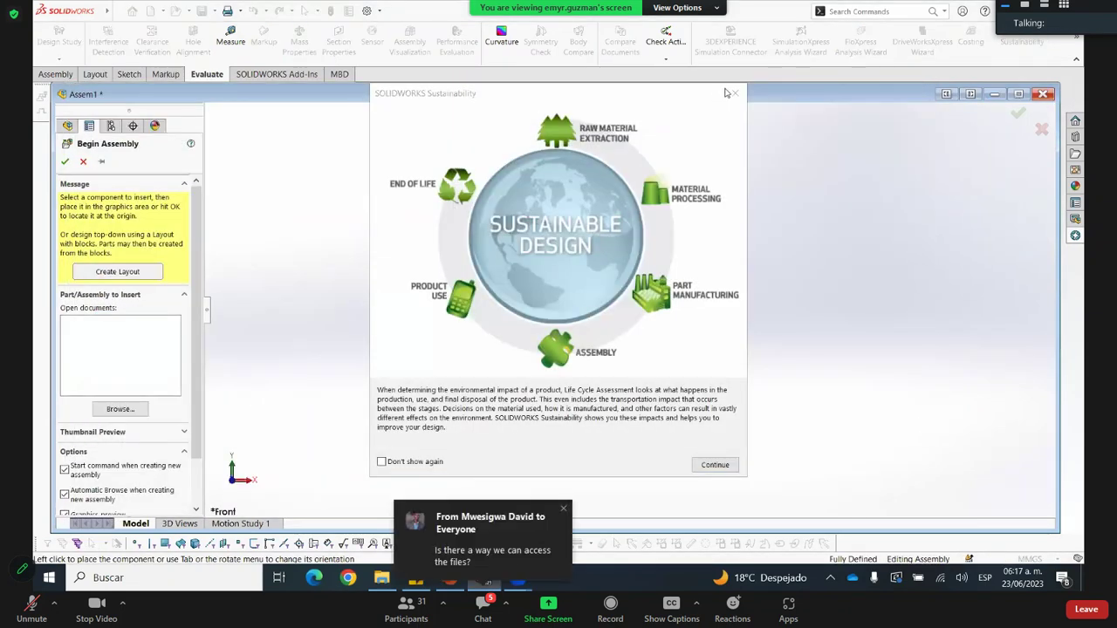
# Dismiss the Sustainability introduction and the Begin Assembly command, leaving the new empty assembly in a maximized window
pyautogui.click(735, 93)
pyautogui.click(1018, 93)
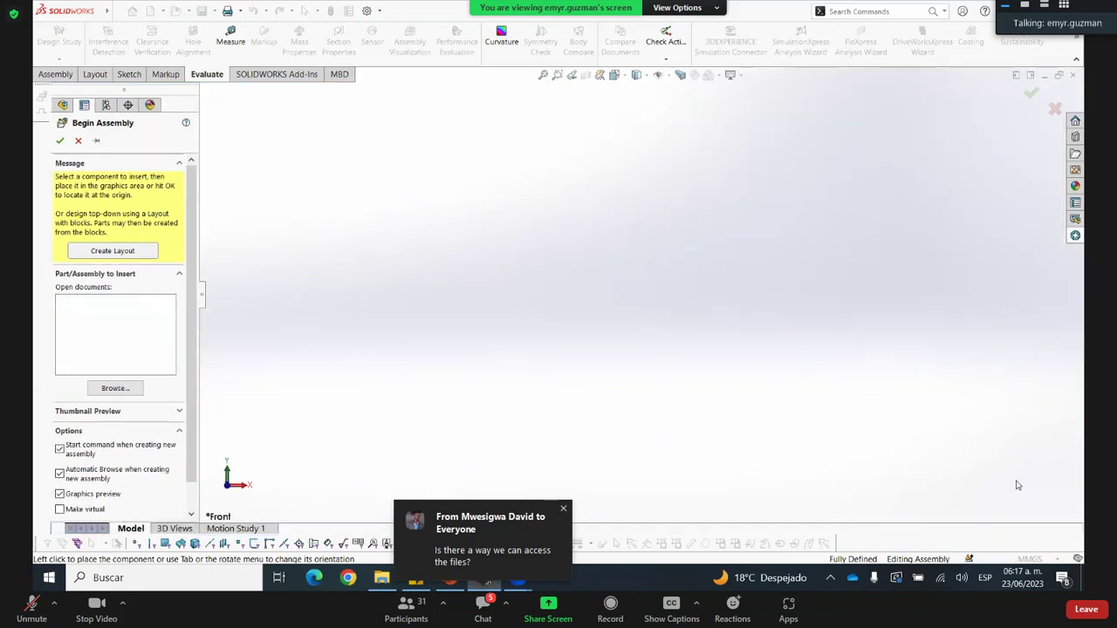
pyautogui.click(78, 141)
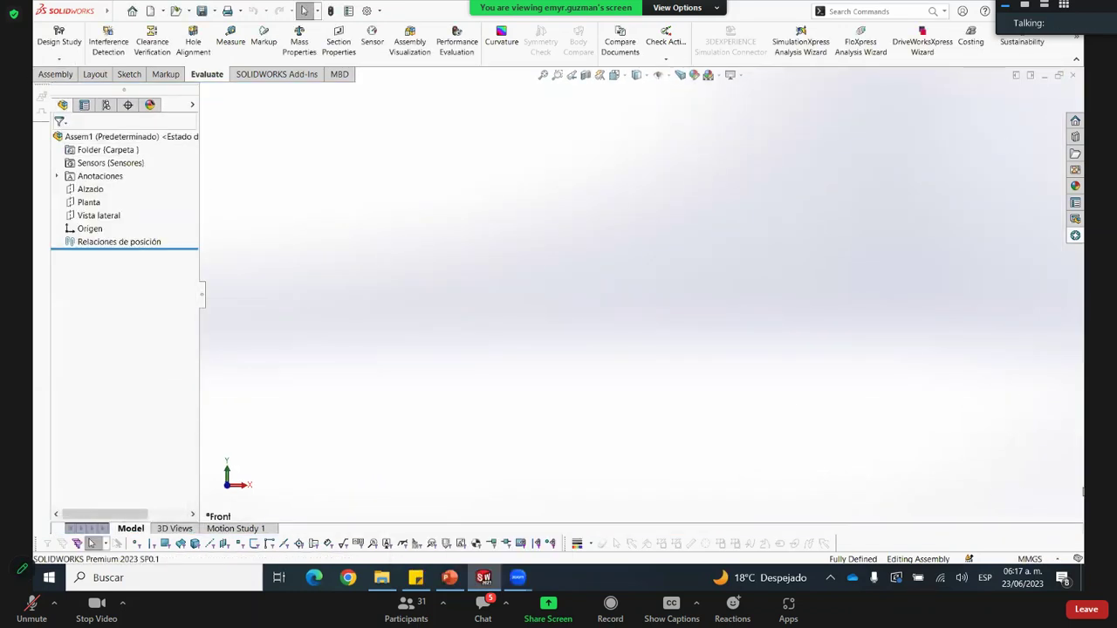
# Check which unit system the assembly document uses and which alternatives are offered
pyautogui.click(1030, 558)
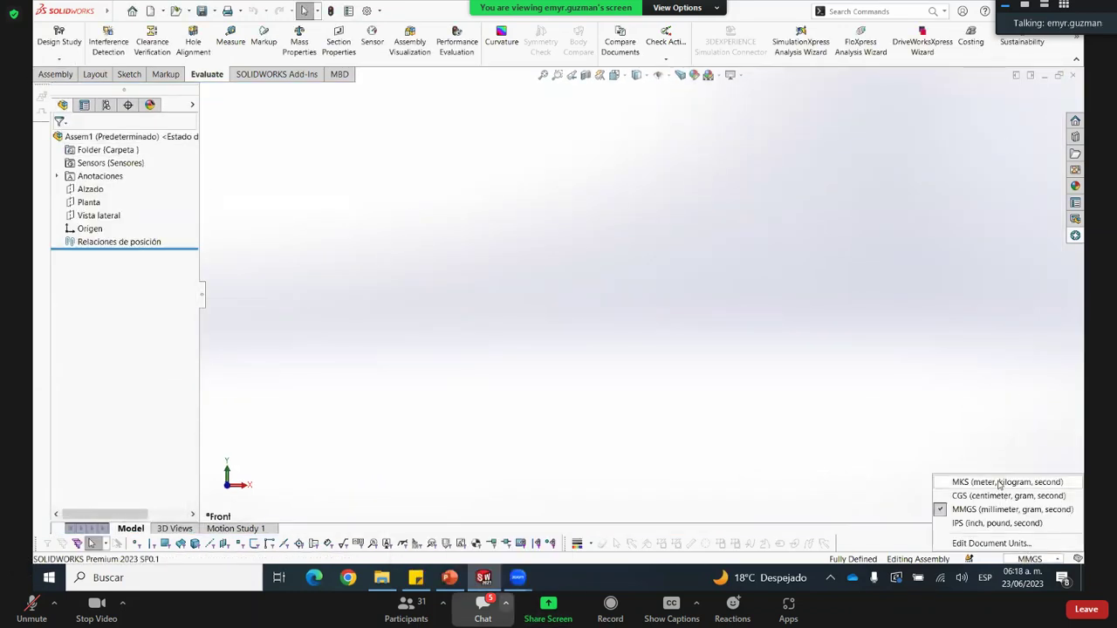
pyautogui.click(841, 372)
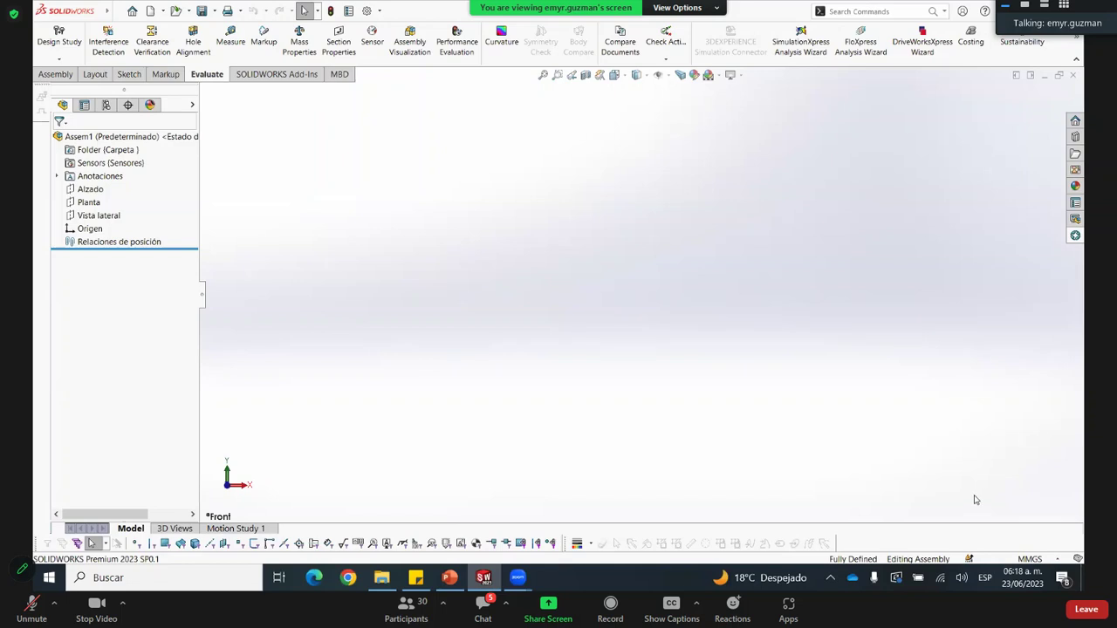
pyautogui.click(1030, 559)
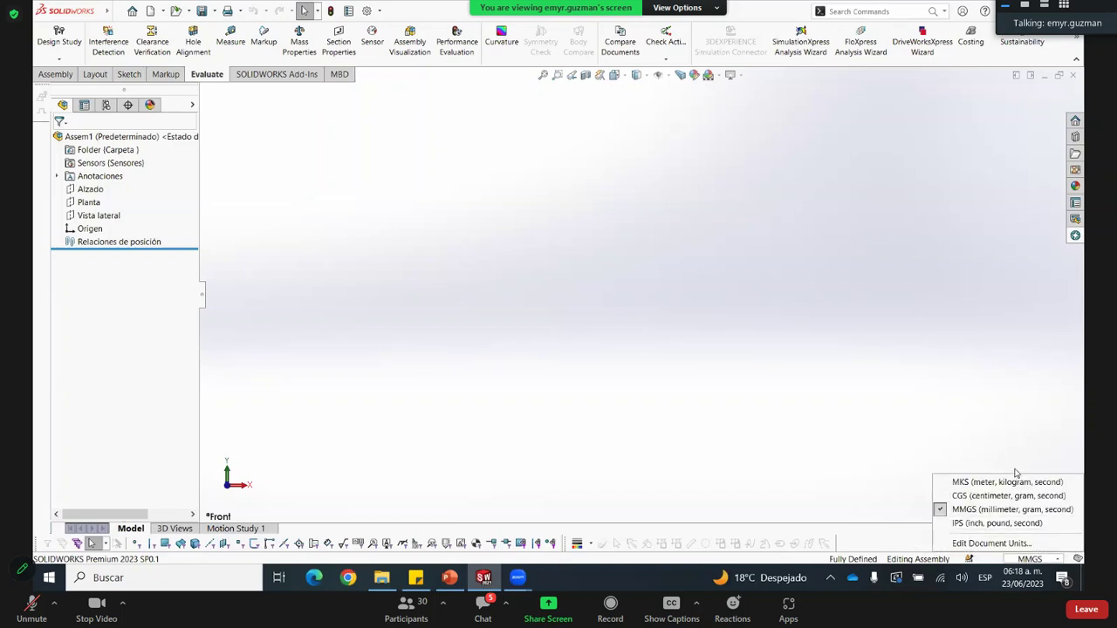
pyautogui.click(508, 285)
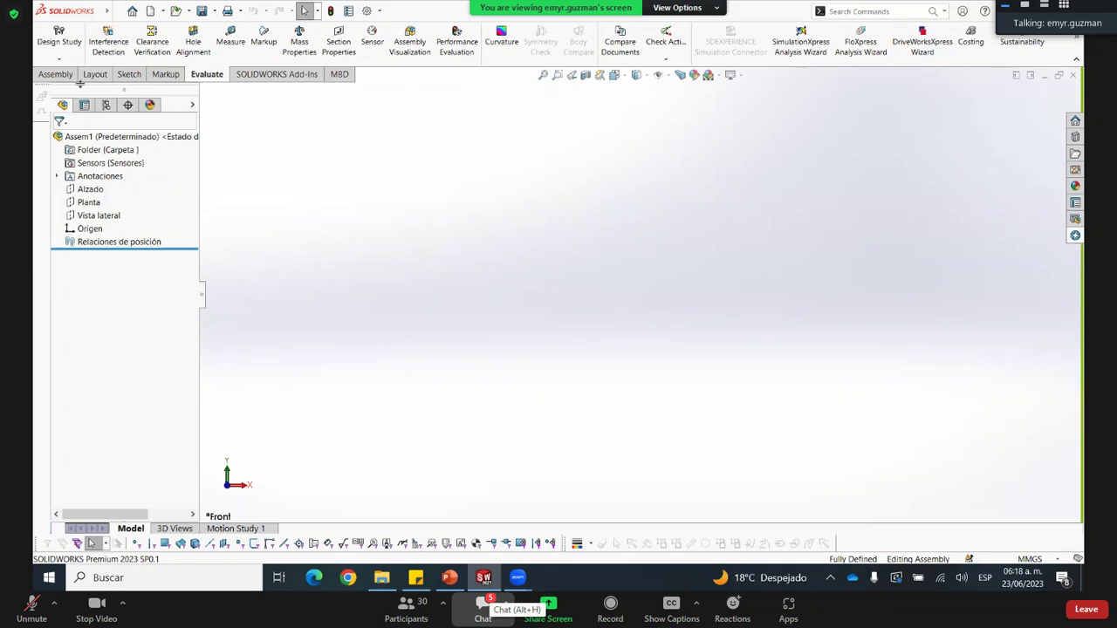
# Insert base.SLDPRT as the first component, placed at the assembly origin
pyautogui.click(54, 75)
pyautogui.click(109, 40)
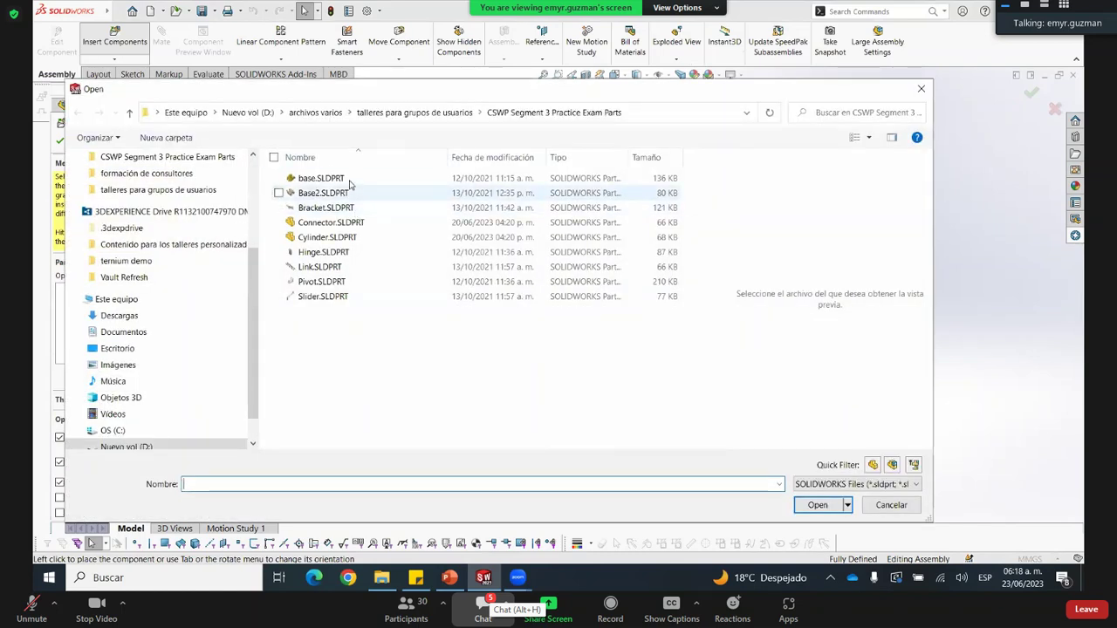
pyautogui.click(321, 178)
pyautogui.click(817, 504)
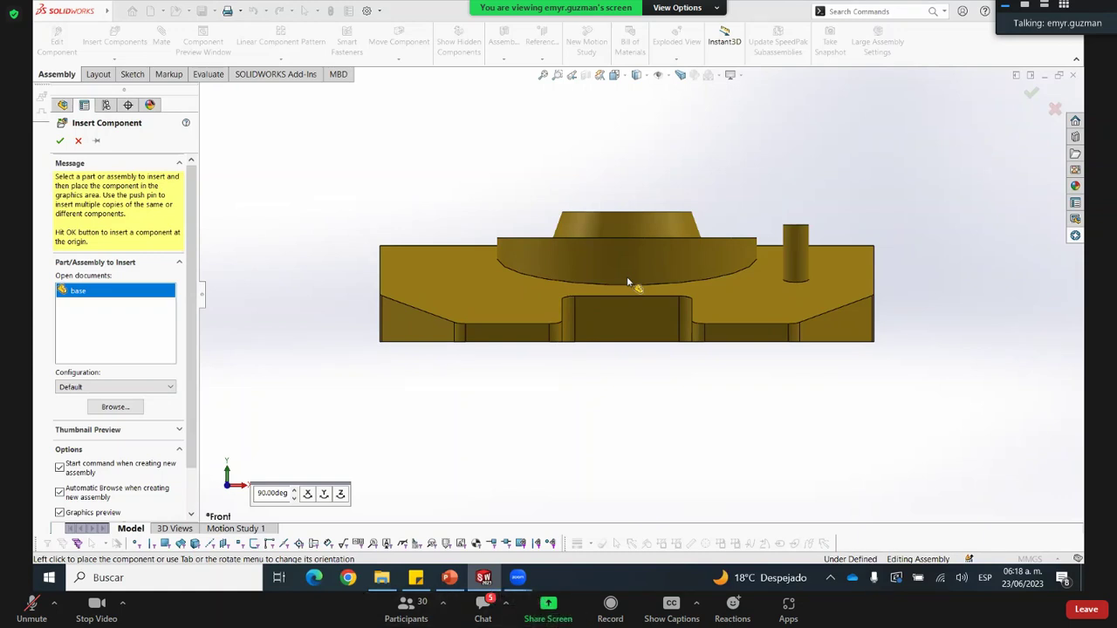
pyautogui.click(669, 77)
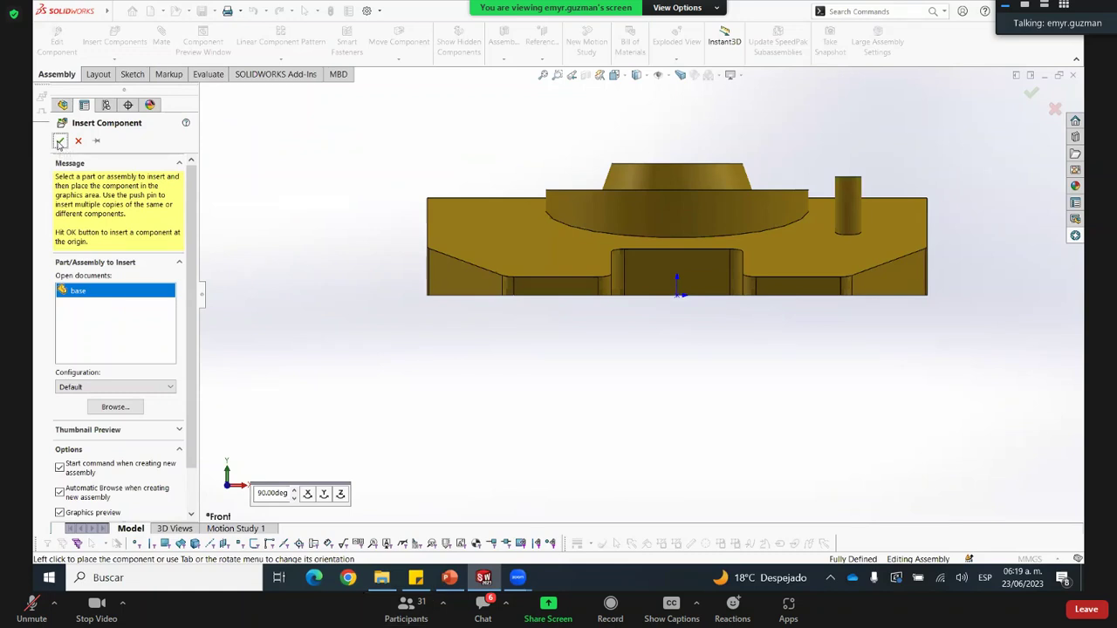
pyautogui.click(538, 174)
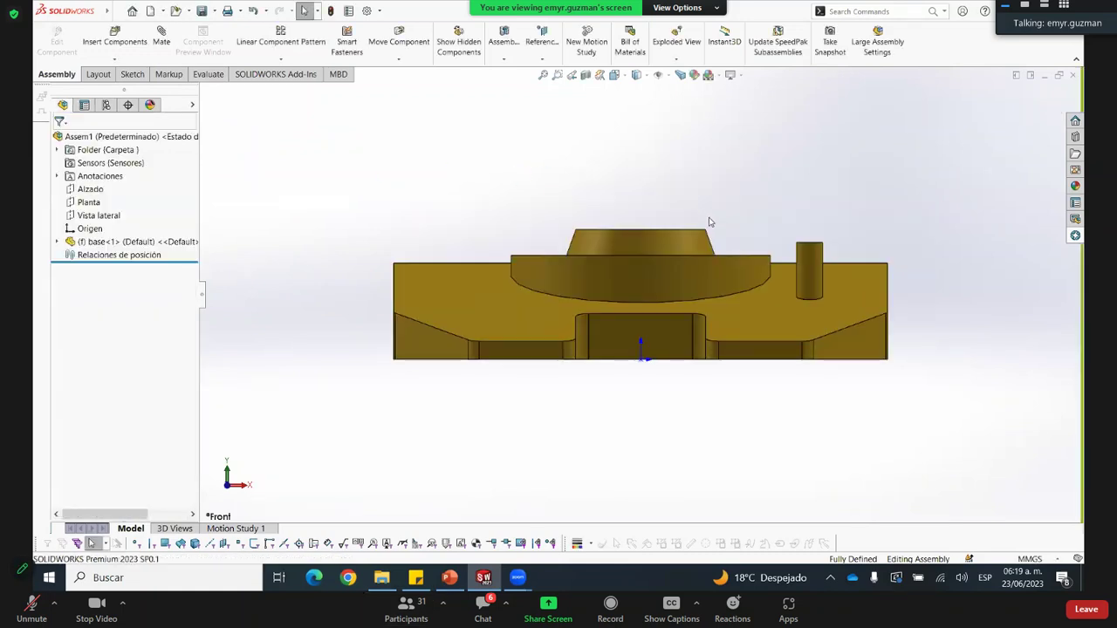
# Compare the assembly origin with the base part's own origin in an isometric view
pyautogui.hotkey('ctrl', '7')
pyautogui.click(58, 241)
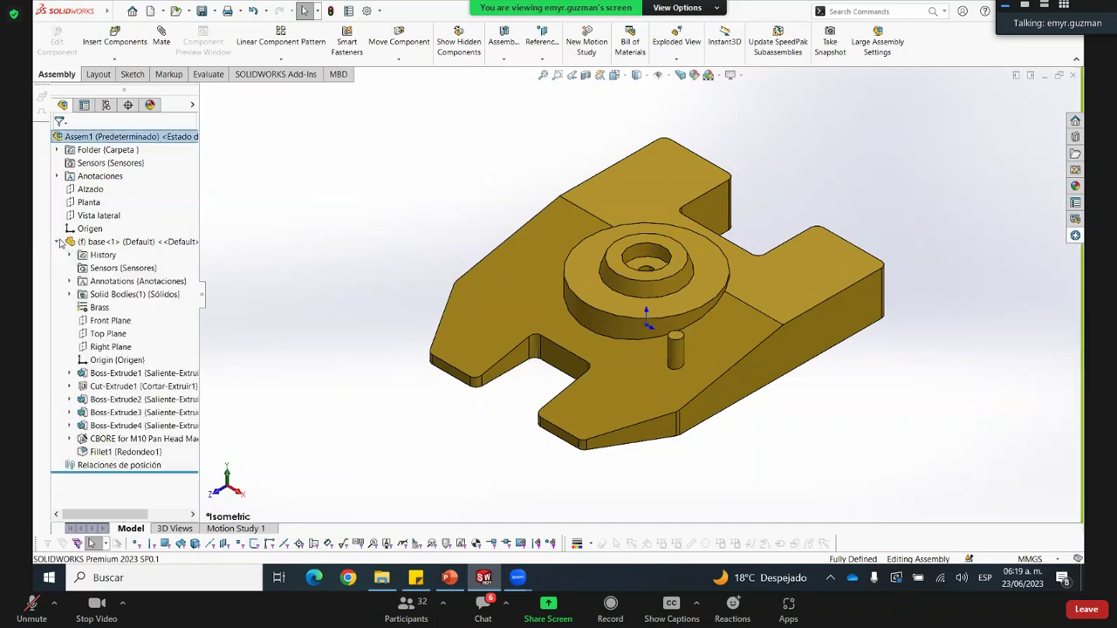
pyautogui.click(78, 232)
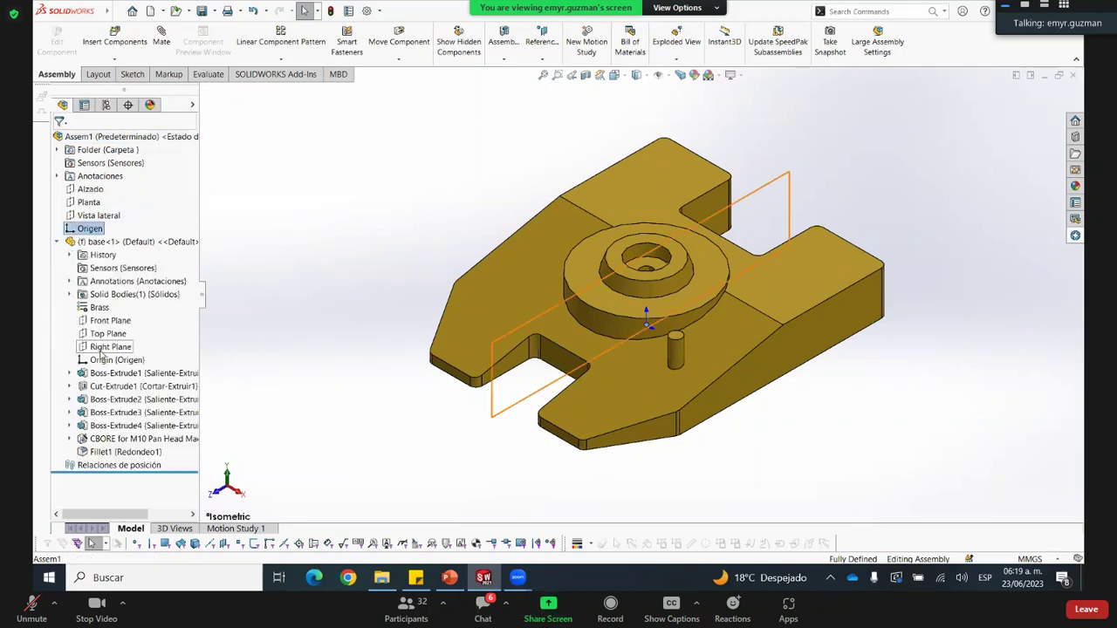
pyautogui.keyDown('ctrl'); pyautogui.click(97, 363); pyautogui.keyUp('ctrl')
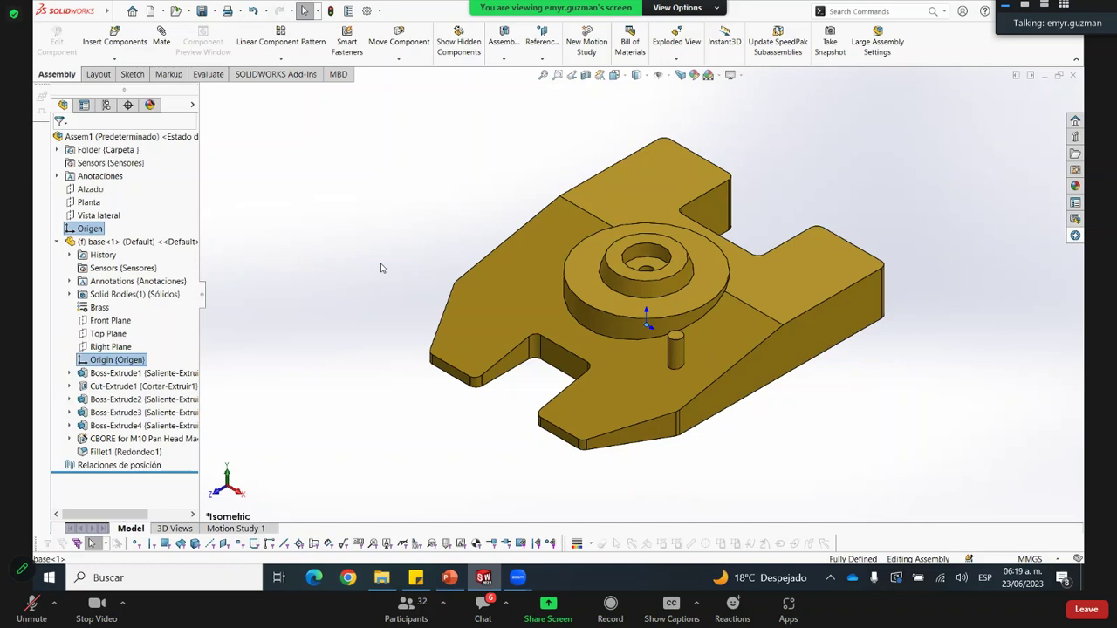
pyautogui.click(381, 268)
pyautogui.scroll(-2, 647, 251)
pyautogui.scroll(2, 646, 251)
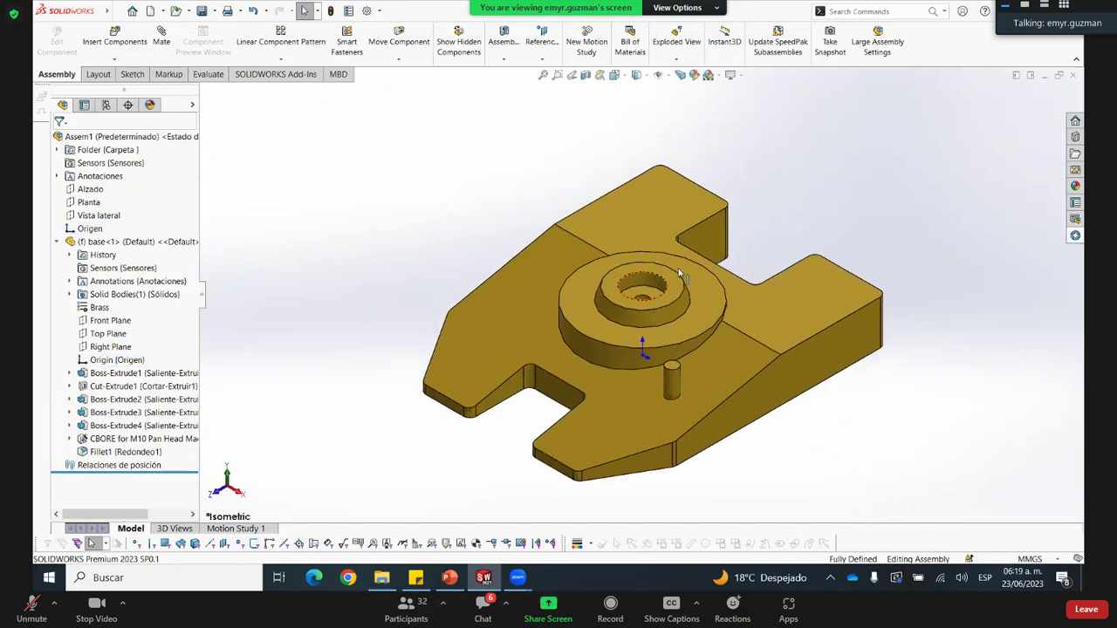
pyautogui.scroll(2, 656, 276)
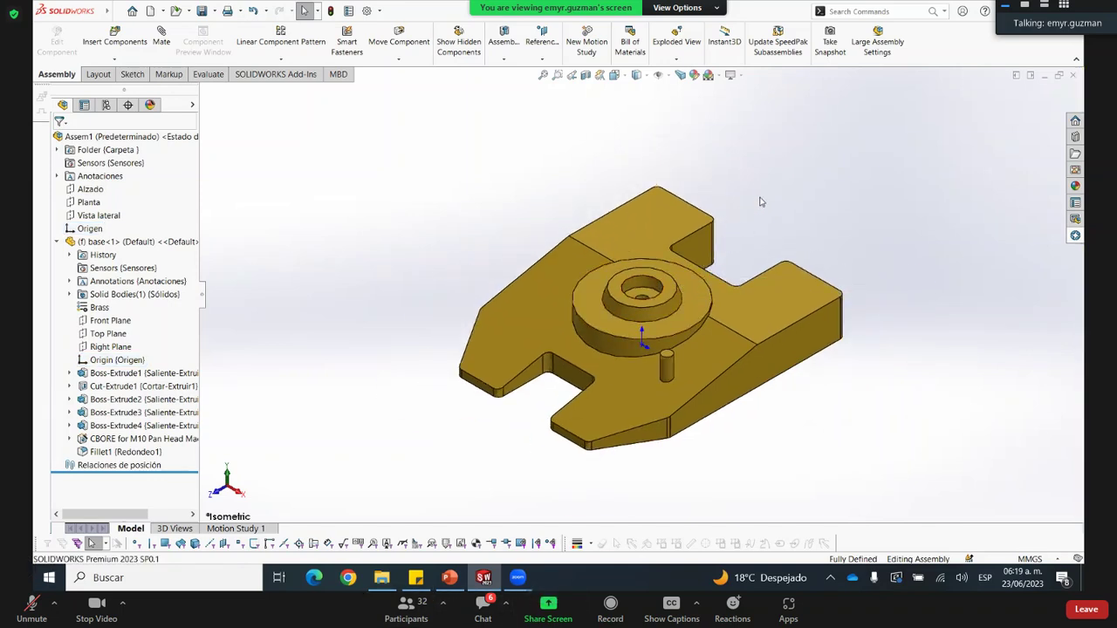
# Start a coordinate system at the base's side vertex where slope meets flat top, with the reversed X axis along the raised block's upper side edge
pyautogui.click(209, 77)
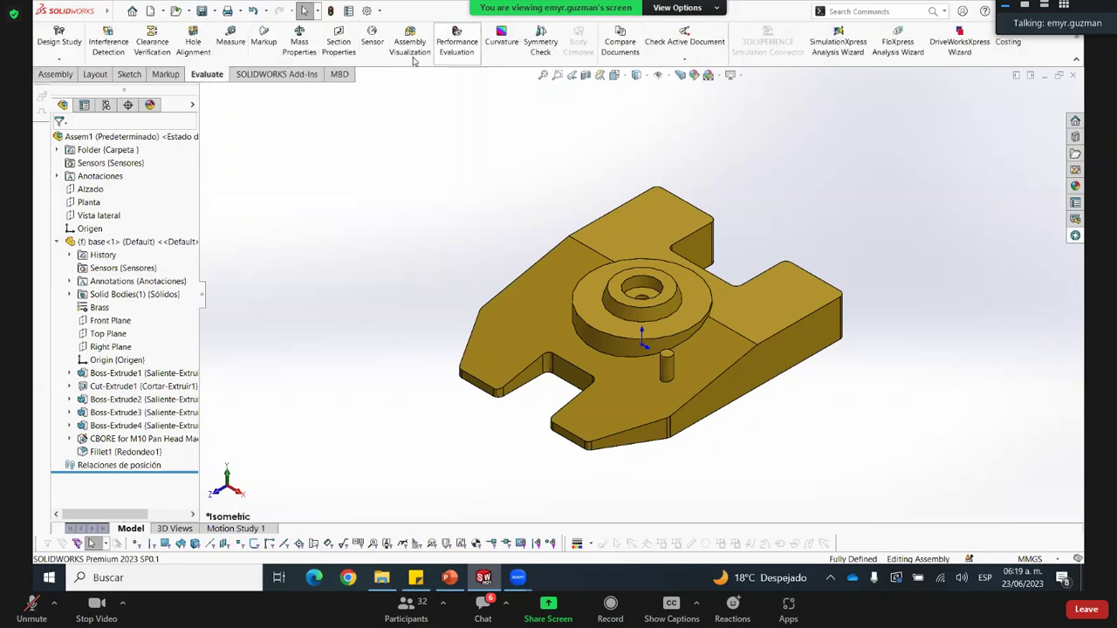
pyautogui.click(54, 76)
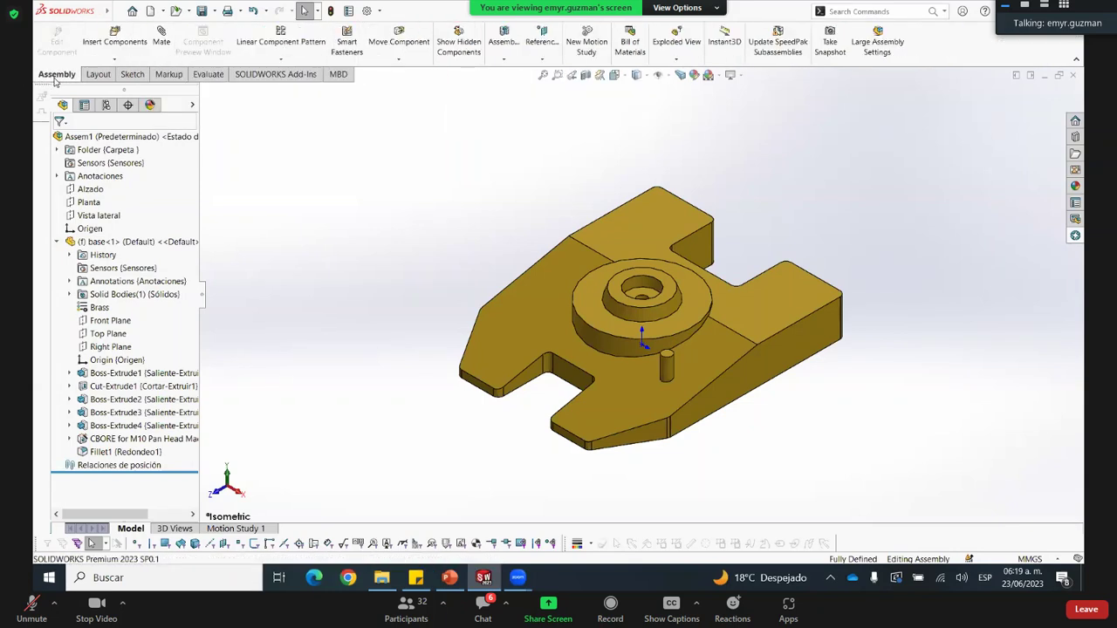
pyautogui.click(535, 58)
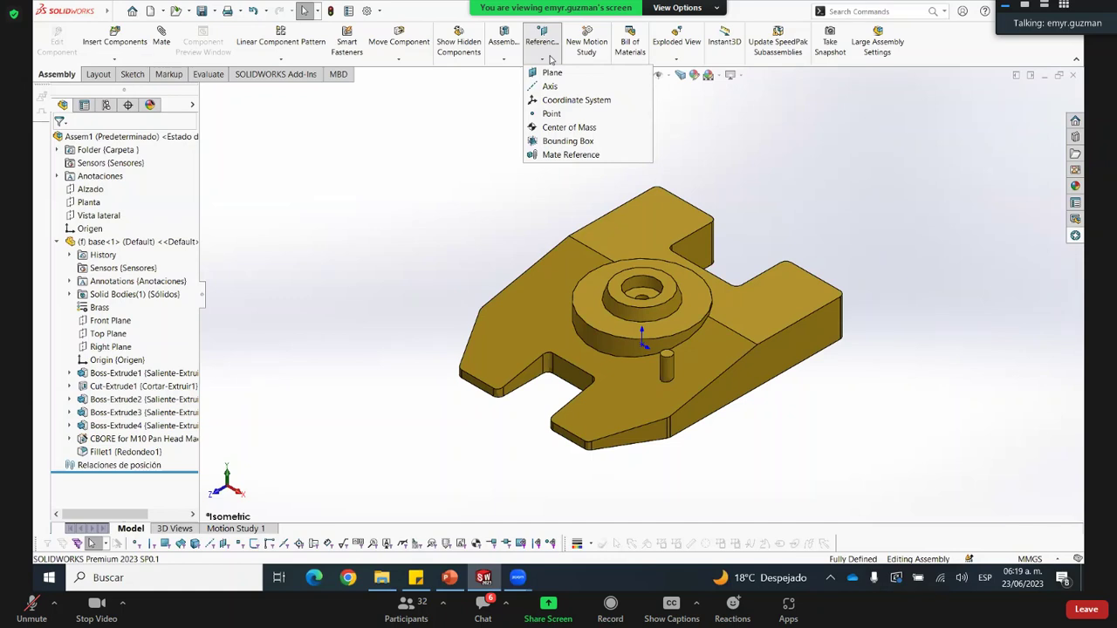
pyautogui.click(565, 99)
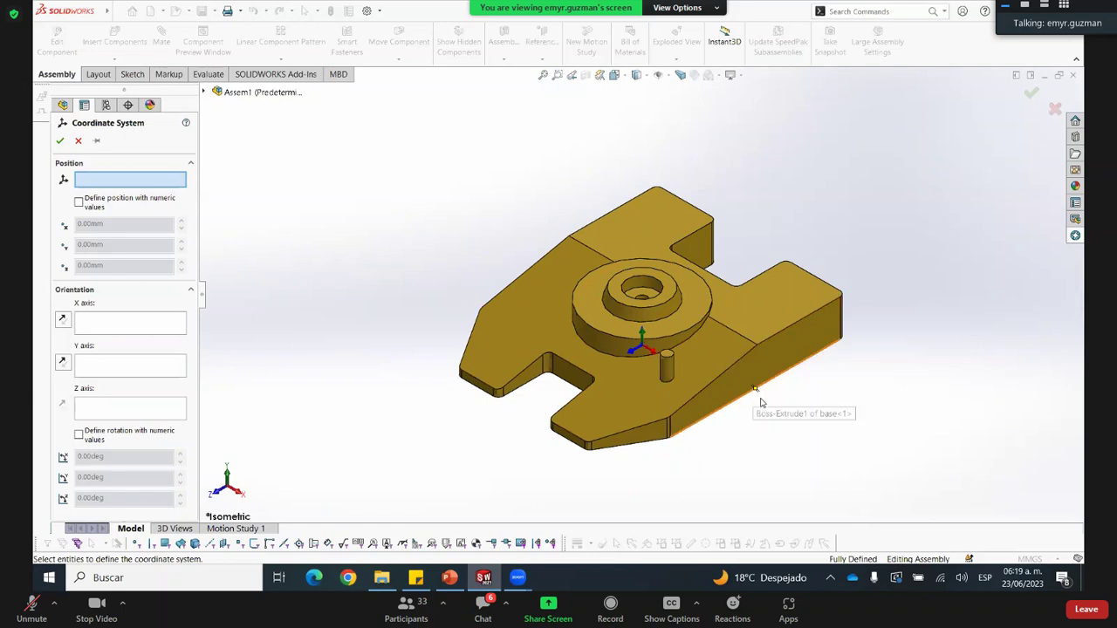
pyautogui.click(758, 350)
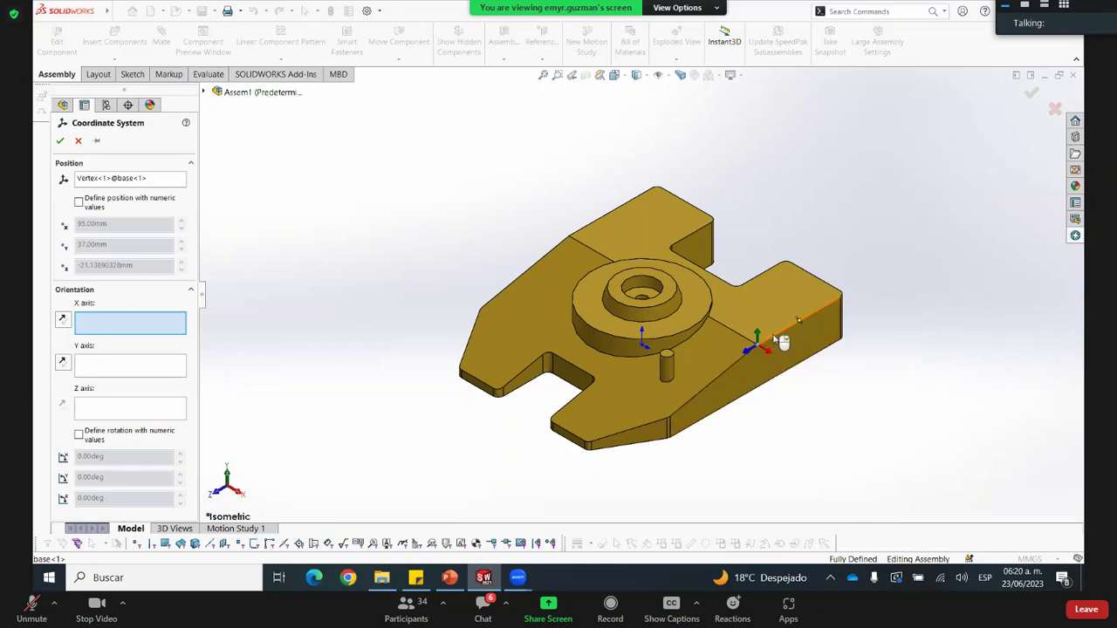
pyautogui.click(783, 341)
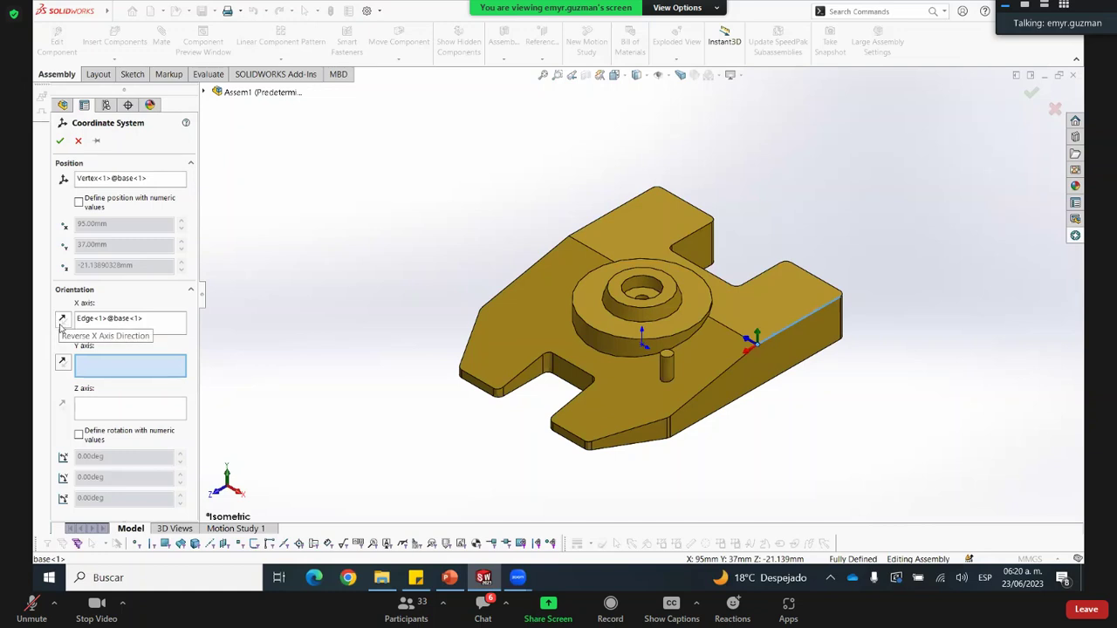
pyautogui.click(86, 324)
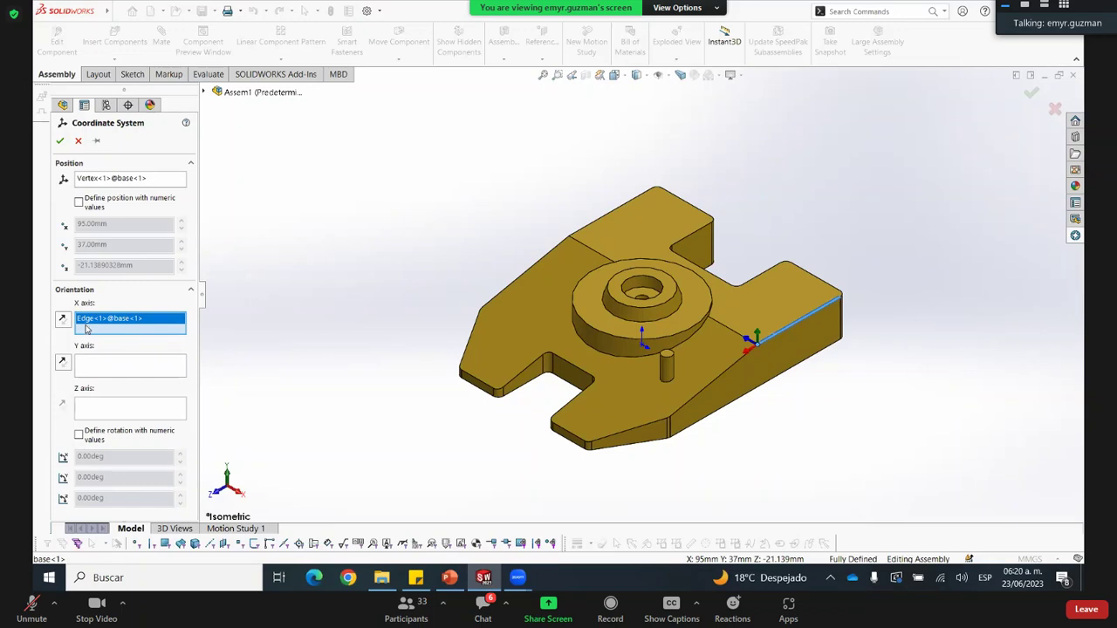
pyautogui.click(66, 322)
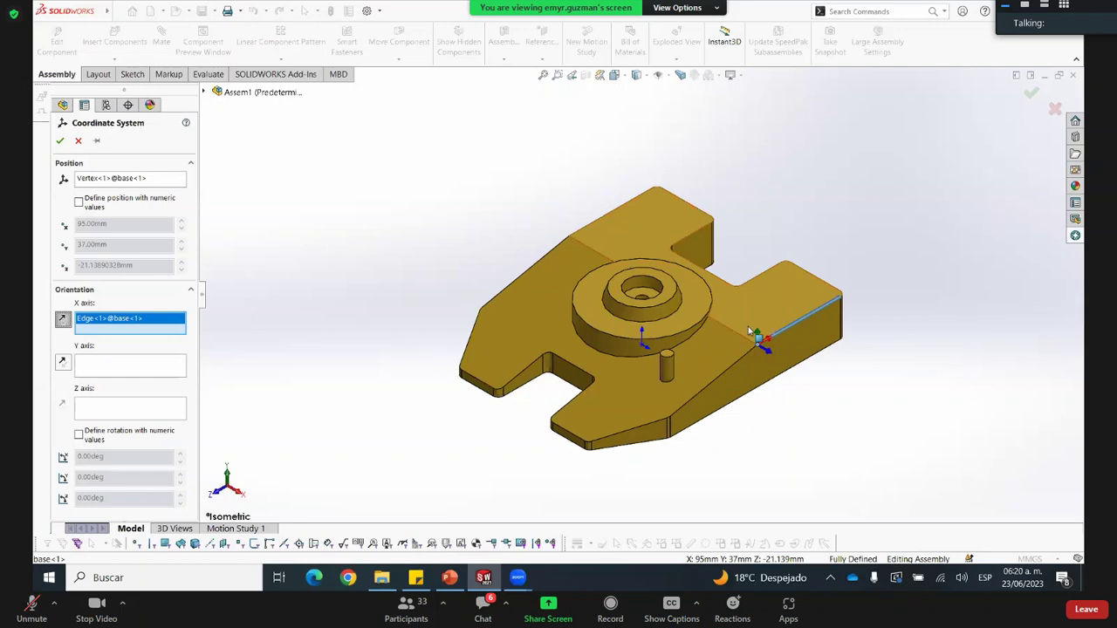
# Align the coordinate system's Y axis with the crosswise edge between the base's slope and flat top, and create the system
pyautogui.click(126, 370)
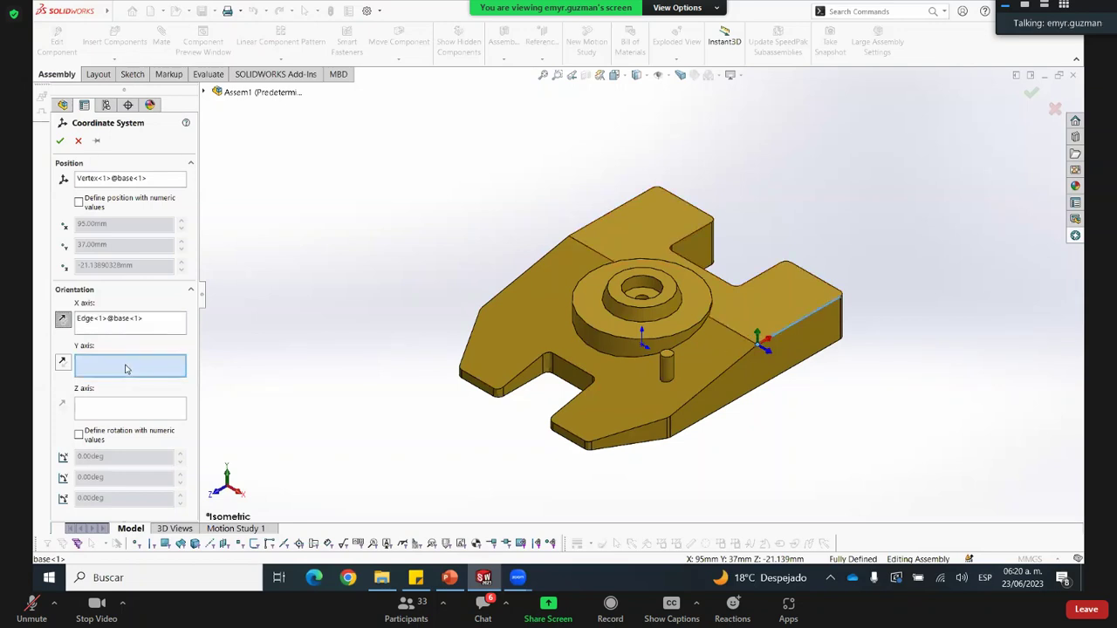
pyautogui.click(742, 341)
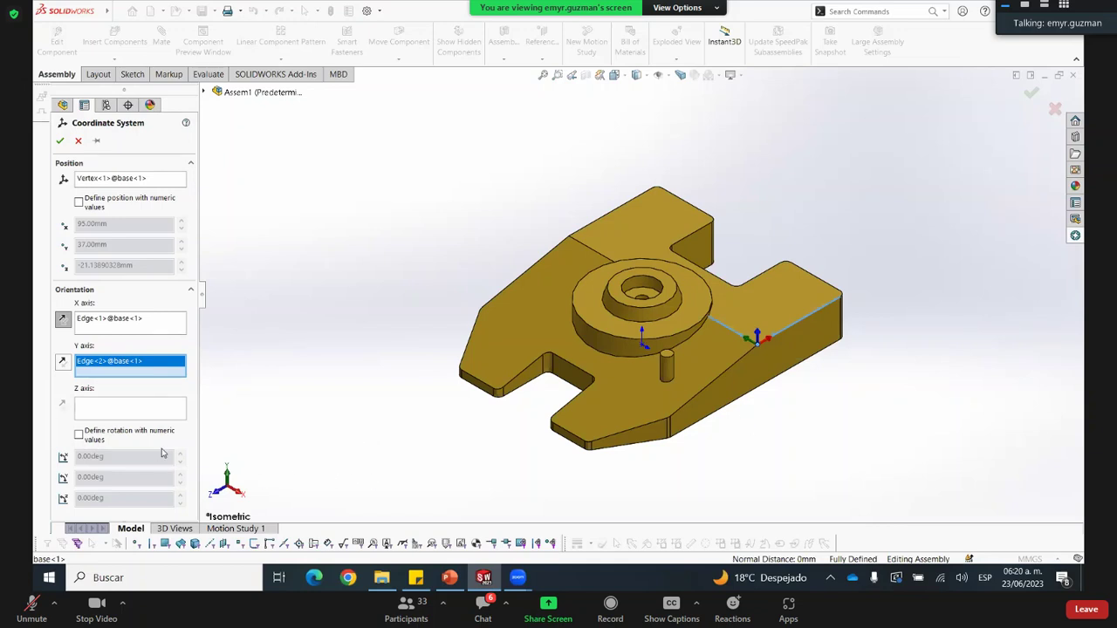
pyautogui.click(136, 411)
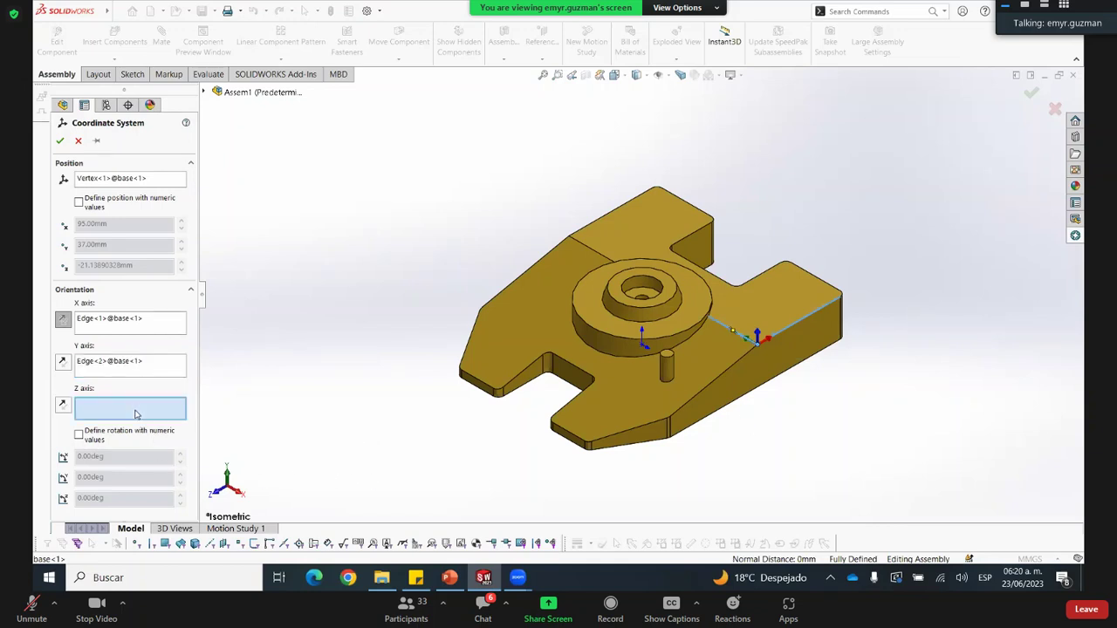
pyautogui.click(124, 365)
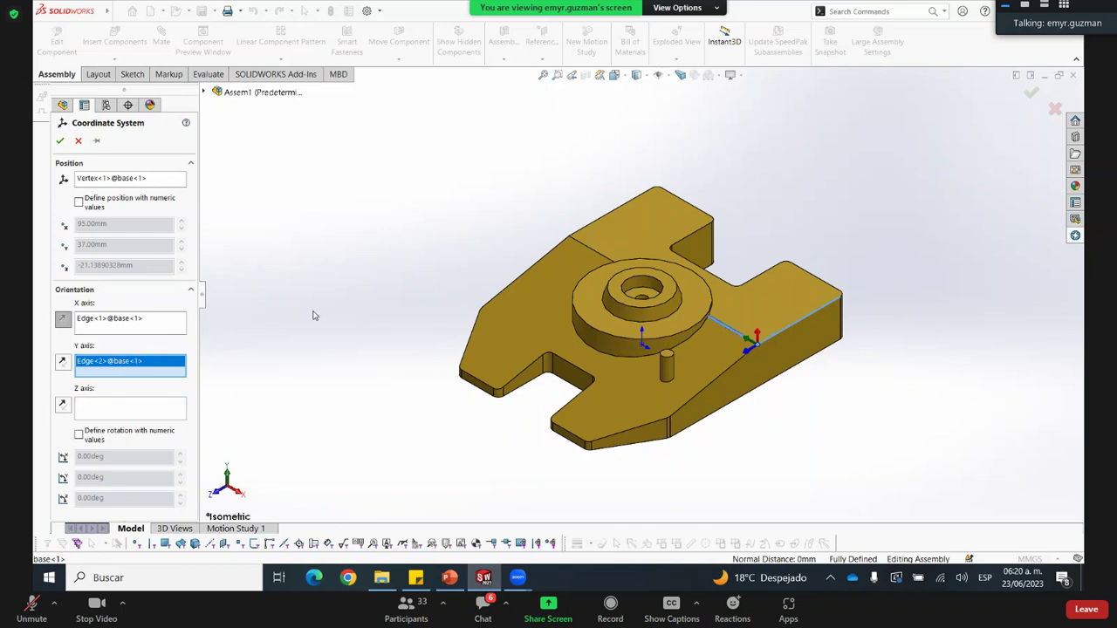
pyautogui.click(155, 322)
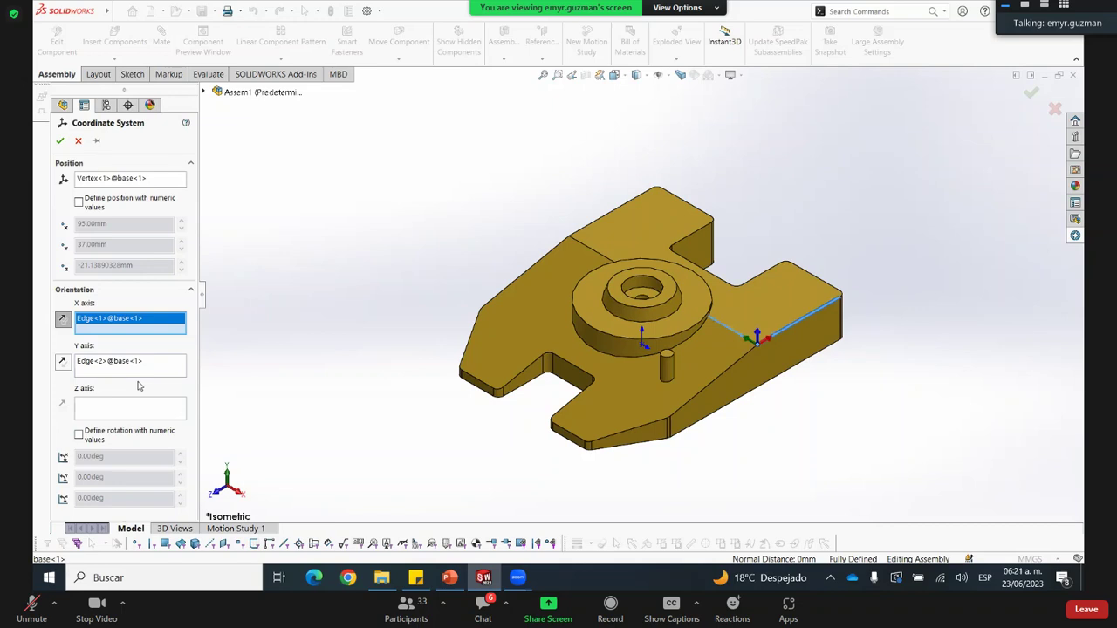
pyautogui.click(60, 141)
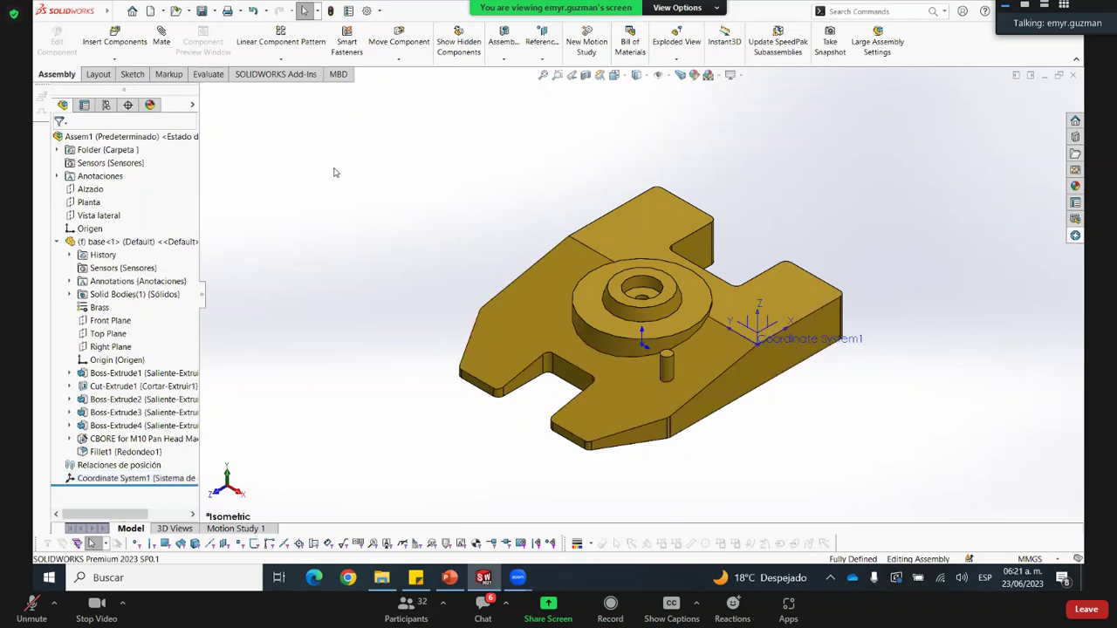
# Evaluate the assembly's mass properties relative to Coordinate System1 and read the center of mass coordinates
pyautogui.click(212, 76)
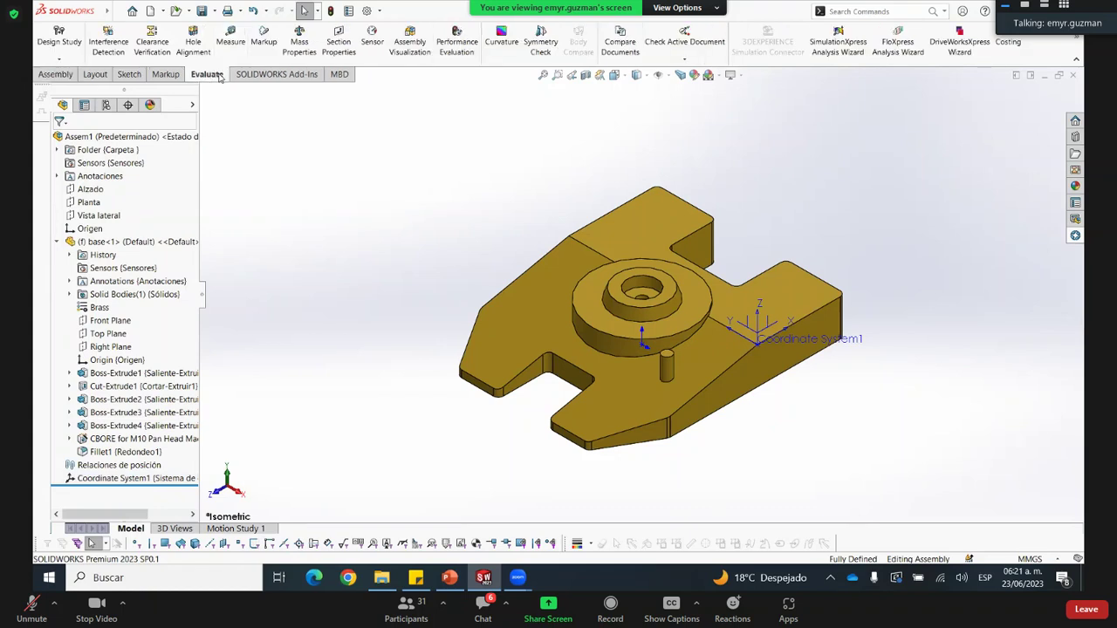
pyautogui.click(300, 45)
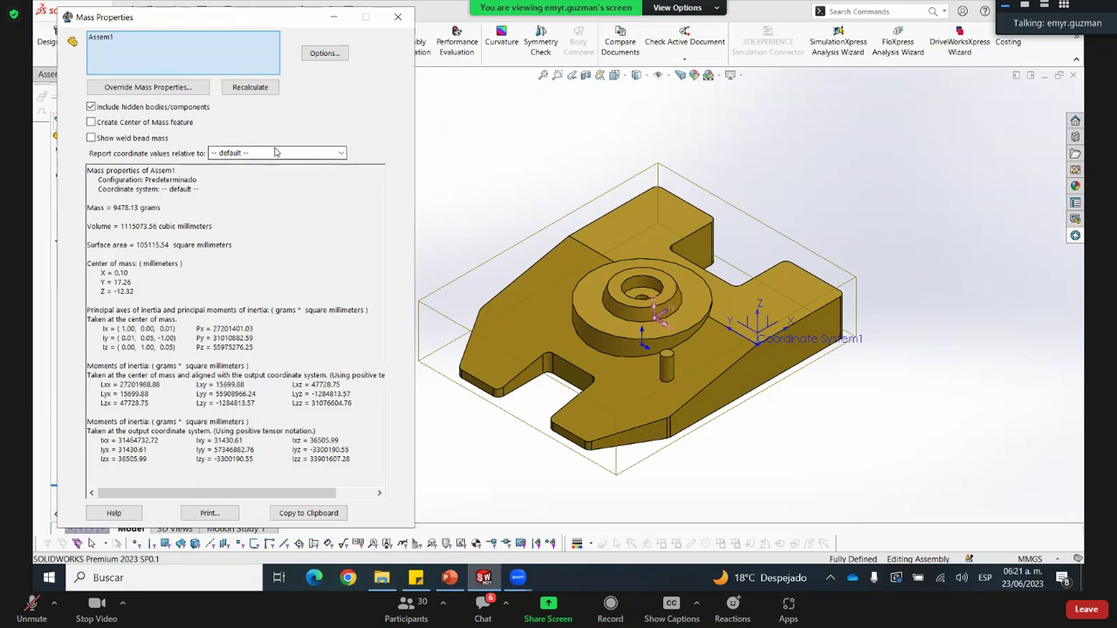
pyautogui.click(339, 156)
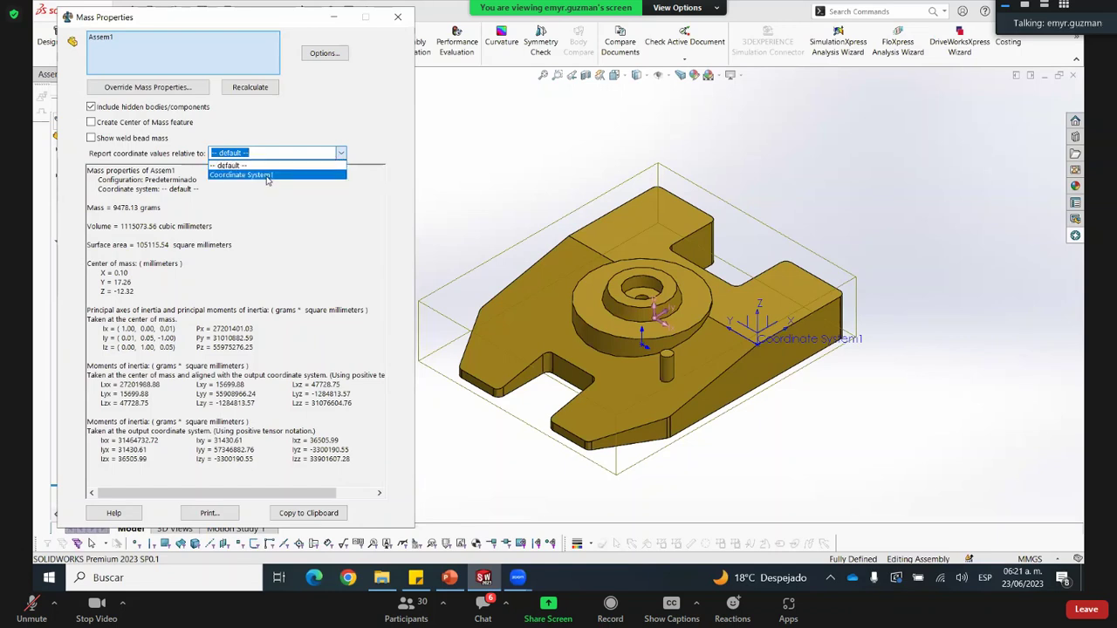
pyautogui.click(268, 175)
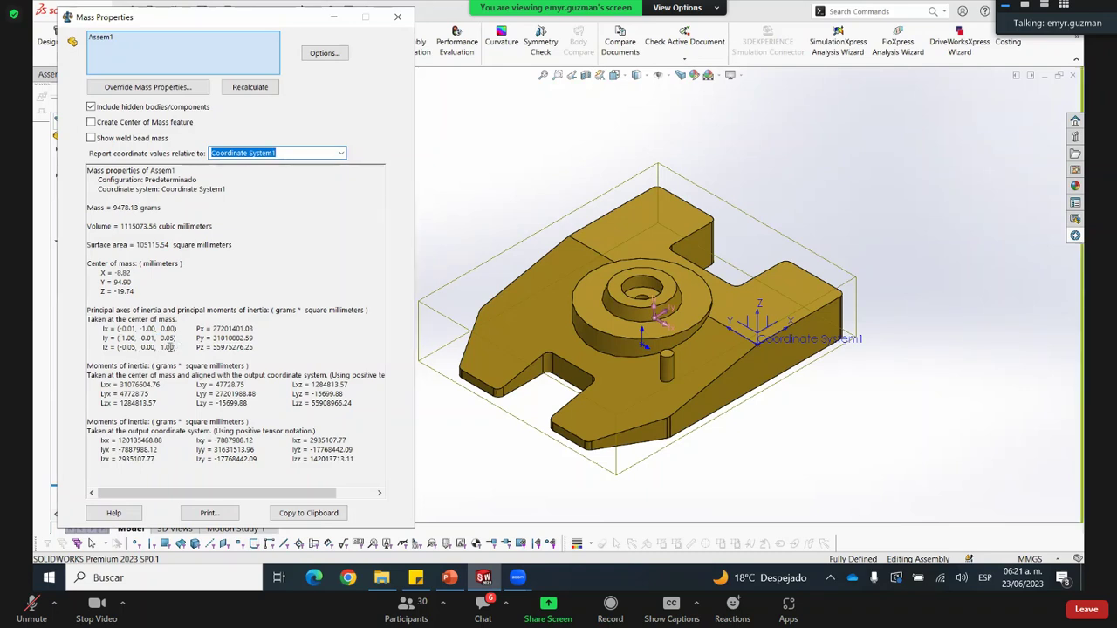
pyautogui.moveTo(114, 266); pyautogui.dragTo(140, 293)
pyautogui.click(123, 276)
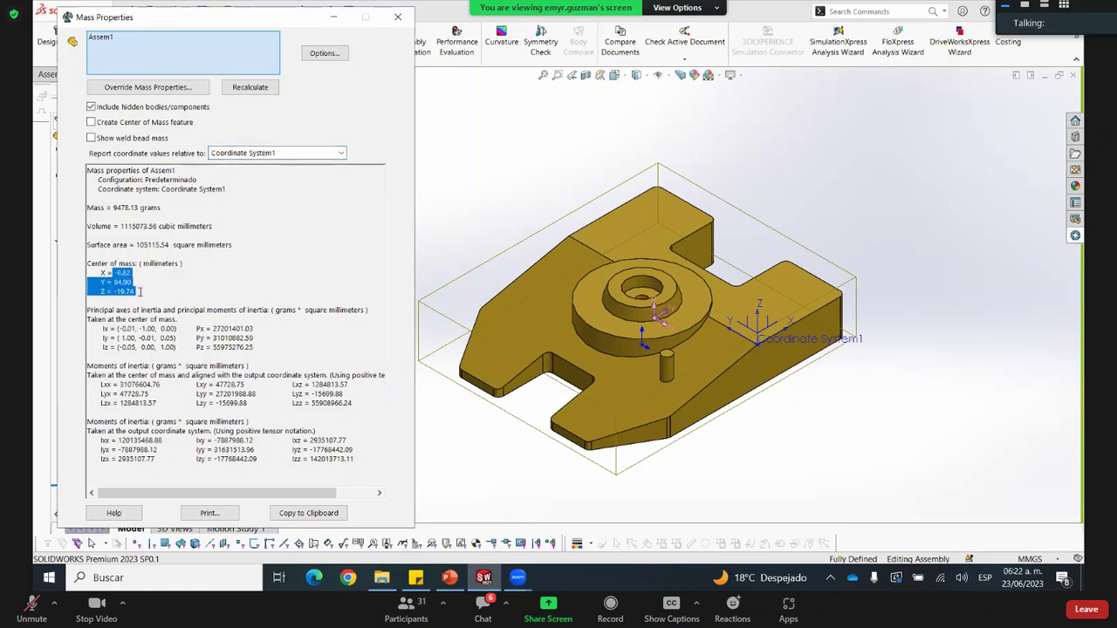
pyautogui.hotkey('alt', 'Tab')
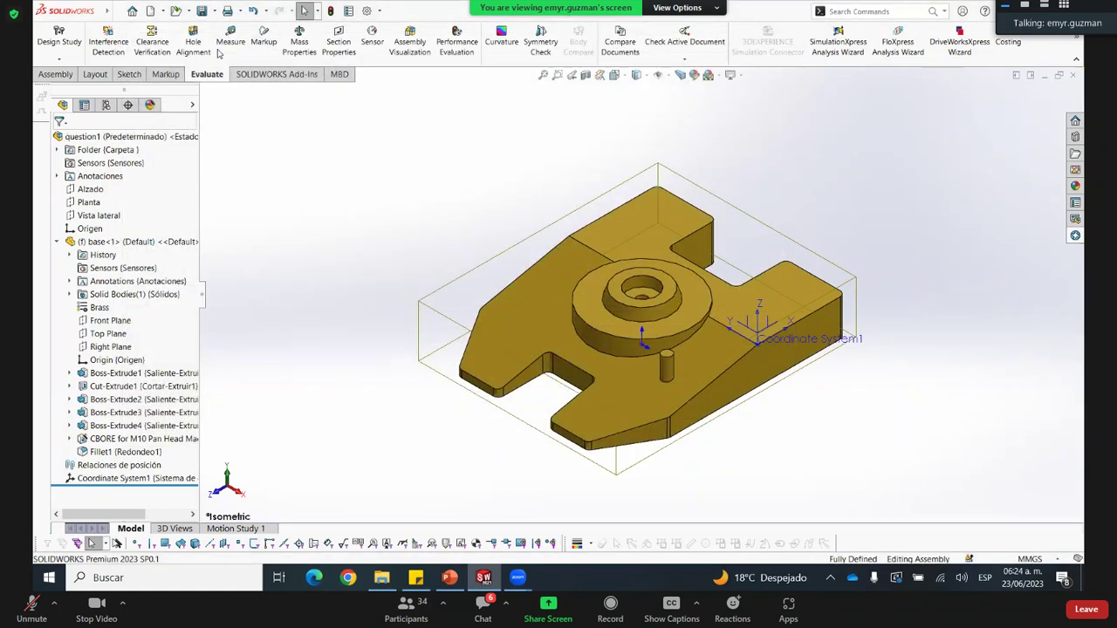
# Save the assembly under the new name question2.SLDASM in the CSWP Segment 3 practice parts folder
pyautogui.click(669, 338)
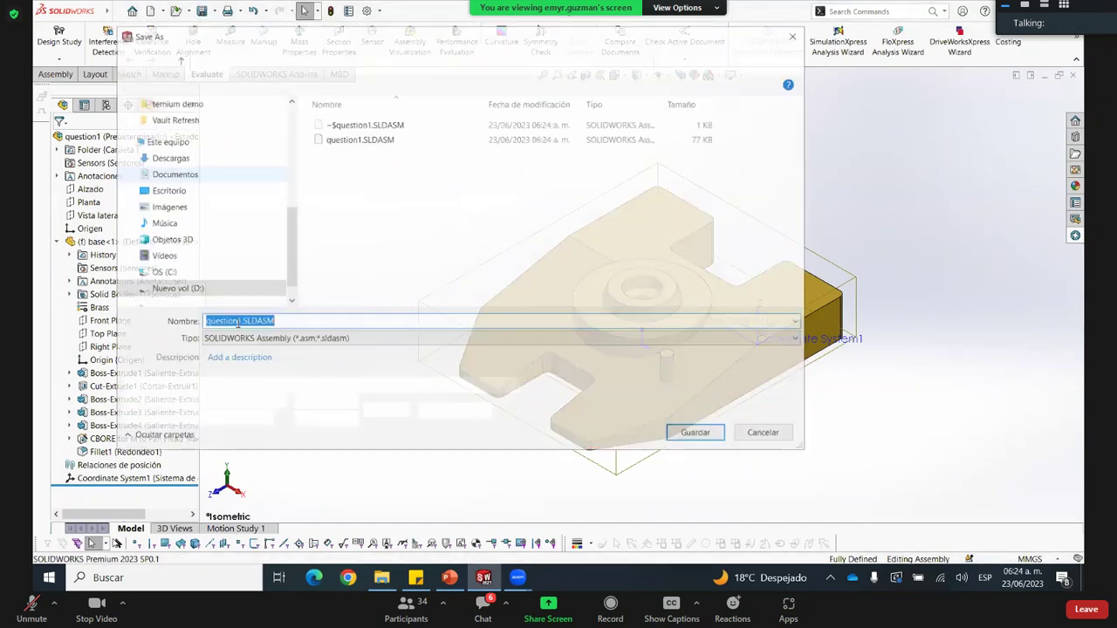
pyautogui.click(238, 321)
pyautogui.press('BackSpace')
pyautogui.write('2')
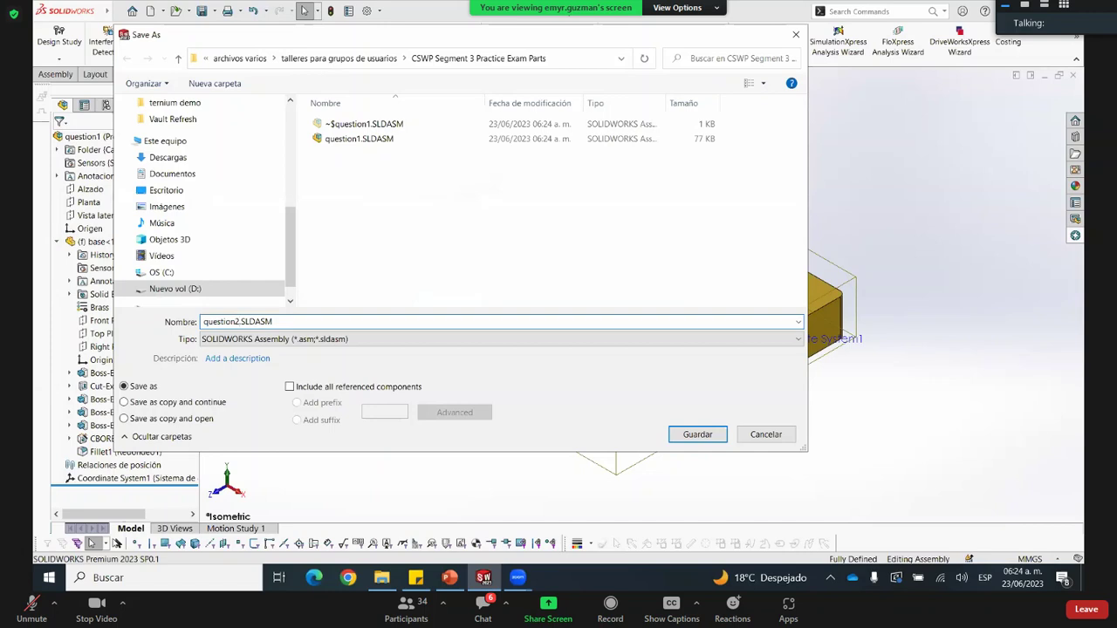
pyautogui.click(695, 439)
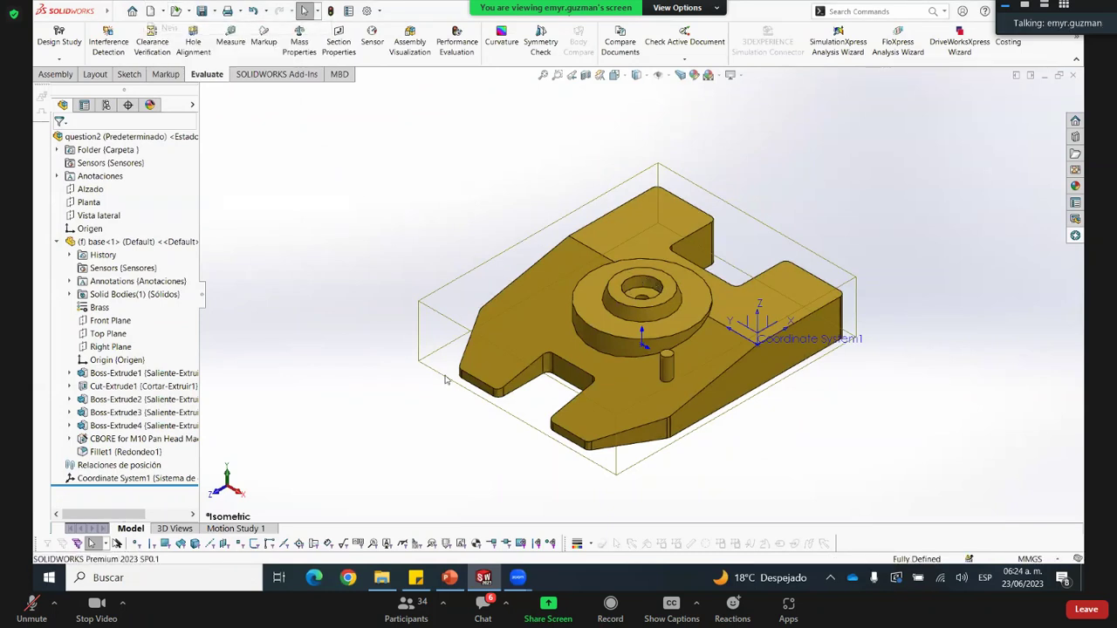
# Create a new assembly and place Cylinder.SLDPRT at its origin as the fixed first component
pyautogui.hotkey('ctrl', 'n')
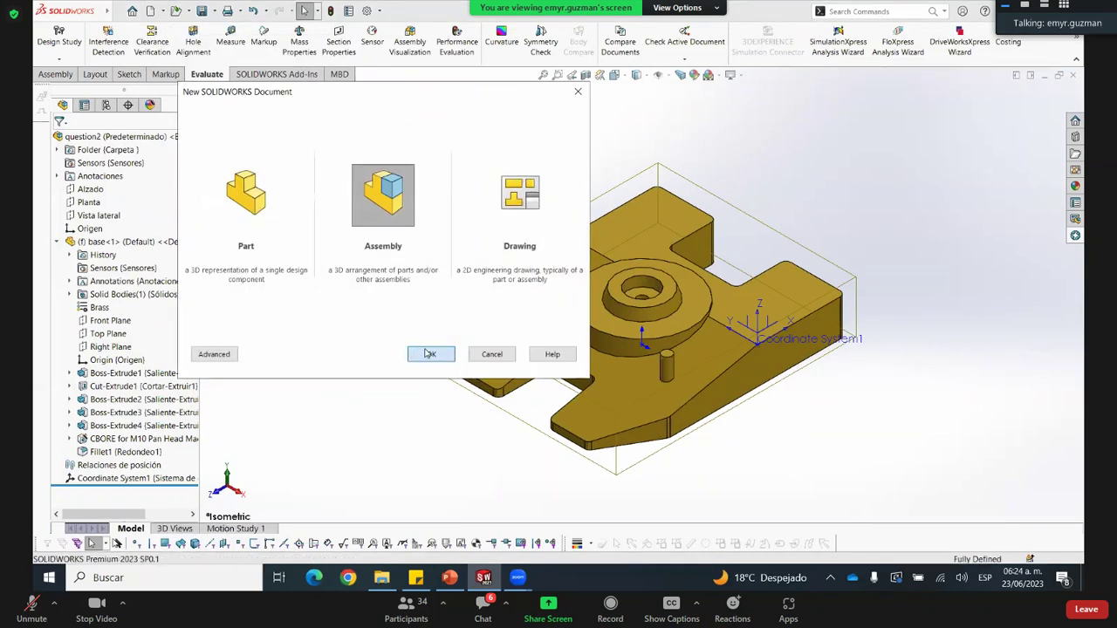
pyautogui.click(427, 353)
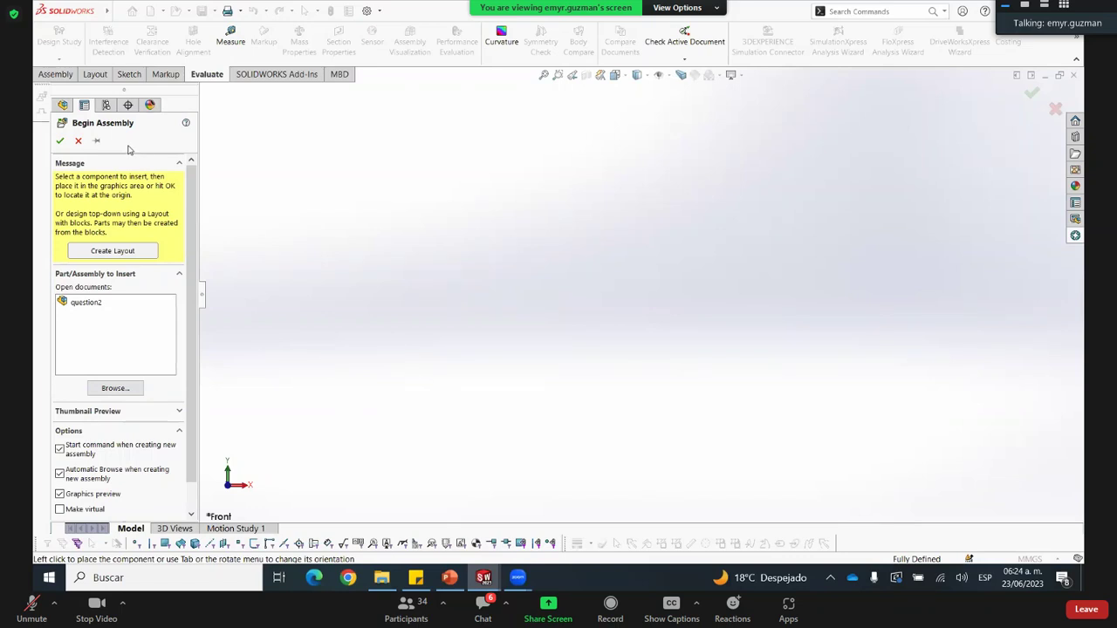
pyautogui.click(115, 388)
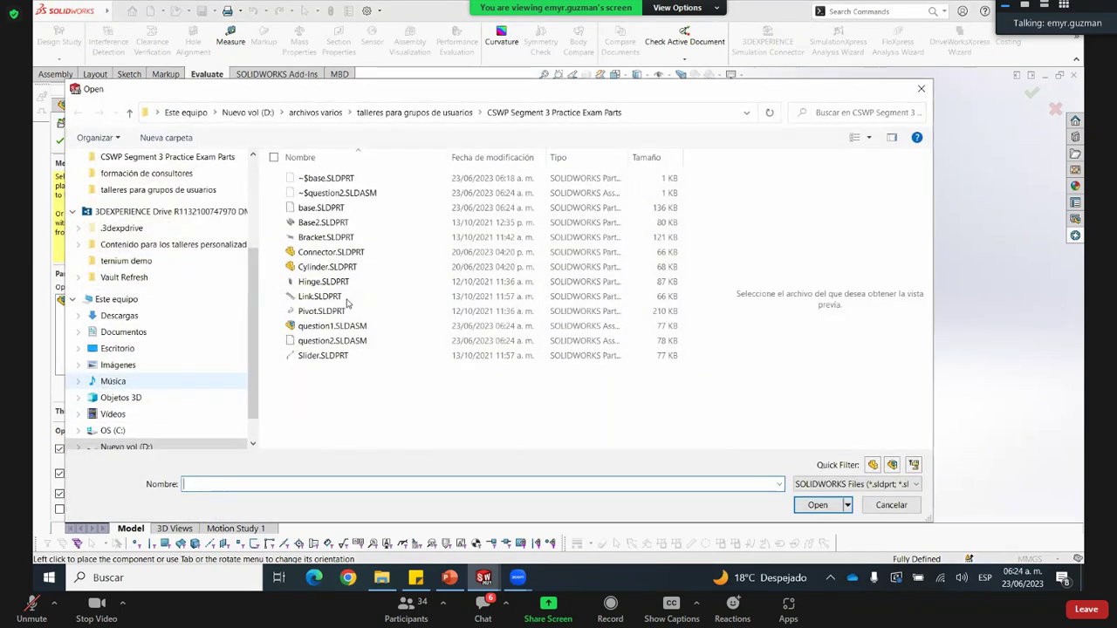
pyautogui.click(329, 251)
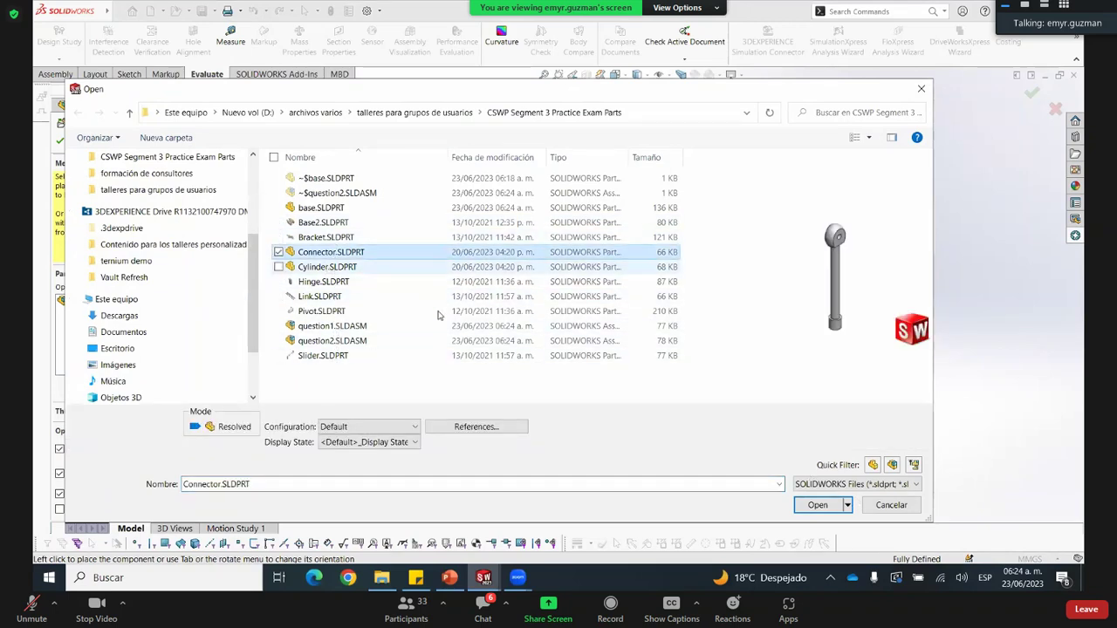
pyautogui.click(327, 266)
pyautogui.click(818, 506)
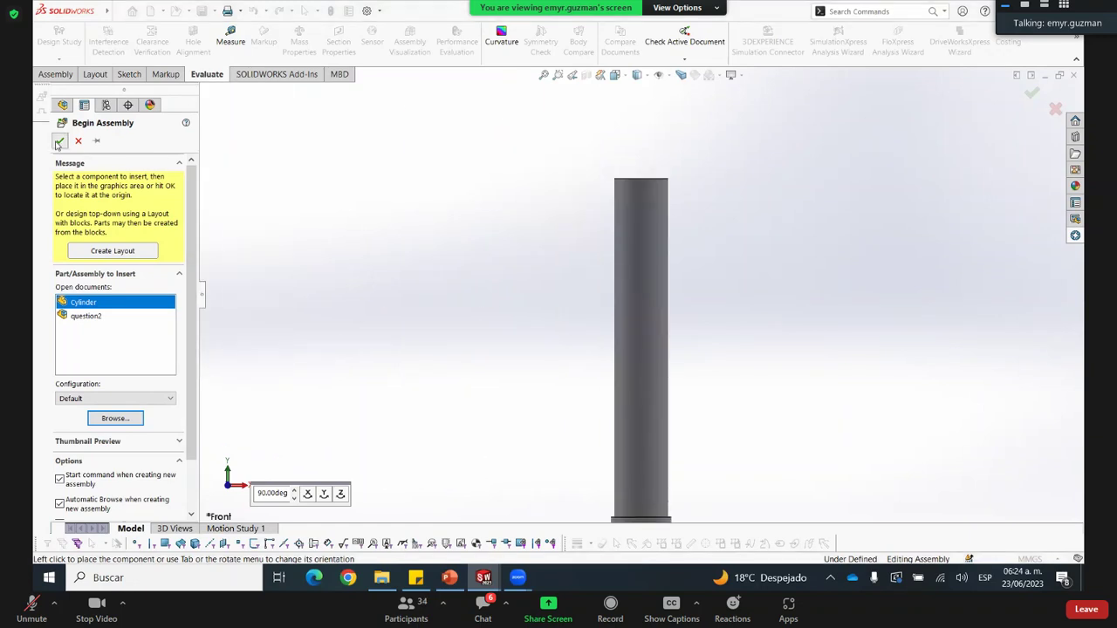
pyautogui.click(710, 397)
# Insert Connector.SLDPRT in its Default configuration and place it freely beside the upper part of the cylinder
pyautogui.scroll(3, 728, 323)
pyautogui.moveTo(708, 324); pyautogui.dragTo(680, 244, button='middle')
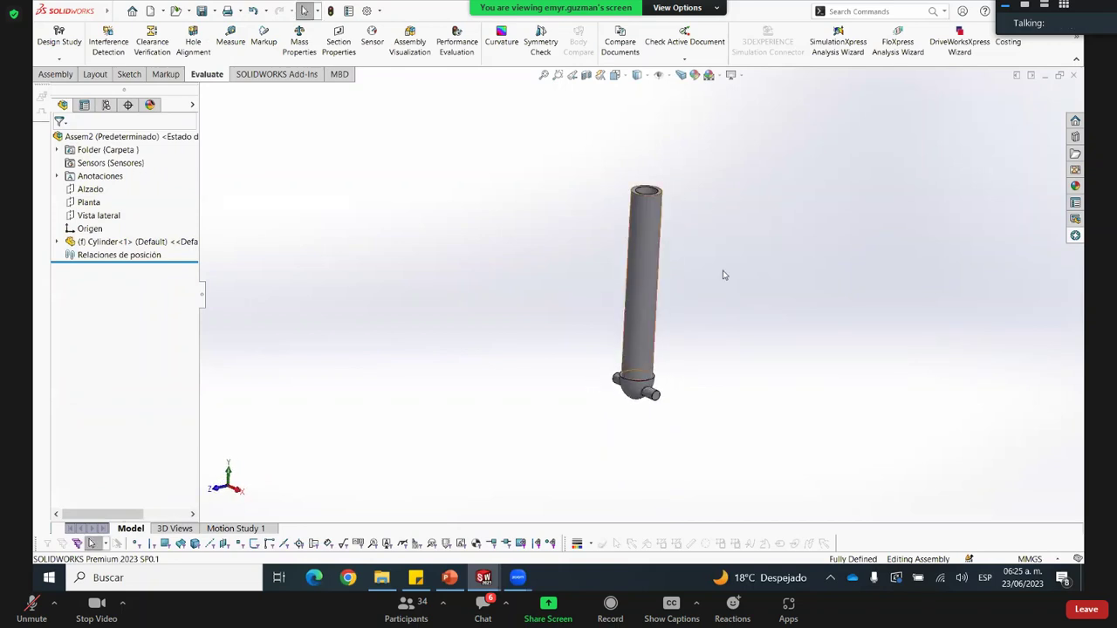
pyautogui.scroll(-2, 723, 346)
pyautogui.scroll(2, 715, 347)
pyautogui.scroll(-1, 700, 346)
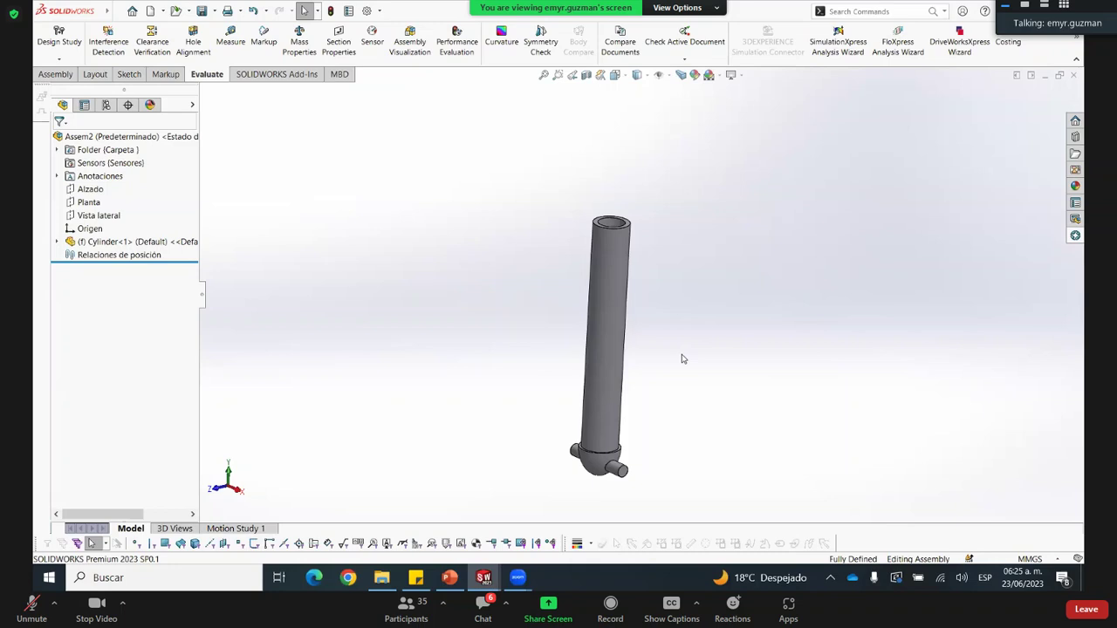
pyautogui.click(48, 76)
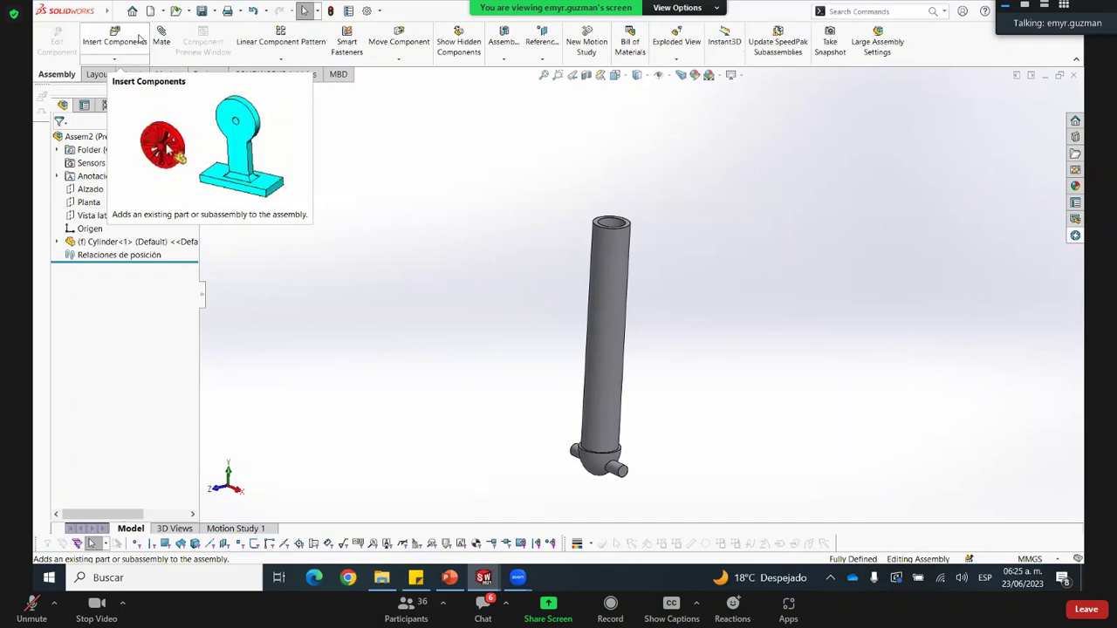
pyautogui.click(137, 37)
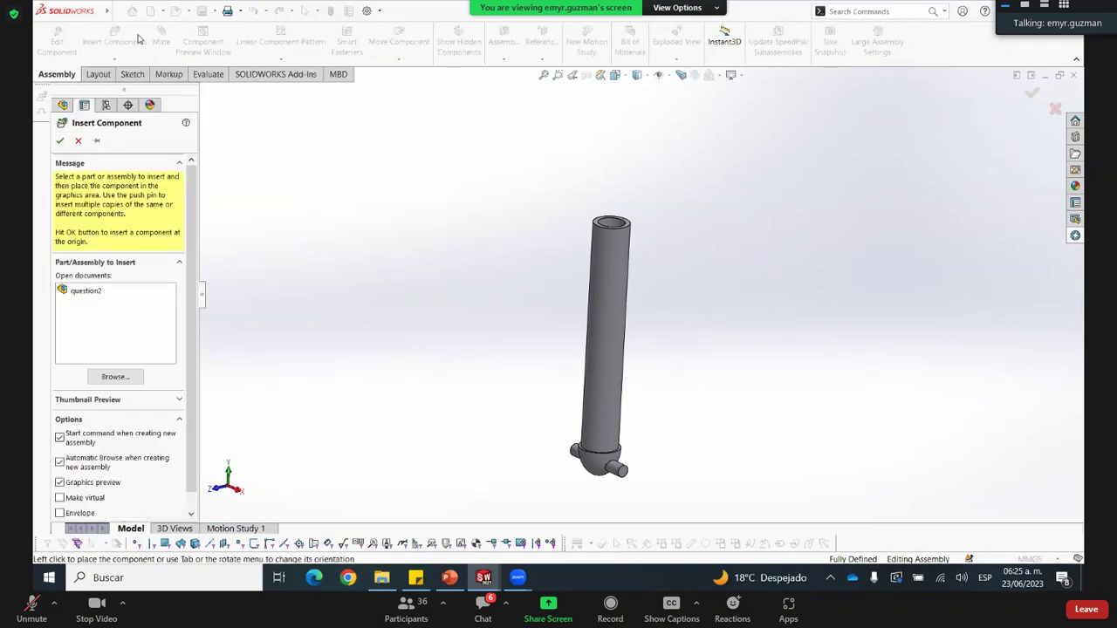
pyautogui.click(115, 377)
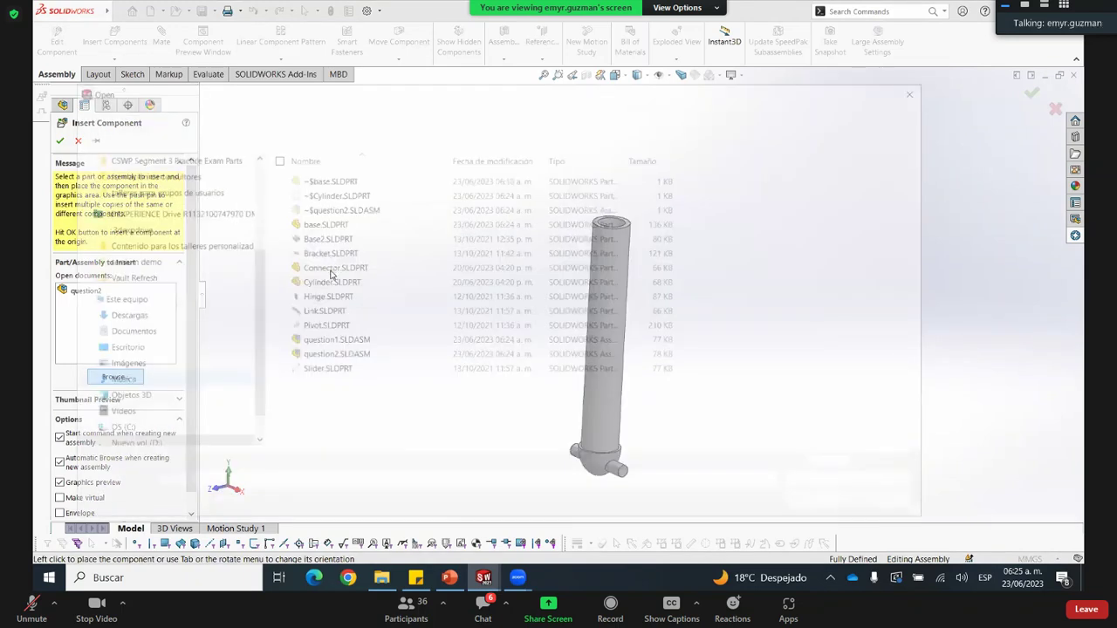
pyautogui.click(328, 281)
pyautogui.click(332, 266)
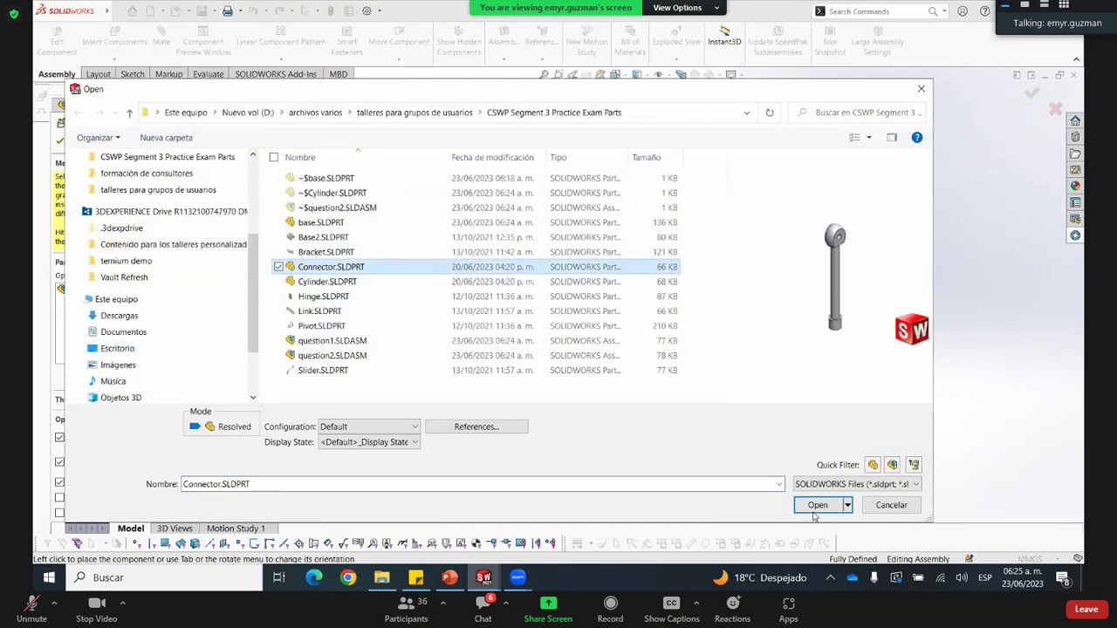
pyautogui.press('Return')
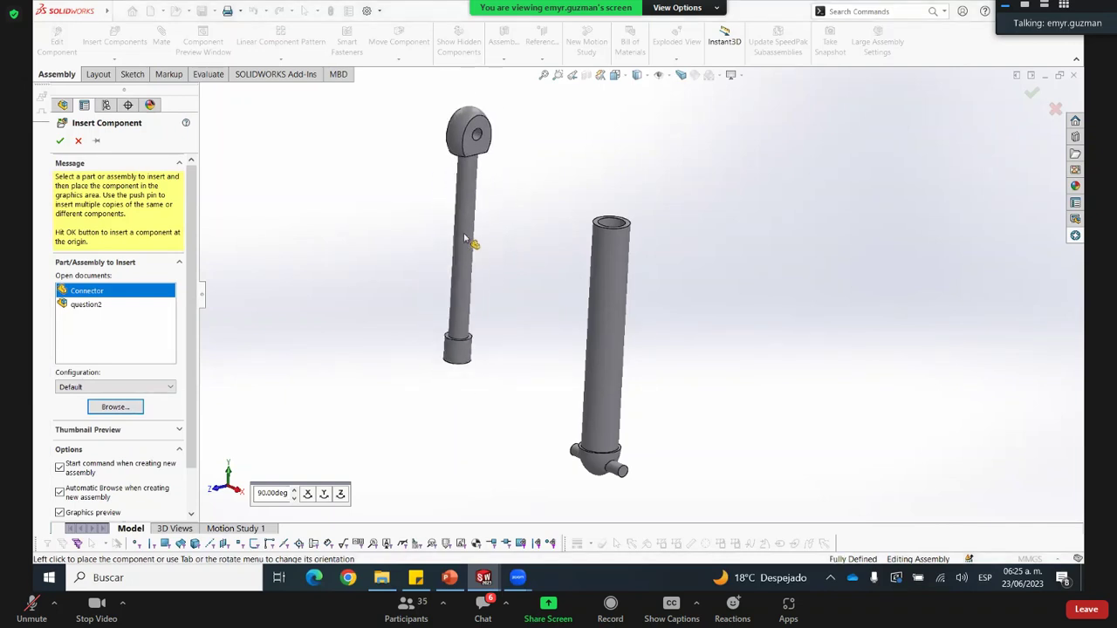
pyautogui.click(465, 239)
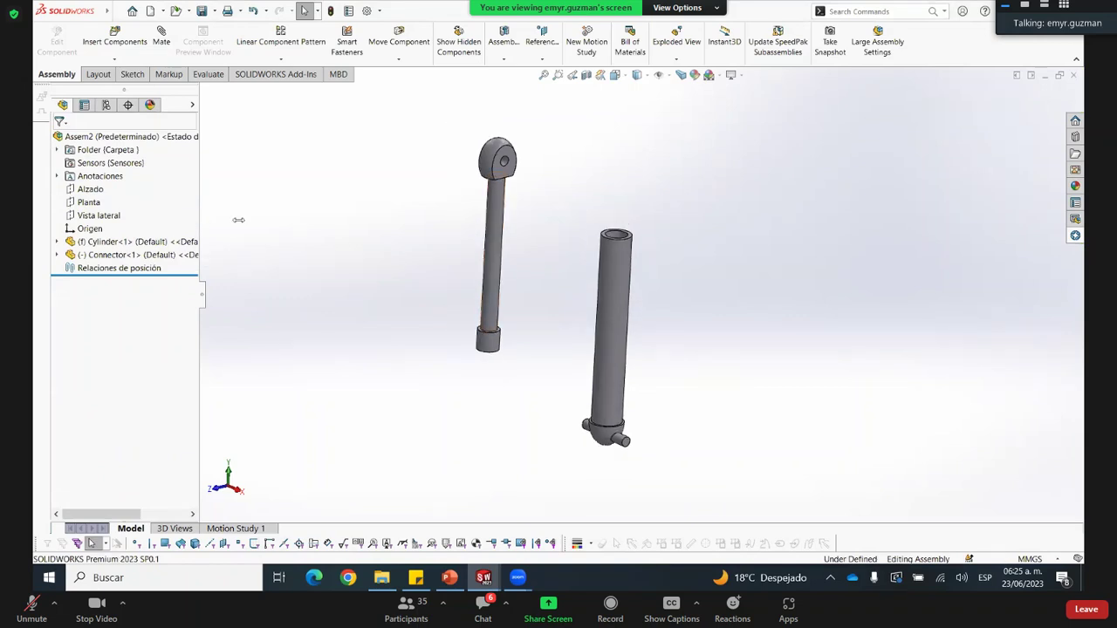
# Widen the feature tree and compare the fixed or floating status markers of the Cylinder and Connector components
pyautogui.moveTo(238, 220); pyautogui.dragTo(237, 222)
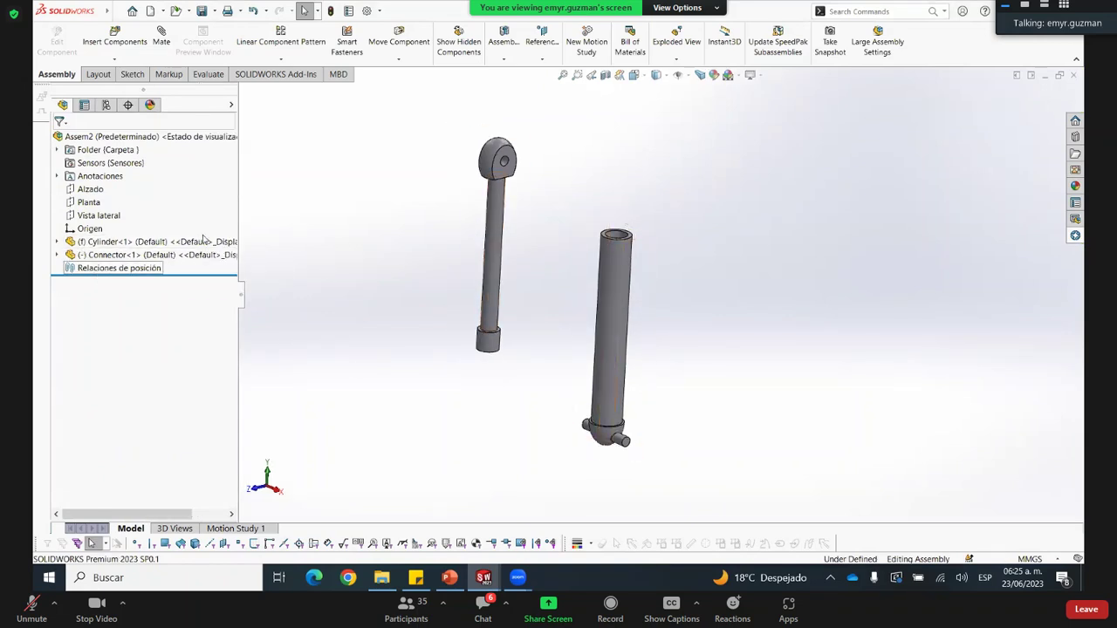
pyautogui.moveTo(238, 207); pyautogui.dragTo(305, 210)
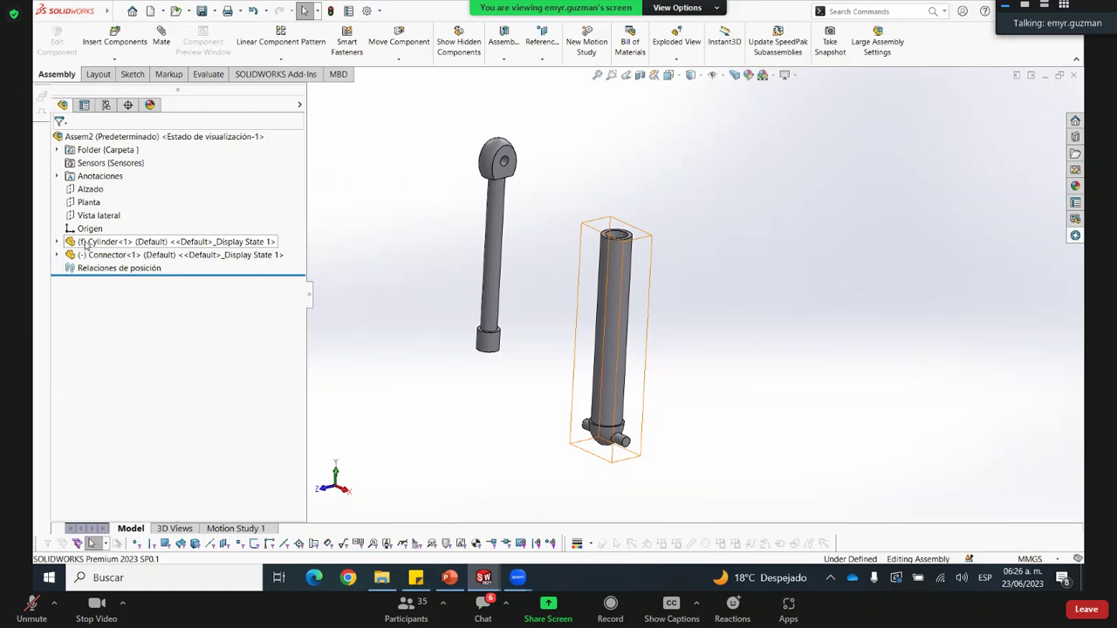
pyautogui.click(121, 245)
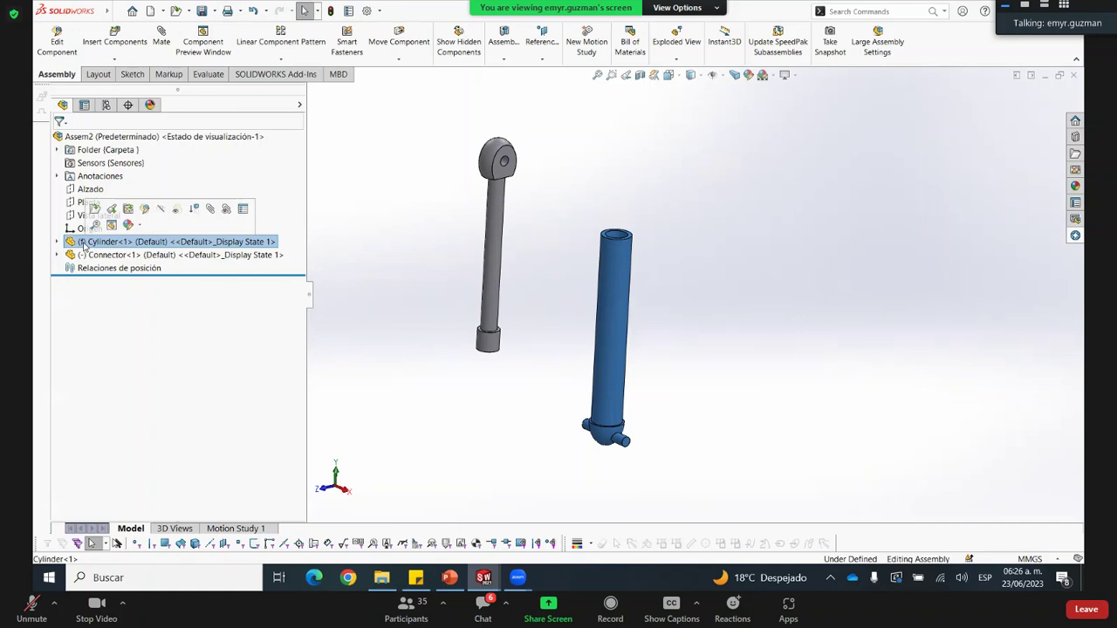
pyautogui.click(83, 258)
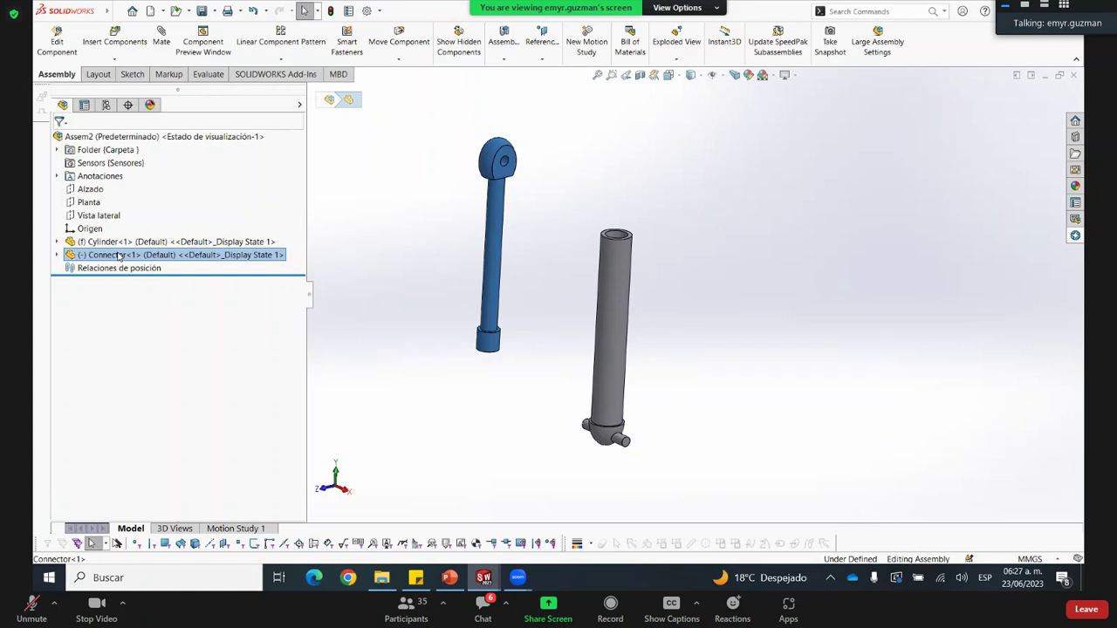
# Move the floating Connector a little farther away from the Cylinder and clear the selection
pyautogui.click(501, 248)
pyautogui.moveTo(502, 249); pyautogui.dragTo(491, 270)
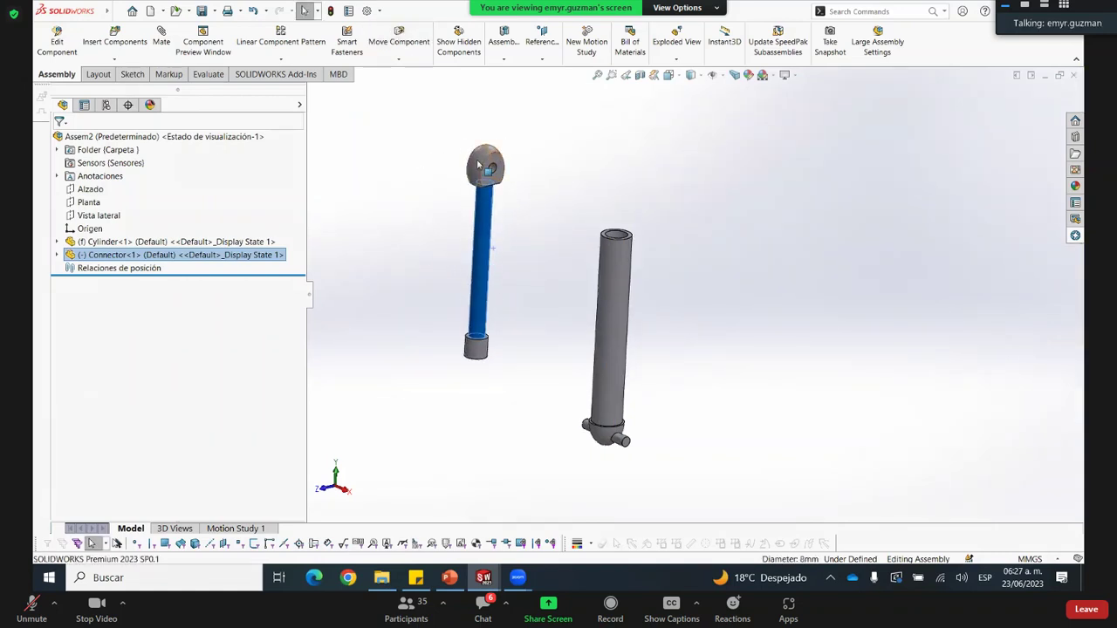
pyautogui.moveTo(480, 163); pyautogui.dragTo(447, 174)
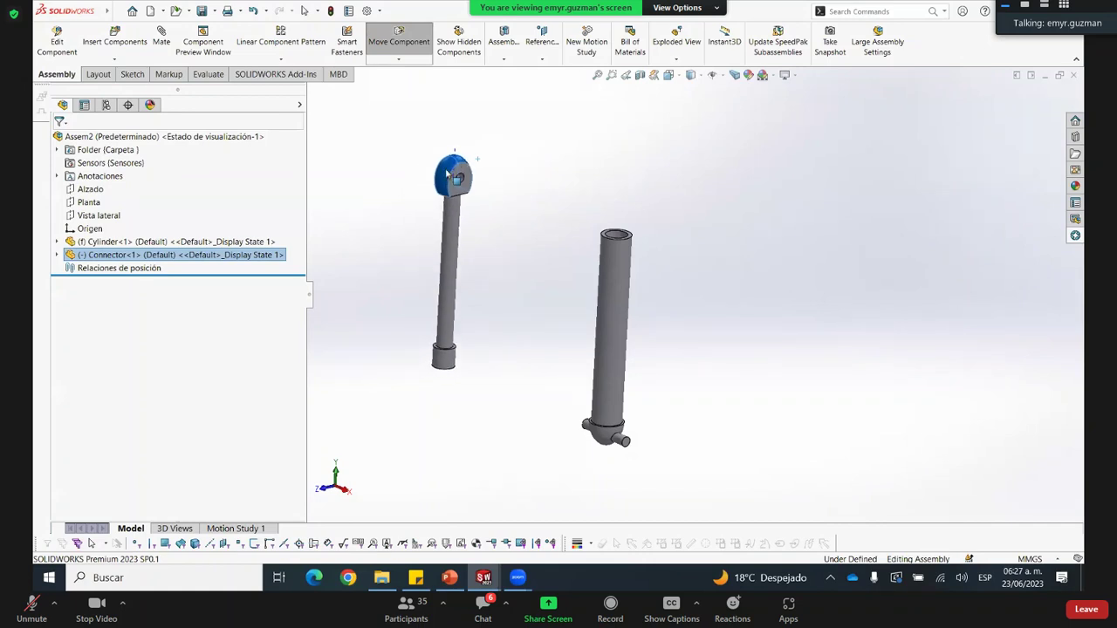
pyautogui.click(504, 216)
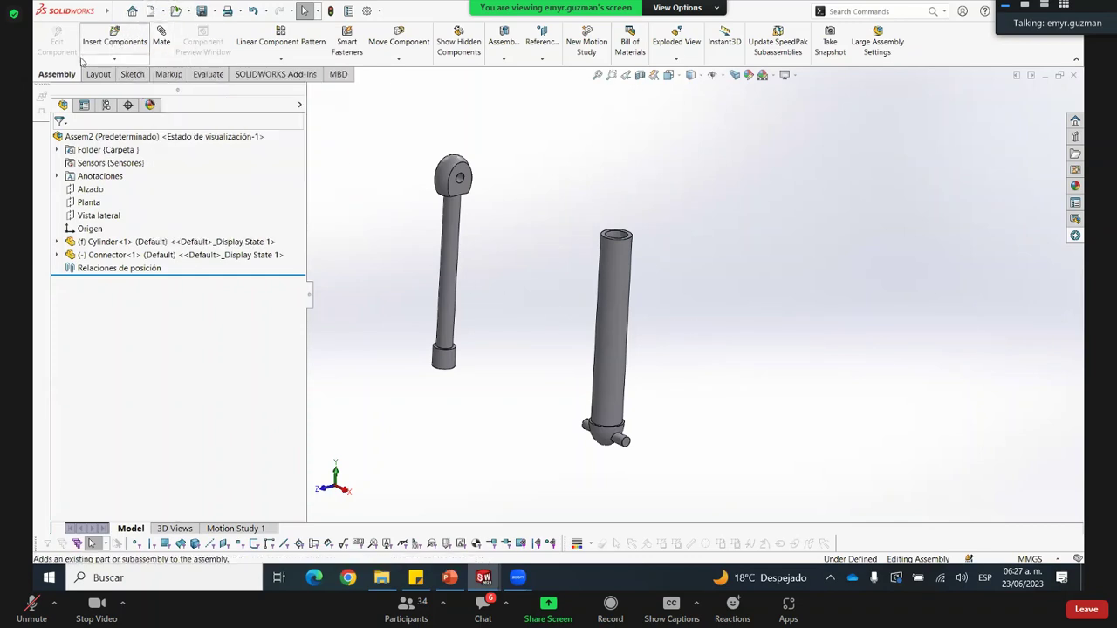
# Add a standard concentric mate between the Connector's rod face and the Cylinder's inner bore face, leaving rotation unlocked
pyautogui.click(161, 40)
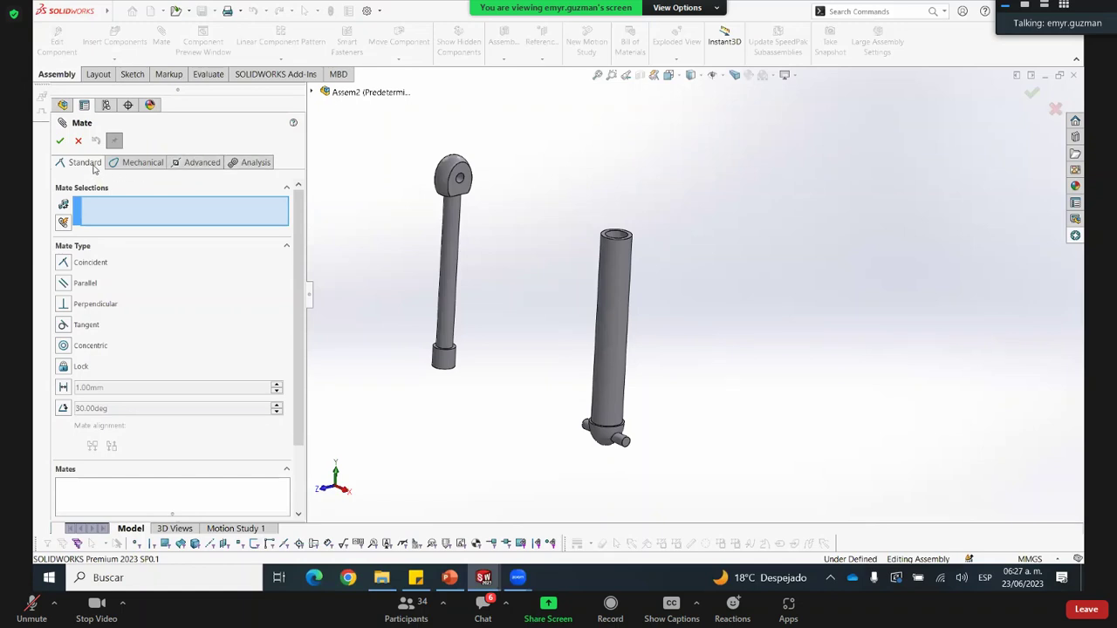
pyautogui.click(140, 162)
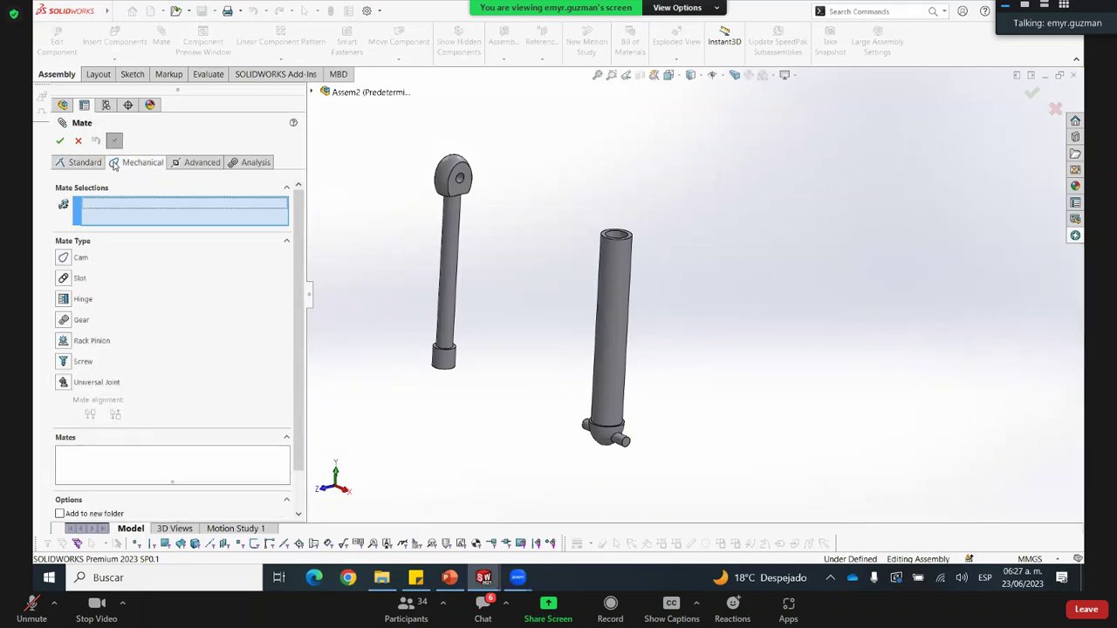
pyautogui.click(214, 163)
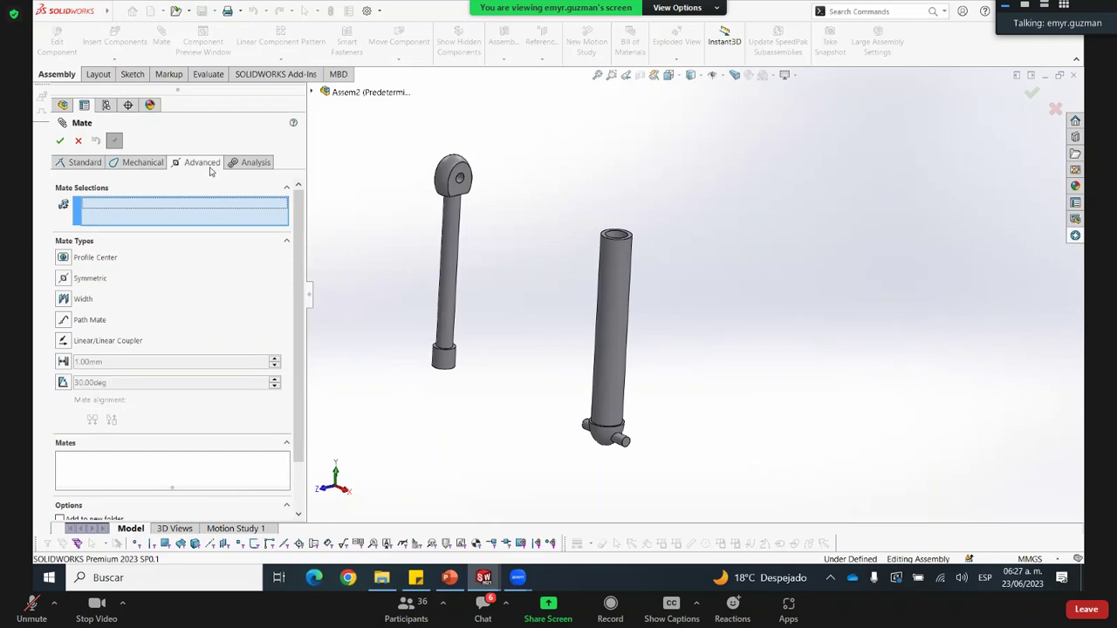
pyautogui.click(83, 164)
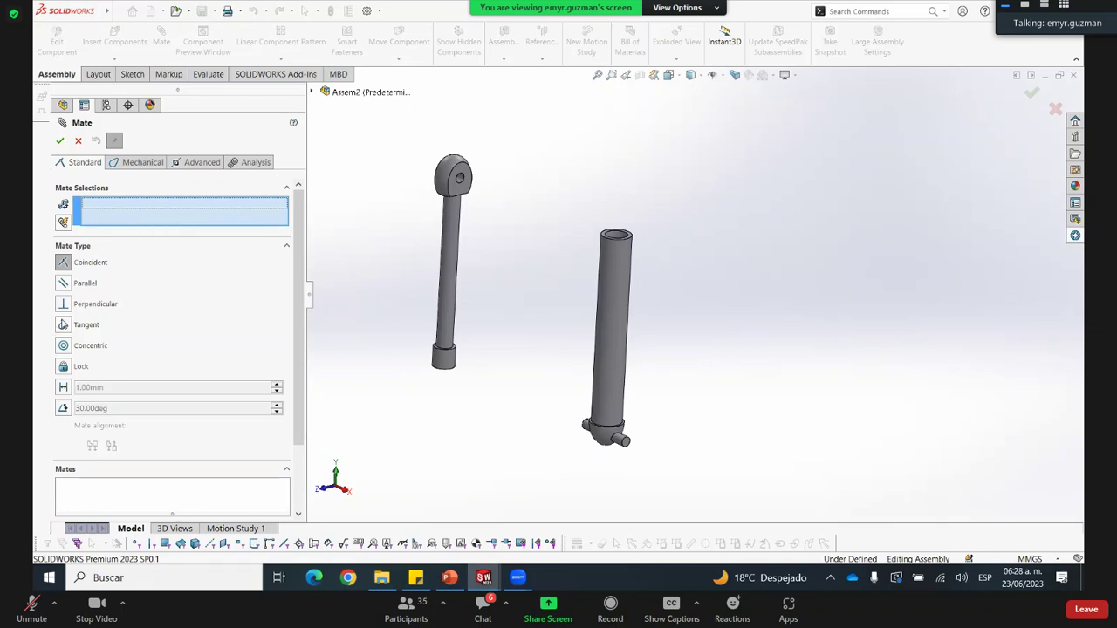
pyautogui.click(63, 346)
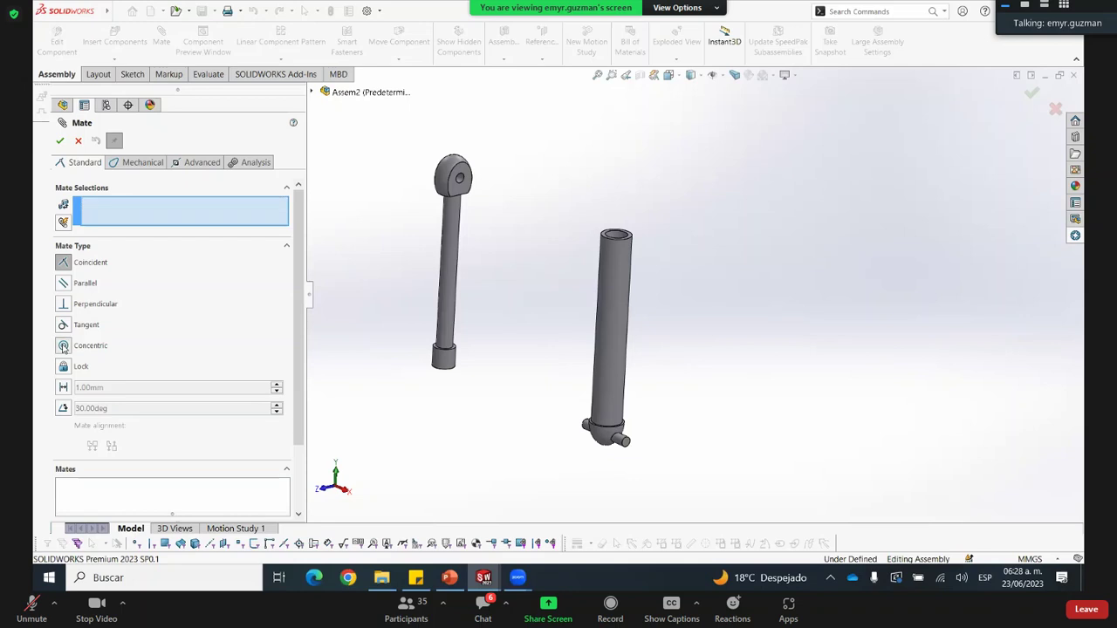
pyautogui.scroll(-2, 482, 267)
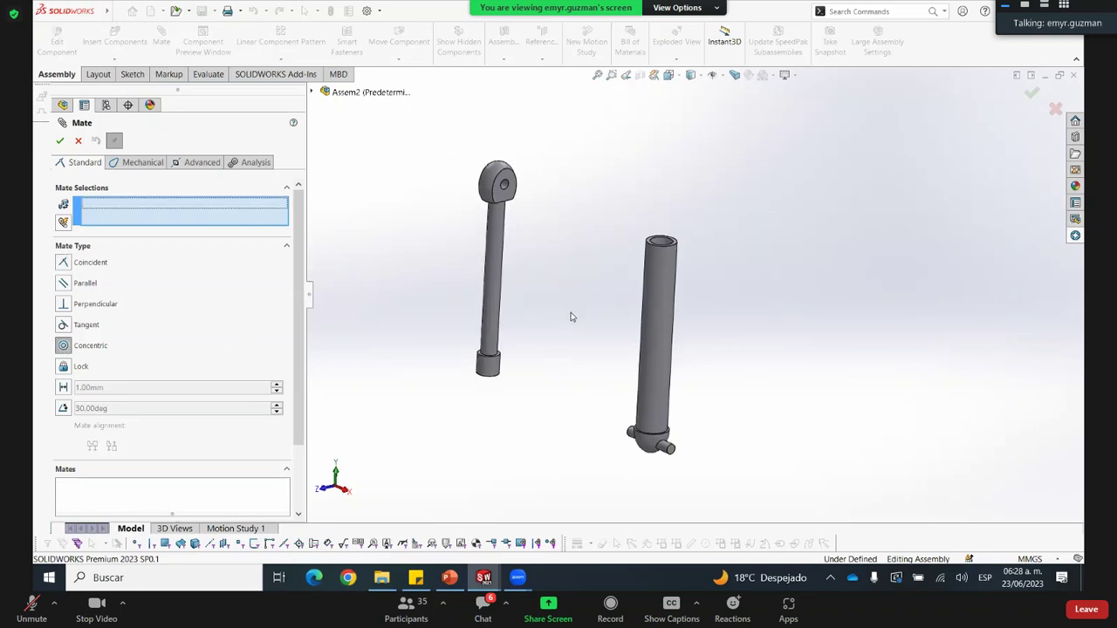
pyautogui.click(703, 232)
pyautogui.scroll(-2, 698, 233)
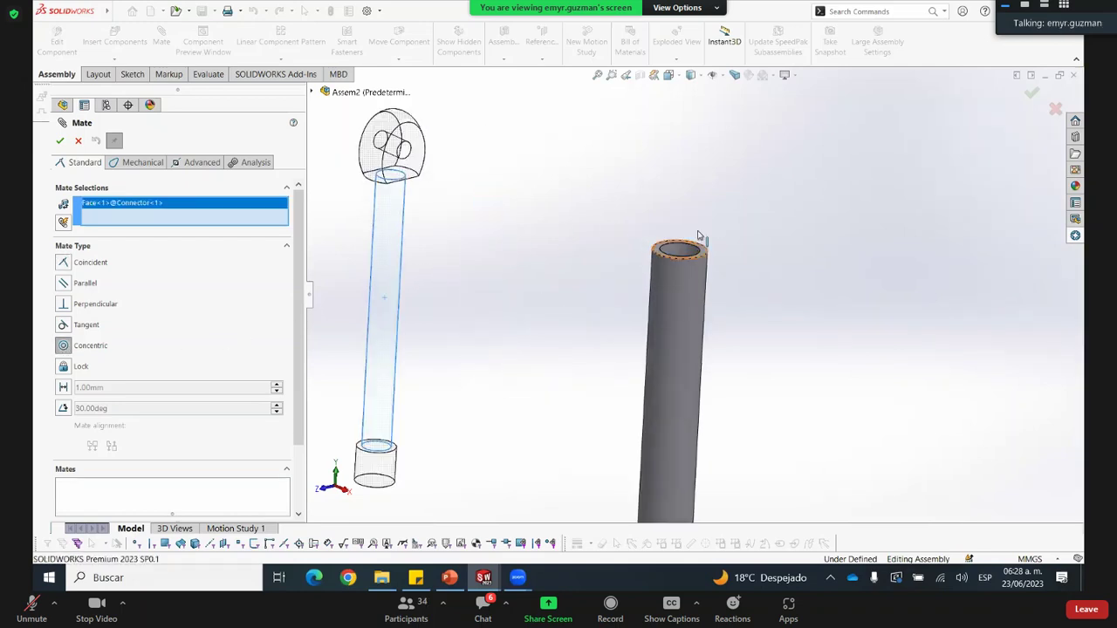
pyautogui.click(689, 321)
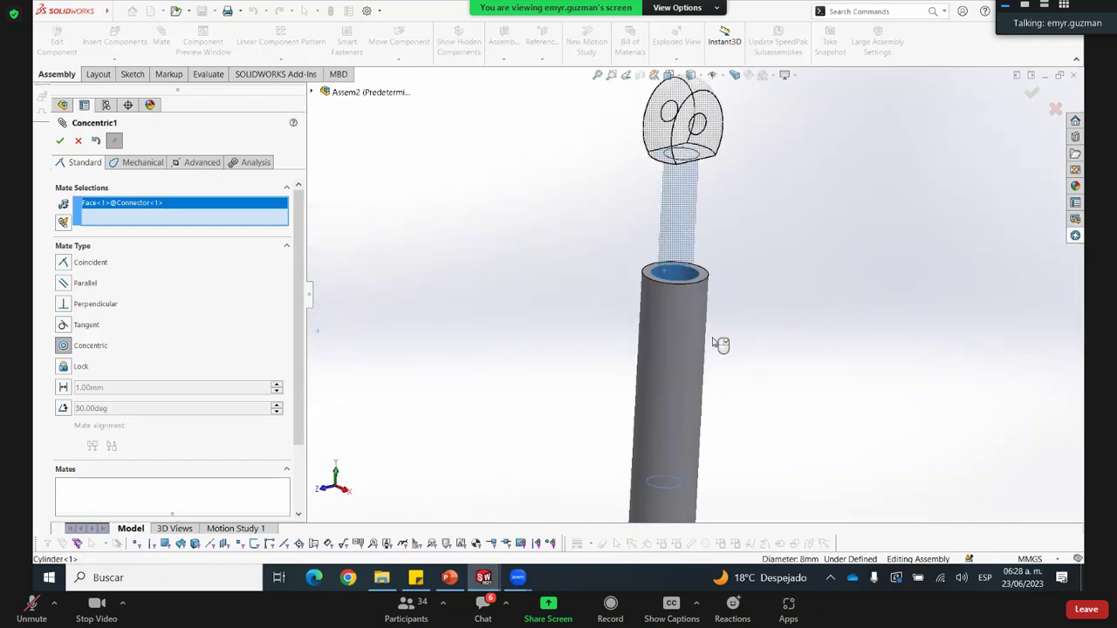
pyautogui.scroll(3, 780, 305)
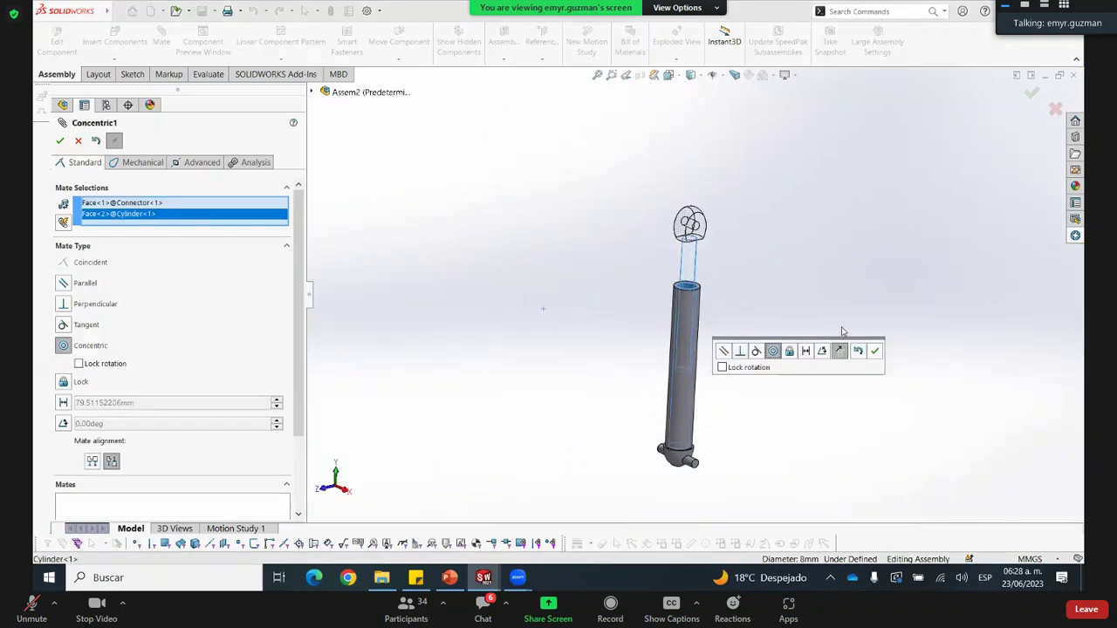
pyautogui.click(876, 351)
pyautogui.click(61, 141)
# Pull the Connector partly out of the Cylinder and rotate it about the bore axis to check its free motion, then clear the selection
pyautogui.scroll(-1, 733, 369)
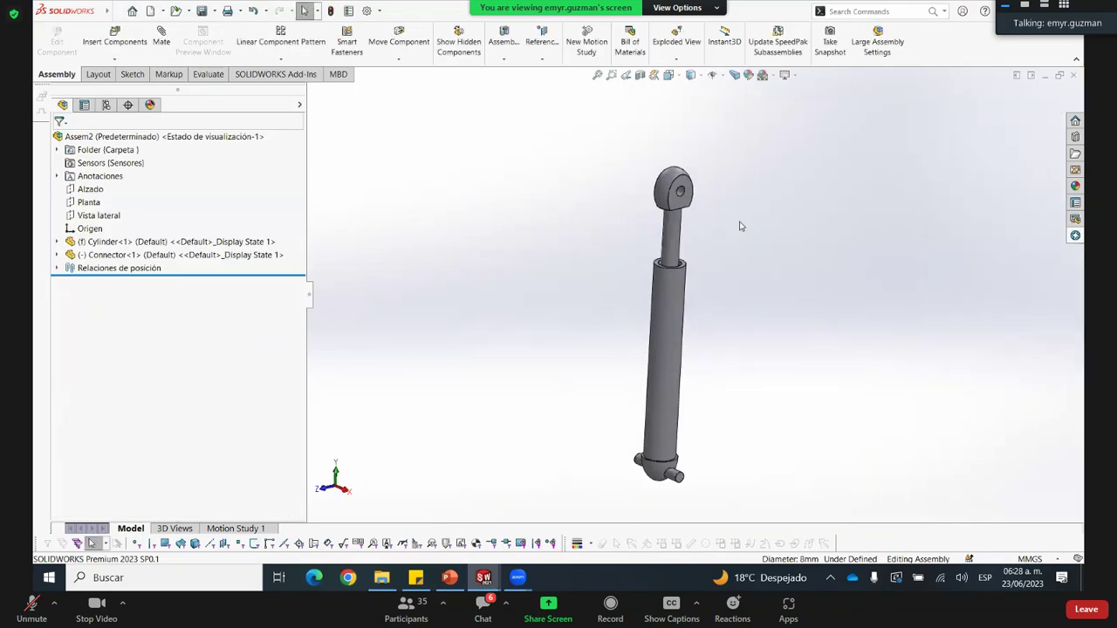
pyautogui.scroll(1, 731, 213)
pyautogui.scroll(-1, 726, 217)
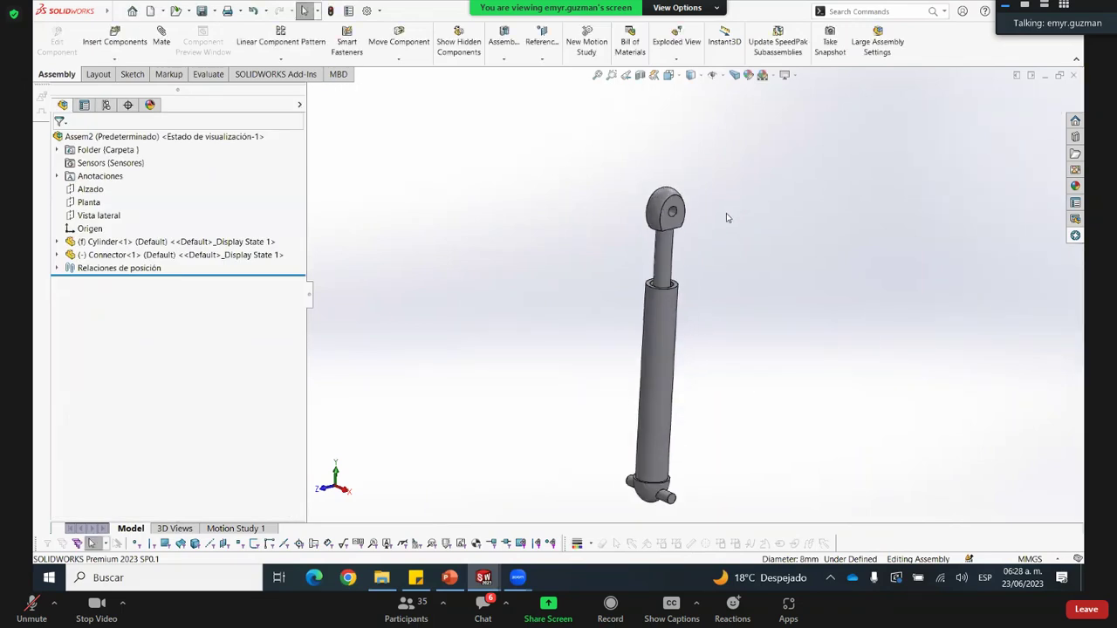
pyautogui.click(665, 262)
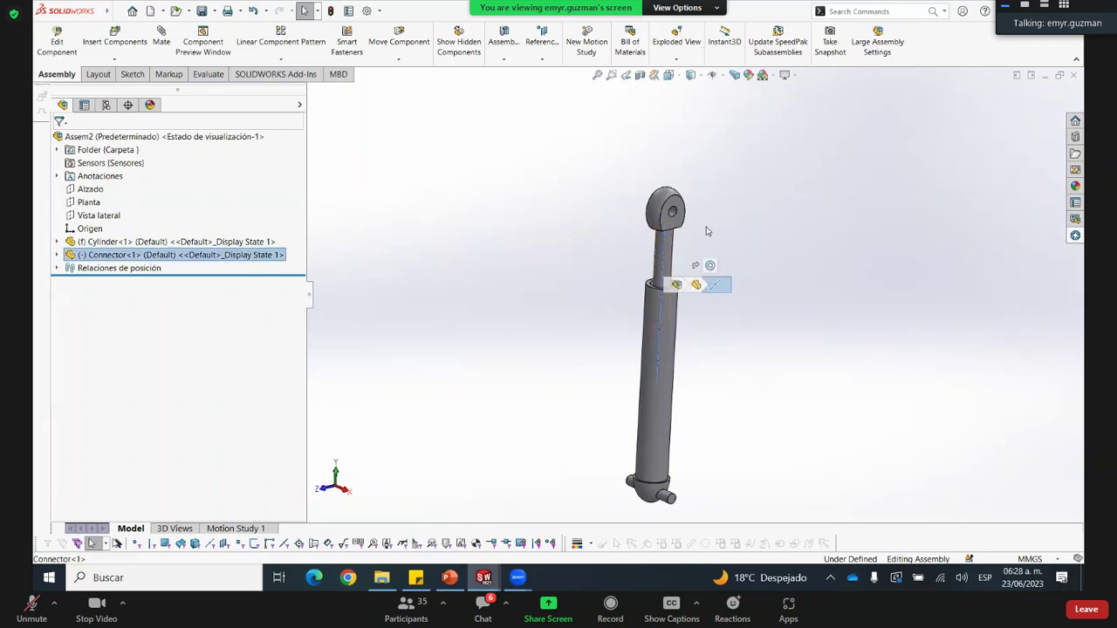
pyautogui.click(671, 260)
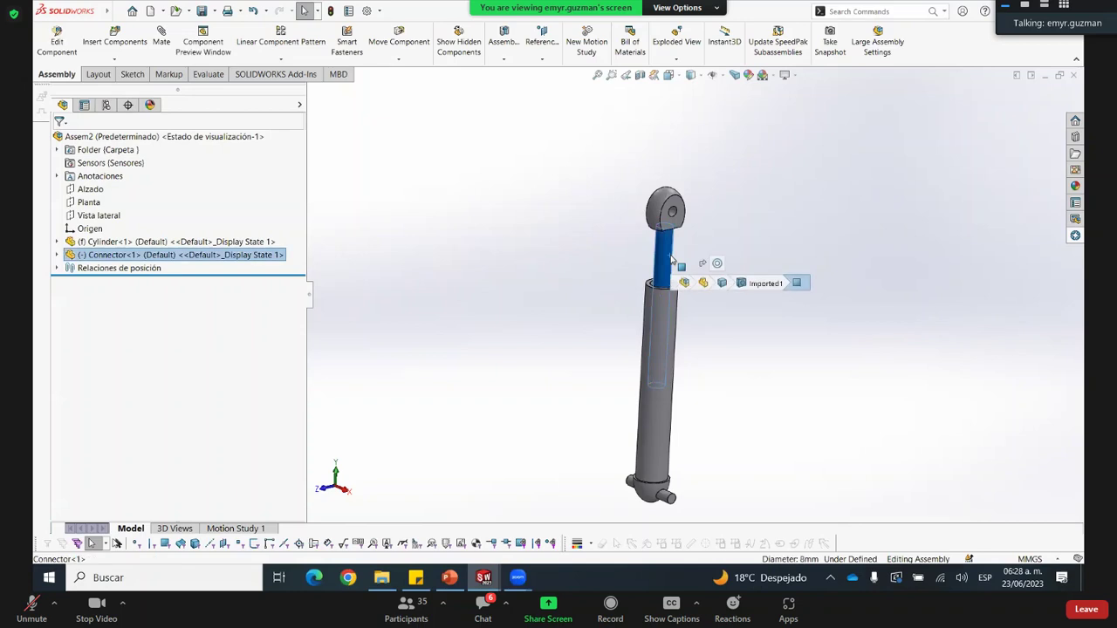
pyautogui.moveTo(671, 260); pyautogui.dragTo(696, 212)
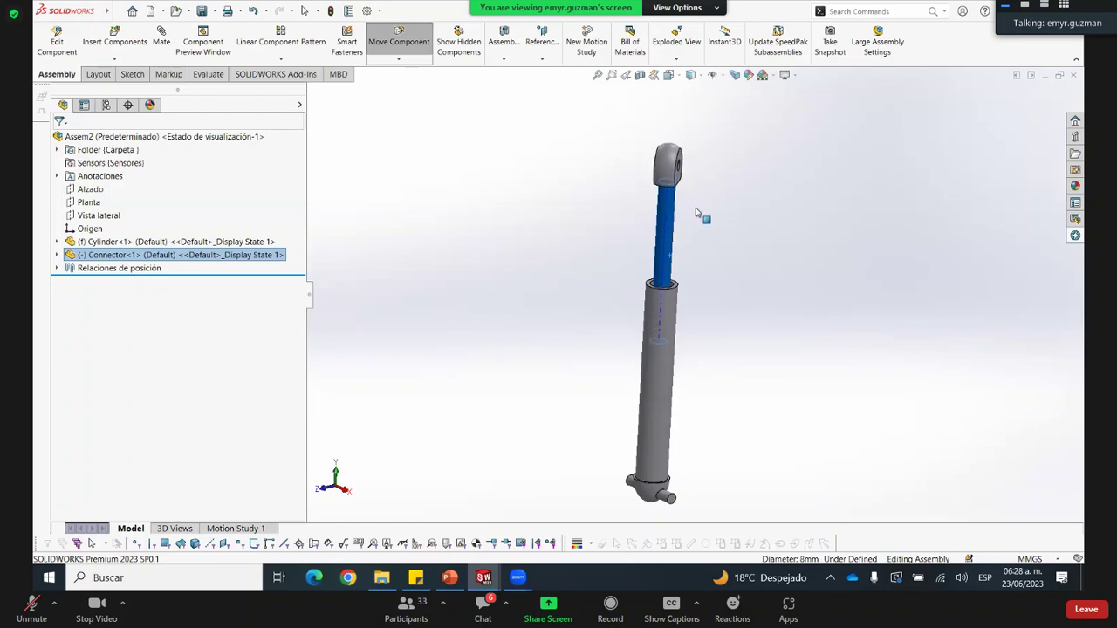
pyautogui.click(729, 315)
pyautogui.scroll(1, 725, 333)
pyautogui.scroll(-1, 695, 353)
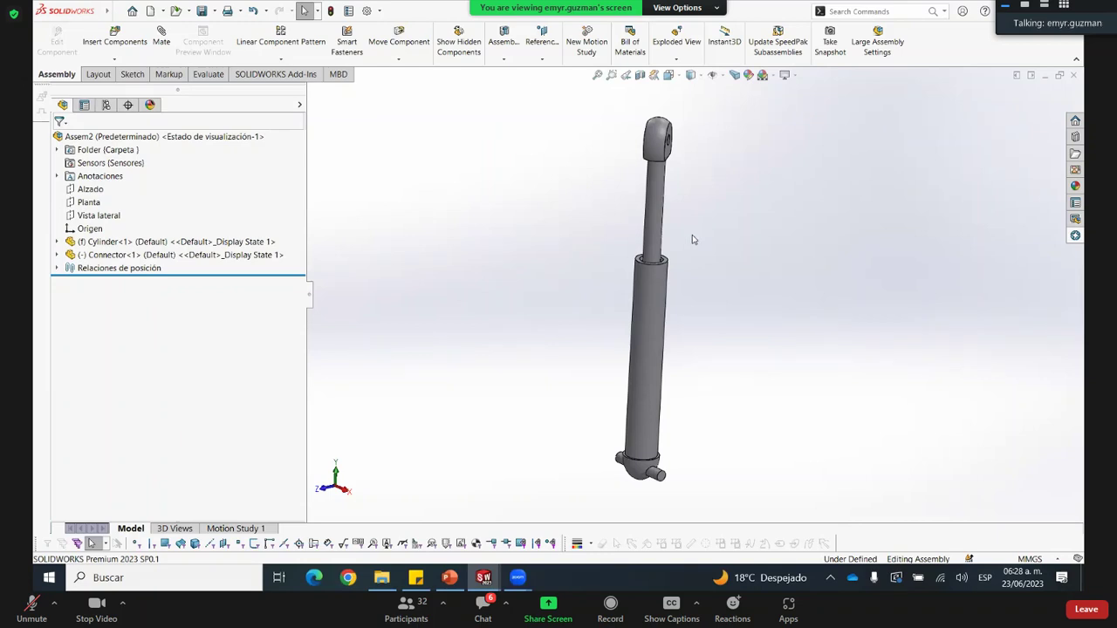
# Rebuild and save the assembly as "connecting road assy" in the CSWP Segment 3 Practice Exam Parts folder
pyautogui.click(206, 12)
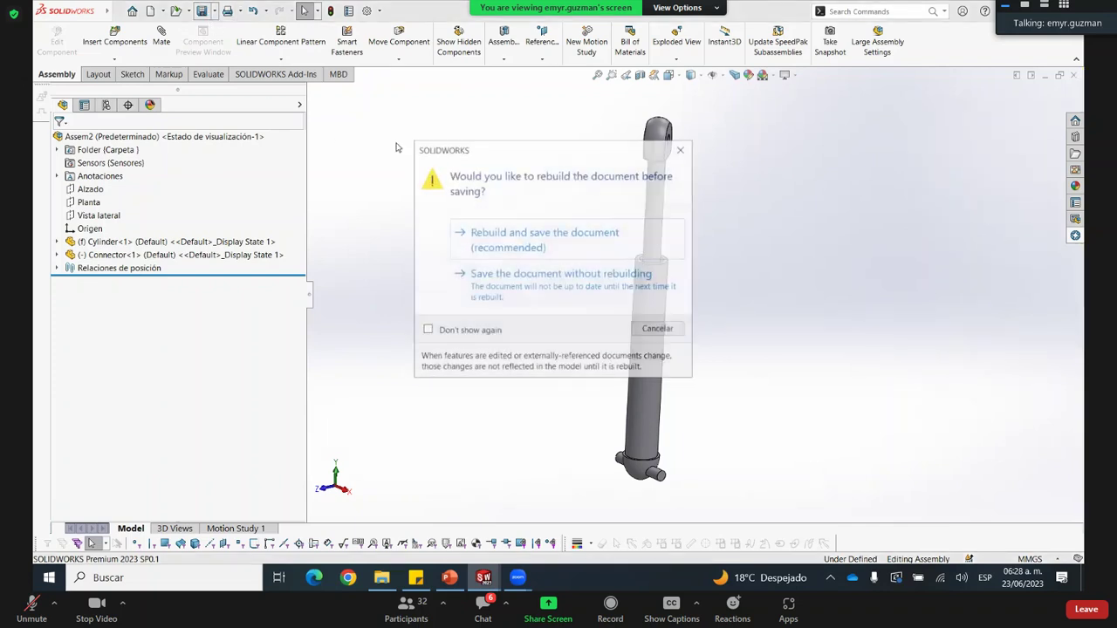
pyautogui.click(549, 243)
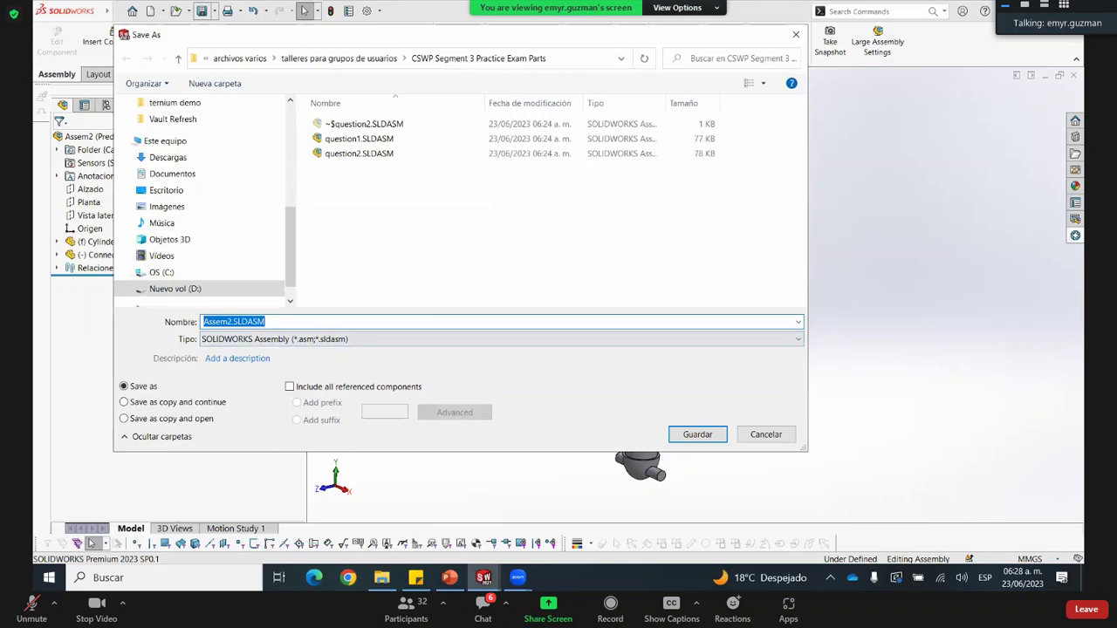
pyautogui.write('connecting road assy')
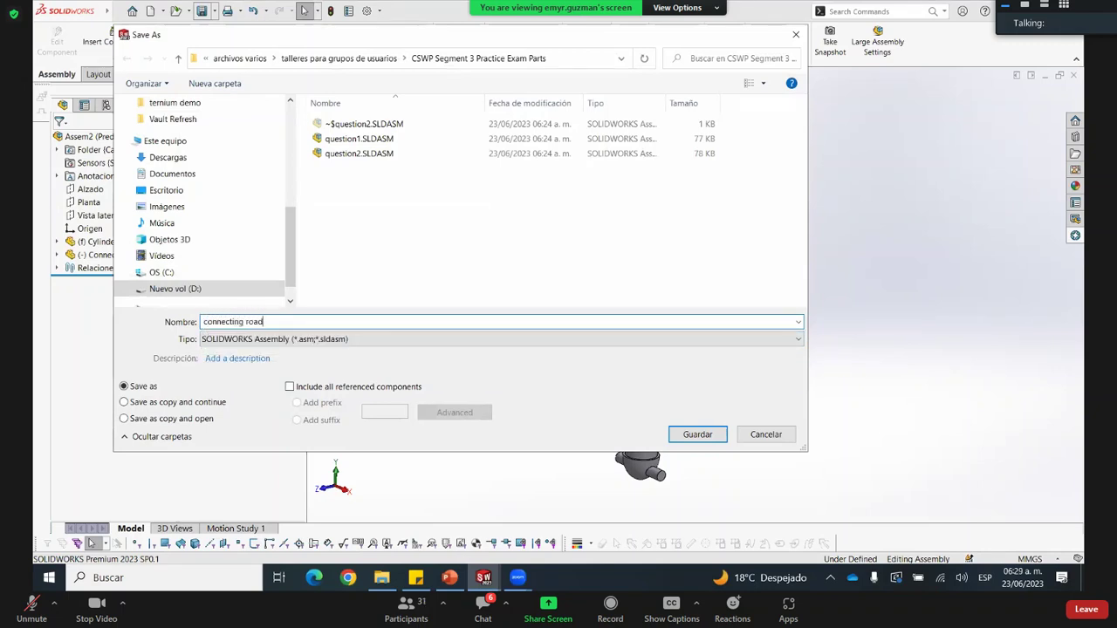
pyautogui.click(708, 436)
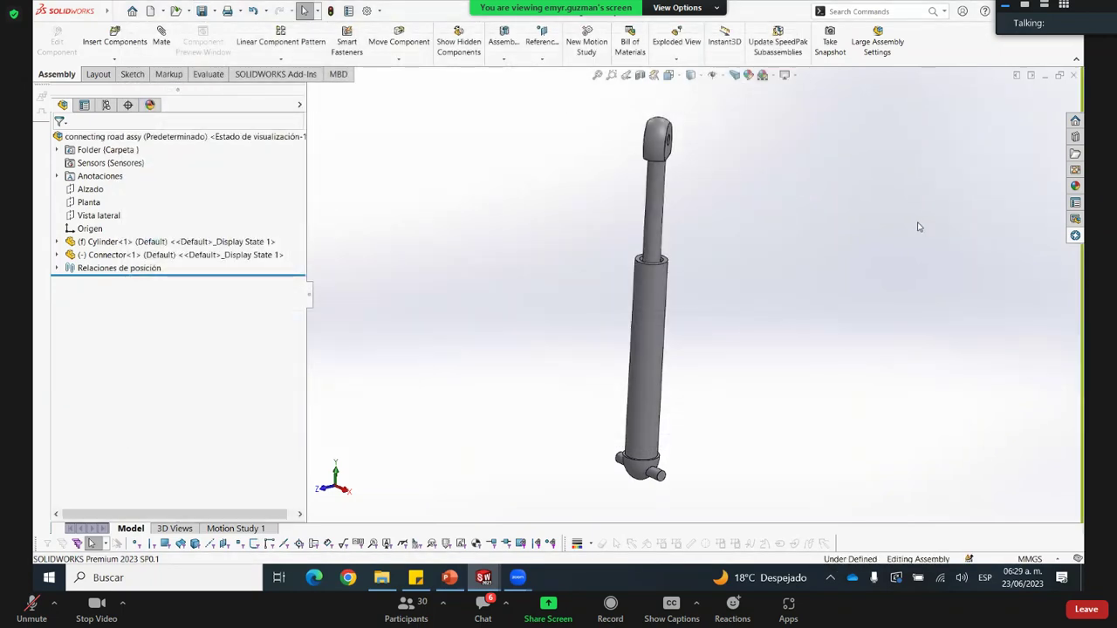
# Switch to the question2 assembly and insert Pivot.SLDPRT from File Explorer, placing it freely beside the base
pyautogui.hotkey('ctrl', 'Tab')
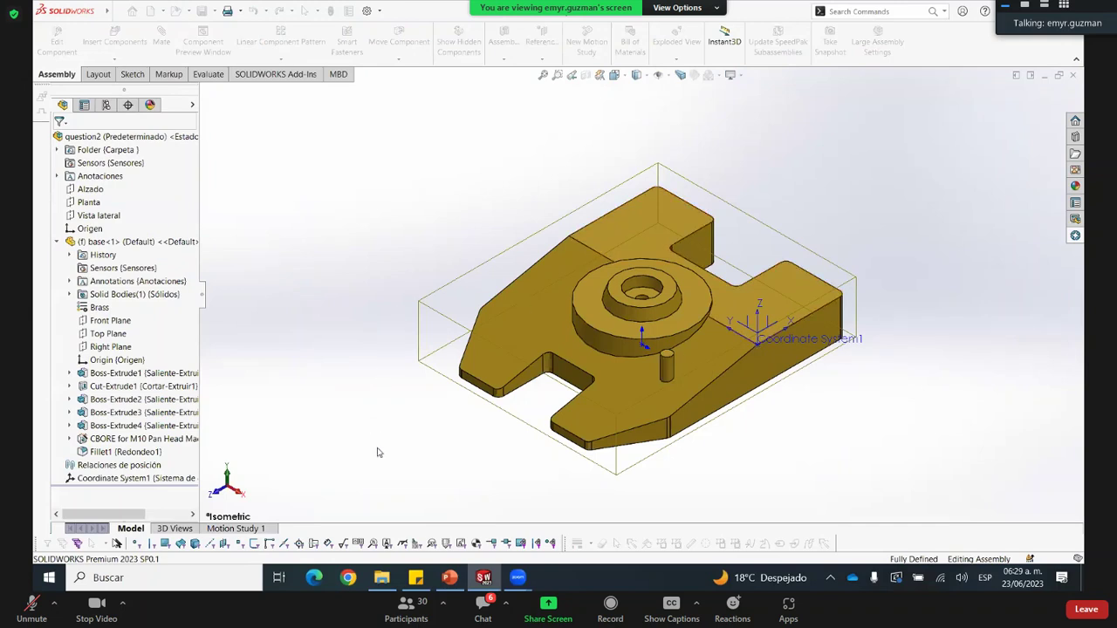
pyautogui.click(370, 589)
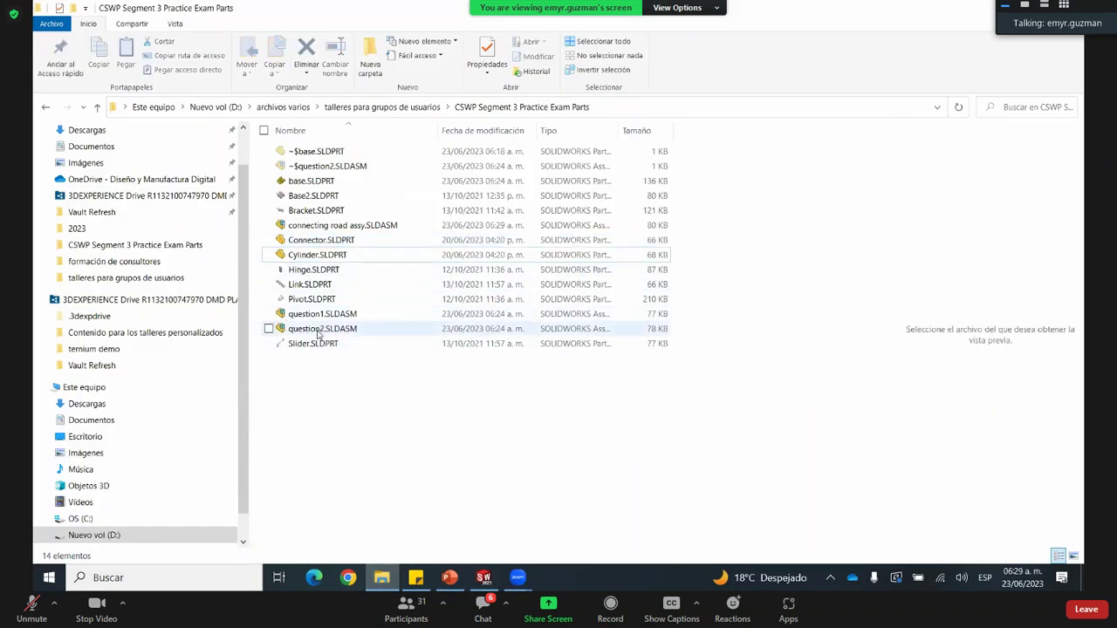
pyautogui.click(322, 300)
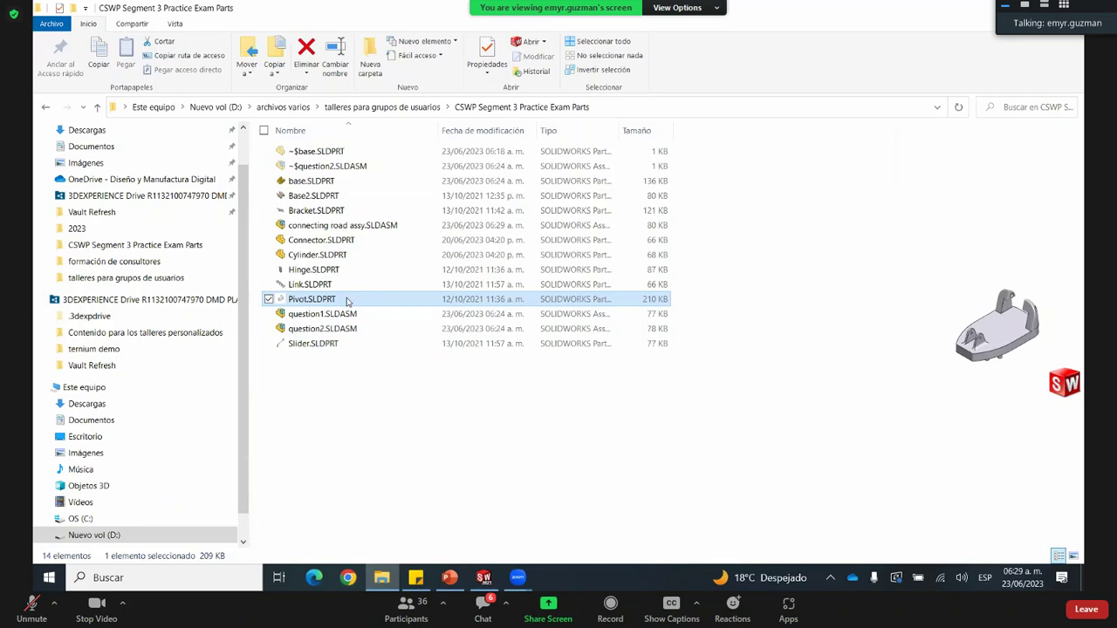
pyautogui.moveTo(353, 301); pyautogui.dragTo(394, 248)
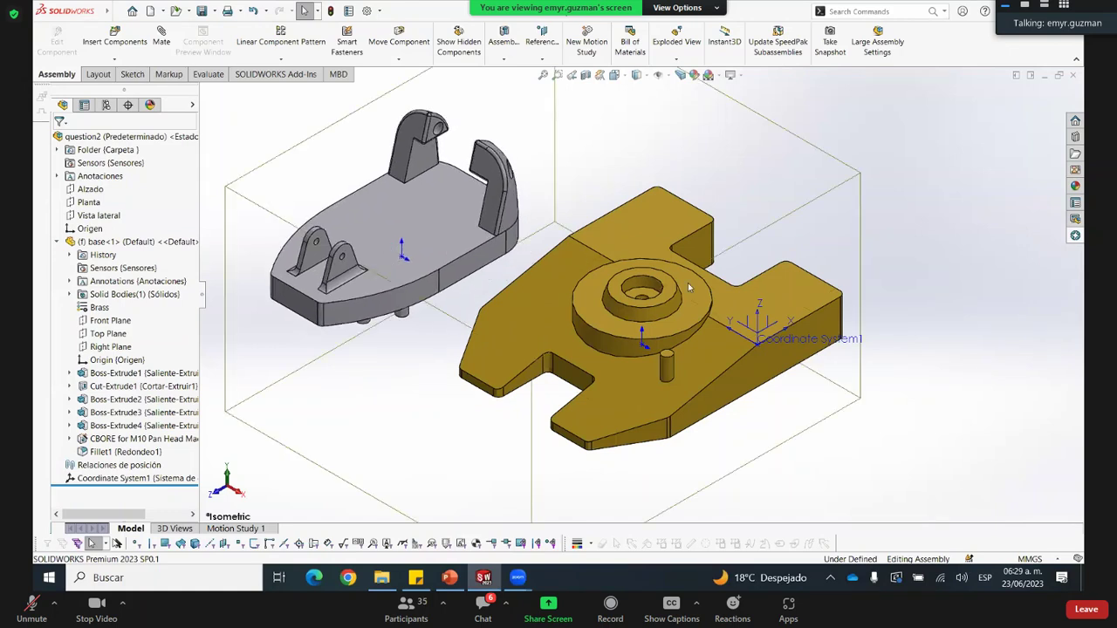
# Close the Sustainability pane, declining to save the older-version Pivot file and the component documents
pyautogui.click(667, 282)
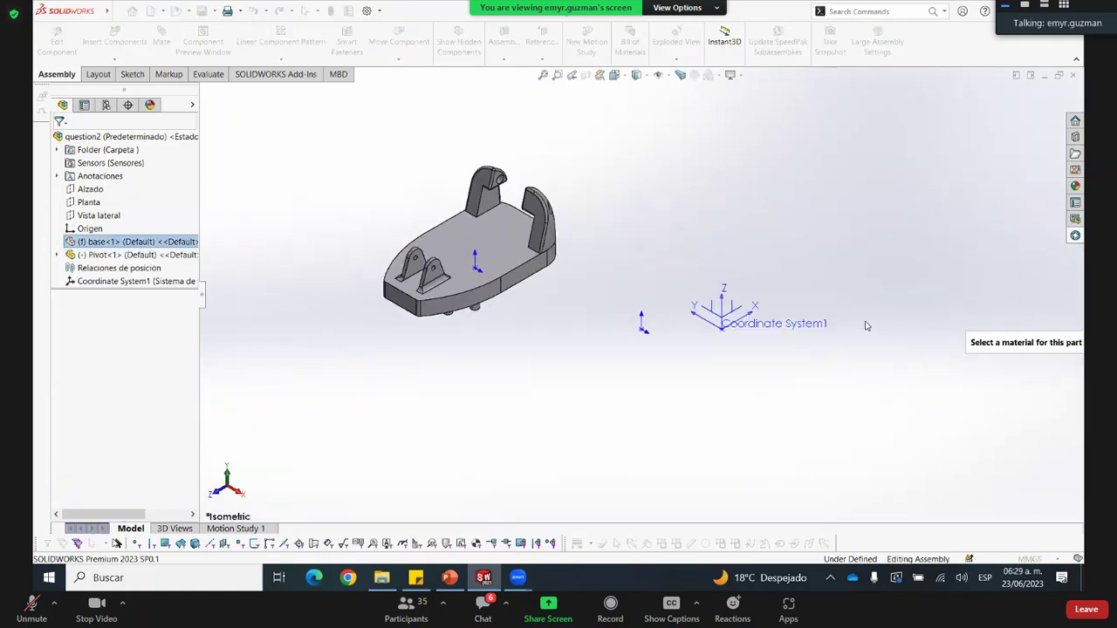
pyautogui.scroll(-2, 866, 326)
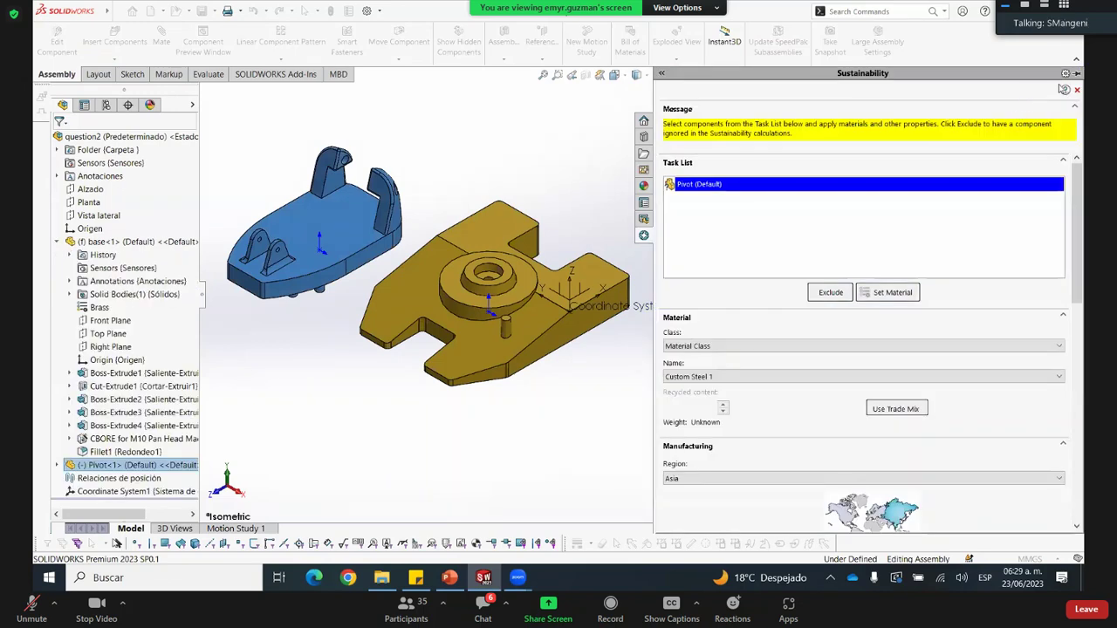
pyautogui.click(1077, 90)
pyautogui.click(601, 323)
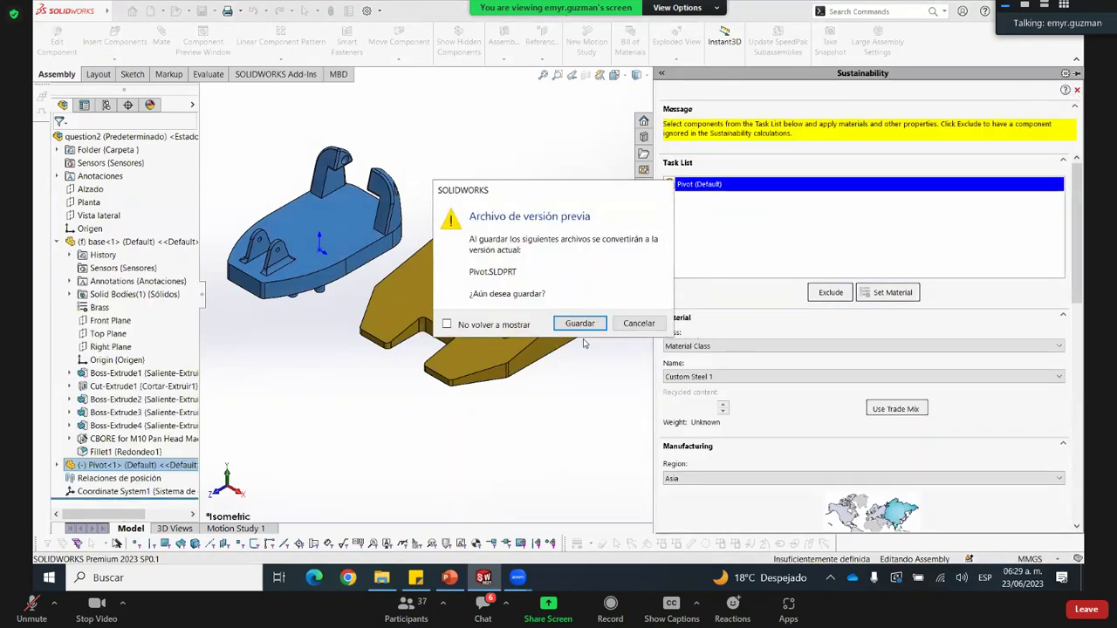
pyautogui.click(635, 324)
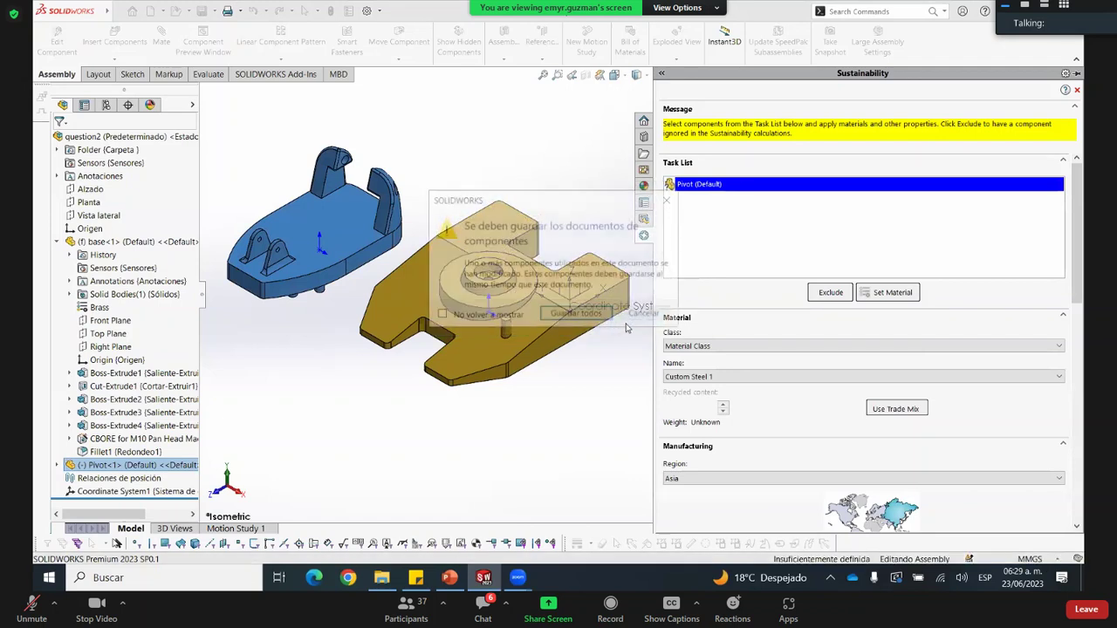
pyautogui.click(646, 315)
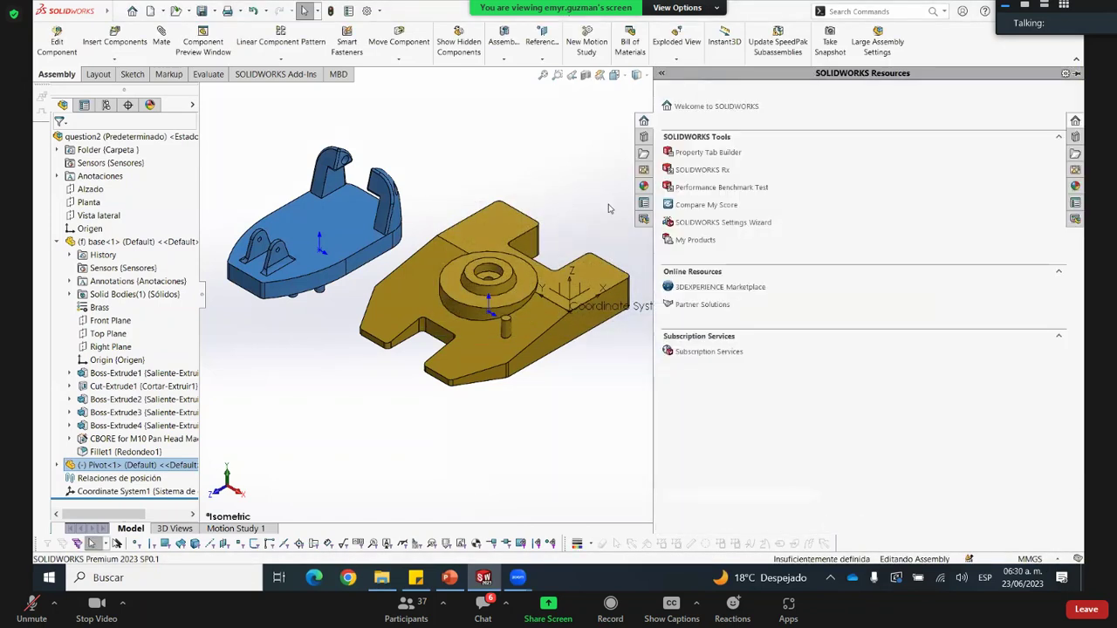
# Open the Pivot in a separate Component Preview window beside the question2 assembly
pyautogui.scroll(2, 382, 276)
pyautogui.scroll(-1, 382, 276)
pyautogui.scroll(-2, 576, 256)
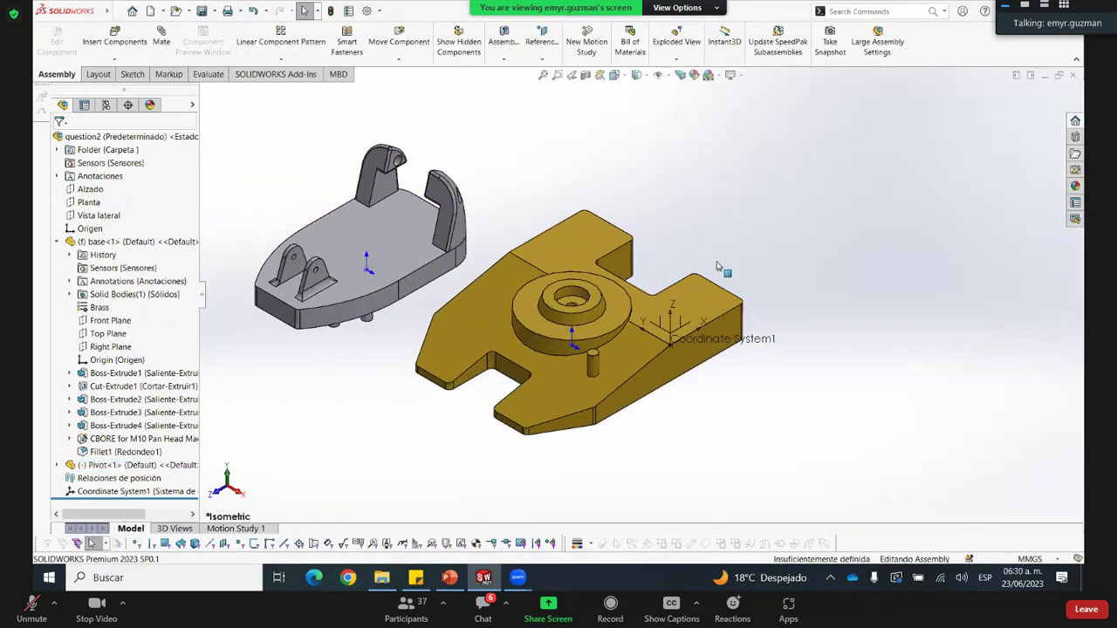
pyautogui.scroll(1, 722, 267)
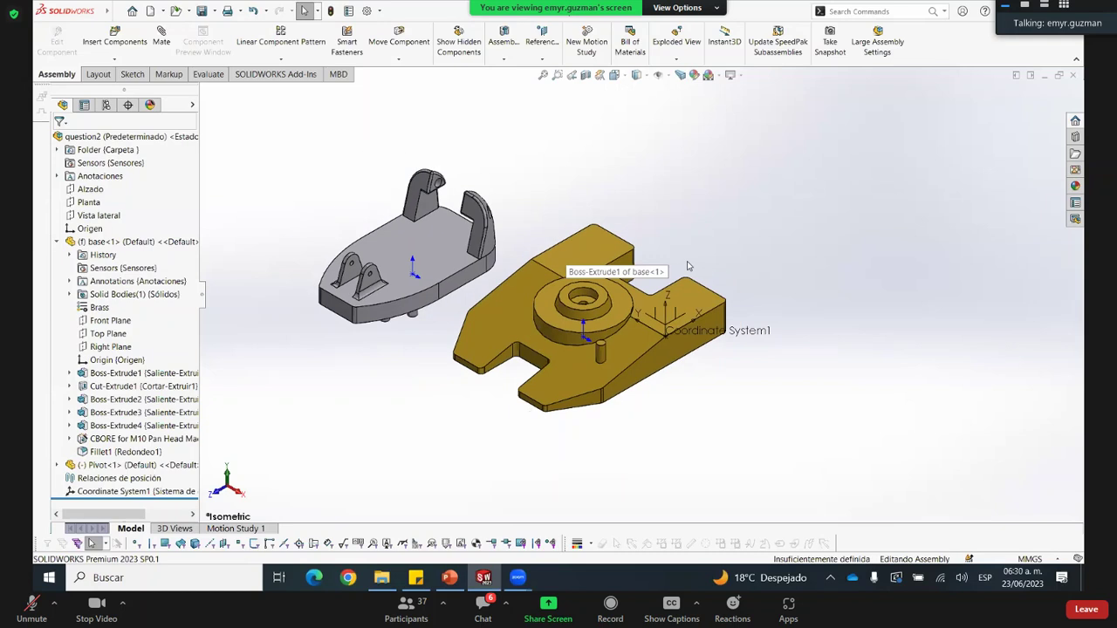
pyautogui.rightClick(390, 252)
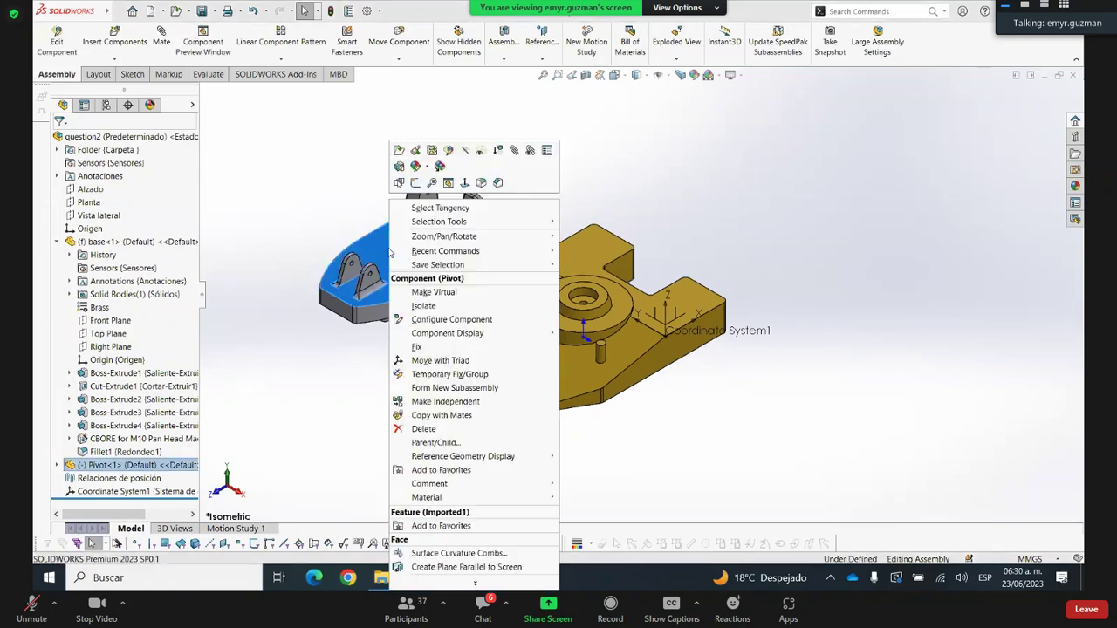
pyautogui.click(449, 183)
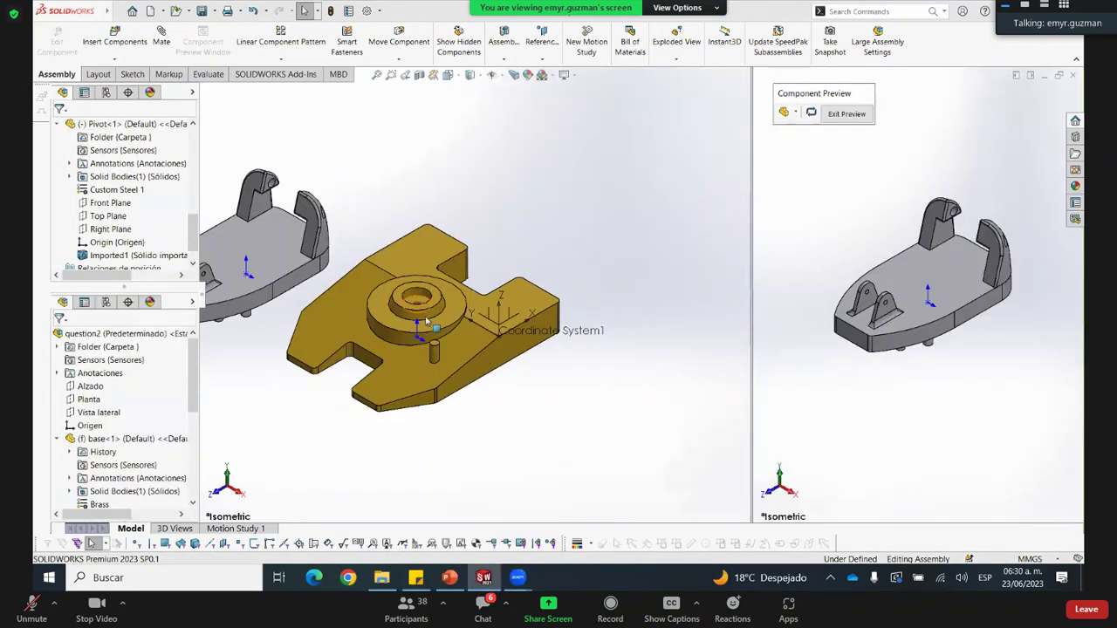
pyautogui.scroll(-2, 425, 328)
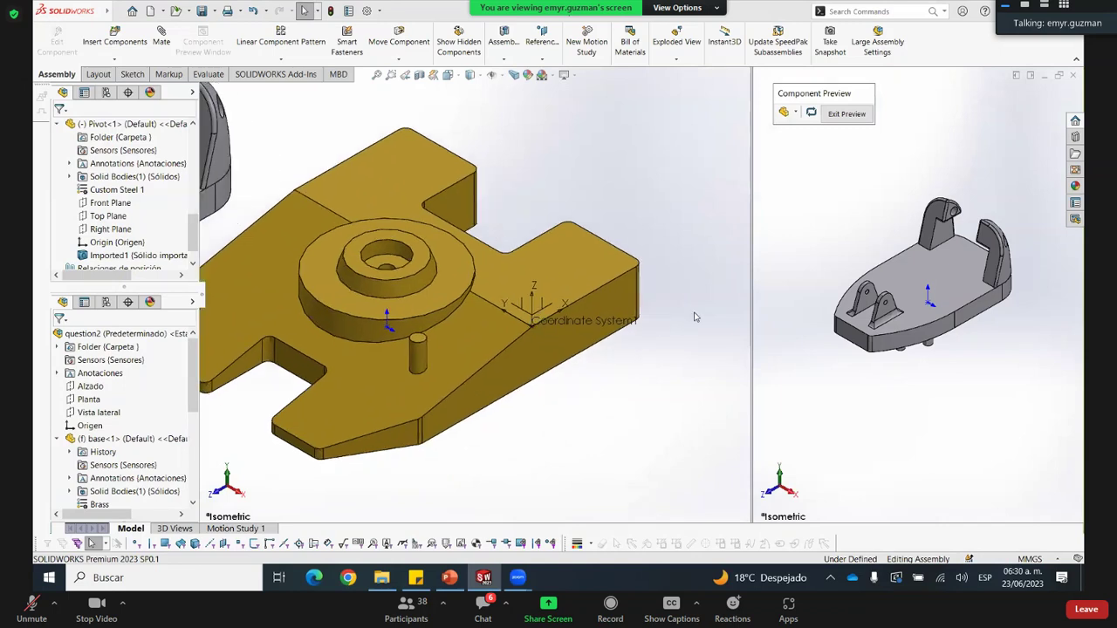
pyautogui.scroll(-3, 857, 292)
pyautogui.scroll(3, 937, 313)
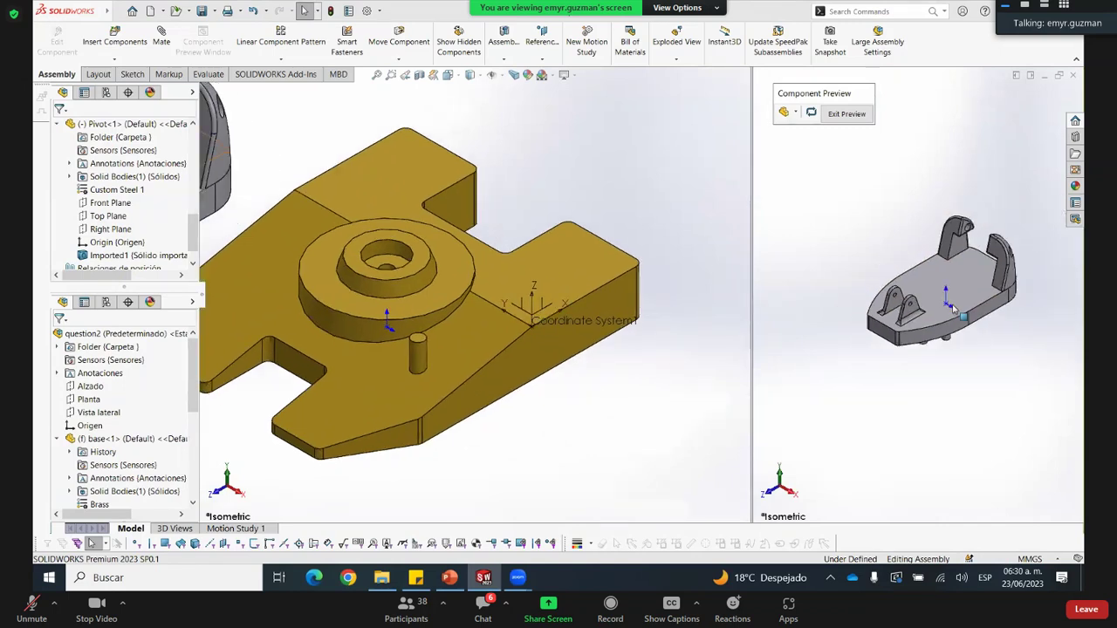
pyautogui.moveTo(938, 312); pyautogui.dragTo(844, 323, button='middle')
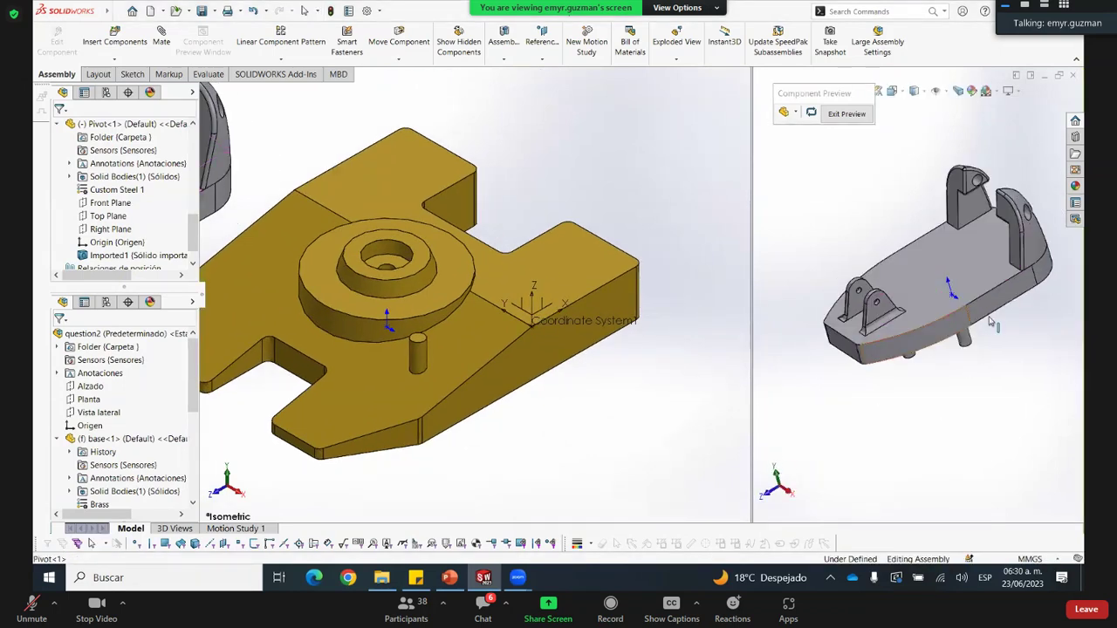
pyautogui.scroll(-4, 845, 323)
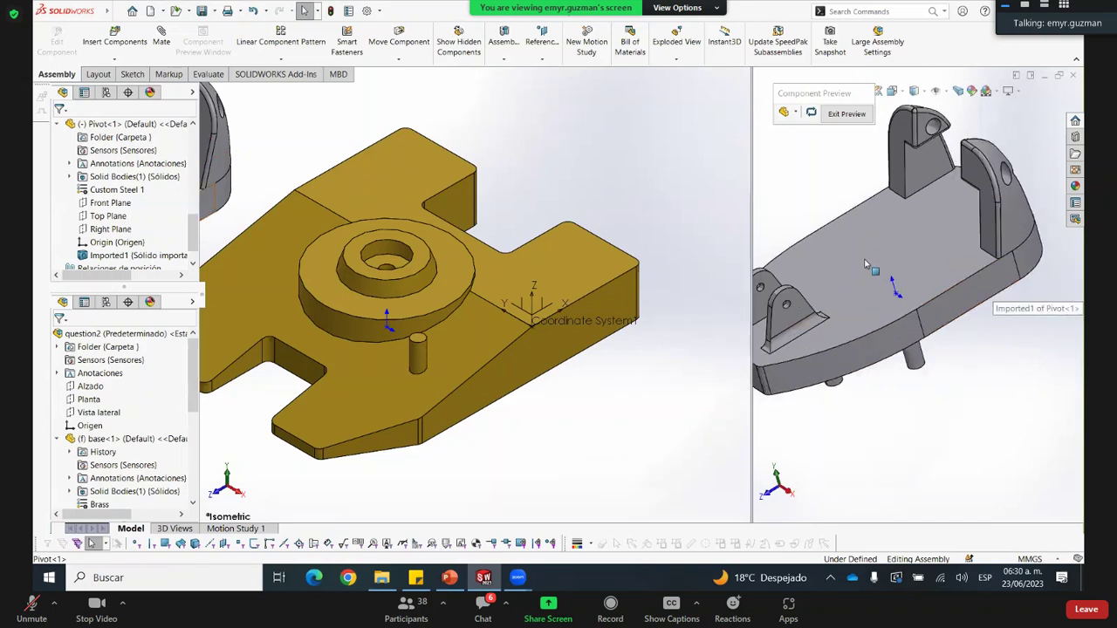
pyautogui.scroll(3, 846, 259)
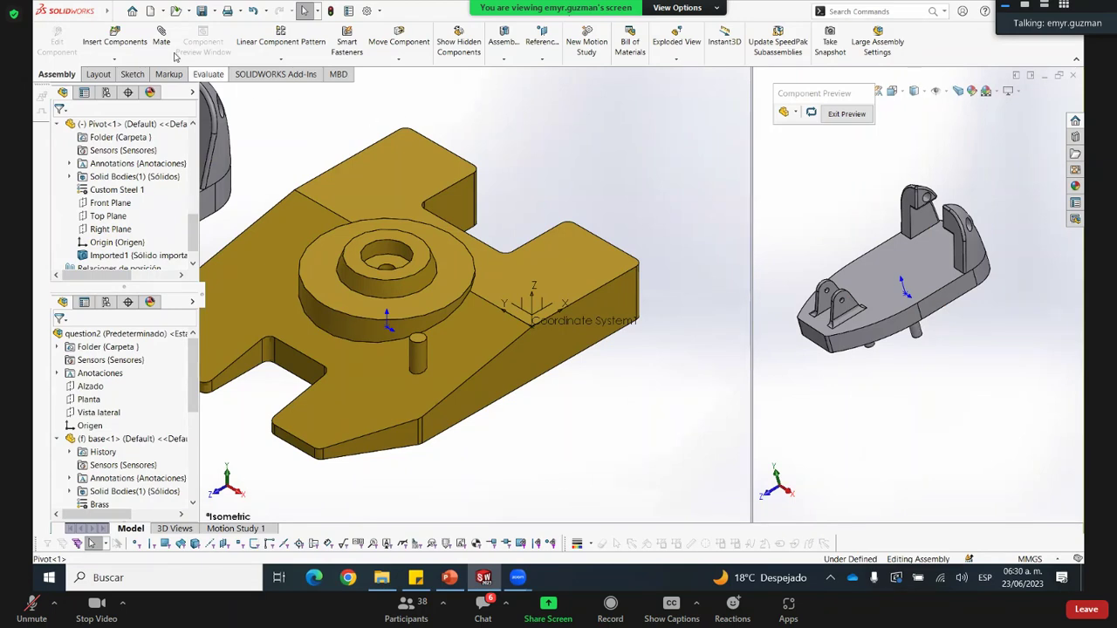
# Add a concentric mate between the Pivot's long thin underside pin and the small hole at the centre of the base's hub
pyautogui.click(160, 41)
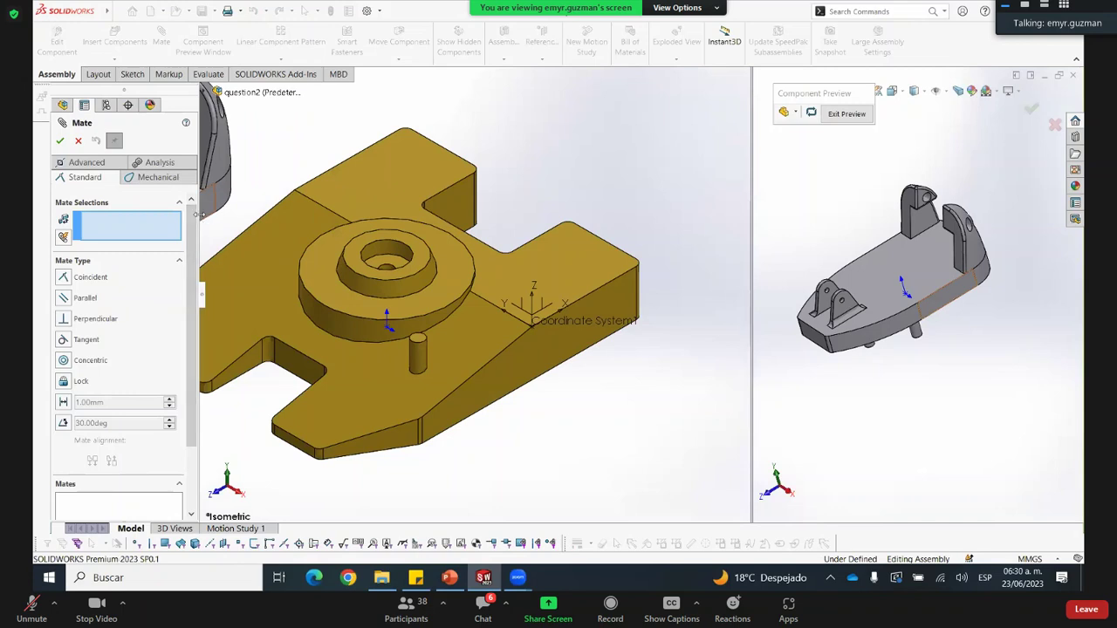
pyautogui.moveTo(268, 215); pyautogui.dragTo(268, 216)
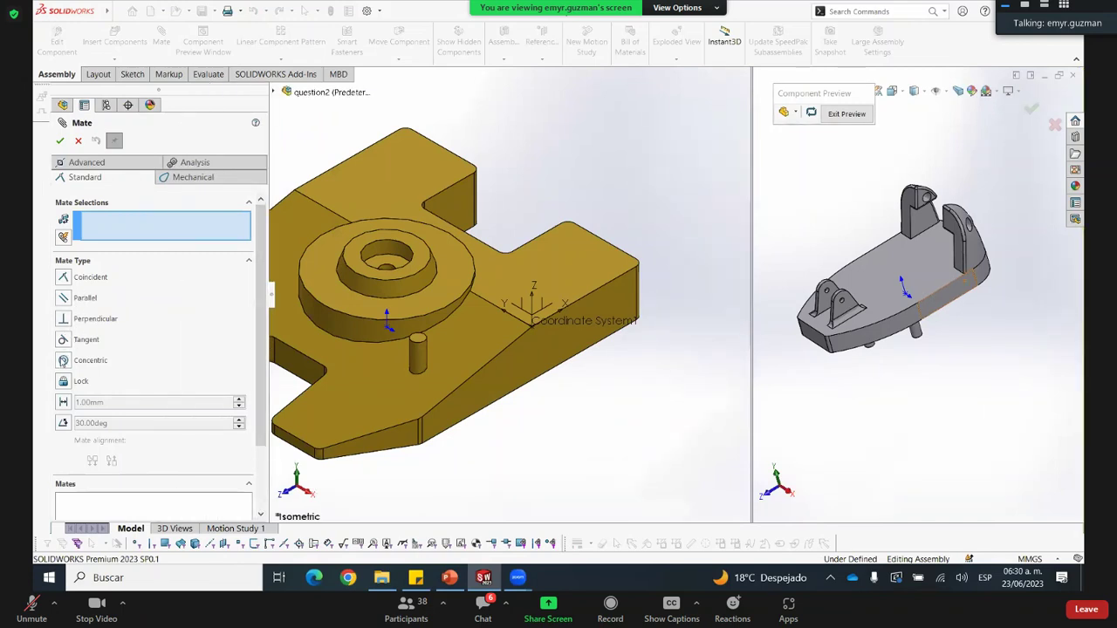
pyautogui.click(62, 361)
pyautogui.scroll(-3, 882, 346)
pyautogui.moveTo(863, 362); pyautogui.dragTo(872, 341, button='middle')
pyautogui.click(910, 436)
pyautogui.scroll(-2, 397, 288)
pyautogui.scroll(-3, 413, 295)
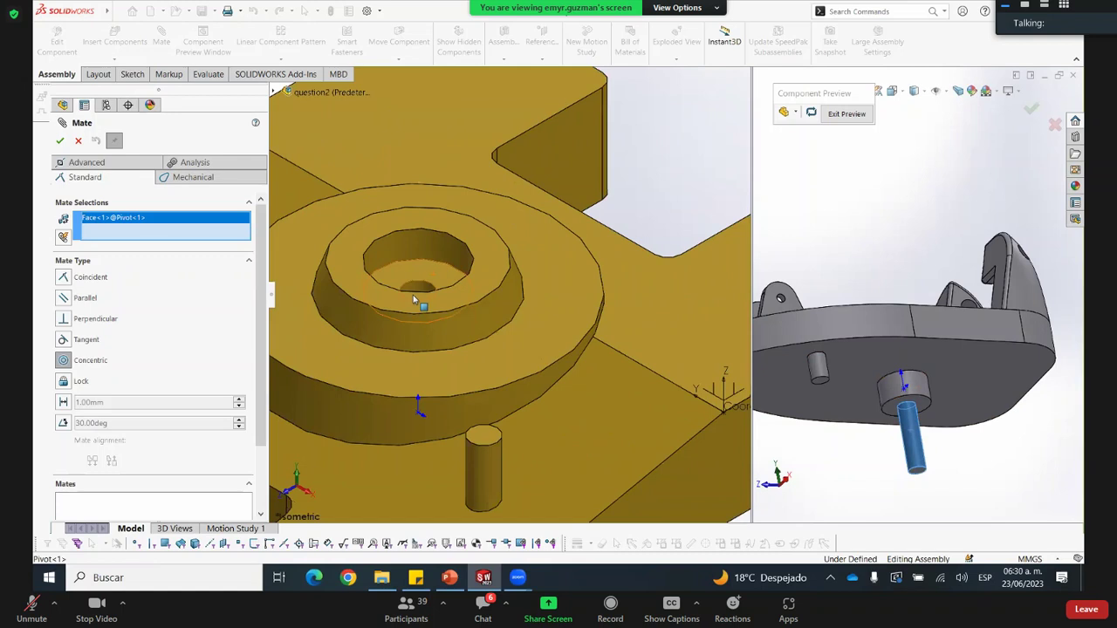
pyautogui.click(414, 295)
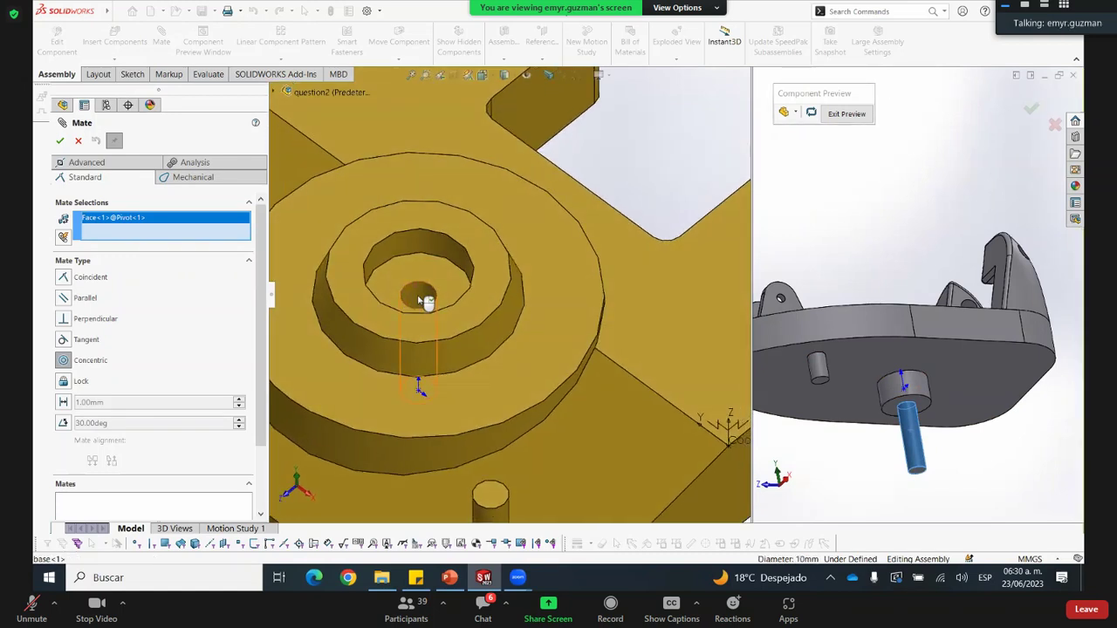
pyautogui.press('Return')
# Add a coincident mate between the ring-shaped end face of the Pivot's underside boss and the floor of the base hub's counterbore
pyautogui.click(64, 279)
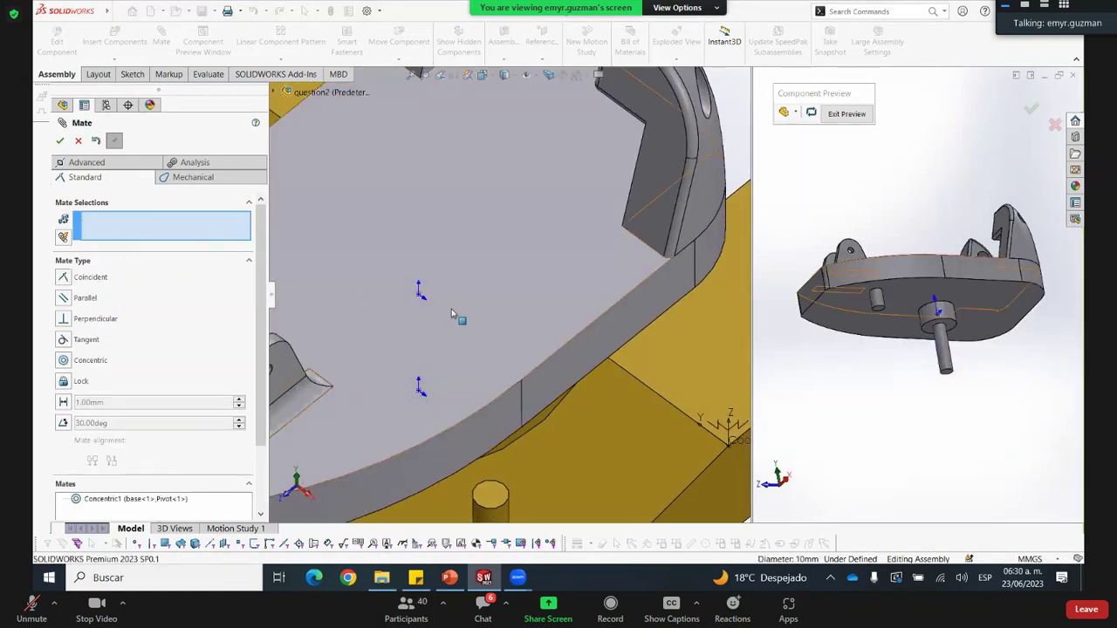
pyautogui.scroll(5, 468, 316)
pyautogui.moveTo(477, 223); pyautogui.dragTo(471, 157)
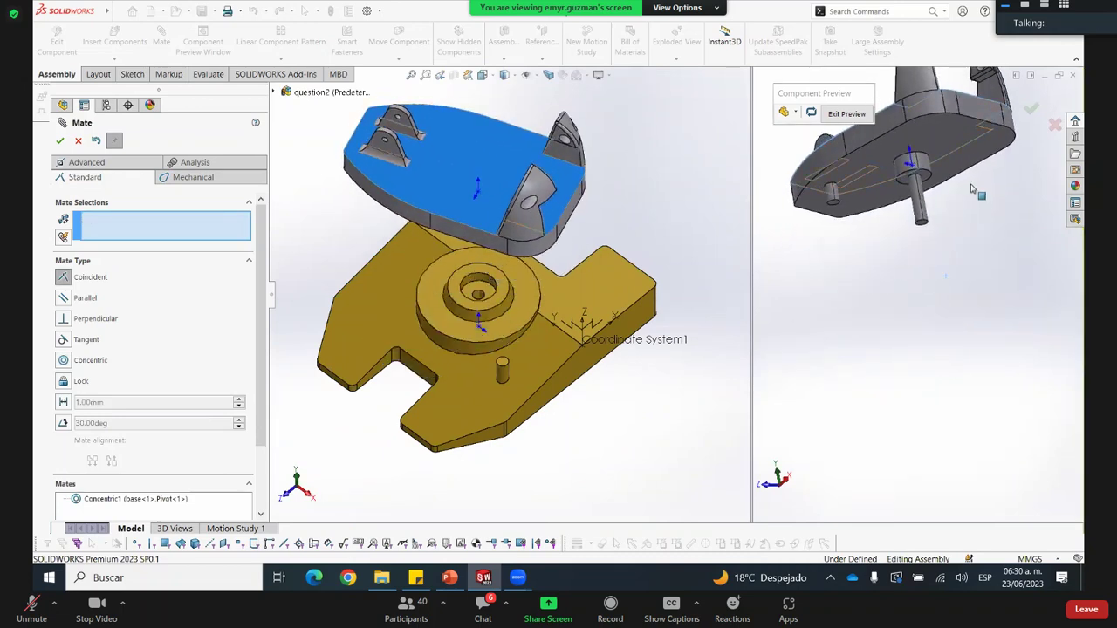
pyautogui.scroll(-2, 981, 189)
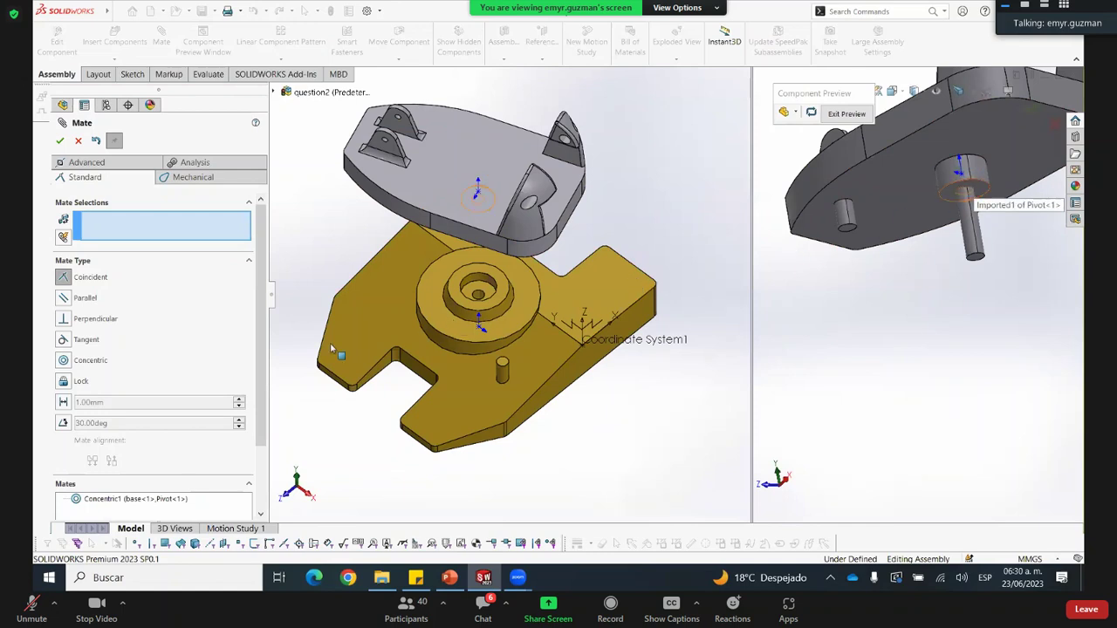
pyautogui.click(965, 189)
pyautogui.scroll(-3, 357, 314)
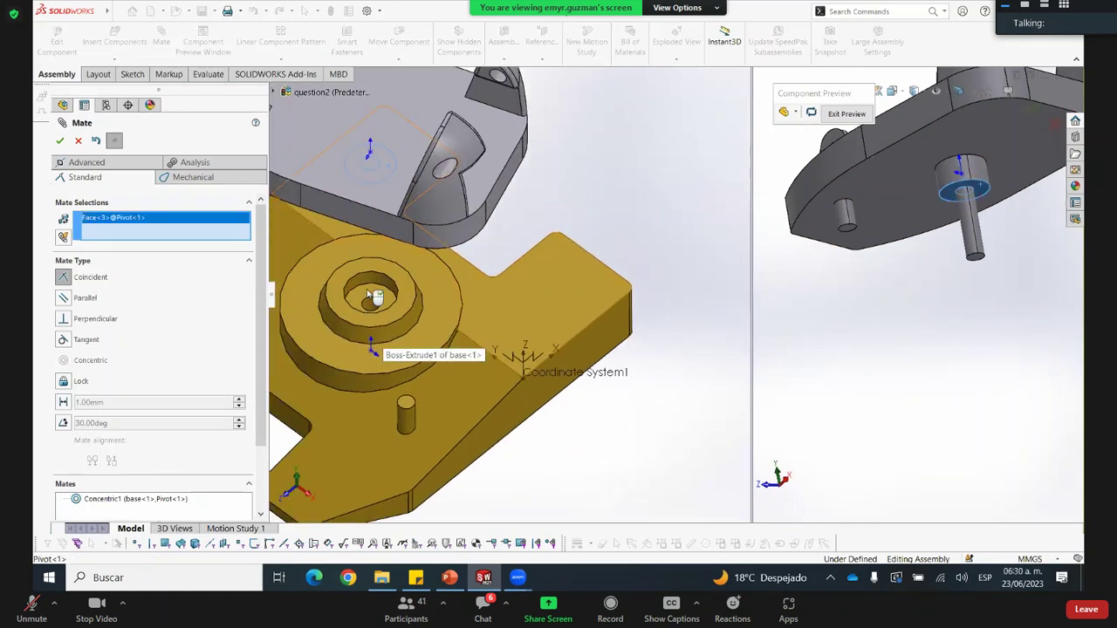
pyautogui.click(370, 295)
pyautogui.press('Return')
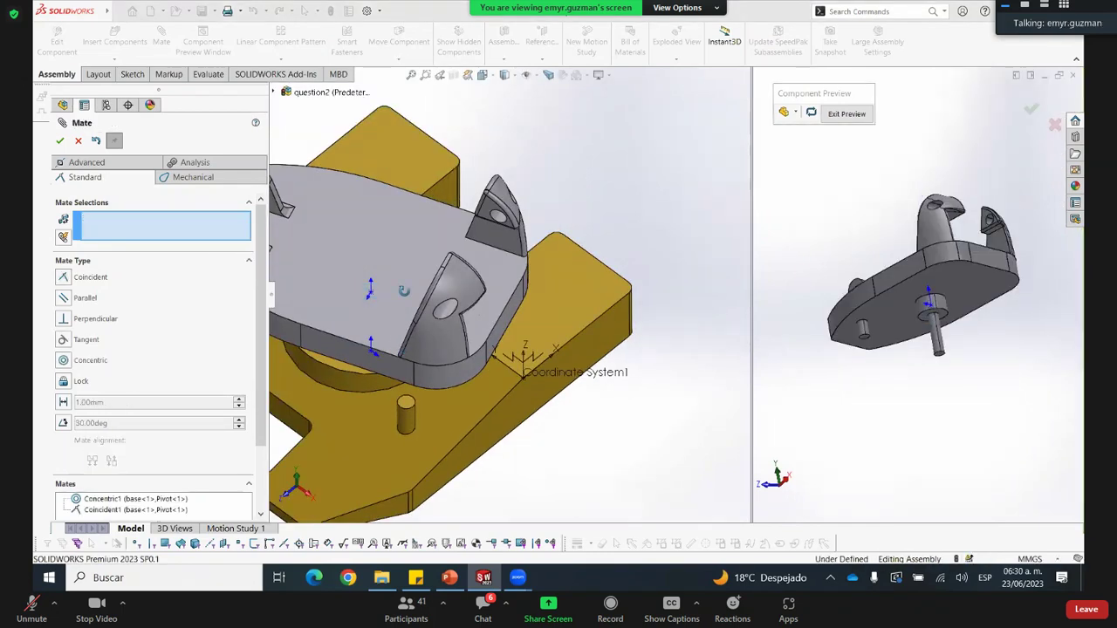
# Add a parallel mate between the Pivot's flat end face near the small lugs and the base's angled side face, and exit the component preview
pyautogui.scroll(5, 487, 322)
pyautogui.moveTo(383, 237); pyautogui.dragTo(378, 321, button='middle')
pyautogui.scroll(-4, 379, 323)
pyautogui.click(383, 226)
pyautogui.click(379, 325)
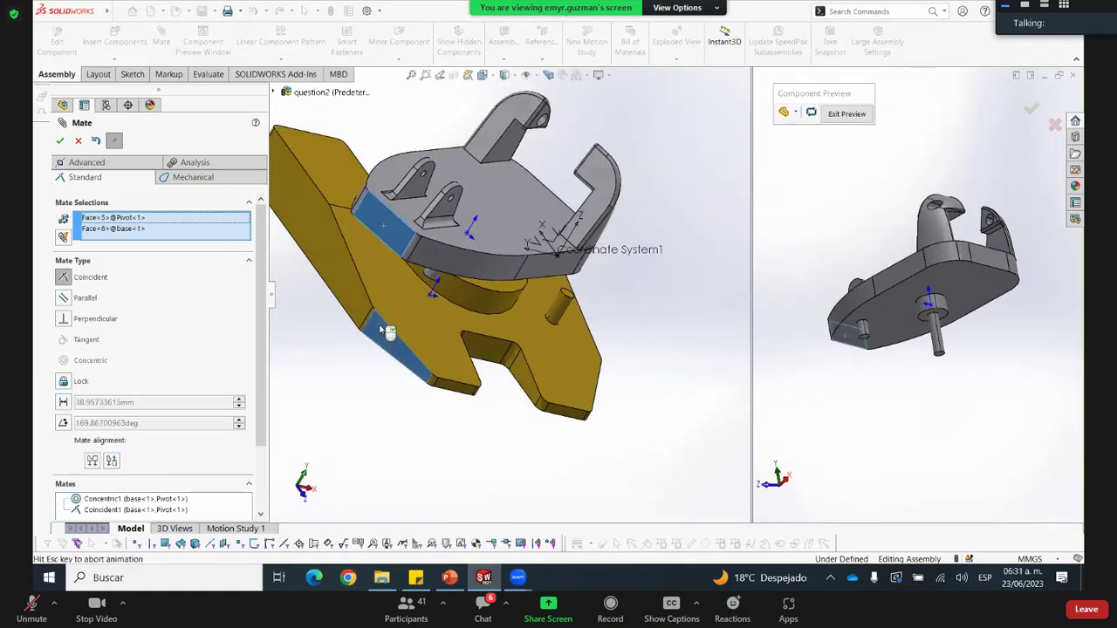
pyautogui.rightClick(380, 327)
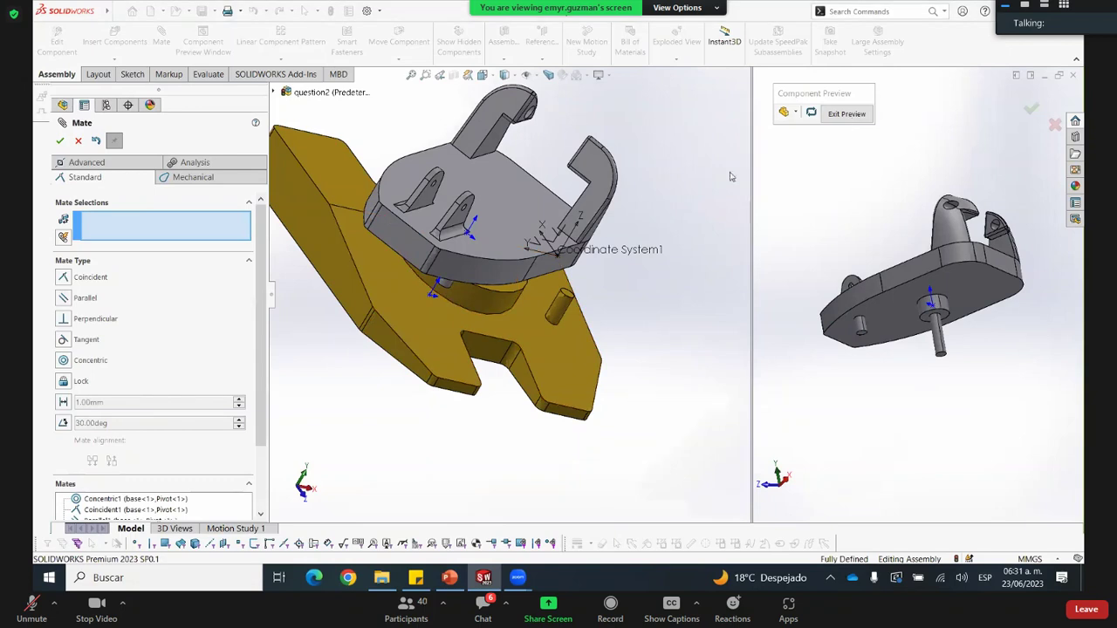
pyautogui.click(846, 113)
pyautogui.click(589, 295)
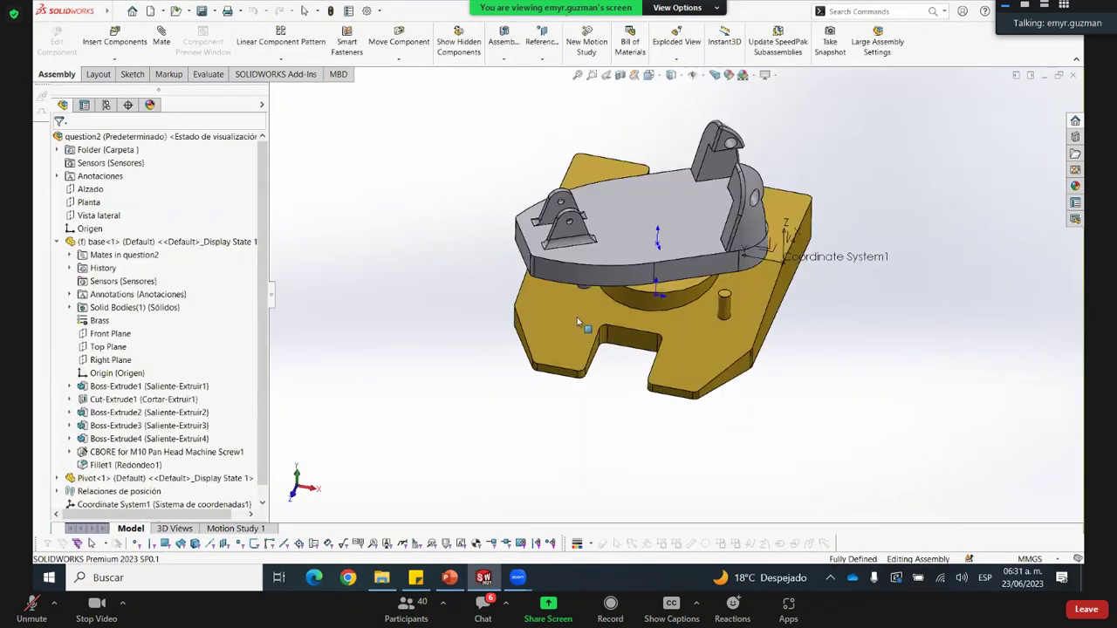
pyautogui.scroll(2, 572, 356)
pyautogui.scroll(-4, 641, 368)
pyautogui.scroll(3, 647, 370)
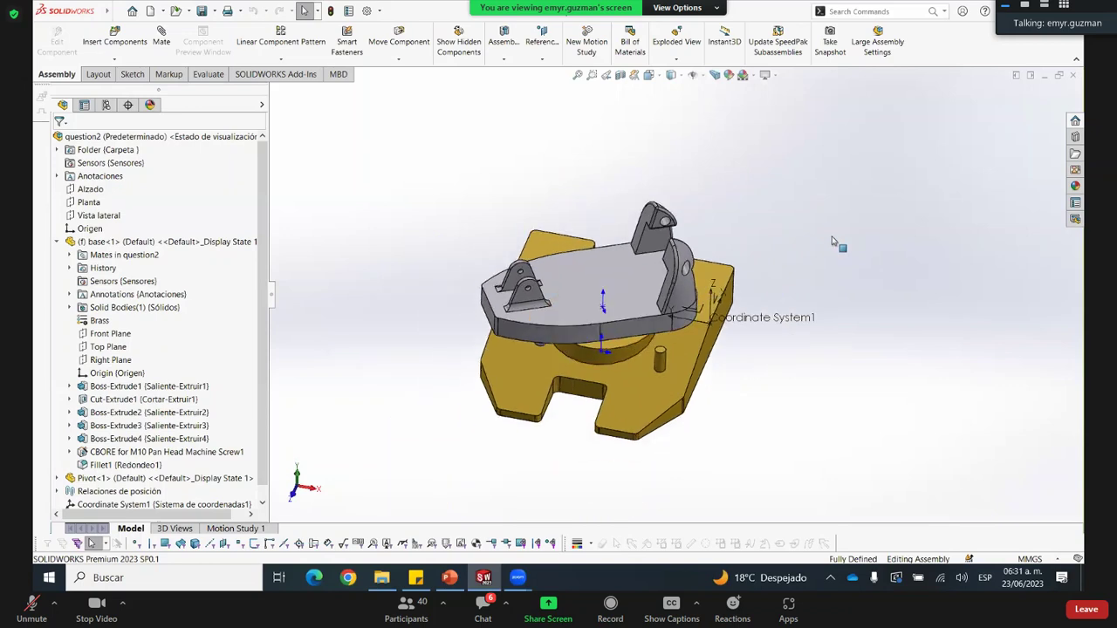
pyautogui.scroll(-2, 640, 294)
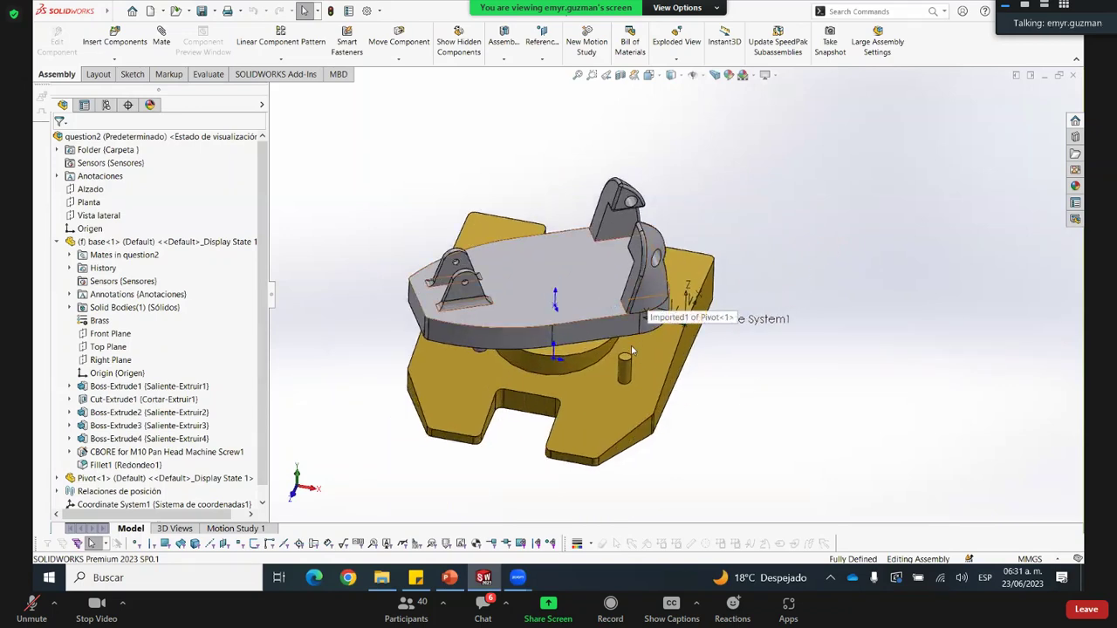
pyautogui.scroll(1, 638, 322)
pyautogui.scroll(-1, 628, 348)
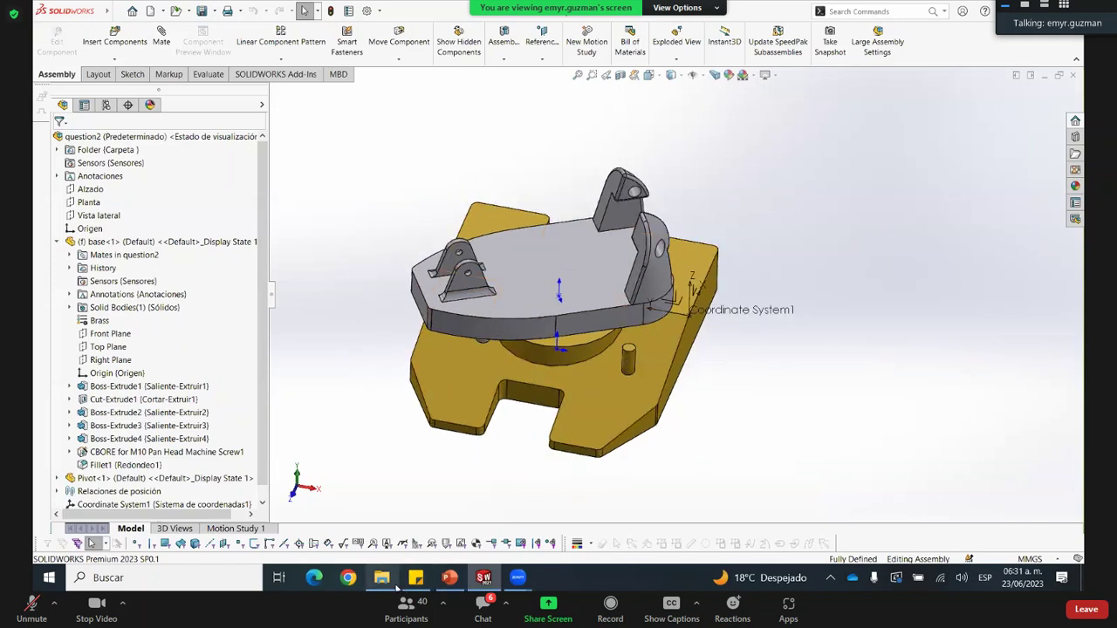
# Insert Hinge.SLDPRT from File Explorer into question2, placing it freely beside the Pivot, and open it in a Component Preview window
pyautogui.hotkey('alt', 'Tab')
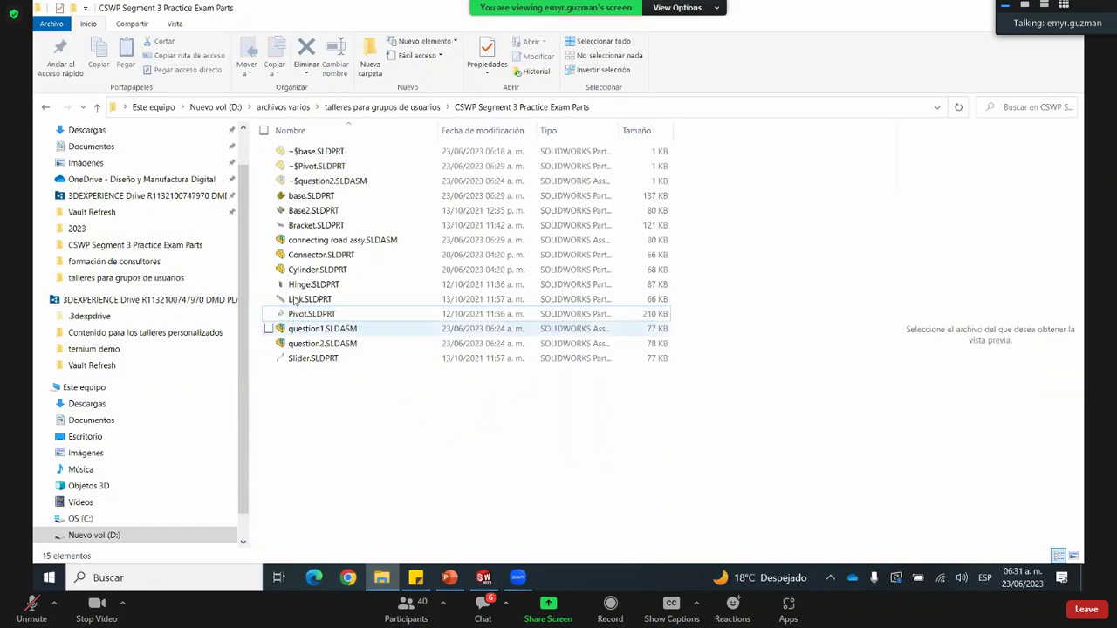
pyautogui.click(365, 285)
pyautogui.moveTo(365, 284); pyautogui.dragTo(485, 578)
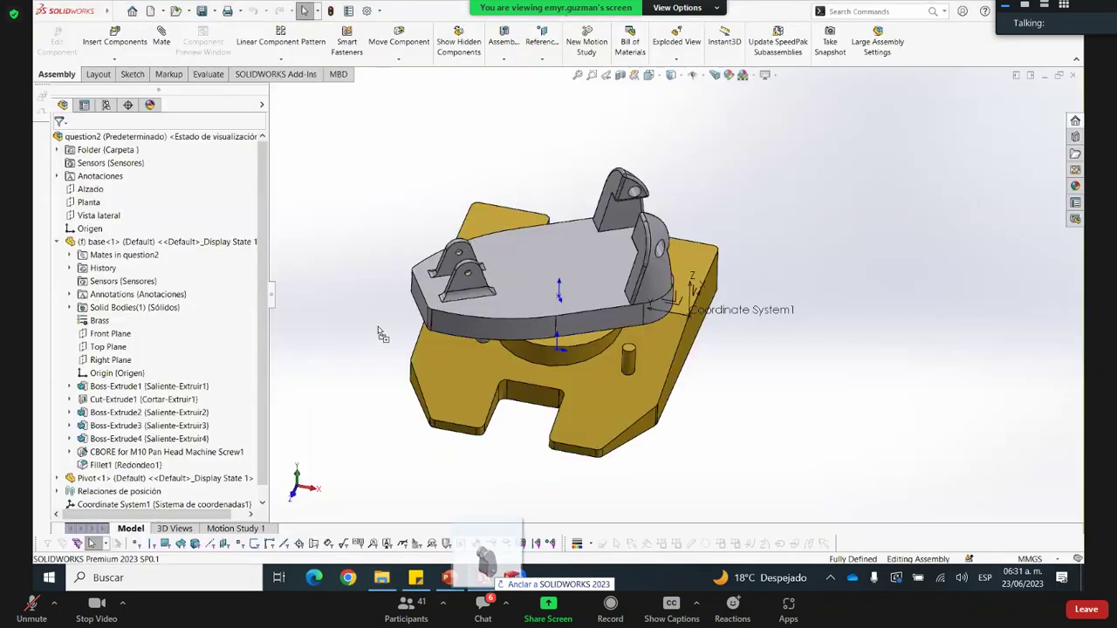
pyautogui.moveTo(364, 207)
pyautogui.mouseDown()
pyautogui.moveTo(359, 234)
pyautogui.moveTo(355, 223)
pyautogui.mouseUp()
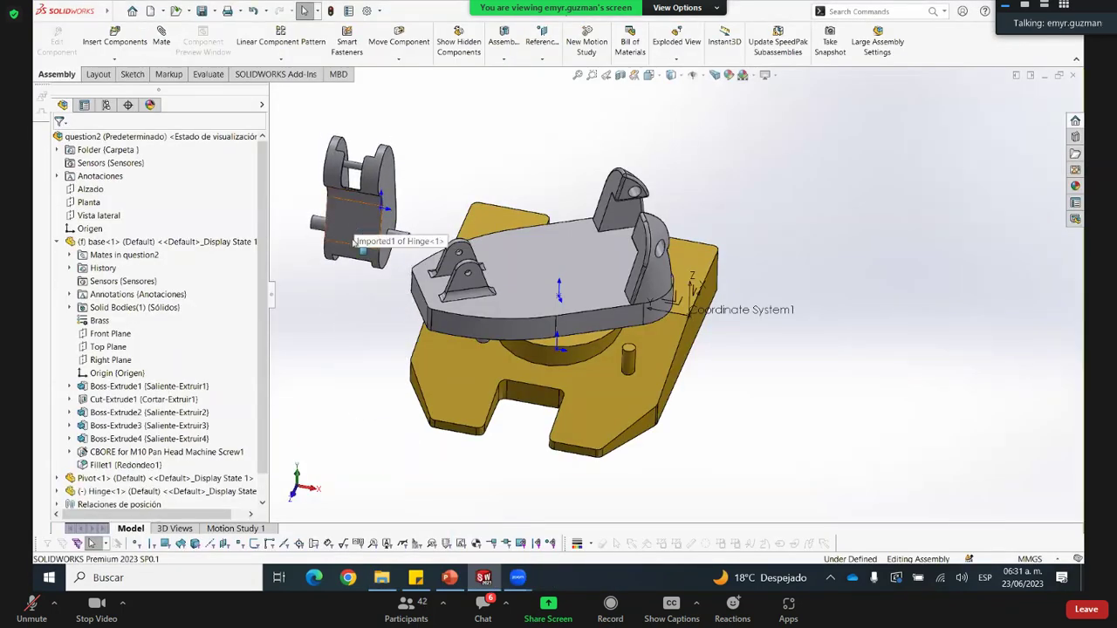
pyautogui.rightClick(347, 220)
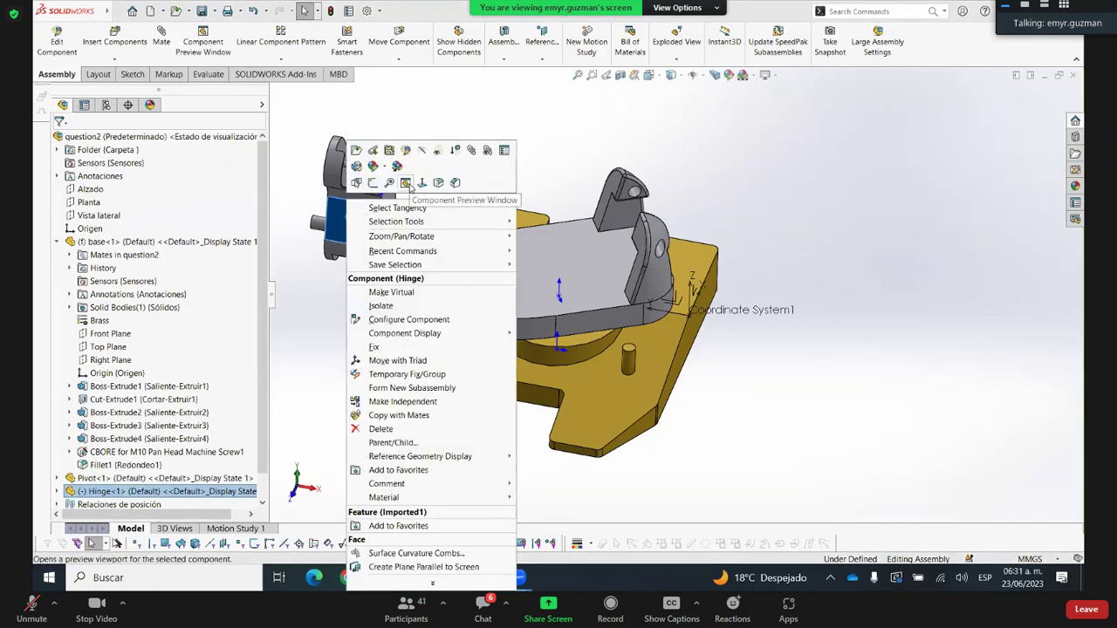
pyautogui.click(406, 183)
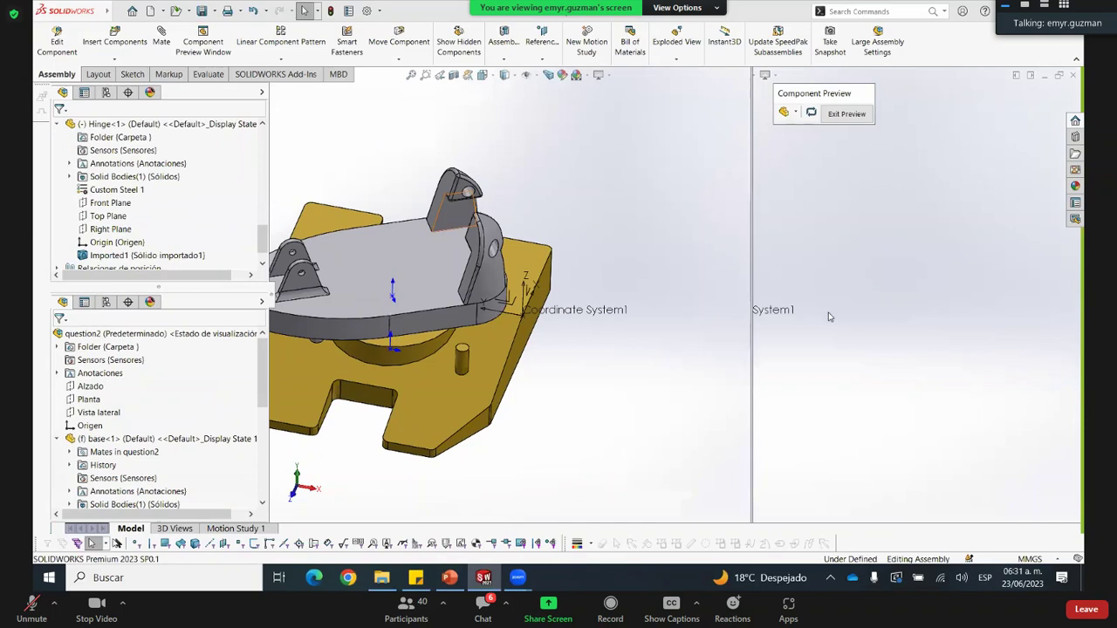
# Add a concentric mate between the Hinge's side pin and the hole in one of the Pivot's large lugs
pyautogui.moveTo(1002, 329); pyautogui.dragTo(829, 359, button='middle')
pyautogui.scroll(-3, 837, 361)
pyautogui.click(919, 301)
pyautogui.click(626, 262)
pyautogui.click(162, 37)
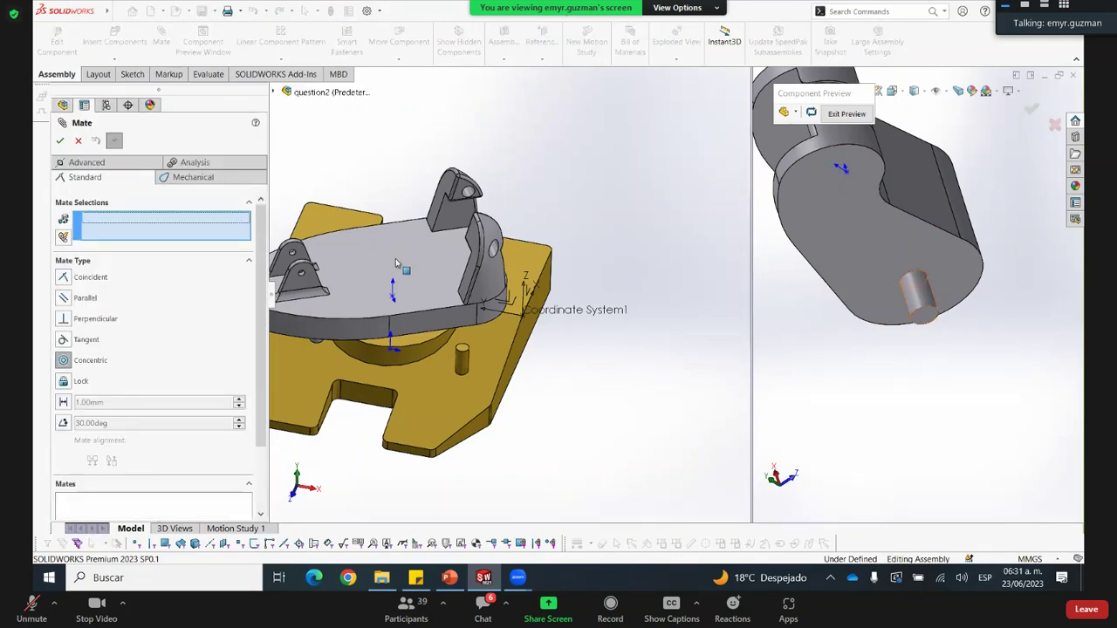
pyautogui.click(922, 289)
pyautogui.scroll(-3, 395, 263)
pyautogui.click(590, 254)
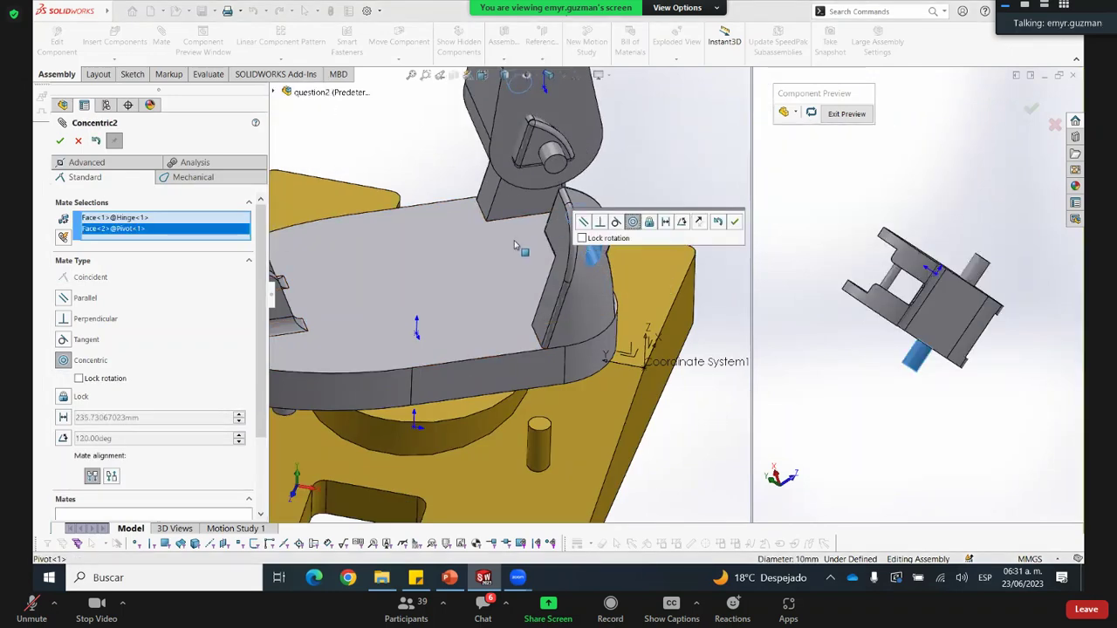
pyautogui.press('Return')
# Set up a Width mate with the Centered constraint, using the Hinge's two outer side faces as the width selections
pyautogui.scroll(3, 514, 246)
pyautogui.moveTo(523, 331); pyautogui.dragTo(471, 297, button='middle')
pyautogui.scroll(-5, 489, 314)
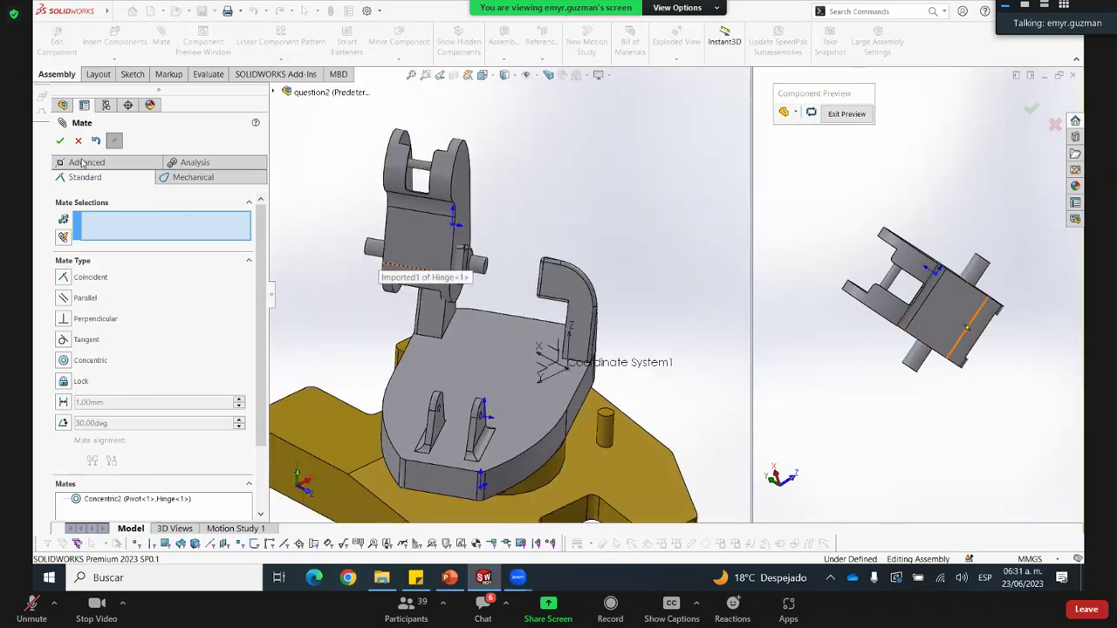
pyautogui.click(82, 163)
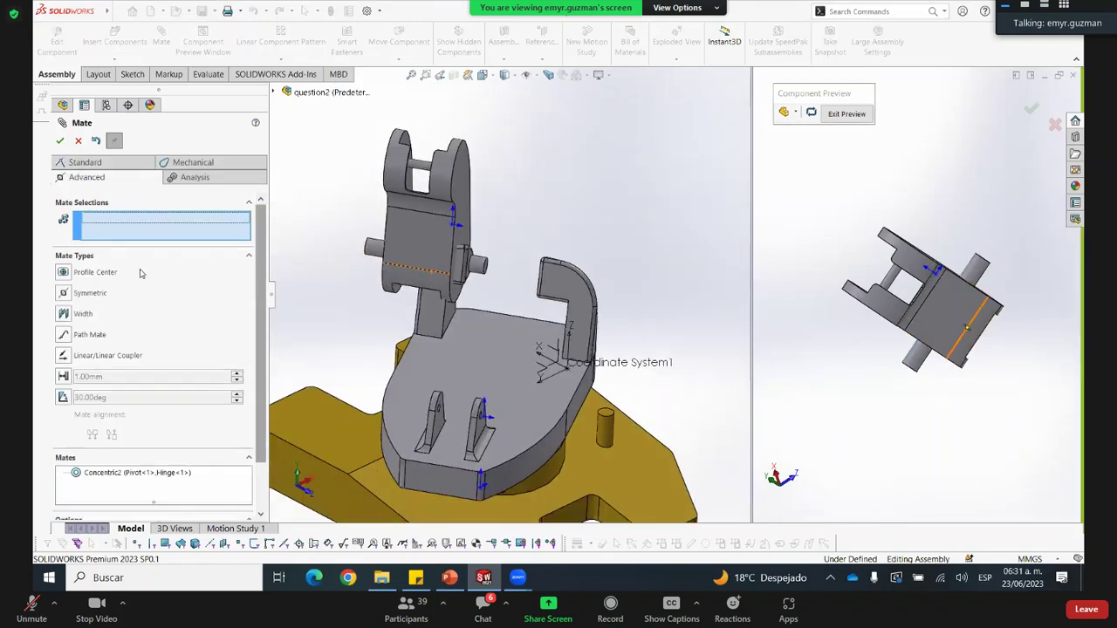
pyautogui.click(63, 315)
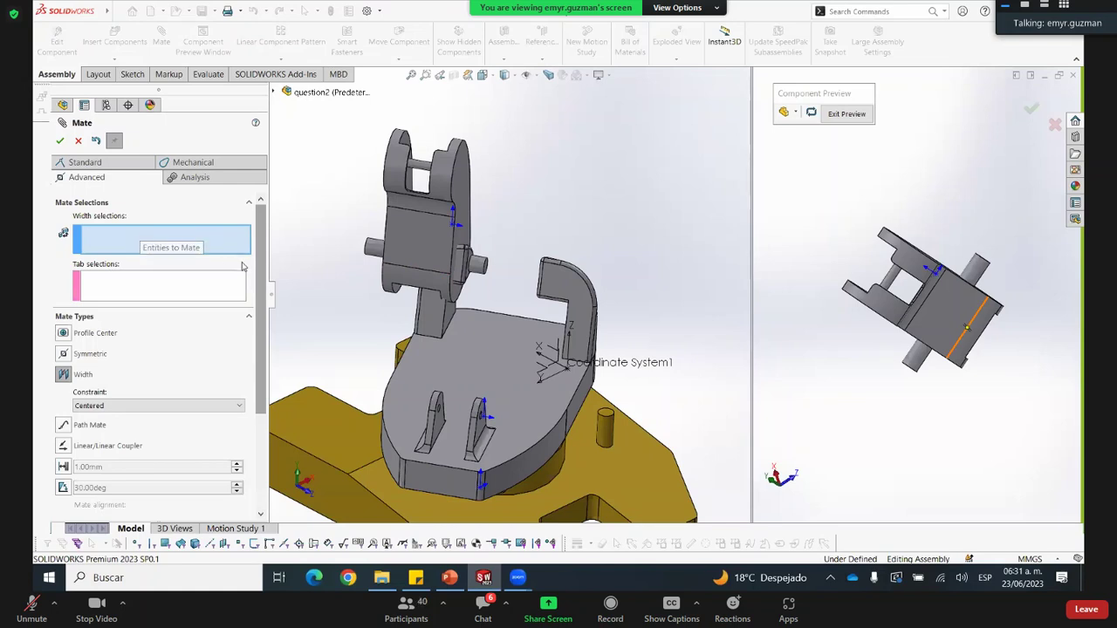
pyautogui.keyDown('ctrl'); pyautogui.moveTo(415, 283); pyautogui.dragTo(511, 209, button='middle'); pyautogui.keyUp('ctrl')
pyautogui.scroll(-2, 455, 319)
pyautogui.click(513, 278)
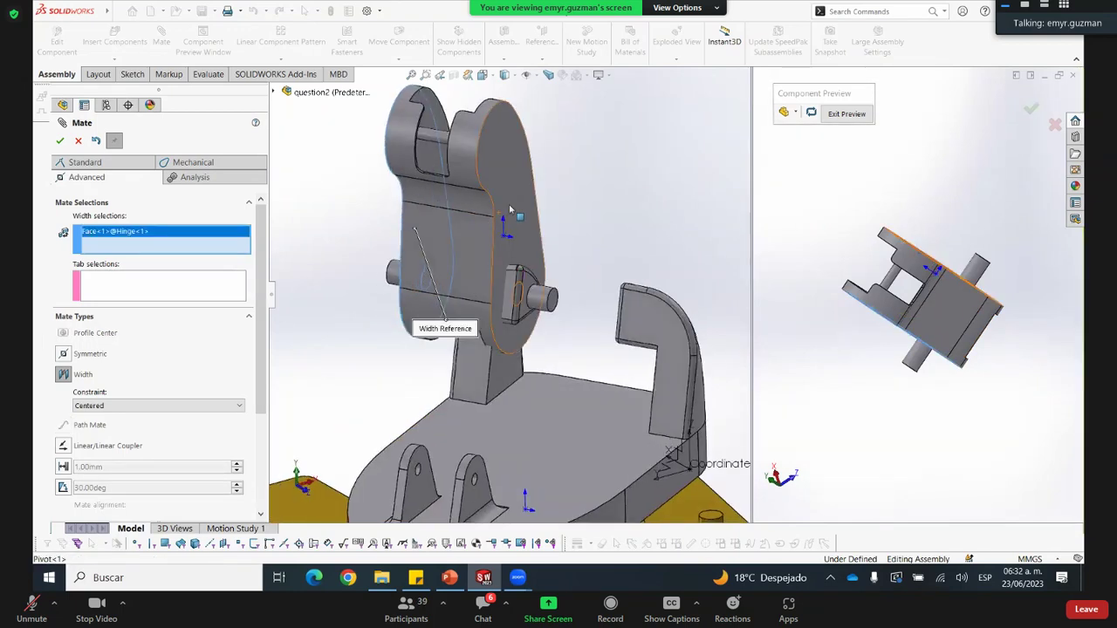
pyautogui.click(511, 211)
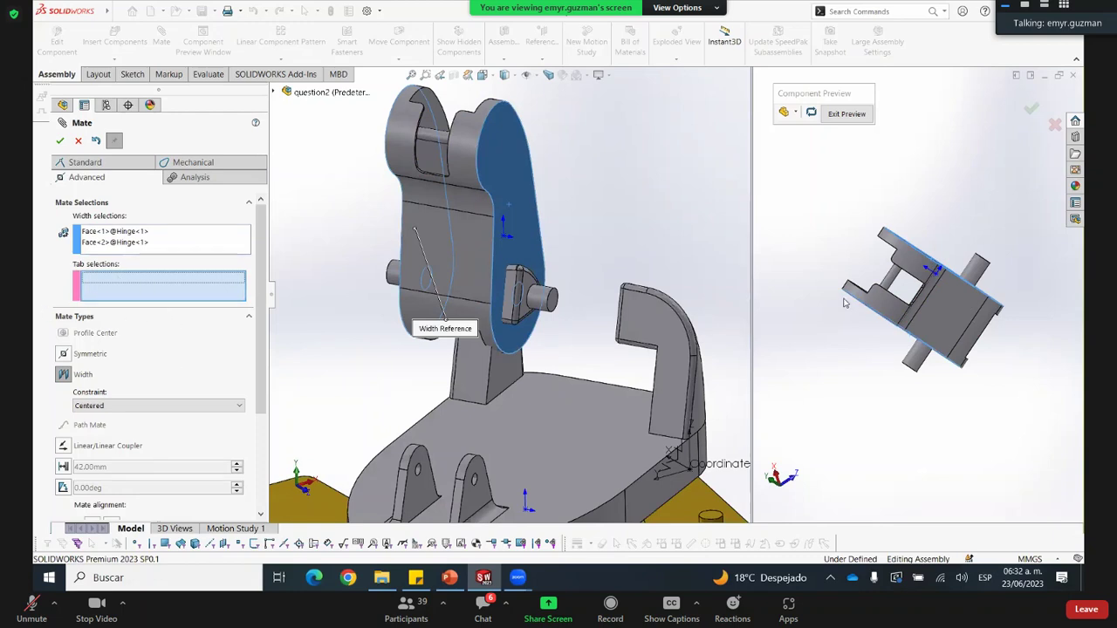
# Use the inner faces of the Pivot's two large lugs as the tab selections and finish the Width mate
pyautogui.scroll(-3, 940, 356)
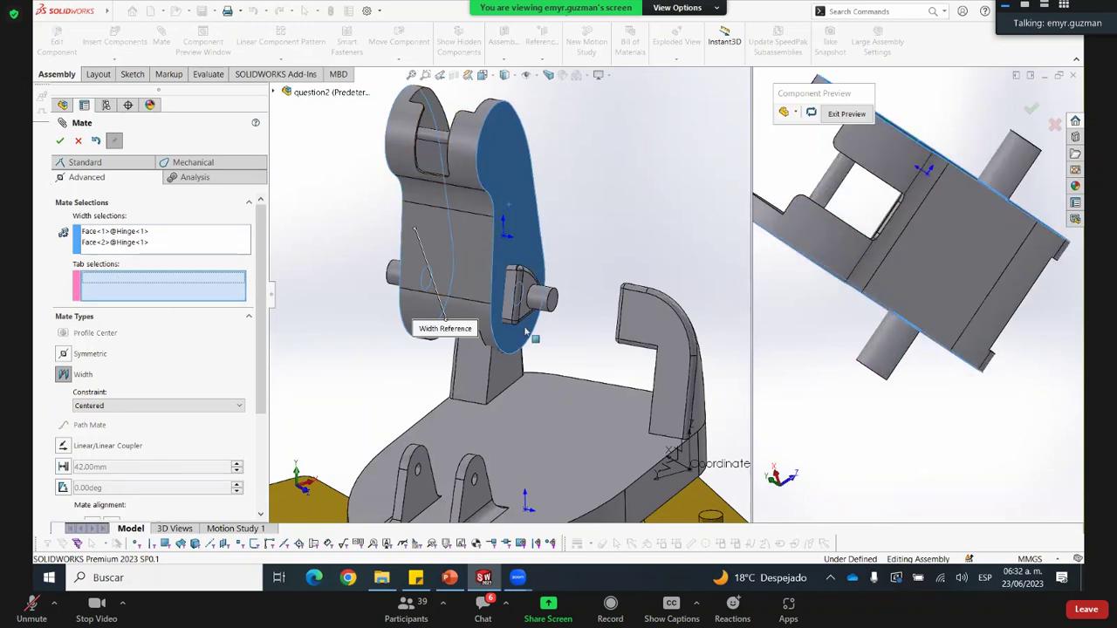
pyautogui.scroll(-1, 510, 276)
pyautogui.scroll(-3, 510, 276)
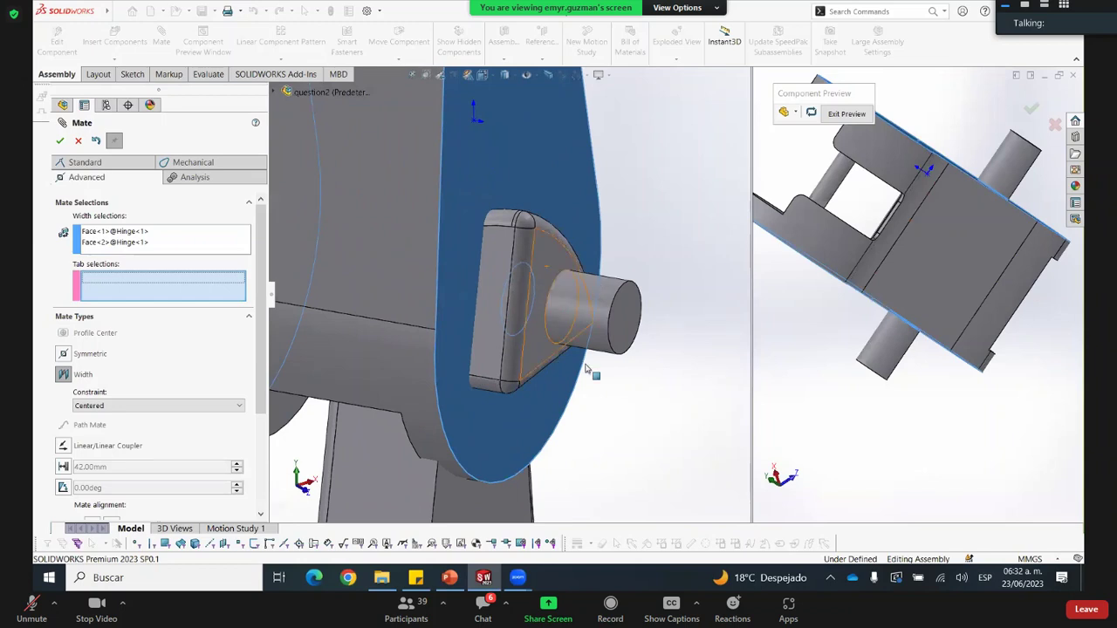
pyautogui.click(566, 307)
pyautogui.scroll(3, 605, 316)
pyautogui.scroll(2, 604, 315)
pyautogui.moveTo(605, 314); pyautogui.dragTo(616, 314, button='middle')
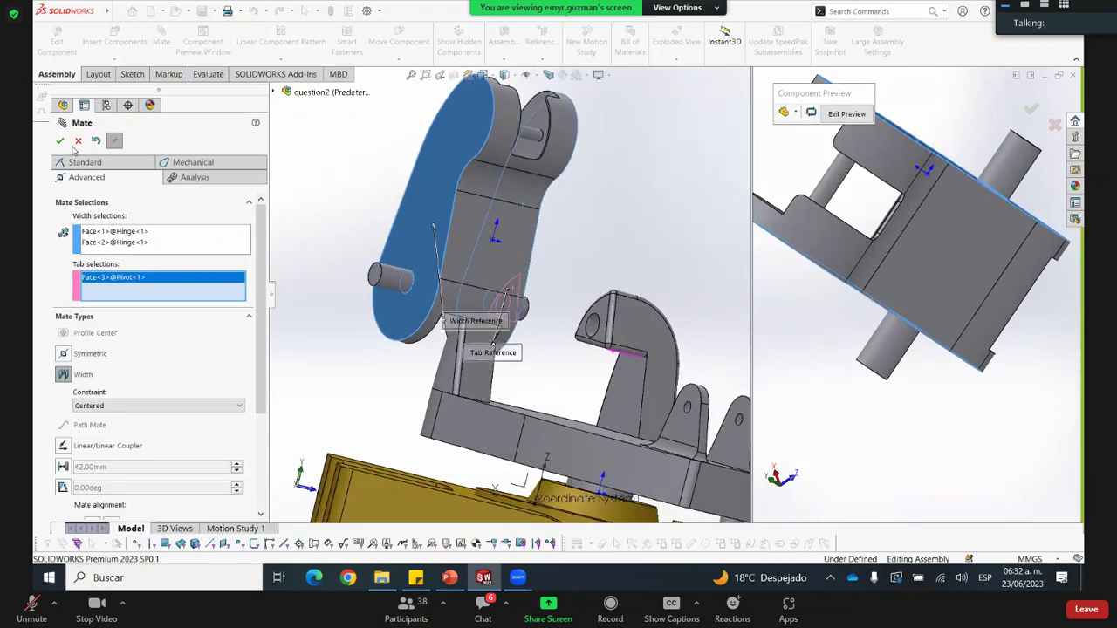
pyautogui.click(596, 313)
pyautogui.click(60, 141)
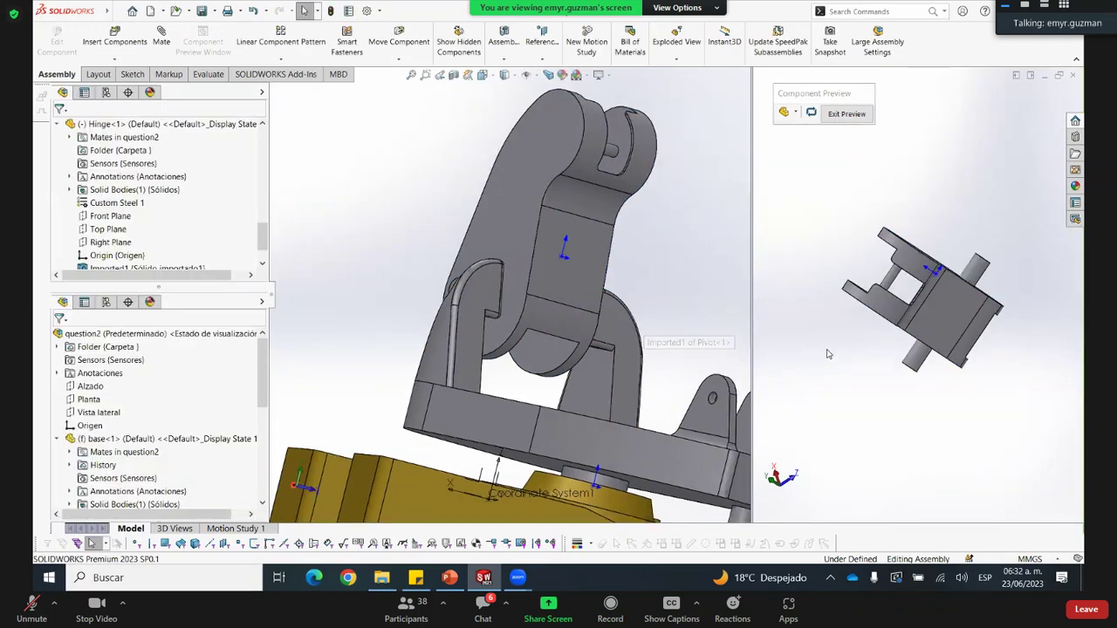
# Collapse the base component in the feature tree, widen the tree and expand the assembly's mates folder
pyautogui.scroll(5, 719, 188)
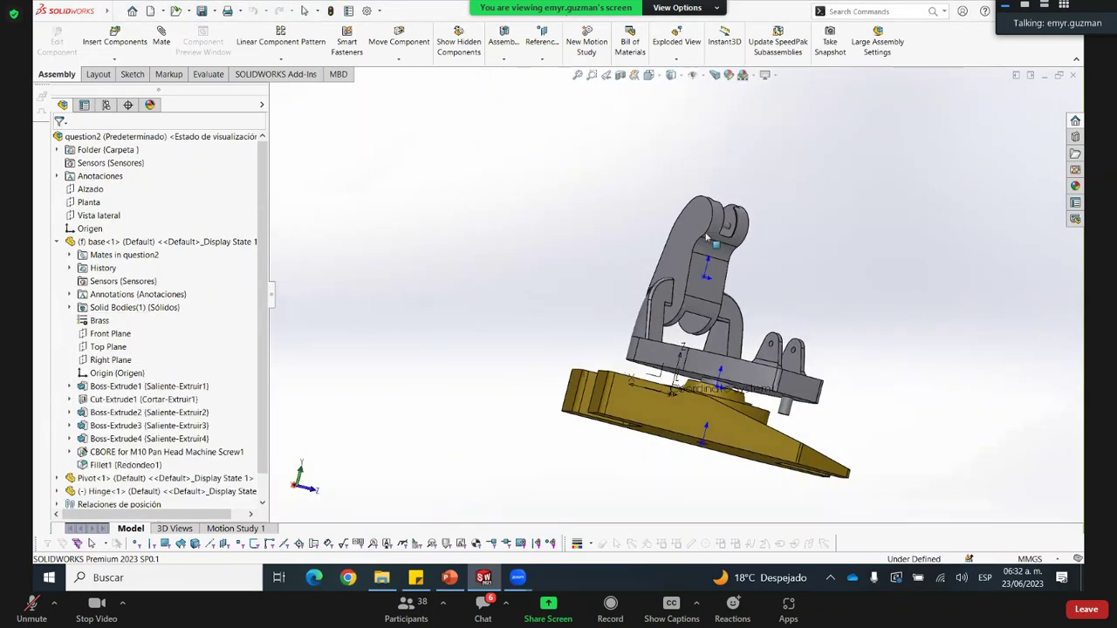
pyautogui.moveTo(721, 256); pyautogui.dragTo(716, 122, button='middle')
pyautogui.scroll(-3, 724, 134)
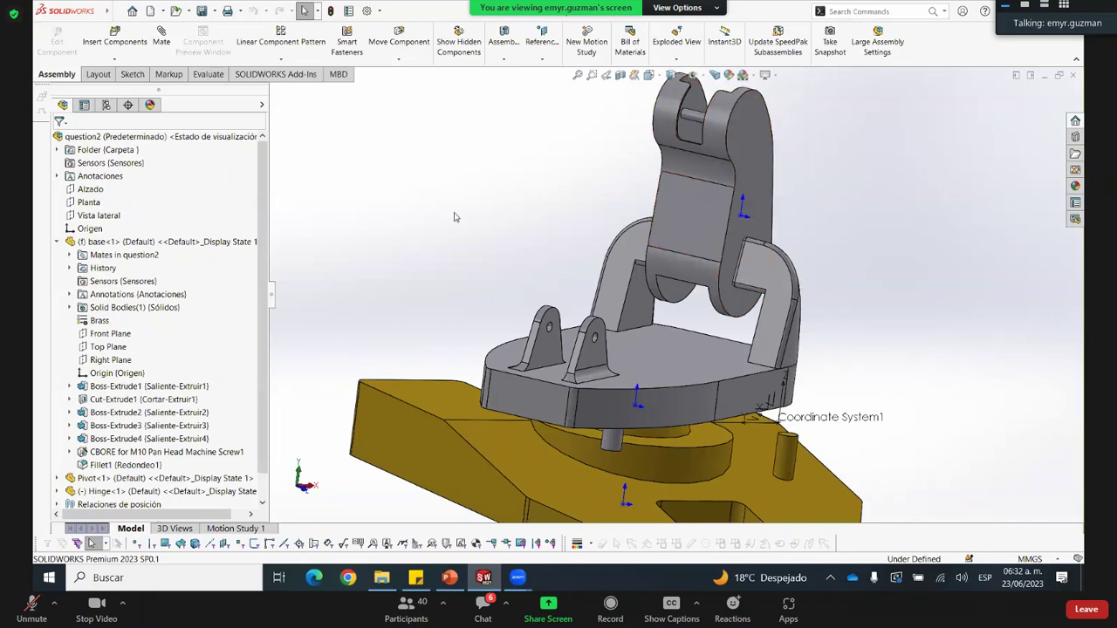
pyautogui.click(56, 244)
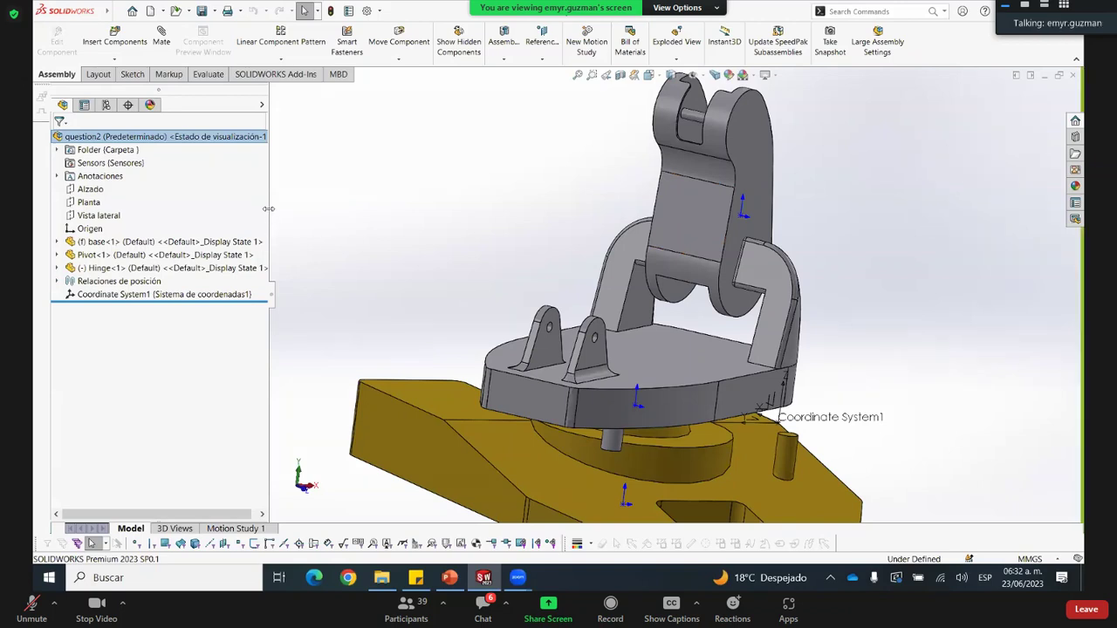
pyautogui.moveTo(286, 206); pyautogui.dragTo(287, 209)
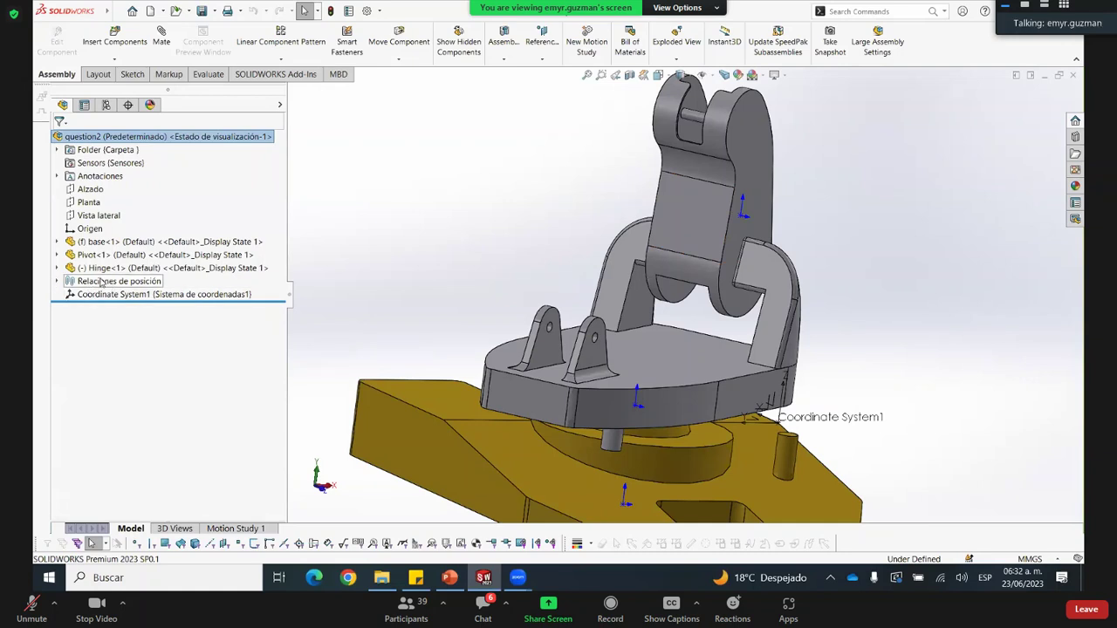
pyautogui.click(102, 281)
pyautogui.click(55, 282)
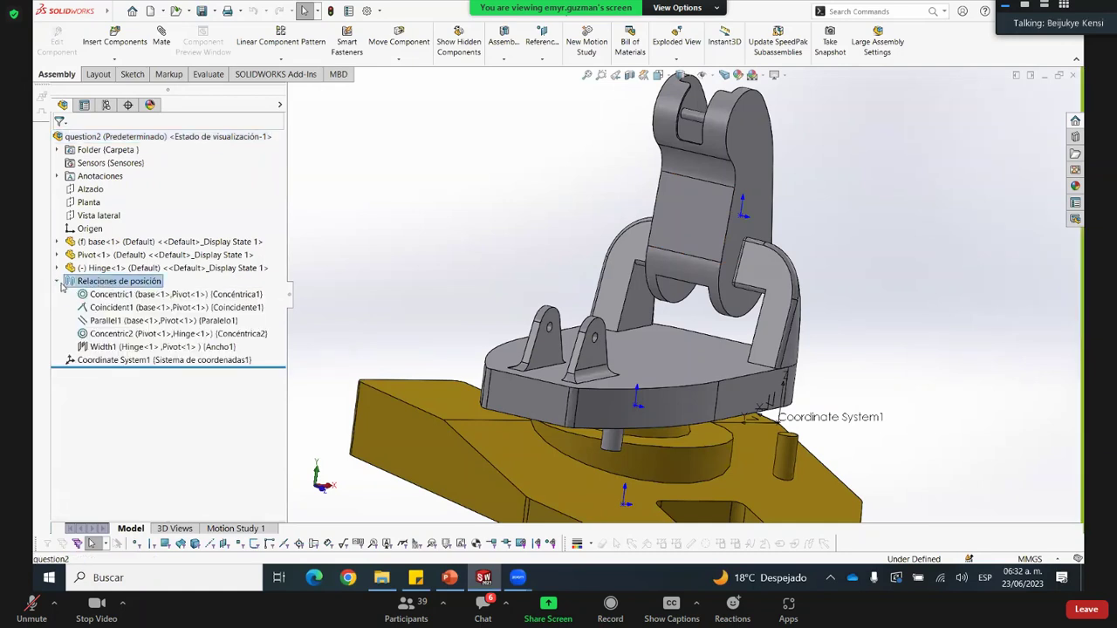
# Edit the concentric mate between the Pivot and the Hinge, reverse its mate alignment and accept it
pyautogui.rightClick(111, 339)
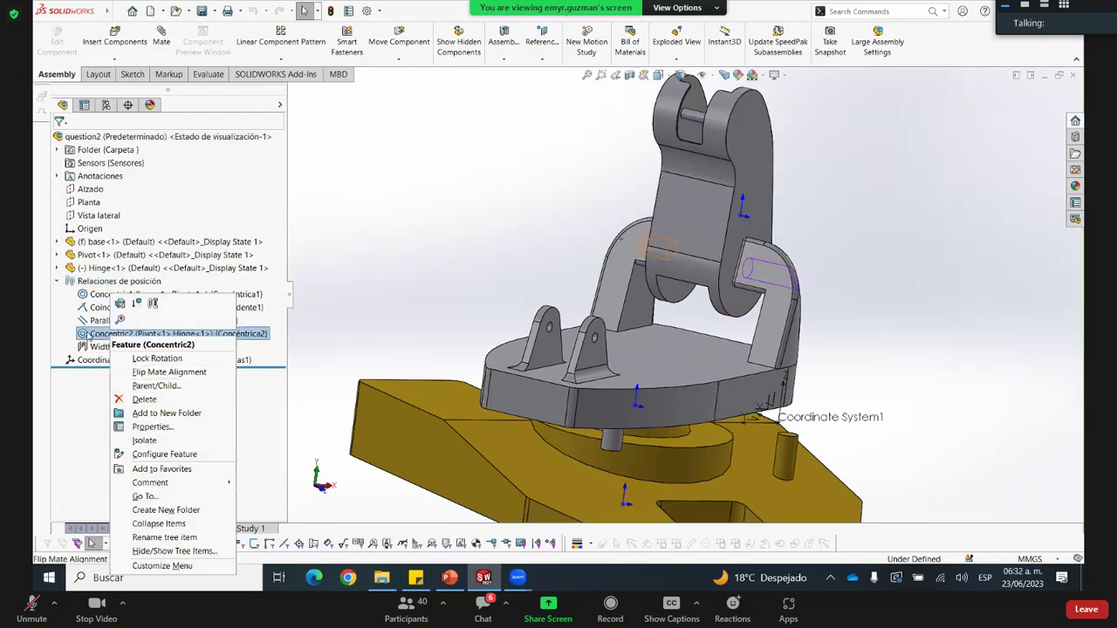
pyautogui.click(123, 309)
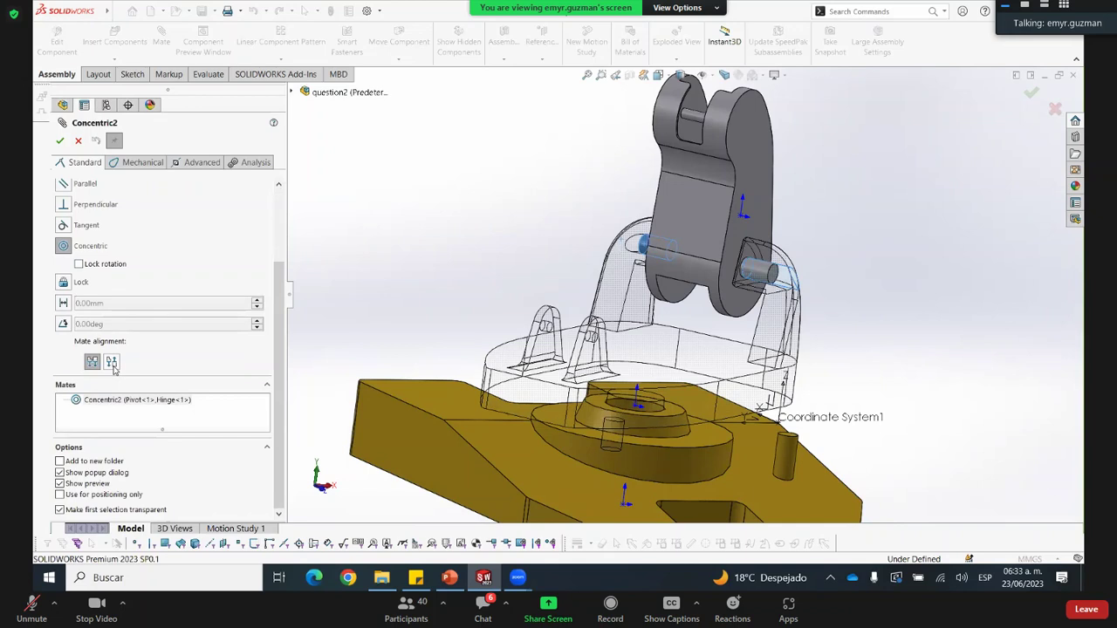
pyautogui.click(113, 365)
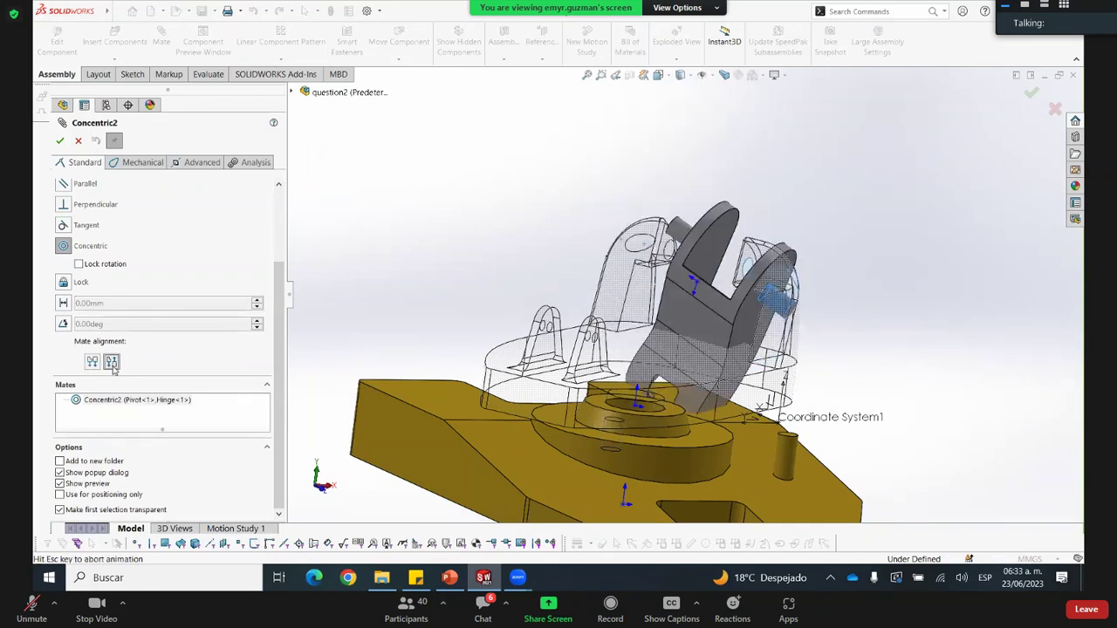
pyautogui.click(59, 141)
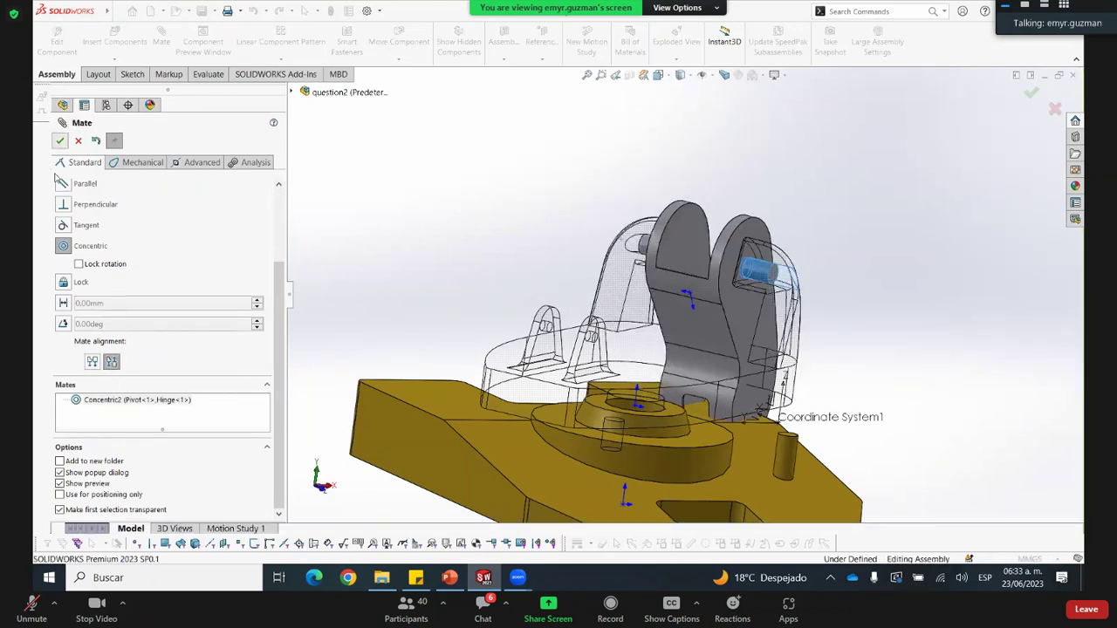
pyautogui.press('Escape')
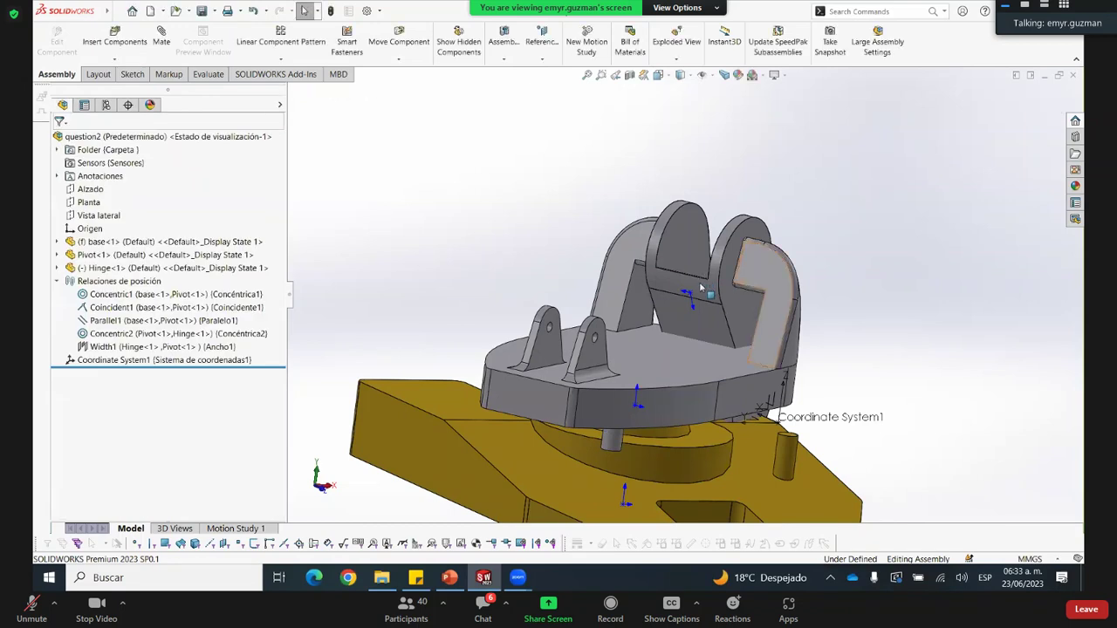
# Swing the Hinge about its side pins so its free end rises above the Pivot plate
pyautogui.moveTo(817, 272); pyautogui.dragTo(686, 337, button='middle')
pyautogui.moveTo(769, 267); pyautogui.dragTo(676, 218)
pyautogui.scroll(1, 676, 218)
pyautogui.moveTo(676, 218); pyautogui.dragTo(668, 179, button='middle')
pyautogui.scroll(-2, 702, 329)
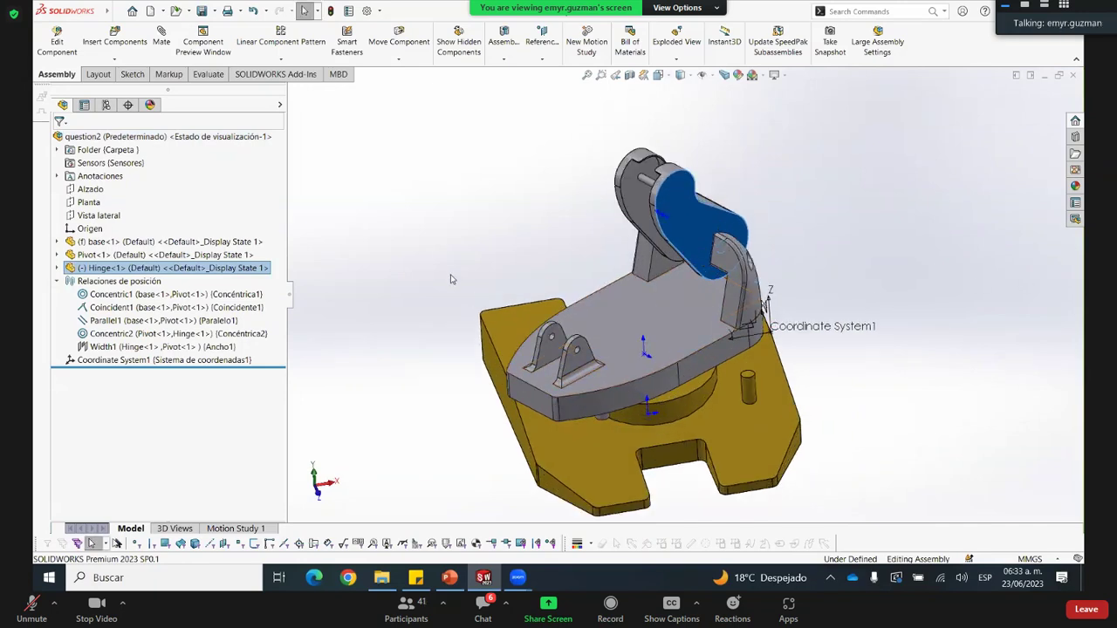
pyautogui.click(473, 297)
# Insert connecting road assy.SLDASM from File Explorer into question2, placing it freely beside the base and Pivot
pyautogui.click(383, 579)
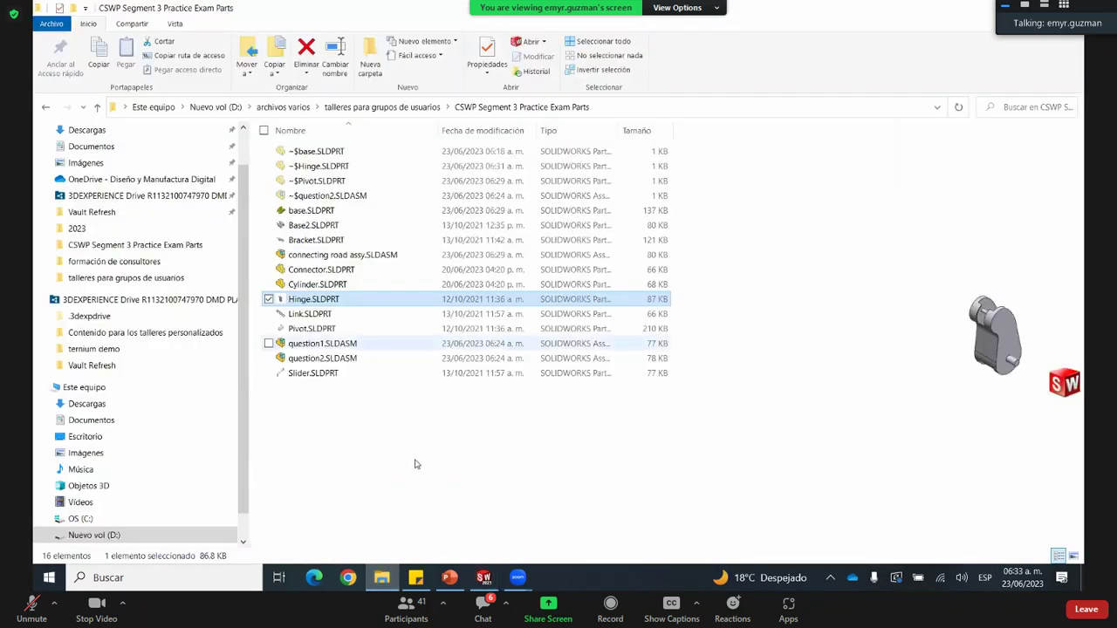
pyautogui.moveTo(367, 254); pyautogui.dragTo(426, 251)
pyautogui.scroll(1, 828, 373)
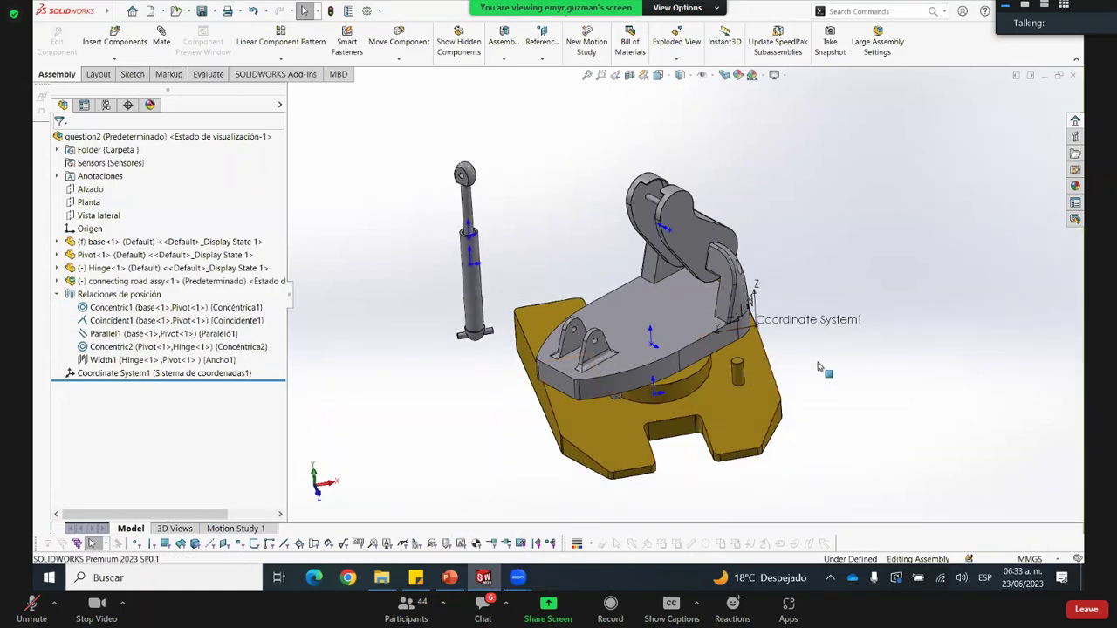
pyautogui.scroll(-2, 824, 369)
pyautogui.scroll(1, 344, 281)
pyautogui.scroll(-1, 344, 281)
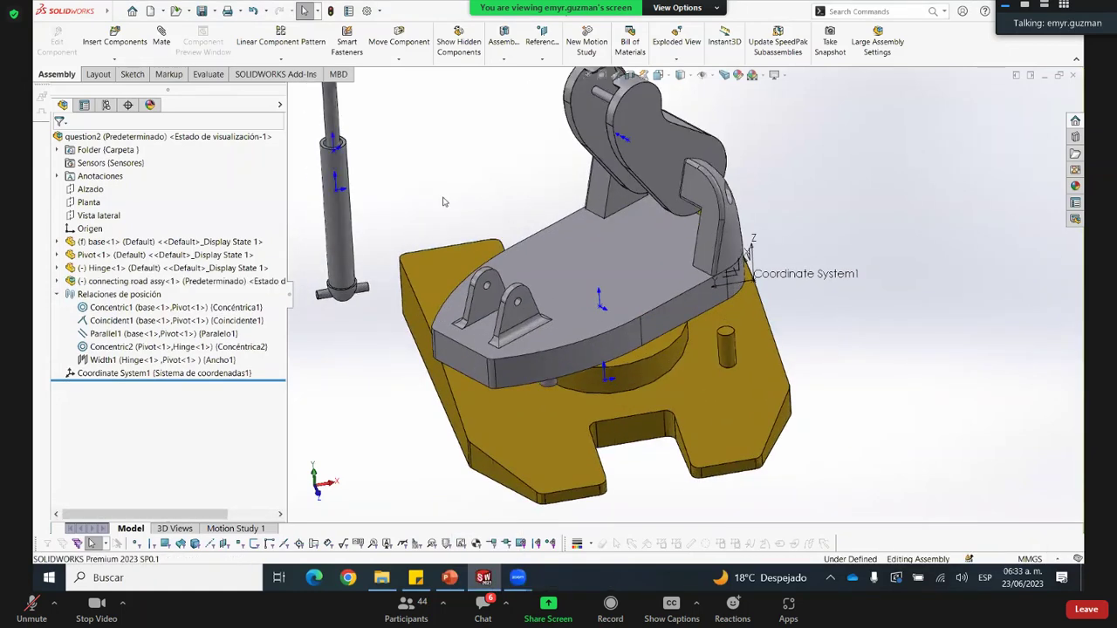
pyautogui.scroll(2, 771, 318)
pyautogui.scroll(-2, 702, 320)
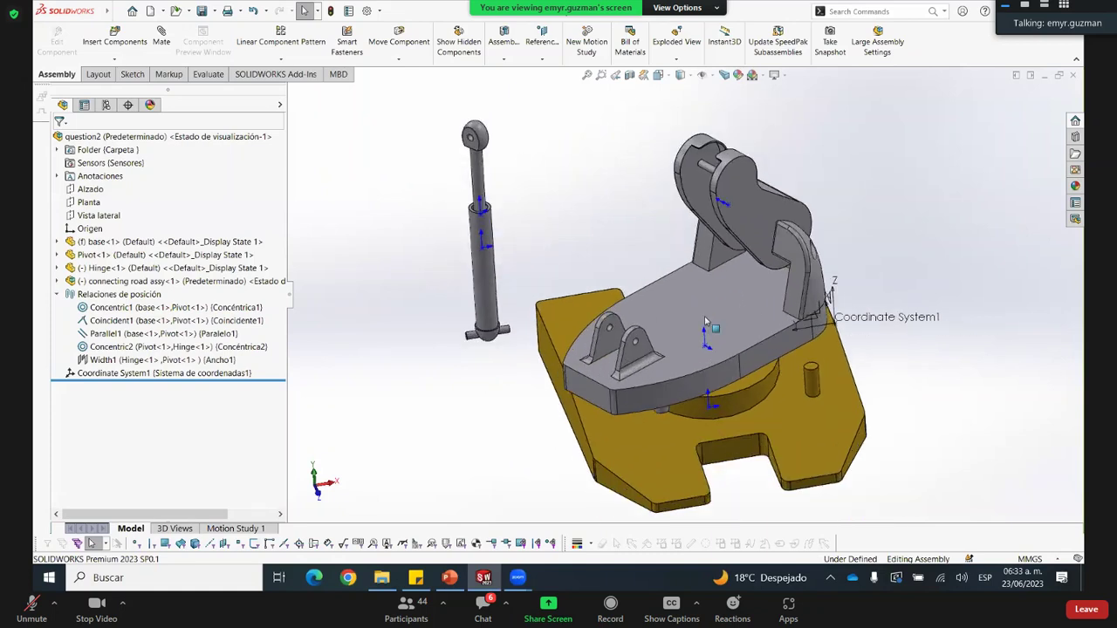
# Open the Cylinder of the connecting road subassembly in a Component Preview window
pyautogui.click(505, 335)
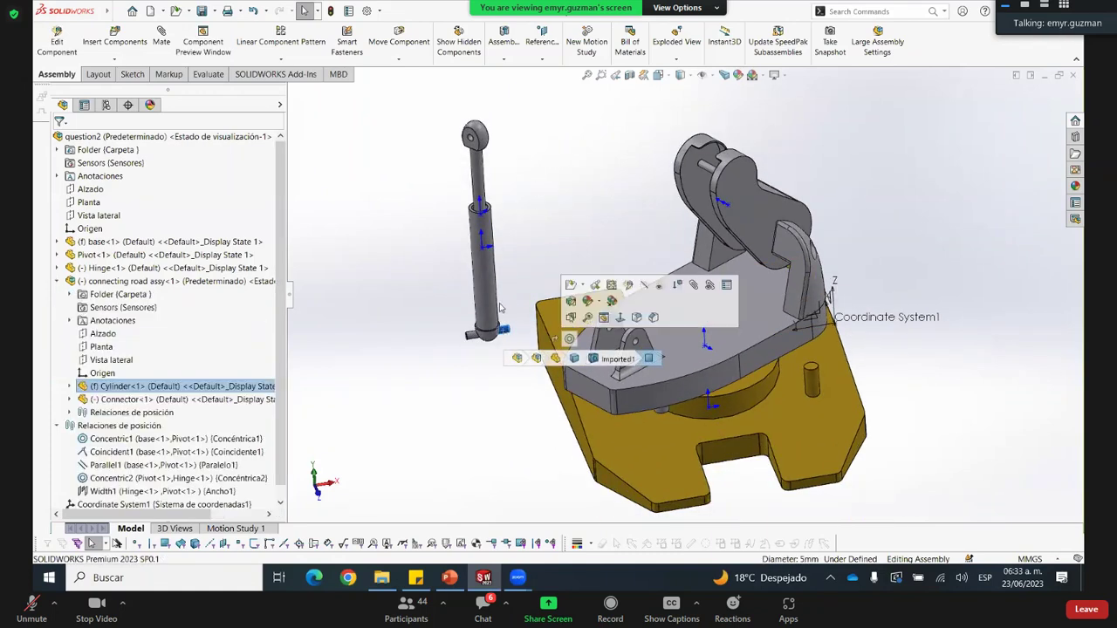
pyautogui.rightClick(492, 244)
pyautogui.click(514, 223)
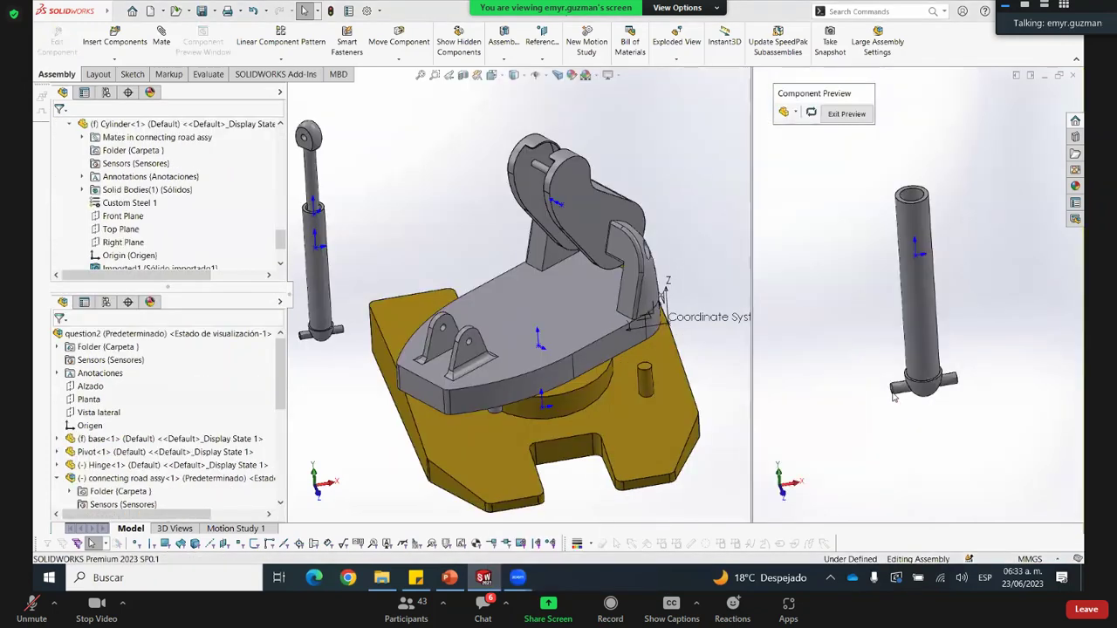
# Add a concentric mate between the Cylinder's side pin and the hole in one of the Pivot's small lugs
pyautogui.scroll(-3, 893, 397)
pyautogui.click(962, 344)
pyautogui.scroll(-3, 481, 349)
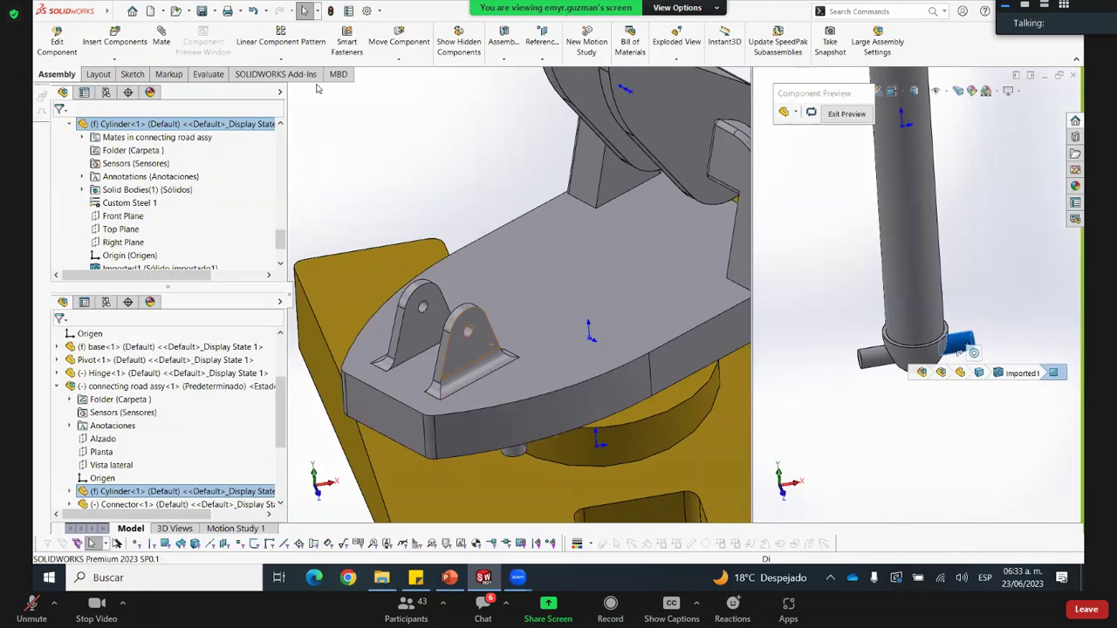
pyautogui.click(163, 44)
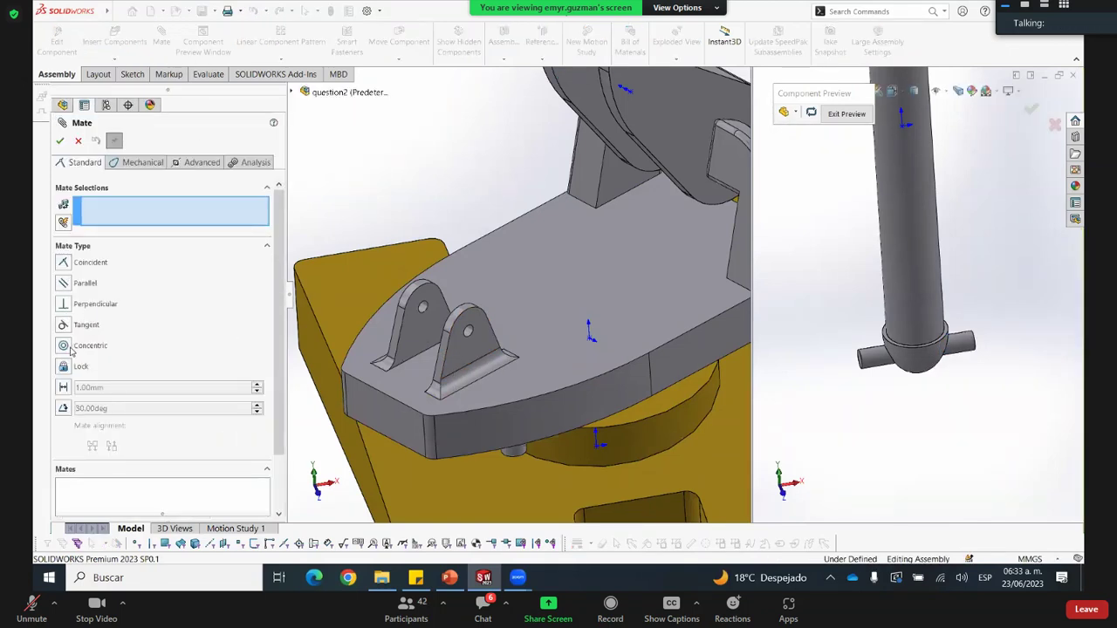
pyautogui.click(962, 343)
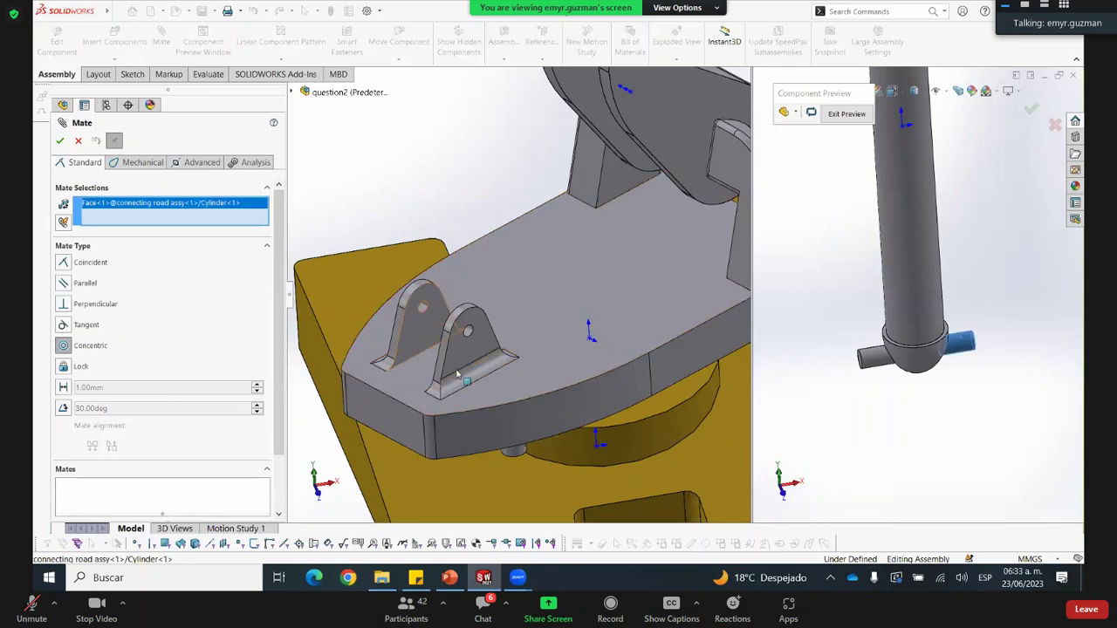
pyautogui.scroll(-3, 463, 375)
pyautogui.click(486, 293)
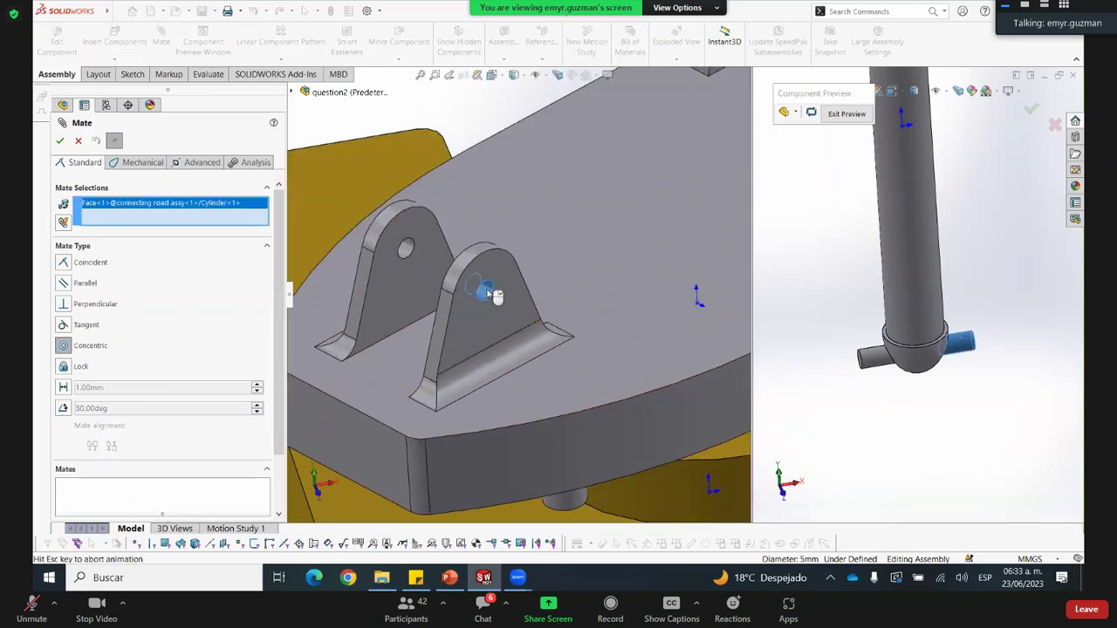
pyautogui.press('Return')
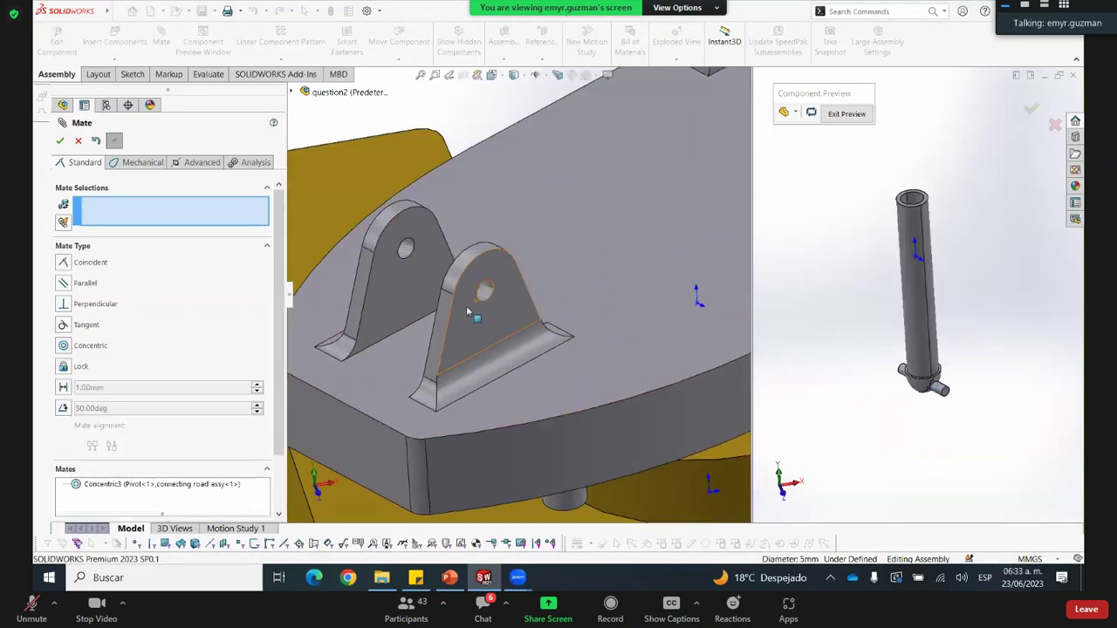
# Set up a Width mate with the Centered constraint, using the inner faces of the Pivot's two small lugs as width selections
pyautogui.scroll(2, 475, 301)
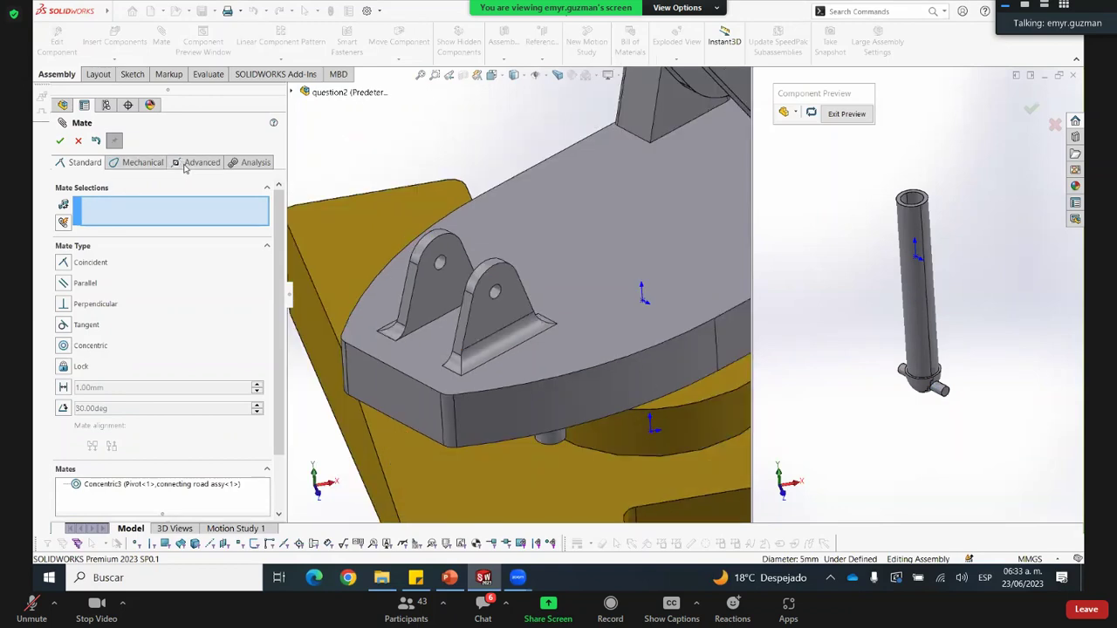
pyautogui.click(186, 163)
pyautogui.click(63, 300)
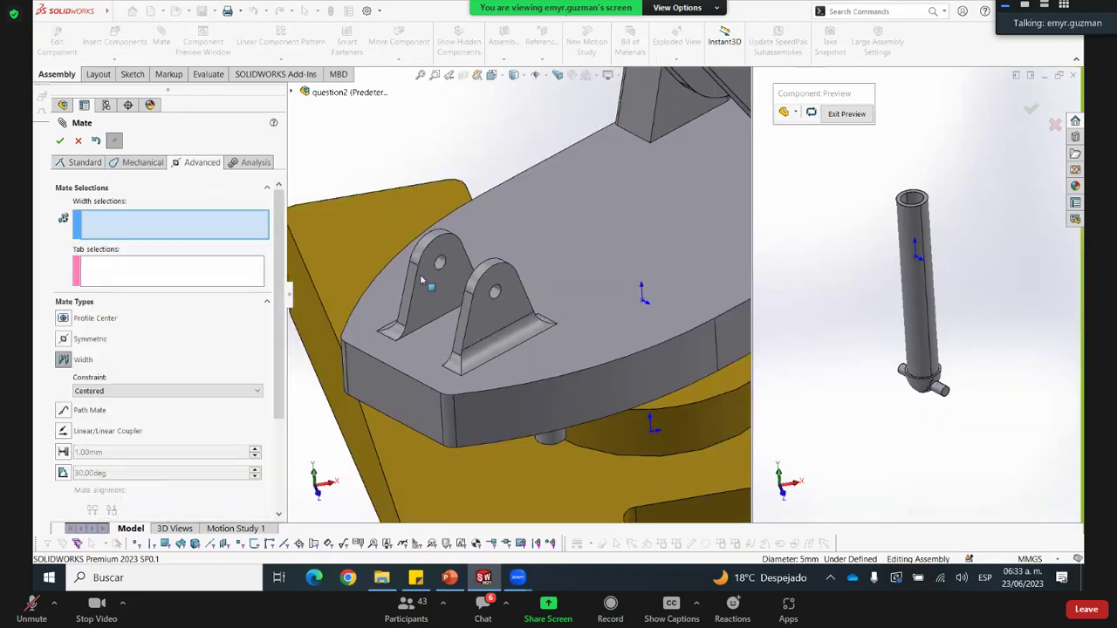
pyautogui.scroll(-5, 436, 288)
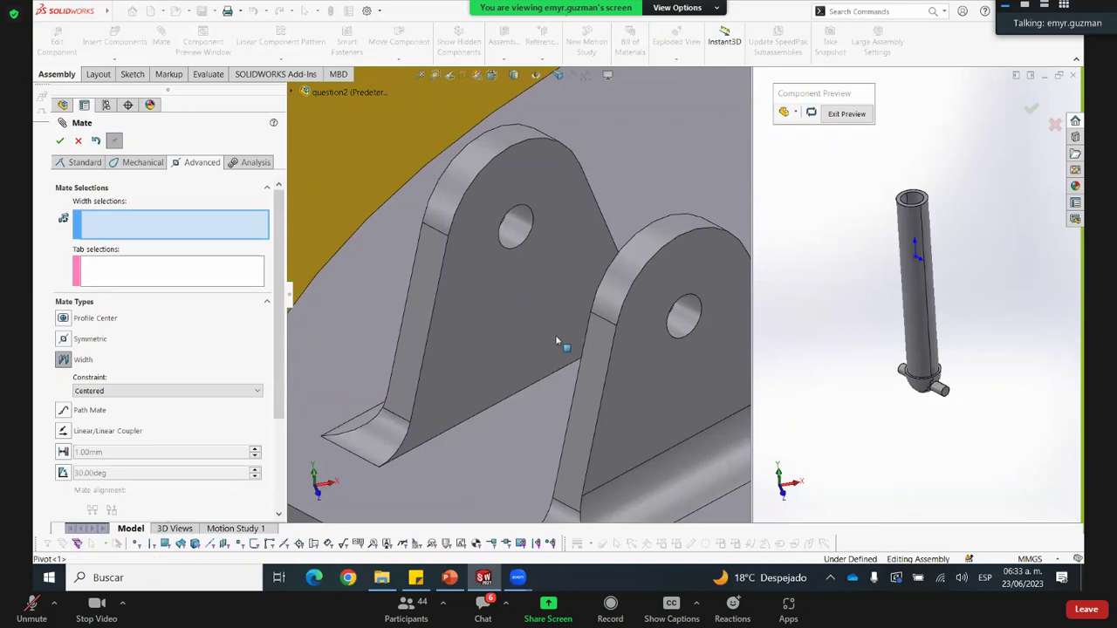
pyautogui.click(547, 328)
pyautogui.scroll(1, 624, 338)
pyautogui.scroll(3, 626, 338)
pyautogui.moveTo(602, 321)
pyautogui.mouseDown(button='middle')
pyautogui.moveTo(716, 341)
pyautogui.moveTo(604, 323)
pyautogui.mouseUp(button='middle')
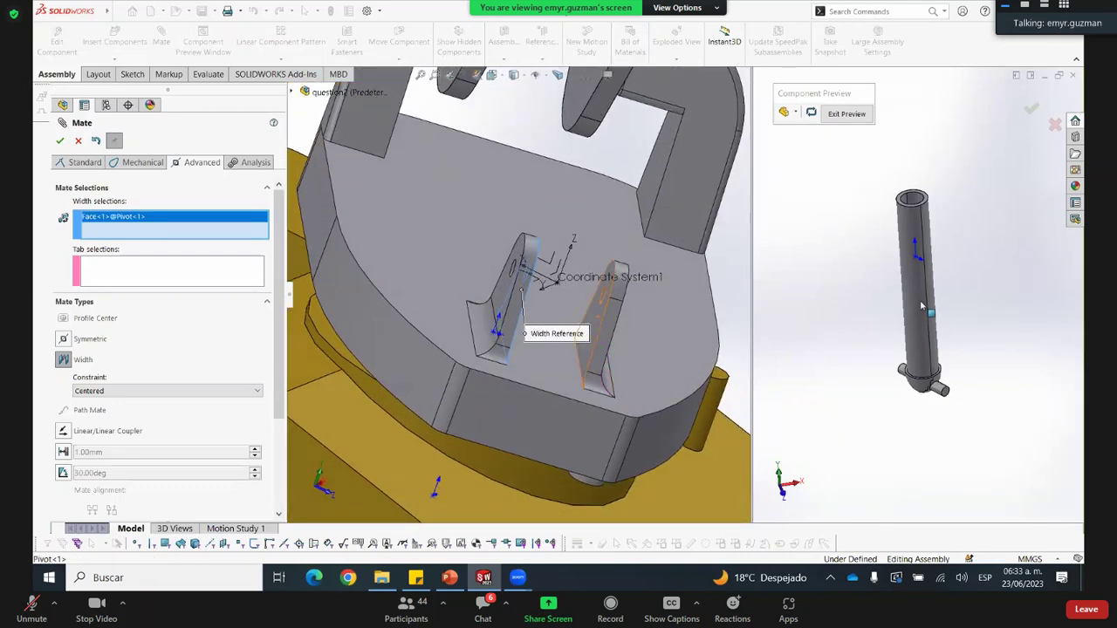
pyautogui.click(598, 321)
# Use the Cylinder's outer cylindrical face as the tab selection, accept the Width mate and close the Mate command
pyautogui.click(922, 305)
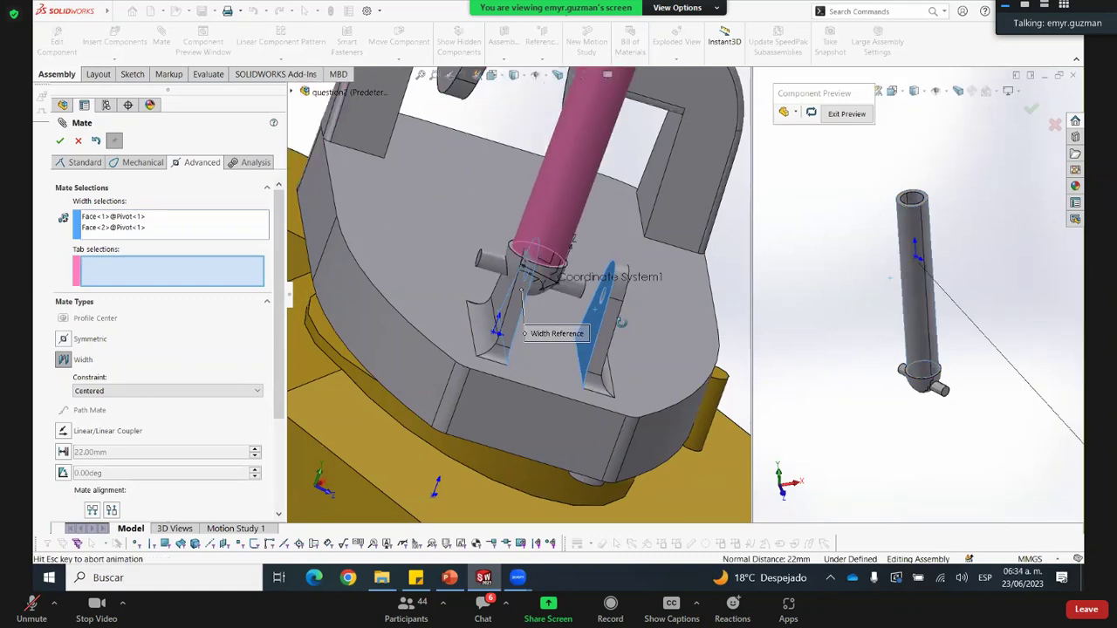
pyautogui.moveTo(517, 261); pyautogui.dragTo(505, 237, button='middle')
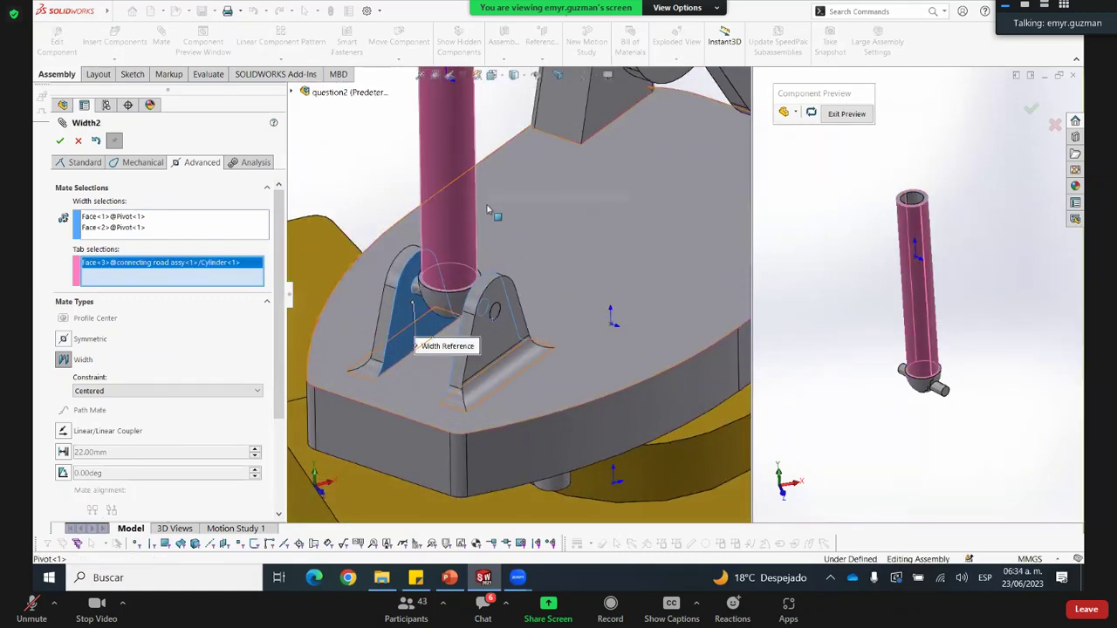
pyautogui.scroll(3, 487, 210)
pyautogui.scroll(-2, 487, 167)
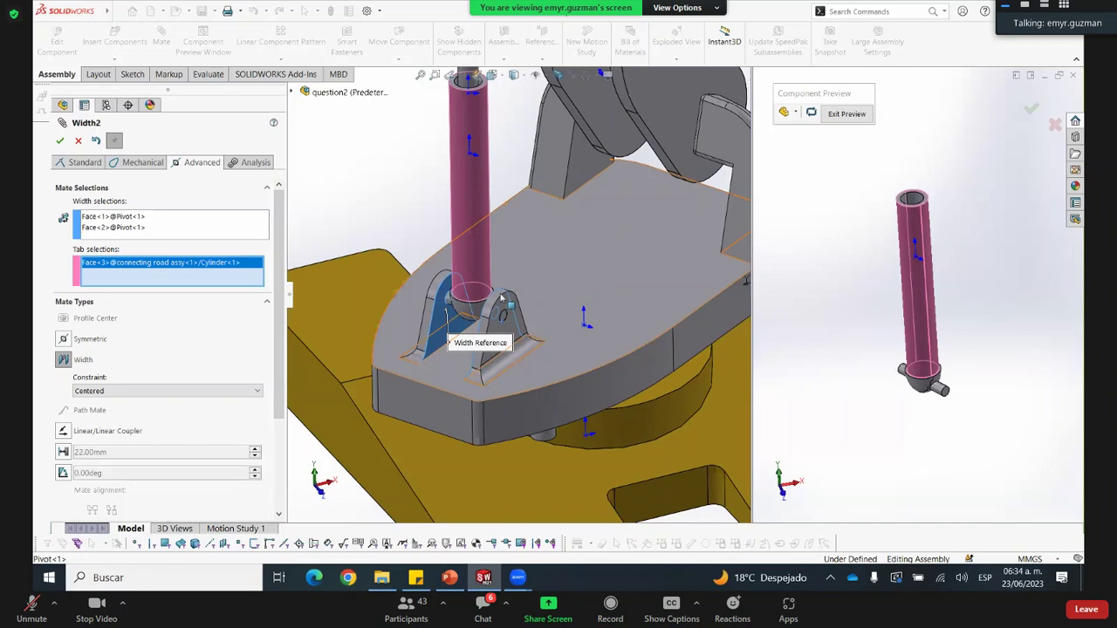
pyautogui.scroll(-1, 465, 340)
pyautogui.scroll(-1, 476, 336)
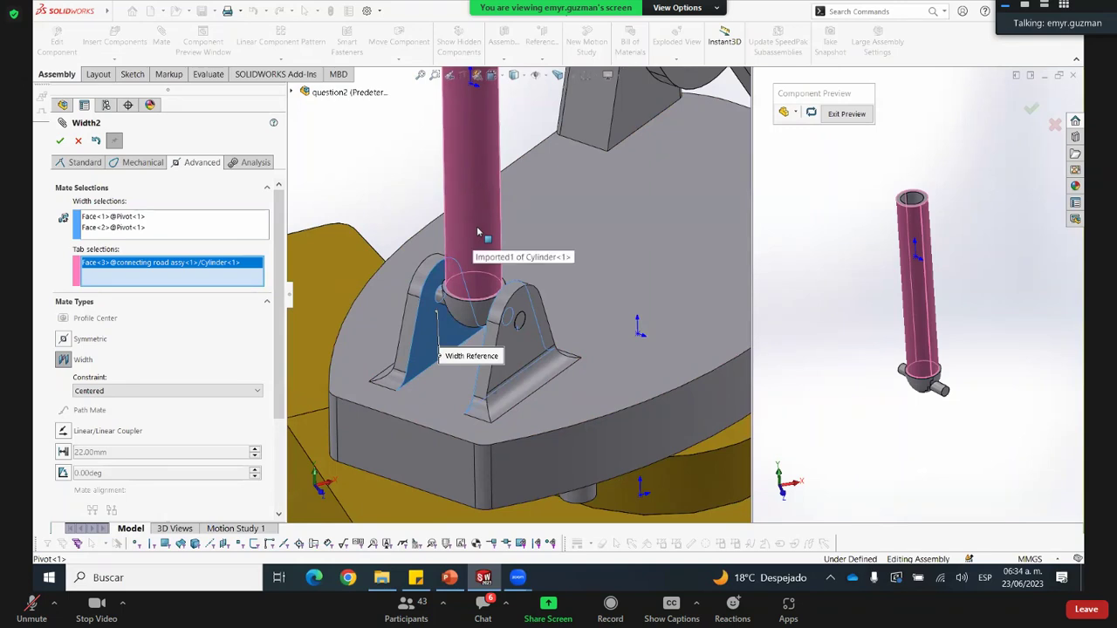
pyautogui.scroll(-2, 515, 301)
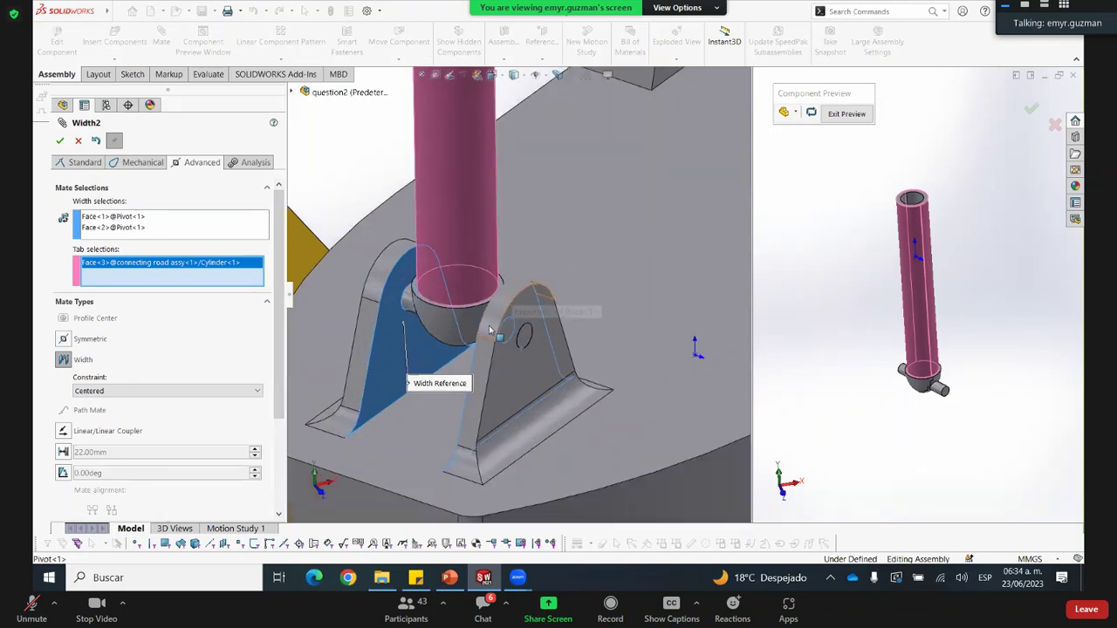
pyautogui.scroll(2, 532, 327)
pyautogui.moveTo(539, 332); pyautogui.dragTo(437, 318, button='middle')
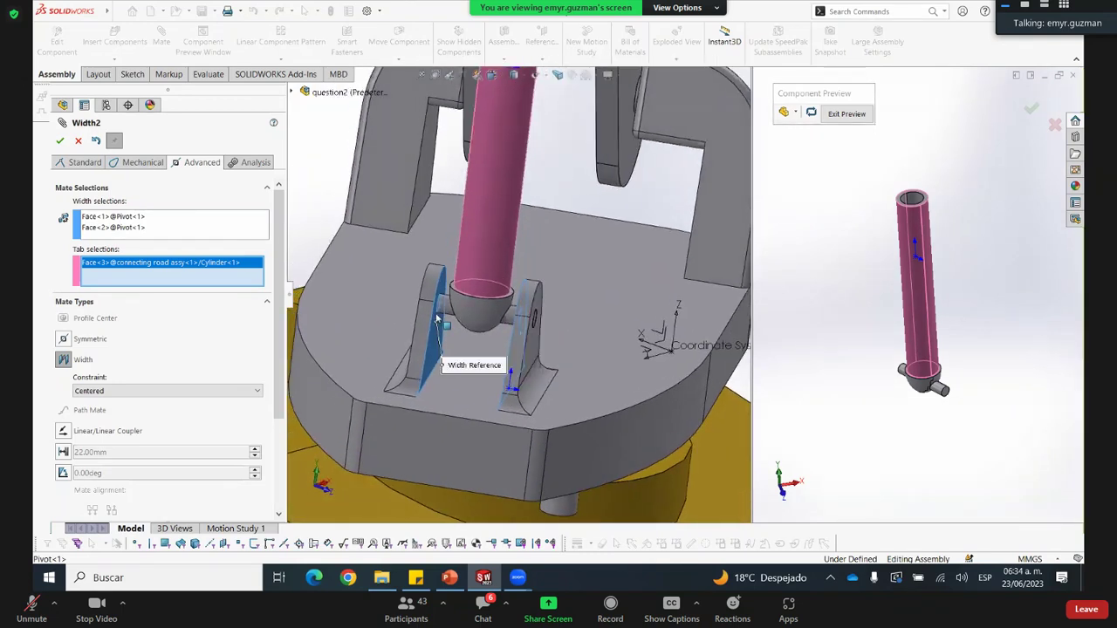
pyautogui.scroll(2, 441, 316)
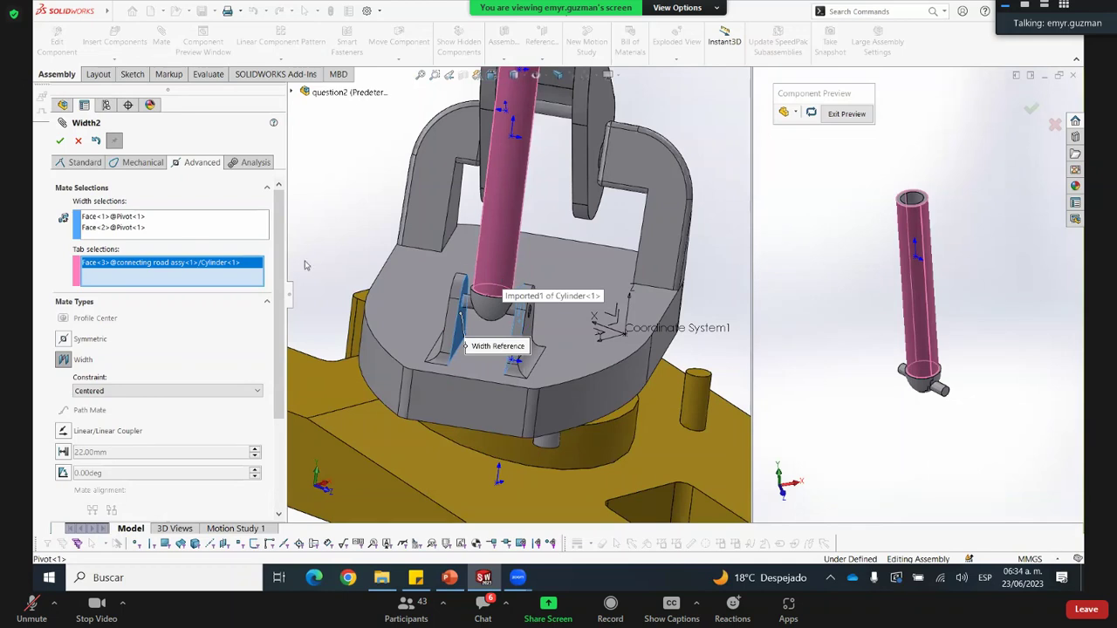
pyautogui.click(59, 140)
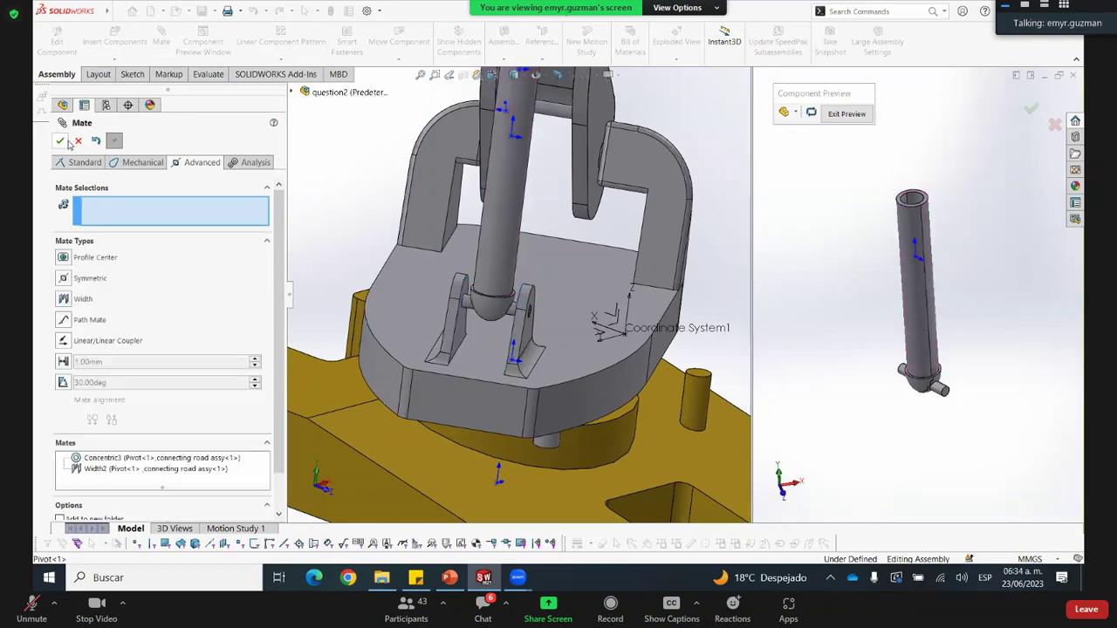
pyautogui.click(77, 142)
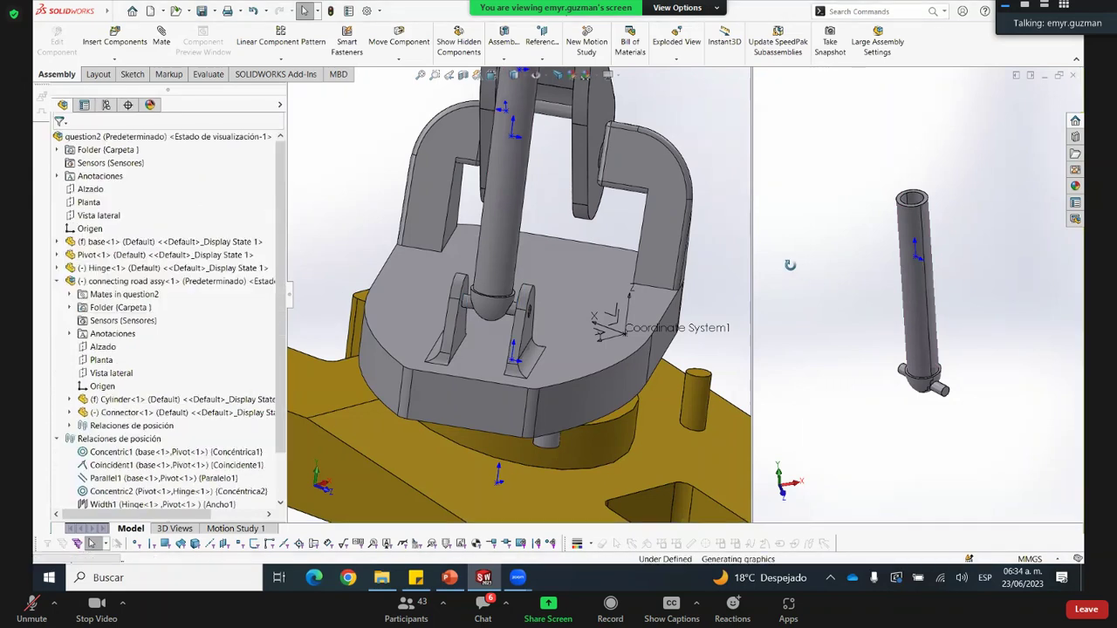
# Try to slide the Connector rod down into the Cylinder of the connecting road subassembly to test its movement
pyautogui.scroll(-2, 652, 190)
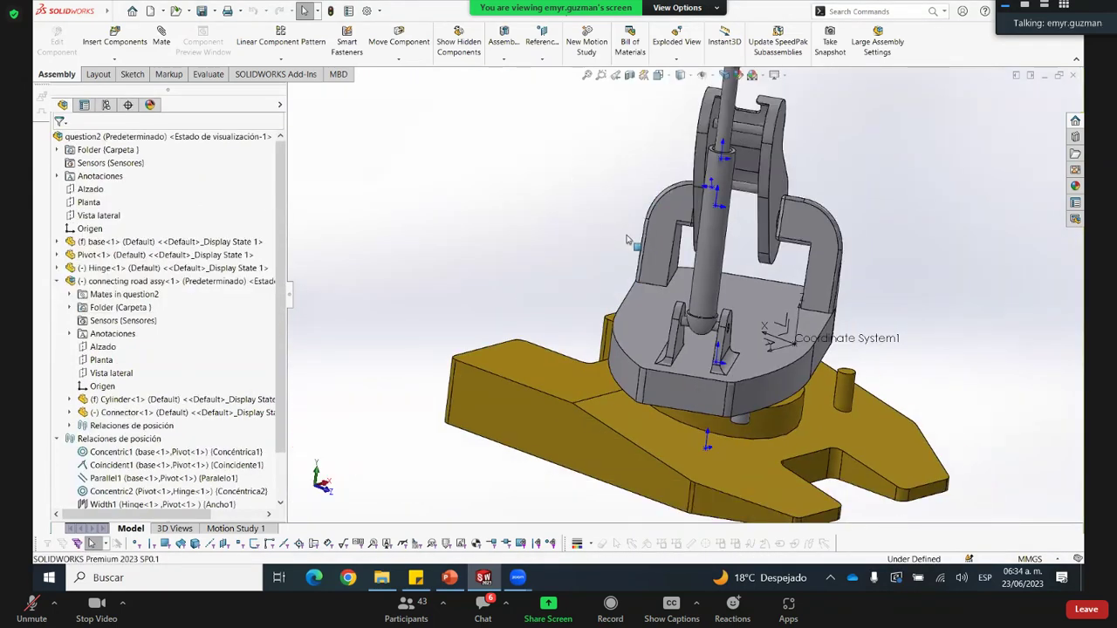
pyautogui.moveTo(625, 236); pyautogui.dragTo(593, 218, button='middle')
pyautogui.scroll(2, 643, 239)
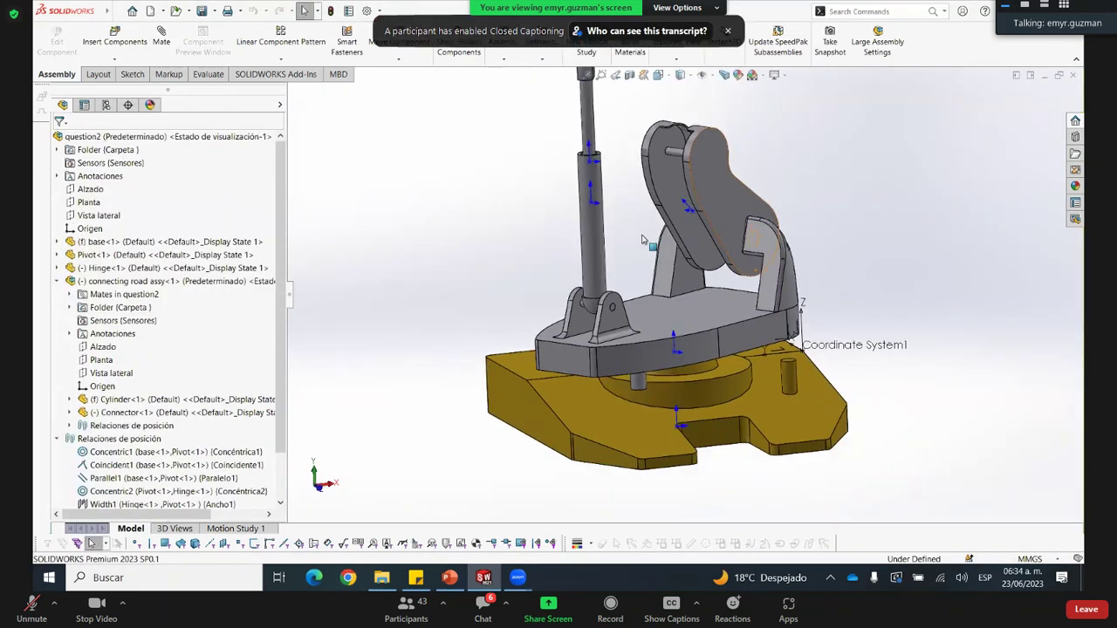
pyautogui.scroll(-2, 643, 239)
pyautogui.scroll(2, 643, 240)
pyautogui.scroll(2, 642, 239)
pyautogui.click(642, 228)
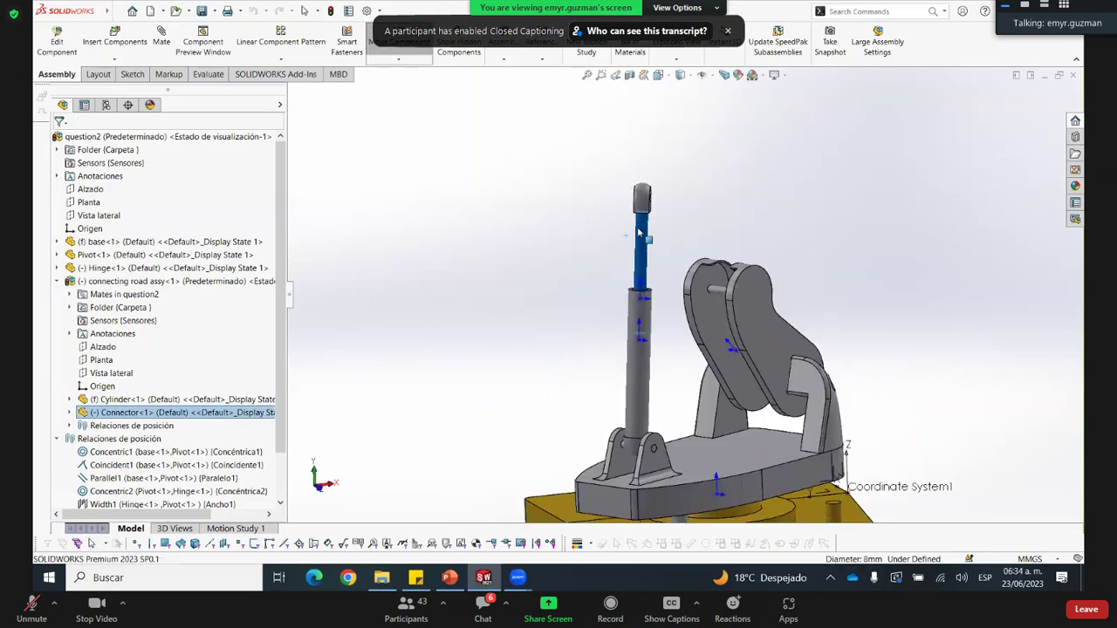
pyautogui.moveTo(640, 197); pyautogui.dragTo(649, 267)
pyautogui.click(415, 323)
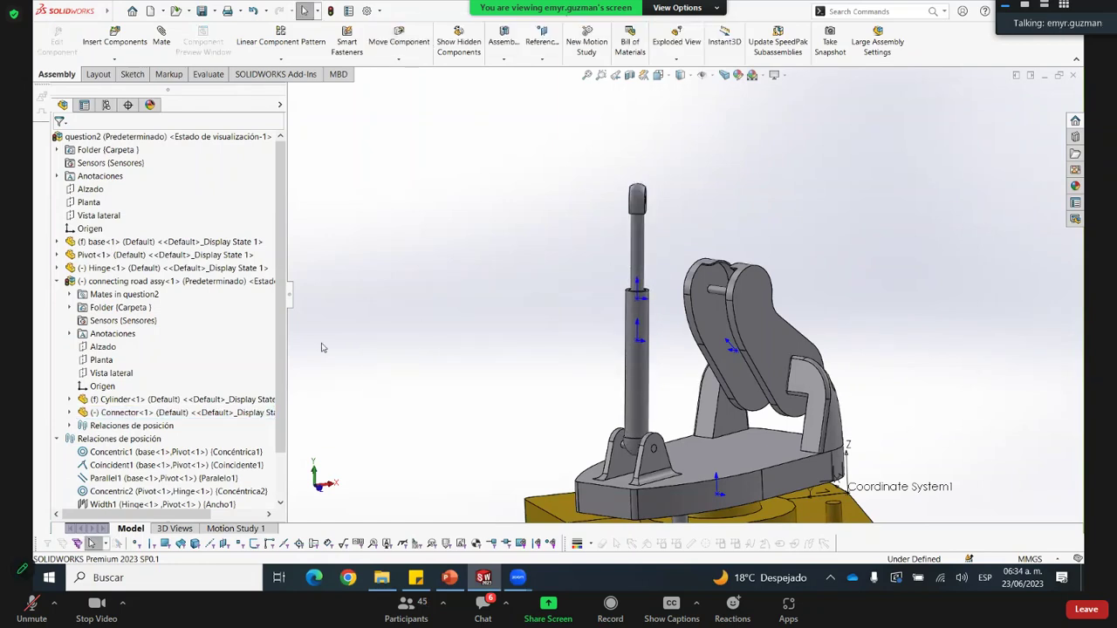
# Collapse the subassembly and mates listings, and make the connecting road assy subassembly flexible
pyautogui.click(59, 282)
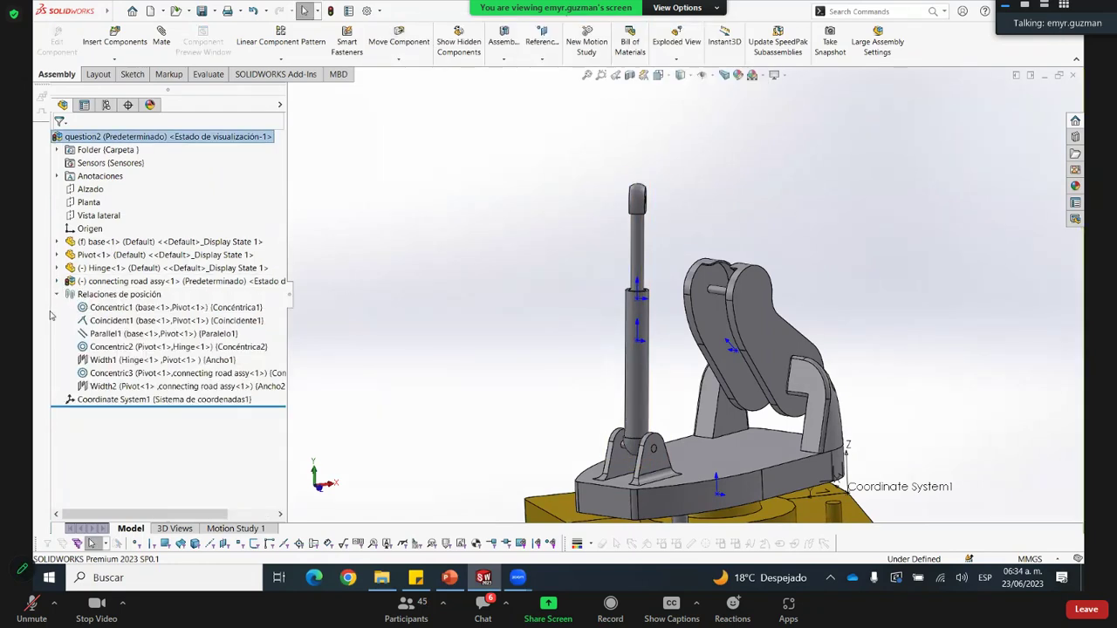
pyautogui.click(58, 294)
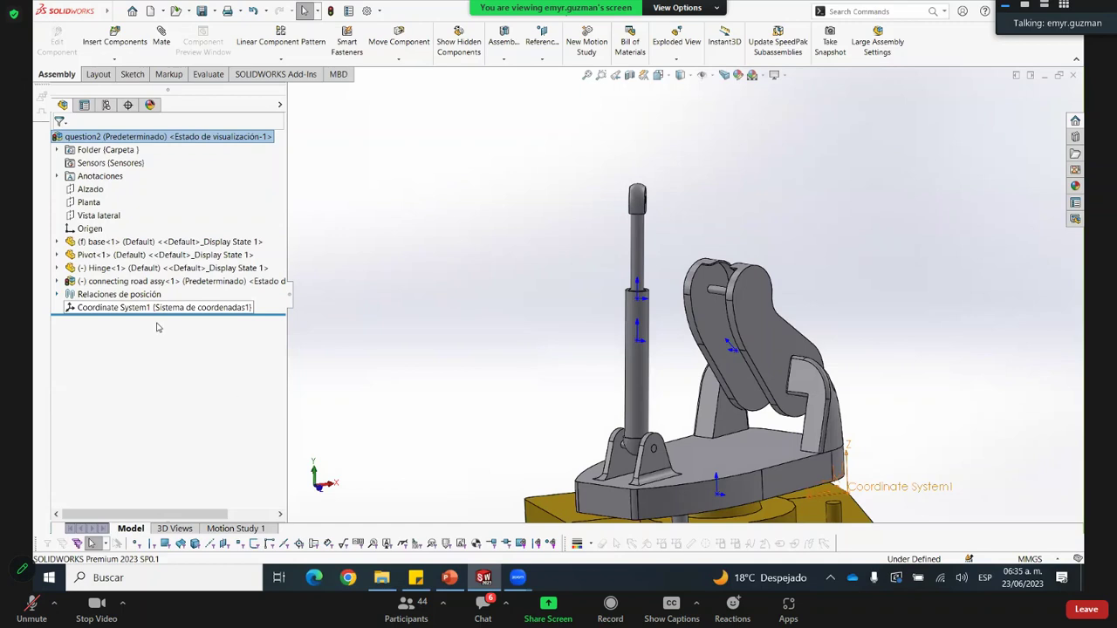
pyautogui.click(135, 283)
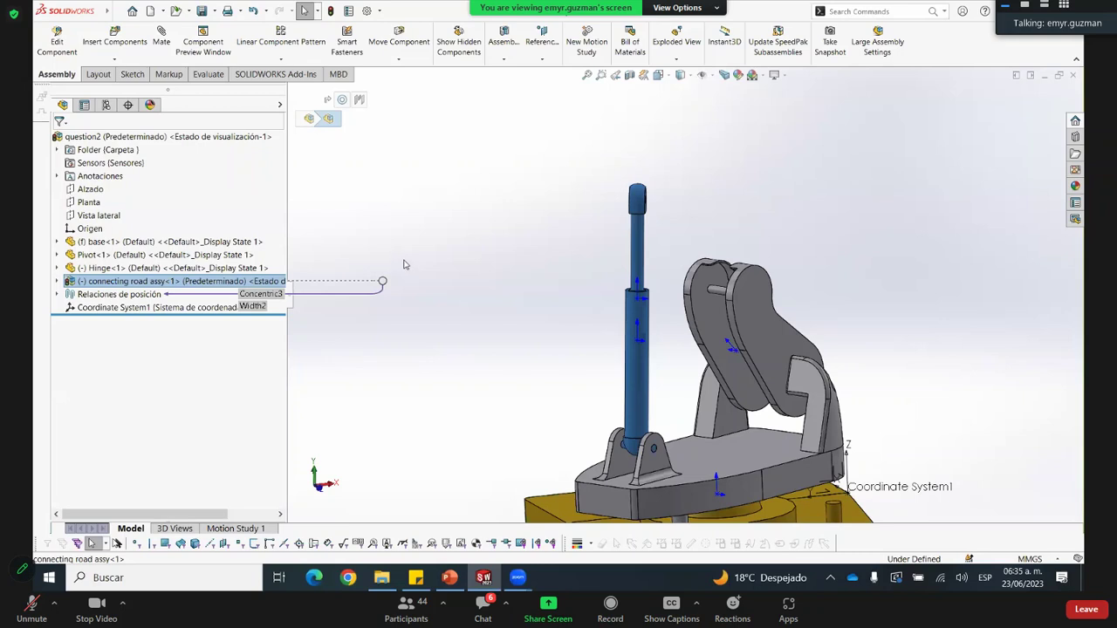
pyautogui.click(570, 230)
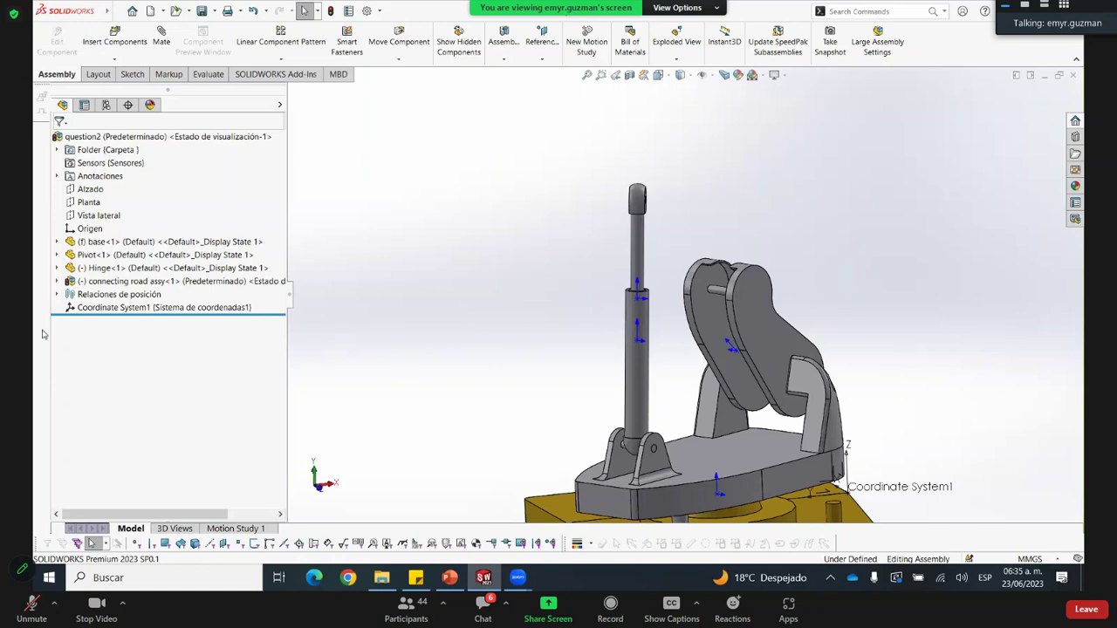
pyautogui.rightClick(137, 282)
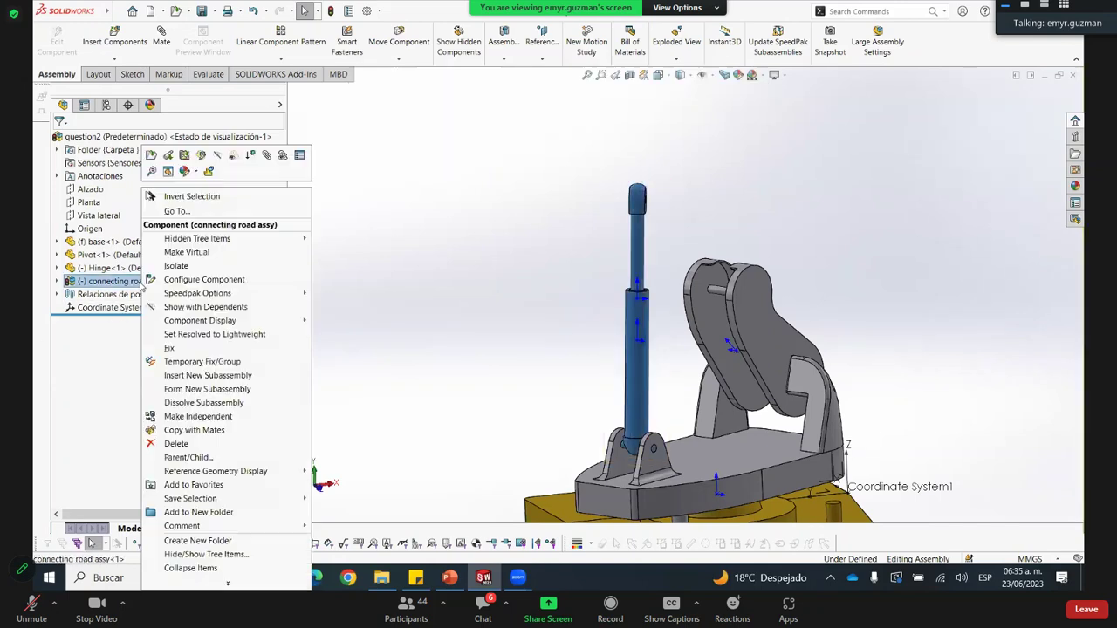
pyautogui.click(90, 336)
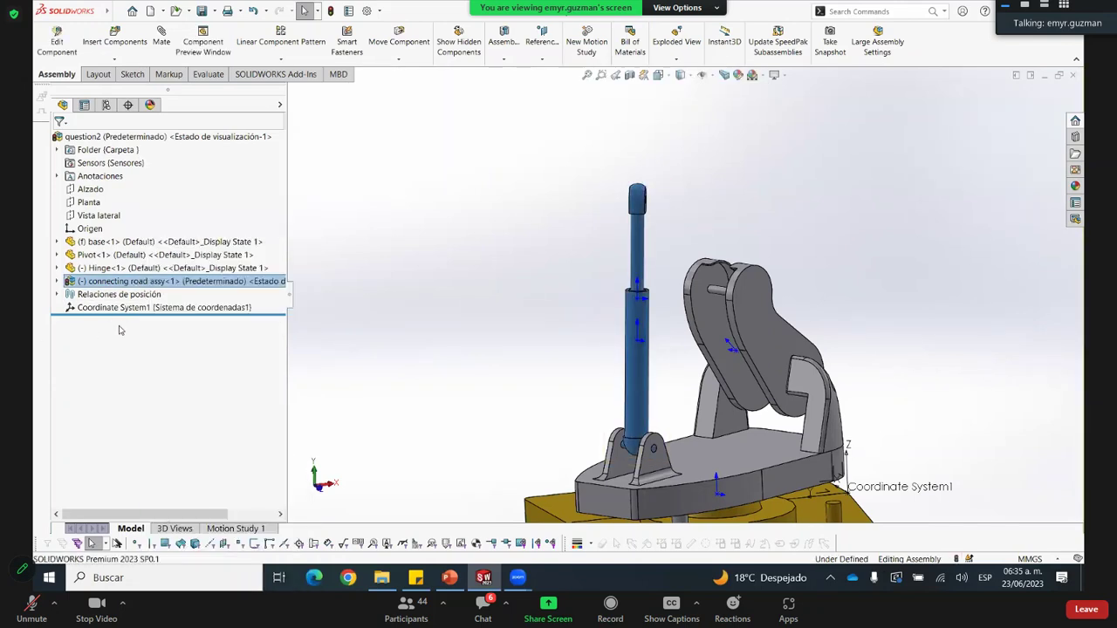
pyautogui.click(327, 280)
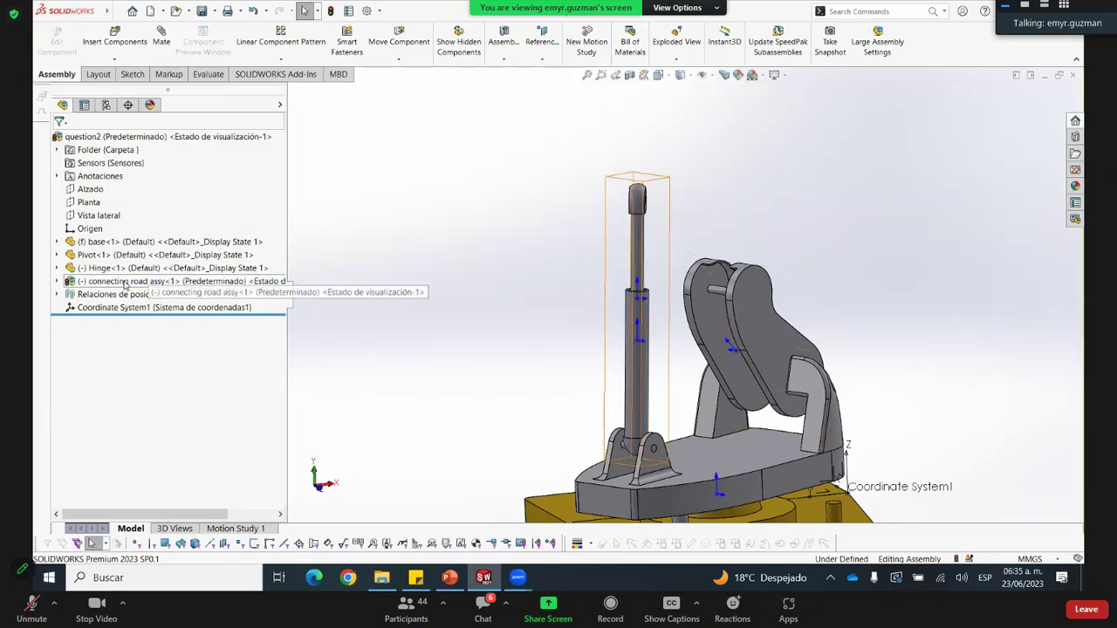
pyautogui.rightClick(126, 283)
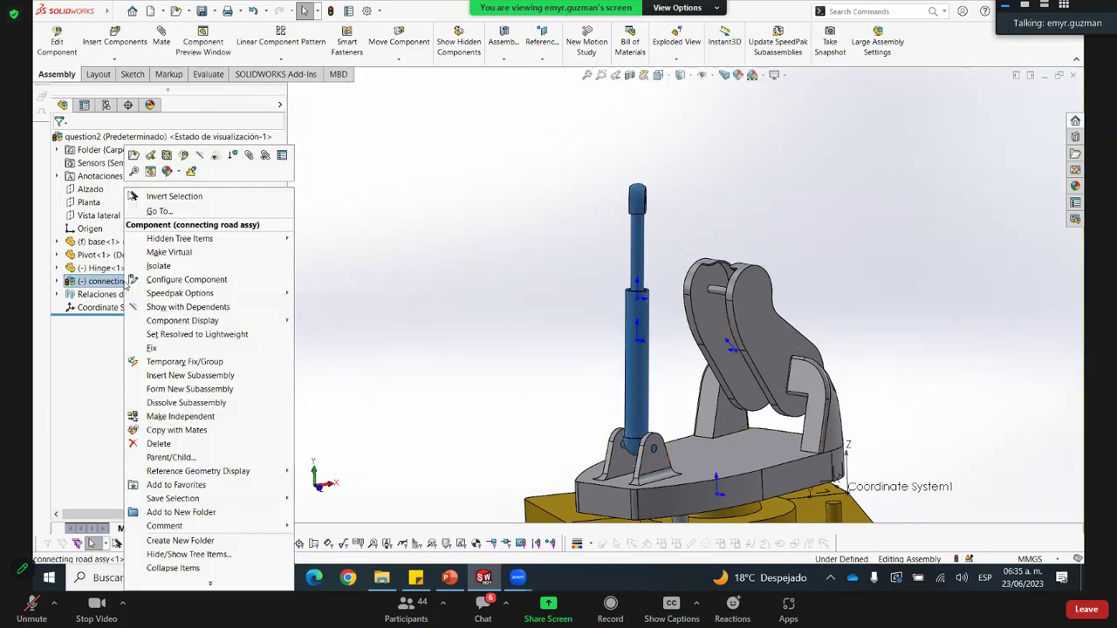
pyautogui.click(191, 173)
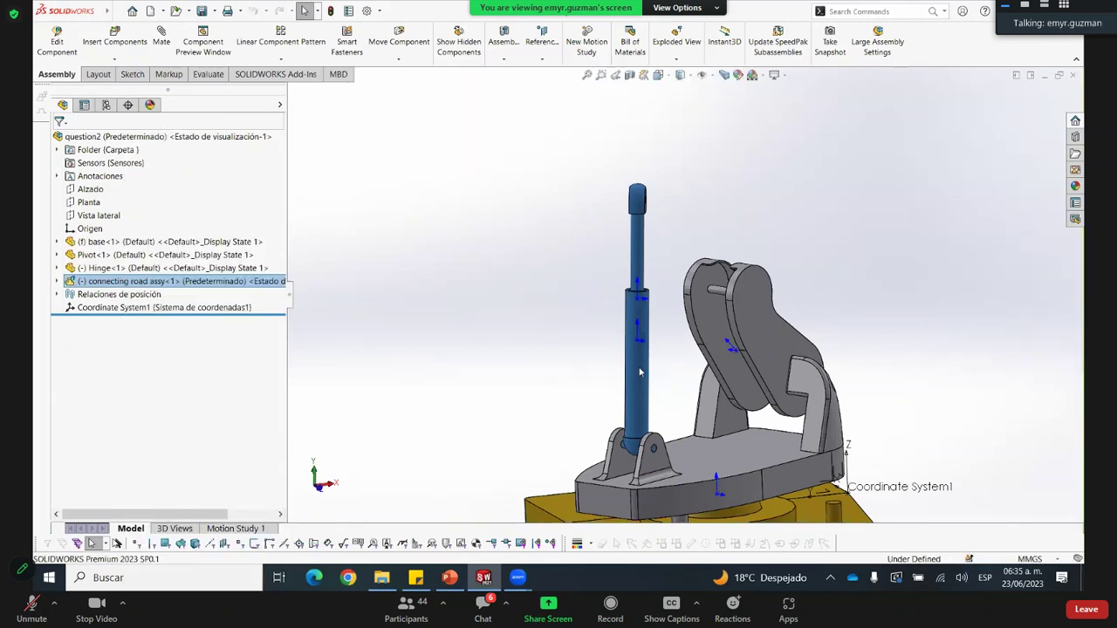
# Slide the Connector along the Cylinder to test the movement of the flexible subassembly
pyautogui.scroll(2, 713, 366)
pyautogui.scroll(-2, 709, 352)
pyautogui.moveTo(613, 148); pyautogui.dragTo(606, 200)
pyautogui.moveTo(613, 147)
pyautogui.mouseDown()
pyautogui.moveTo(629, 143)
pyautogui.moveTo(611, 182)
pyautogui.moveTo(615, 168)
pyautogui.mouseUp()
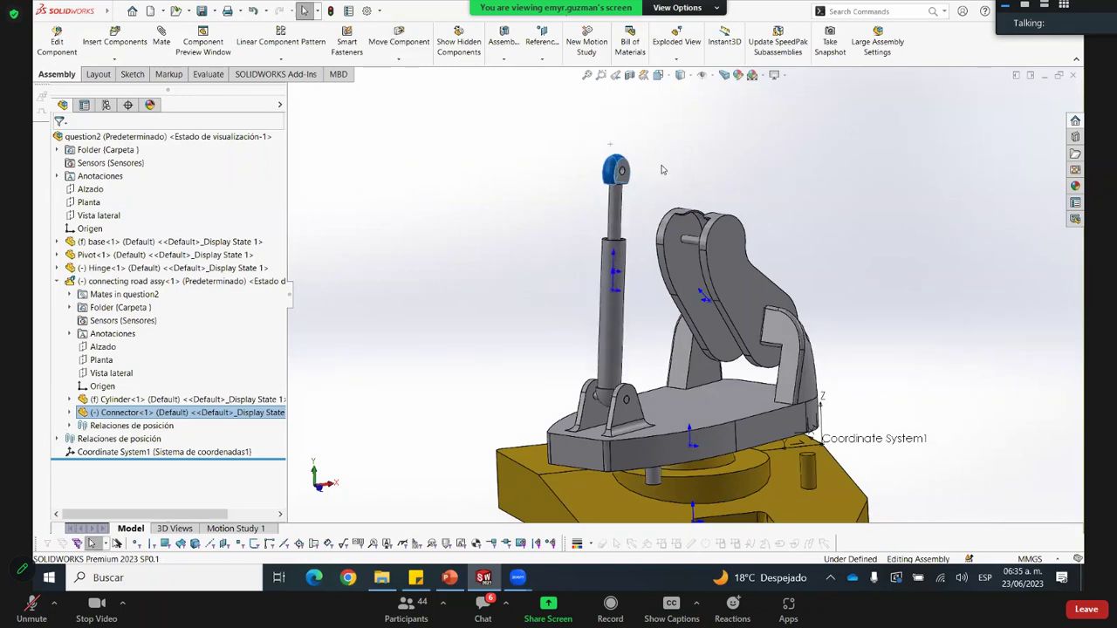
pyautogui.click(664, 174)
# Add a concentric mate between the hole in the Connector's rounded end and the Hinge's lower cross pin
pyautogui.scroll(-1, 754, 315)
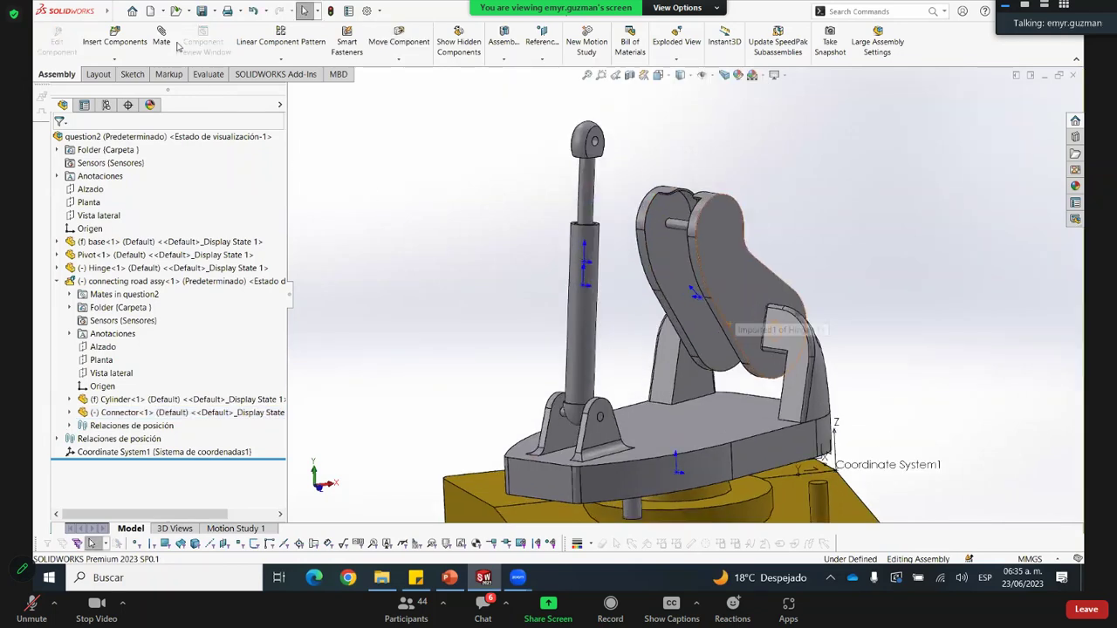
pyautogui.click(164, 42)
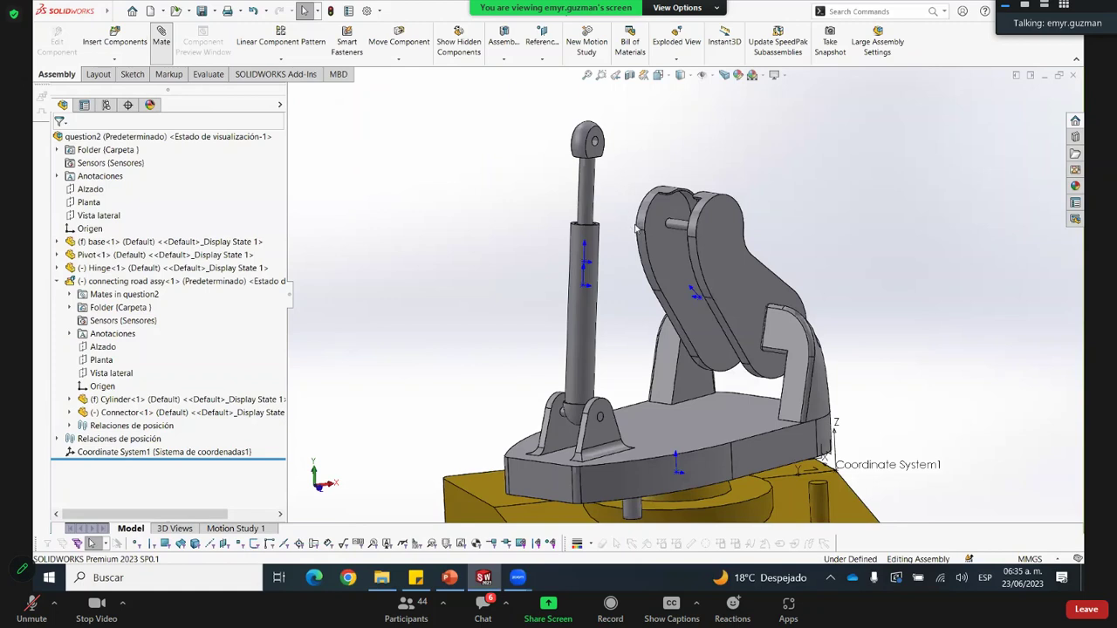
pyautogui.scroll(-5, 629, 154)
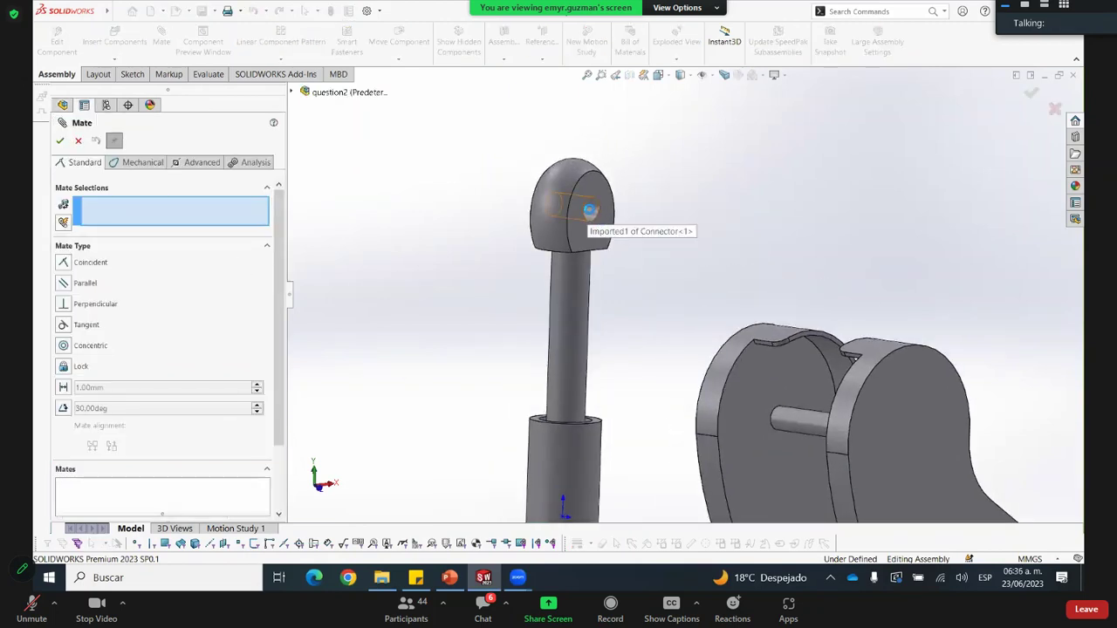
pyautogui.click(589, 210)
pyautogui.scroll(3, 801, 424)
pyautogui.scroll(-4, 753, 441)
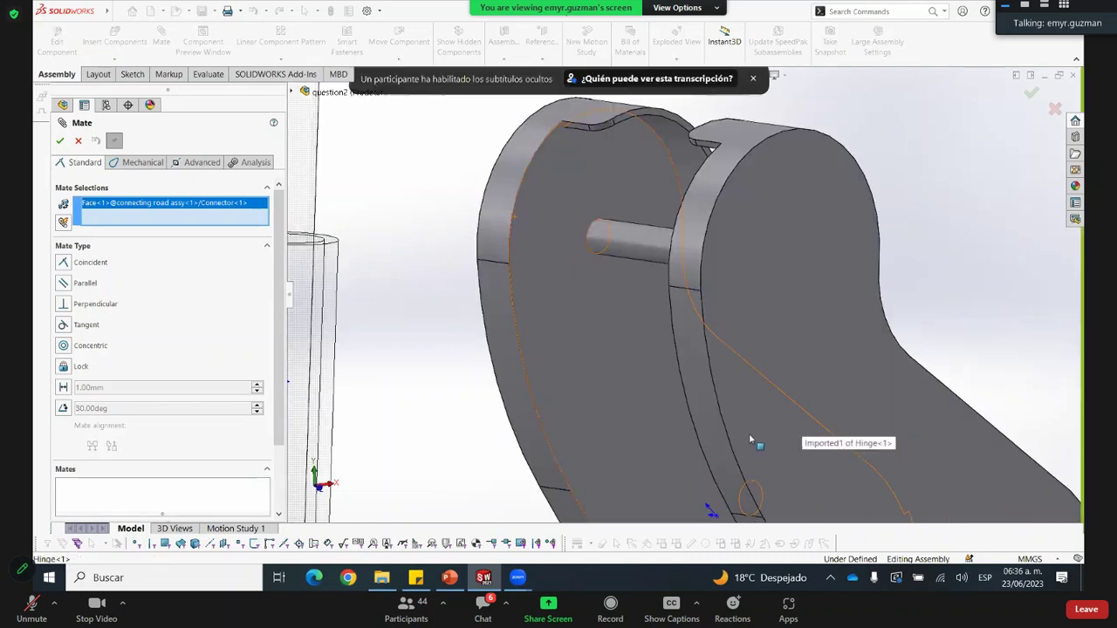
pyautogui.moveTo(753, 441); pyautogui.dragTo(668, 359, button='middle')
pyautogui.scroll(5, 675, 355)
pyautogui.click(676, 354)
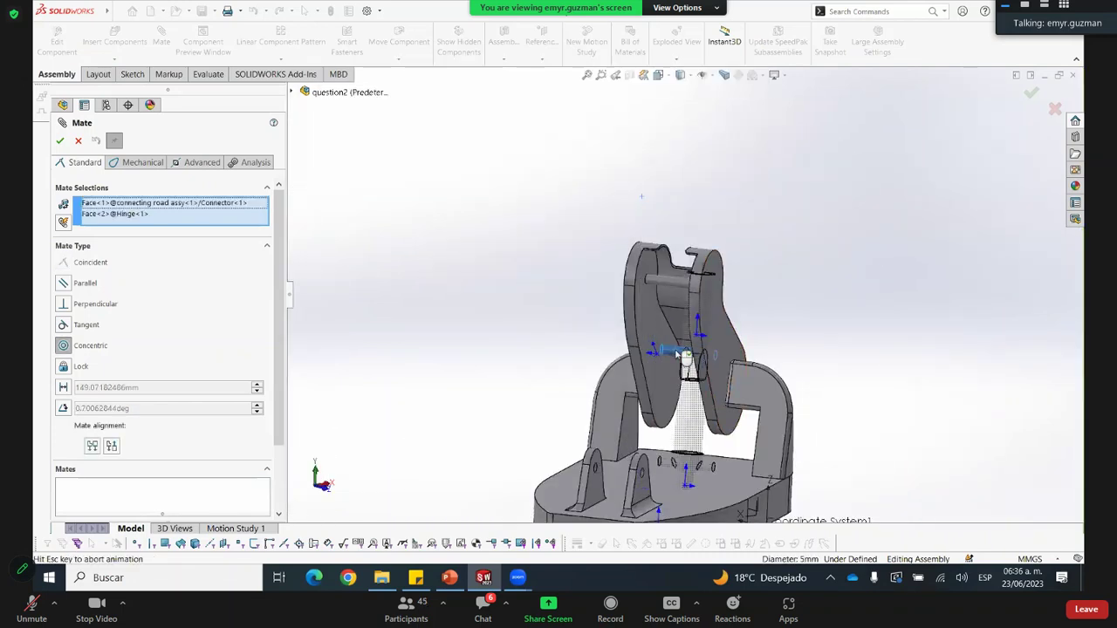
pyautogui.click(60, 140)
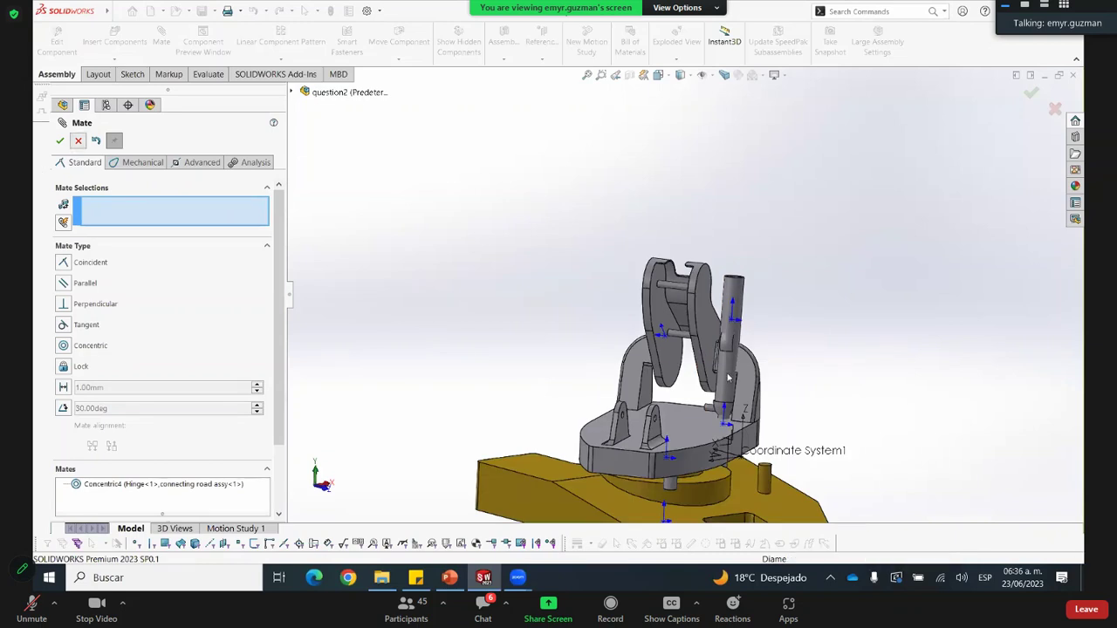
# Rebuild the assembly and save question2 together with all its modified referenced documents
pyautogui.scroll(2, 727, 377)
pyautogui.moveTo(777, 285); pyautogui.dragTo(778, 284, button='middle')
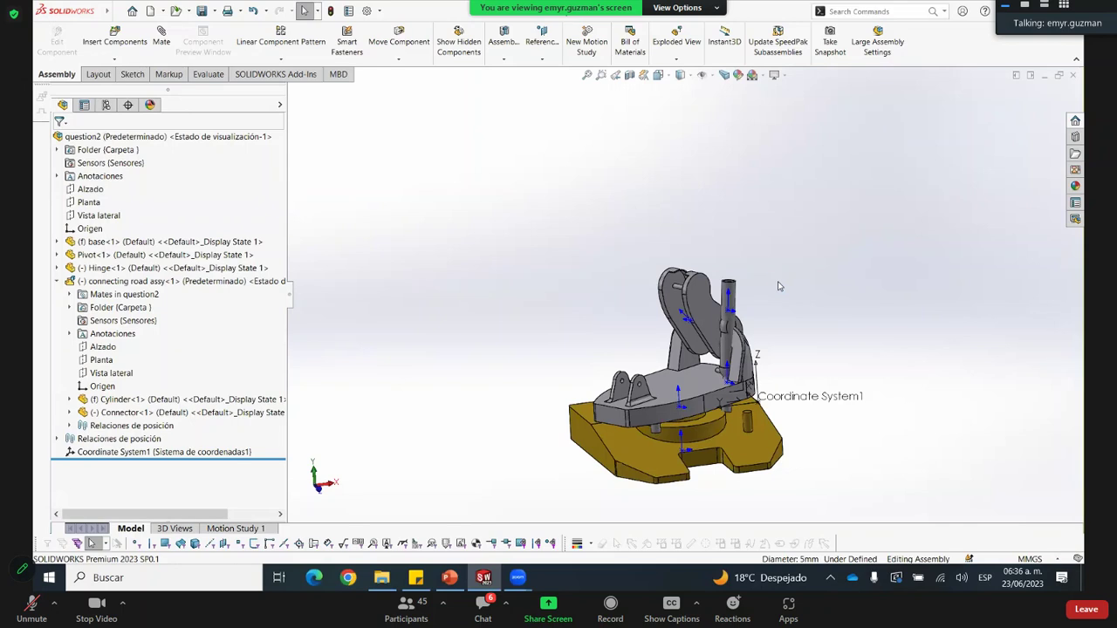
pyautogui.hotkey('ctrl', 'z')
pyautogui.keyDown('ctrl'); pyautogui.moveTo(738, 366); pyautogui.dragTo(730, 354, button='middle'); pyautogui.keyUp('ctrl')
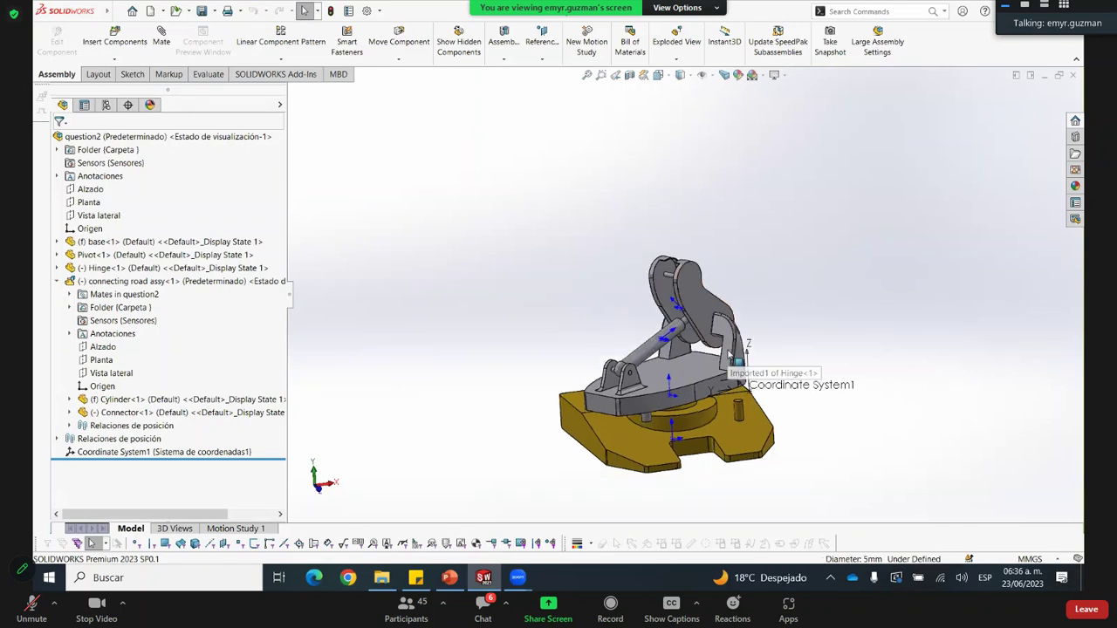
pyautogui.scroll(-2, 729, 354)
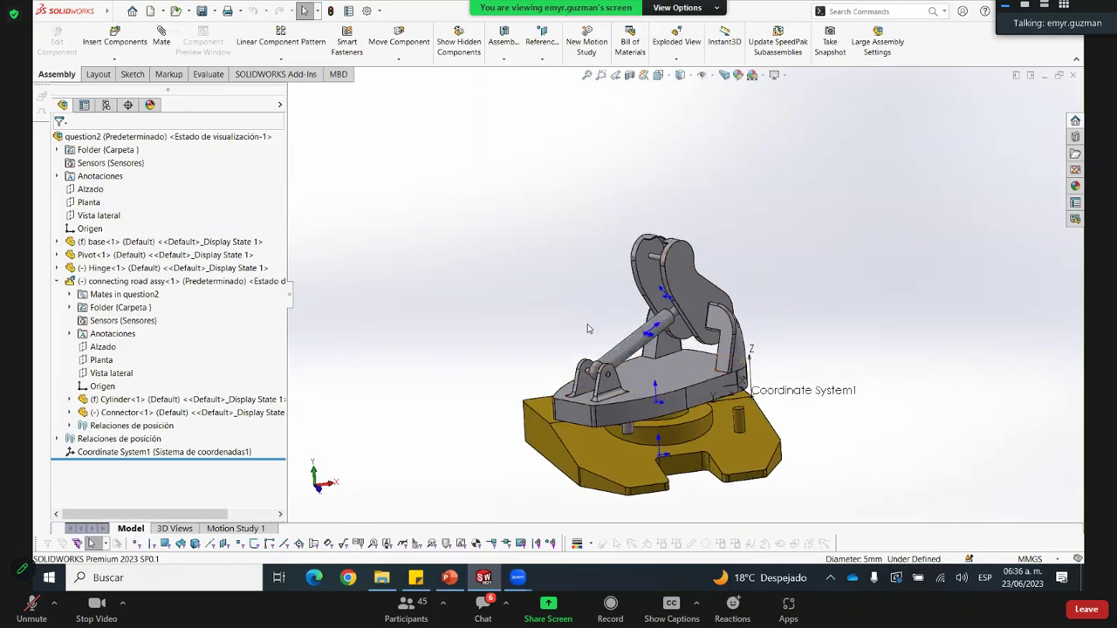
pyautogui.click(201, 11)
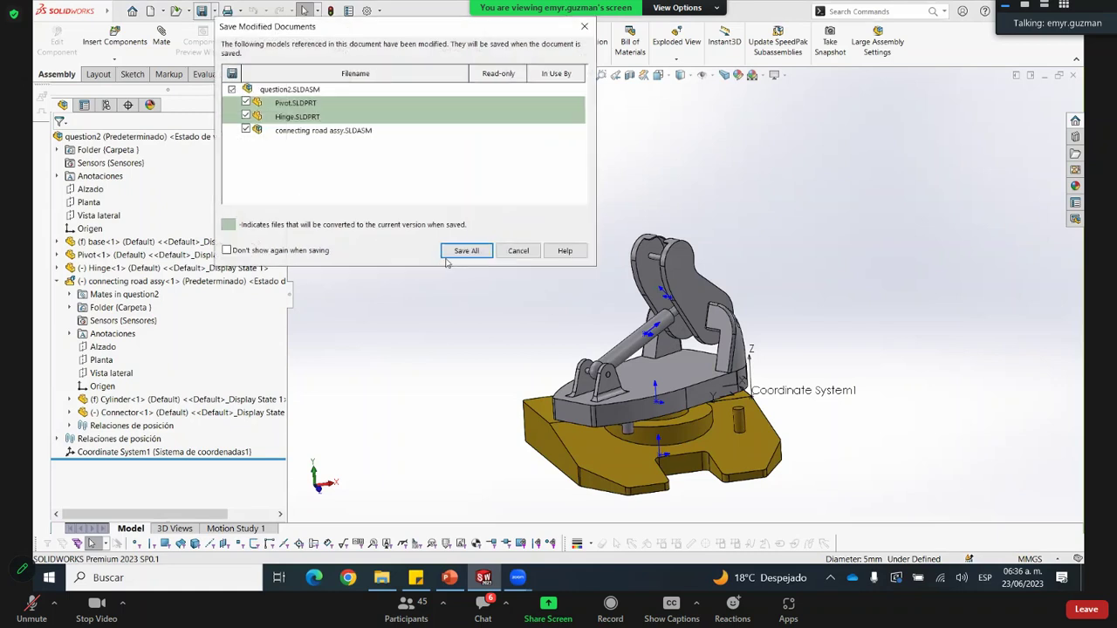
pyautogui.click(460, 251)
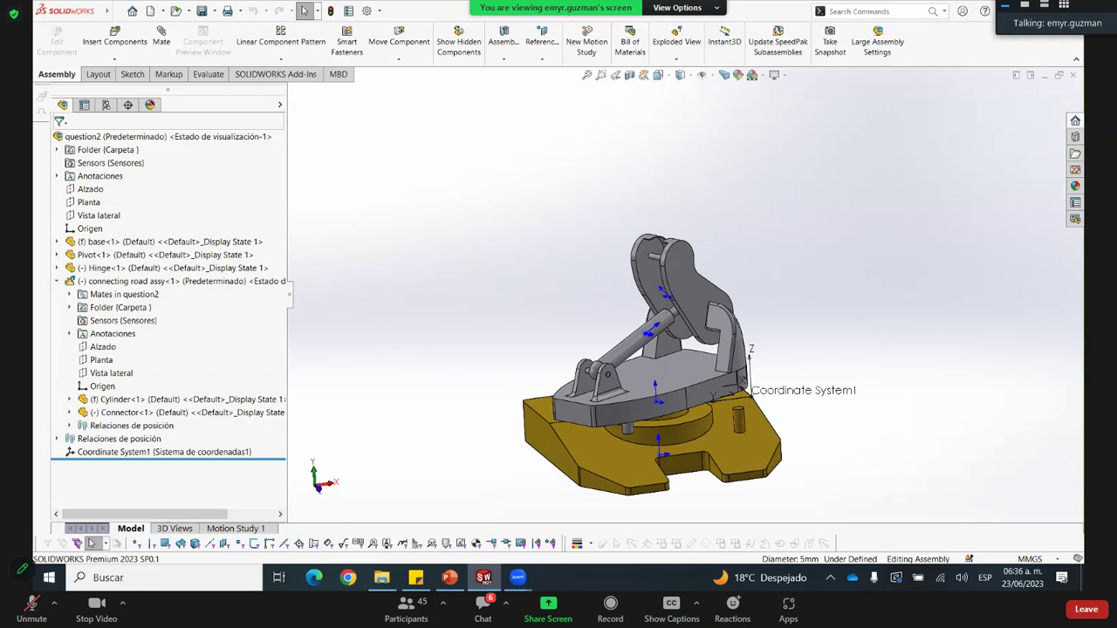
# Evaluate the mass properties of question2 relative to Coordinate System1 and switch to PowerPoint
pyautogui.hotkey('alt', 'Tab')
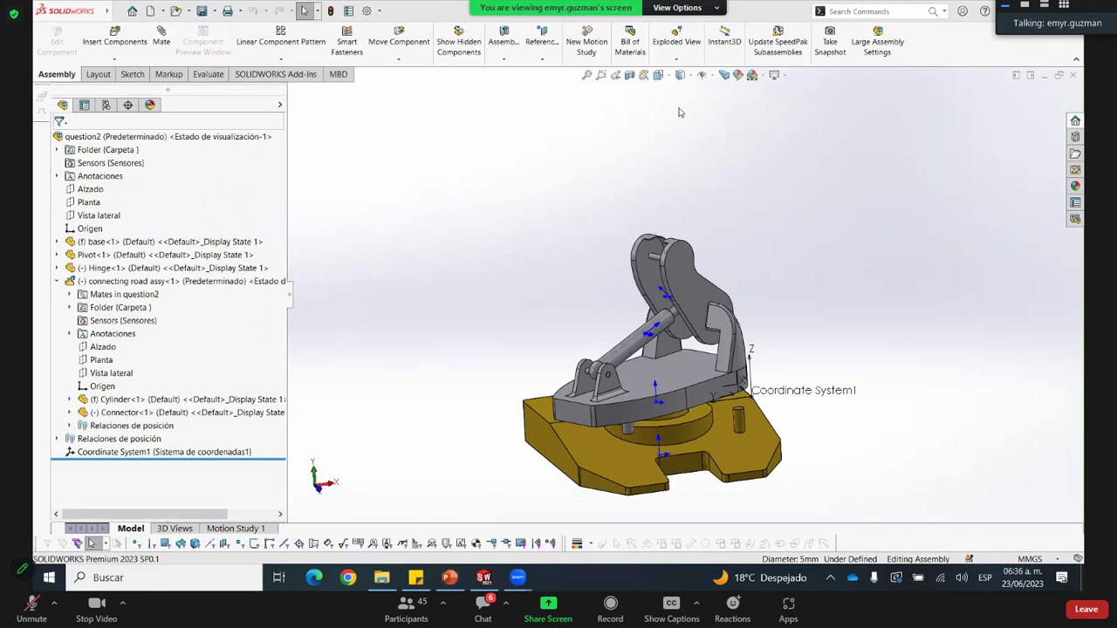
pyautogui.click(209, 76)
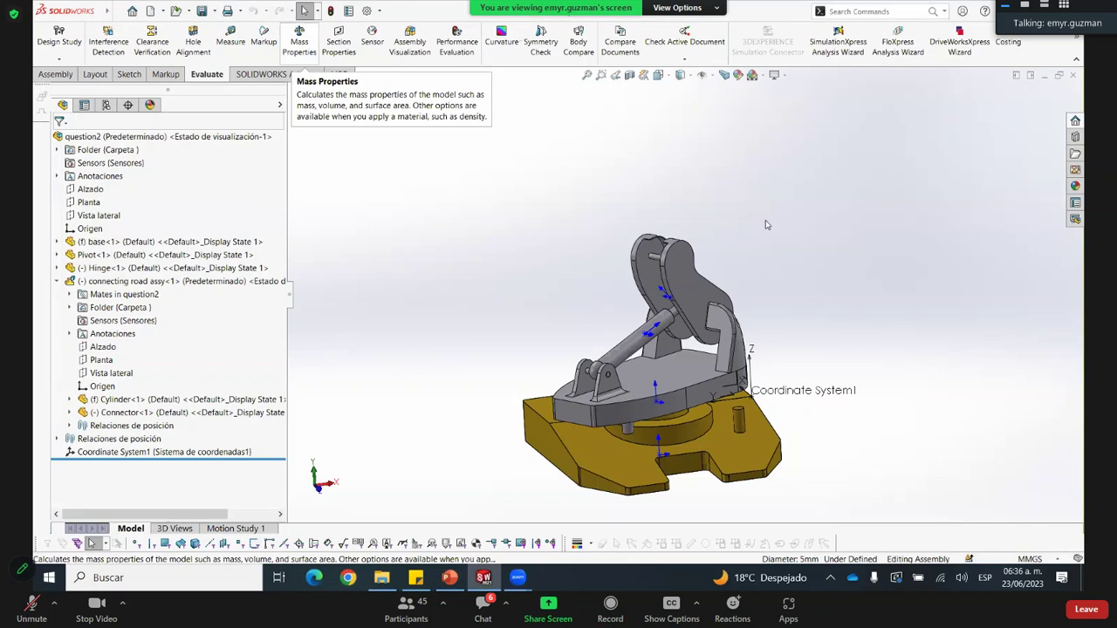
pyautogui.click(300, 41)
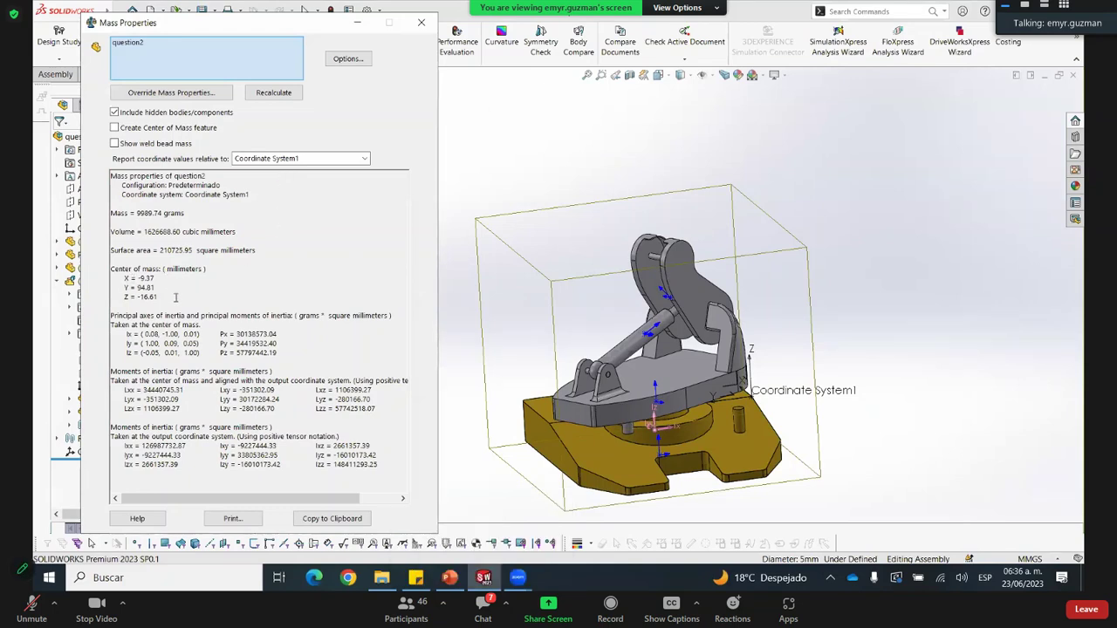
pyautogui.click(365, 158)
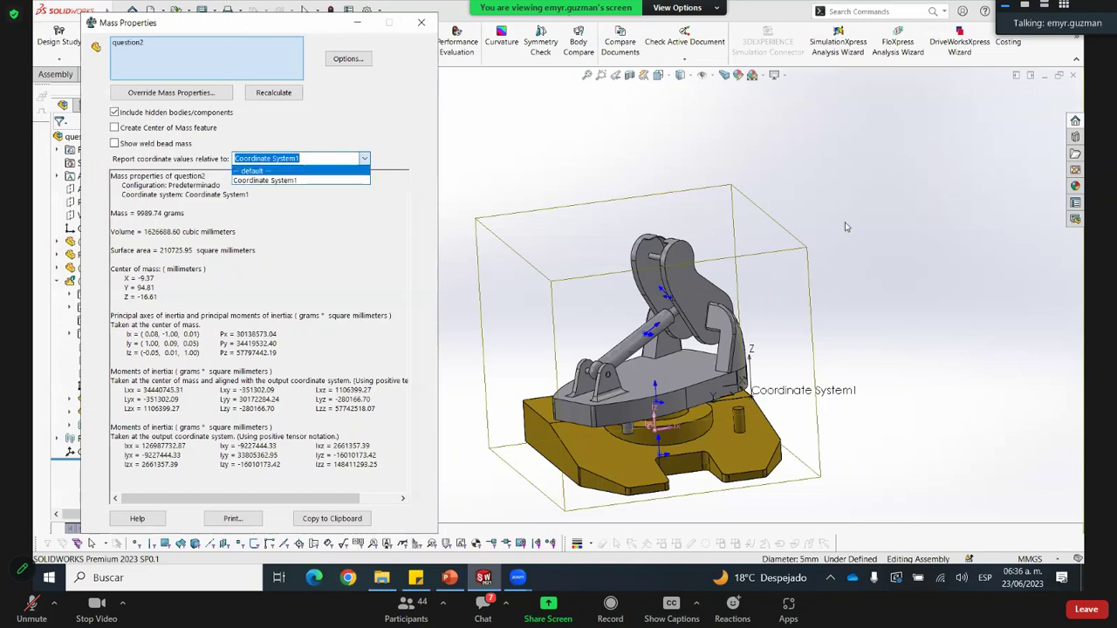
pyautogui.click(265, 180)
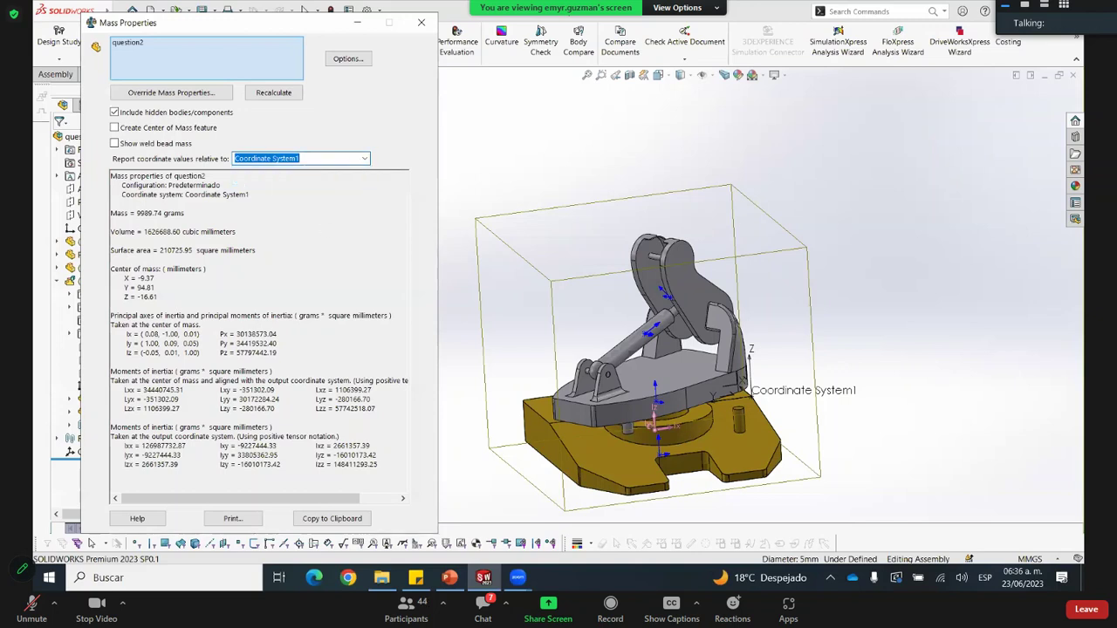
pyautogui.click(449, 578)
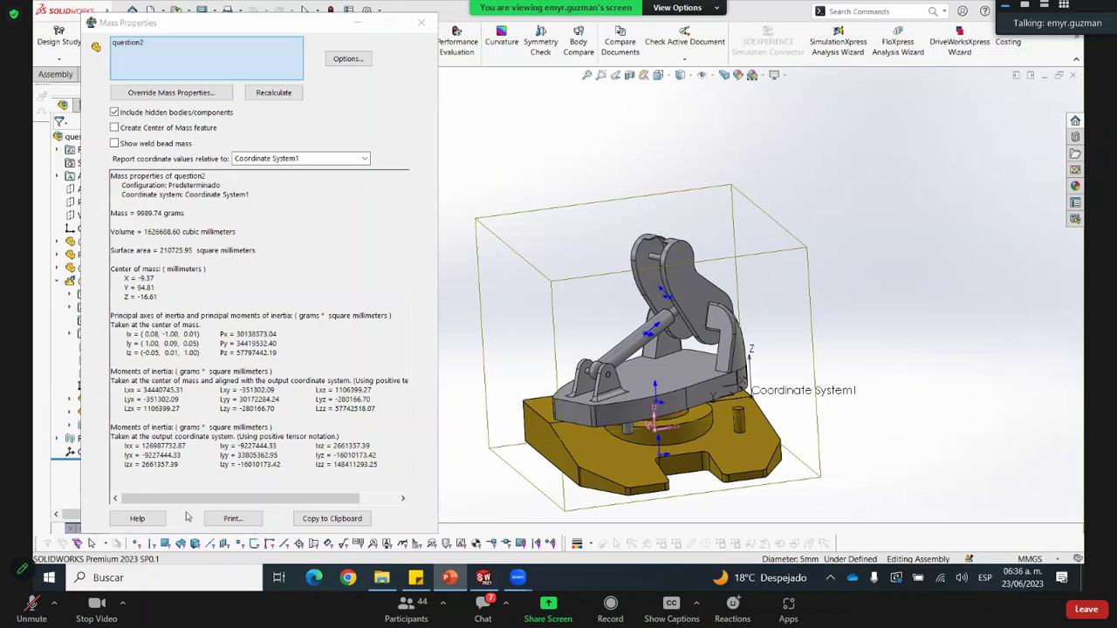
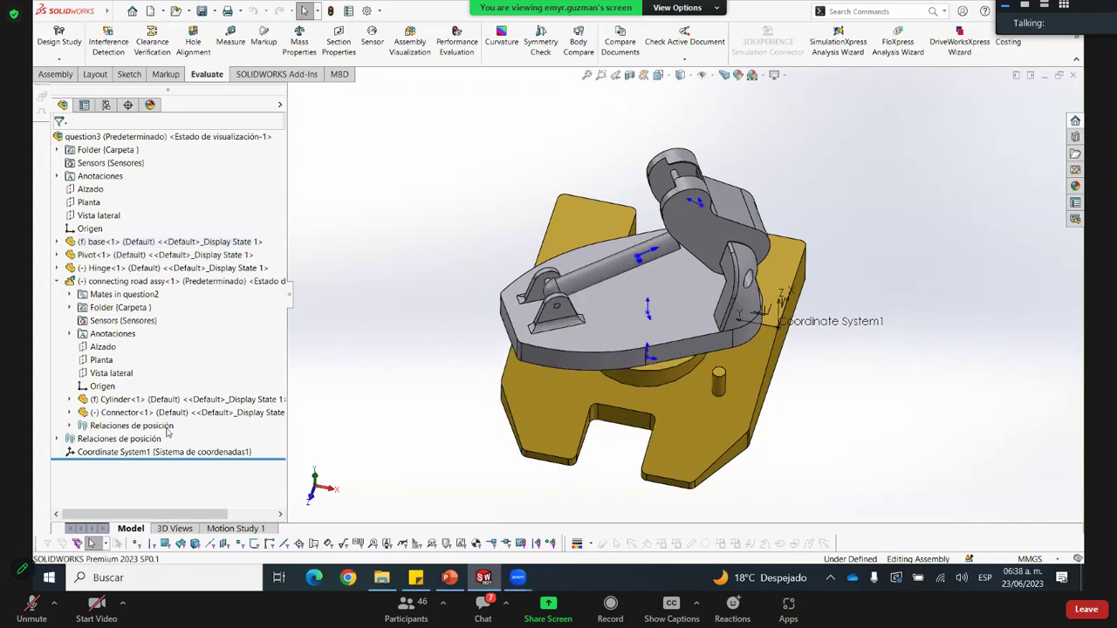
# Suppress the parallel mate between the base and the Pivot in the question3 assembly
pyautogui.click(58, 439)
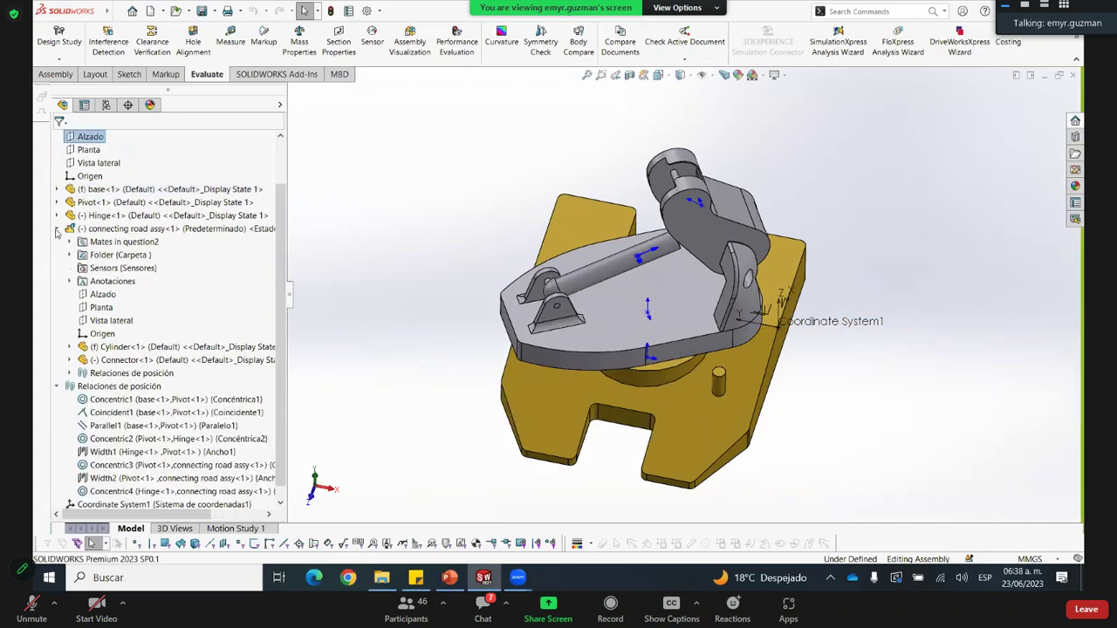
pyautogui.click(57, 228)
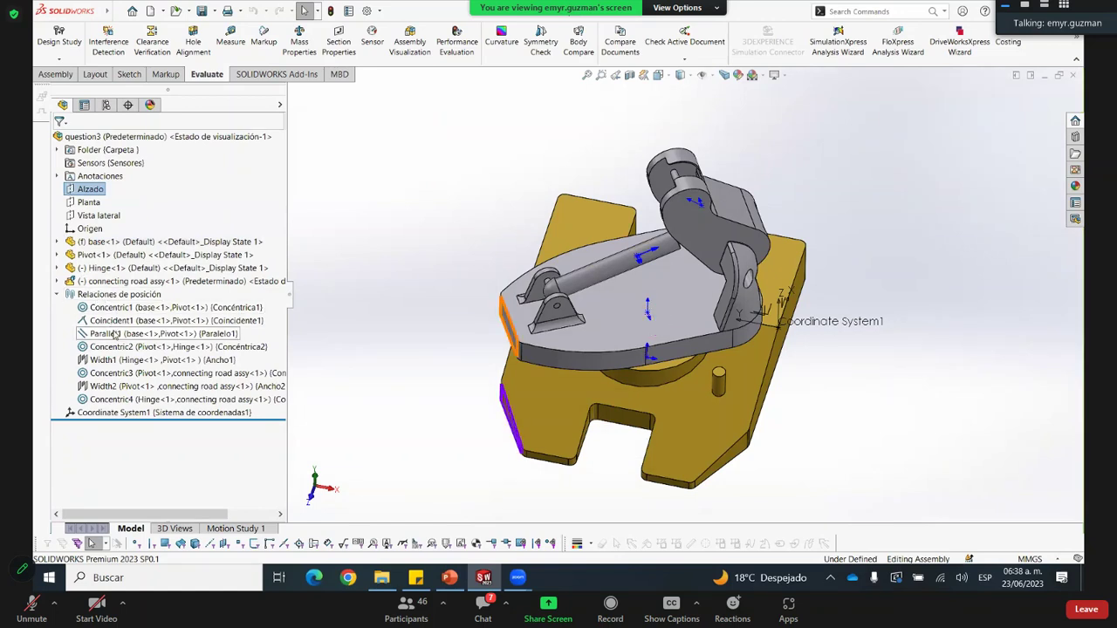
pyautogui.moveTo(113, 336)
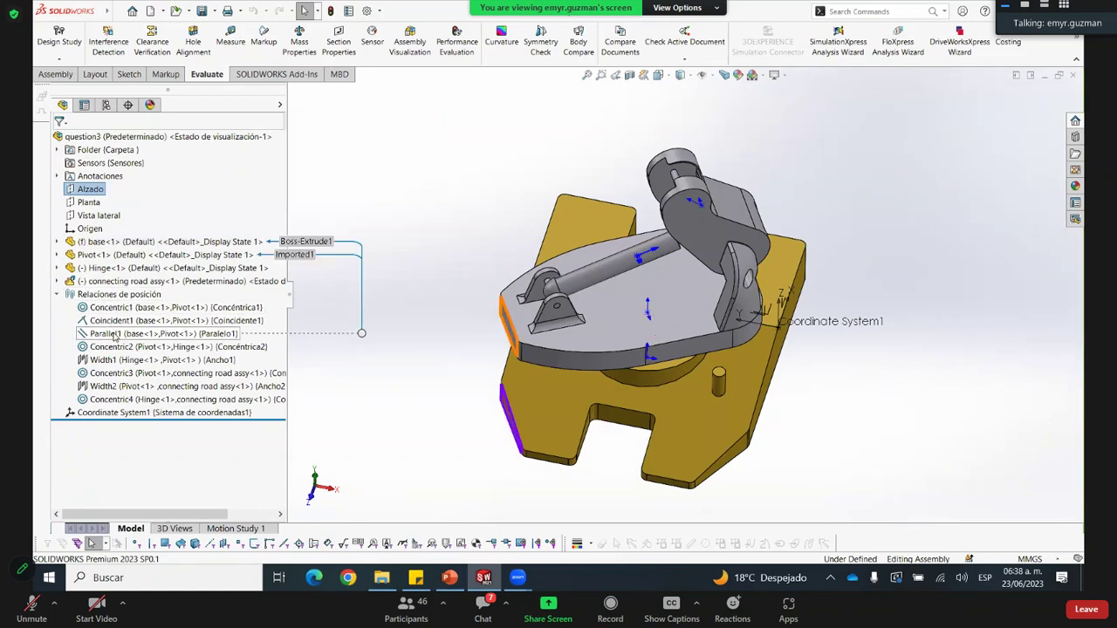
pyautogui.rightClick(114, 336)
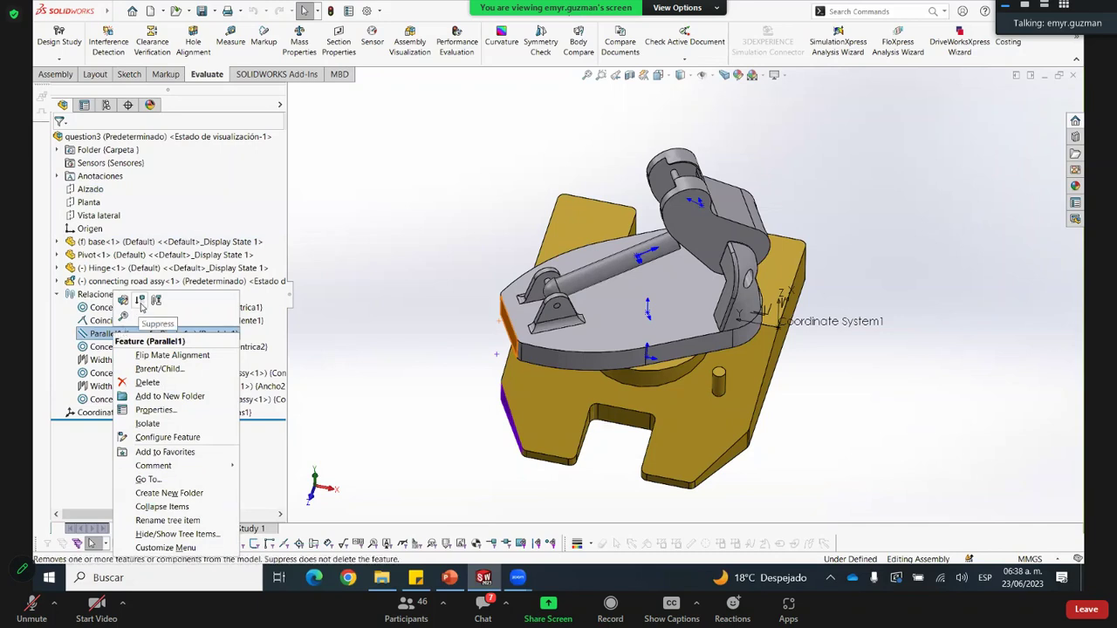
pyautogui.click(140, 302)
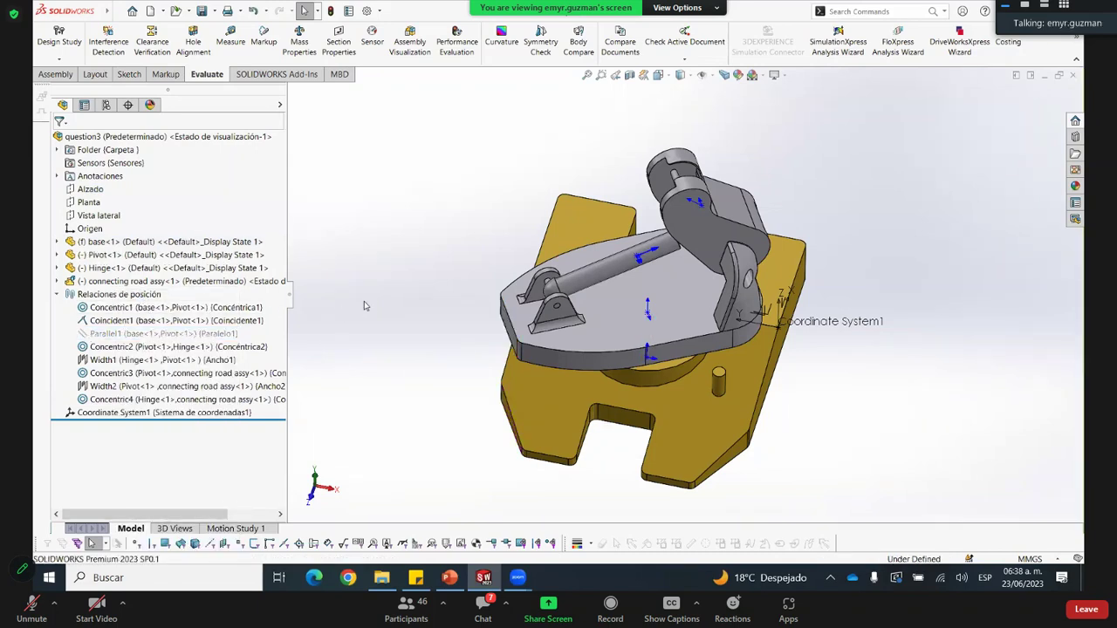
# Rotate the Pivot freely on the base to test the movement of the question3 assembly
pyautogui.moveTo(517, 317); pyautogui.dragTo(775, 290)
pyautogui.scroll(-2, 607, 253)
pyautogui.moveTo(546, 271); pyautogui.dragTo(570, 233, button='middle')
pyautogui.scroll(1, 564, 228)
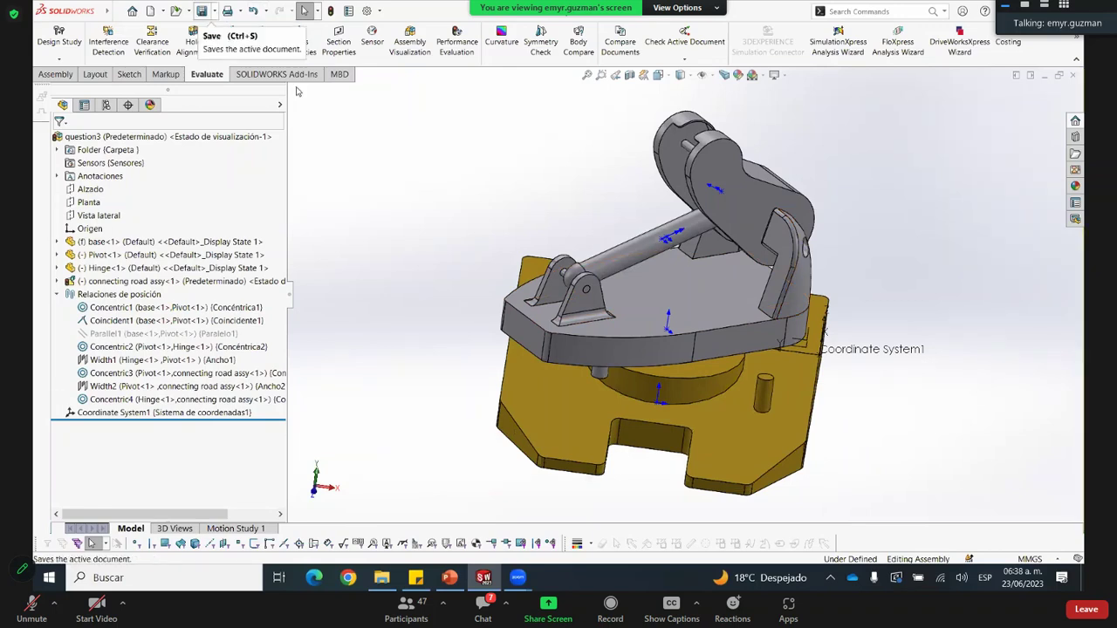
# Open the question2 assembly from the CSWP Segment 3 Practice Exam Parts folder
pyautogui.click(214, 12)
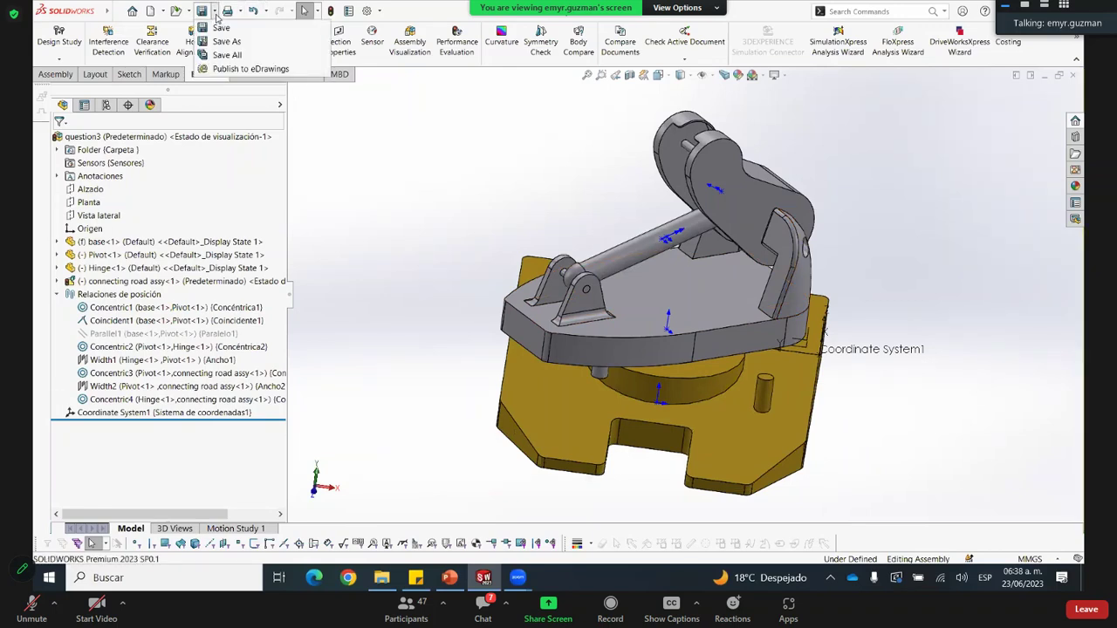
pyautogui.click(185, 12)
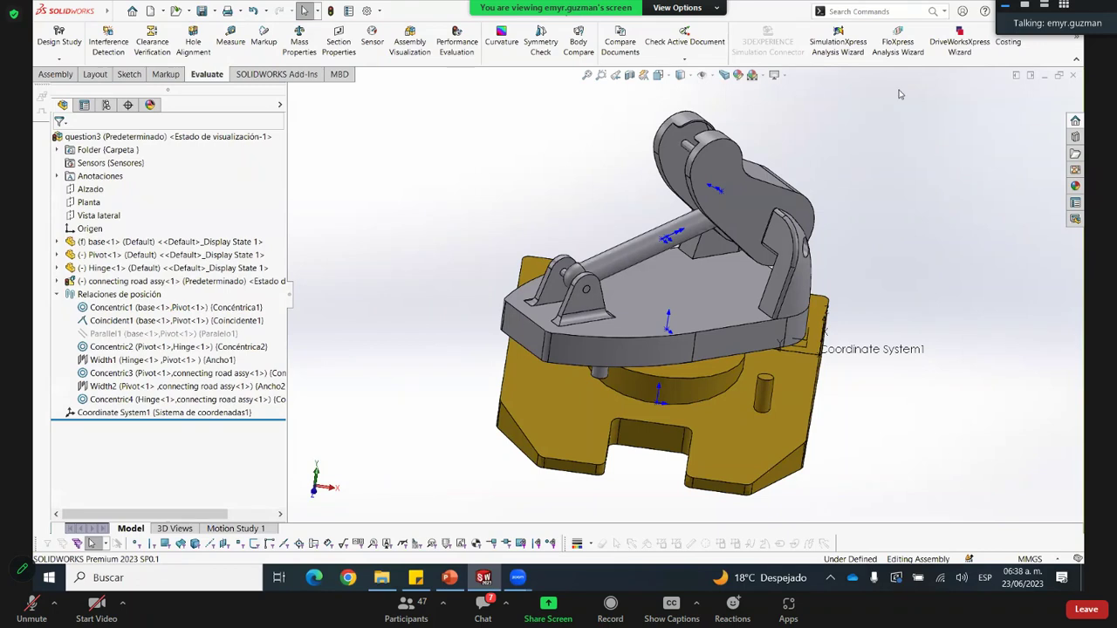
pyautogui.click(173, 11)
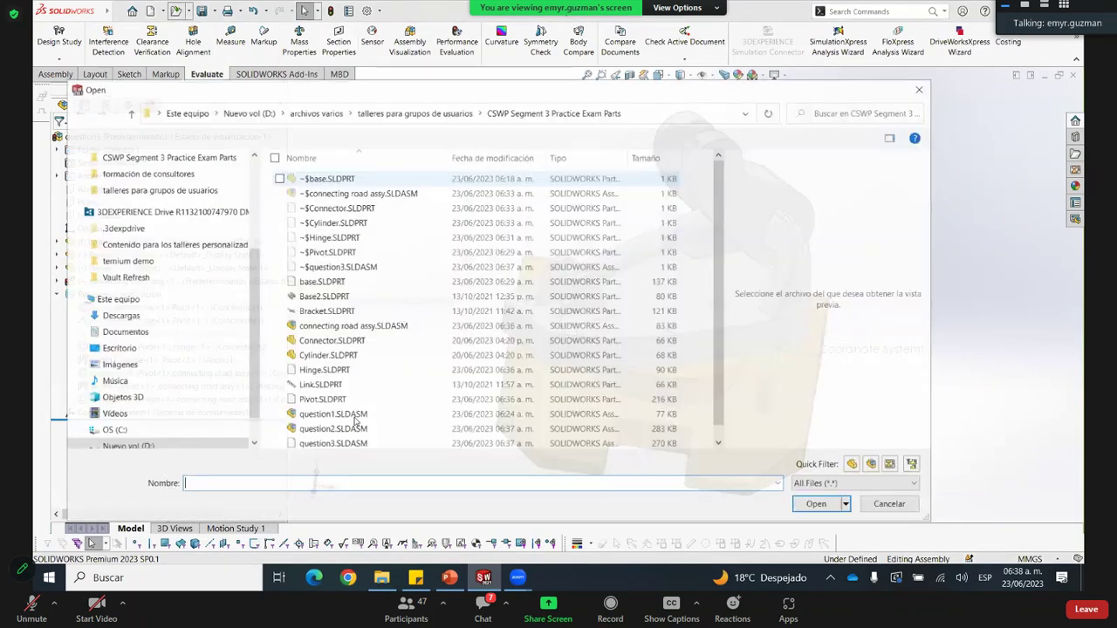
pyautogui.click(330, 412)
pyautogui.click(817, 504)
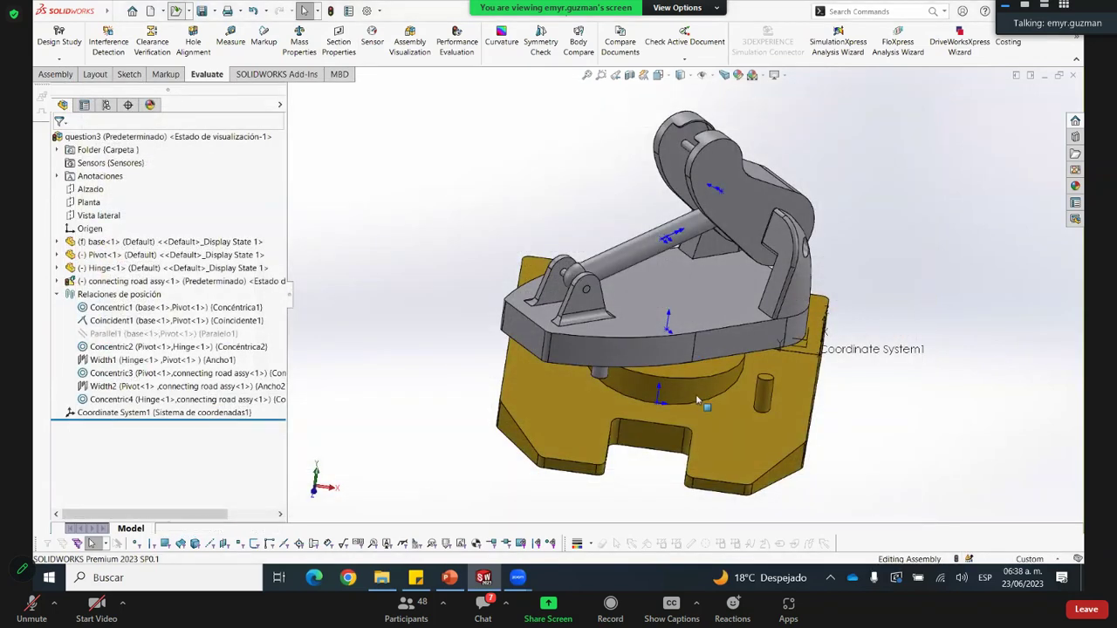
# Try to add a 60-degree angle mate between the Hinge's narrow edge face and the Pivot's upper flat face
pyautogui.click(56, 74)
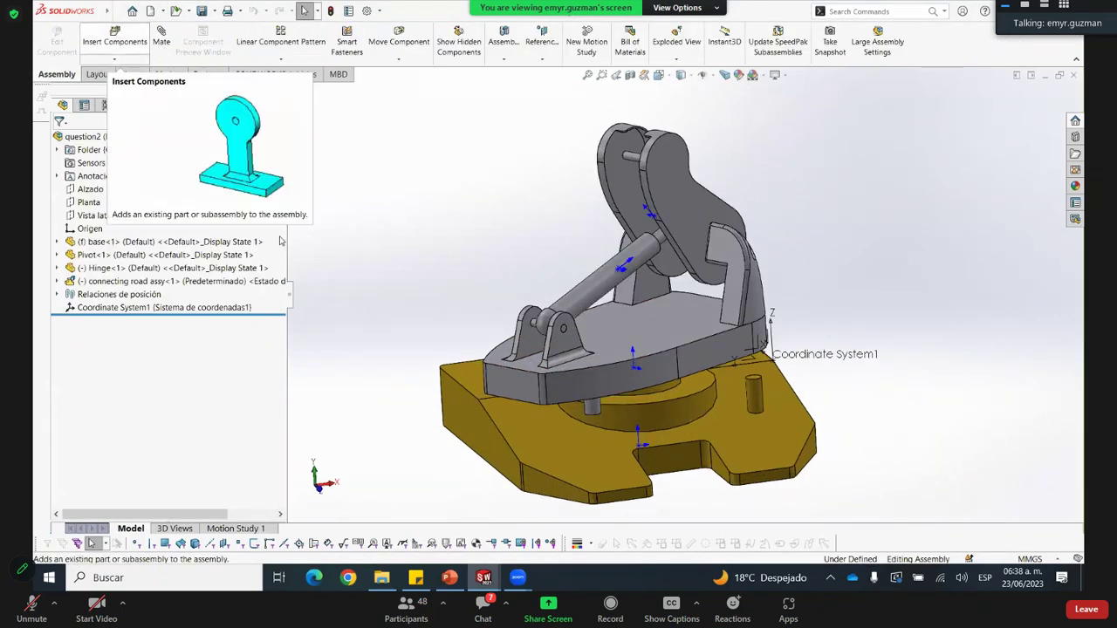
pyautogui.click(161, 42)
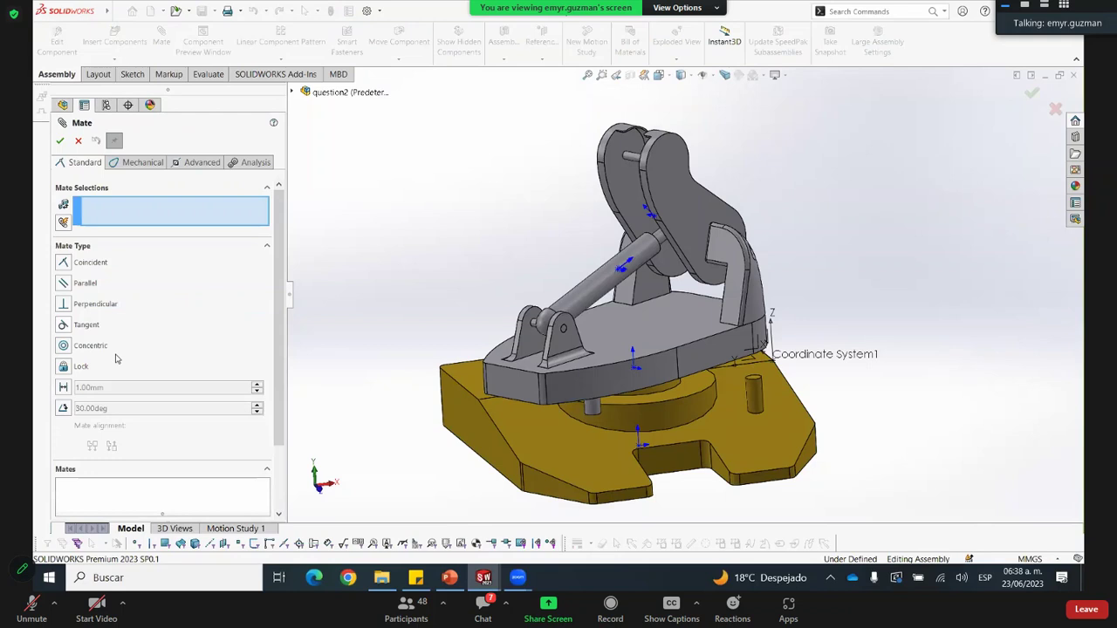
pyautogui.click(63, 409)
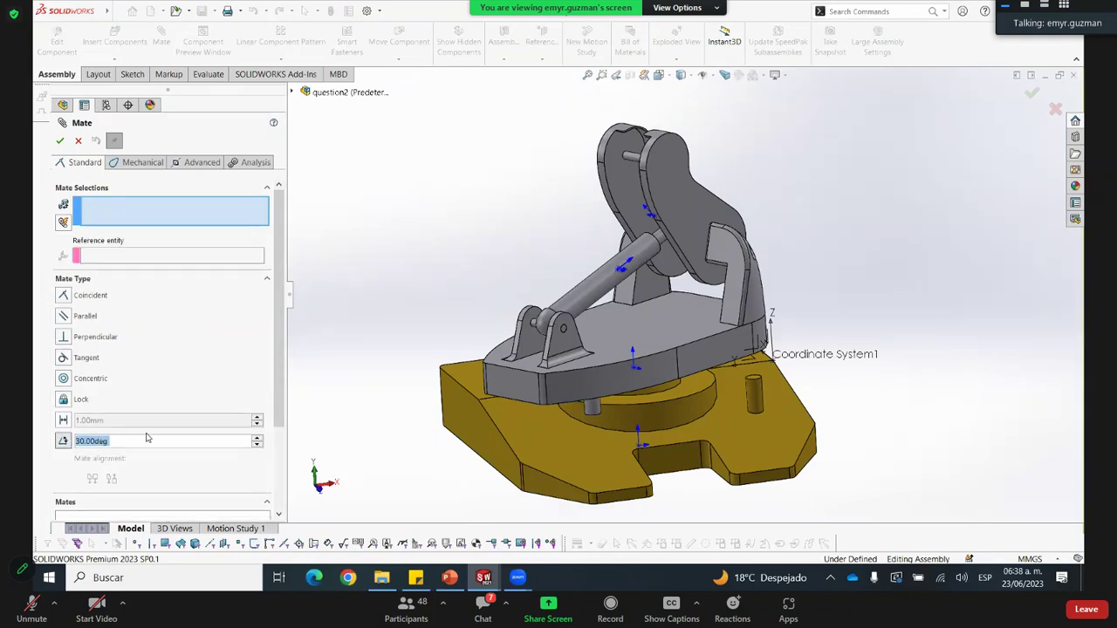
pyautogui.write('60')
pyautogui.press('Return')
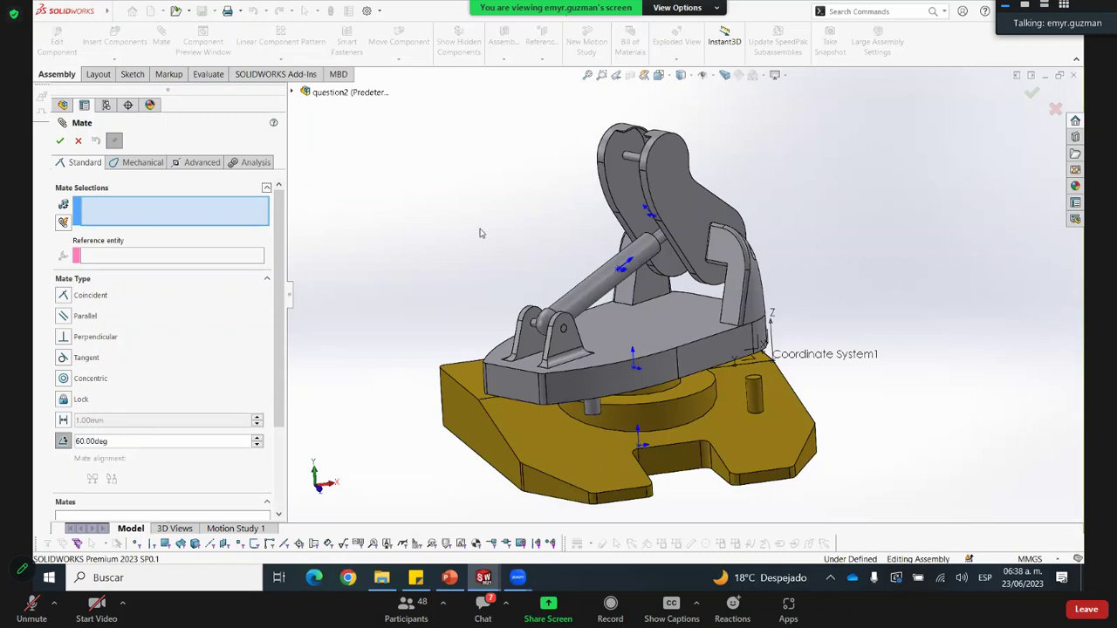
pyautogui.scroll(-3, 662, 328)
pyautogui.scroll(2, 668, 330)
pyautogui.moveTo(660, 323); pyautogui.dragTo(632, 204, button='middle')
pyautogui.click(615, 201)
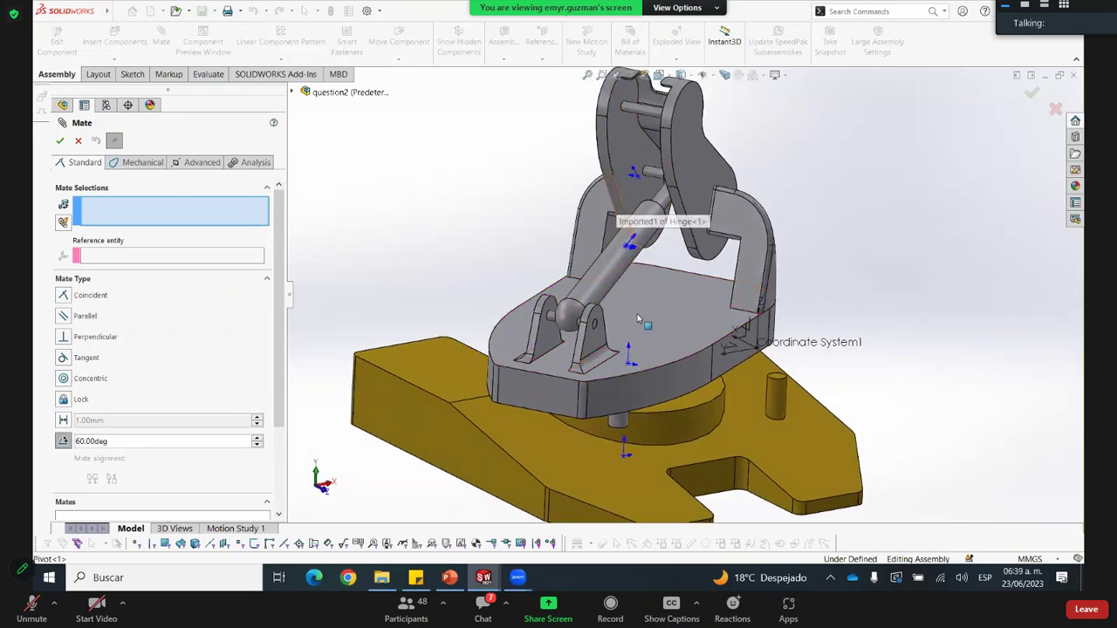
pyautogui.click(638, 319)
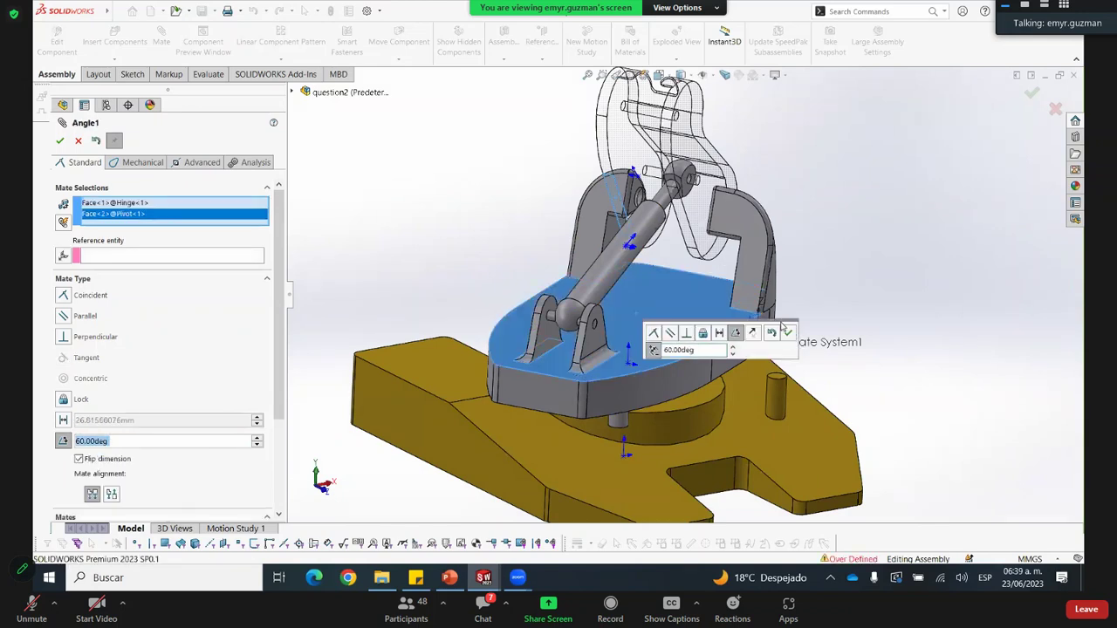
pyautogui.click(786, 332)
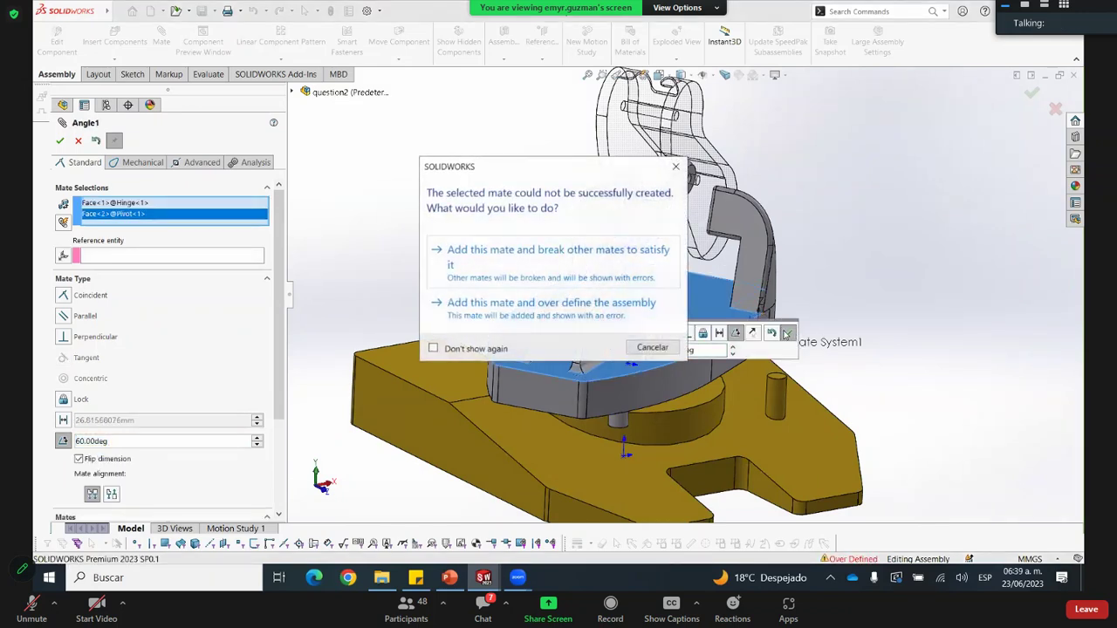
pyautogui.click(651, 348)
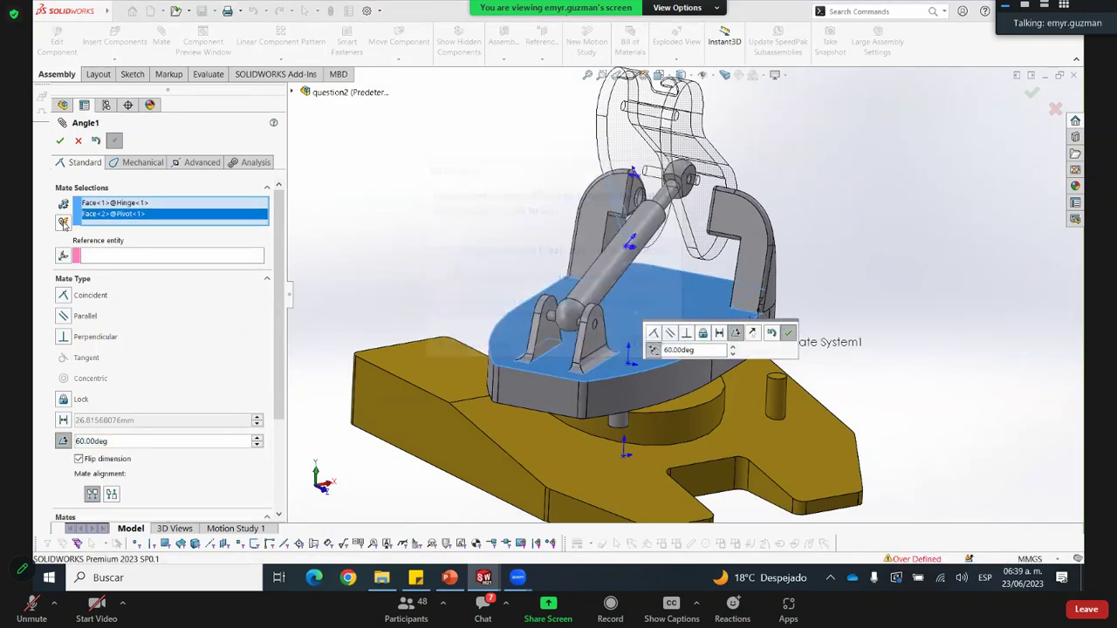
pyautogui.click(78, 140)
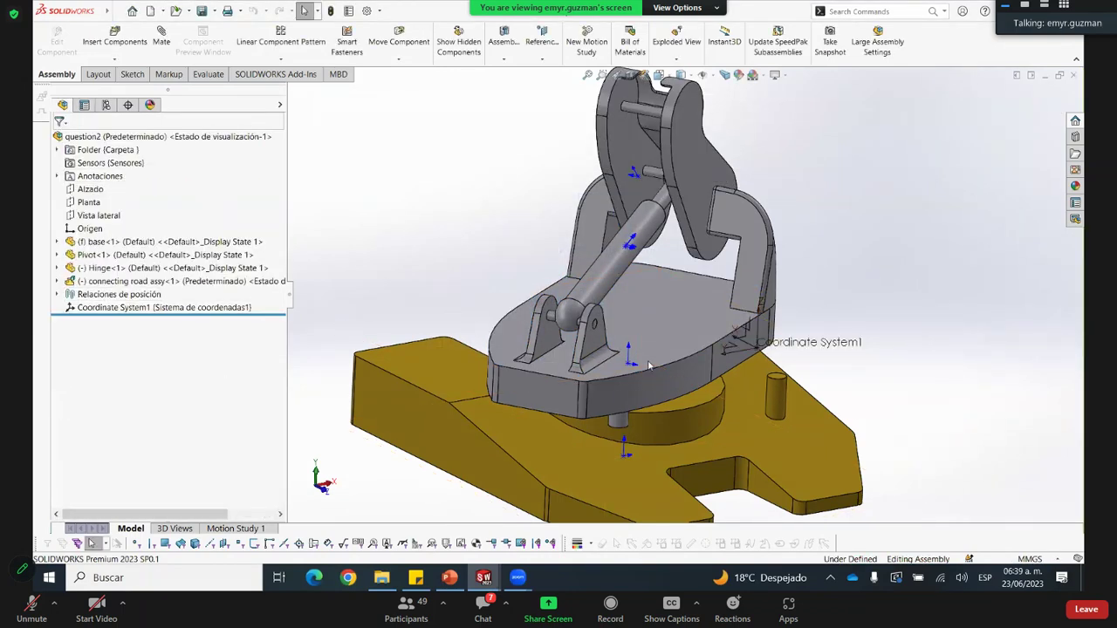
# Expand question2's mates and swing the Hinge slightly upward about its pivot axis
pyautogui.click(57, 294)
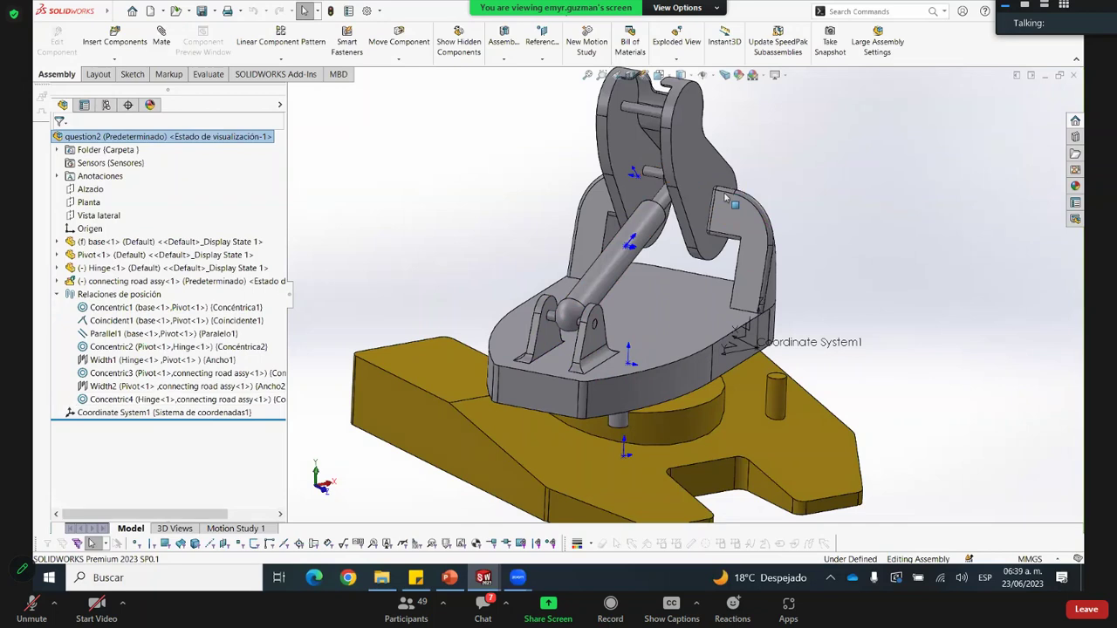
pyautogui.press('f')
pyautogui.moveTo(641, 194); pyautogui.dragTo(595, 191, button='middle')
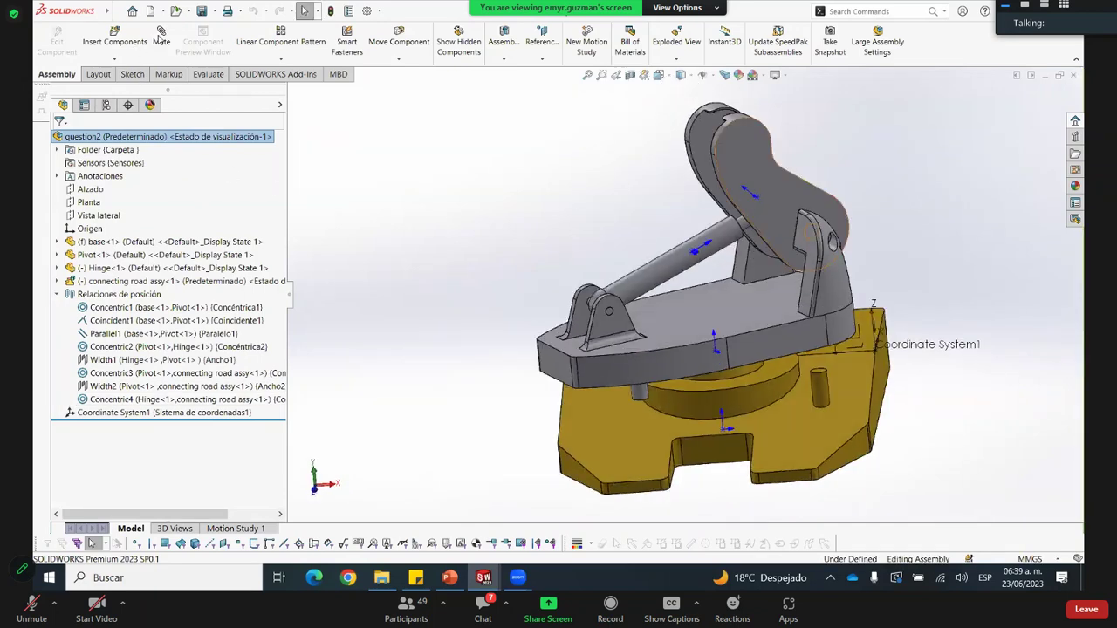
pyautogui.moveTo(744, 147)
pyautogui.mouseDown()
pyautogui.moveTo(717, 167)
pyautogui.moveTo(750, 139)
pyautogui.mouseUp()
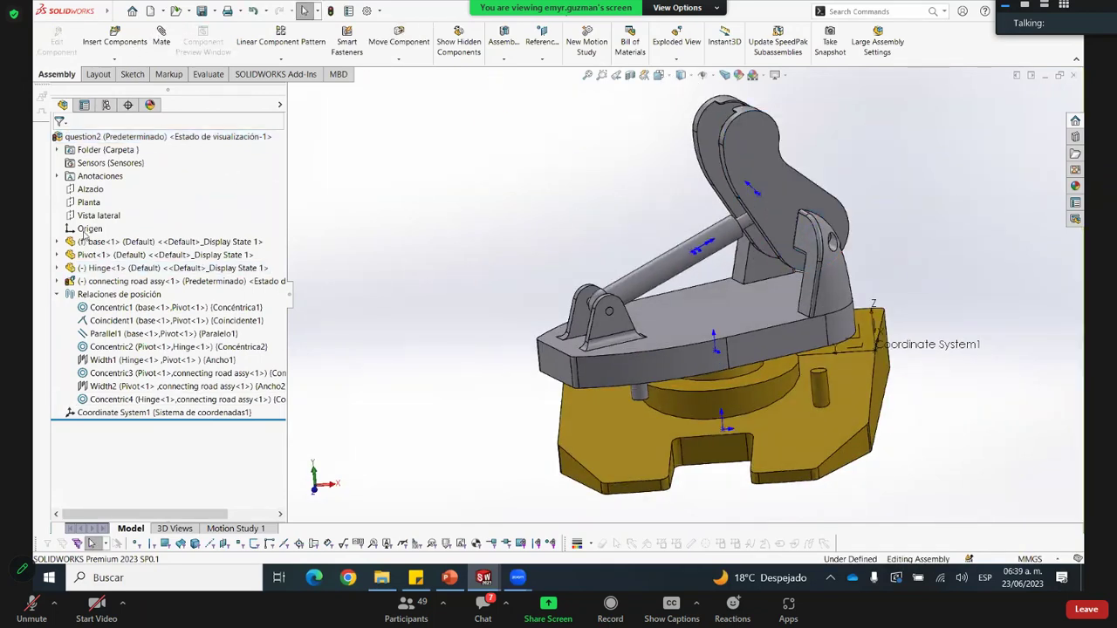
# Add a 60-degree angle mate between the Hinge's straight narrow edge face and the Pivot's upper flat face
pyautogui.click(162, 41)
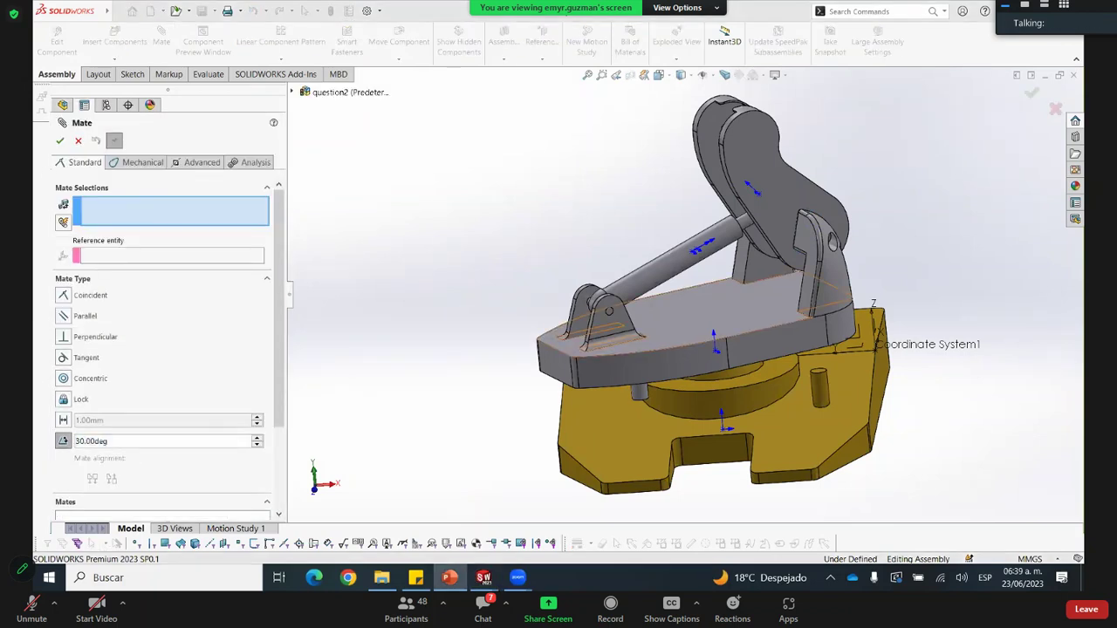
pyautogui.click(161, 442)
pyautogui.write('60')
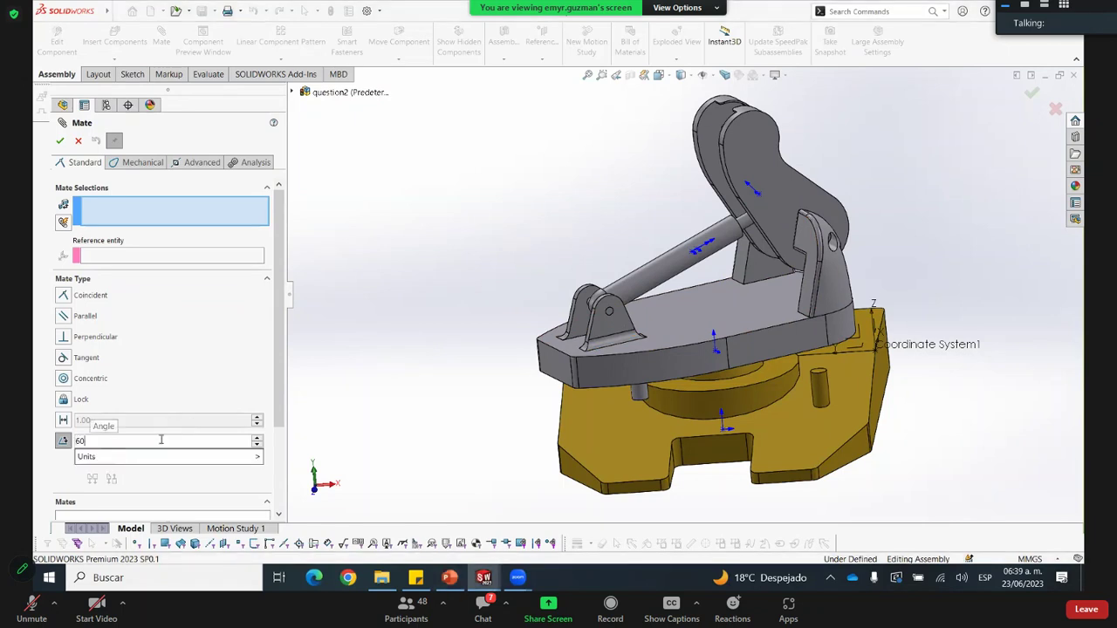
pyautogui.press('Return')
pyautogui.scroll(-3, 768, 275)
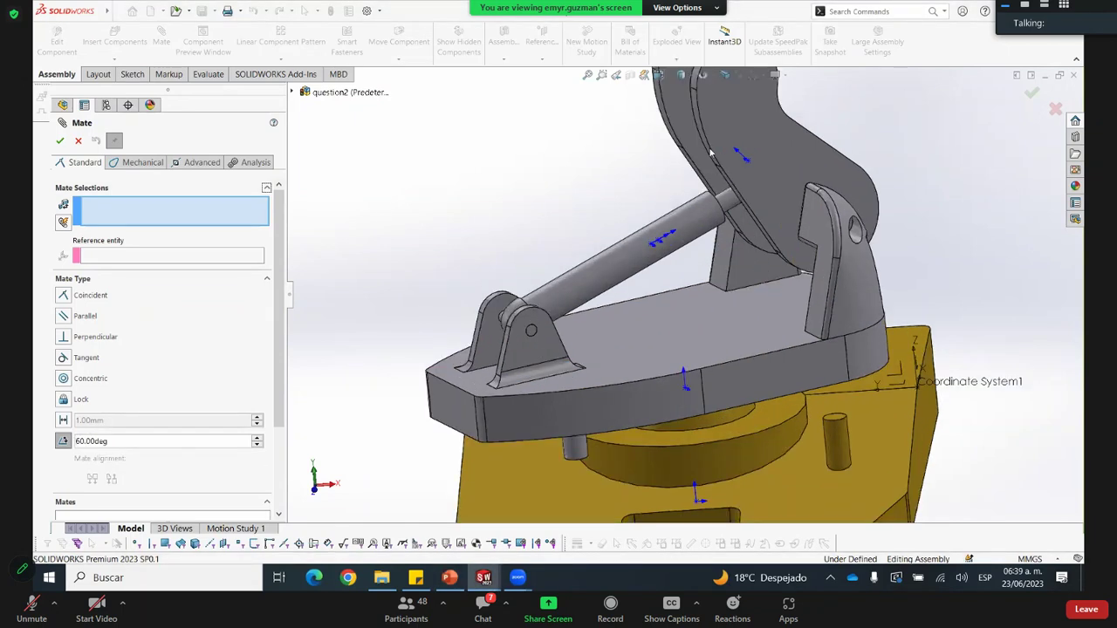
pyautogui.moveTo(731, 148); pyautogui.dragTo(756, 318, button='middle')
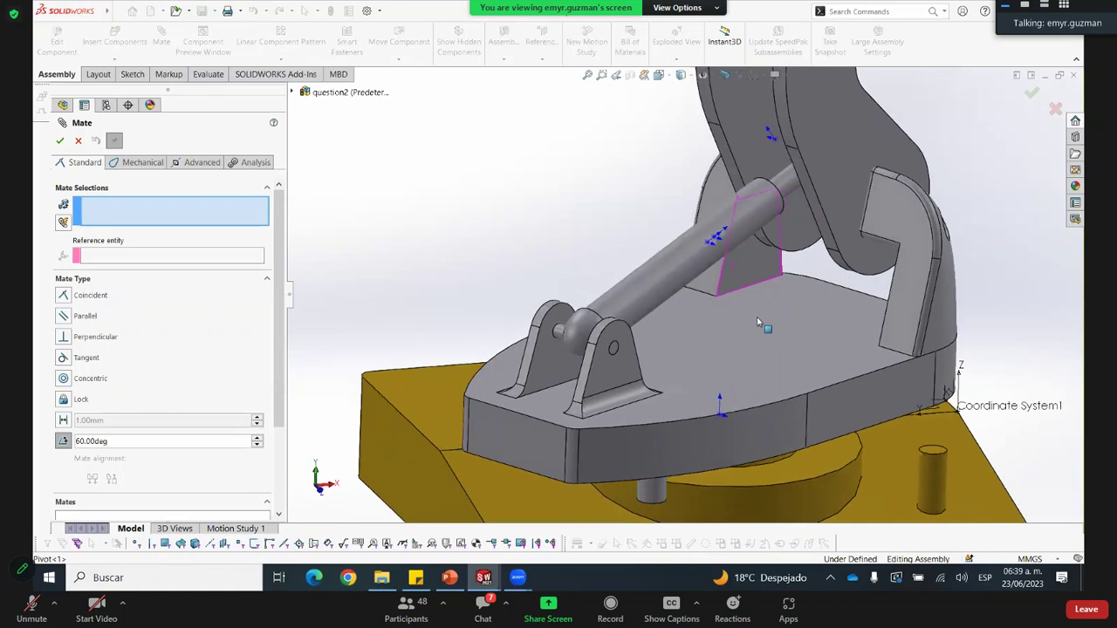
pyautogui.click(729, 159)
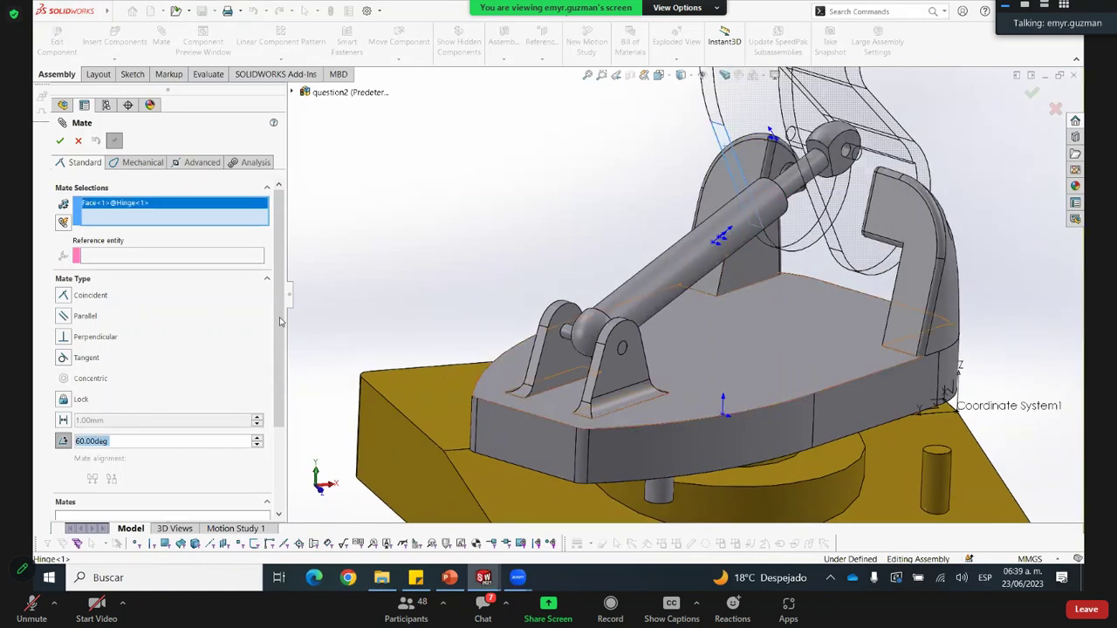
pyautogui.scroll(-3, 114, 374)
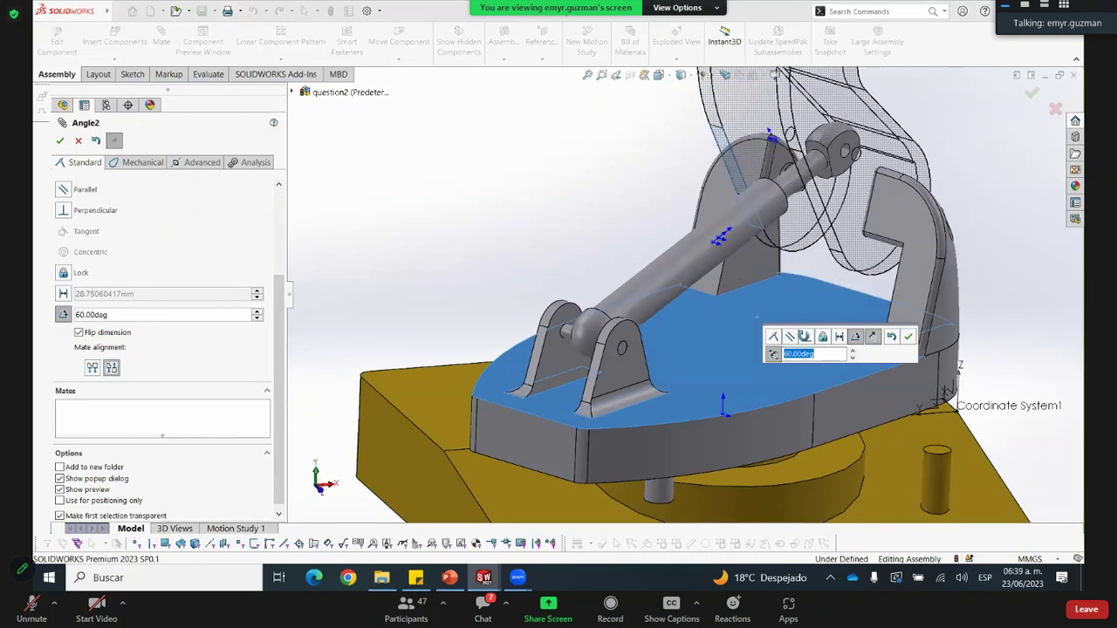
pyautogui.press('Return')
pyautogui.press('Return')
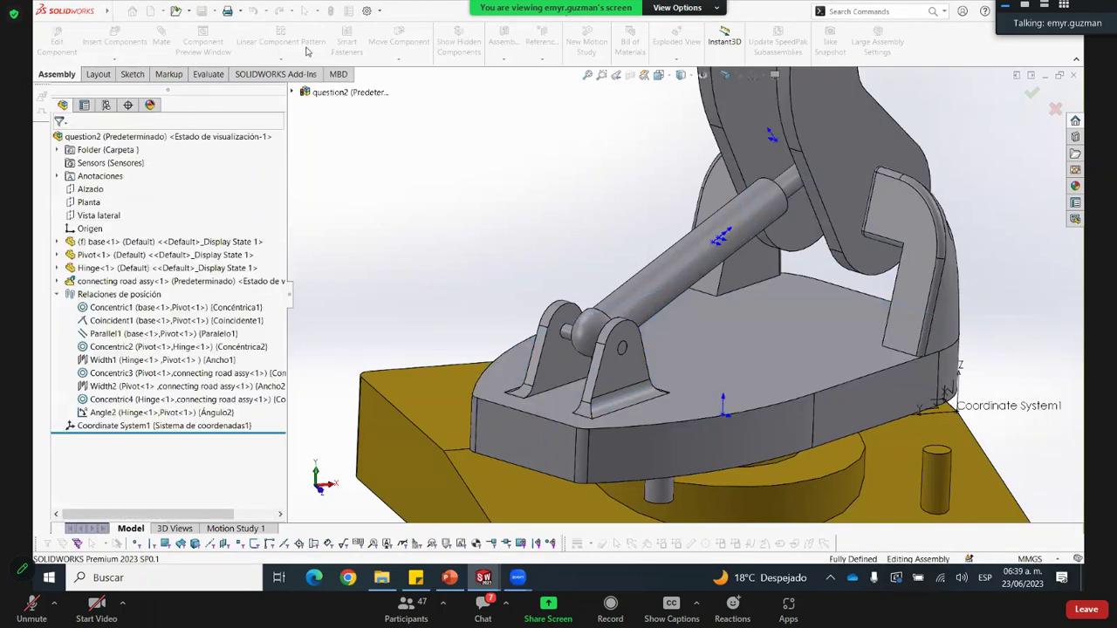
# Evaluate the mass properties of question2 relative to Coordinate System1 and highlight the center of mass coordinates
pyautogui.press('f')
pyautogui.click(208, 74)
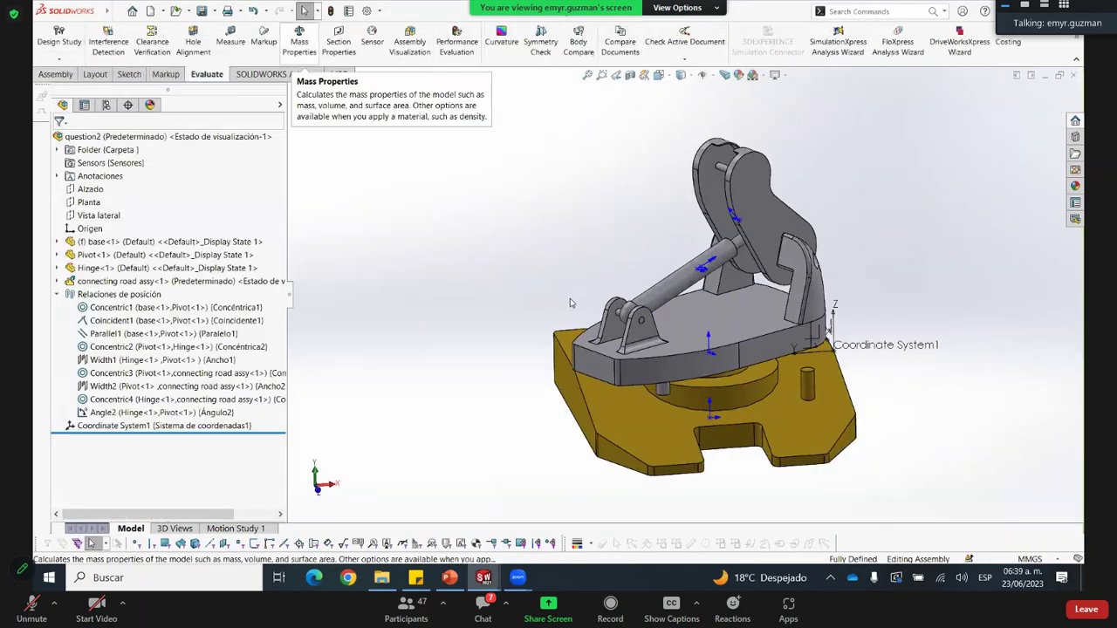
pyautogui.press('Return')
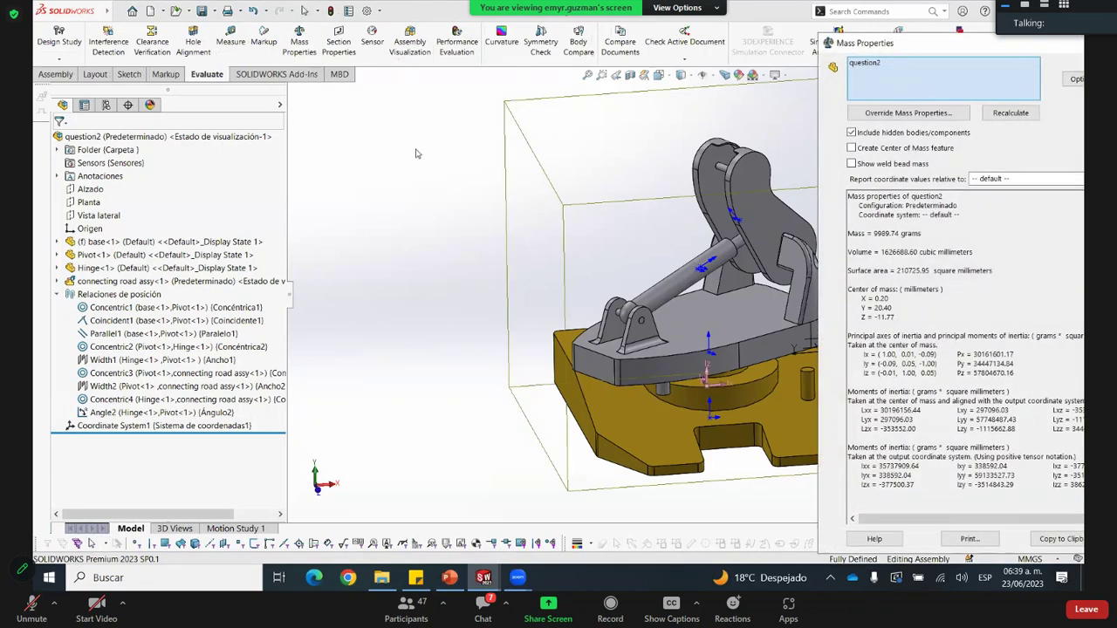
pyautogui.moveTo(978, 42); pyautogui.dragTo(279, 12)
pyautogui.click(387, 149)
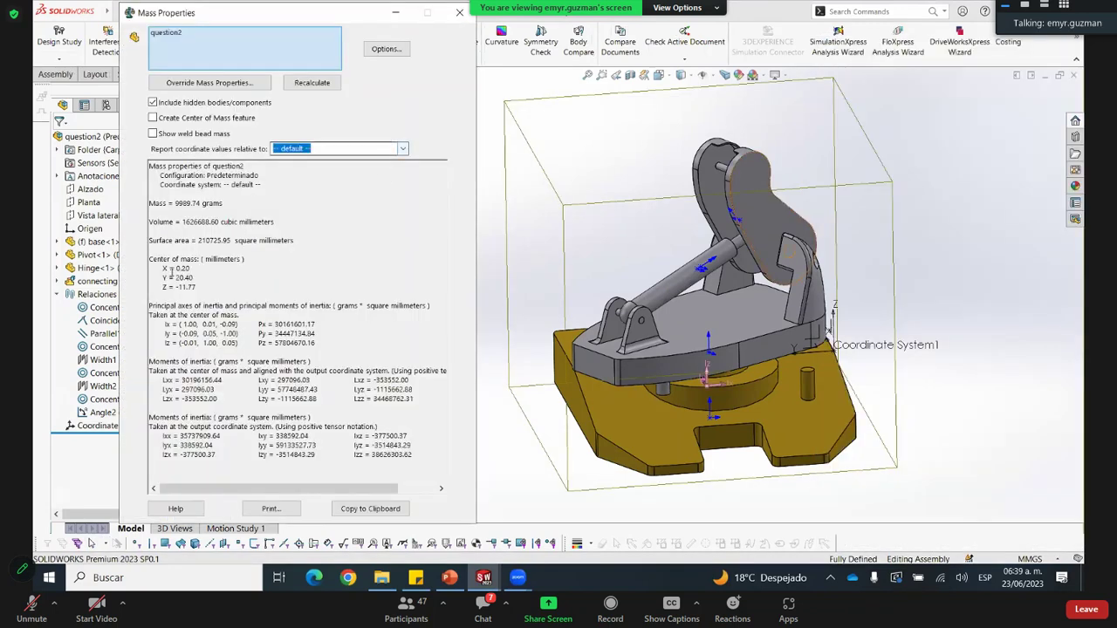
pyautogui.click(303, 170)
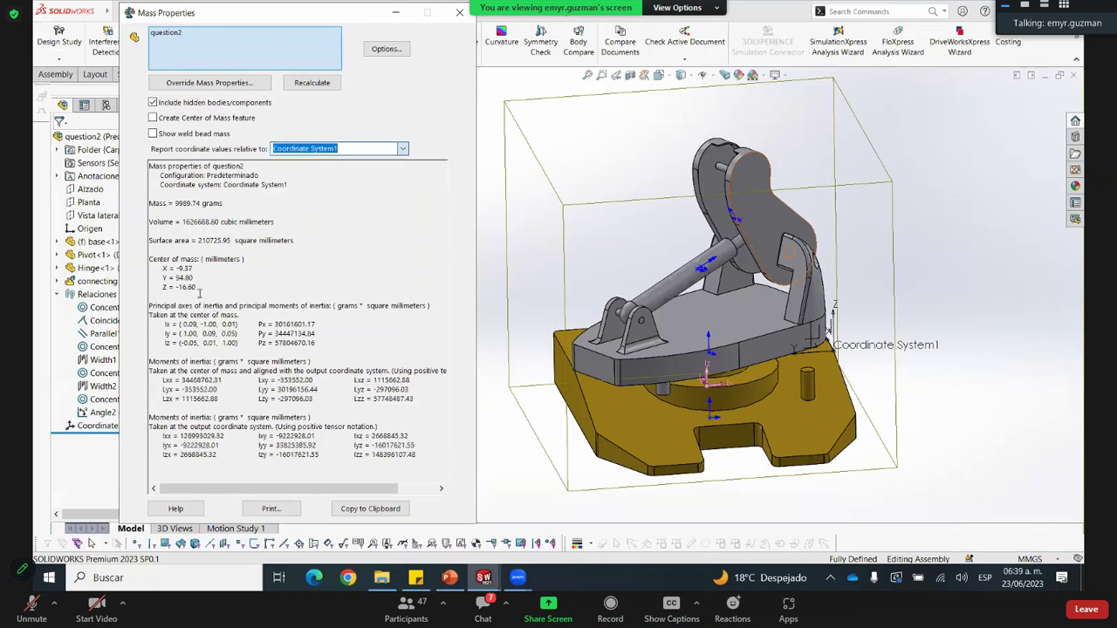
pyautogui.moveTo(169, 269); pyautogui.dragTo(200, 293)
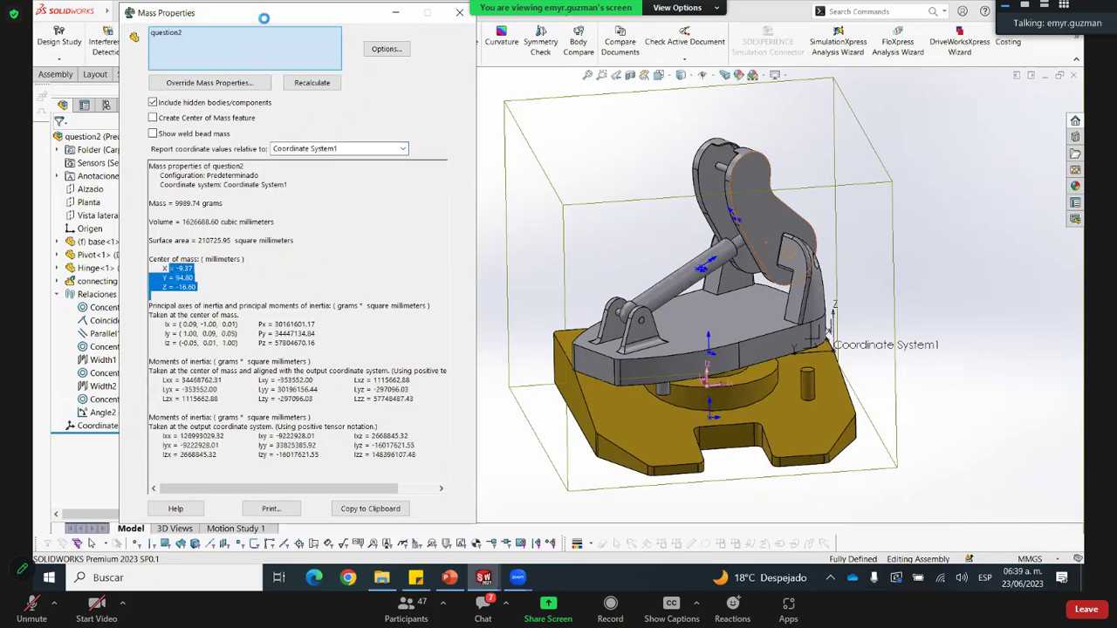
pyautogui.moveTo(268, 13); pyautogui.dragTo(218, 78)
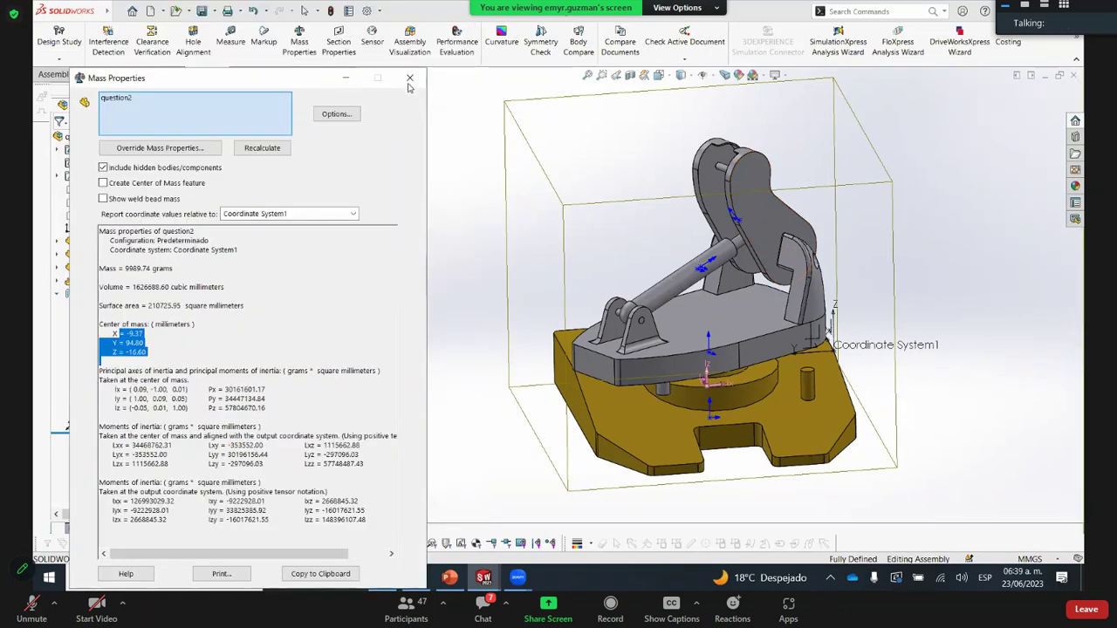
# Close the mass properties and save question2 together with its modified connecting road assembly
pyautogui.press('Escape')
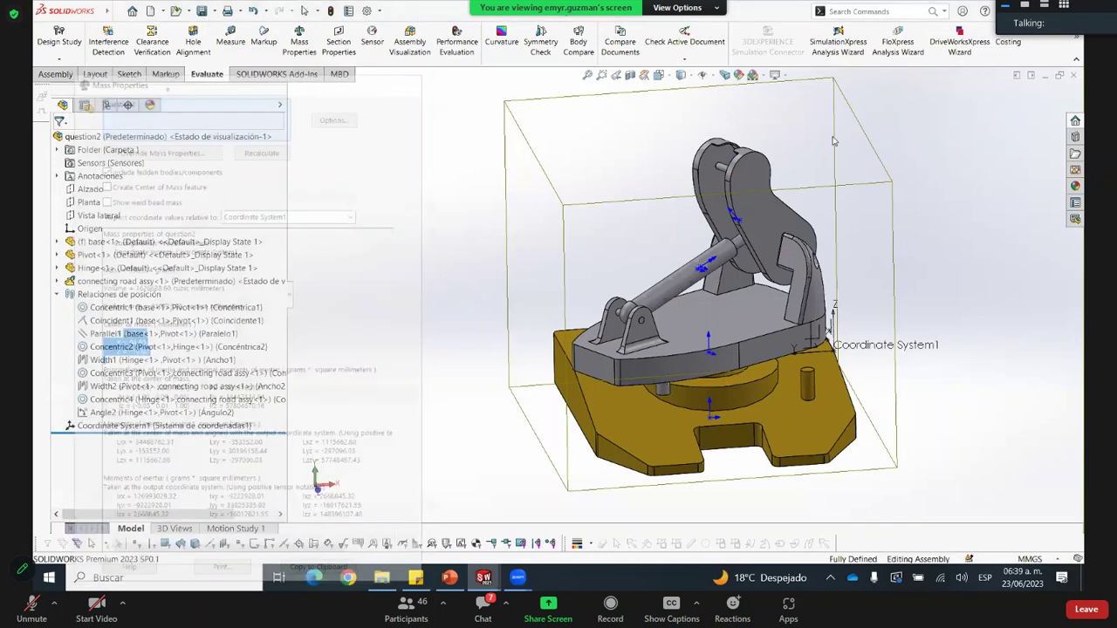
pyautogui.hotkey('ctrl', 's')
pyautogui.click(465, 241)
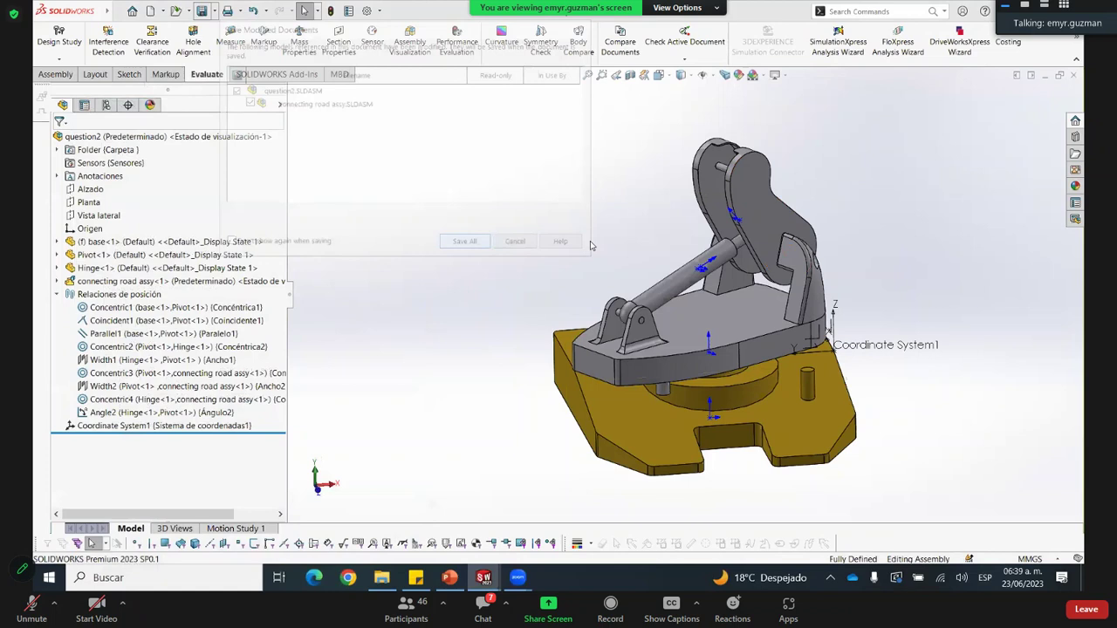
pyautogui.moveTo(724, 300); pyautogui.dragTo(712, 298, button='middle')
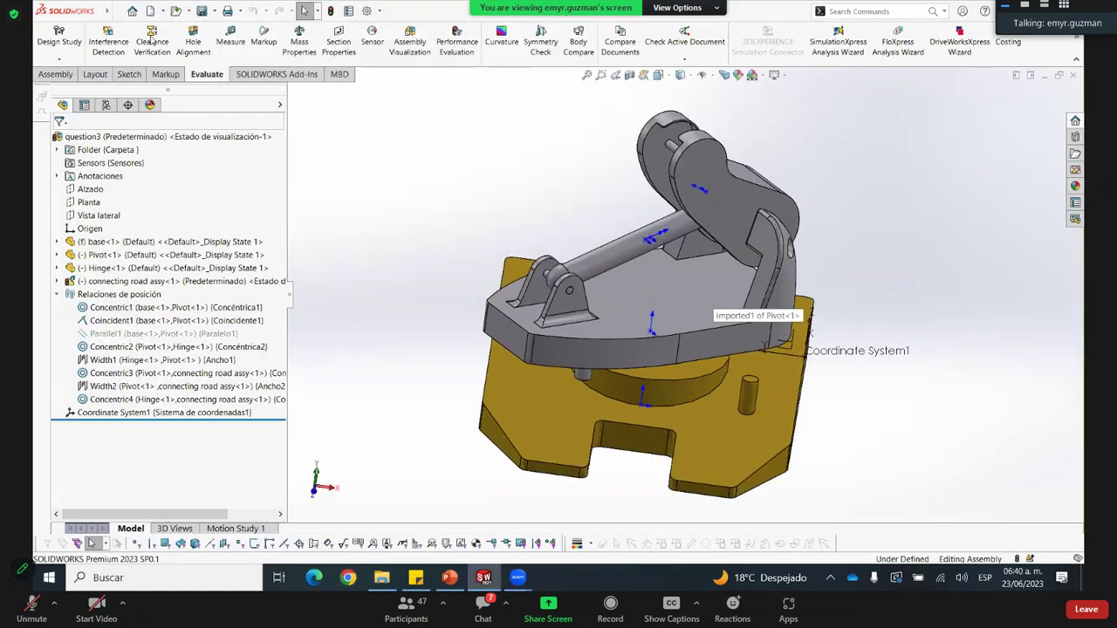
# Add a 60-degree angle mate in question3 between the Hinge face and the Pivot's upper flat face, with the mate alignment flipped
pyautogui.click(64, 407)
pyautogui.write('60')
pyautogui.press('Return')
pyautogui.moveTo(588, 266); pyautogui.dragTo(687, 346, button='middle')
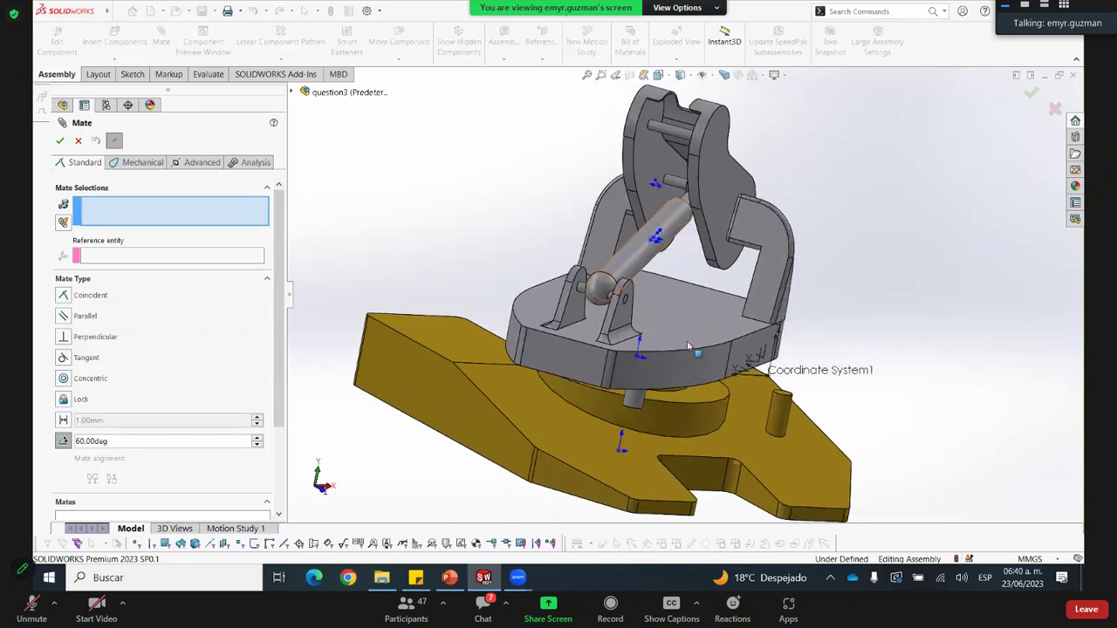
pyautogui.scroll(-1, 687, 343)
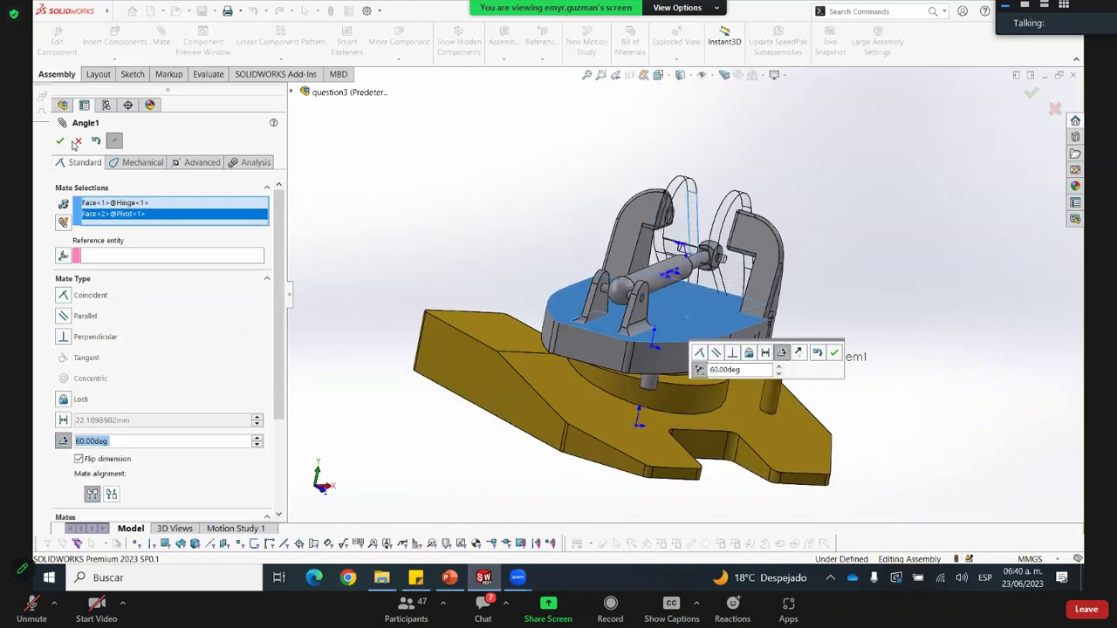
pyautogui.press('Return')
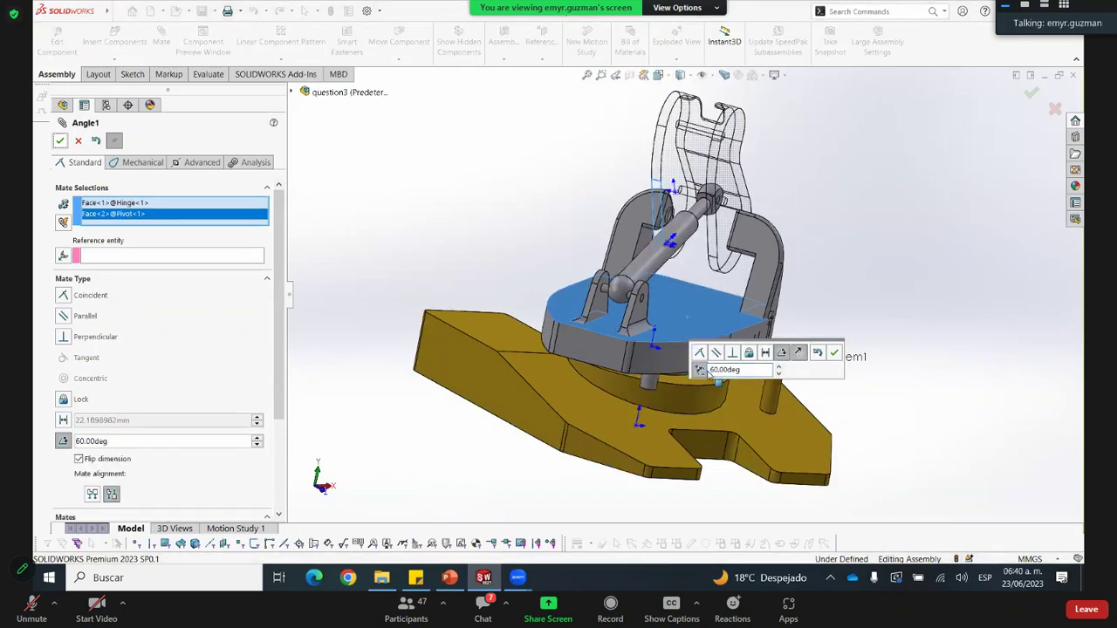
pyautogui.moveTo(641, 322); pyautogui.dragTo(667, 334, button='middle')
# Turn the Pivot freely about its vertical axis so its nose points away from the base's upright pin
pyautogui.moveTo(668, 333); pyautogui.dragTo(684, 296)
pyautogui.scroll(2, 685, 297)
pyautogui.moveTo(698, 284); pyautogui.dragTo(722, 262, button='middle')
pyautogui.scroll(2, 723, 262)
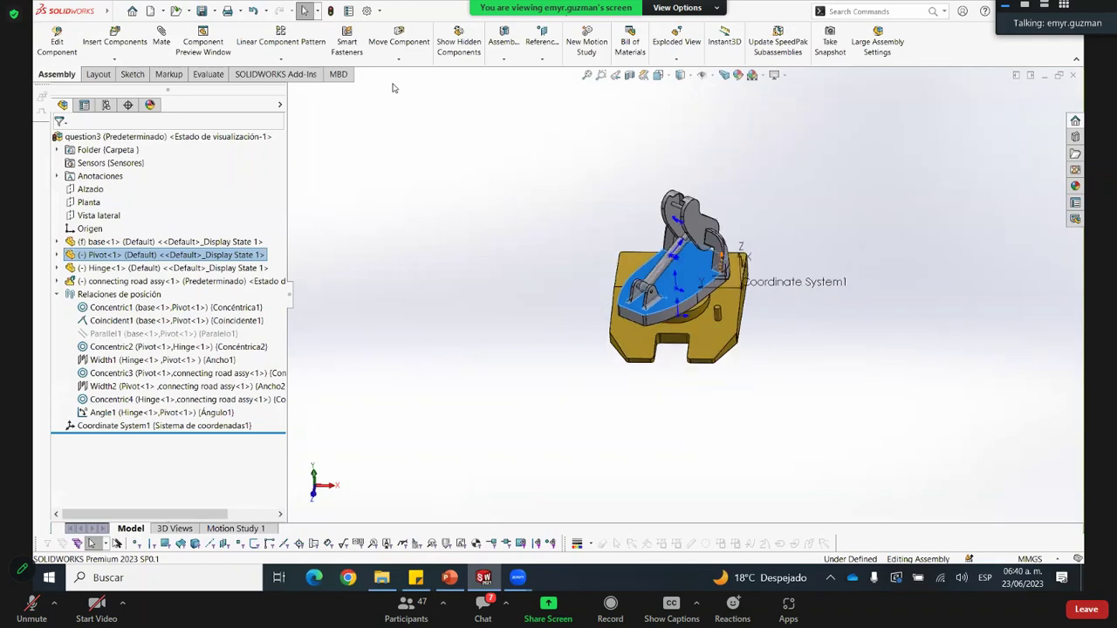
pyautogui.scroll(-2, 401, 95)
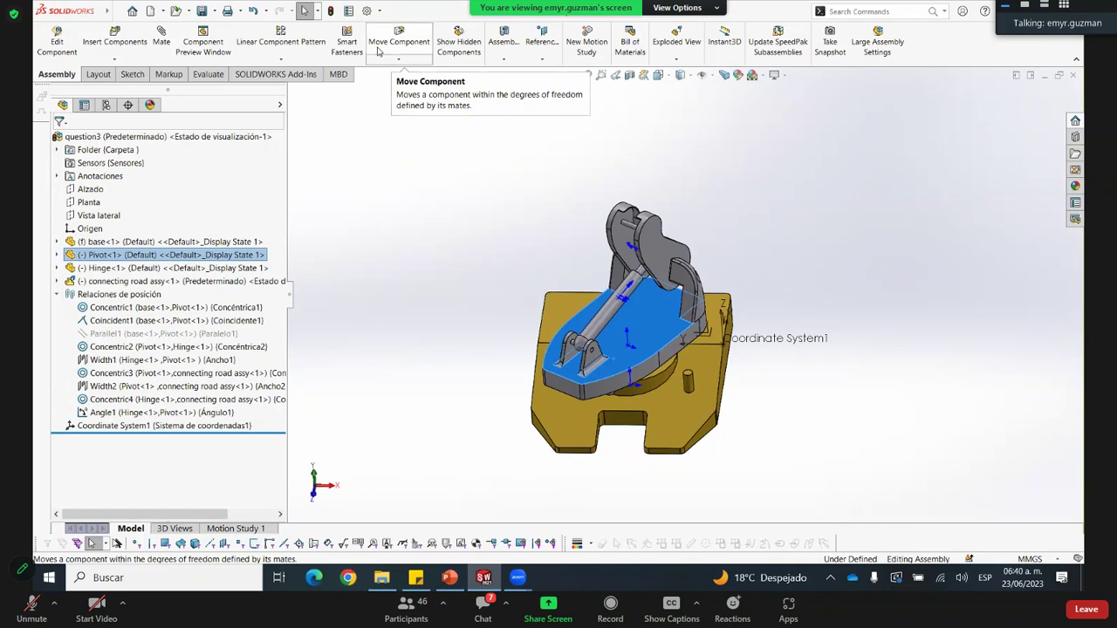
# Rotate the Pivot towards the base pin using Move Component with Collision Detection between all components and Stop at collision enabled
pyautogui.click(379, 53)
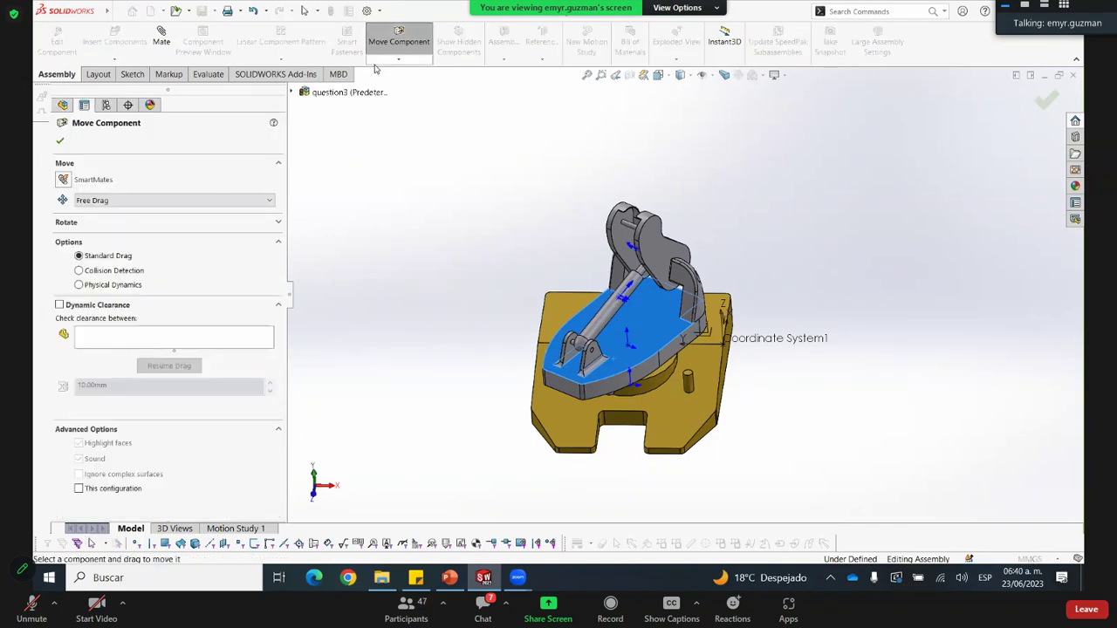
pyautogui.click(108, 273)
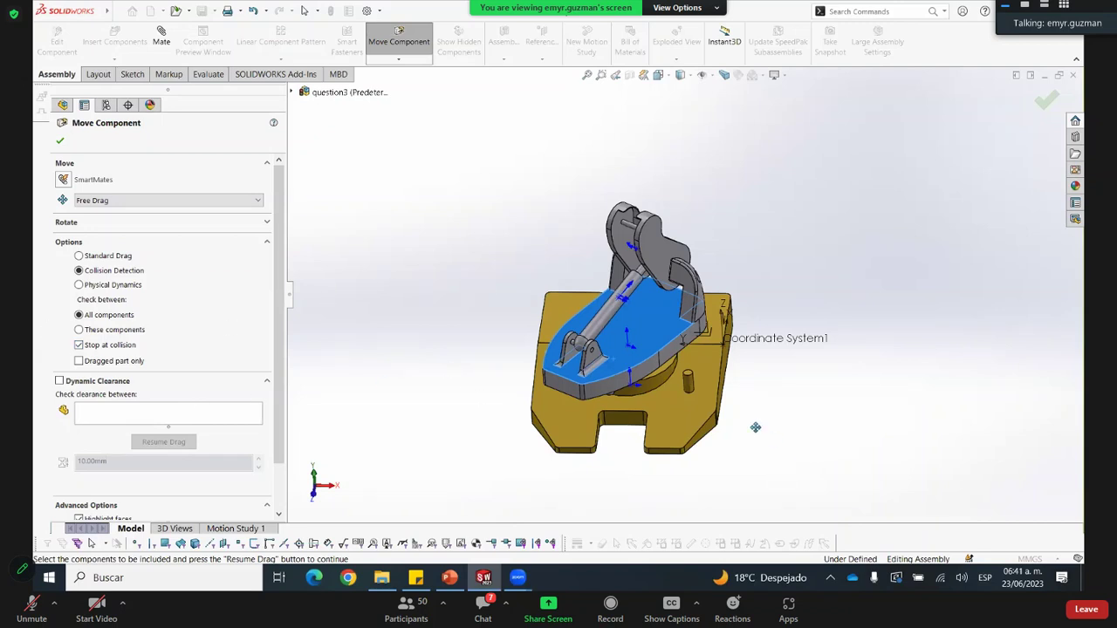
pyautogui.scroll(-1, 721, 408)
pyautogui.scroll(1, 651, 407)
pyautogui.moveTo(651, 407); pyautogui.dragTo(656, 421, button='middle')
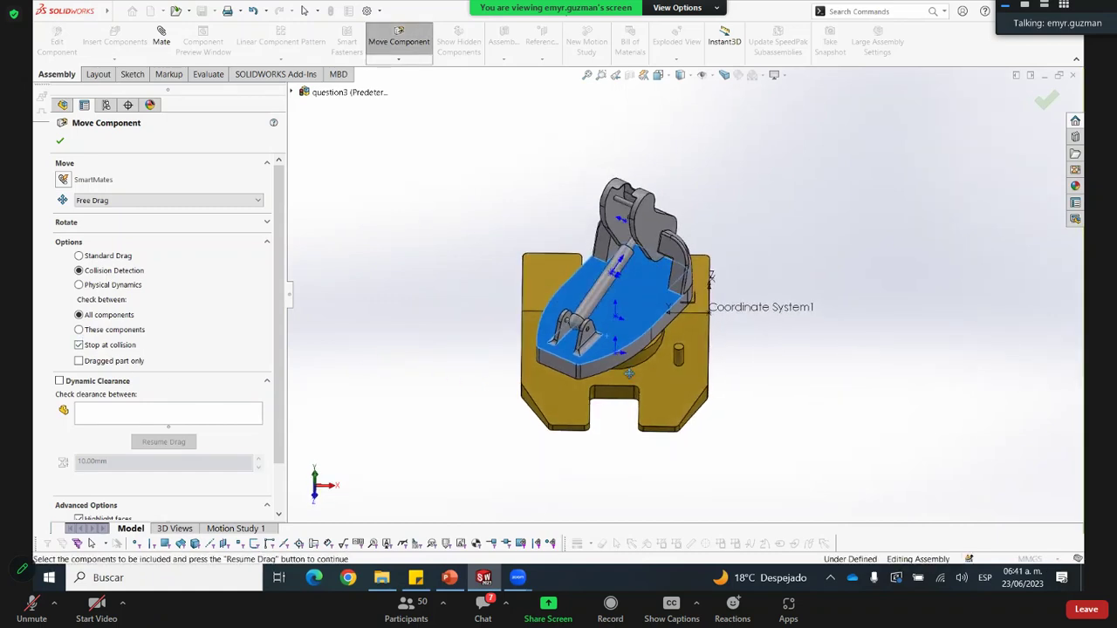
pyautogui.scroll(-1, 666, 249)
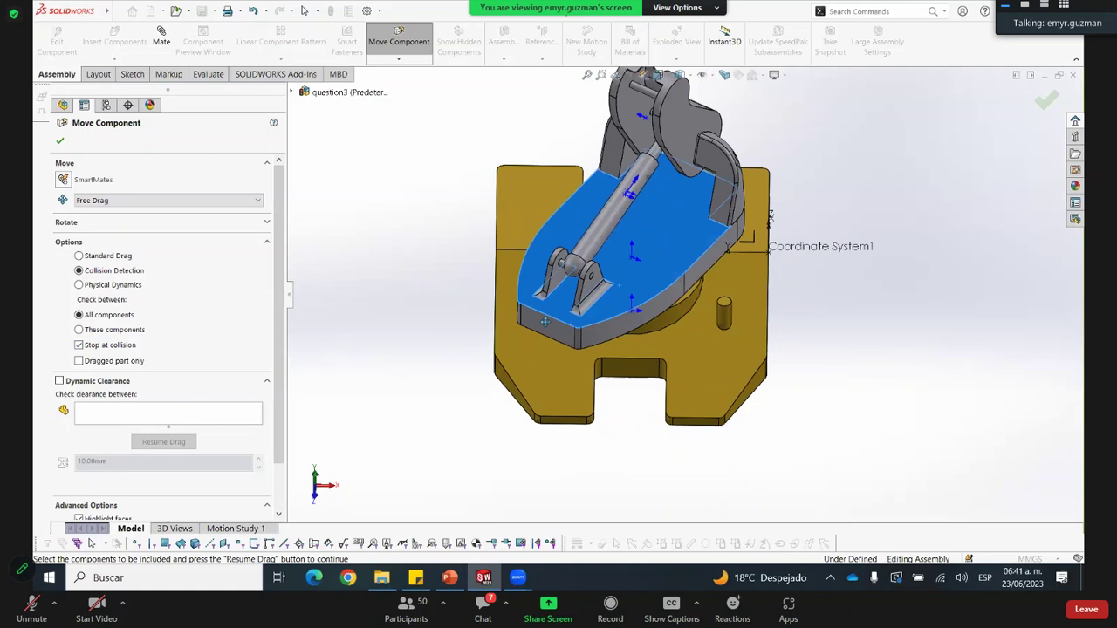
pyautogui.scroll(-1, 663, 245)
pyautogui.moveTo(538, 326); pyautogui.dragTo(689, 340)
pyautogui.scroll(1, 671, 265)
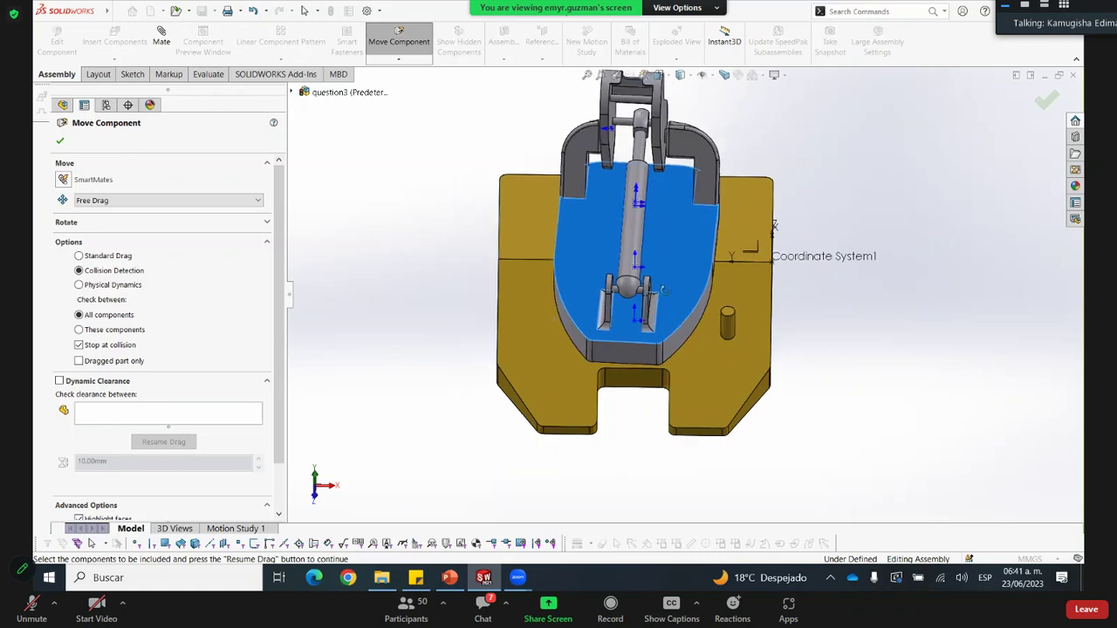
# Examine the contact between the Pivot's underside pin and the base's upright pin, and finish Move Component
pyautogui.moveTo(694, 382); pyautogui.dragTo(669, 340, button='middle')
pyautogui.moveTo(590, 318); pyautogui.dragTo(689, 377, button='middle')
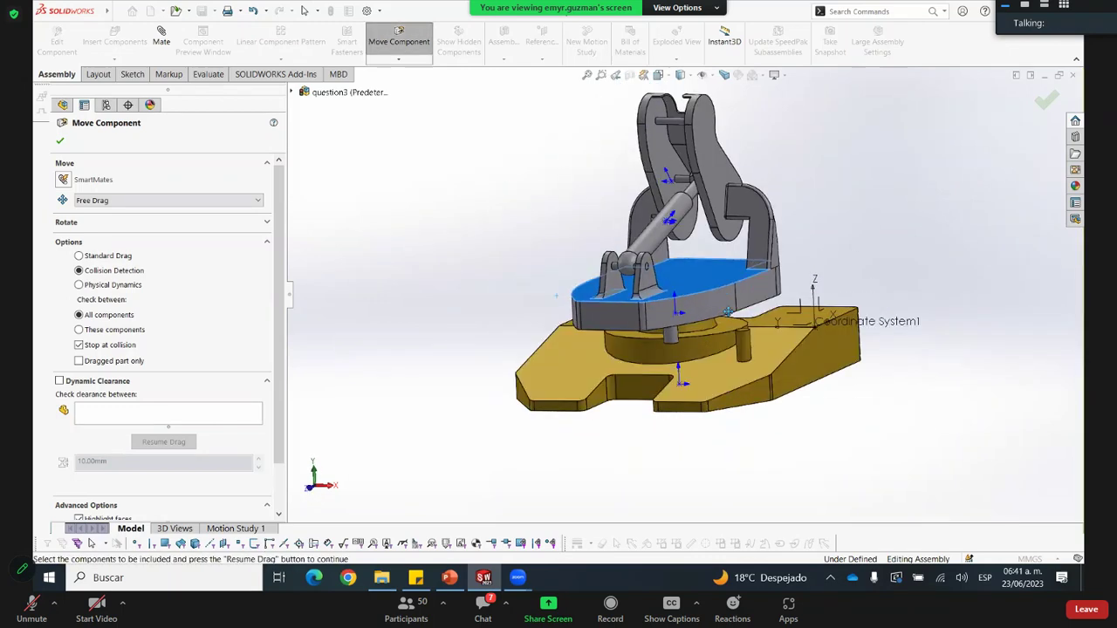
pyautogui.scroll(-3, 816, 278)
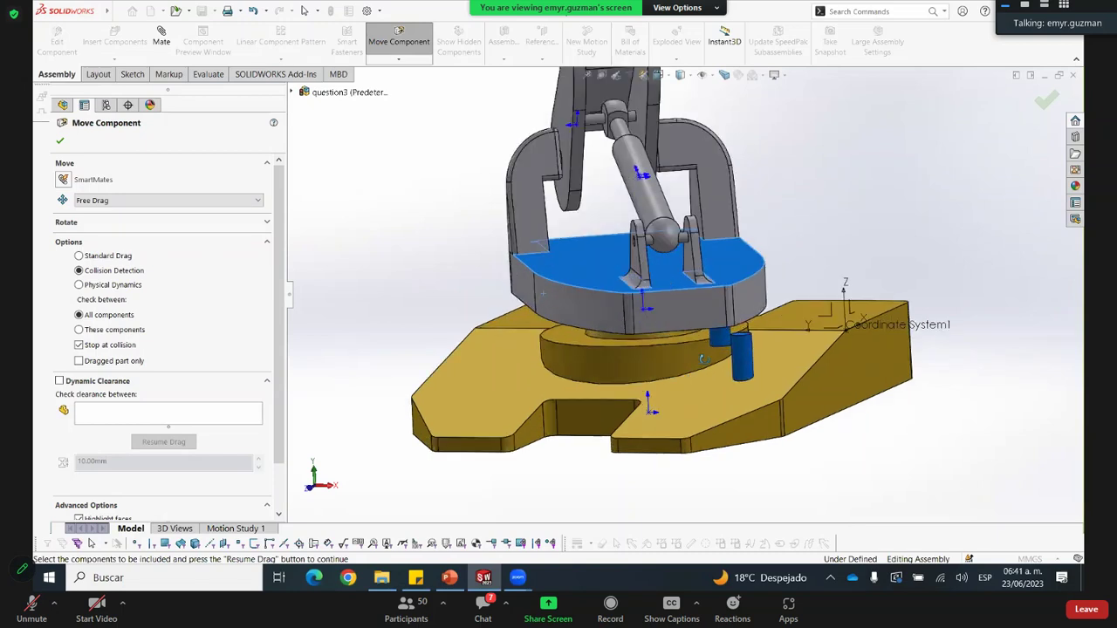
pyautogui.moveTo(831, 274); pyautogui.dragTo(773, 266, button='middle')
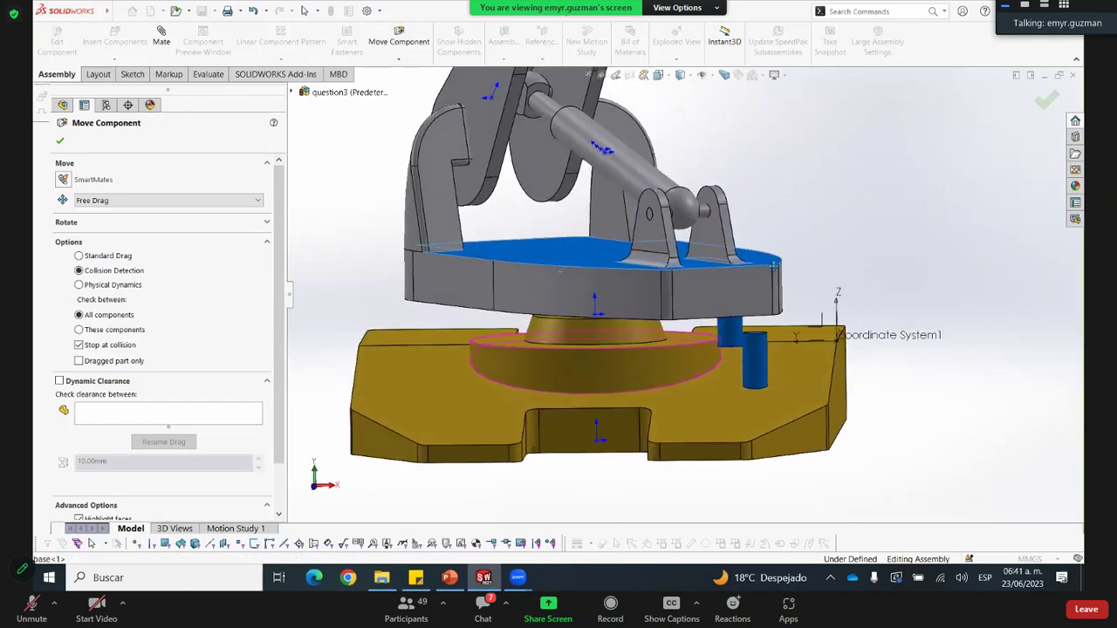
pyautogui.press('Left')
pyautogui.press('Left')
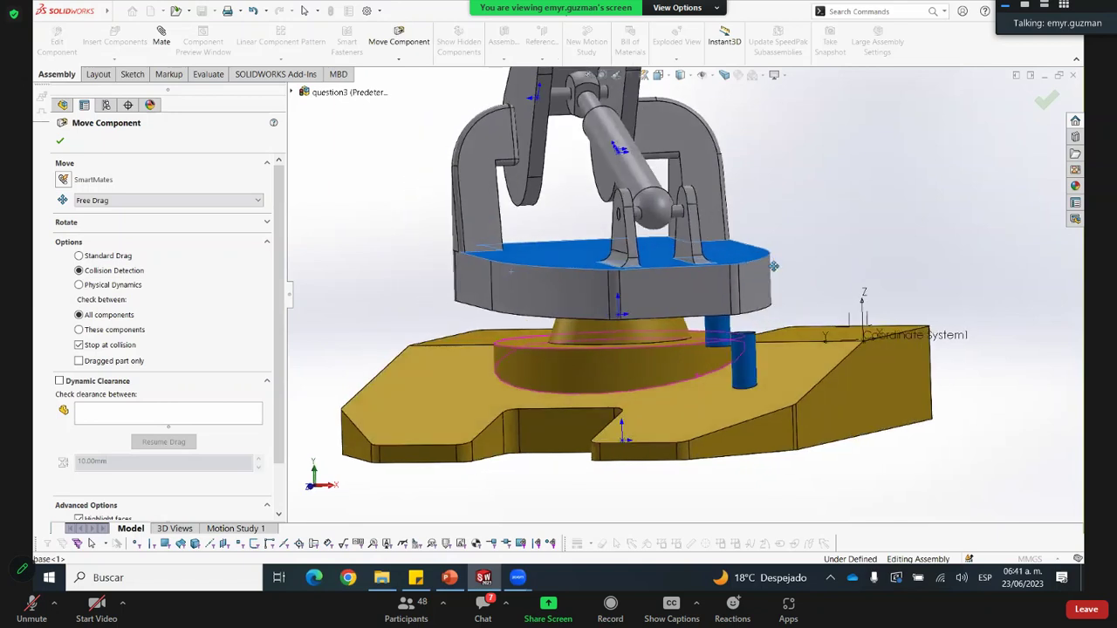
pyautogui.press('Left')
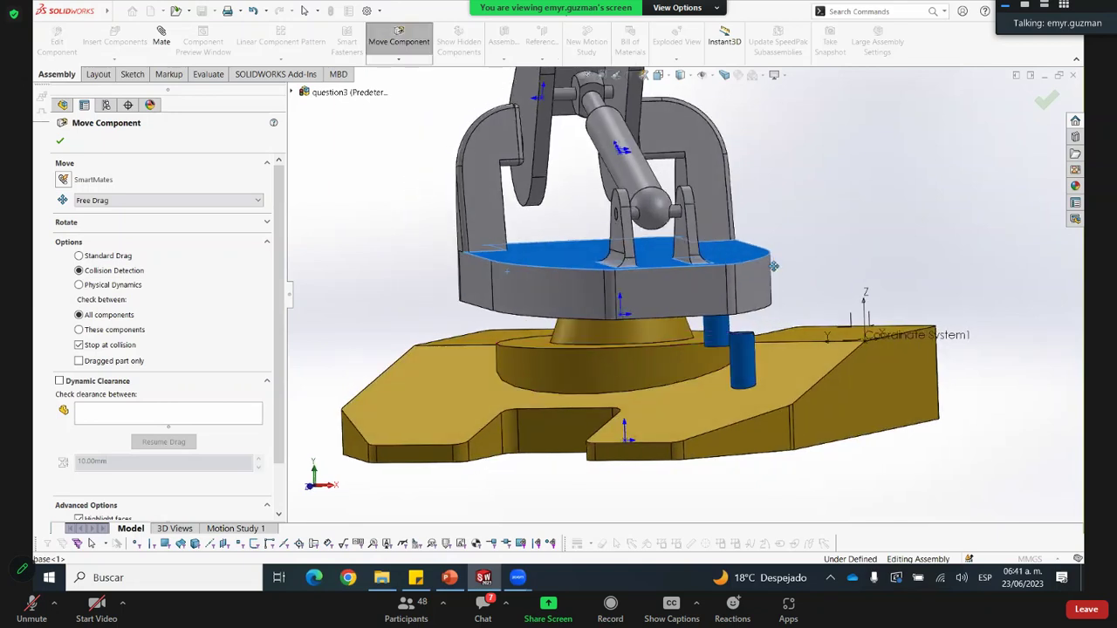
pyautogui.click(61, 146)
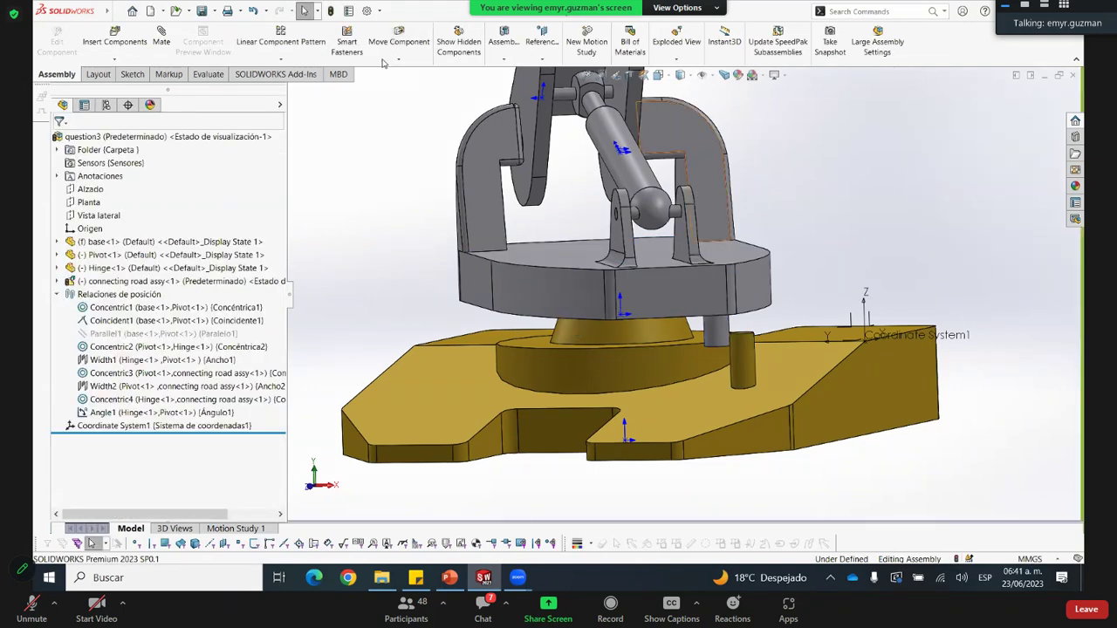
# Rotate the Pivot again with Collision Detection and Stop at collision until its pin meets the base pin, and accept the position
pyautogui.scroll(2, 688, 228)
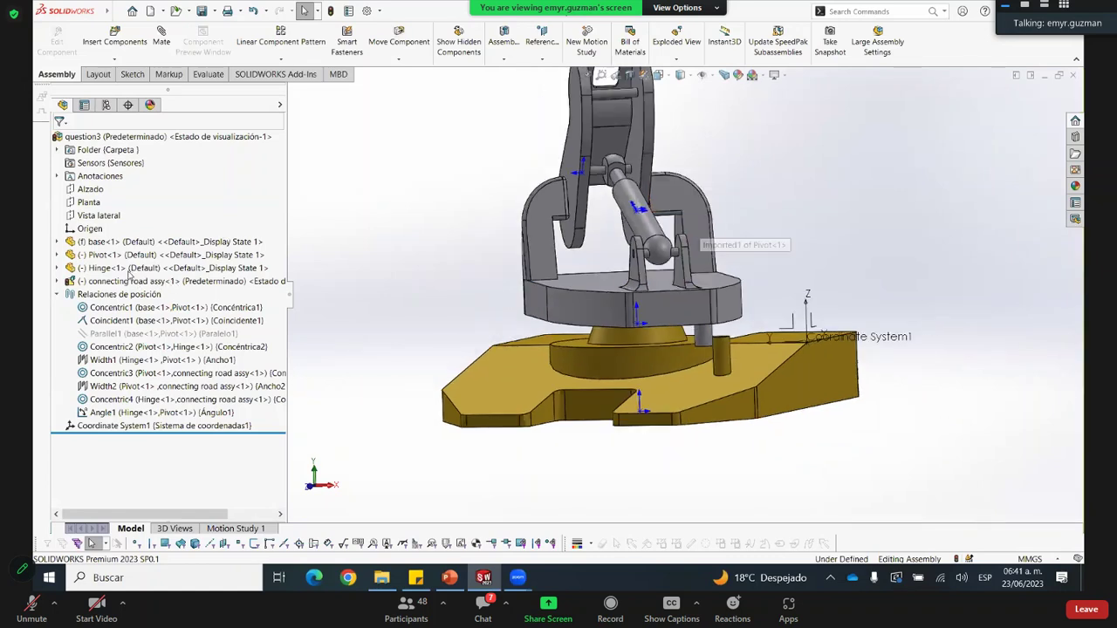
pyautogui.scroll(1, 127, 274)
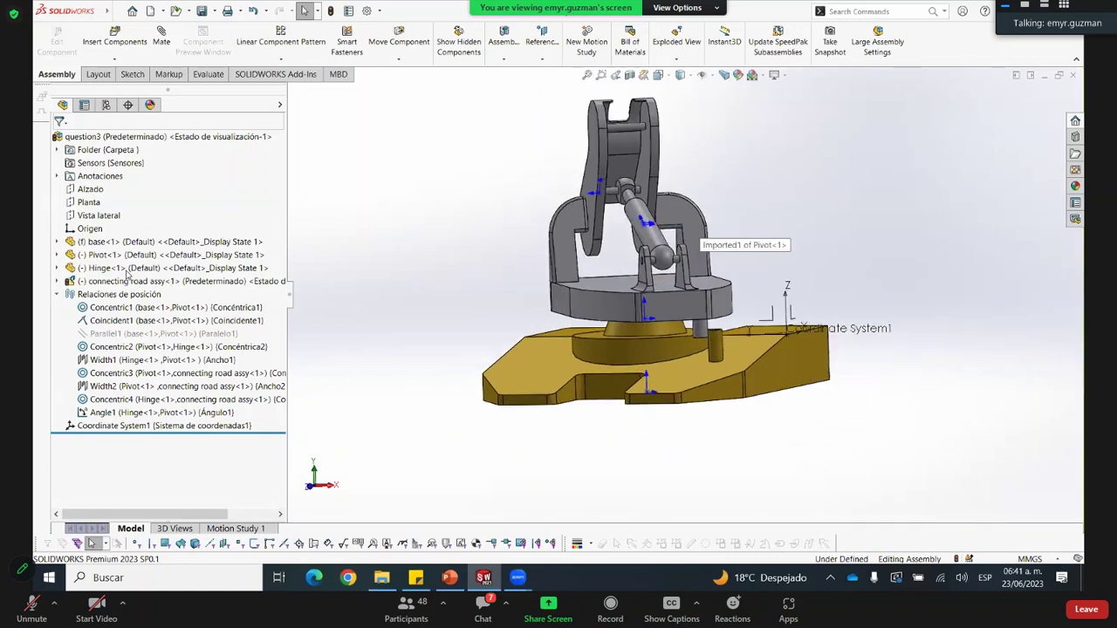
pyautogui.click(111, 346)
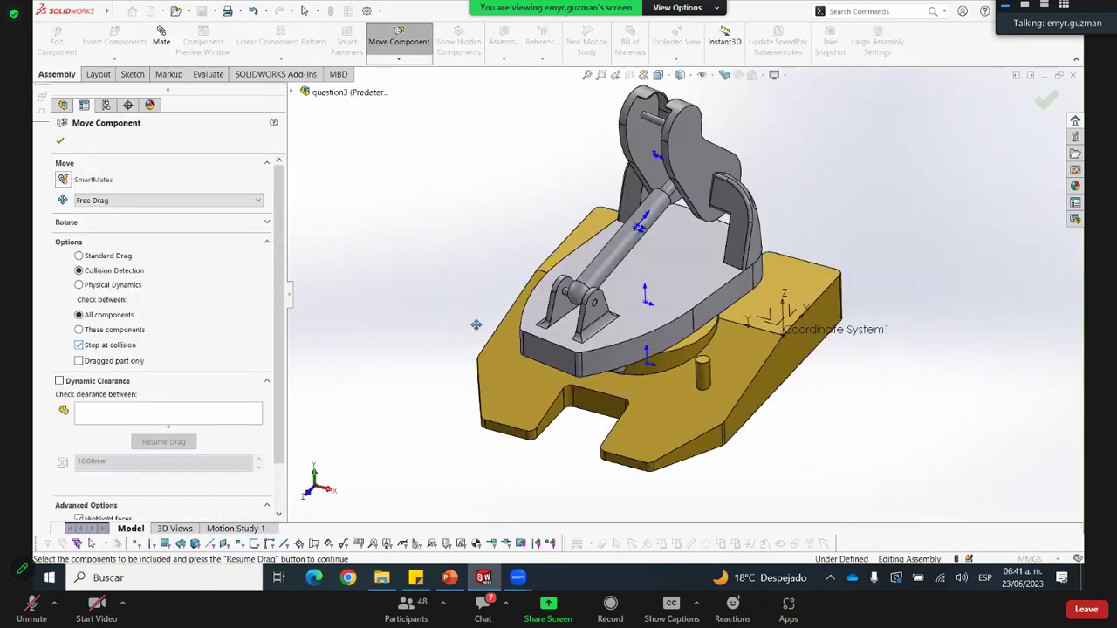
pyautogui.moveTo(571, 337); pyautogui.dragTo(664, 360)
pyautogui.moveTo(738, 348); pyautogui.dragTo(697, 315)
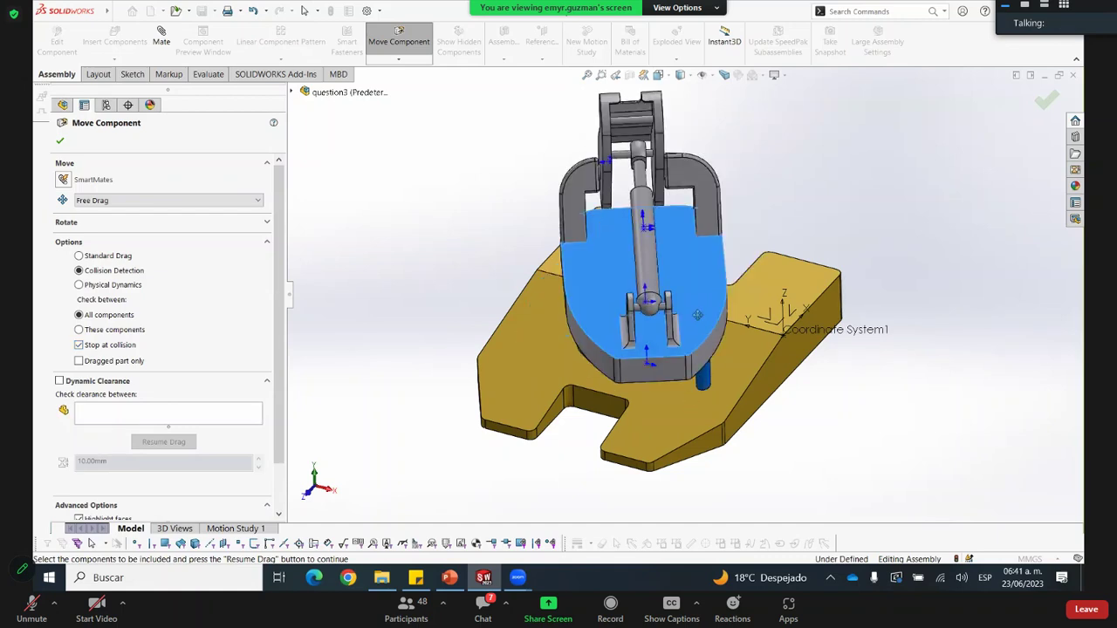
pyautogui.scroll(-3, 707, 325)
pyautogui.moveTo(702, 319); pyautogui.dragTo(699, 294, button='middle')
pyautogui.scroll(-2, 701, 319)
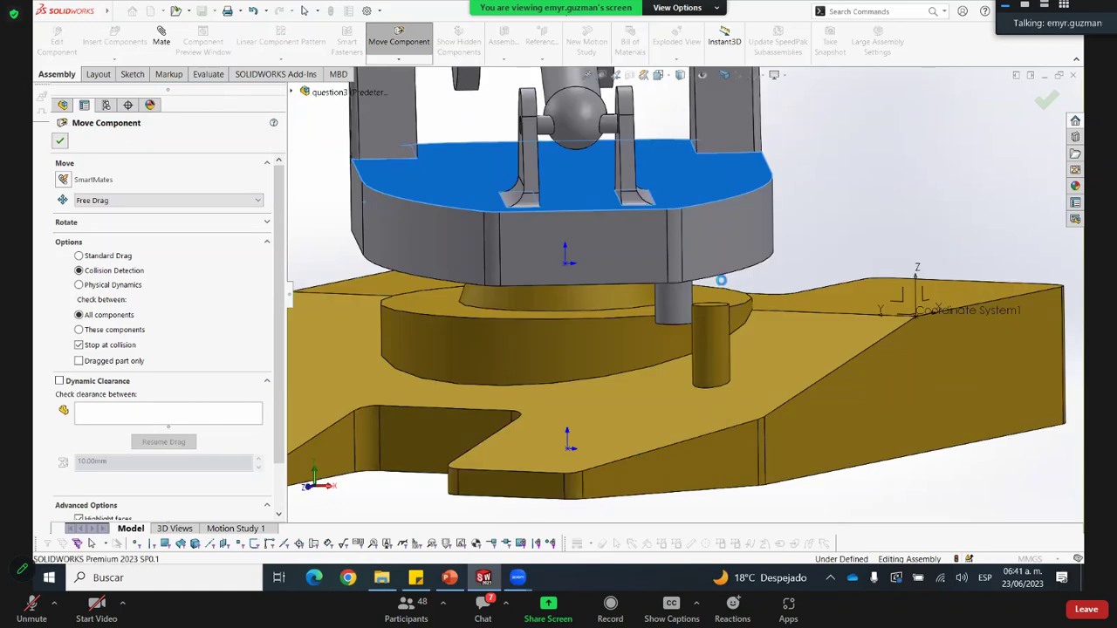
pyautogui.scroll(4, 652, 217)
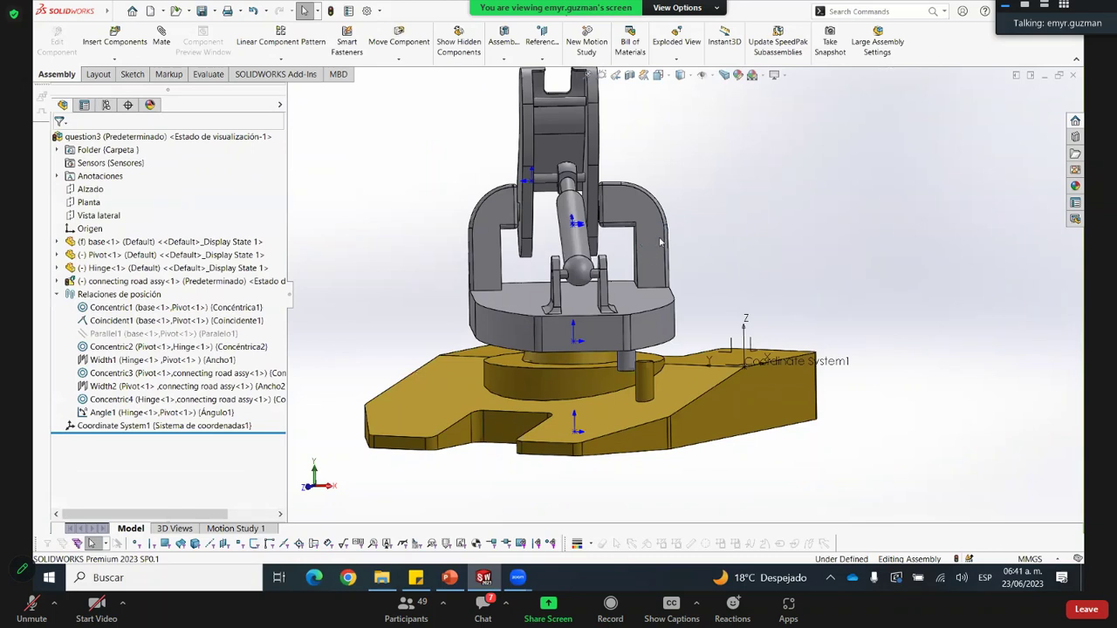
# Add a reference angle dimension between the Pivot's flat nose face and the base's angled corner face, placed above the assembly
pyautogui.moveTo(678, 228); pyautogui.dragTo(687, 268, button='middle')
pyautogui.scroll(4, 688, 266)
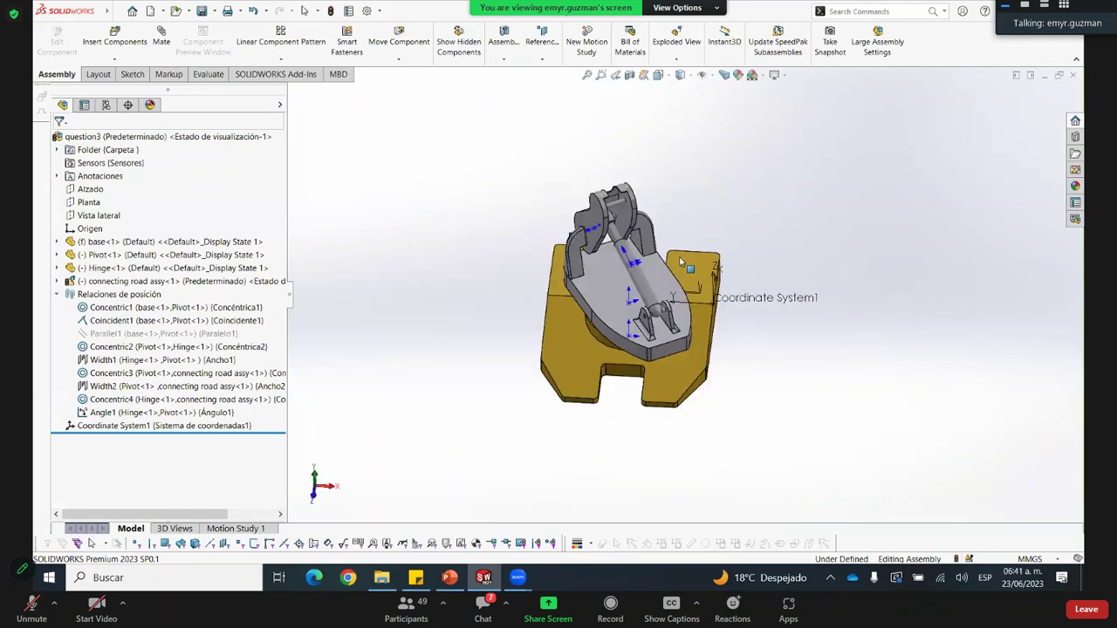
pyautogui.moveTo(655, 403); pyautogui.dragTo(671, 384, button='middle')
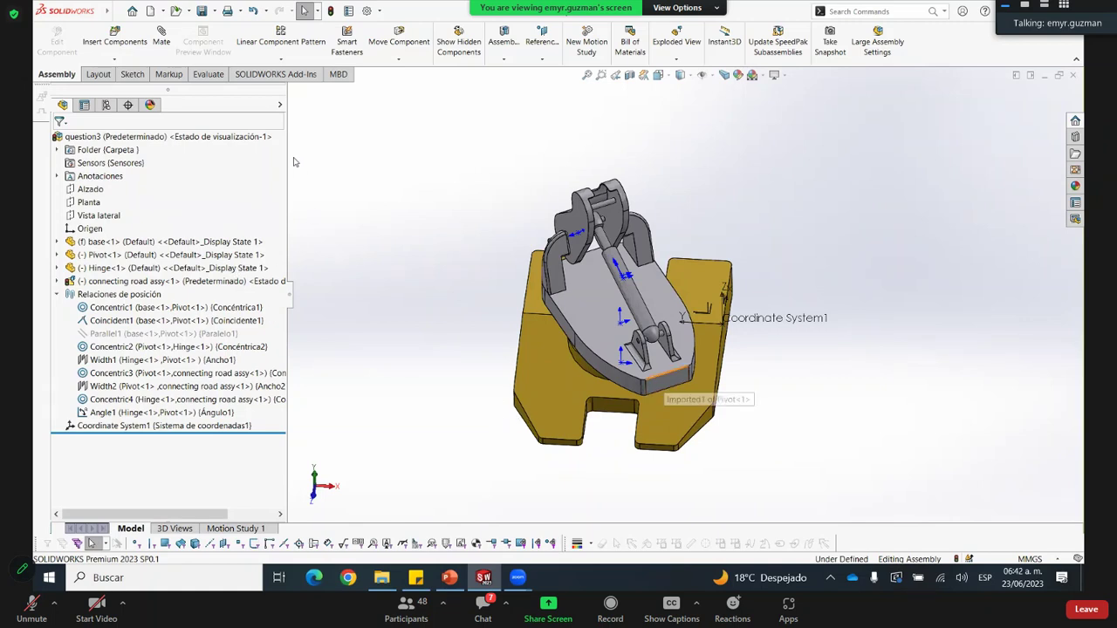
pyautogui.click(132, 75)
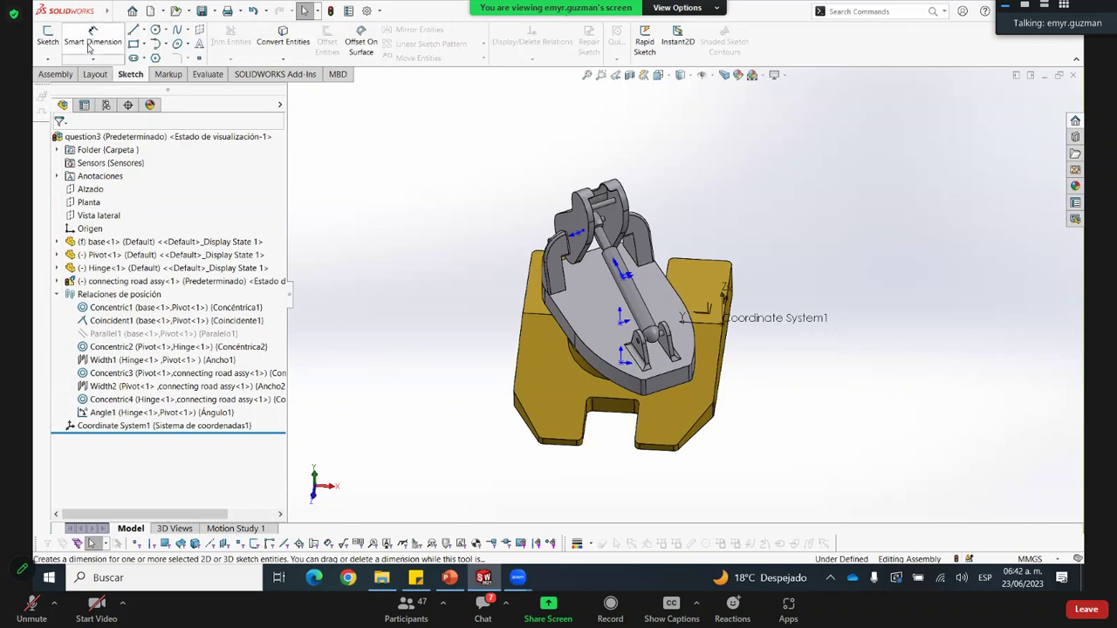
pyautogui.click(89, 48)
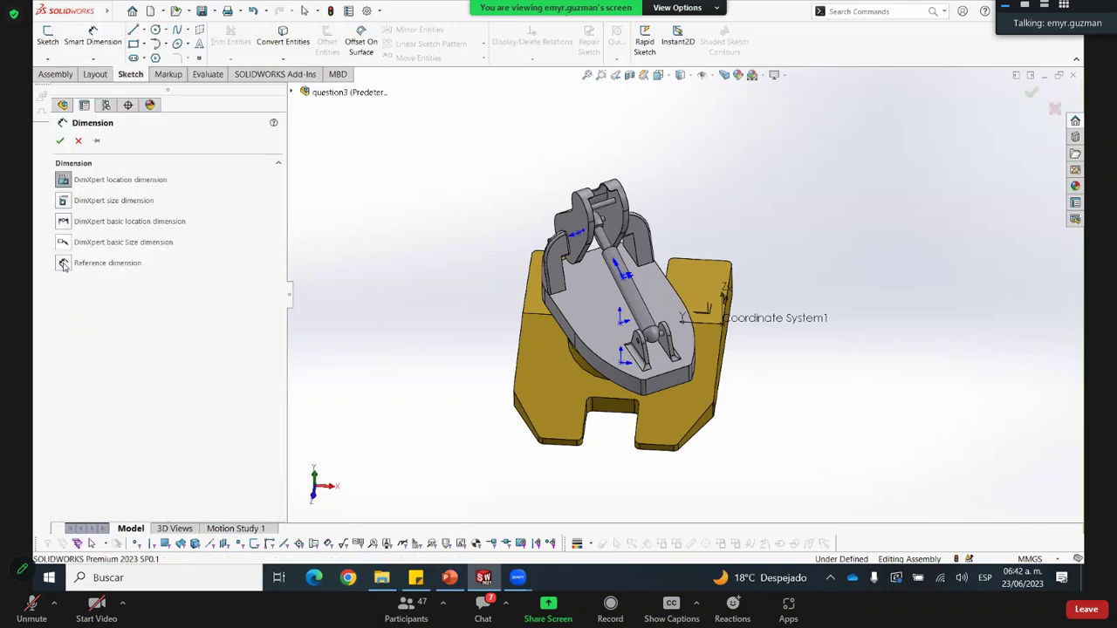
pyautogui.click(65, 264)
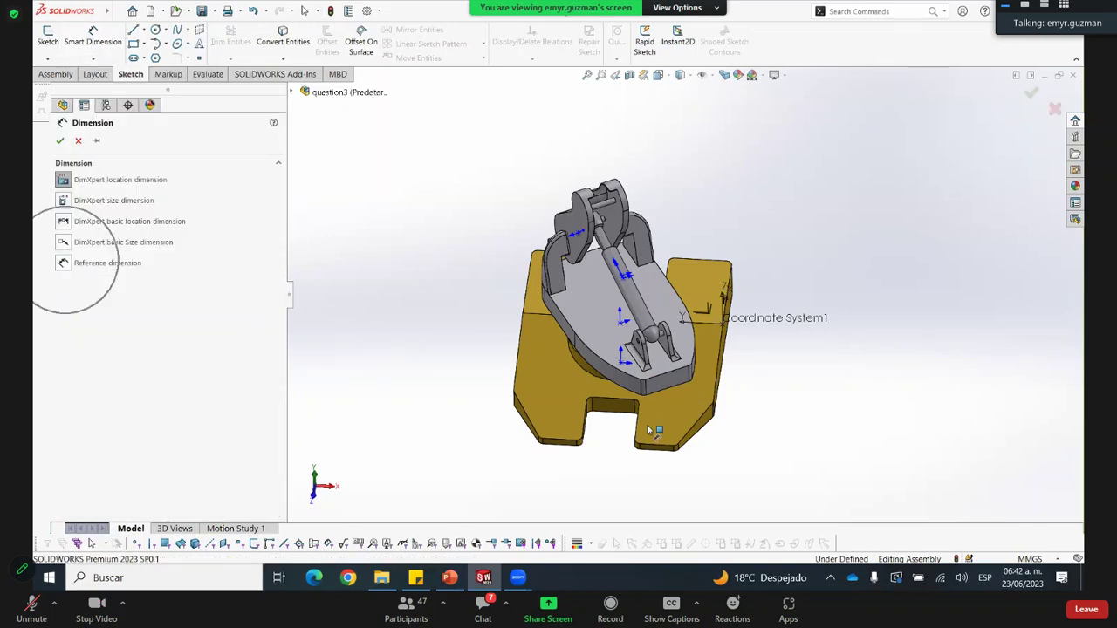
pyautogui.scroll(-2, 467, 424)
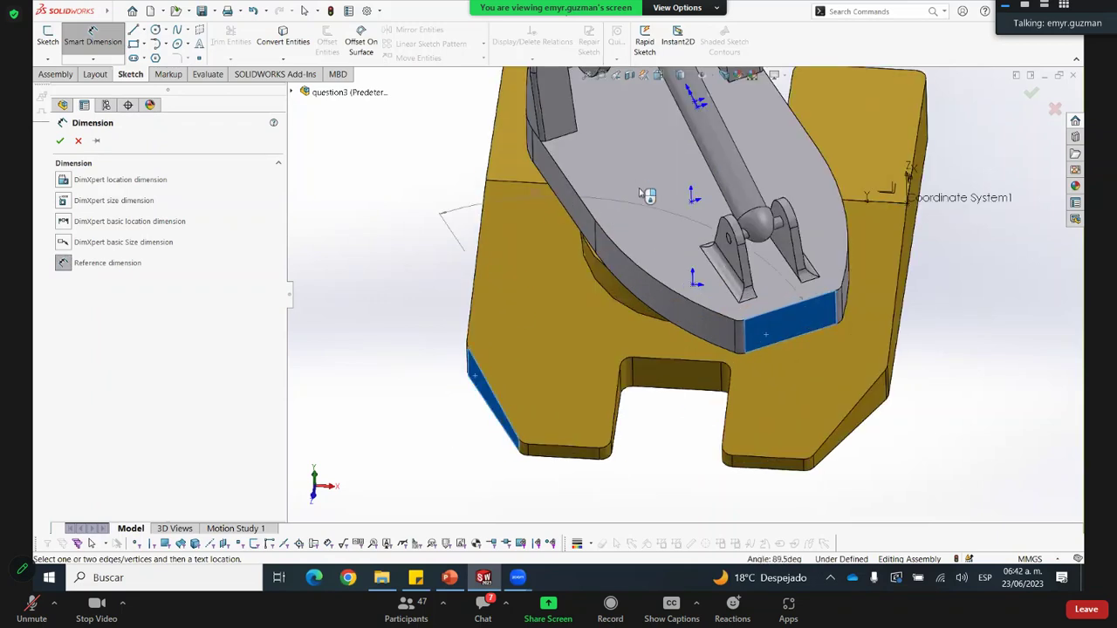
pyautogui.scroll(4, 643, 197)
pyautogui.keyDown('ctrl'); pyautogui.moveTo(734, 180); pyautogui.dragTo(725, 211, button='middle'); pyautogui.keyUp('ctrl')
pyautogui.click(737, 217)
pyautogui.scroll(4, 725, 212)
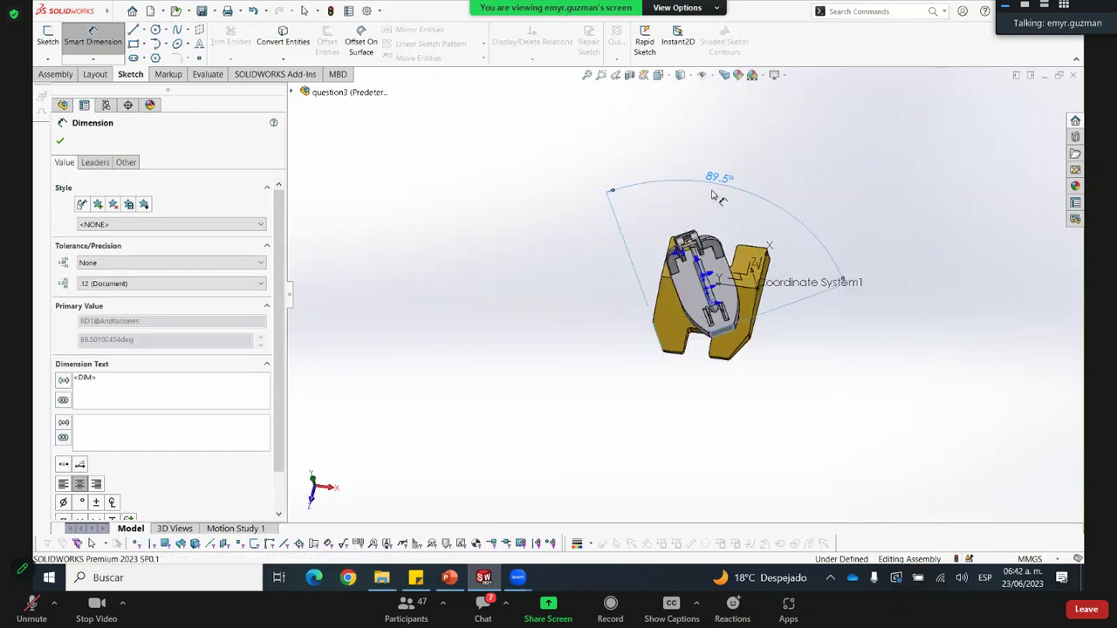
pyautogui.scroll(-3, 726, 241)
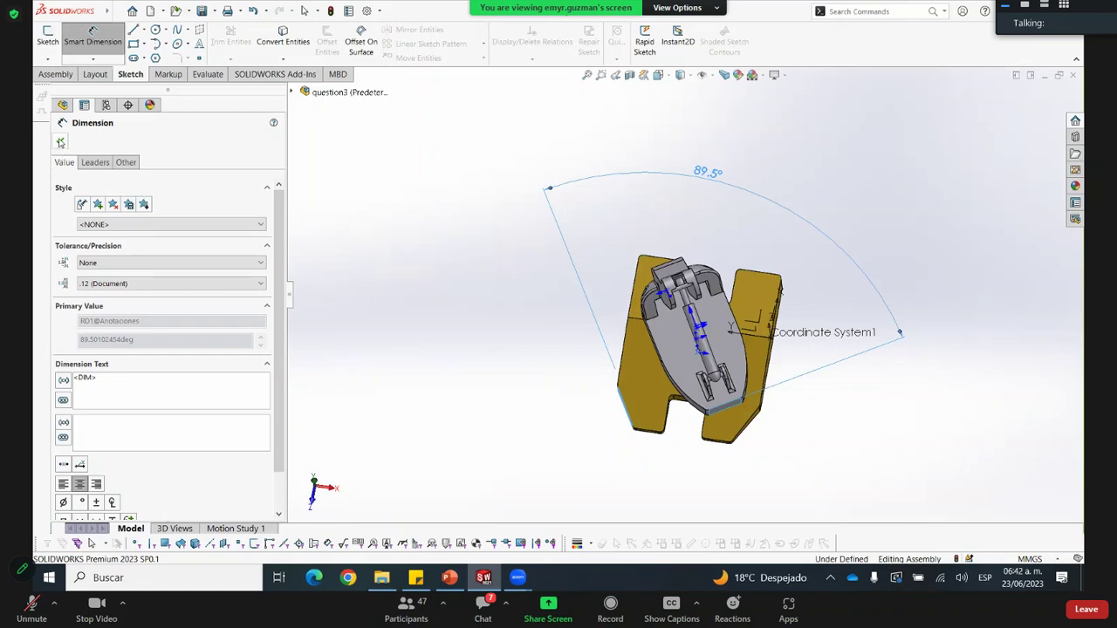
pyautogui.press('Escape')
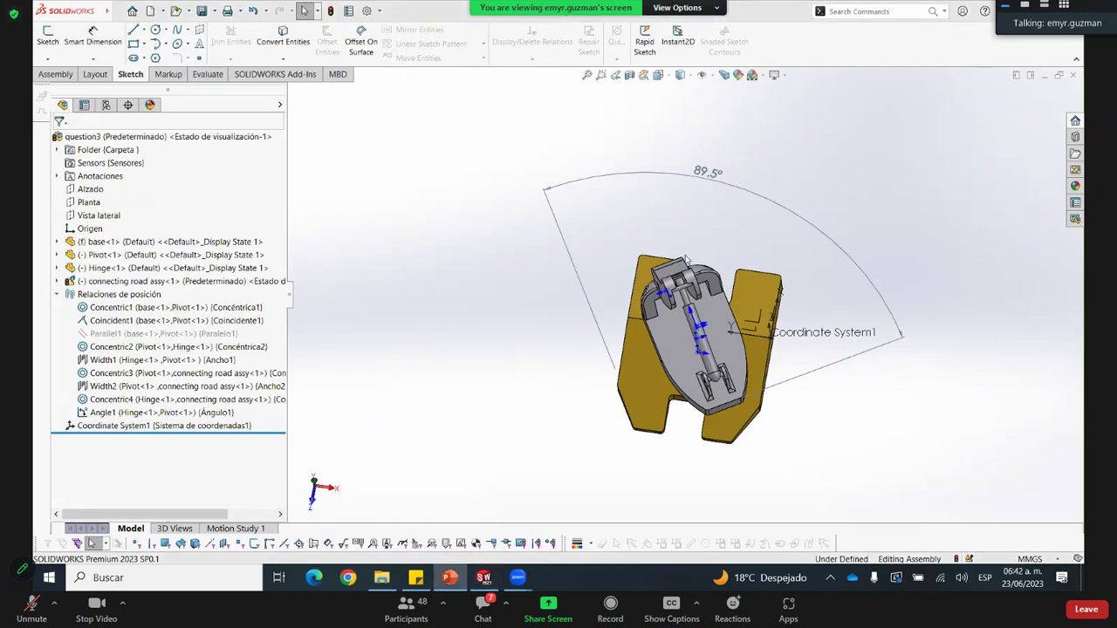
# Switch to the PowerPoint slide for Question 3 to compare the Q dimension
pyautogui.hotkey('alt', 'Tab')
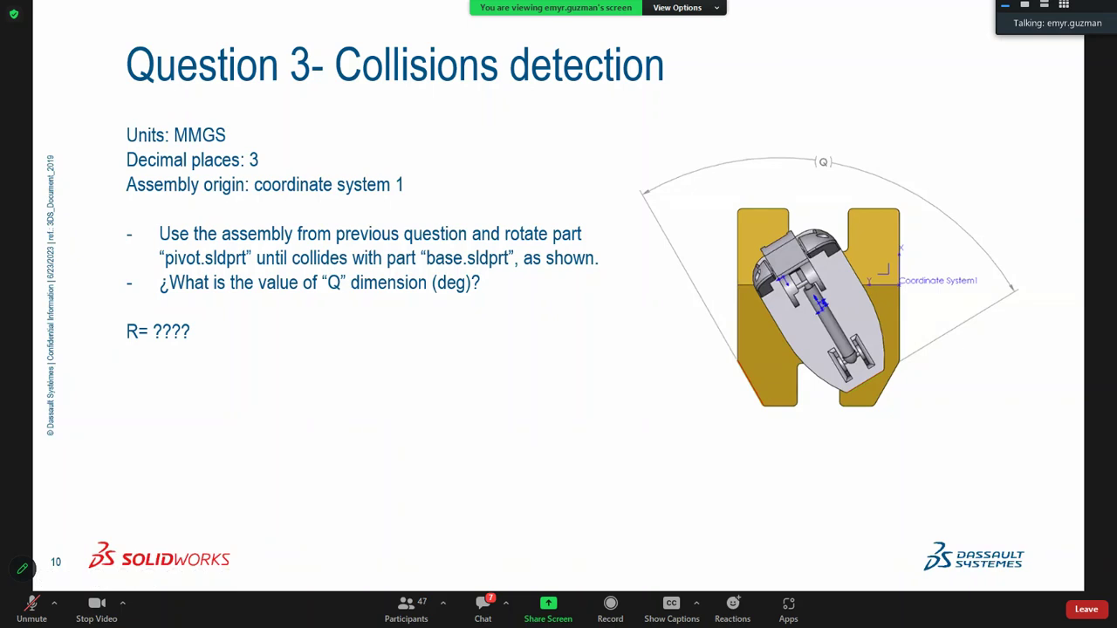
# Read the Question 4 slide, return to SOLIDWORKS, and rebuild and save question3 together with its modified components
pyautogui.press('Right')
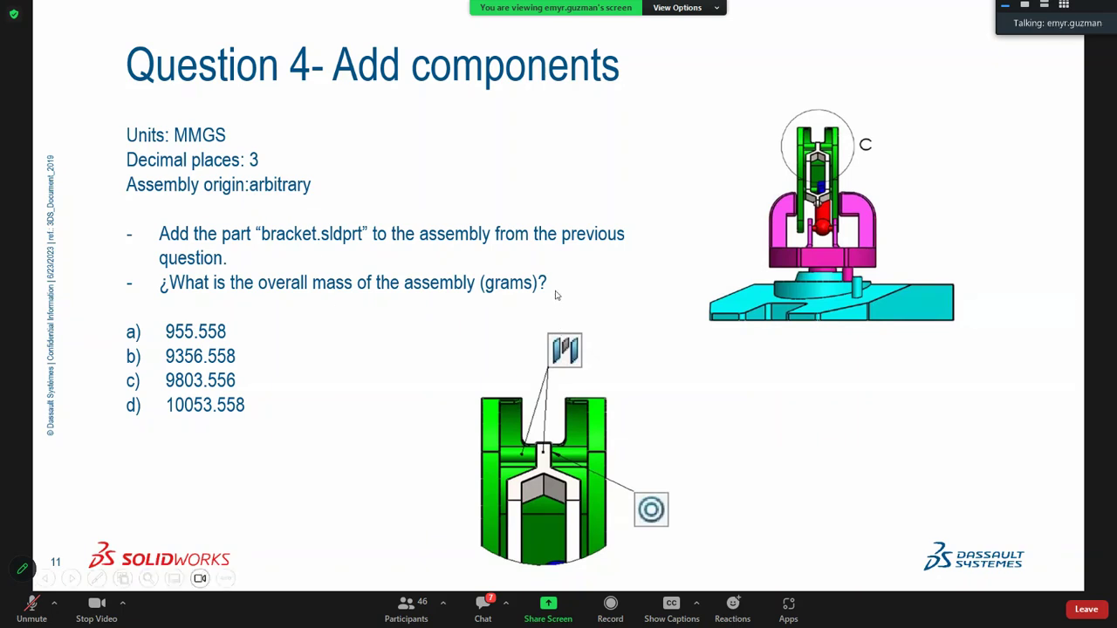
pyautogui.hotkey('alt', 'Tab')
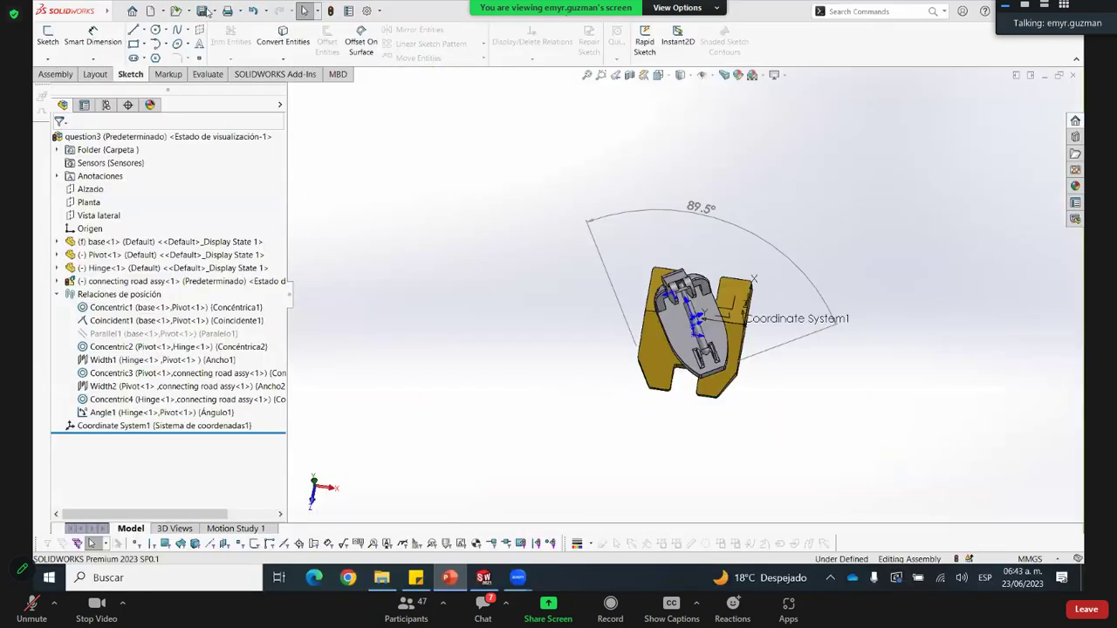
pyautogui.click(201, 11)
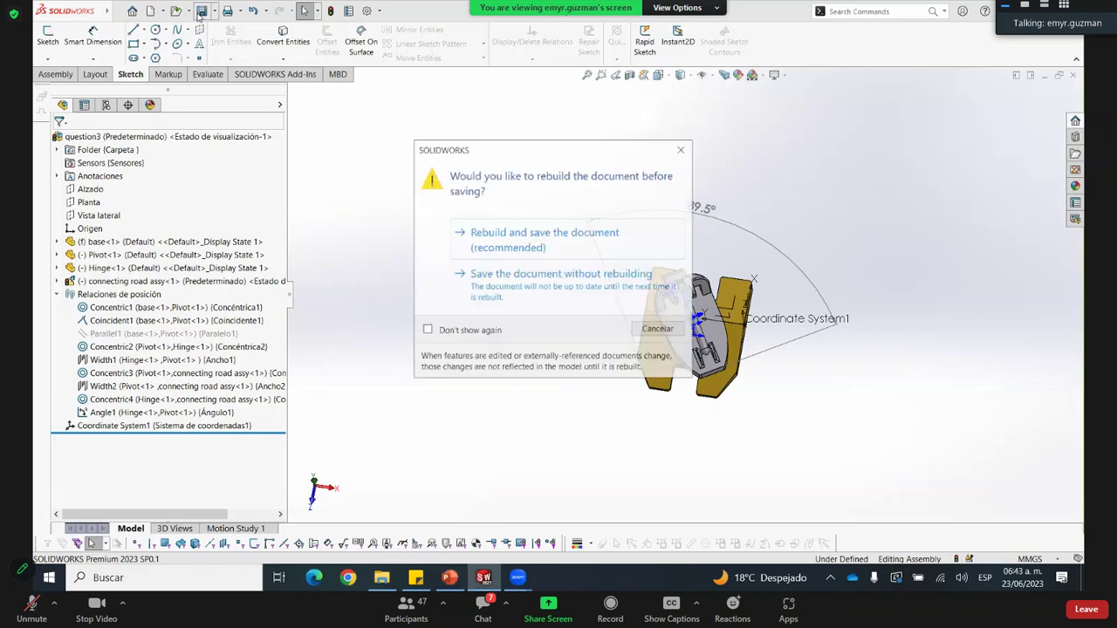
pyautogui.click(487, 232)
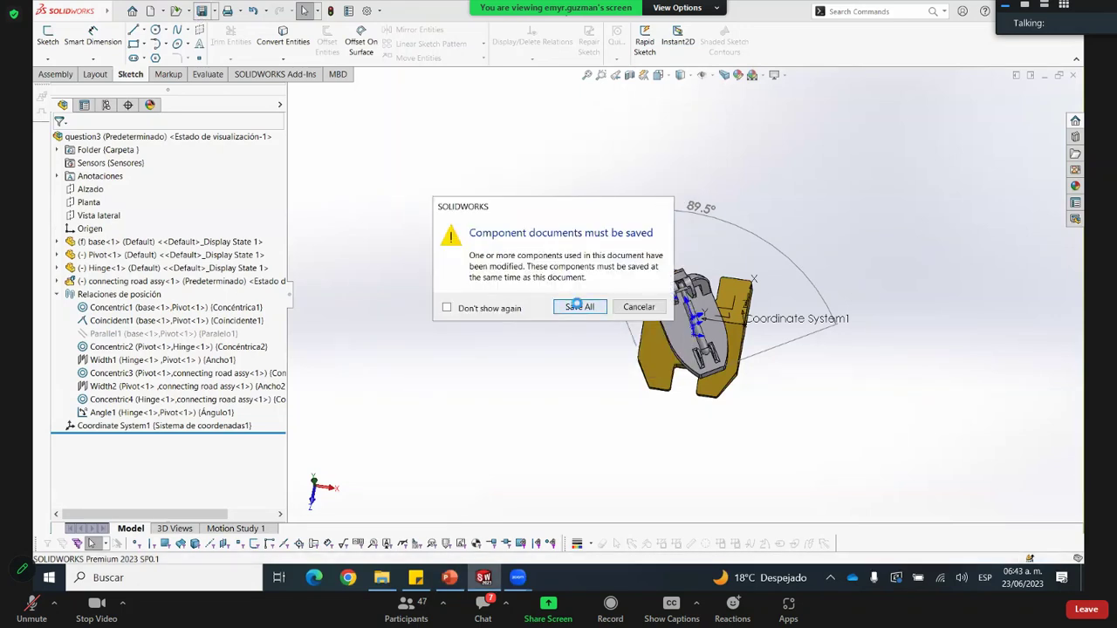
pyautogui.click(576, 306)
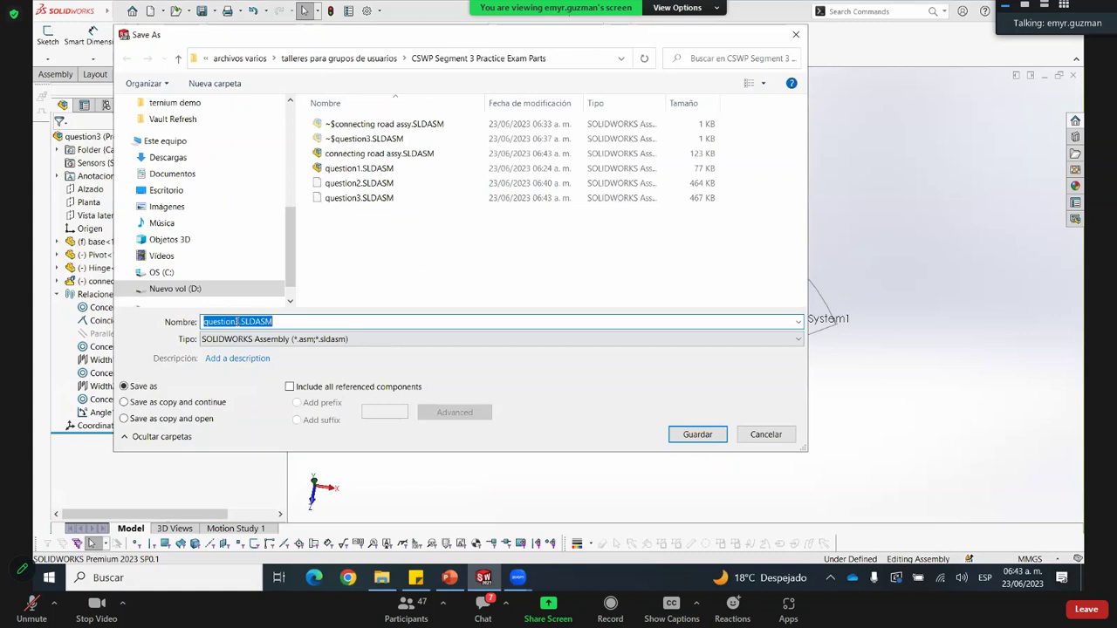
# Save the assembly under the new name question4.SLDASM and delete the reference angle dimension above the model
pyautogui.click(238, 321)
pyautogui.press('BackSpace')
pyautogui.write('4')
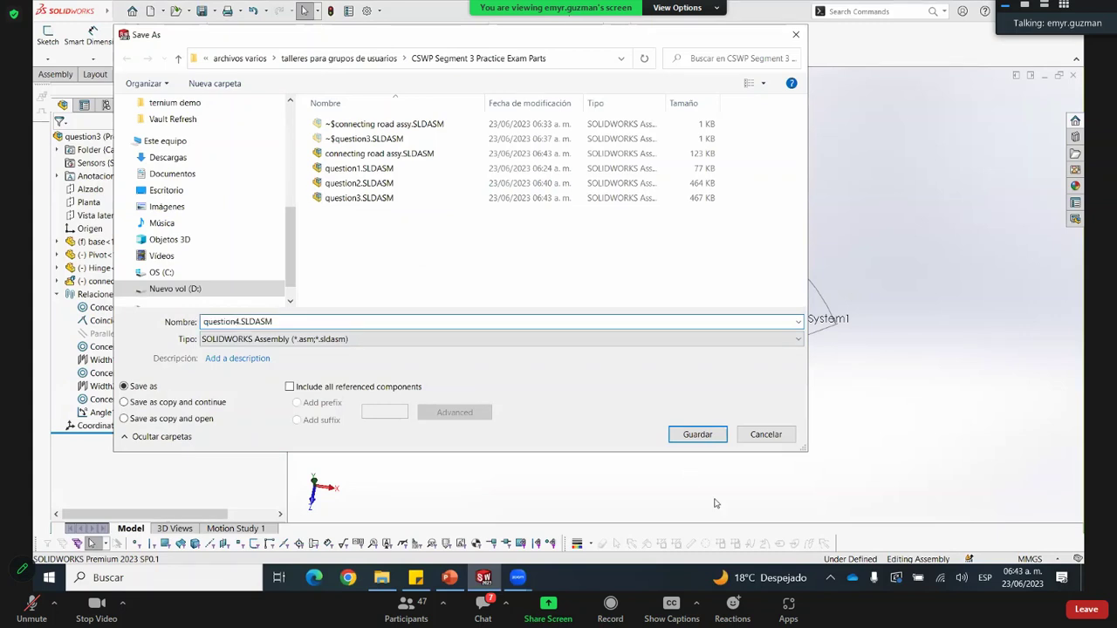
pyautogui.click(697, 435)
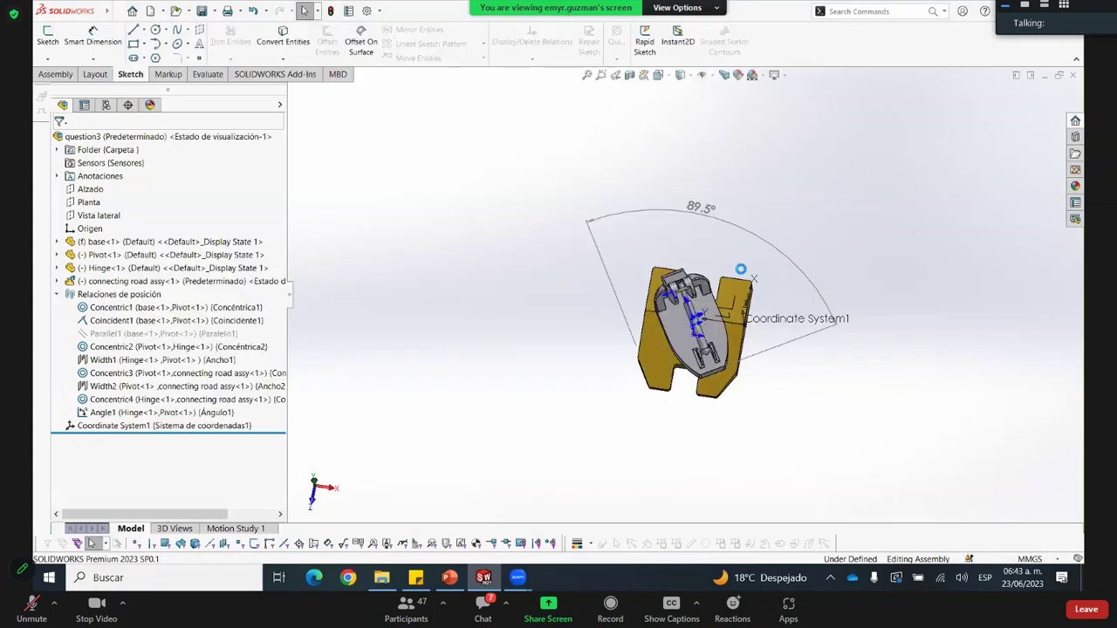
pyautogui.click(699, 220)
pyautogui.click(715, 232)
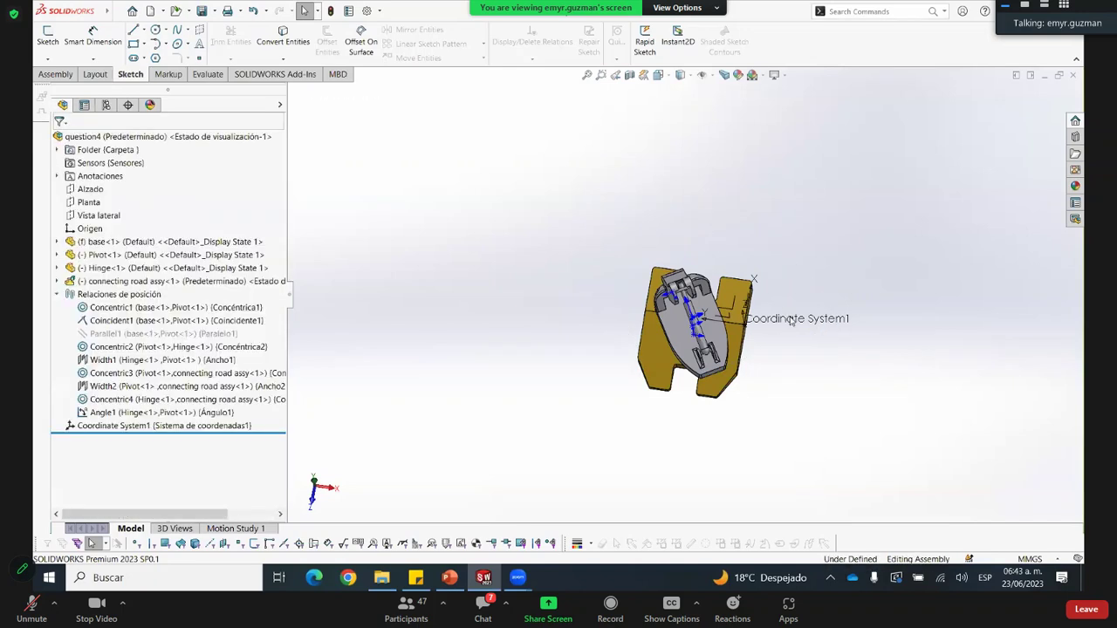
# Insert Bracket.SLDPRT from the CSWP Segment 3 Practice Exam Parts folder into question4, placing it beside the Hinge
pyautogui.scroll(-1, 731, 334)
pyautogui.moveTo(731, 331); pyautogui.dragTo(731, 296, button='middle')
pyautogui.moveTo(733, 373); pyautogui.dragTo(729, 368, button='middle')
pyautogui.scroll(2, 729, 368)
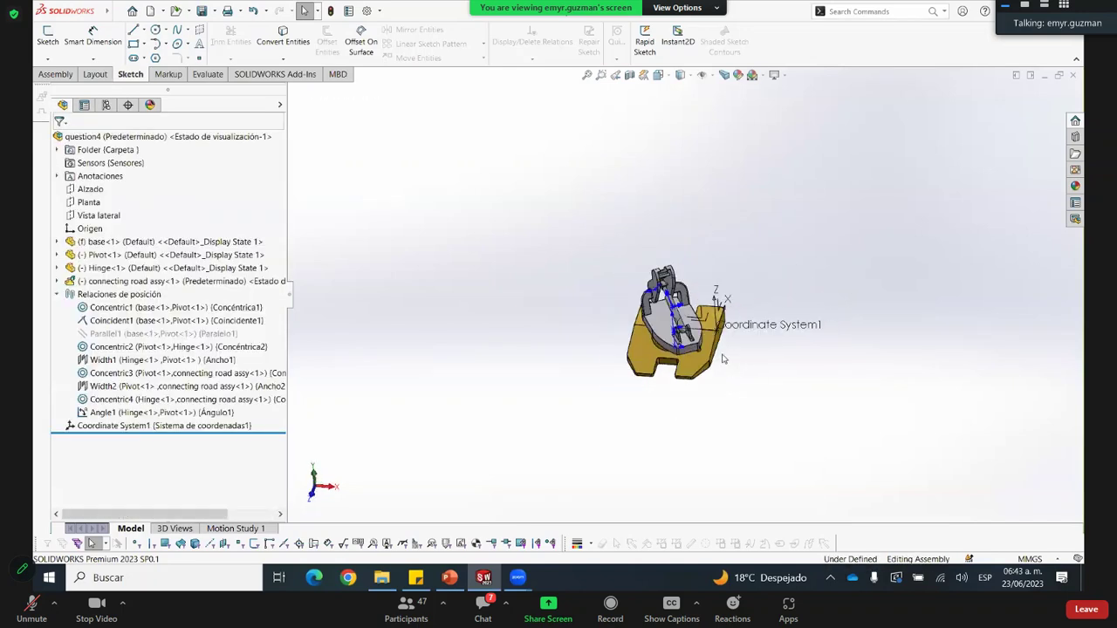
pyautogui.scroll(-5, 685, 305)
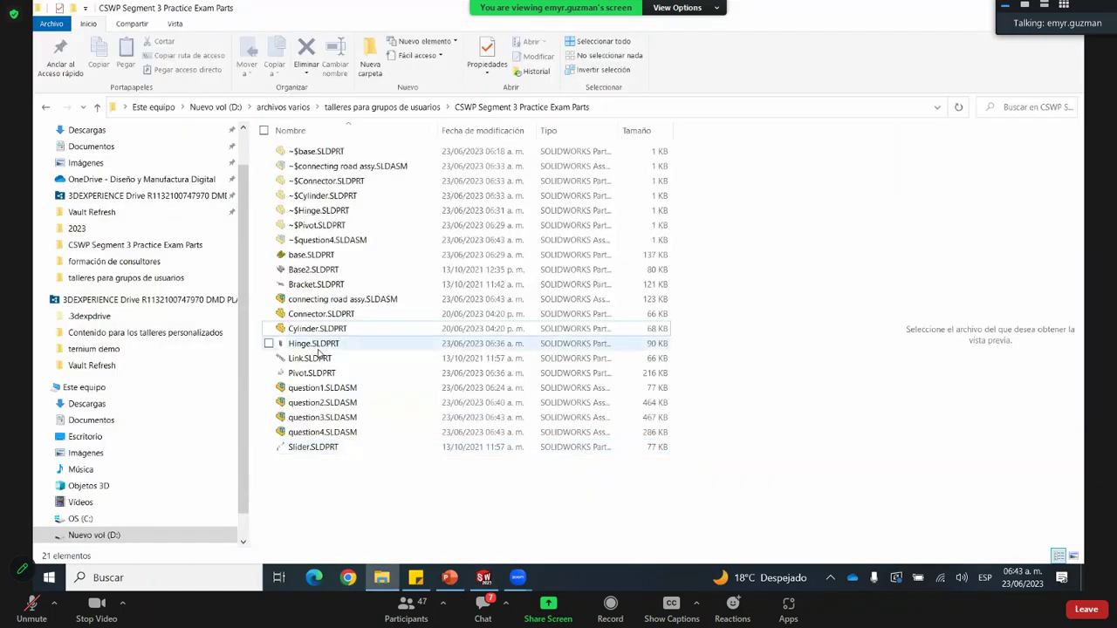
pyautogui.click(316, 286)
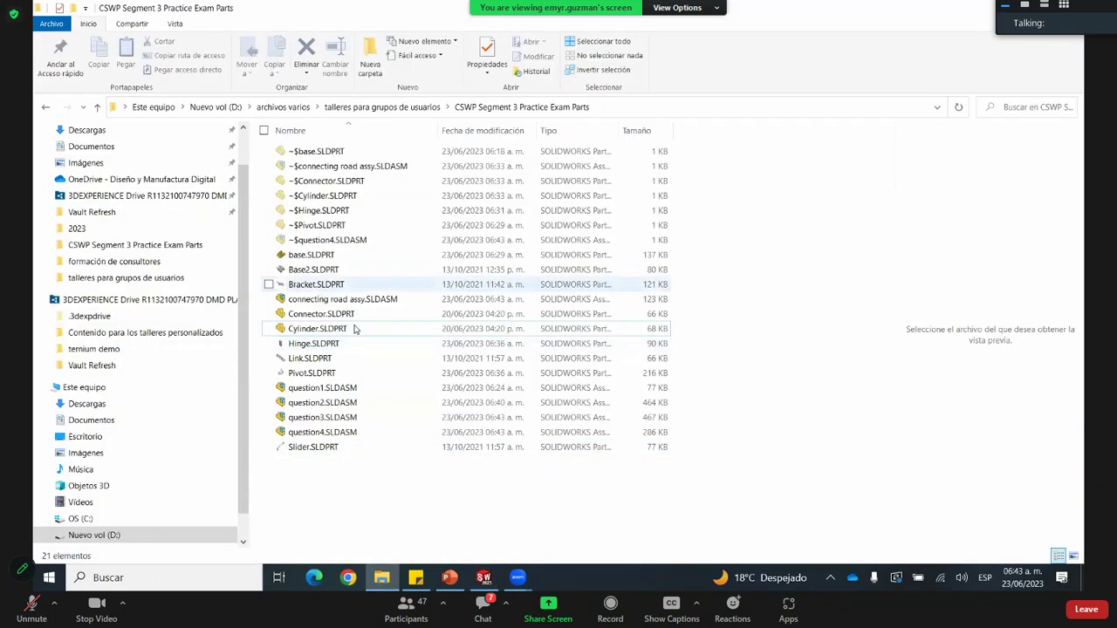
pyautogui.moveTo(487, 579)
pyautogui.moveTo(490, 579); pyautogui.dragTo(445, 272)
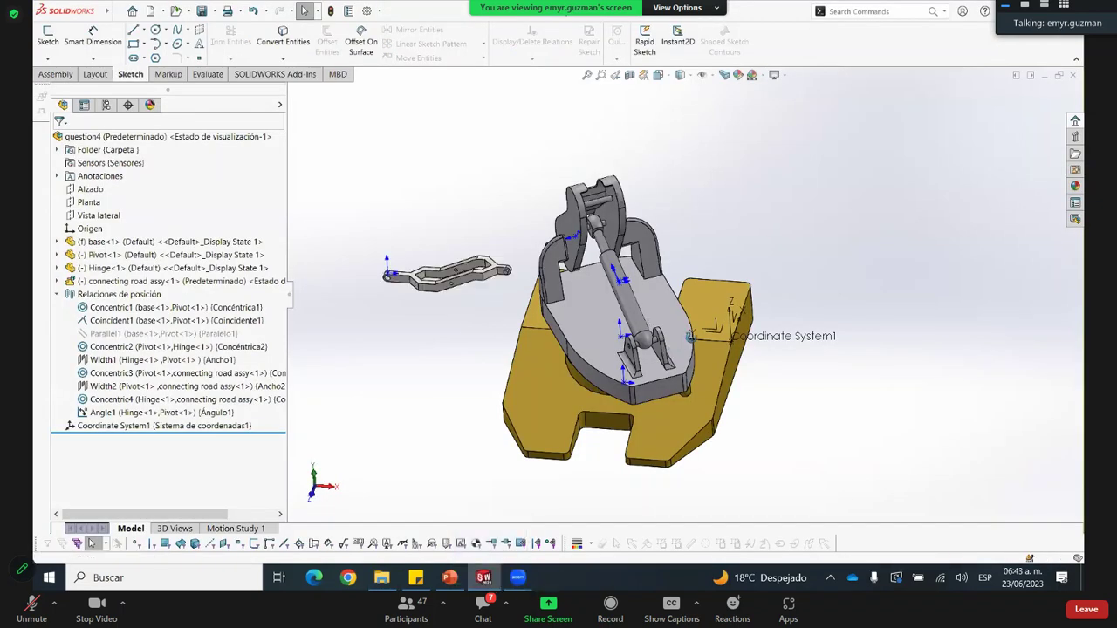
# Show the Bracket in a component preview window with its end hole in clear view alongside the Hinge
pyautogui.moveTo(683, 334); pyautogui.dragTo(646, 326, button='middle')
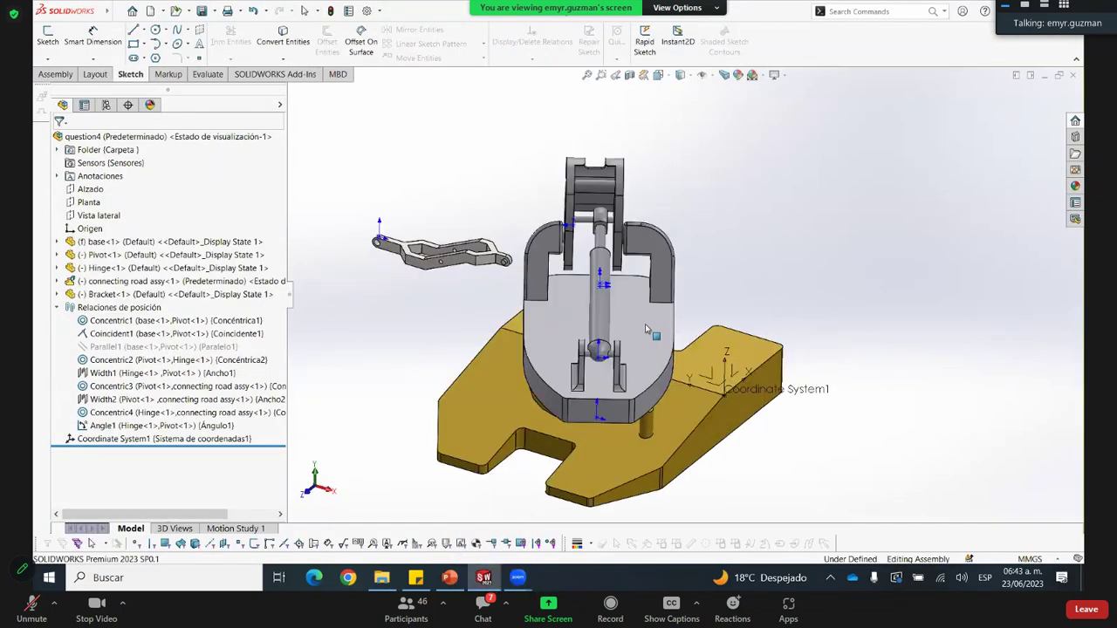
pyautogui.moveTo(674, 394); pyautogui.dragTo(660, 415, button='middle')
pyautogui.moveTo(607, 356); pyautogui.dragTo(550, 285, button='middle')
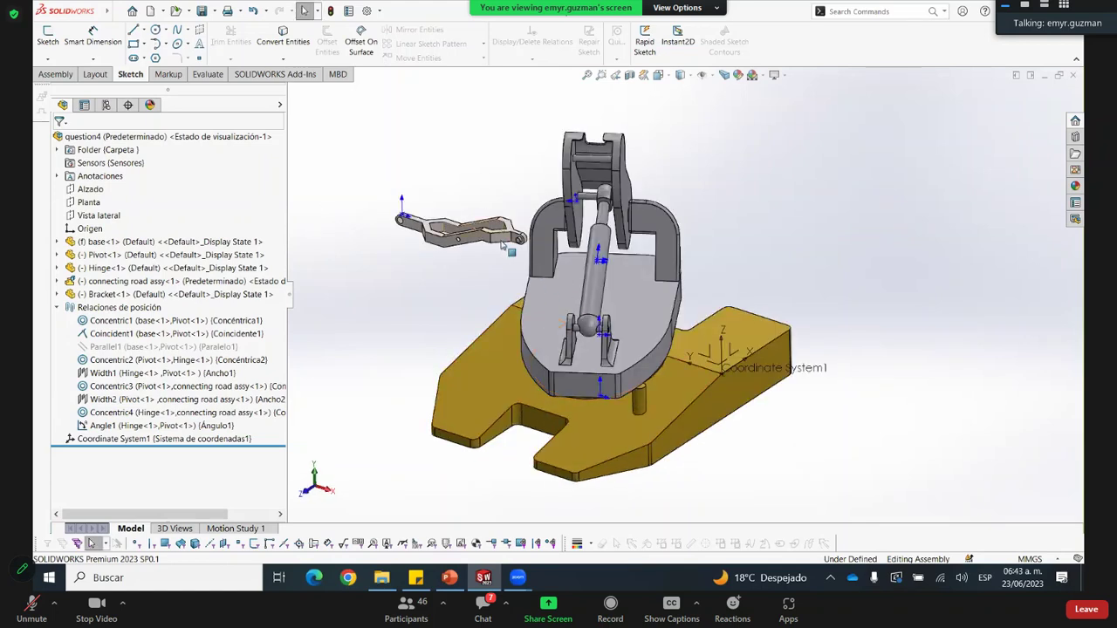
pyautogui.rightClick(501, 234)
pyautogui.click(563, 200)
pyautogui.scroll(-3, 431, 283)
pyautogui.moveTo(431, 283)
pyautogui.mouseDown(button='middle')
pyautogui.moveTo(450, 281)
pyautogui.moveTo(442, 283)
pyautogui.mouseUp(button='middle')
pyautogui.scroll(2, 645, 308)
pyautogui.scroll(-3, 790, 292)
pyautogui.scroll(3, 785, 293)
pyautogui.scroll(-4, 836, 256)
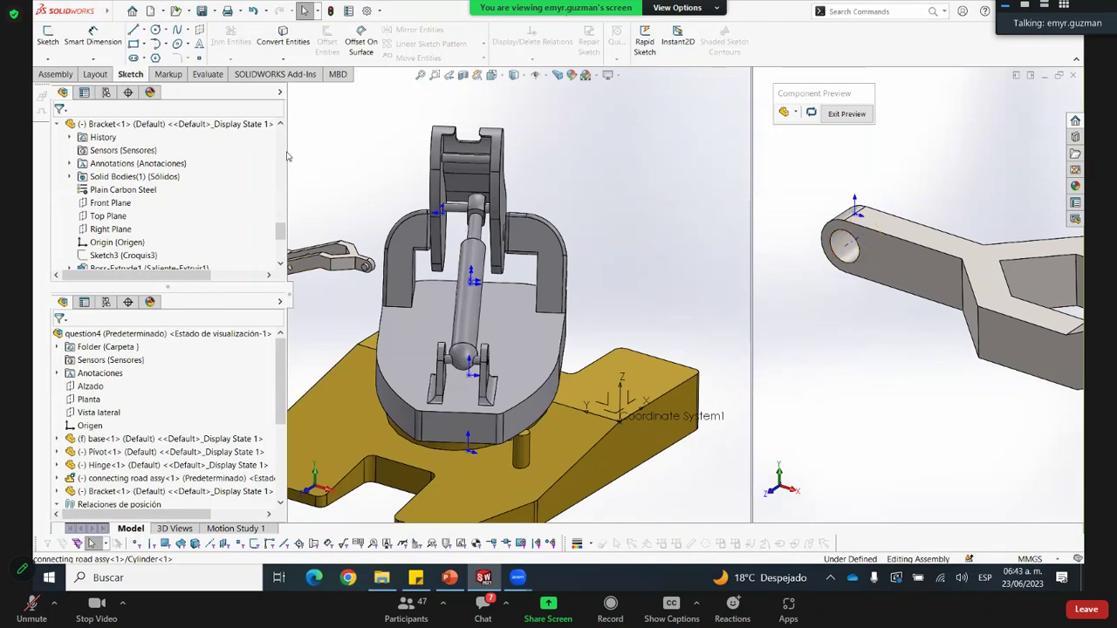
# Add a Concentric mate between the Bracket's end hole and the Hinge's upper cross pin
pyautogui.click(58, 74)
pyautogui.click(161, 42)
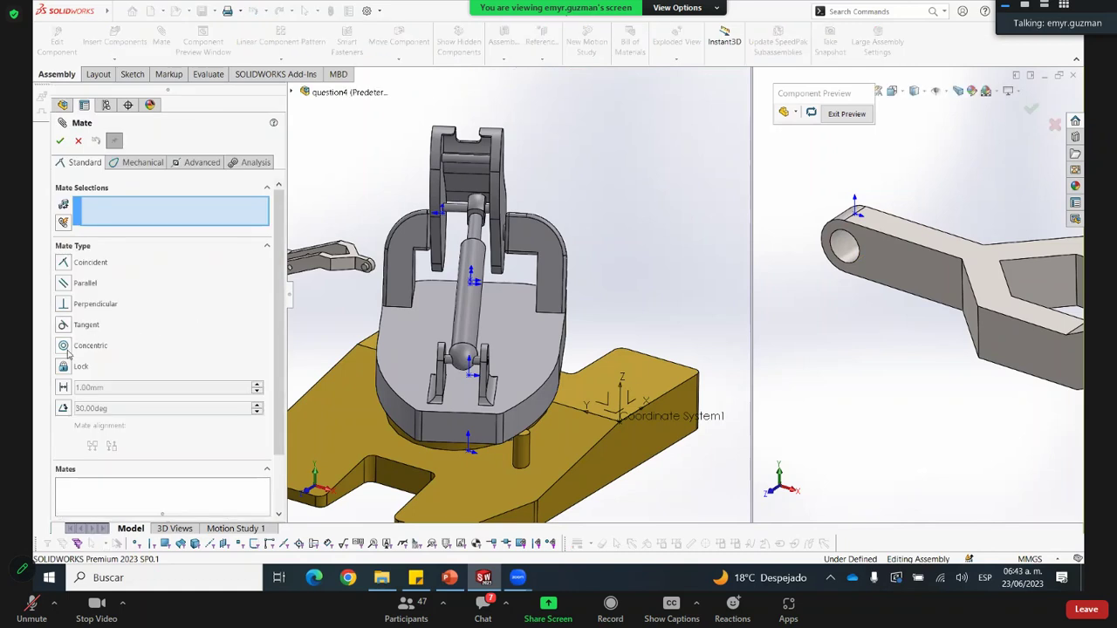
pyautogui.click(63, 345)
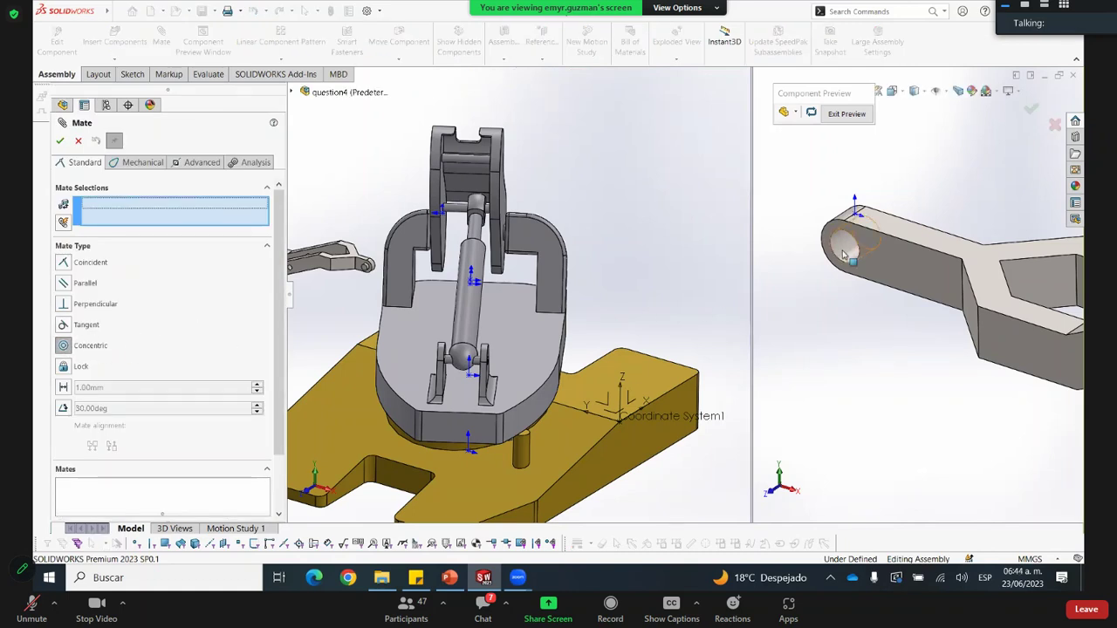
pyautogui.click(474, 163)
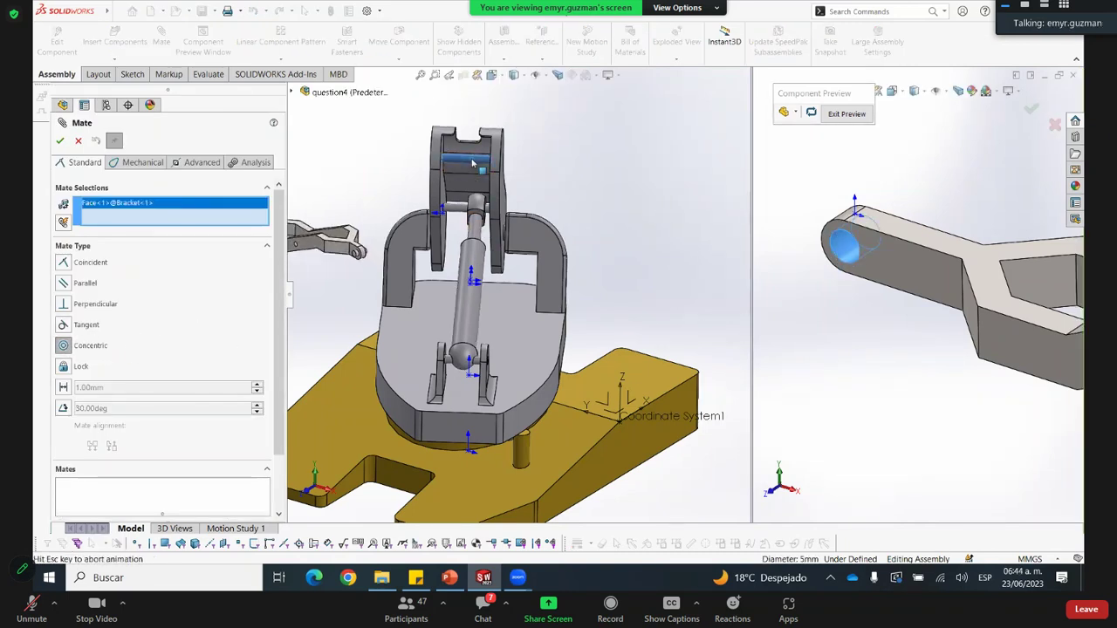
pyautogui.rightClick(472, 163)
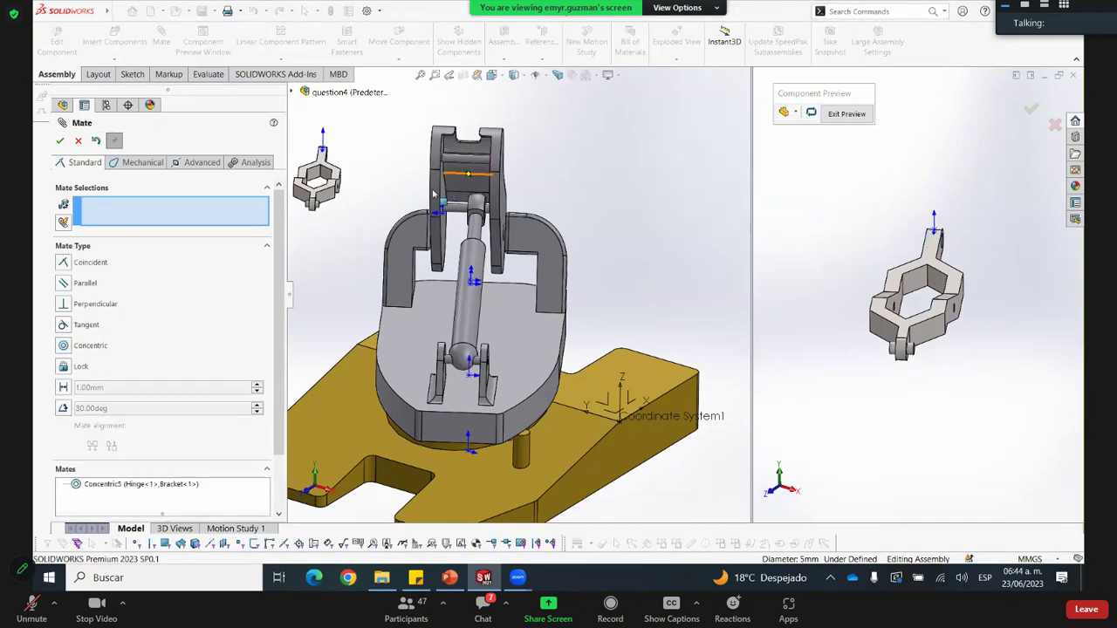
# Set up a centered Width mate with the Hinge's two facing inner side faces as the width selections
pyautogui.scroll(-3, 409, 152)
pyautogui.click(206, 164)
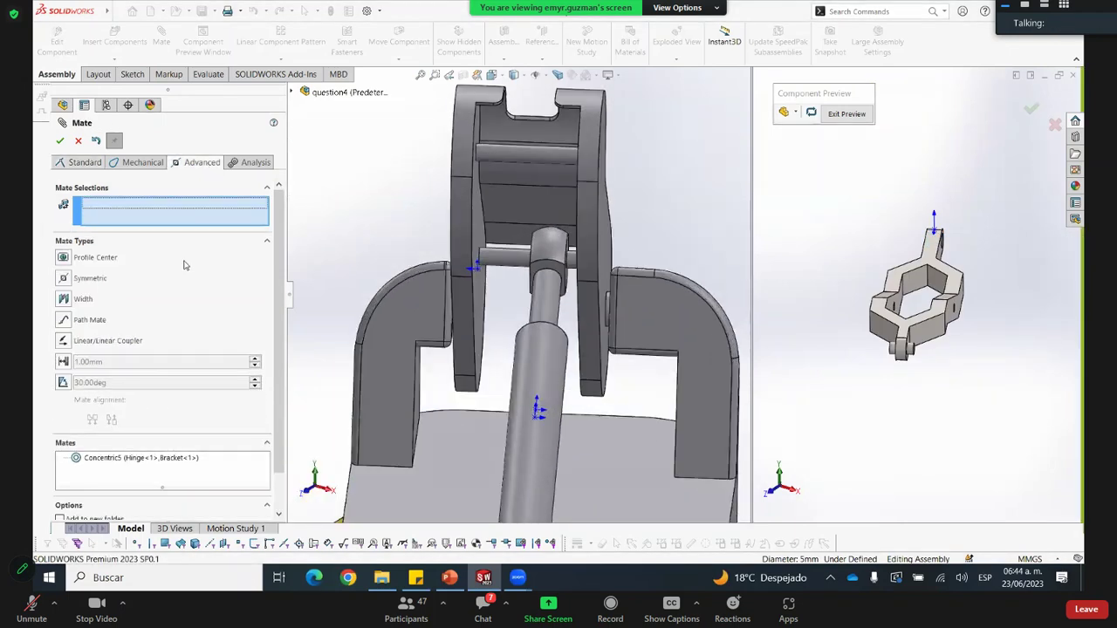
pyautogui.click(63, 298)
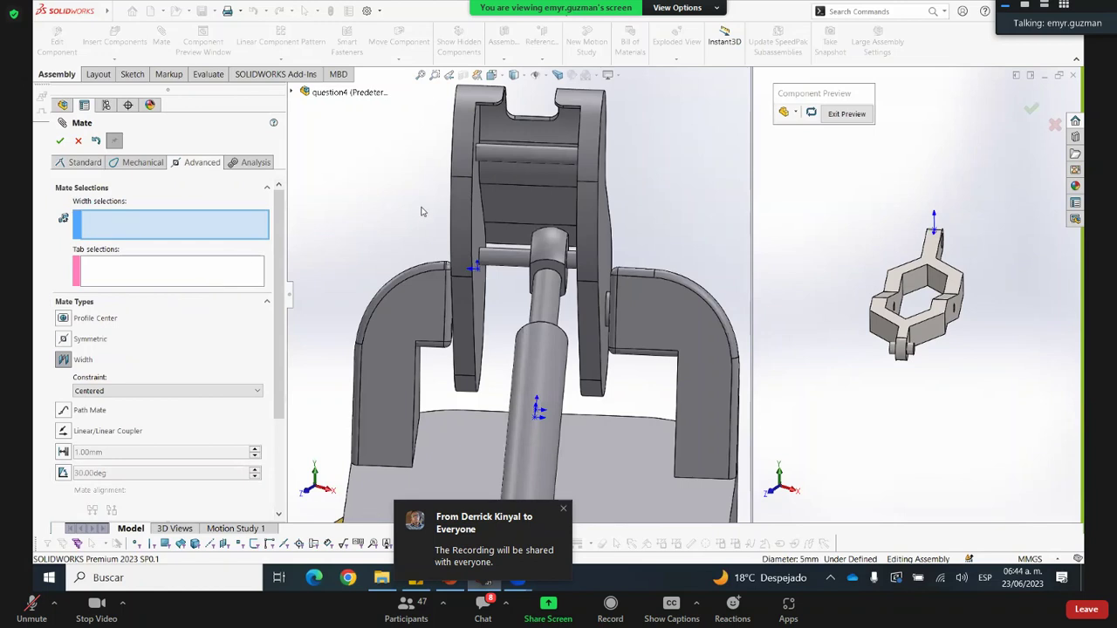
pyautogui.scroll(-1, 582, 237)
pyautogui.moveTo(575, 238); pyautogui.dragTo(918, 337, button='middle')
pyautogui.click(547, 259)
pyautogui.click(917, 337)
pyautogui.scroll(-5, 932, 202)
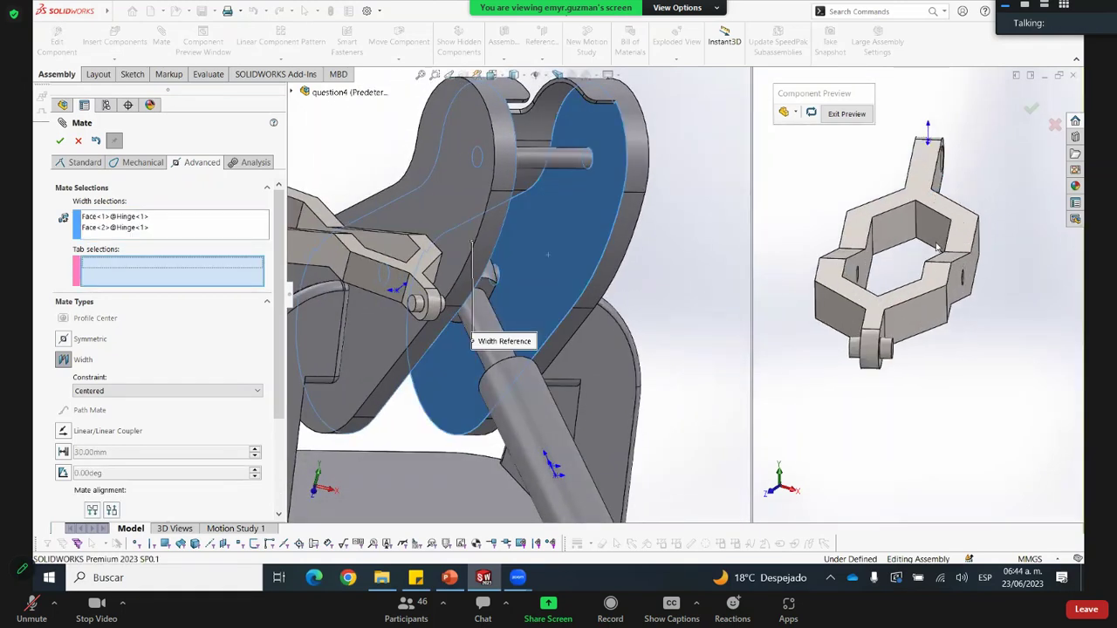
# Choose the two opposite side faces of the Bracket's holed arm as tab selections, apply the Width mate, and finish mating
pyautogui.scroll(-3, 931, 212)
pyautogui.click(951, 209)
pyautogui.scroll(-4, 824, 206)
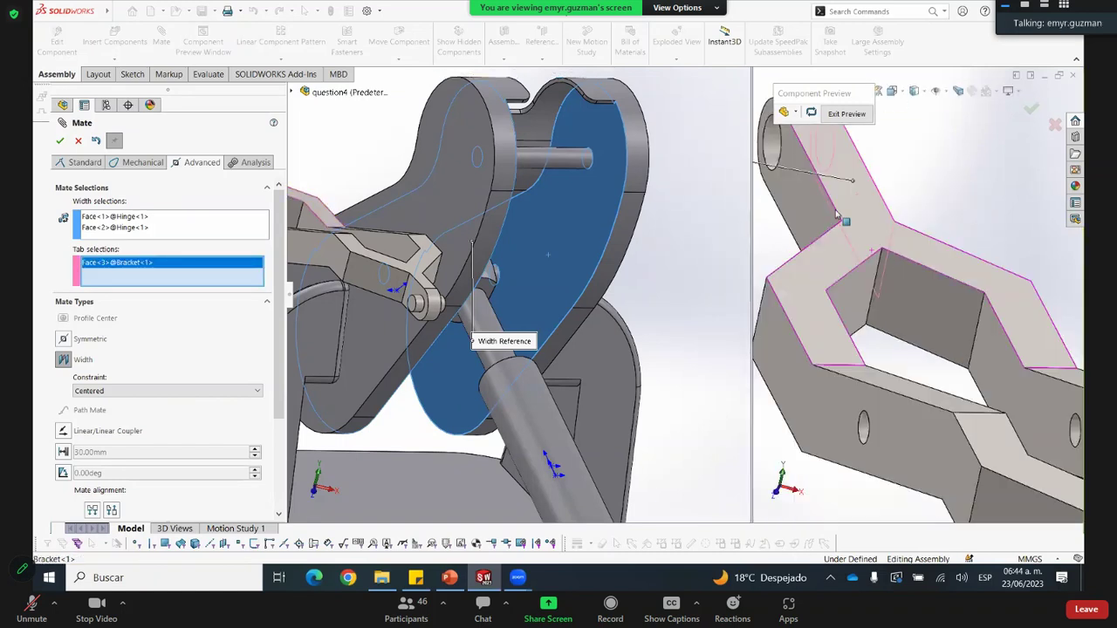
pyautogui.click(821, 207)
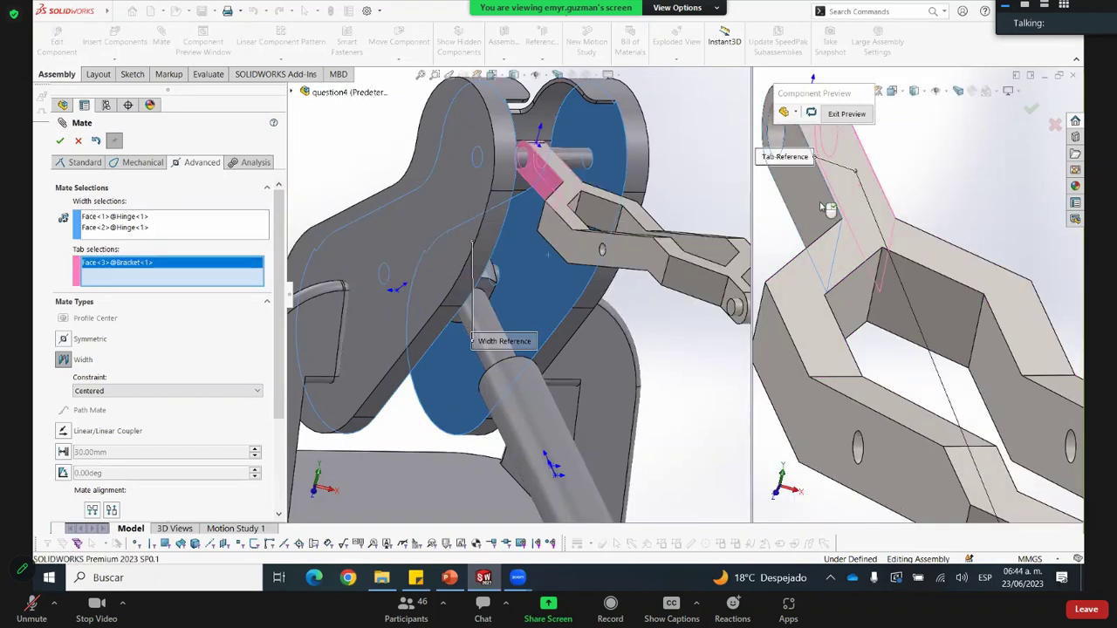
pyautogui.rightClick(821, 207)
pyautogui.click(78, 140)
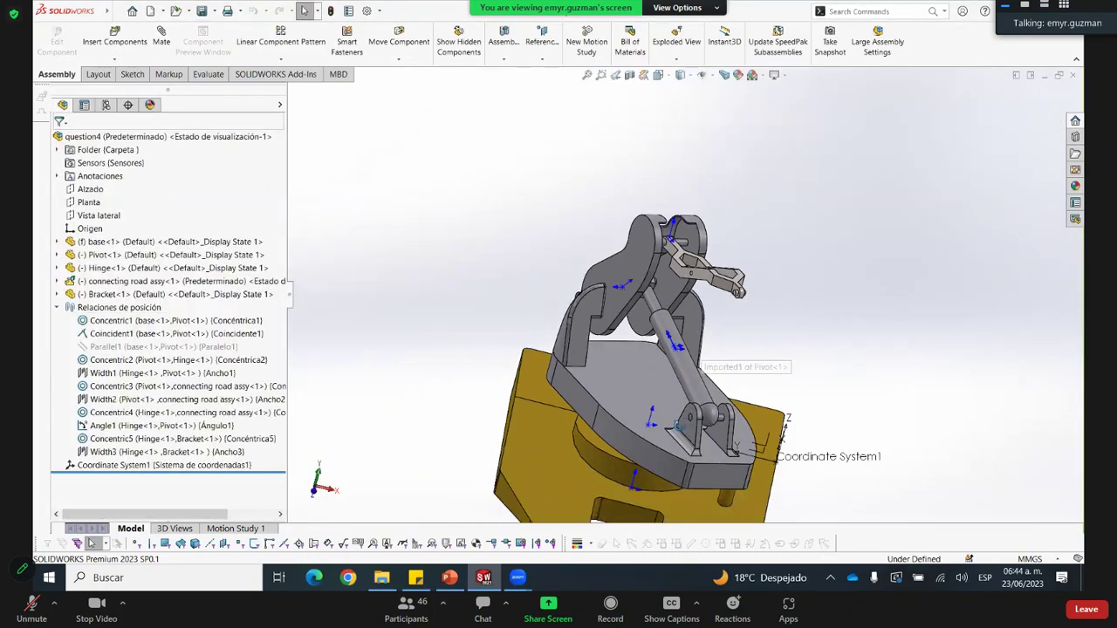
# Evaluate the mass properties of question4 and compare the overall mass with the answer options on the Question 4 slide
pyautogui.scroll(-3, 782, 389)
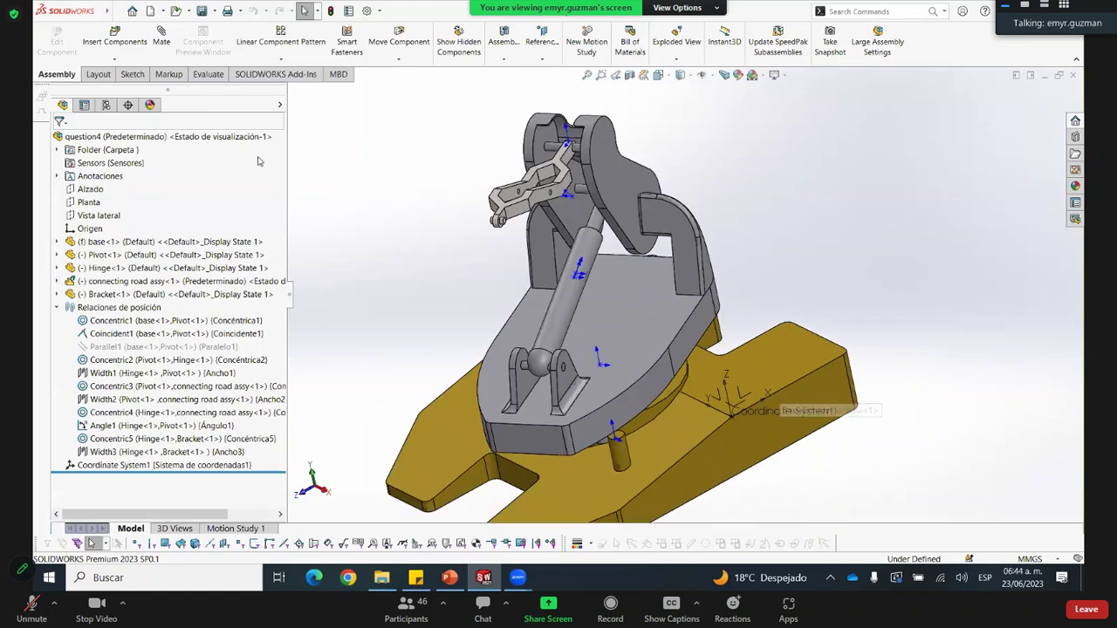
pyautogui.click(226, 76)
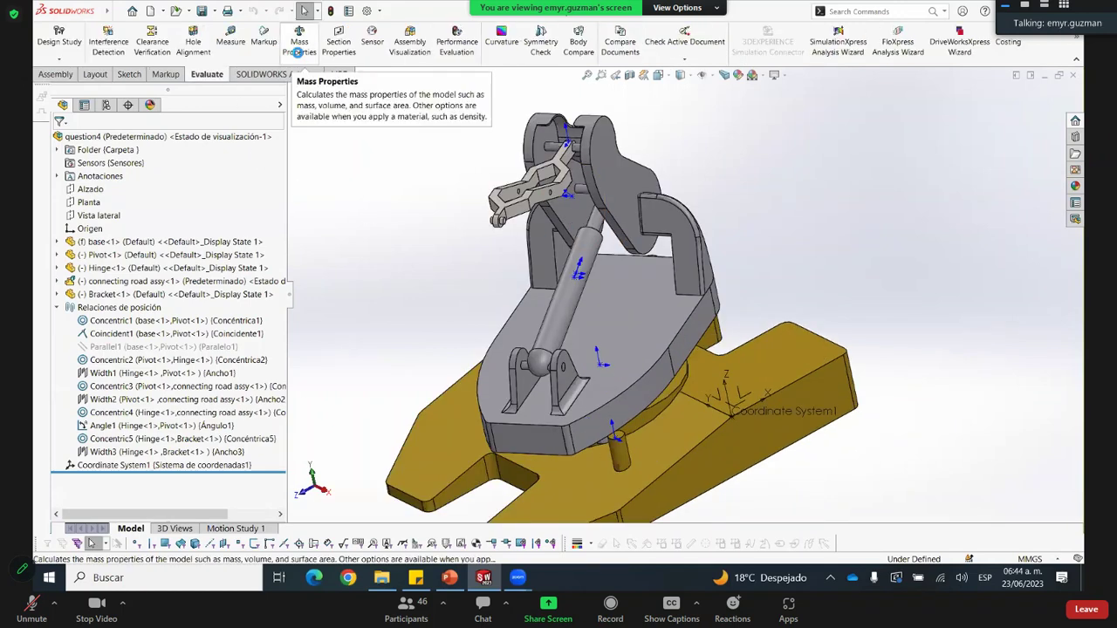
pyautogui.click(299, 52)
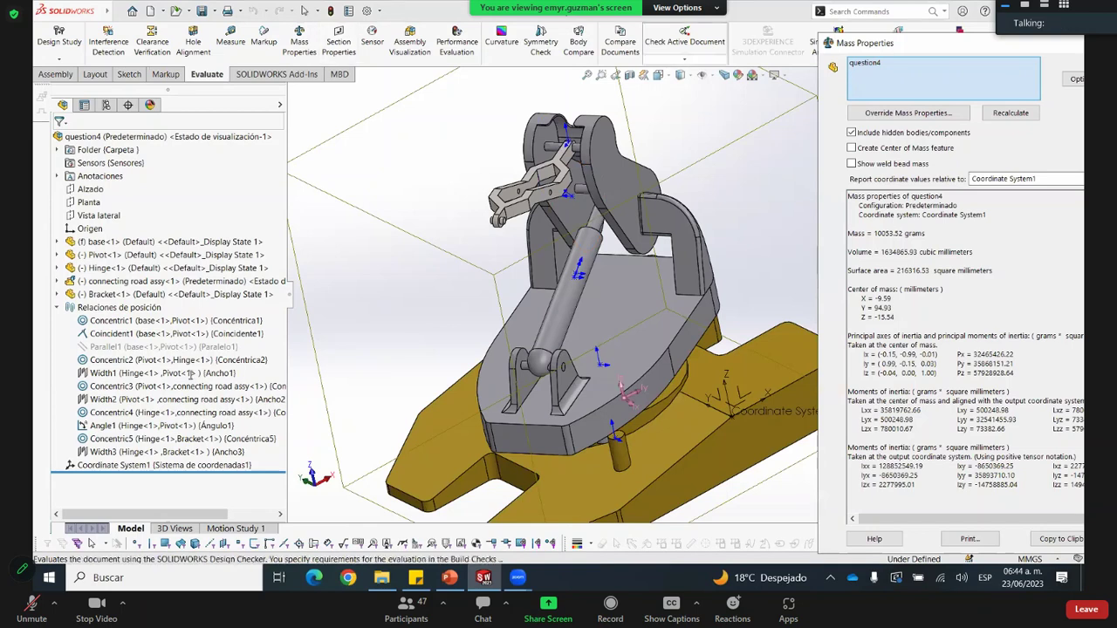
pyautogui.moveTo(951, 43); pyautogui.dragTo(156, 34)
pyautogui.moveTo(78, 224); pyautogui.dragTo(130, 225)
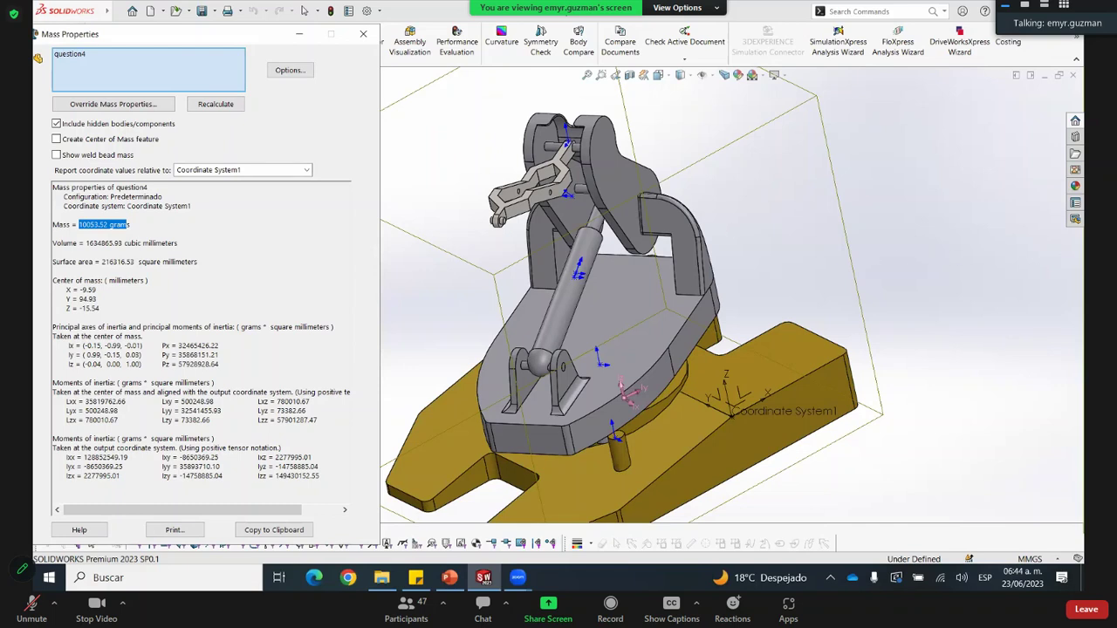
pyautogui.hotkey('alt', 'Tab')
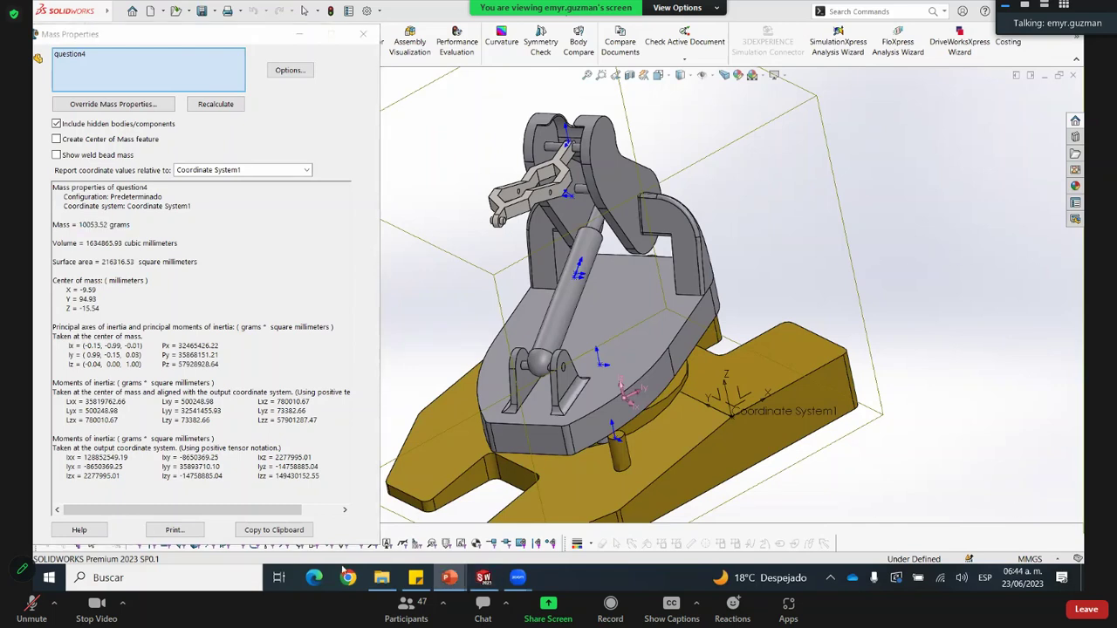
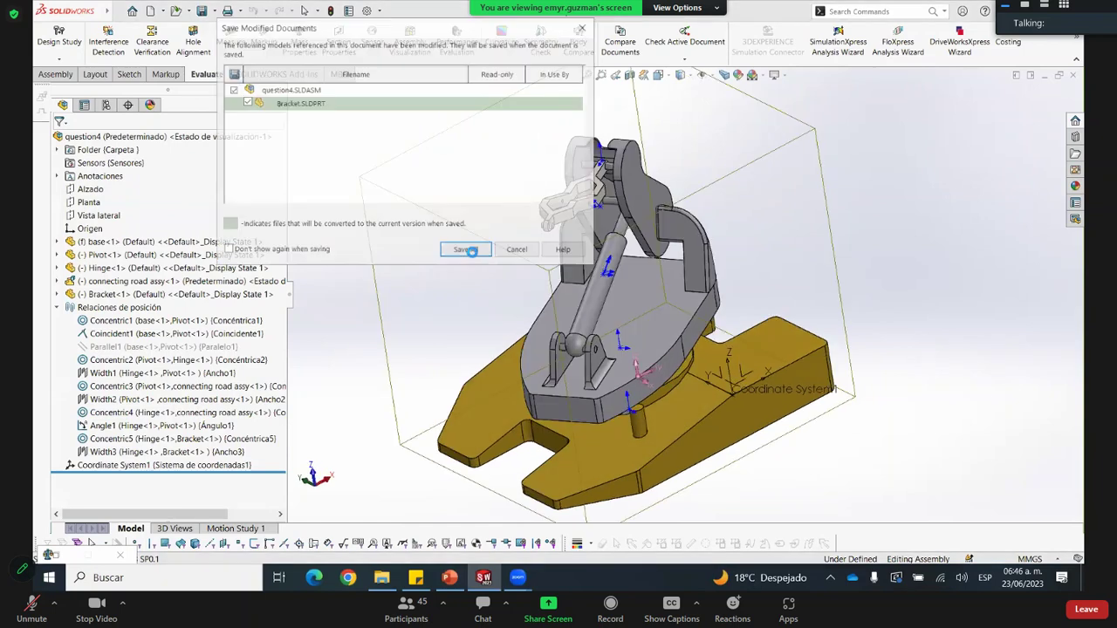
# Save question4 with its modified Bracket part, and save the assembly under the new name question5.SLDASM
pyautogui.click(469, 251)
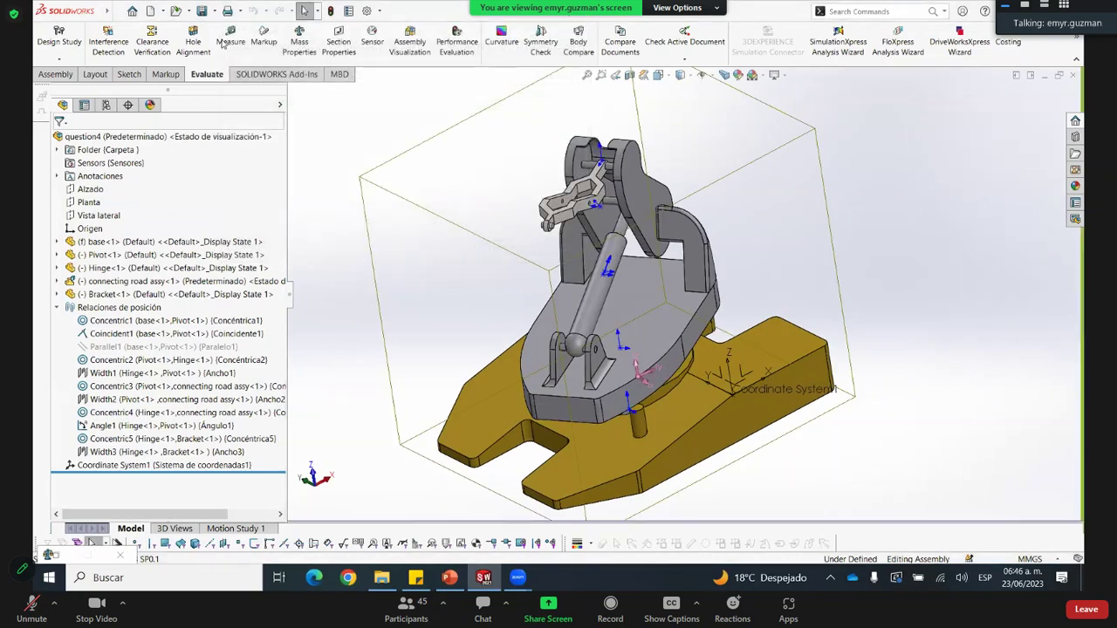
pyautogui.click(215, 13)
pyautogui.click(227, 41)
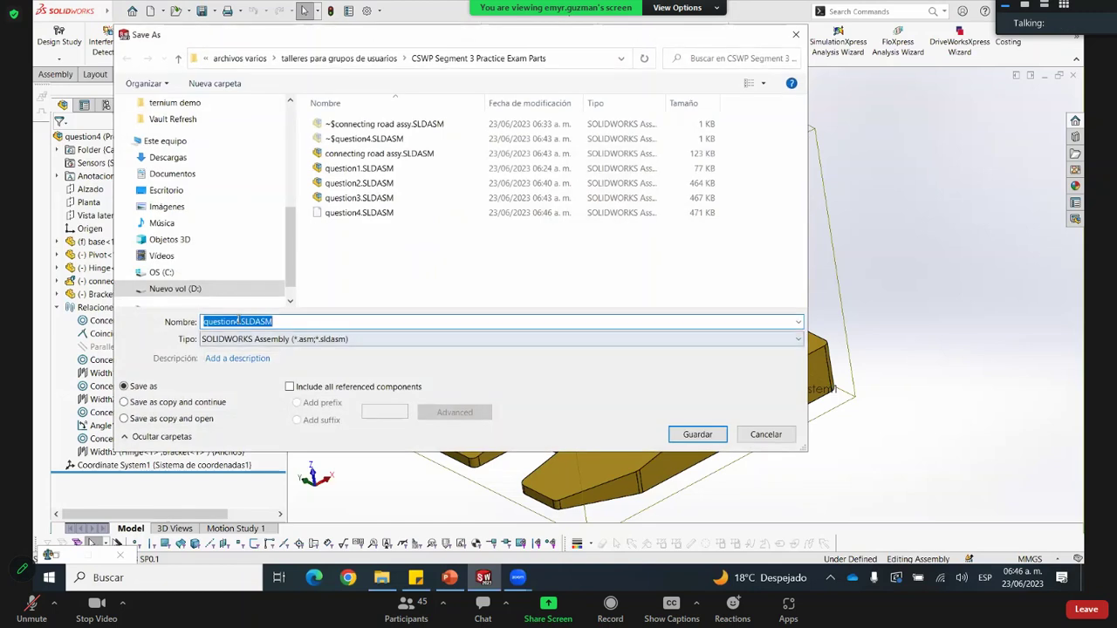
pyautogui.click(238, 320)
pyautogui.press('BackSpace')
pyautogui.write('5')
pyautogui.click(697, 434)
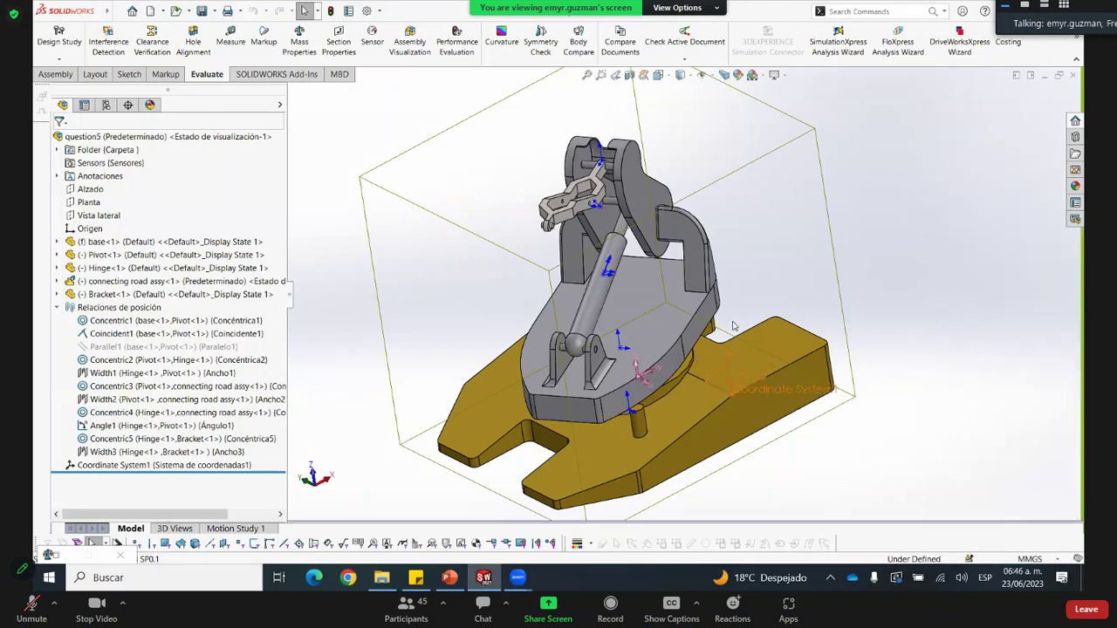
pyautogui.scroll(1, 705, 370)
pyautogui.moveTo(491, 508); pyautogui.dragTo(465, 518, button='middle')
pyautogui.hotkey('alt', 'Tab')
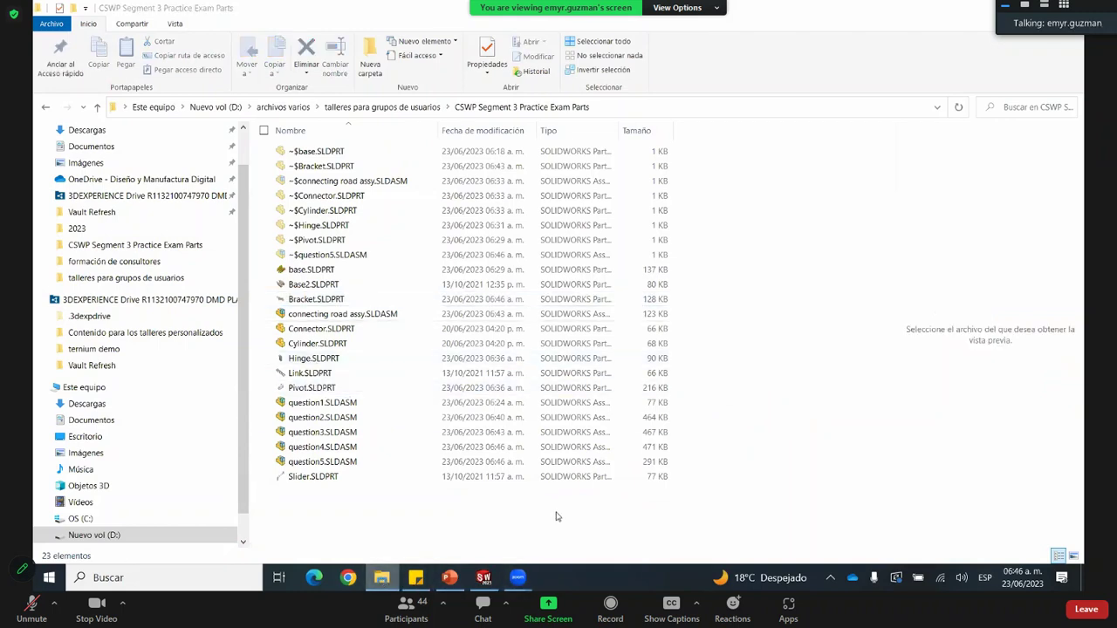
pyautogui.hotkey('alt', 'Tab')
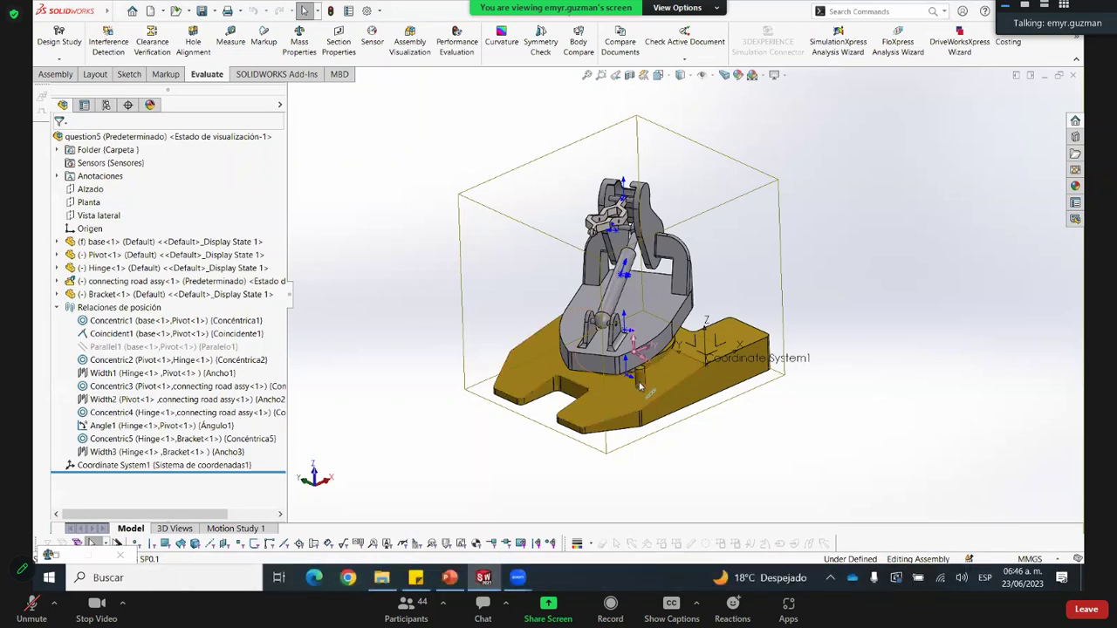
# Add an 88-degree angle mate between the Pivot's front end face and the base's slanted outer side face, using the anti-aligned orientation
pyautogui.scroll(-2, 640, 387)
pyautogui.scroll(-2, 640, 387)
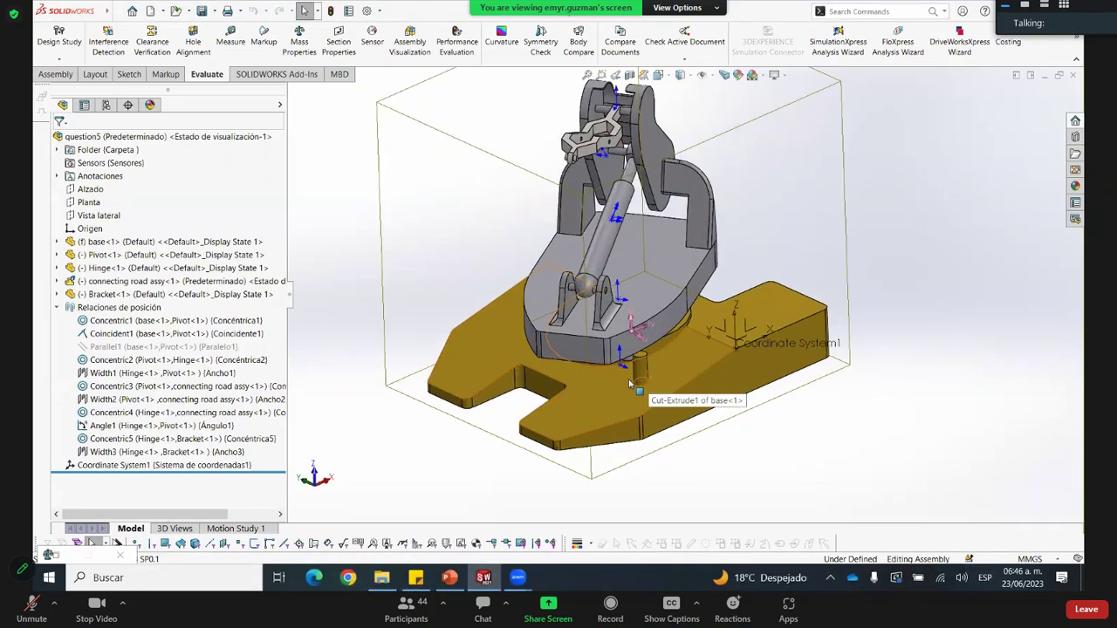
pyautogui.moveTo(600, 429); pyautogui.dragTo(447, 368, button='middle')
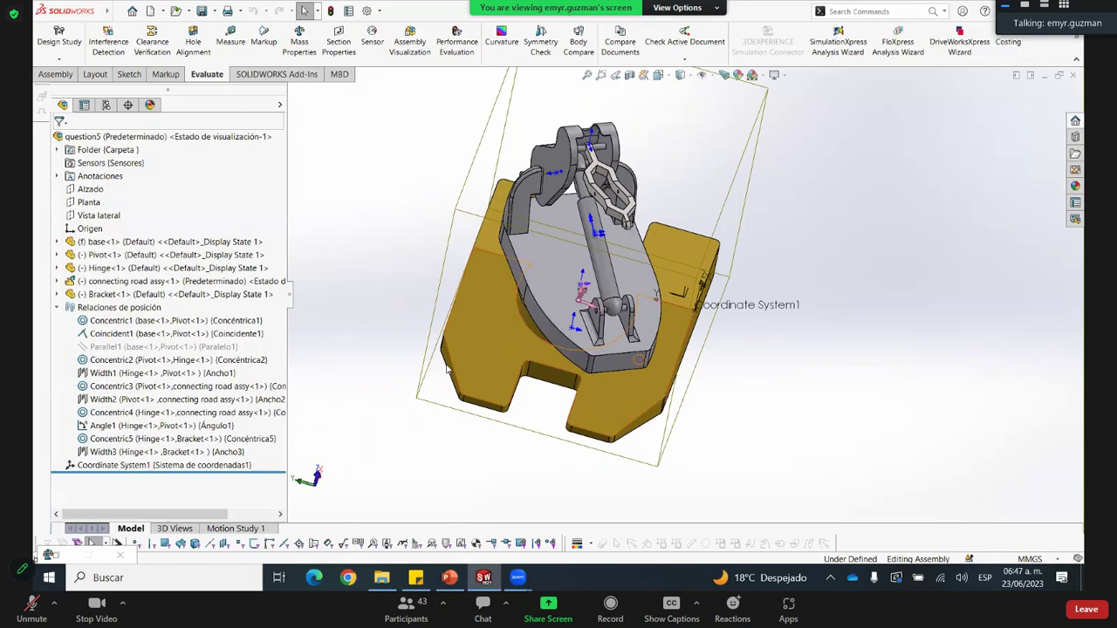
pyautogui.scroll(2, 435, 319)
pyautogui.moveTo(113, 64); pyautogui.dragTo(153, 46, button='middle')
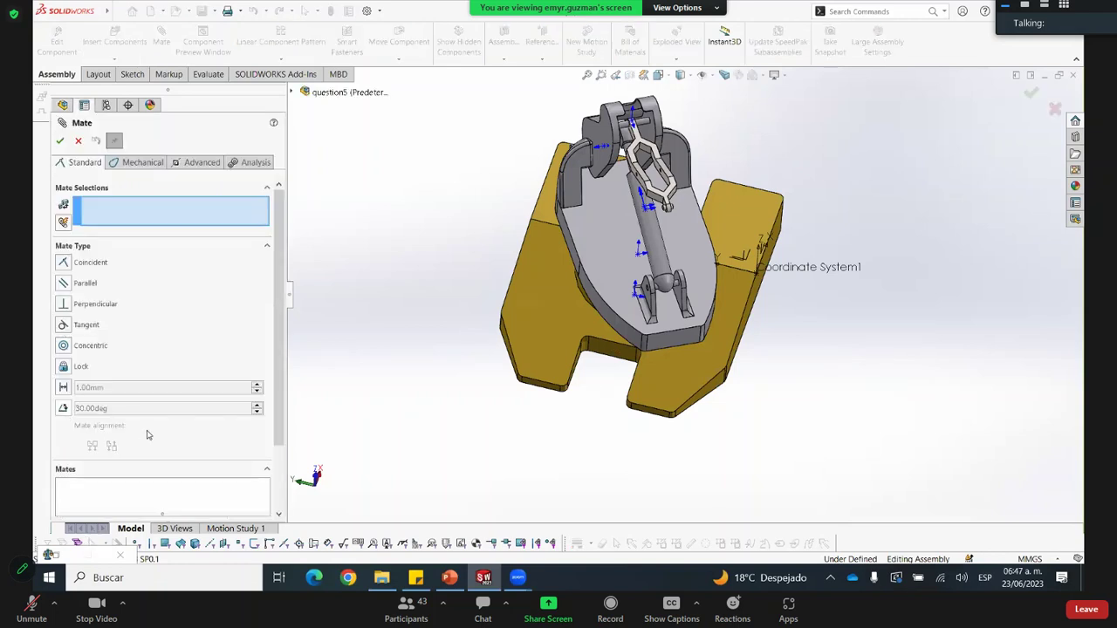
pyautogui.write('88')
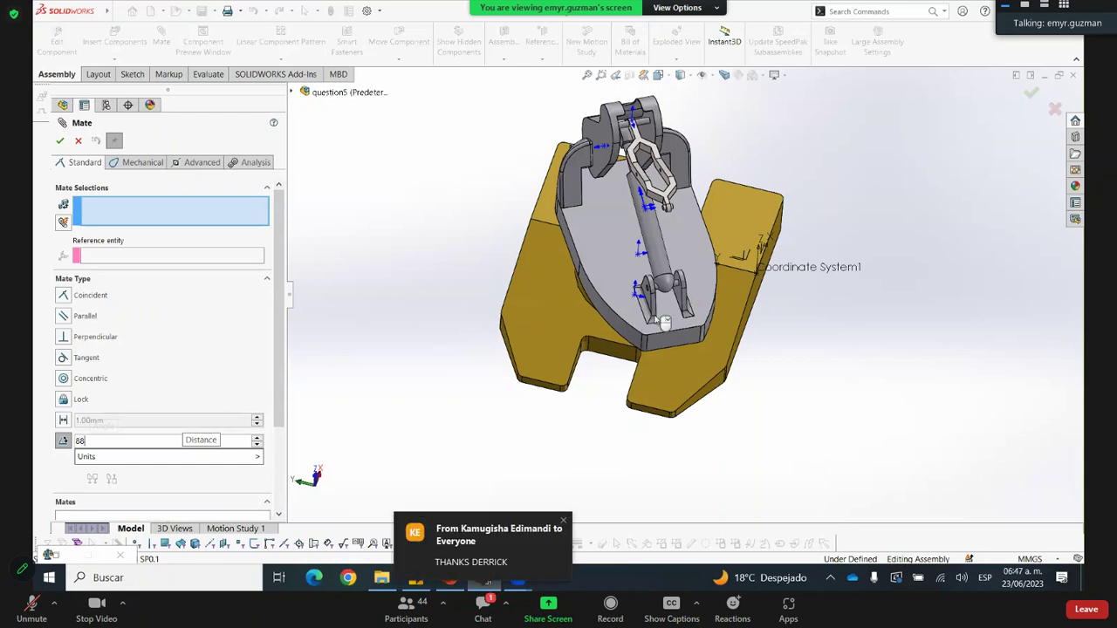
pyautogui.click(112, 495)
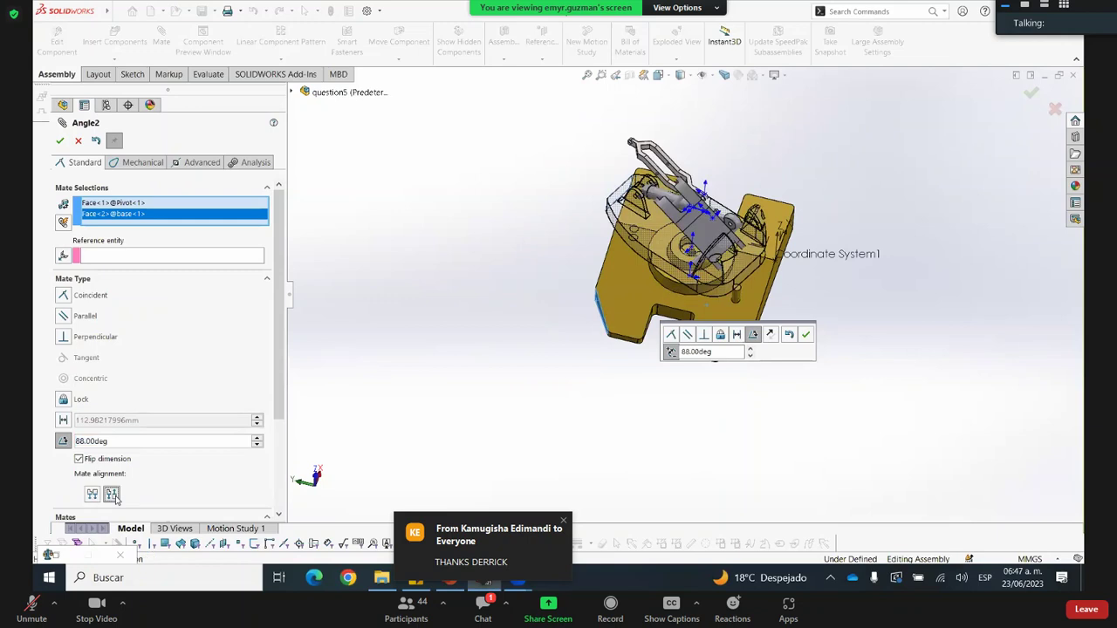
pyautogui.click(60, 141)
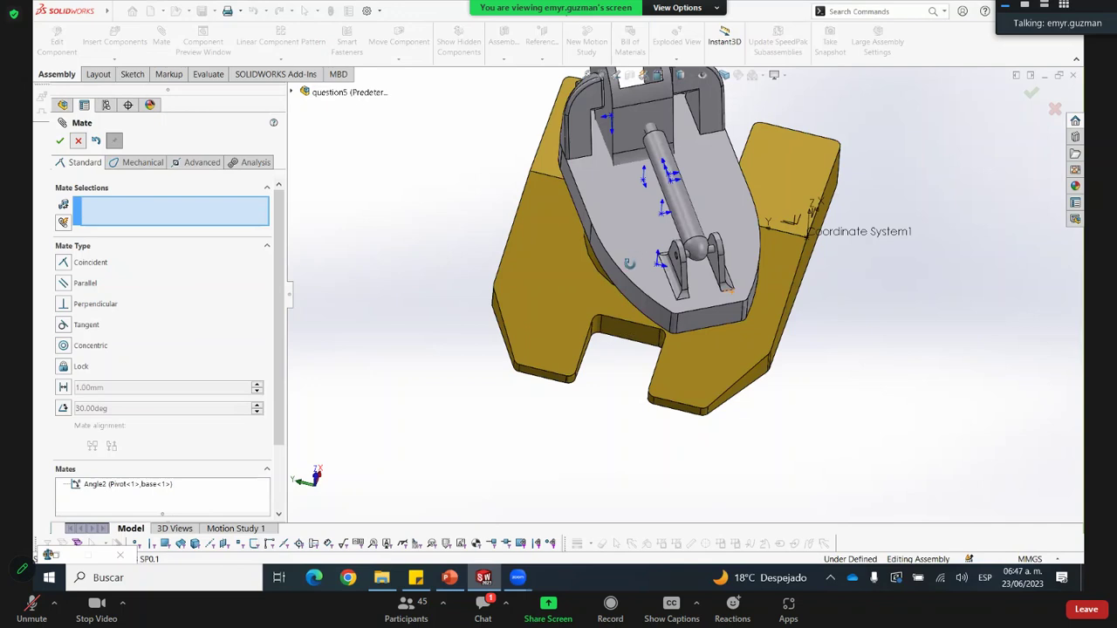
pyautogui.press('Escape')
# Check the angle between the Pivot's front end face and the base's slanted side face with Smart Dimension, without keeping the dimension
pyautogui.moveTo(472, 268); pyautogui.dragTo(474, 277, button='middle')
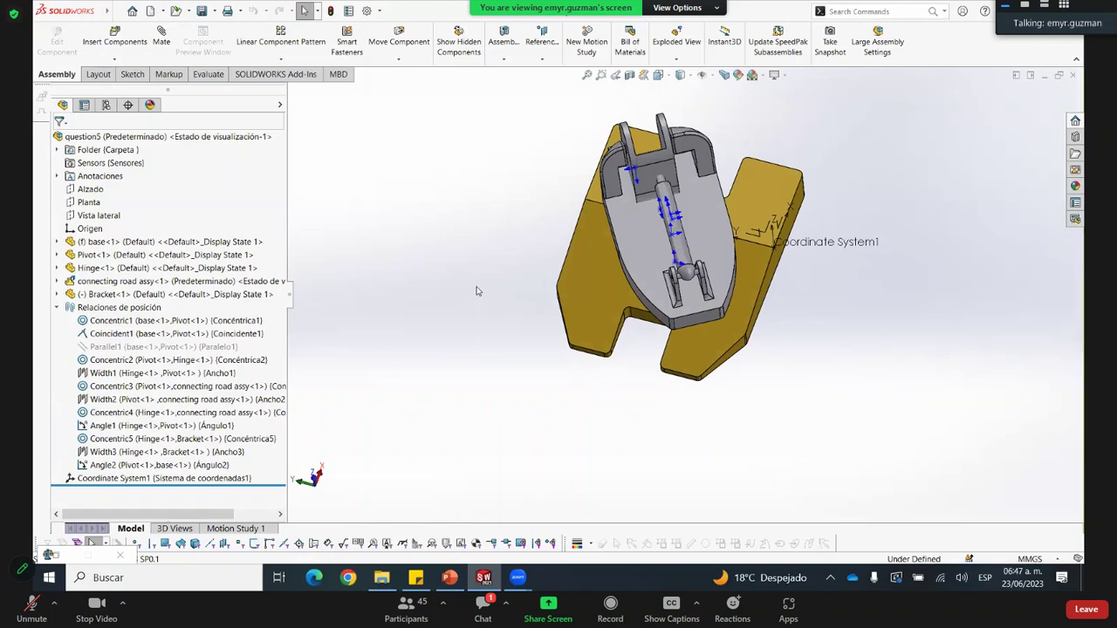
pyautogui.click(131, 74)
pyautogui.click(94, 46)
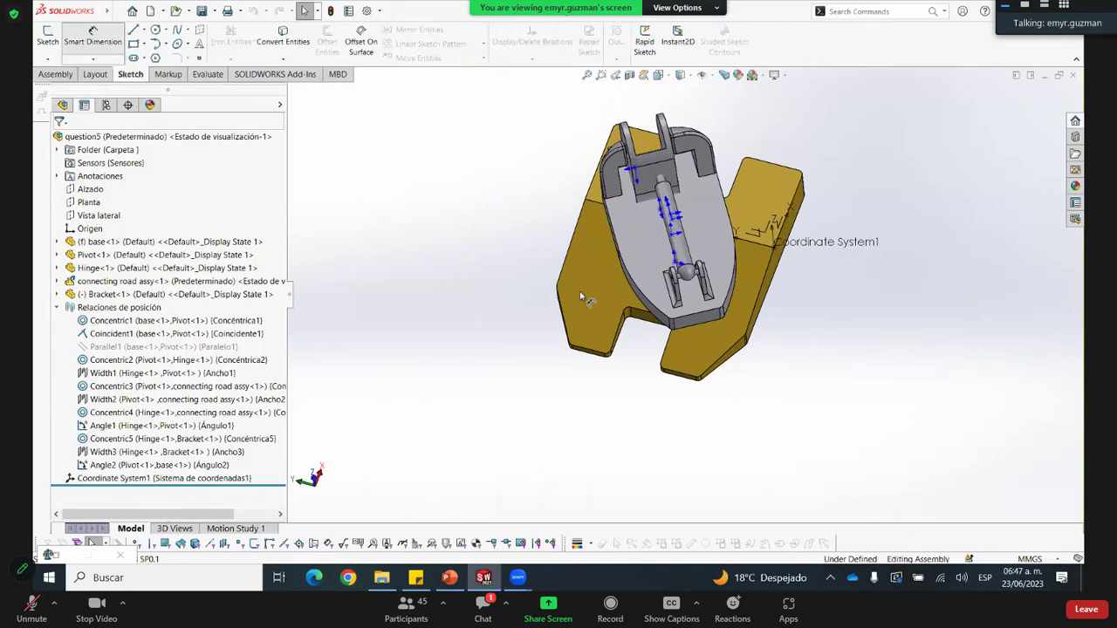
pyautogui.scroll(-2, 668, 337)
pyautogui.click(708, 312)
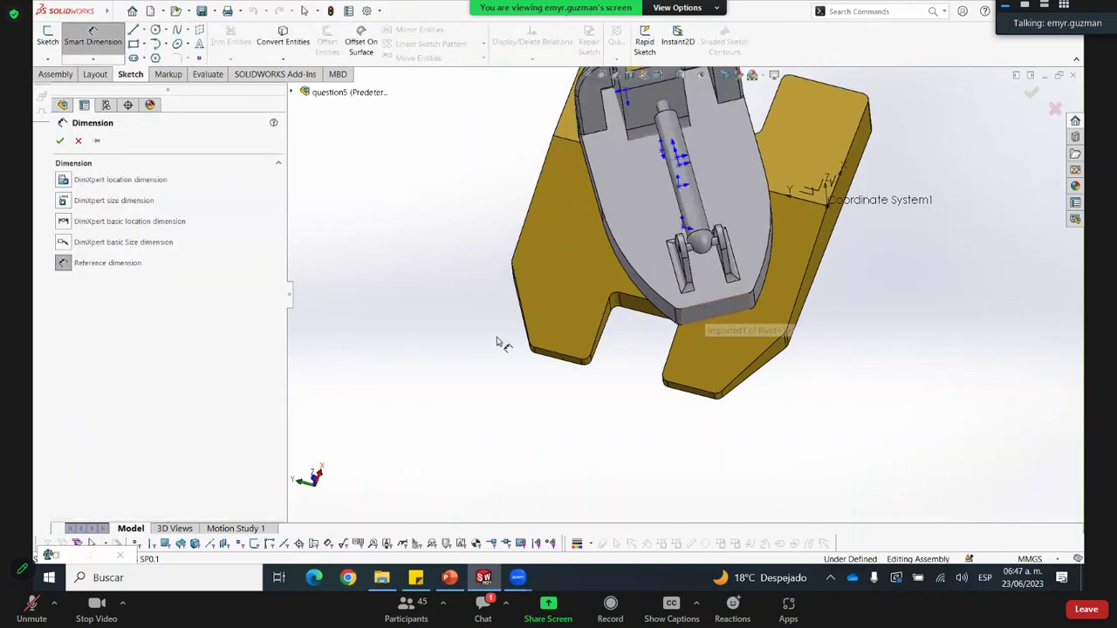
pyautogui.click(515, 316)
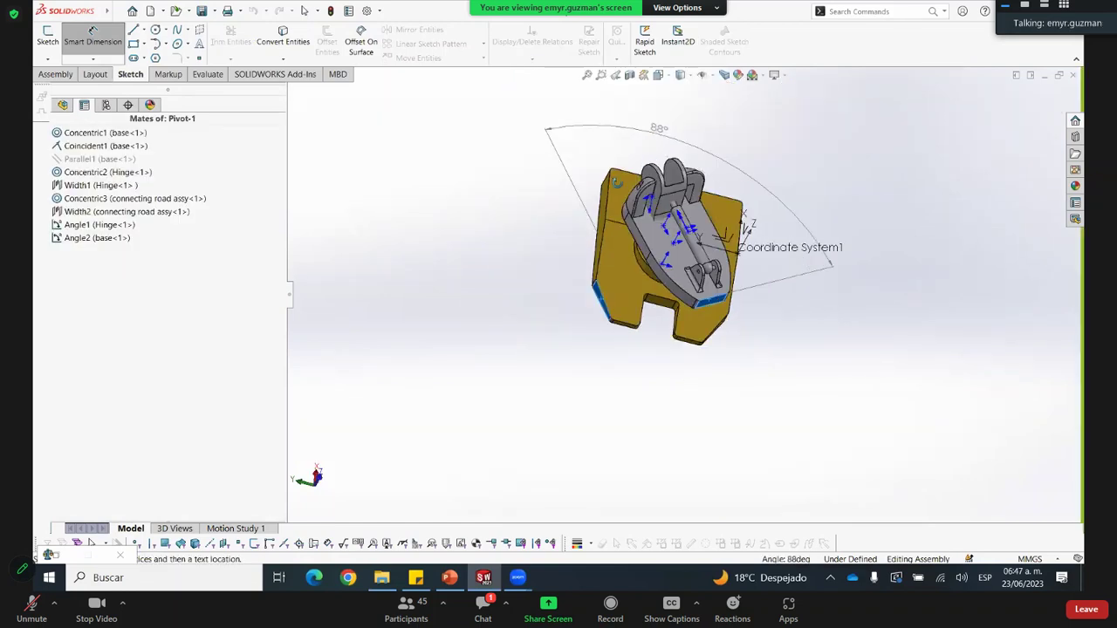
pyautogui.moveTo(636, 159); pyautogui.dragTo(642, 166, button='middle')
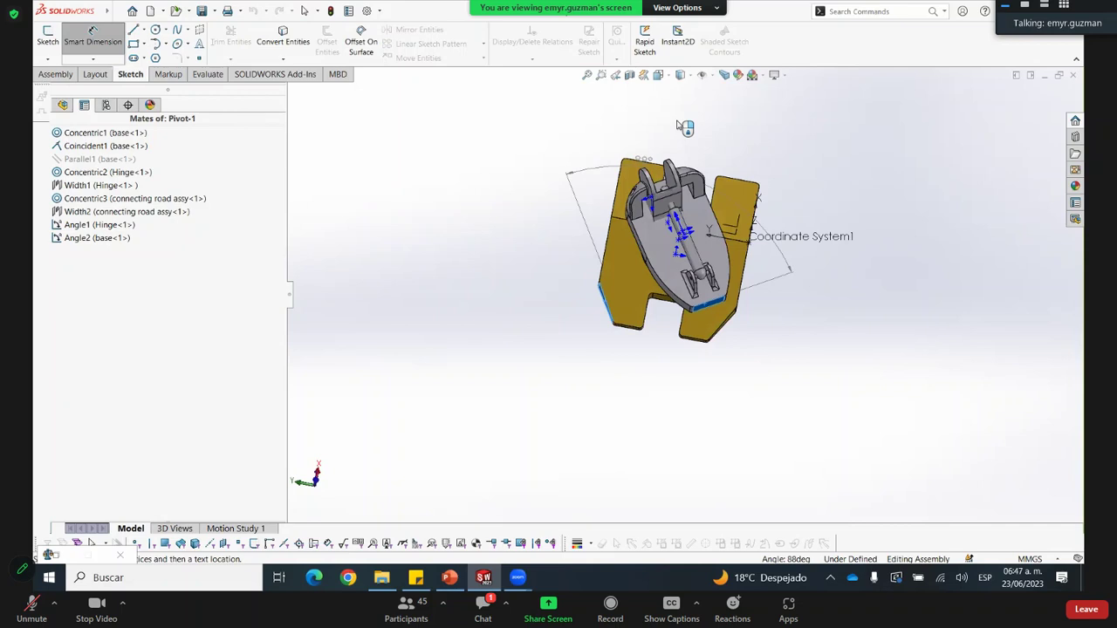
pyautogui.press('Escape')
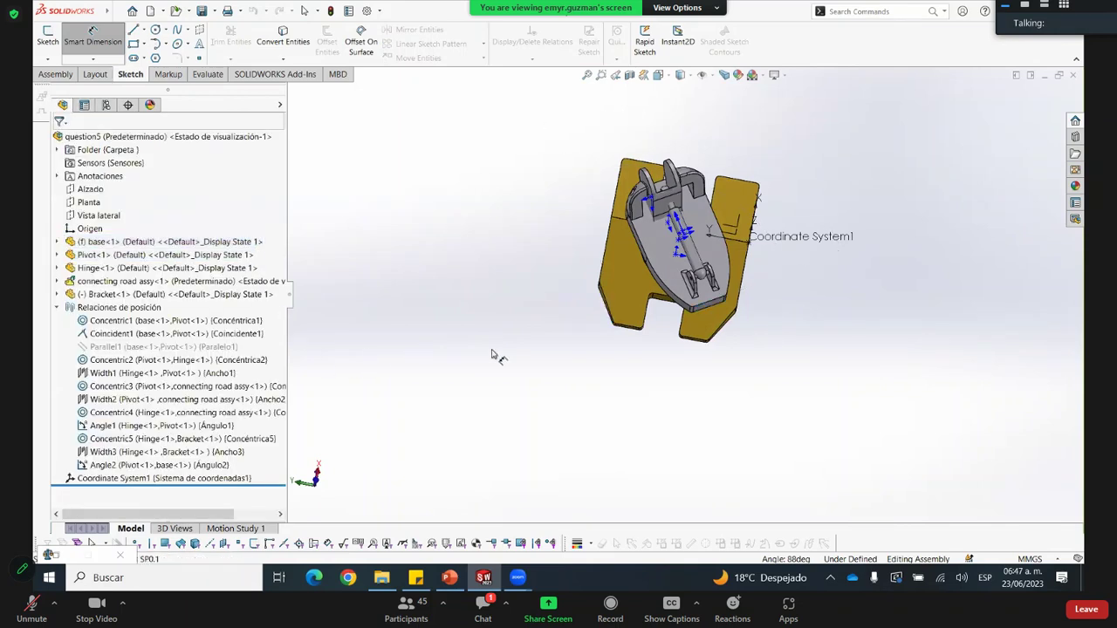
# Flip the Angle1 mate between the Hinge and the Pivot
pyautogui.moveTo(661, 256); pyautogui.dragTo(656, 212, button='middle')
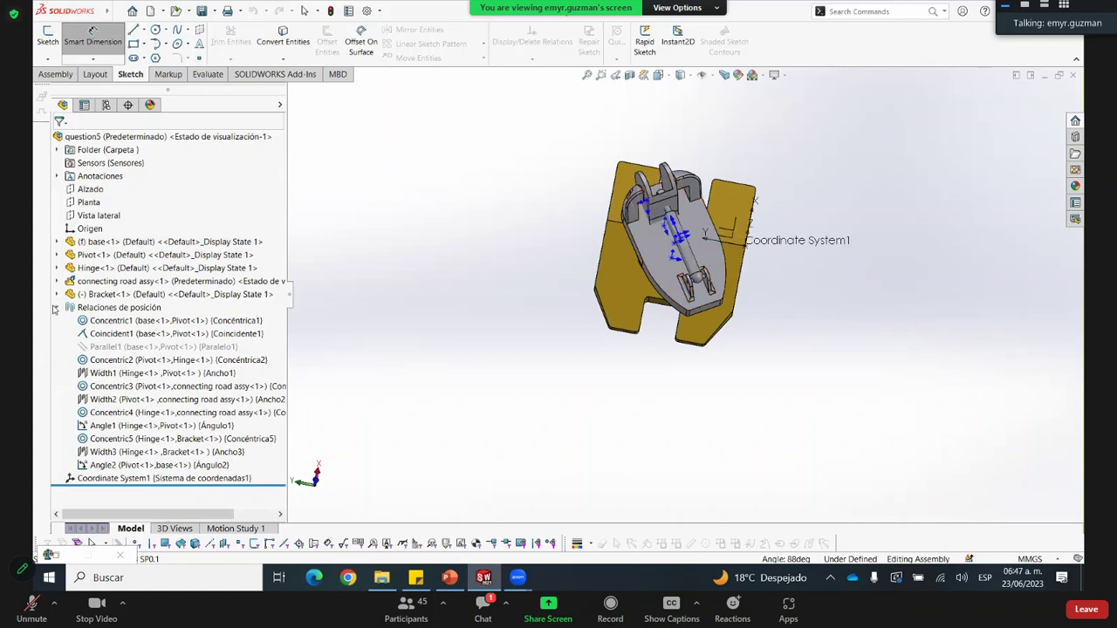
pyautogui.click(118, 449)
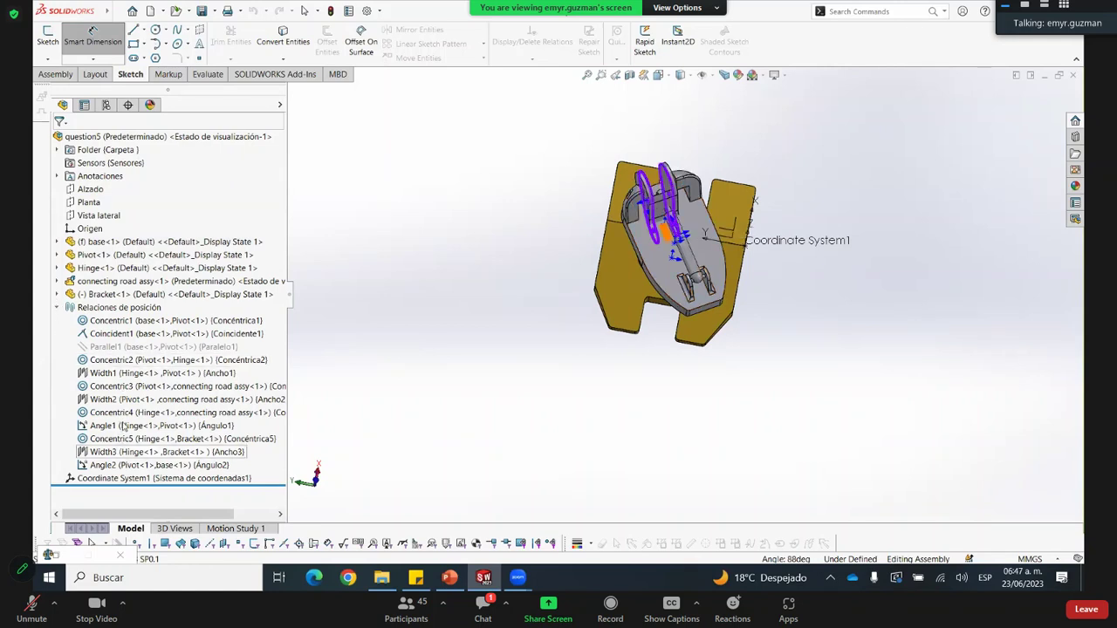
pyautogui.click(103, 425)
pyautogui.rightClick(123, 426)
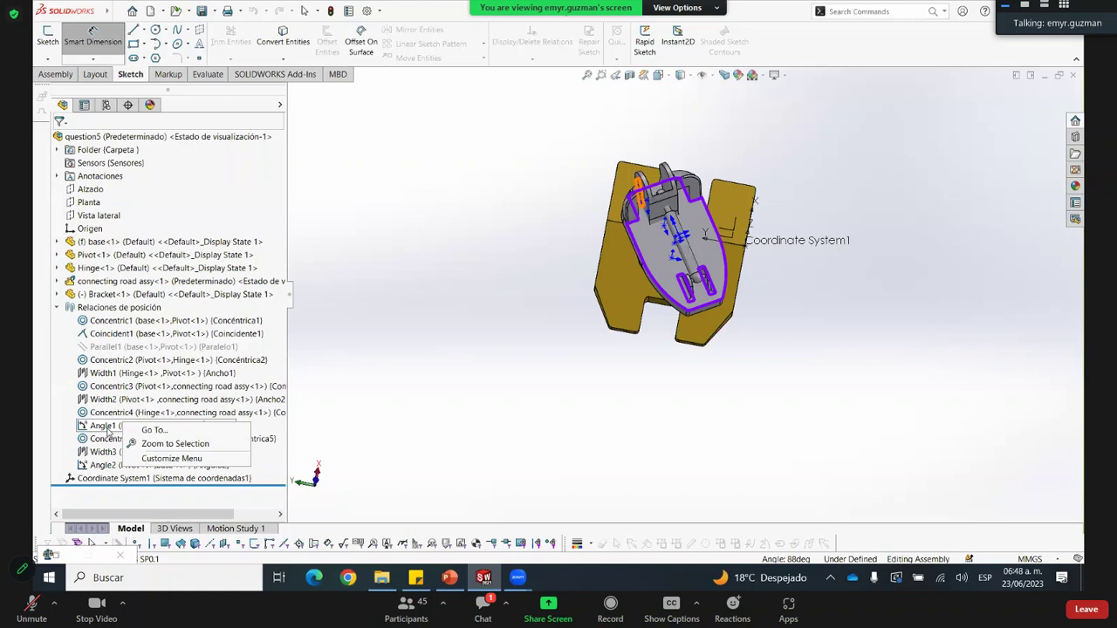
pyautogui.click(108, 429)
pyautogui.rightClick(146, 390)
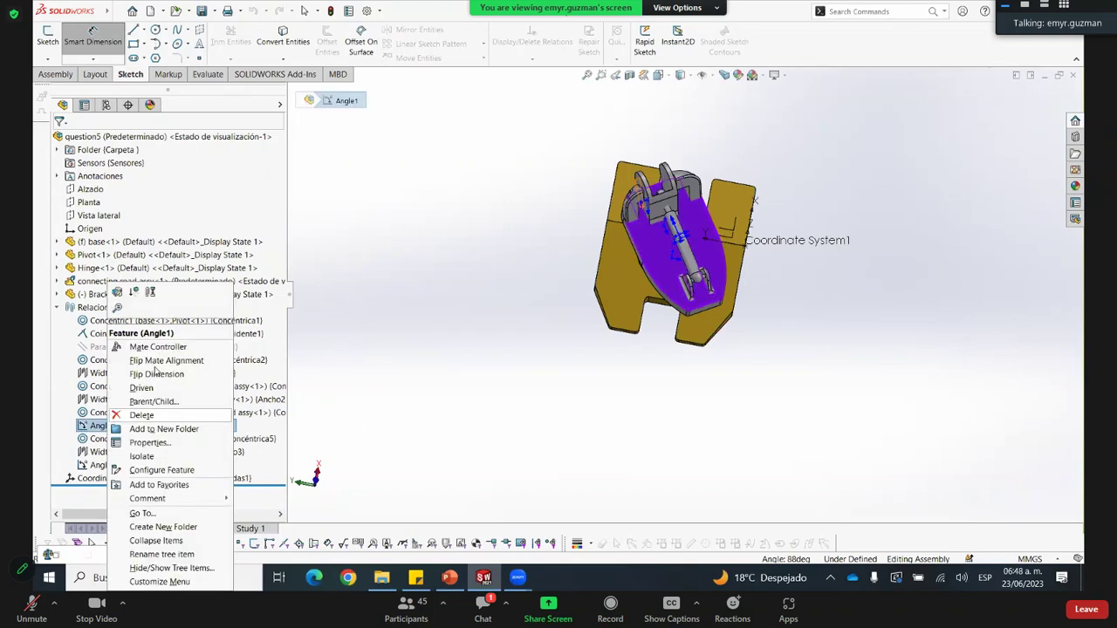
pyautogui.click(157, 368)
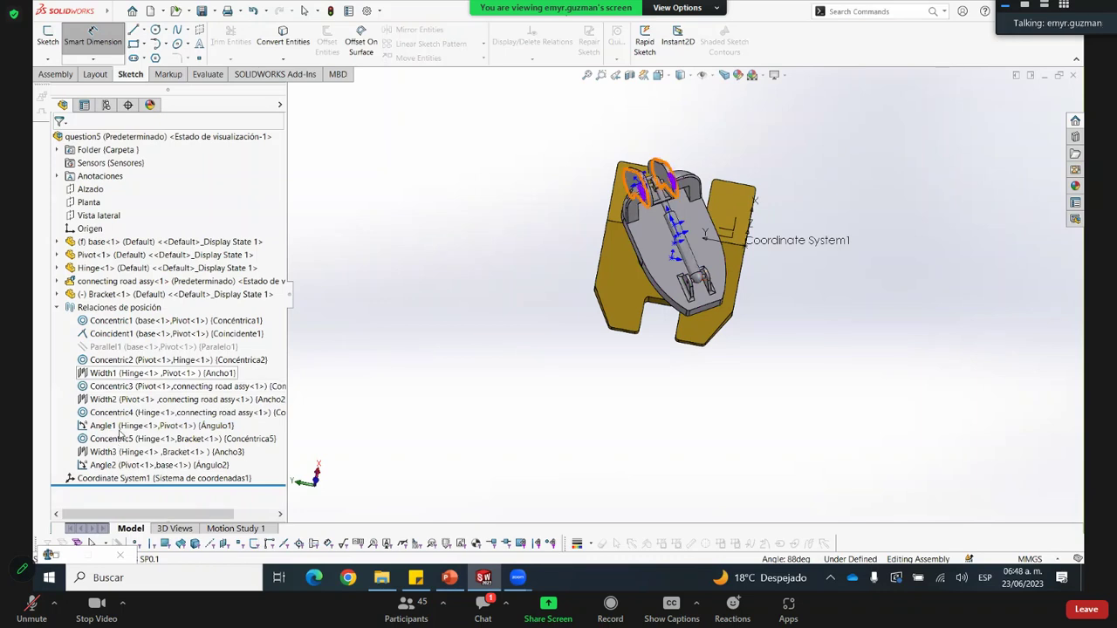
# Edit the Angle1 mate between the Hinge and the Pivot, switch it to anti-aligned, and inspect the resulting Hinge position
pyautogui.click(118, 452)
pyautogui.click(125, 426)
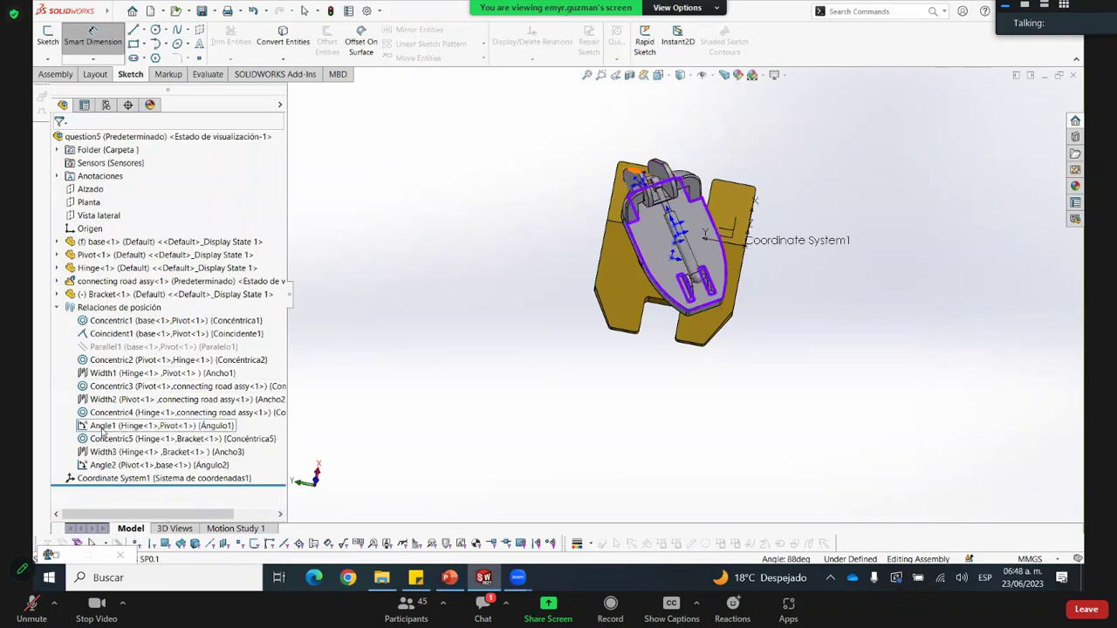
pyautogui.click(102, 427)
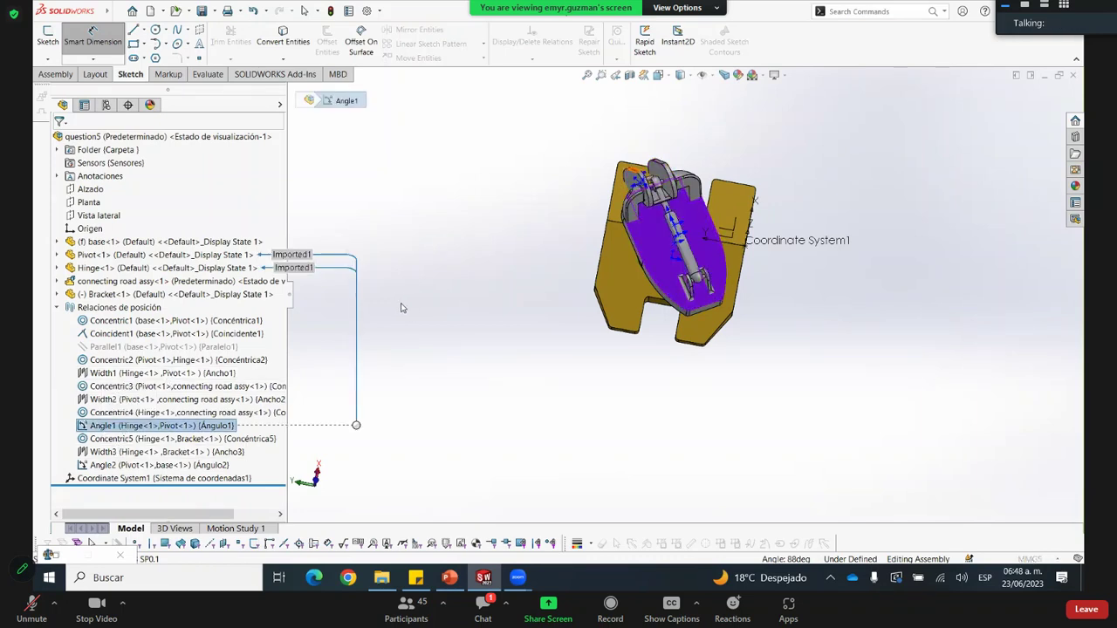
pyautogui.doubleClick(142, 424)
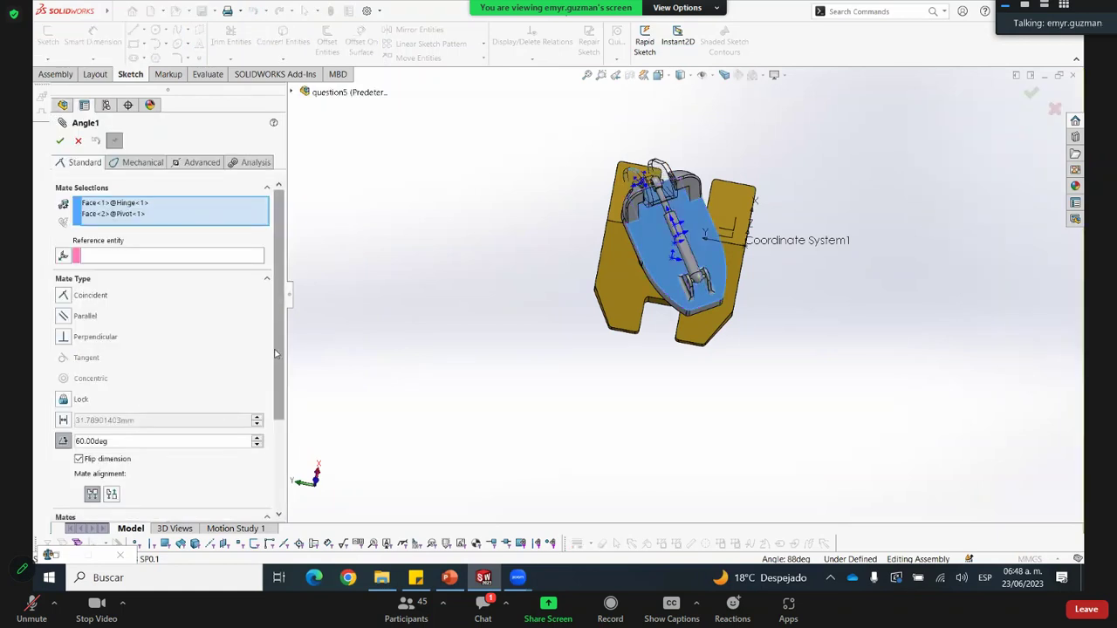
pyautogui.scroll(-3, 146, 405)
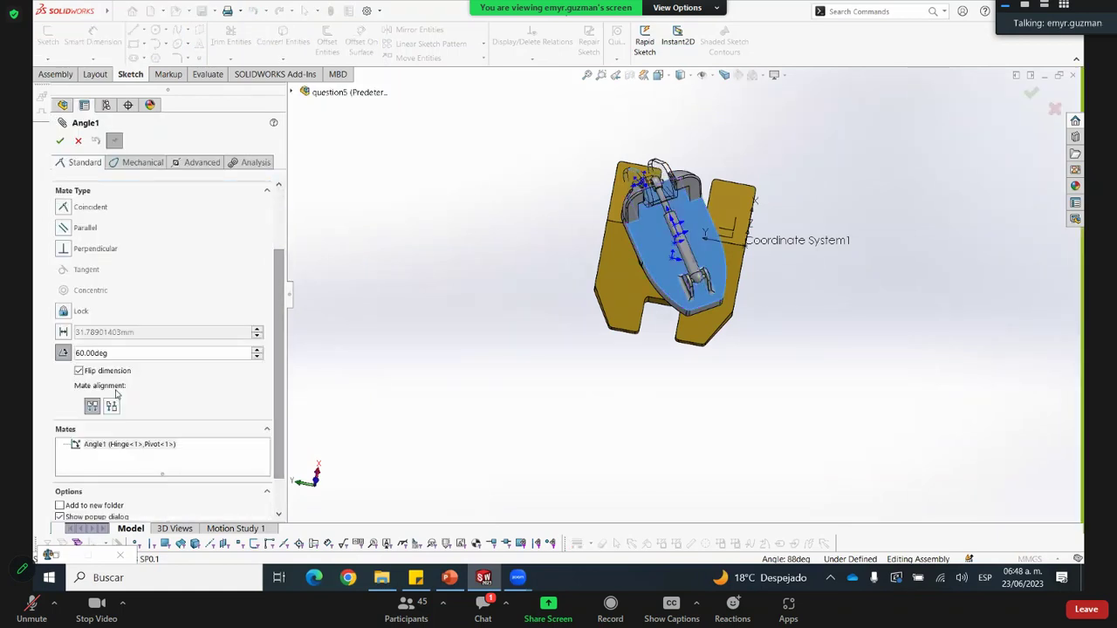
pyautogui.click(112, 405)
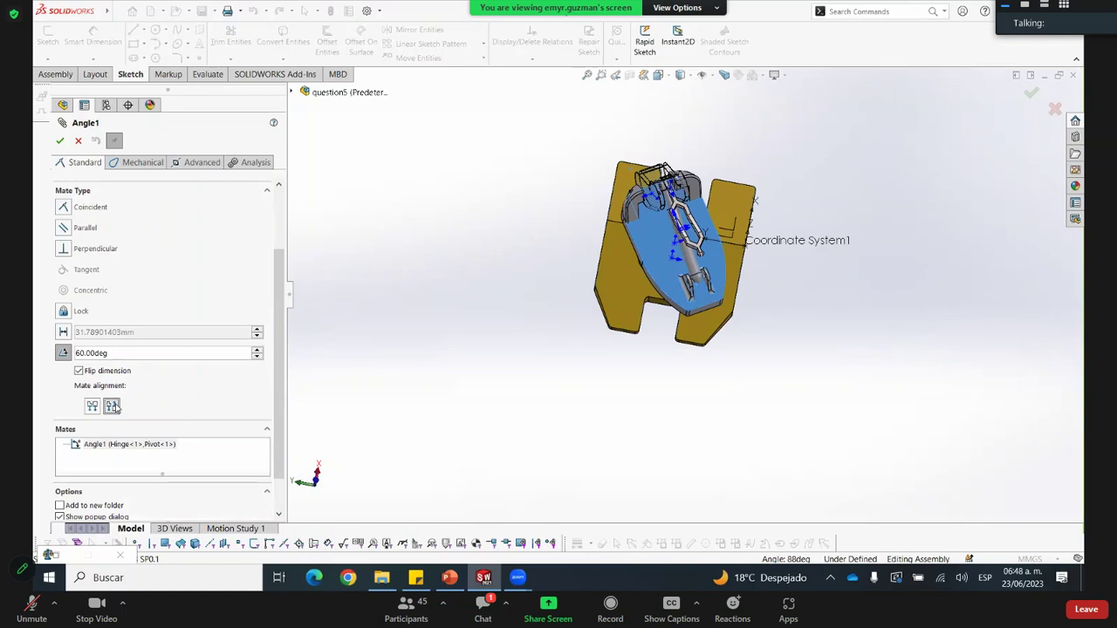
pyautogui.moveTo(589, 186); pyautogui.dragTo(661, 381, button='middle')
pyautogui.scroll(-4, 715, 227)
pyautogui.scroll(3, 738, 424)
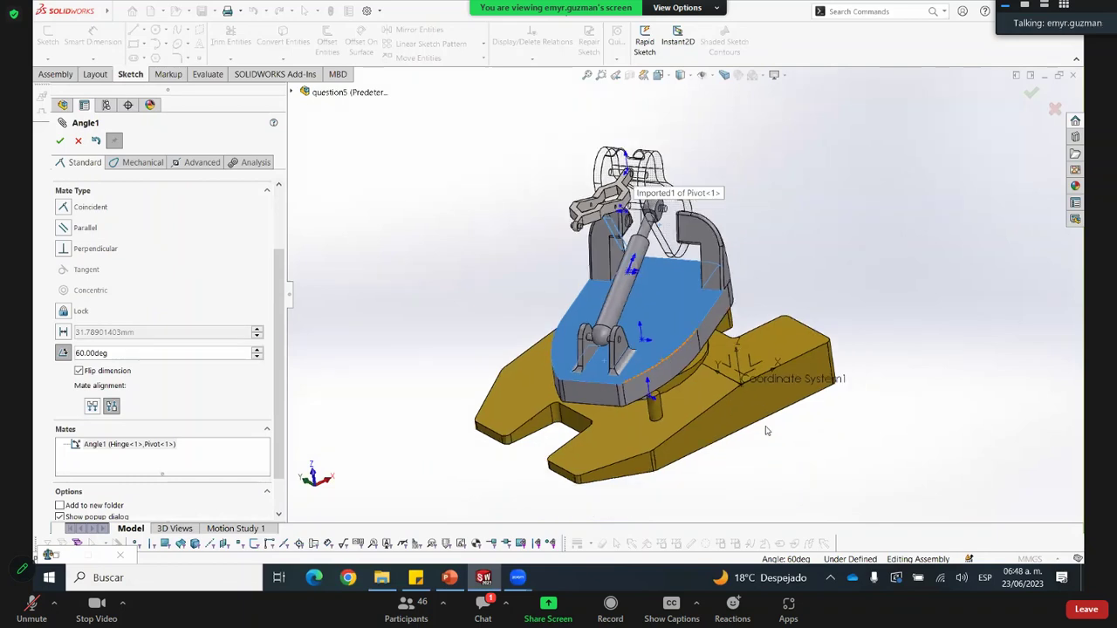
pyautogui.moveTo(763, 431); pyautogui.dragTo(807, 351, button='middle')
pyautogui.scroll(-2, 812, 355)
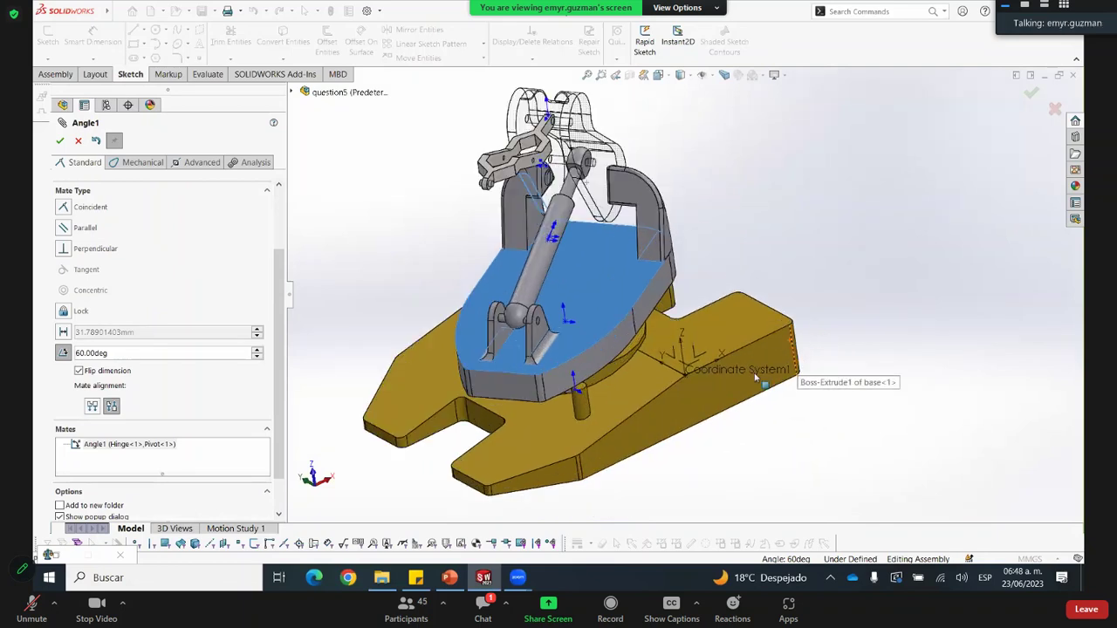
# Accept the edited 60° angle mate between the Hinge and the Pivot and leave the Mate command
pyautogui.scroll(2, 694, 332)
pyautogui.scroll(-2, 610, 238)
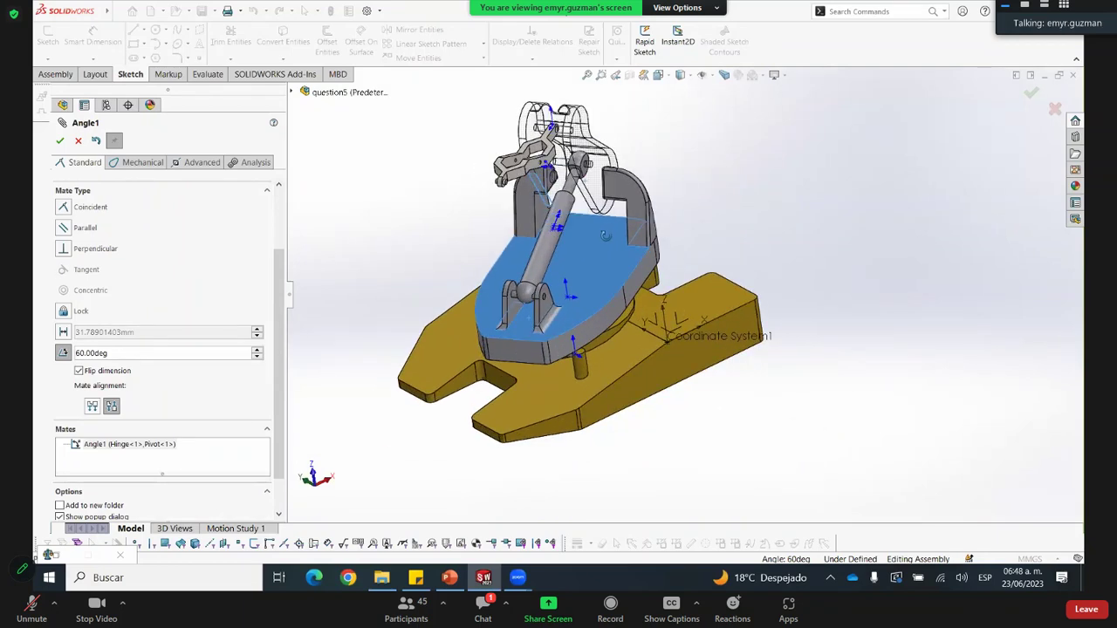
pyautogui.moveTo(632, 230); pyautogui.dragTo(672, 237, button='middle')
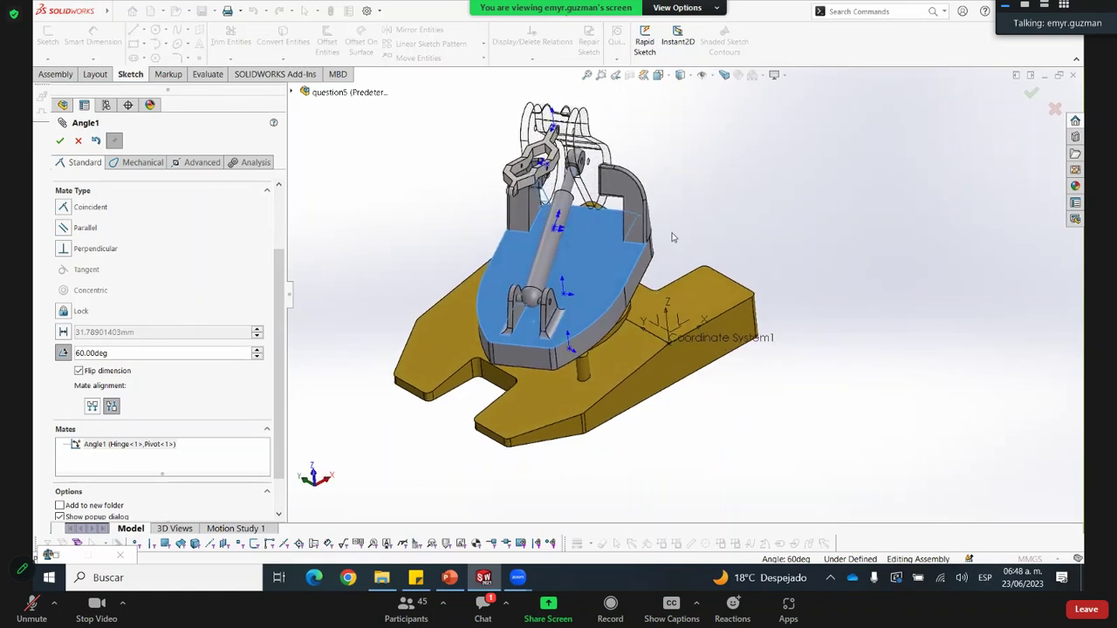
pyautogui.scroll(1, 672, 237)
pyautogui.scroll(-1, 673, 236)
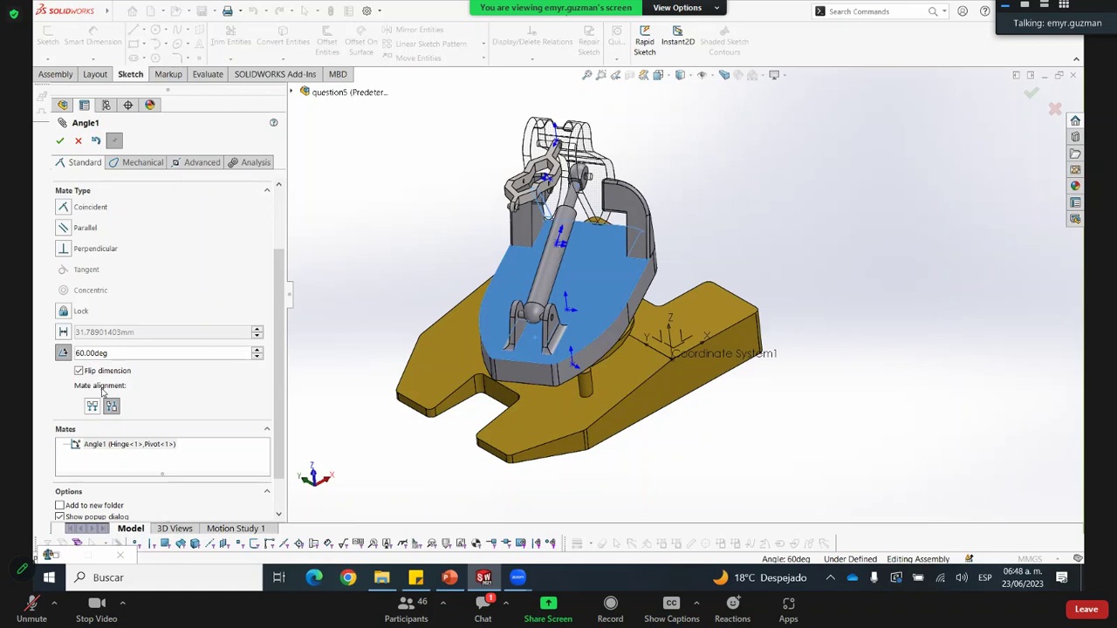
pyautogui.click(59, 142)
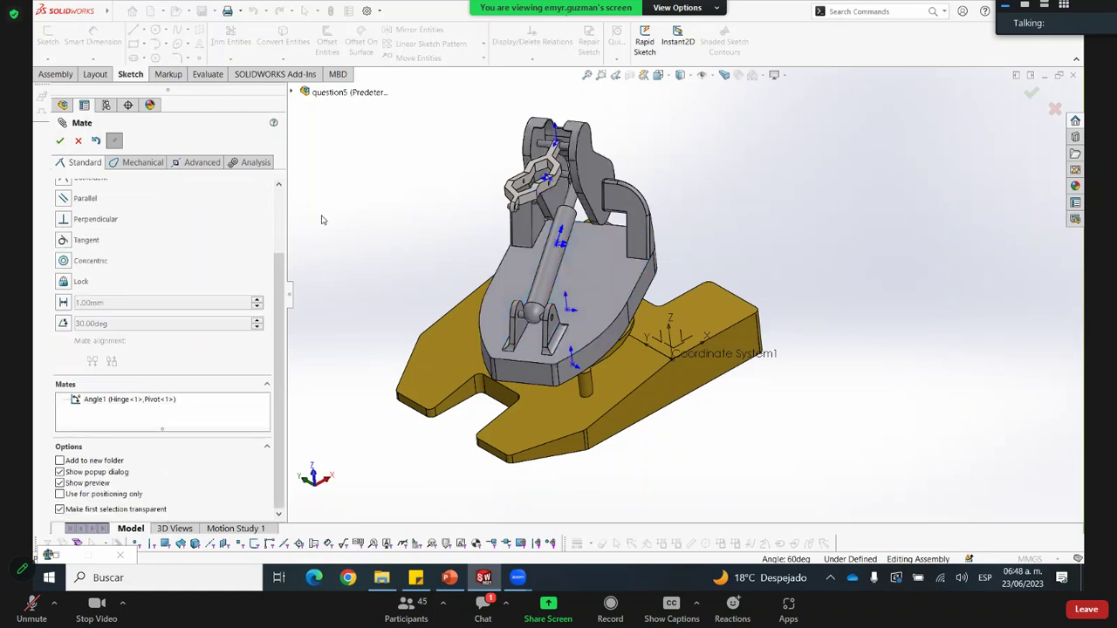
pyautogui.click(80, 139)
# Insert the part Link.SLDPRT from the CSWP Segment 3 Practice Exam Parts folder into the assembly, in free space beside the base
pyautogui.scroll(-1, 672, 376)
pyautogui.moveTo(670, 375); pyautogui.dragTo(708, 378, button='middle')
pyautogui.click(382, 578)
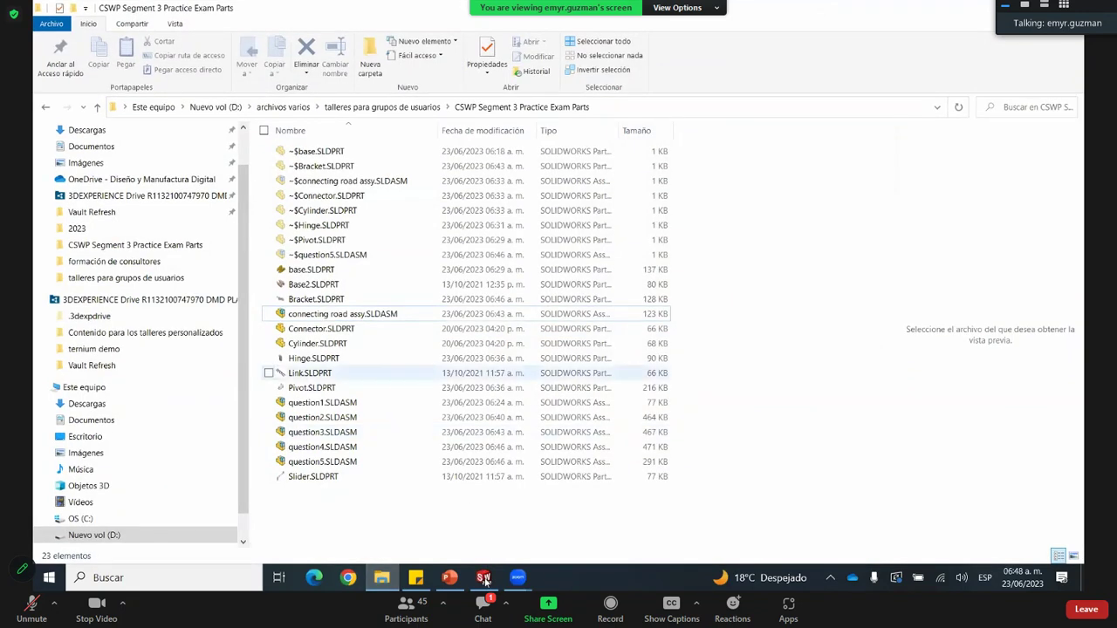
pyautogui.click(307, 372)
pyautogui.moveTo(418, 277); pyautogui.dragTo(433, 263)
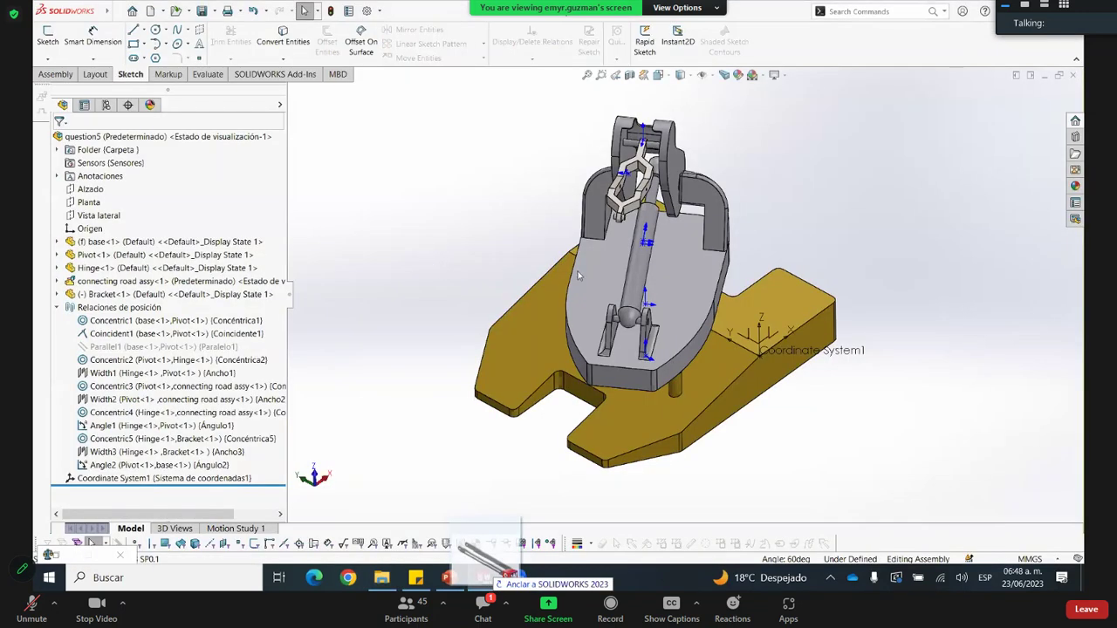
pyautogui.moveTo(486, 575); pyautogui.dragTo(359, 231)
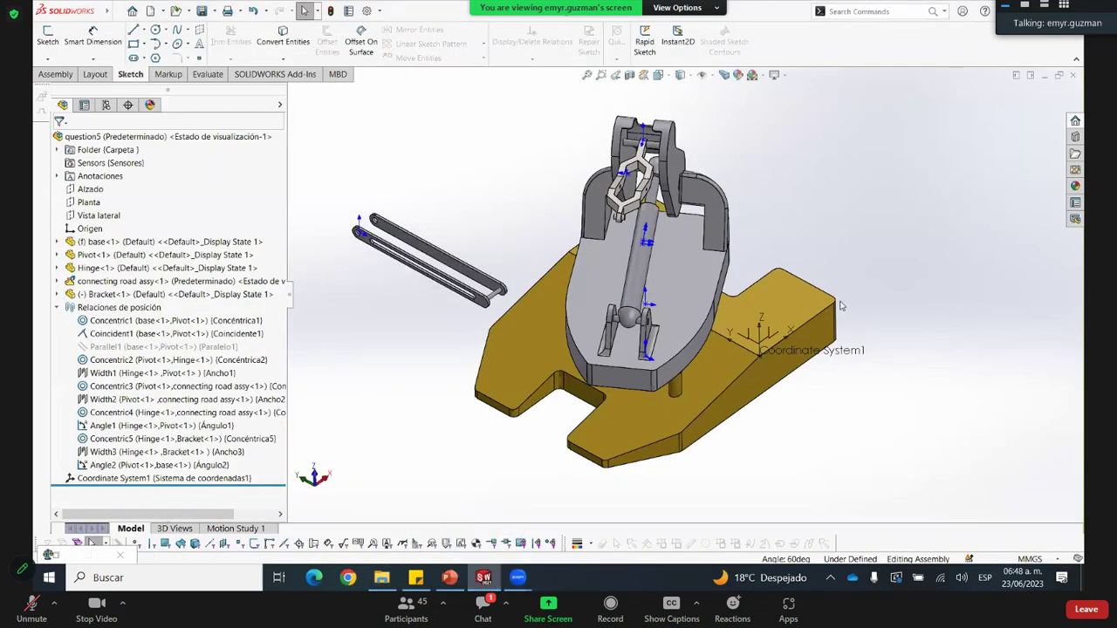
pyautogui.scroll(-2, 359, 247)
pyautogui.scroll(2, 406, 216)
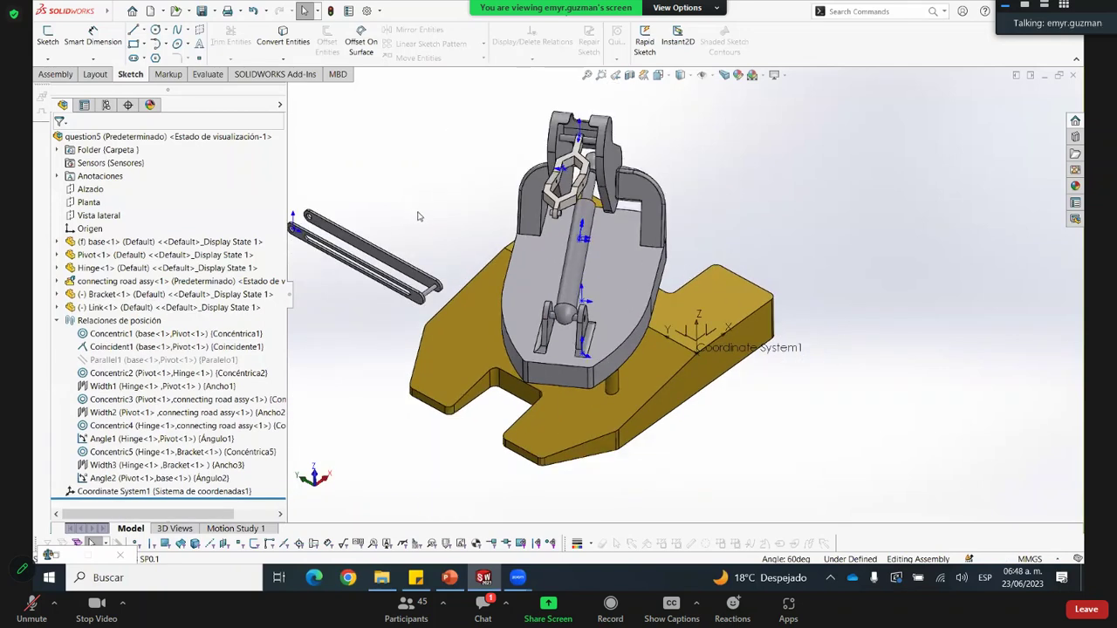
# Show the Link in a separate component preview, focused on the hole at the end of its unslotted arm
pyautogui.rightClick(361, 232)
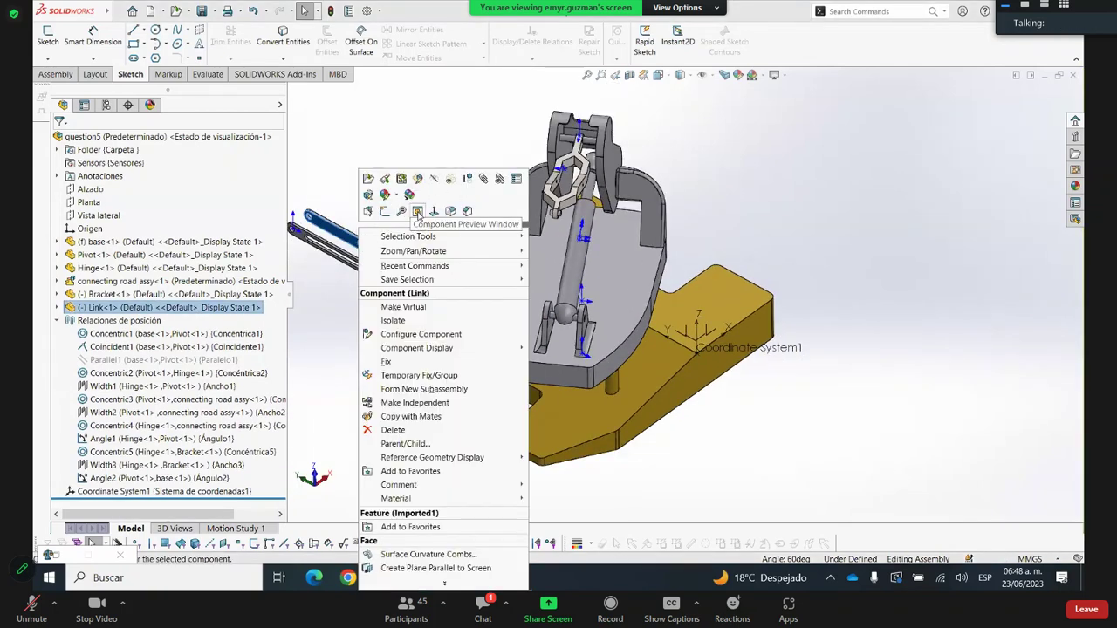
pyautogui.click(418, 212)
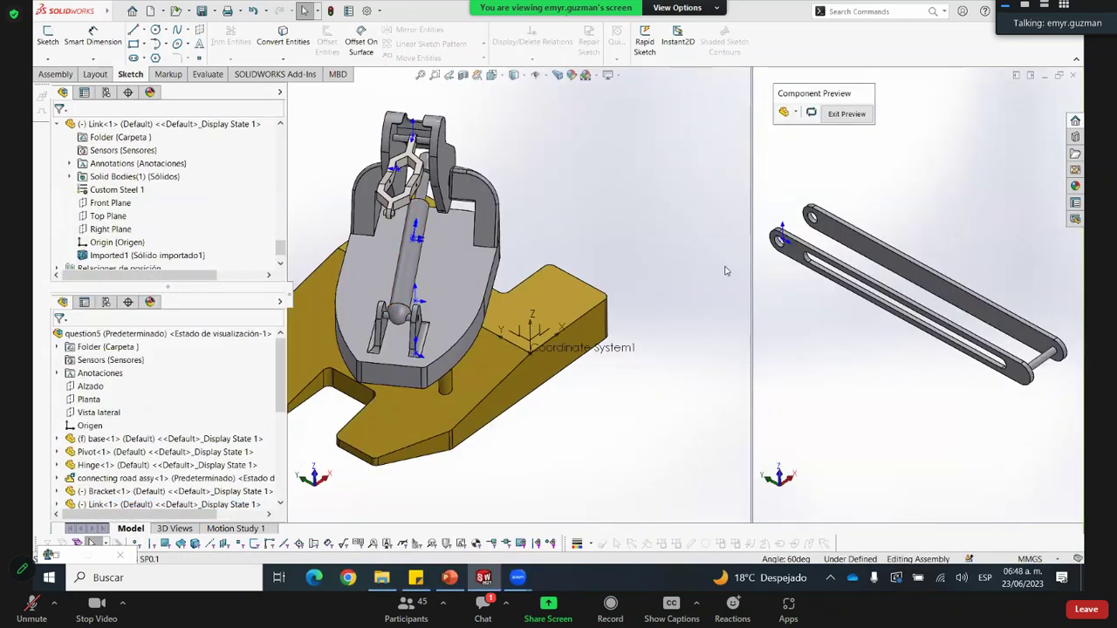
pyautogui.scroll(-5, 797, 254)
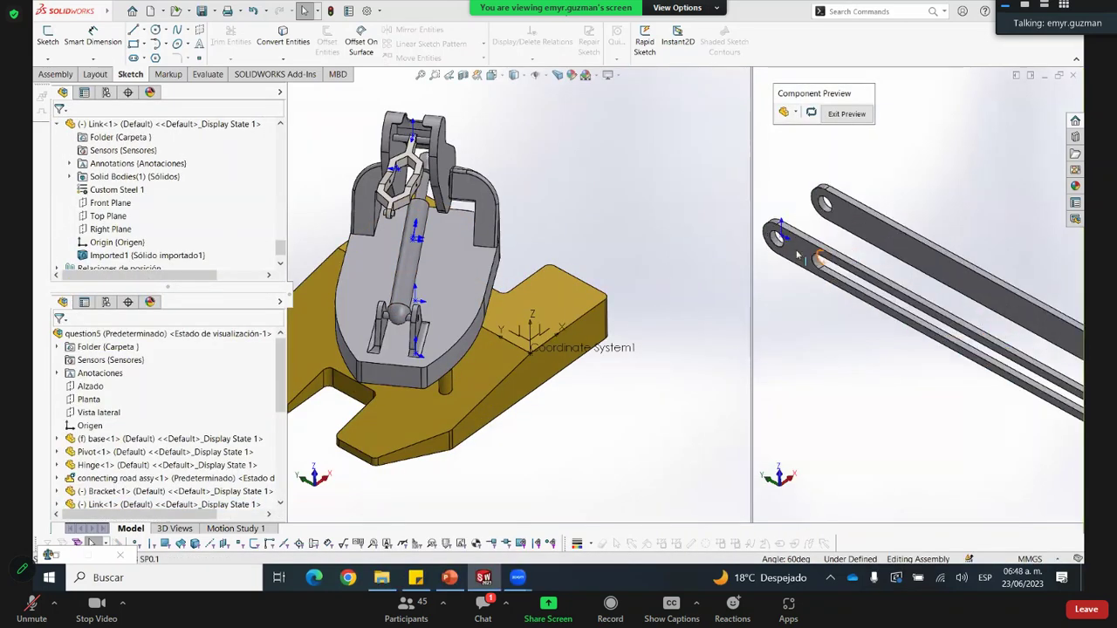
pyautogui.scroll(4, 796, 254)
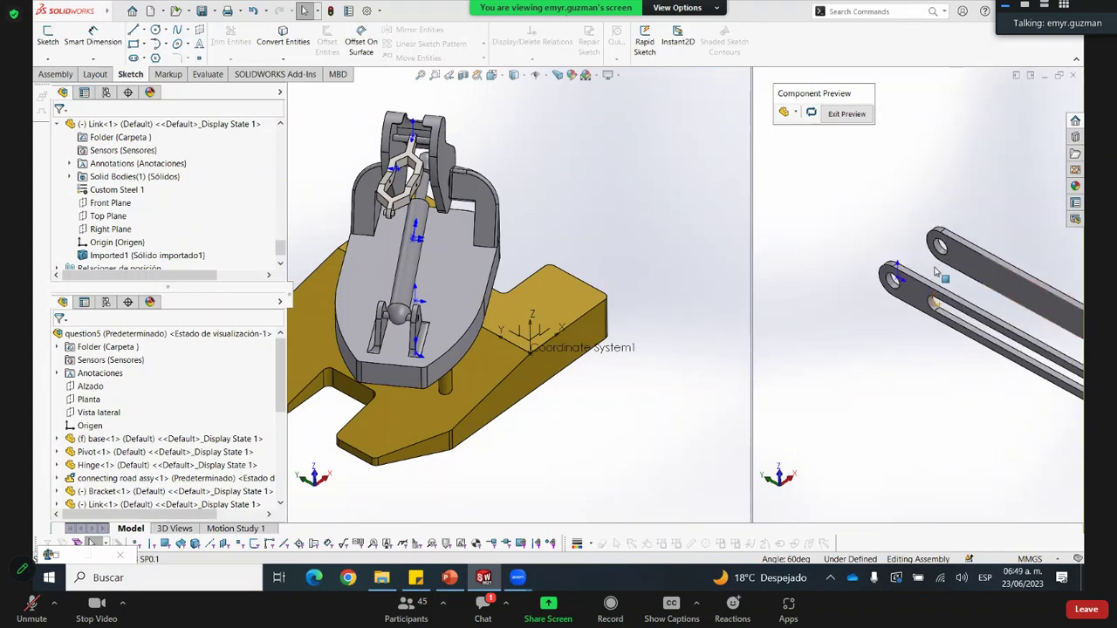
pyautogui.scroll(-3, 938, 275)
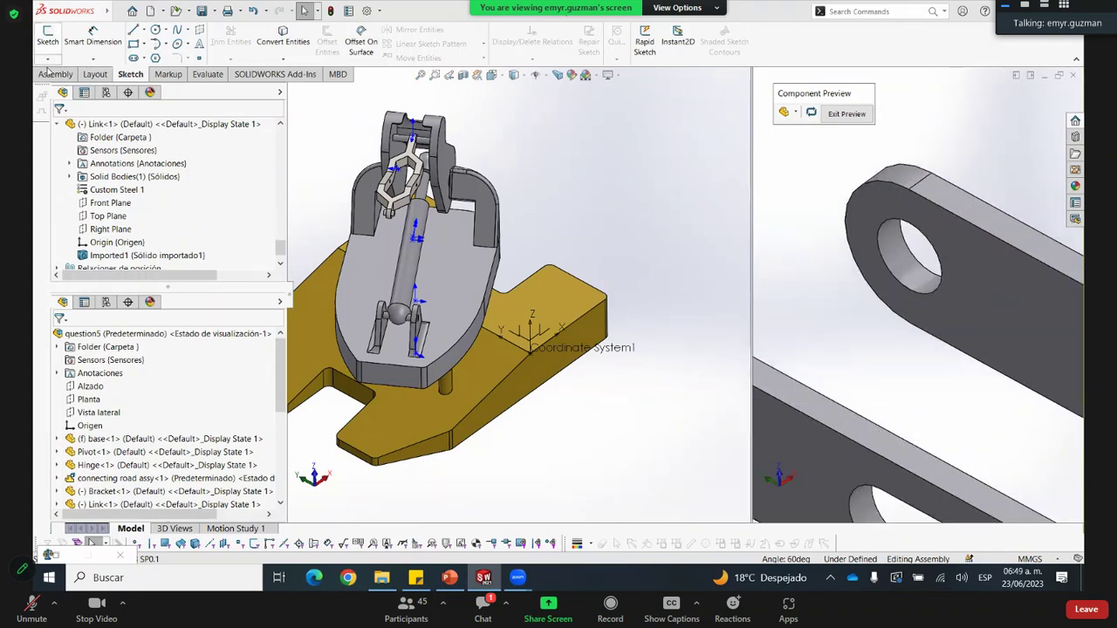
# Add a concentric mate between the Link's arm hole and the 5 mm cross pin of the Cylinder
pyautogui.click(55, 74)
pyautogui.click(162, 41)
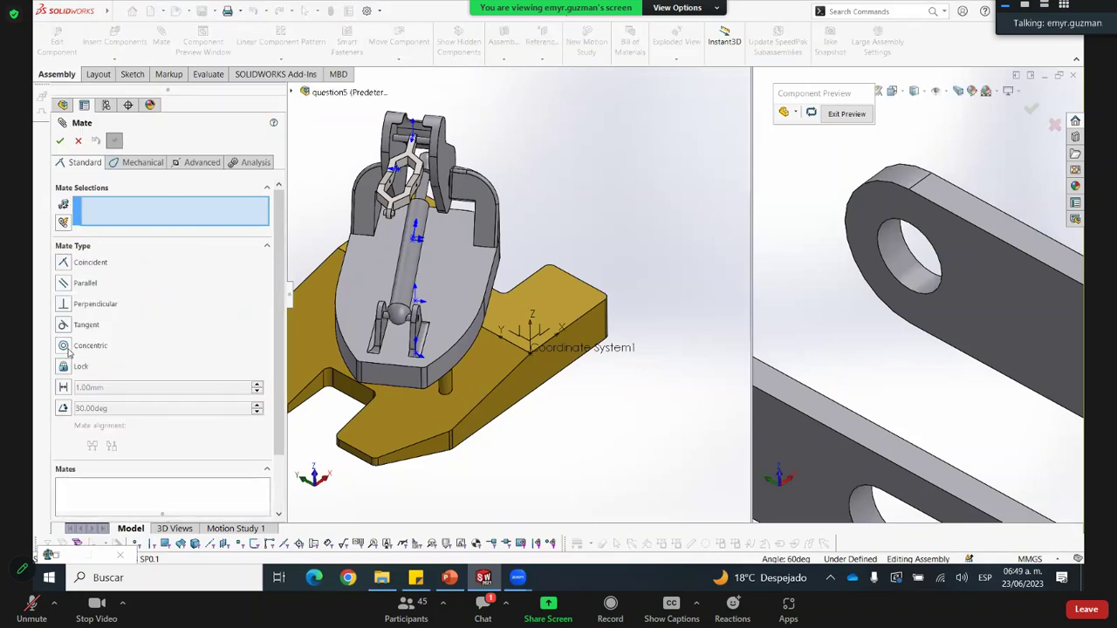
pyautogui.click(379, 364)
pyautogui.scroll(-10, 498, 225)
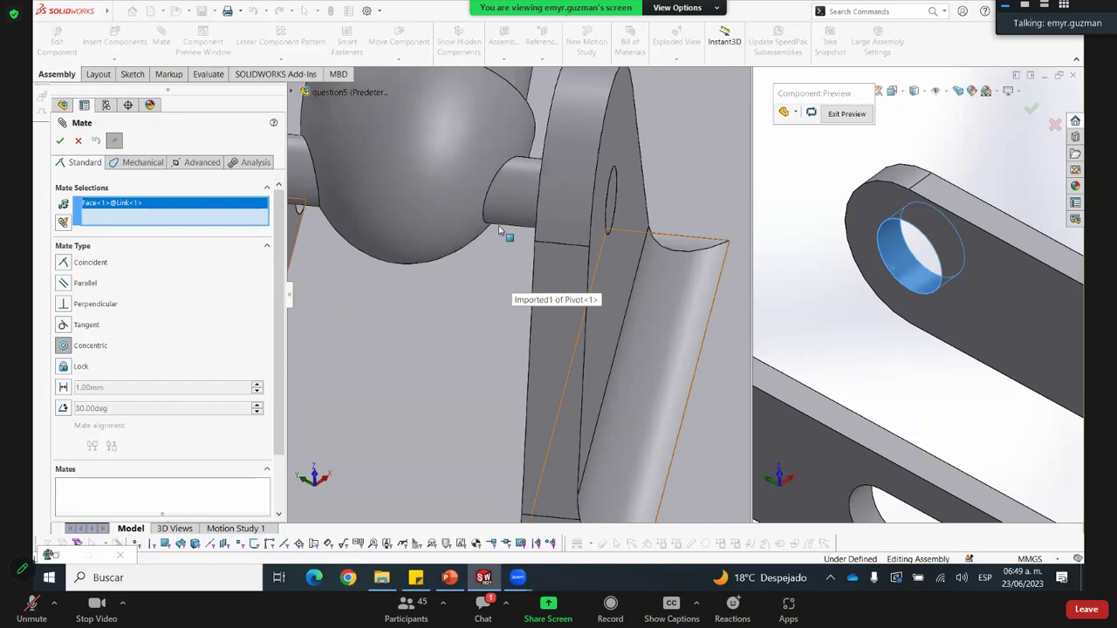
pyautogui.scroll(8, 506, 235)
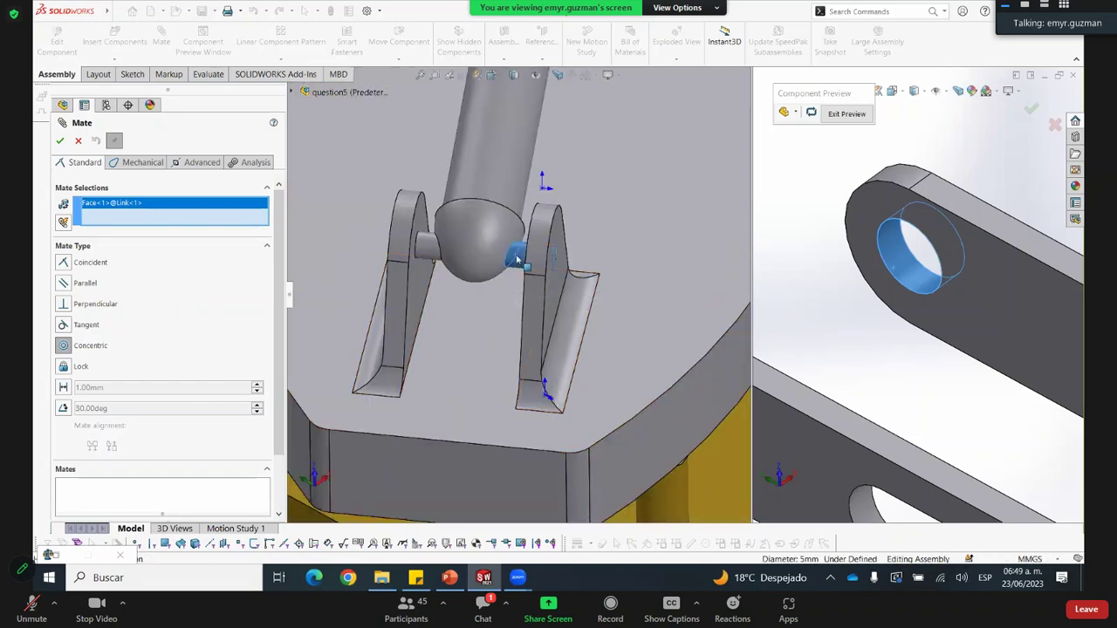
pyautogui.click(516, 259)
pyautogui.rightClick(516, 259)
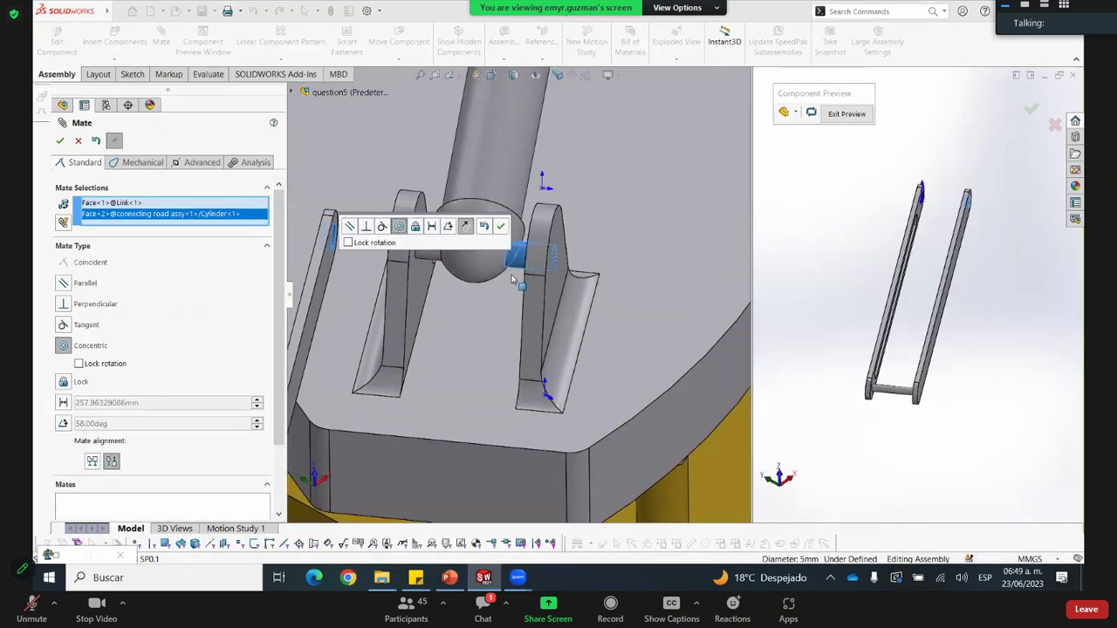
pyautogui.scroll(7, 495, 336)
pyautogui.scroll(-3, 460, 307)
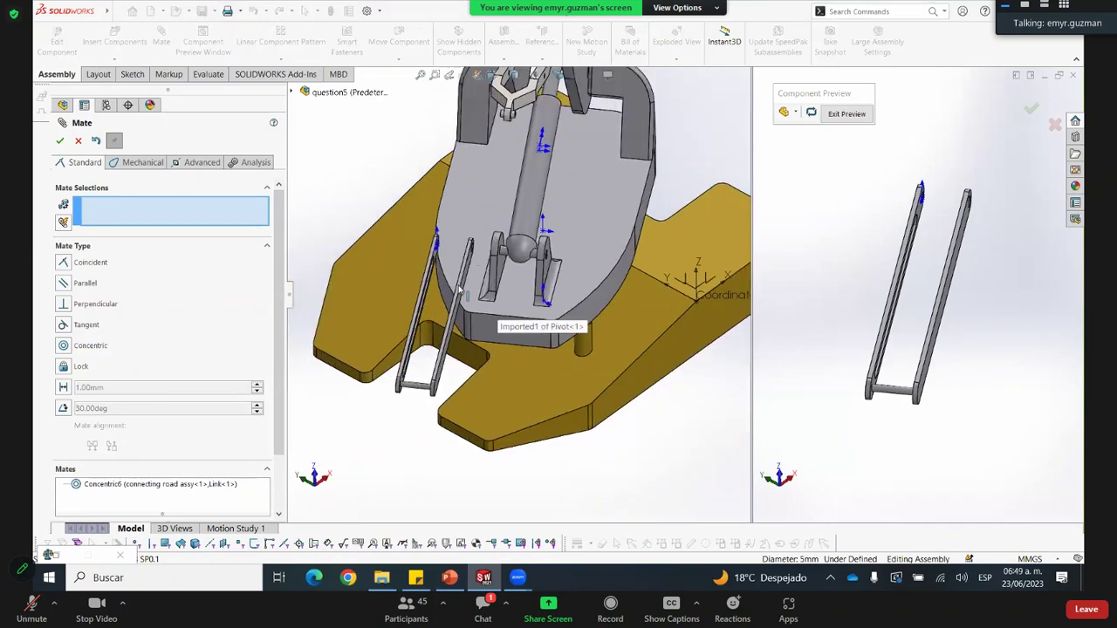
# Slide the Link along the pin axis until its arms sit between the two lugs of the Pivot
pyautogui.moveTo(534, 301); pyautogui.dragTo(544, 303)
pyautogui.scroll(-2, 532, 277)
pyautogui.moveTo(533, 277); pyautogui.dragTo(464, 253, button='middle')
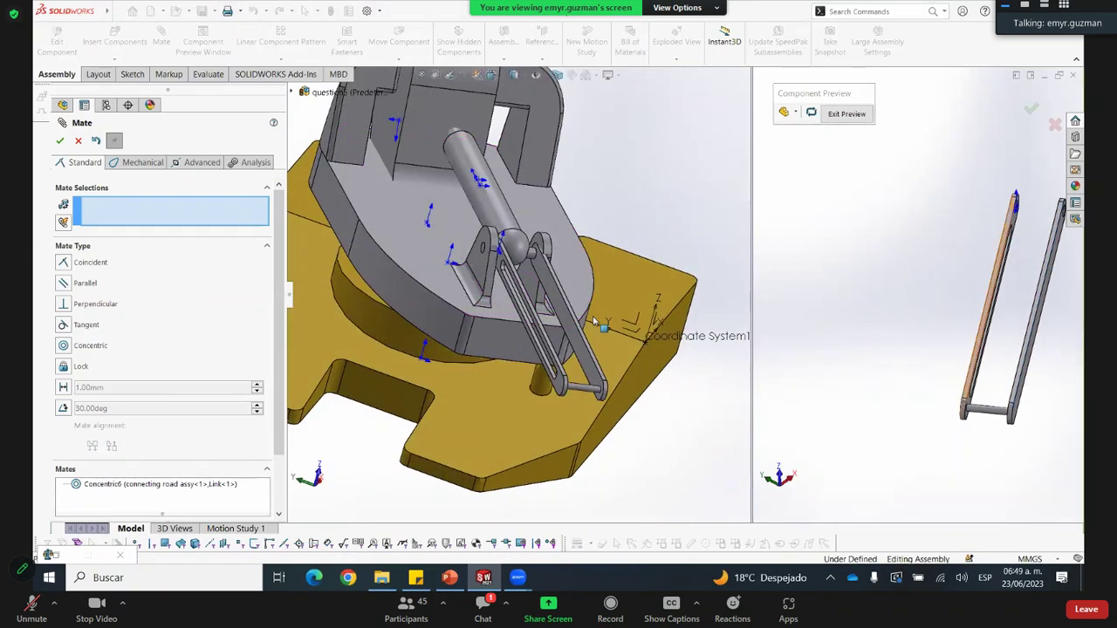
pyautogui.scroll(-3, 464, 253)
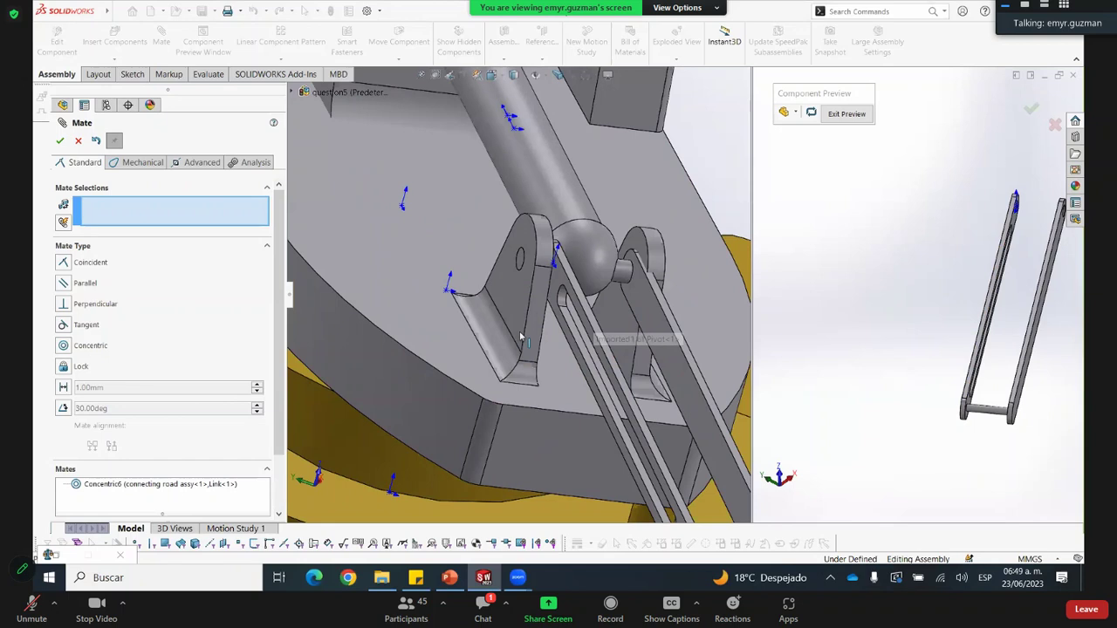
# Add a 4.3 mm distance mate between the outer face of the Link's slotted arm and the outer face of the adjacent Pivot lug
pyautogui.click(64, 393)
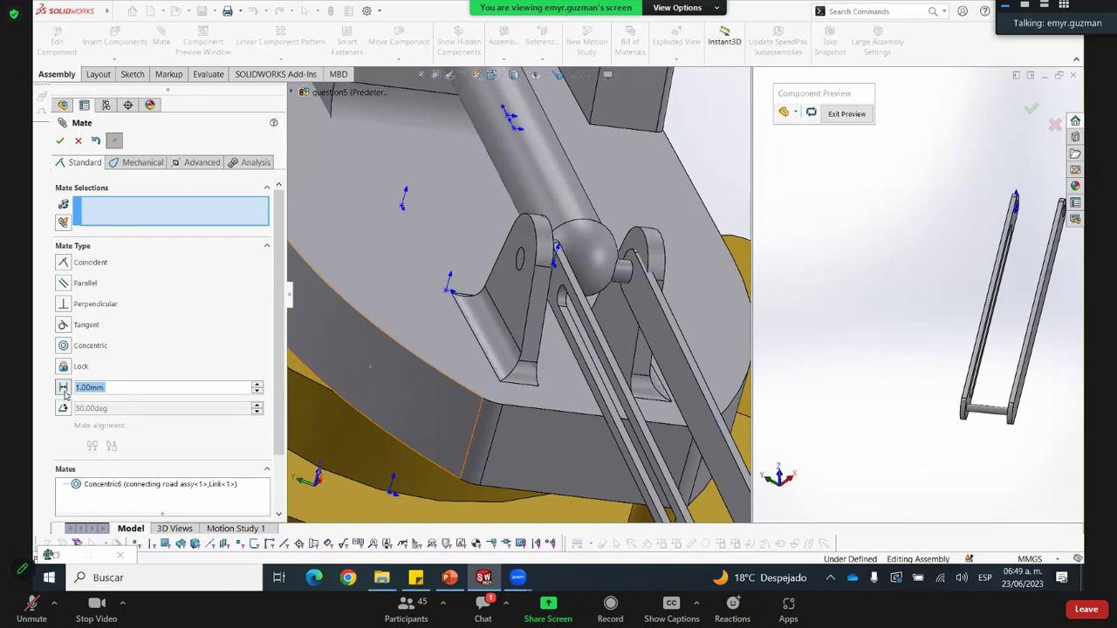
pyautogui.write('4.3')
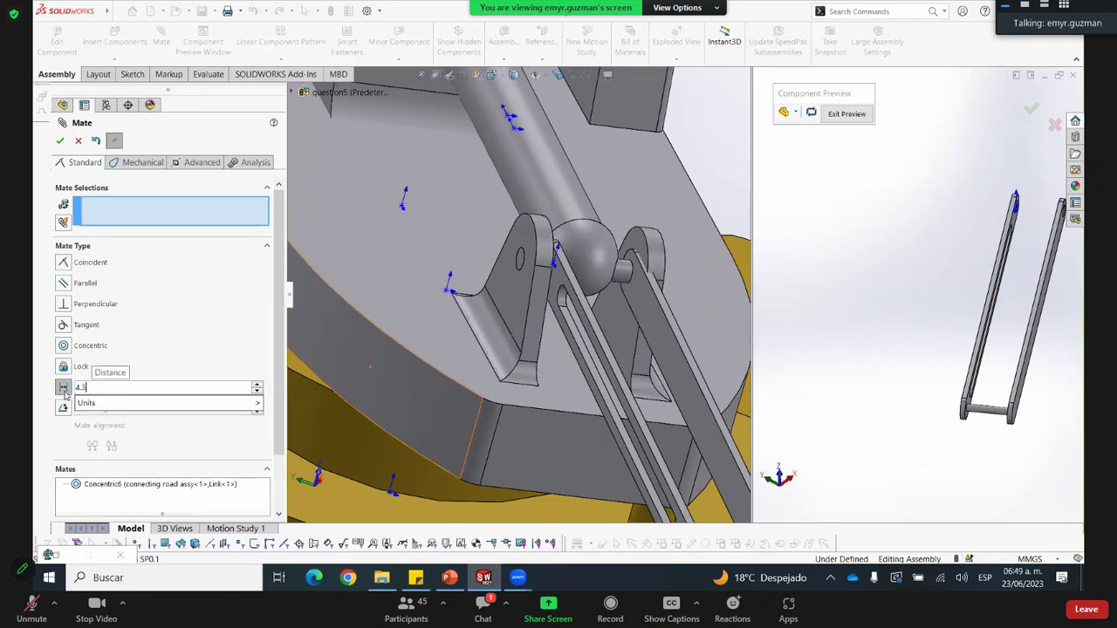
pyautogui.press('Return')
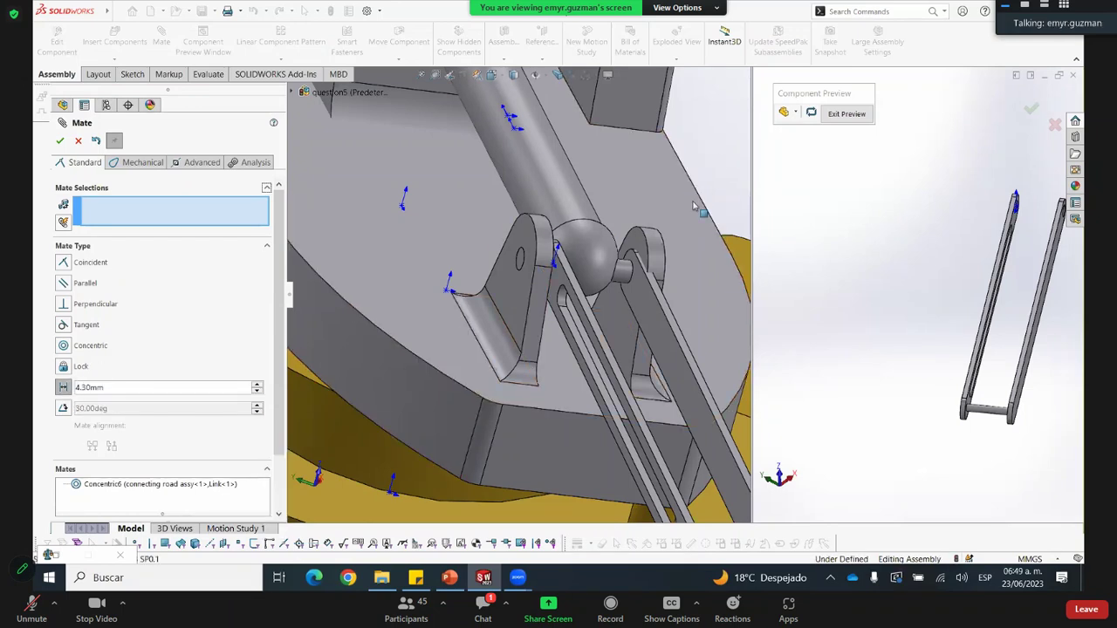
pyautogui.click(558, 293)
pyautogui.click(513, 286)
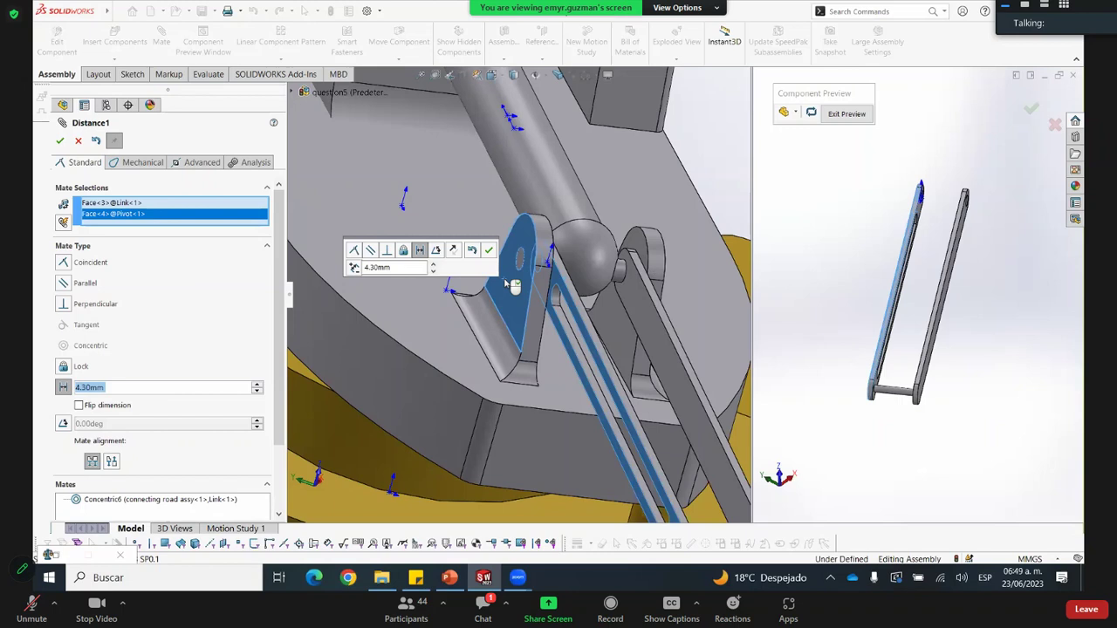
pyautogui.press('Return')
pyautogui.scroll(5, 515, 288)
pyautogui.scroll(2, 593, 410)
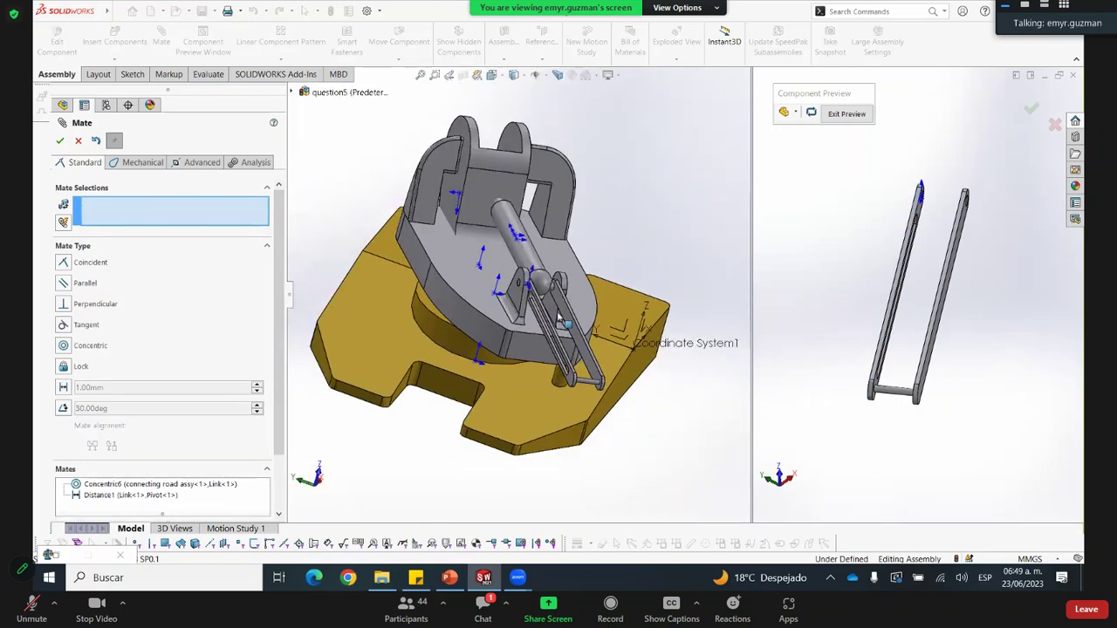
# Leave the Mate command and close the Link's component preview
pyautogui.scroll(-5, 474, 241)
pyautogui.scroll(3, 471, 248)
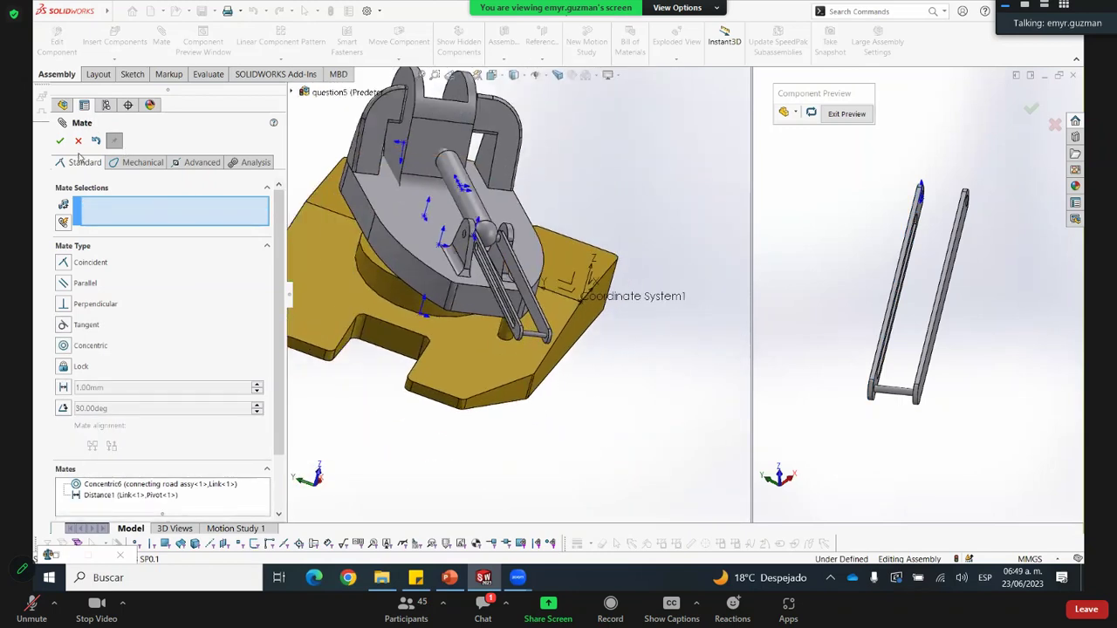
pyautogui.moveTo(529, 252); pyautogui.dragTo(393, 205, button='middle')
pyautogui.click(826, 116)
pyautogui.press('Escape')
pyautogui.click(703, 163)
pyautogui.click(57, 282)
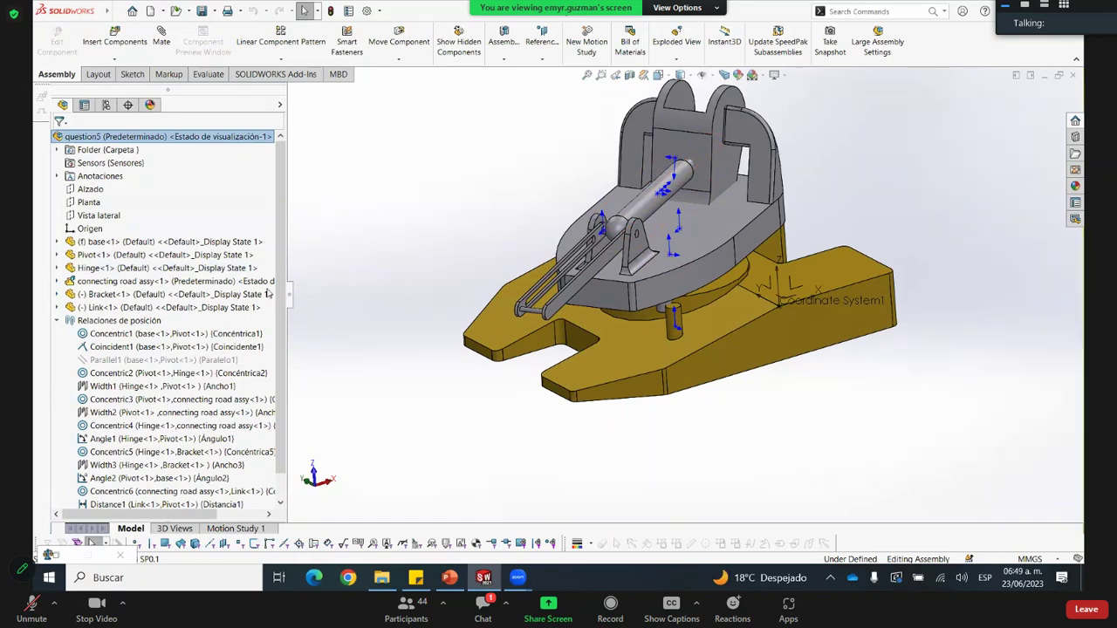
# Edit the Angle1 mate between Hinge and Pivot, setting its alignment to anti-aligned so the Hinge stands upright, and accept it
pyautogui.scroll(-1, 112, 425)
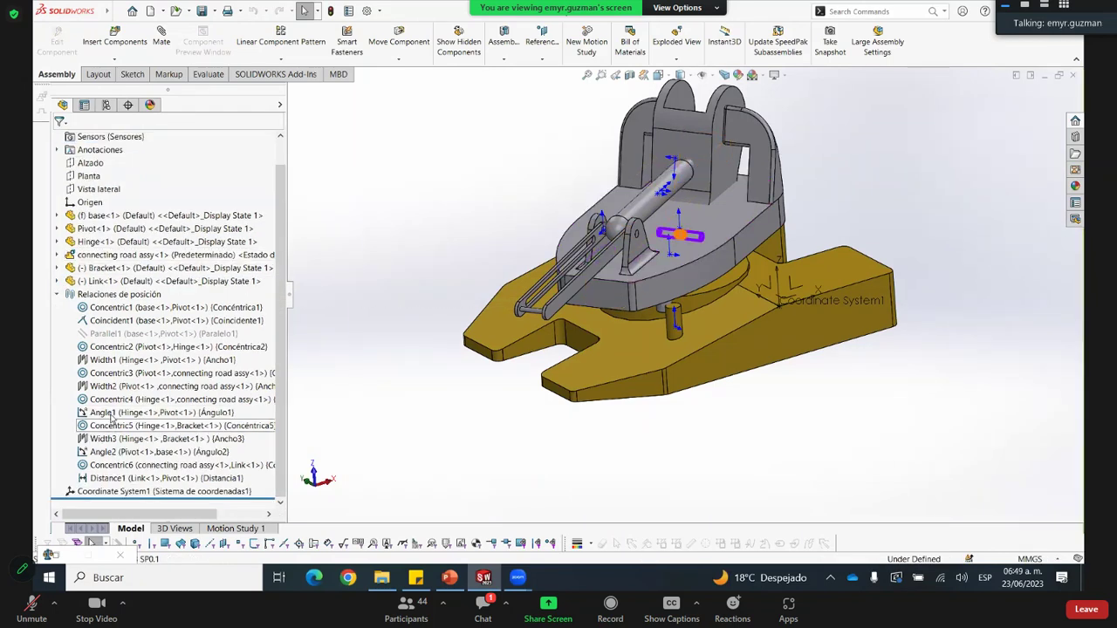
pyautogui.rightClick(111, 411)
pyautogui.click(354, 302)
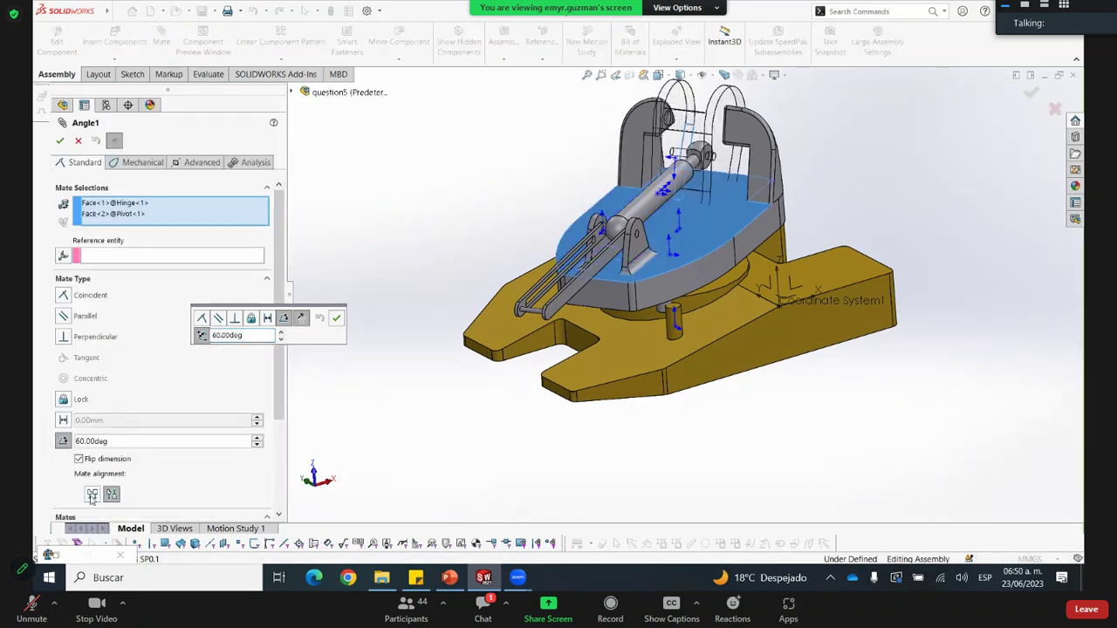
pyautogui.click(112, 495)
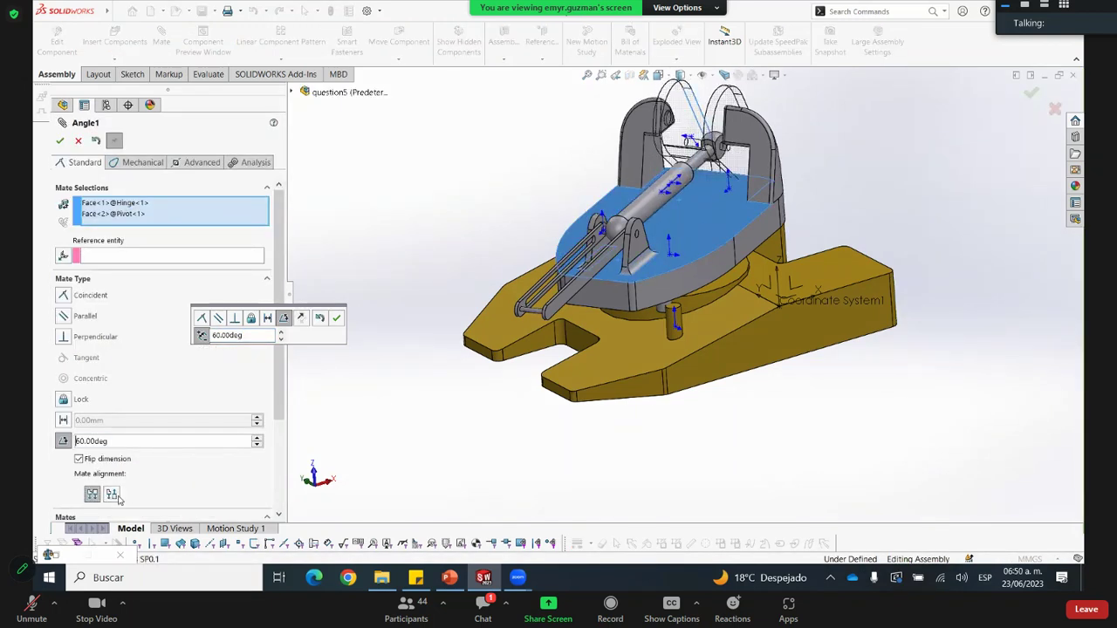
pyautogui.click(60, 140)
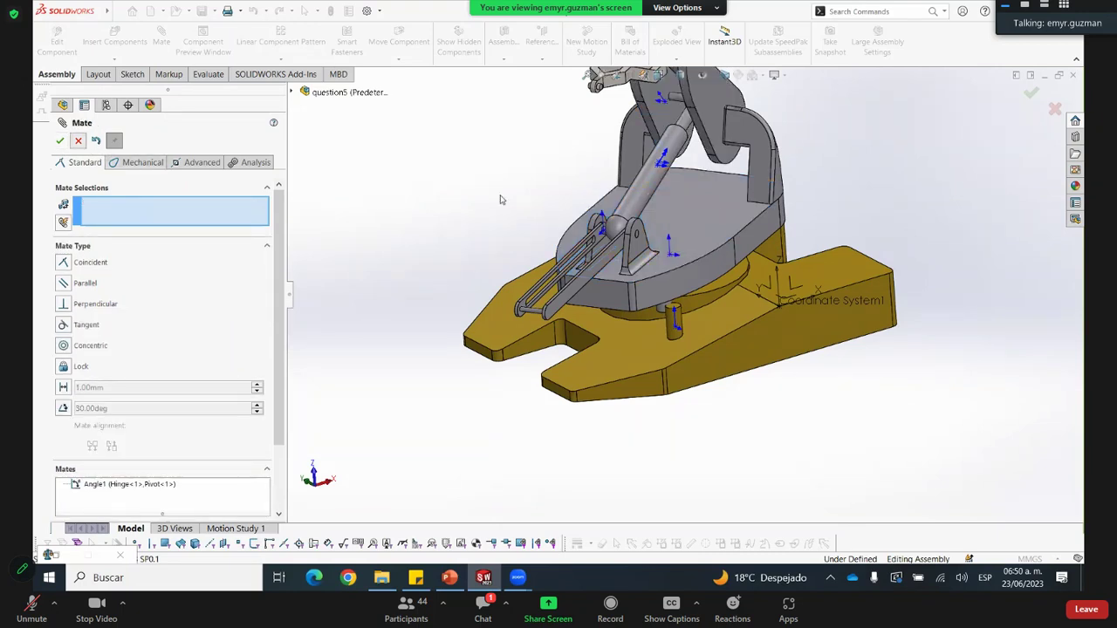
pyautogui.press('Escape')
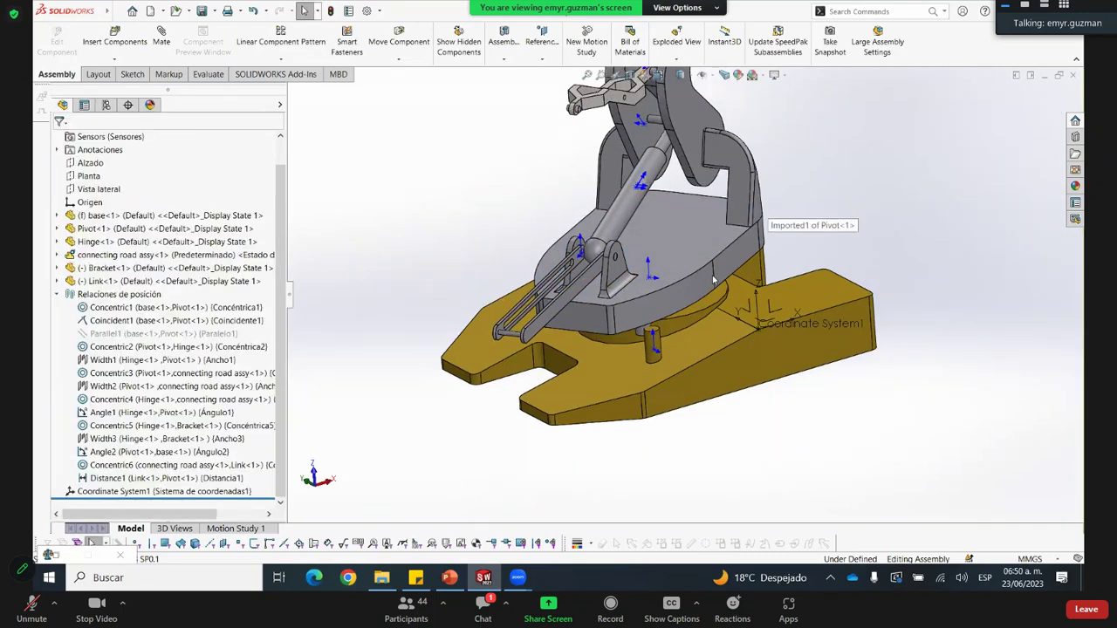
# Add a concentric mate between the cylindrical pin at the Link's free end and the 3 mm hole in the Bracket, and leave the Mate command
pyautogui.scroll(-2, 551, 397)
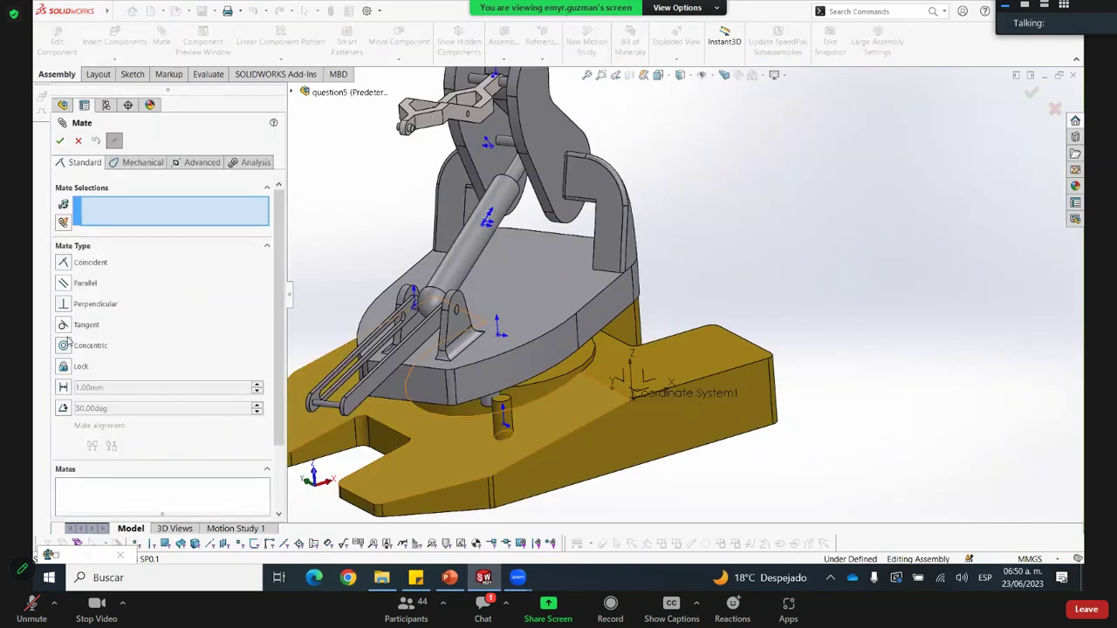
pyautogui.scroll(-3, 355, 419)
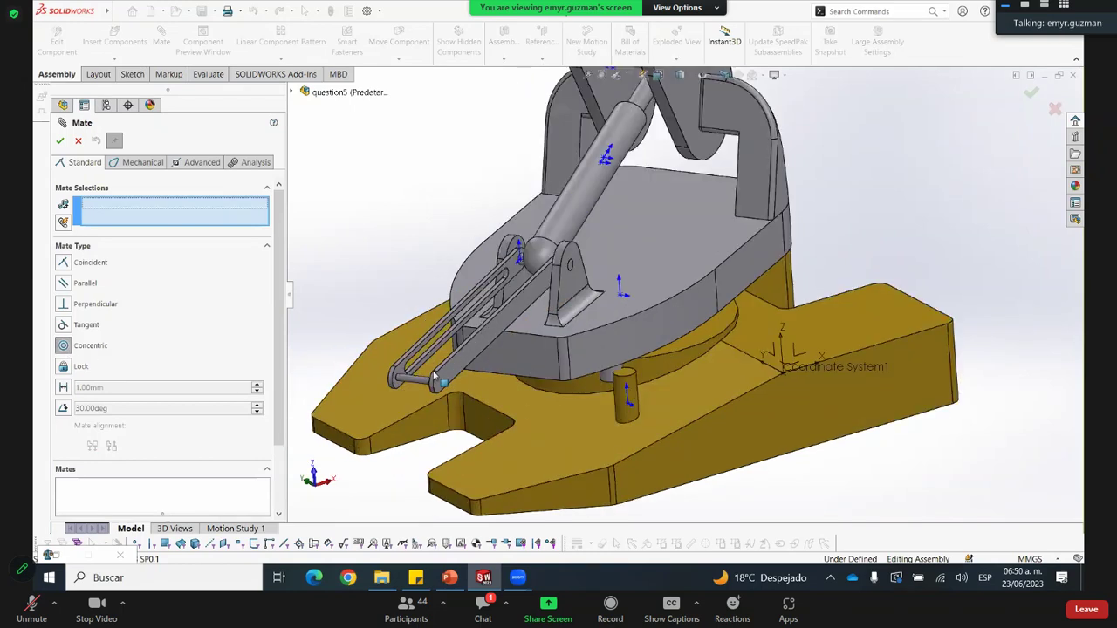
pyautogui.scroll(2, 716, 144)
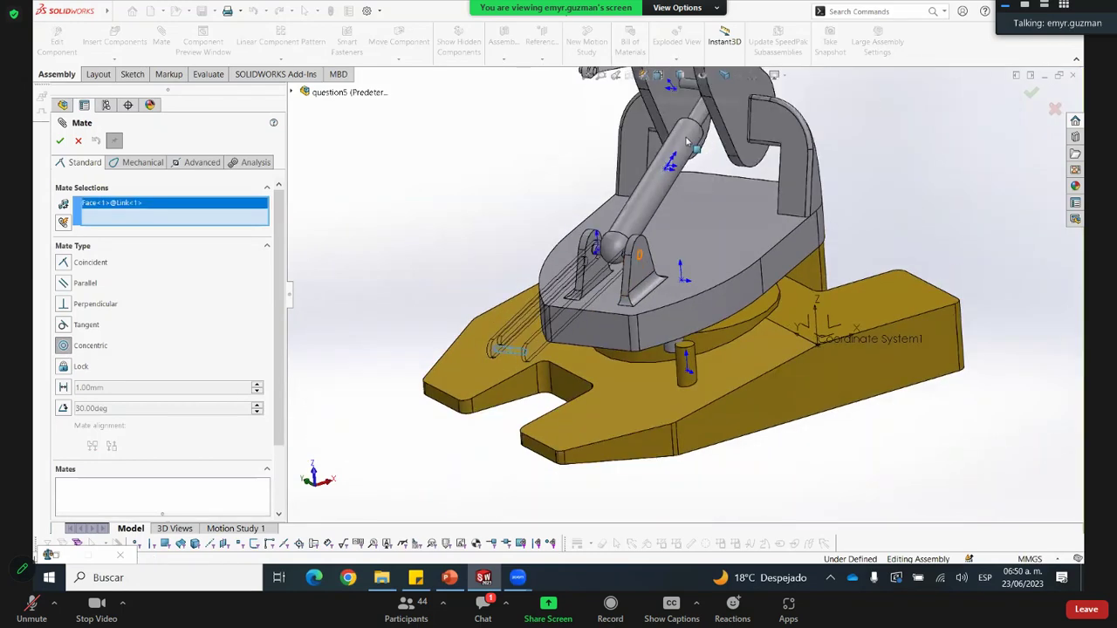
pyautogui.scroll(-5, 626, 118)
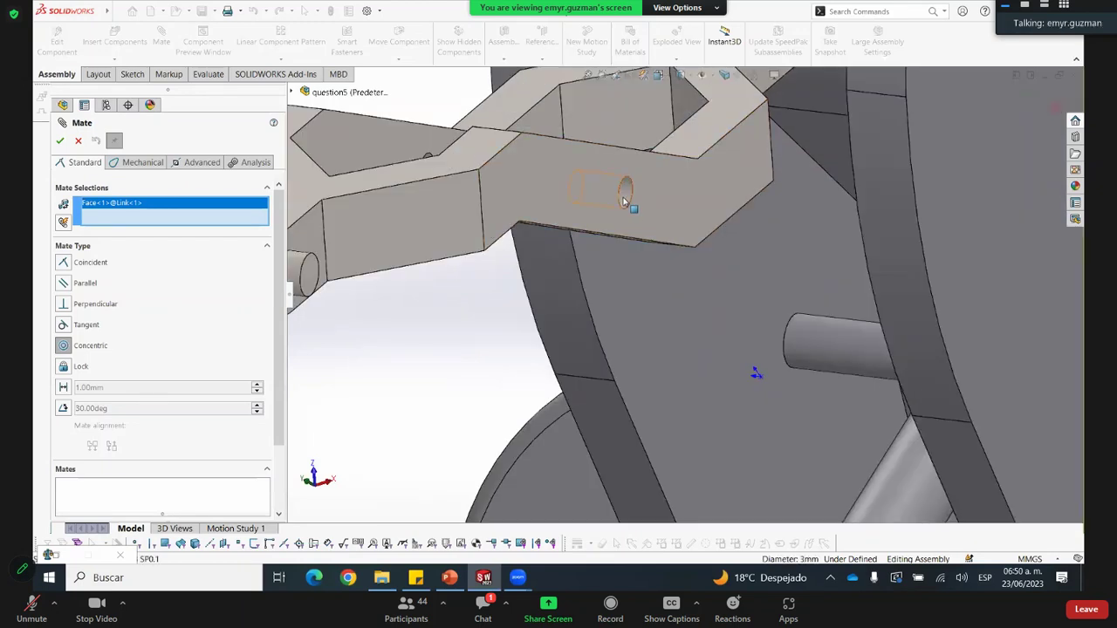
pyautogui.click(625, 200)
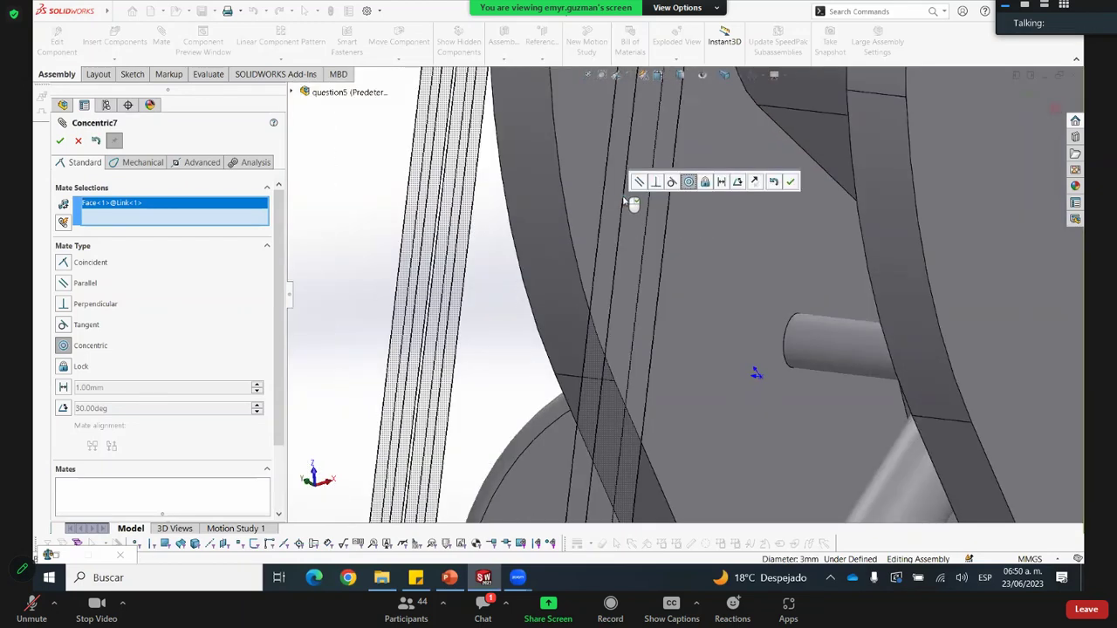
pyautogui.click(551, 234)
pyautogui.scroll(5, 551, 234)
pyautogui.rightClick(550, 234)
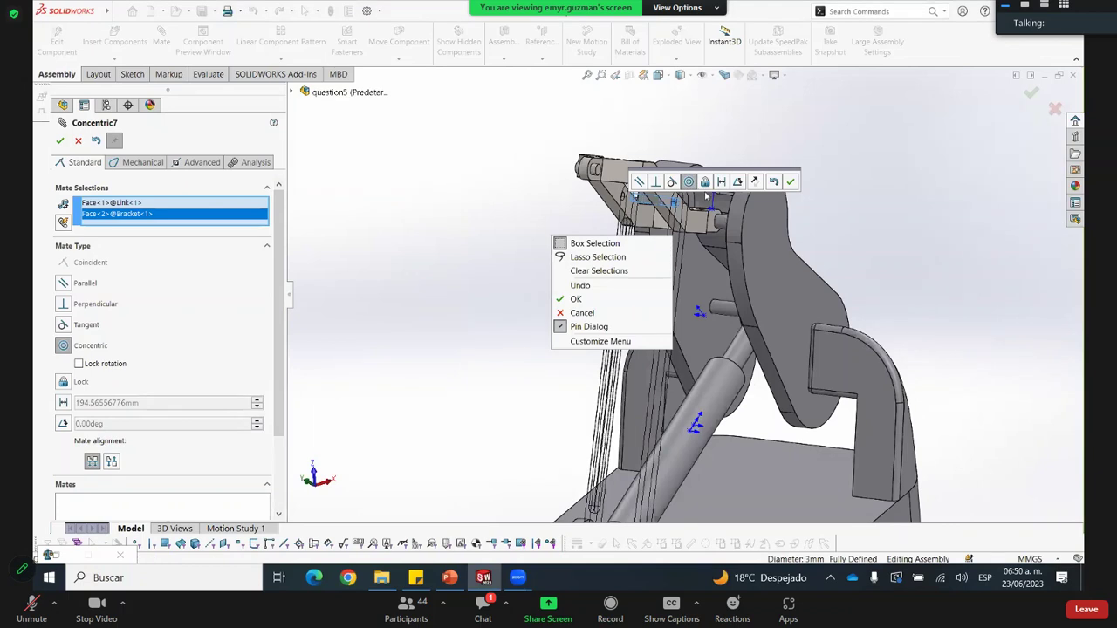
pyautogui.click(789, 181)
pyautogui.scroll(3, 790, 340)
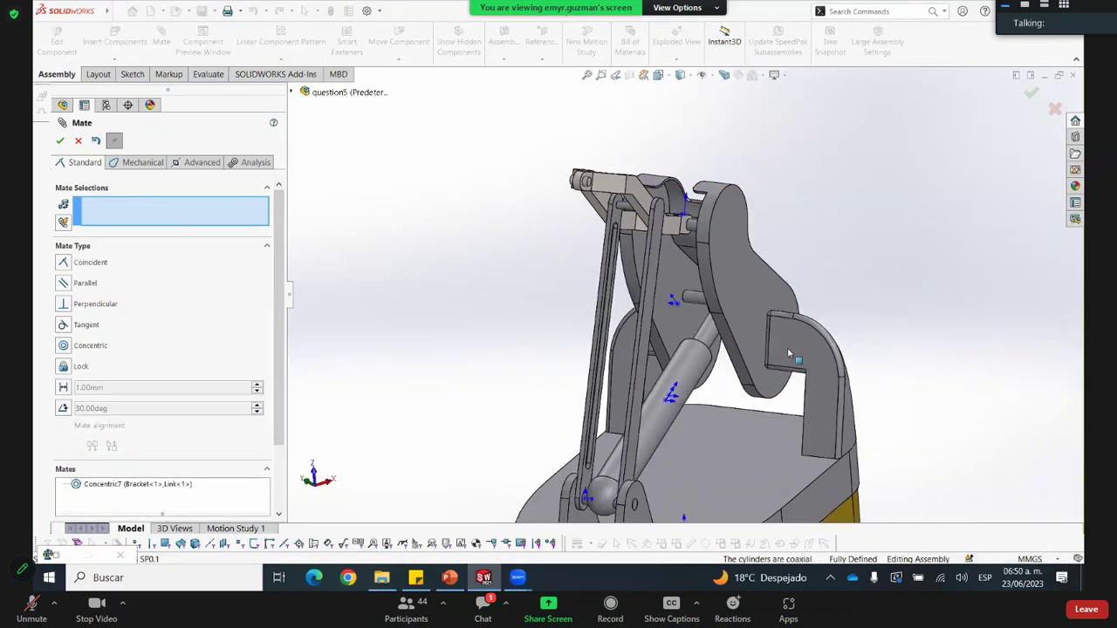
pyautogui.scroll(5, 789, 343)
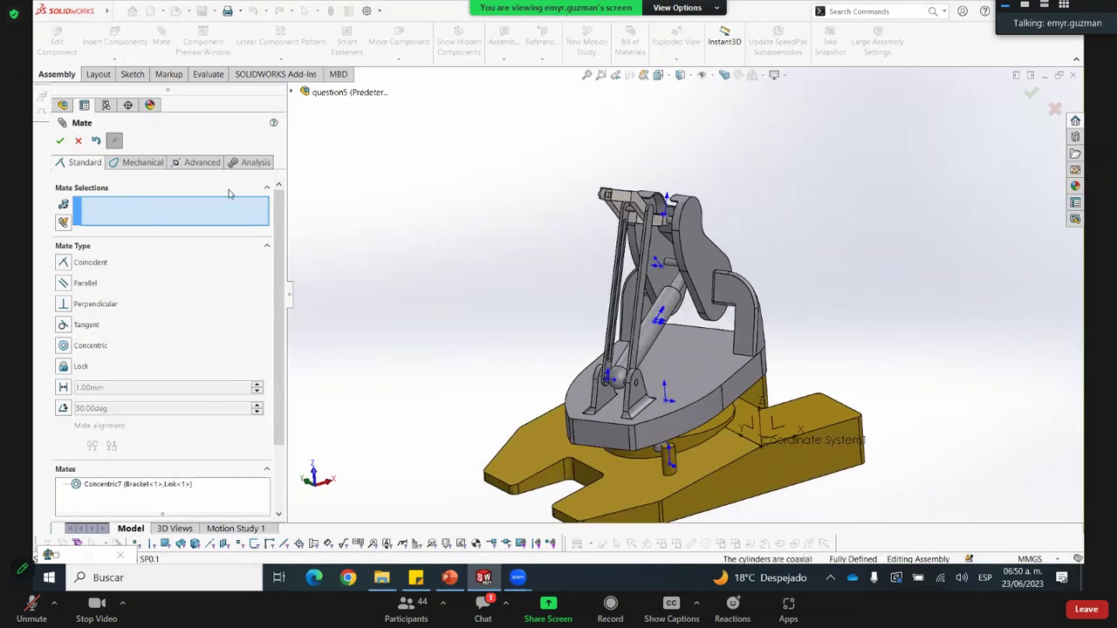
pyautogui.press('Escape')
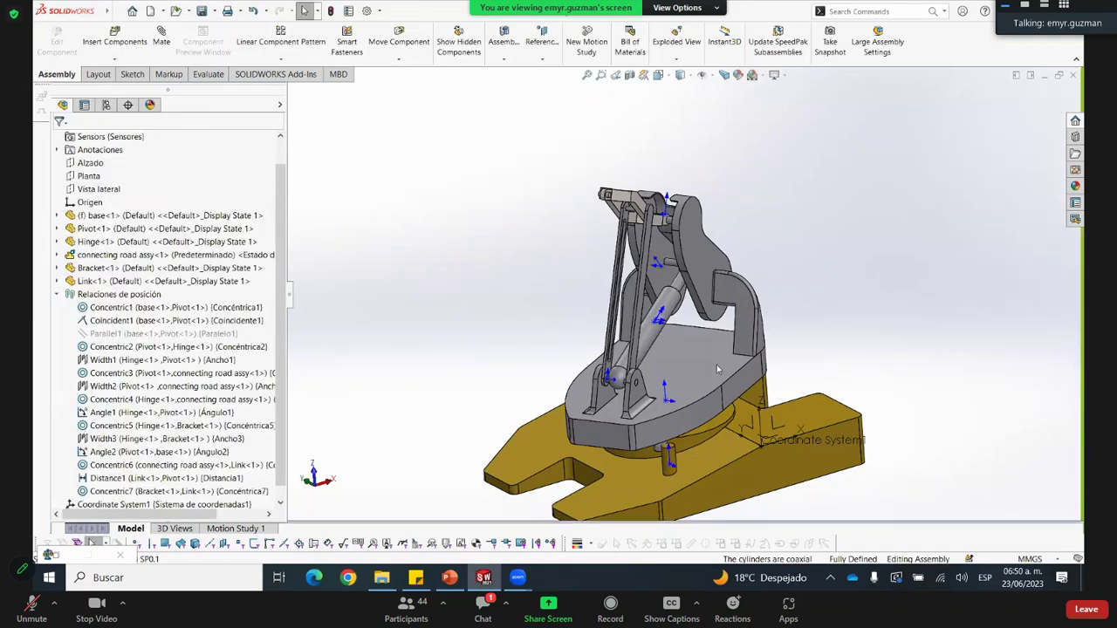
# Insert the Slider.SLDPRT component into the assembly, placing it in empty space beside the Bracket and Link
pyautogui.scroll(-2, 716, 359)
pyautogui.scroll(1, 716, 358)
pyautogui.scroll(-2, 401, 130)
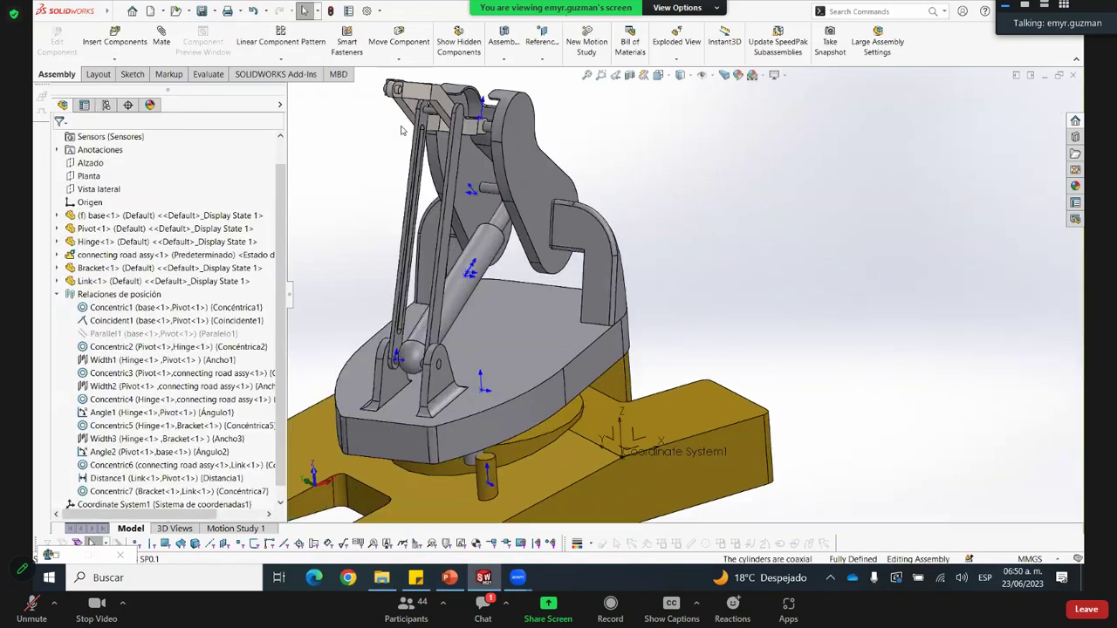
pyautogui.scroll(2, 402, 130)
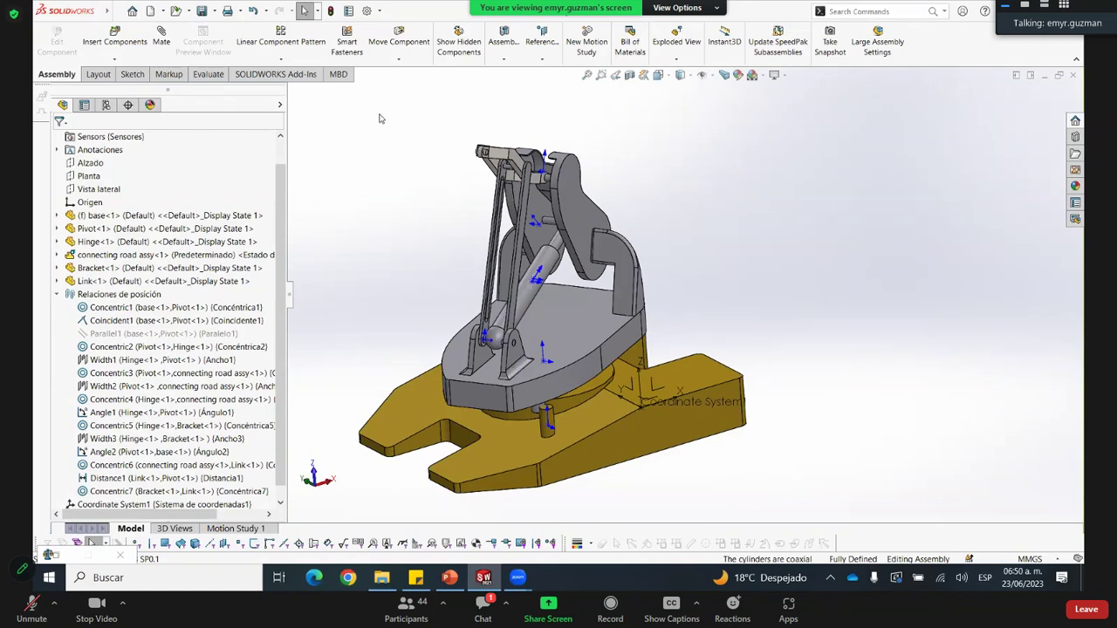
pyautogui.click(113, 41)
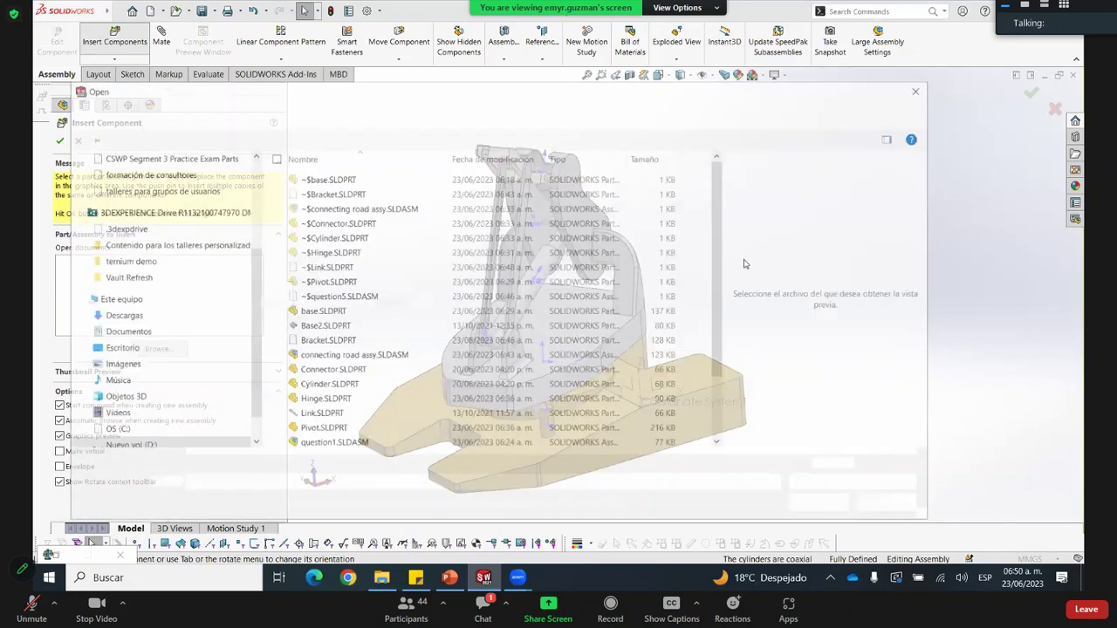
pyautogui.scroll(-2, 283, 345)
pyautogui.click(320, 442)
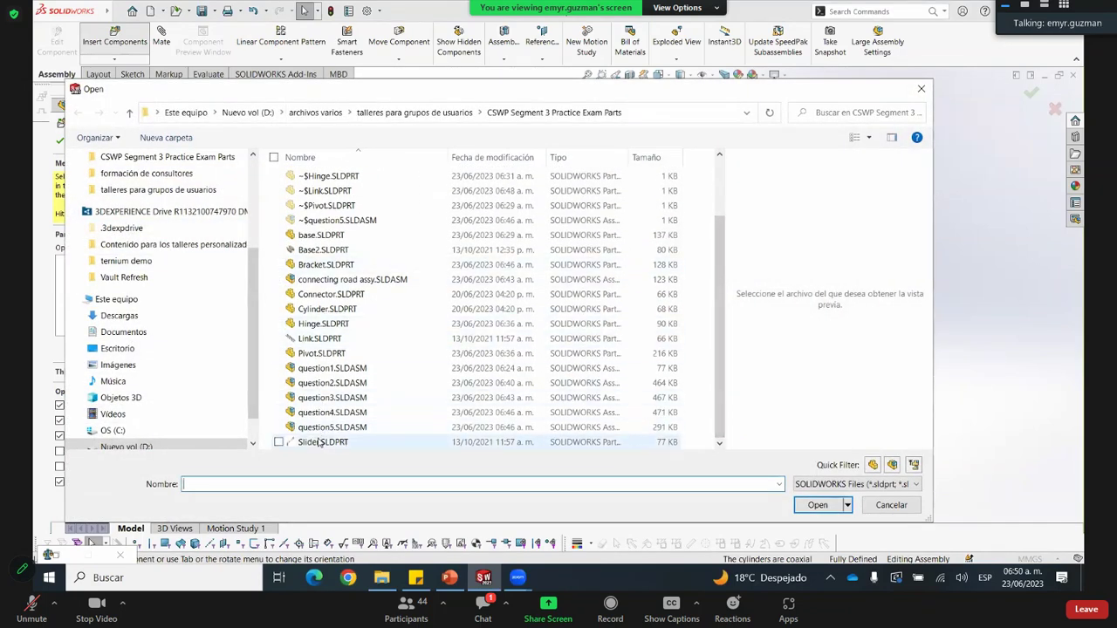
pyautogui.click(819, 508)
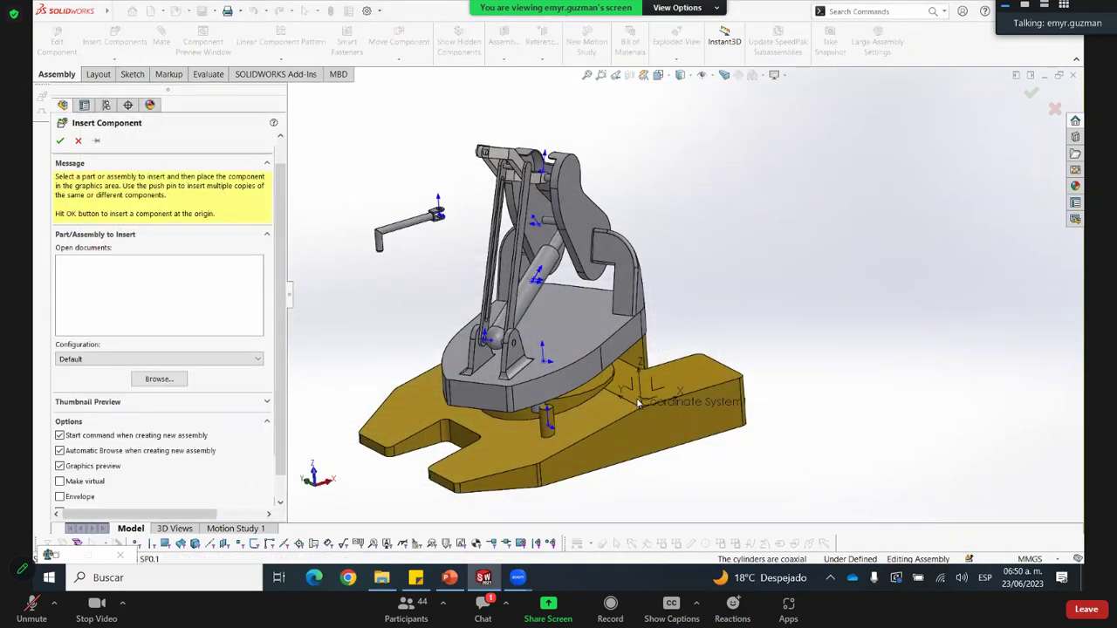
pyautogui.click(436, 214)
pyautogui.scroll(3, 673, 231)
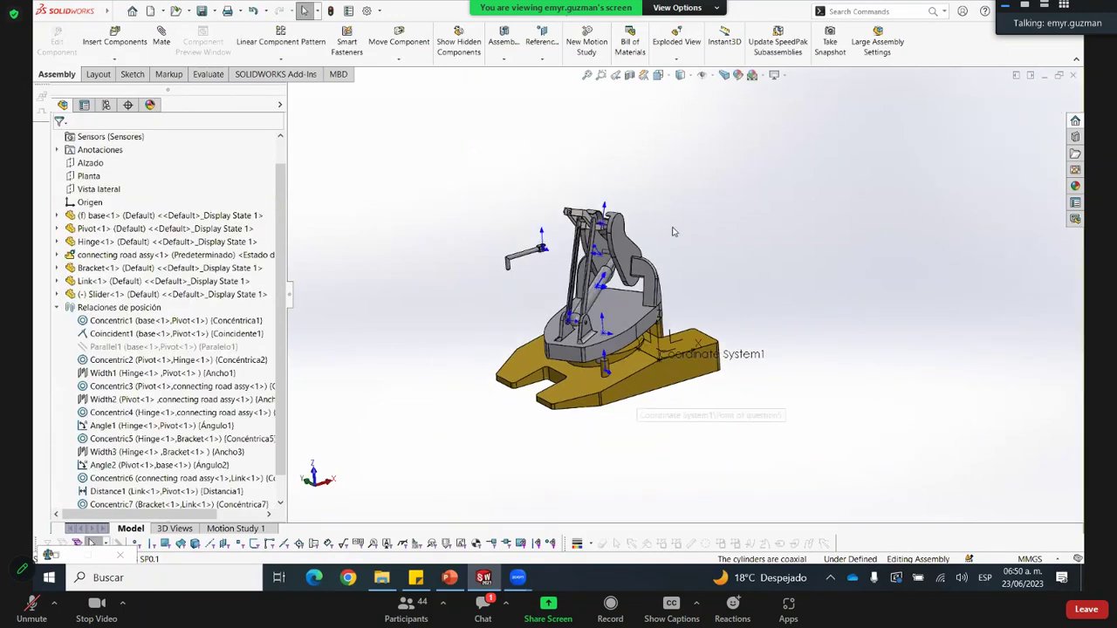
# Open a component preview of the Slider and orient it so its short bent end and fork are accessible
pyautogui.scroll(-5, 532, 253)
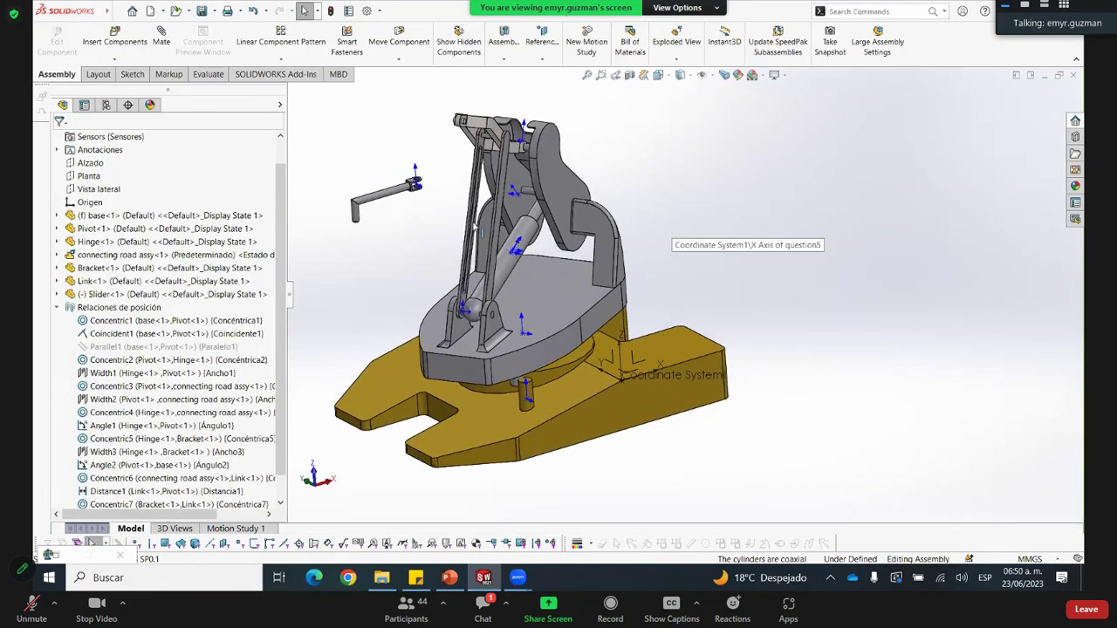
pyautogui.scroll(-4, 495, 251)
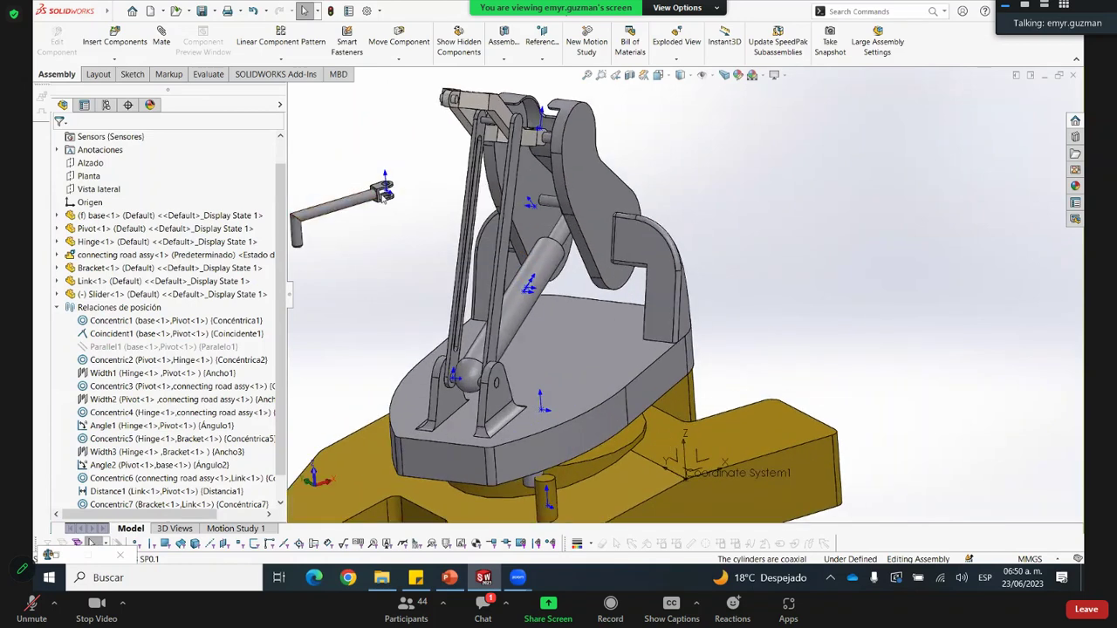
pyautogui.rightClick(344, 193)
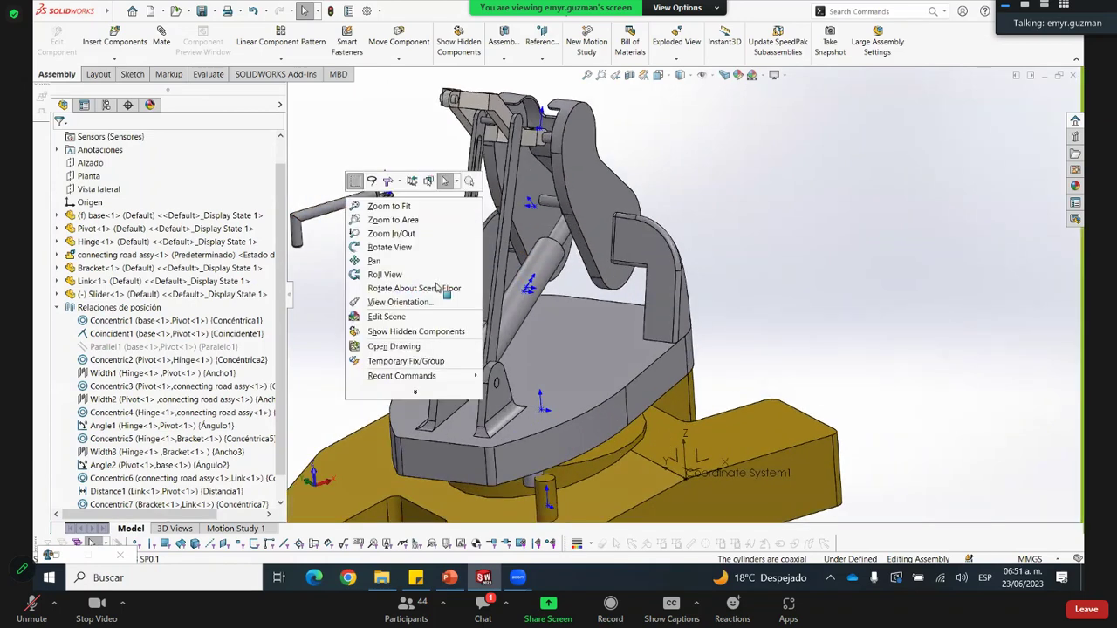
pyautogui.rightClick(335, 208)
pyautogui.click(875, 261)
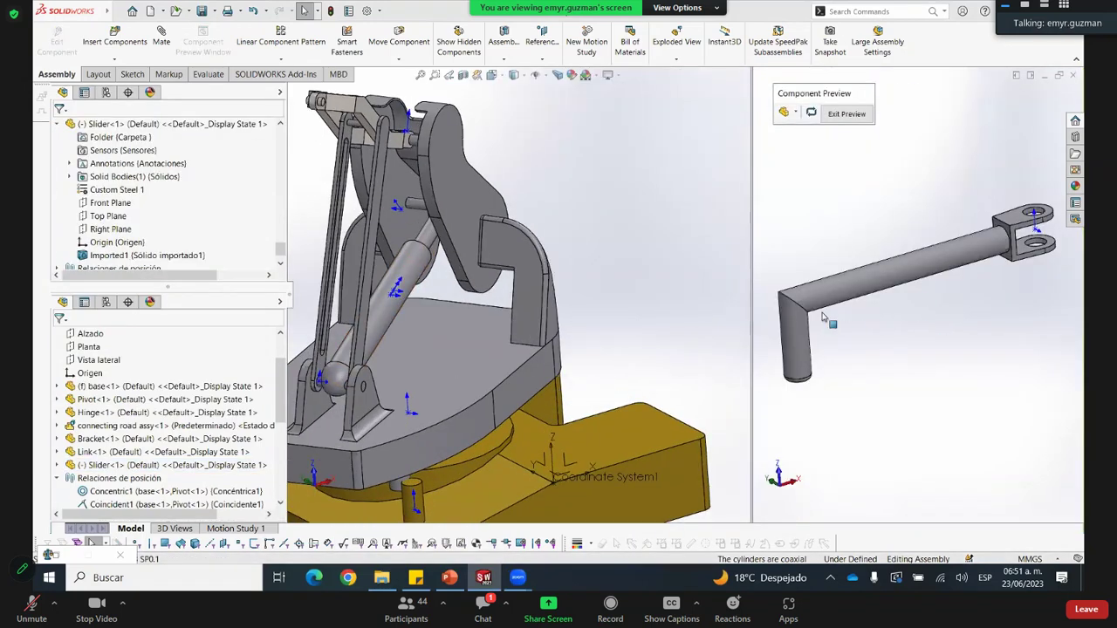
pyautogui.moveTo(822, 317); pyautogui.dragTo(826, 321, button='middle')
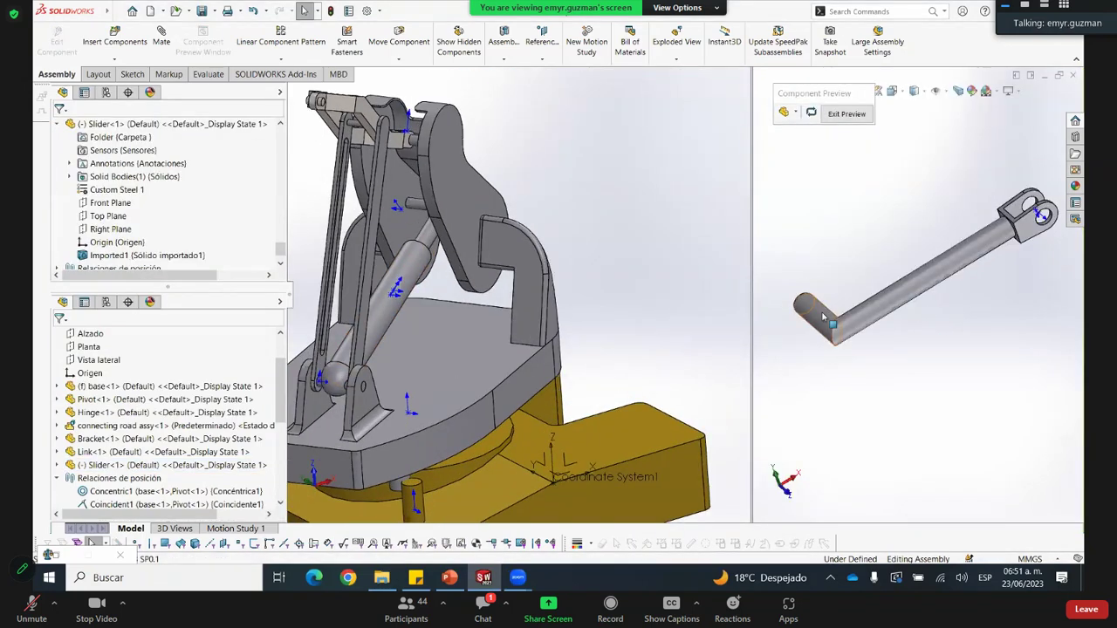
# Add a tangent mate between the cylindrical face of the Slider's short bent end and the inner flat face of the Link's slot
pyautogui.click(161, 44)
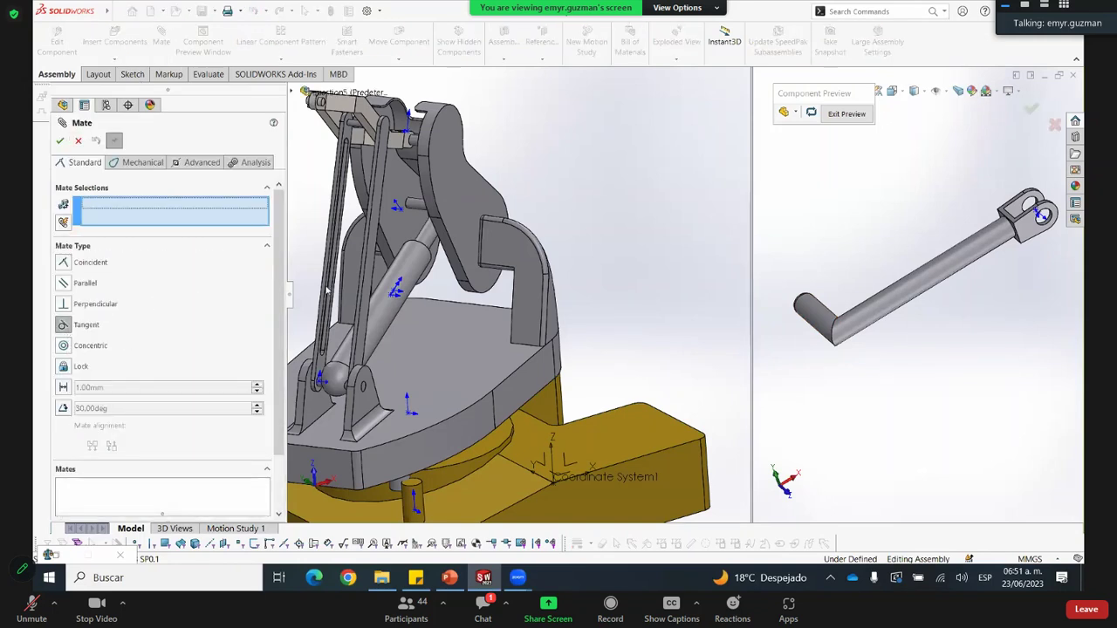
pyautogui.click(814, 307)
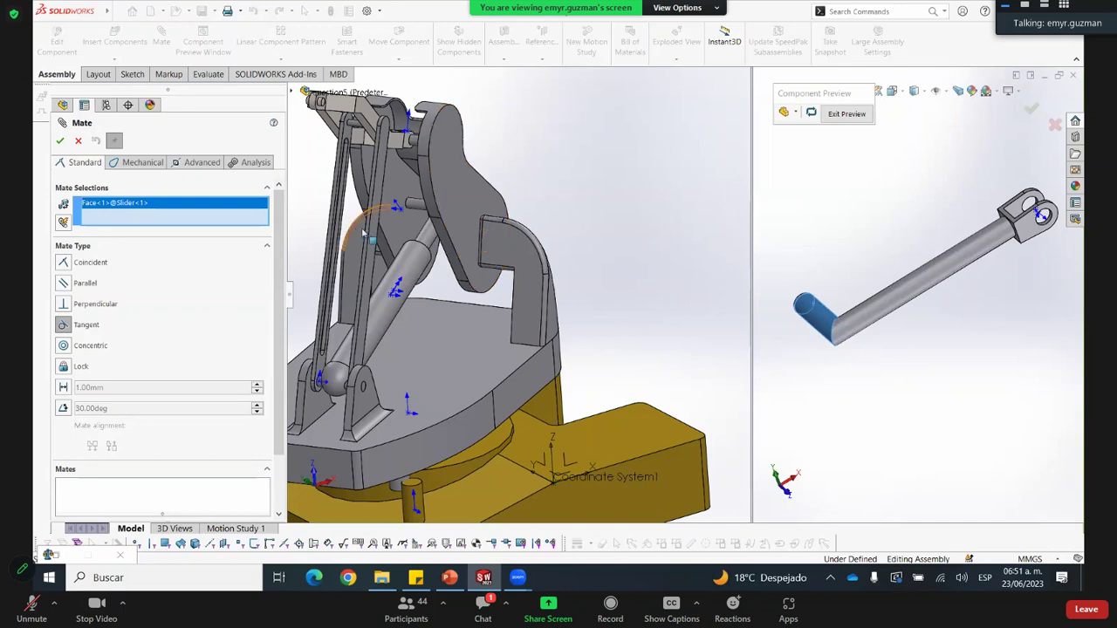
pyautogui.scroll(-3, 406, 231)
pyautogui.scroll(-2, 406, 212)
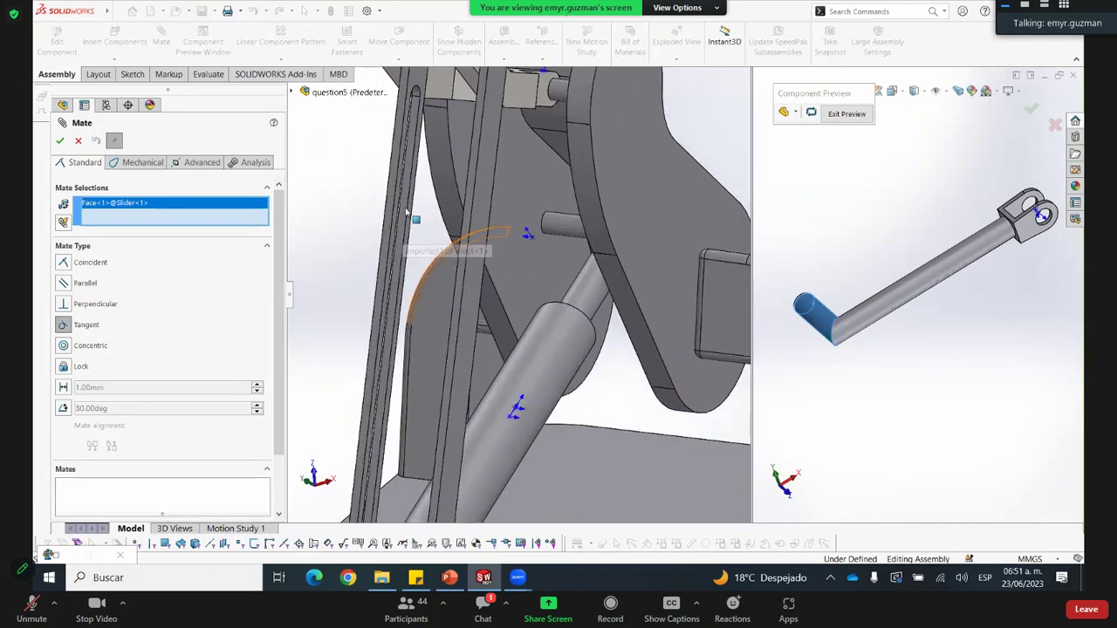
pyautogui.click(399, 223)
pyautogui.click(367, 227)
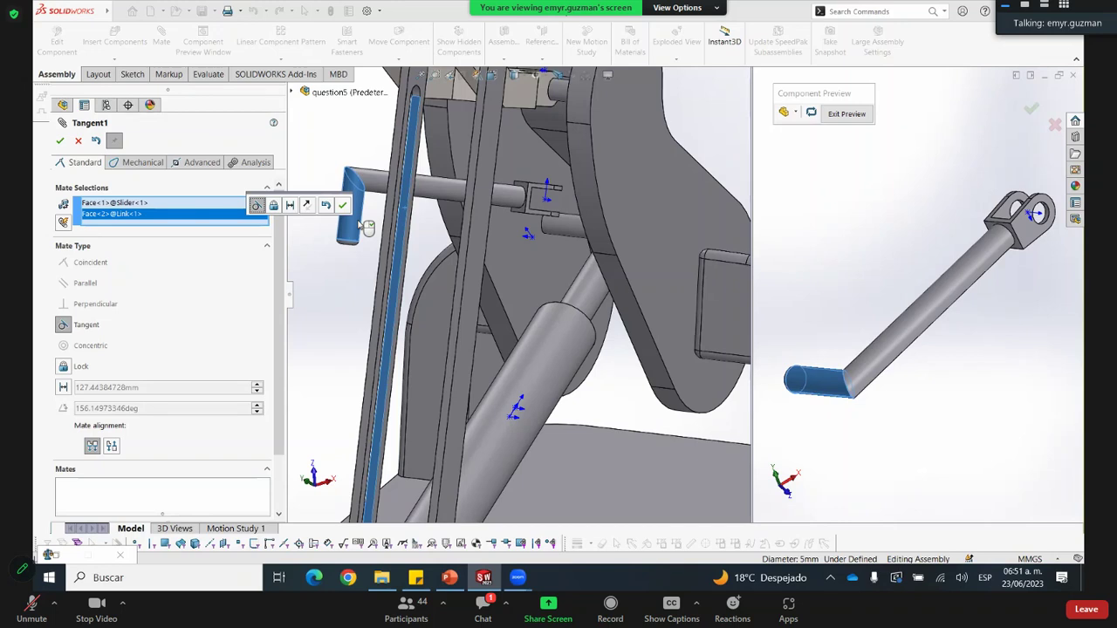
pyautogui.rightClick(354, 269)
pyautogui.click(345, 214)
pyautogui.click(342, 206)
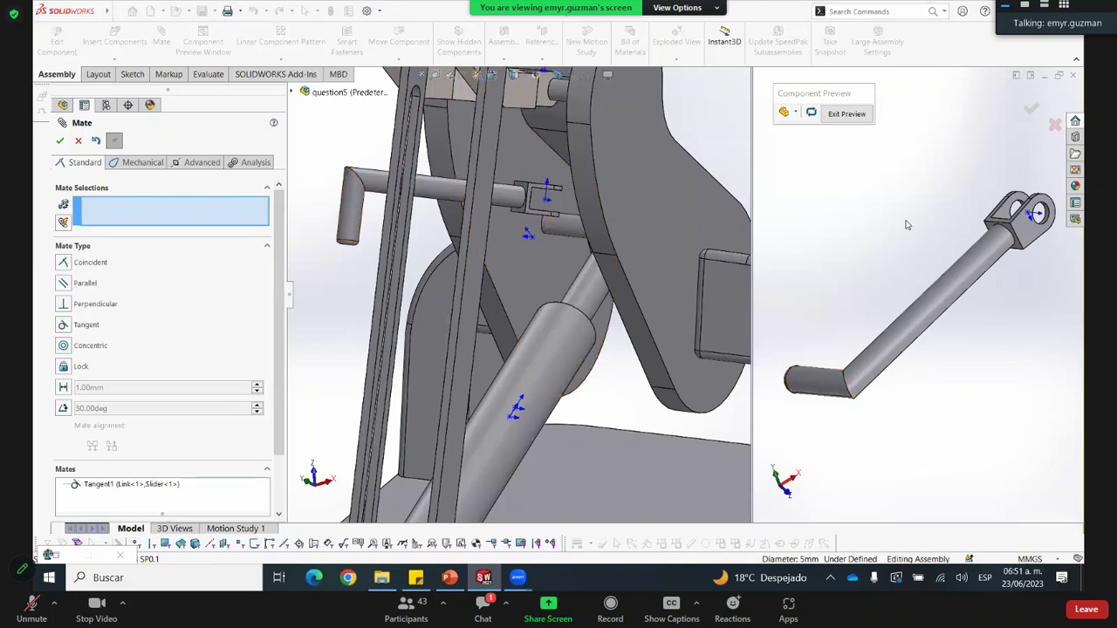
# Add a concentric mate between the hole in the Slider's fork and the 4 mm cylindrical face at the Bracket's free end
pyautogui.scroll(-5, 1043, 225)
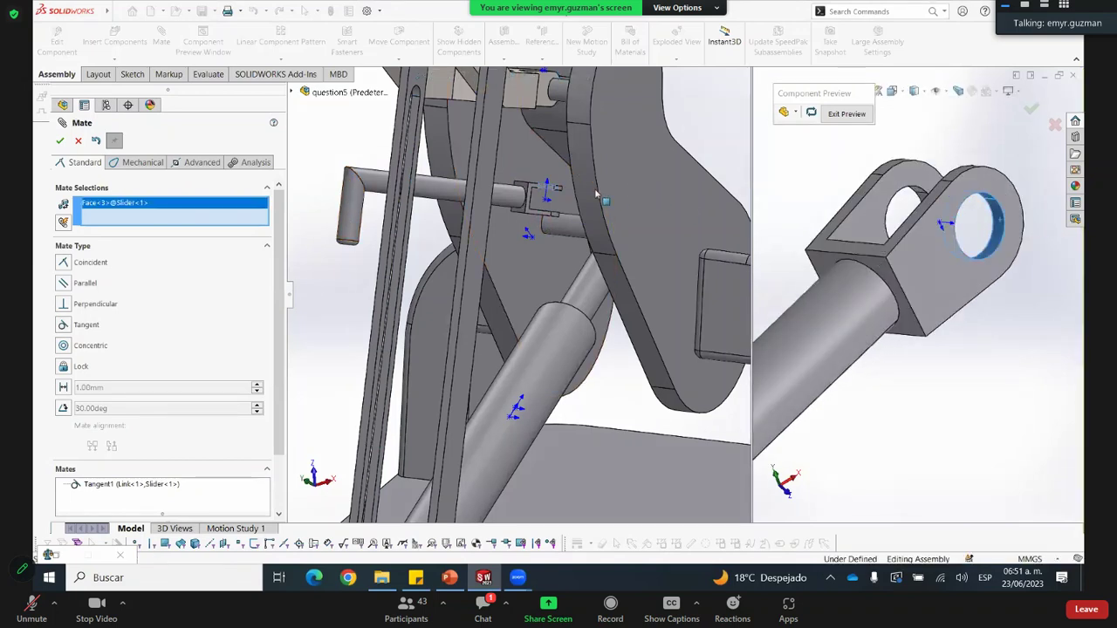
pyautogui.scroll(5, 593, 196)
pyautogui.scroll(-3, 449, 249)
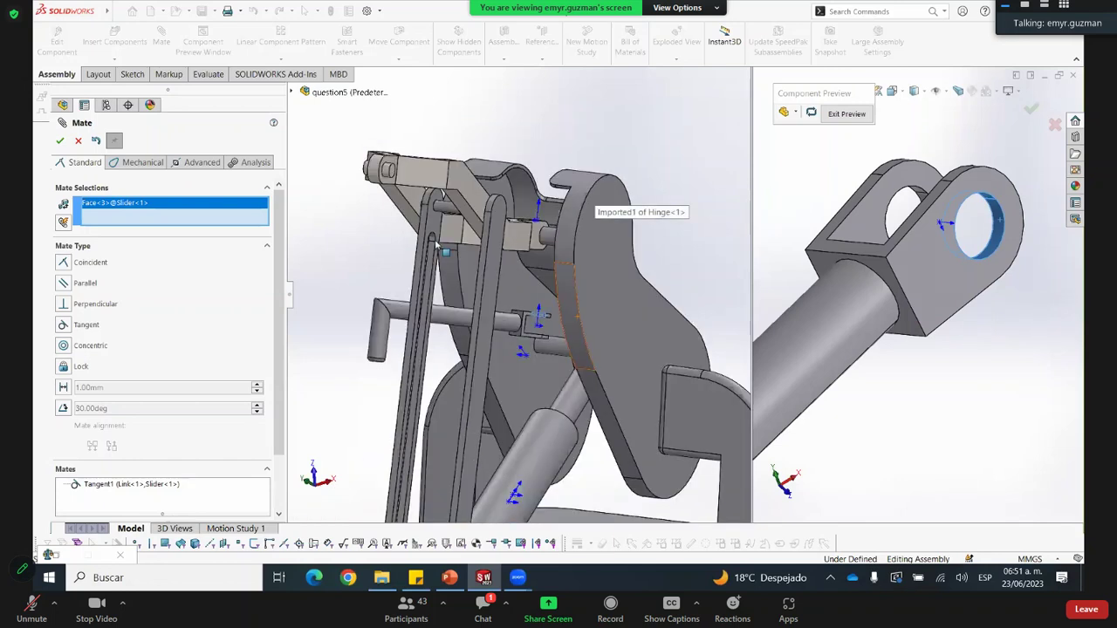
pyautogui.scroll(-3, 359, 112)
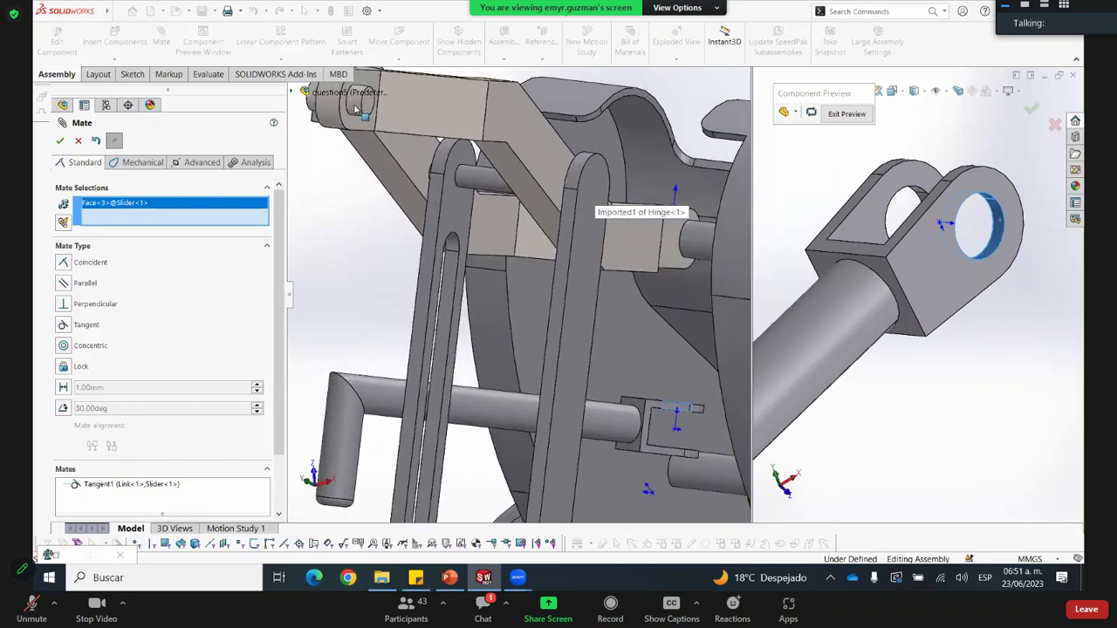
pyautogui.click(356, 109)
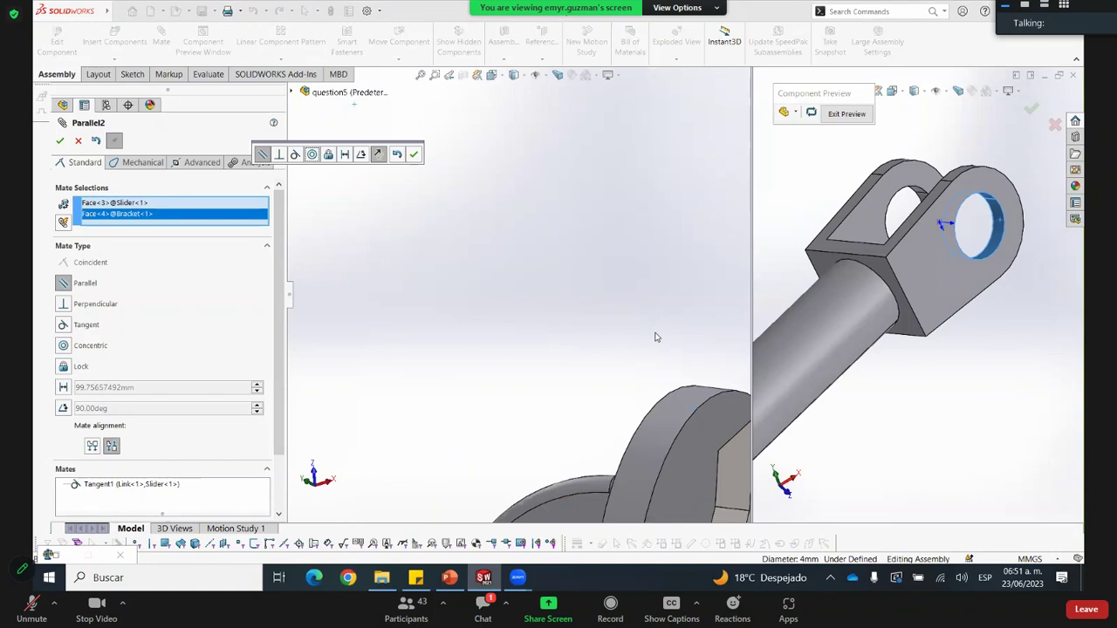
pyautogui.scroll(5, 656, 337)
pyautogui.scroll(3, 483, 263)
pyautogui.scroll(-2, 469, 346)
pyautogui.moveTo(469, 320); pyautogui.dragTo(476, 342, button='middle')
pyautogui.moveTo(486, 283); pyautogui.dragTo(489, 340, button='middle')
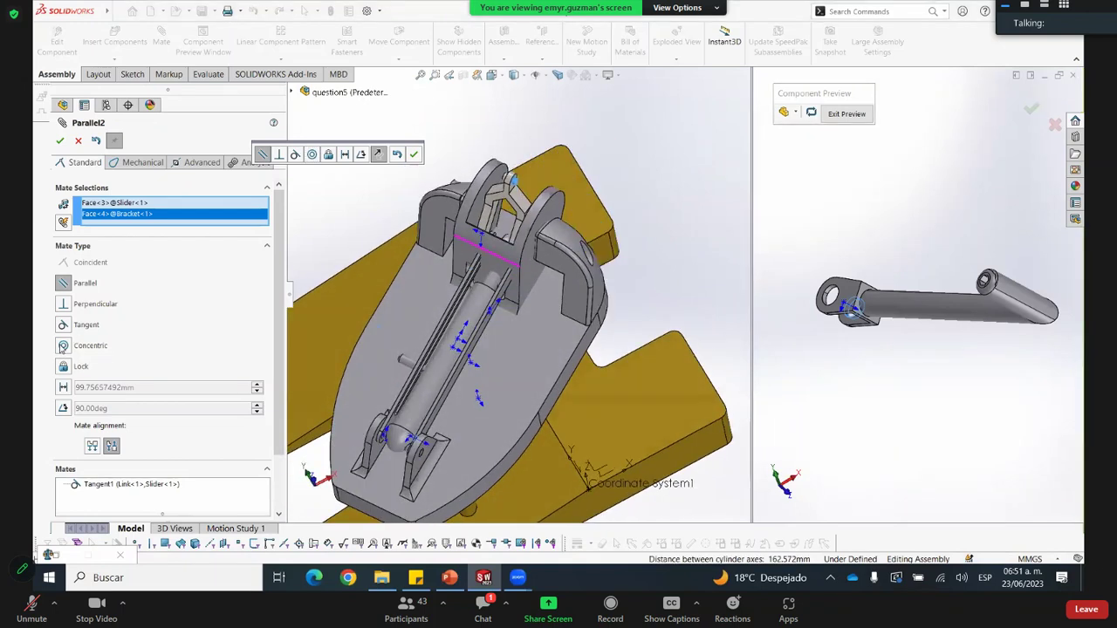
pyautogui.click(70, 347)
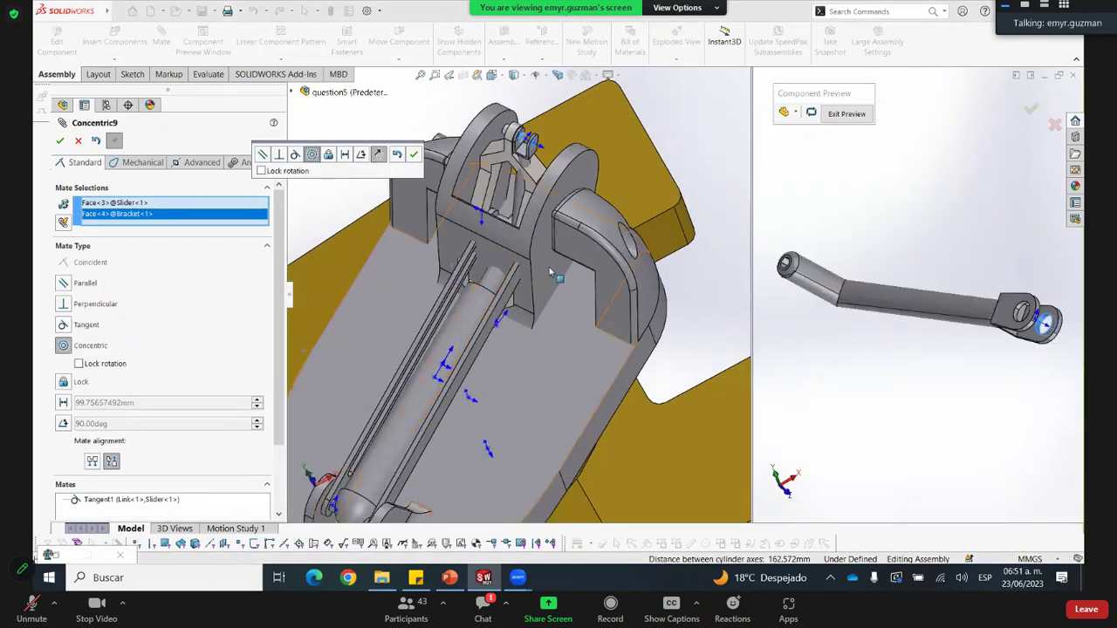
pyautogui.scroll(-2, 506, 279)
pyautogui.moveTo(588, 352); pyautogui.dragTo(549, 300, button='middle')
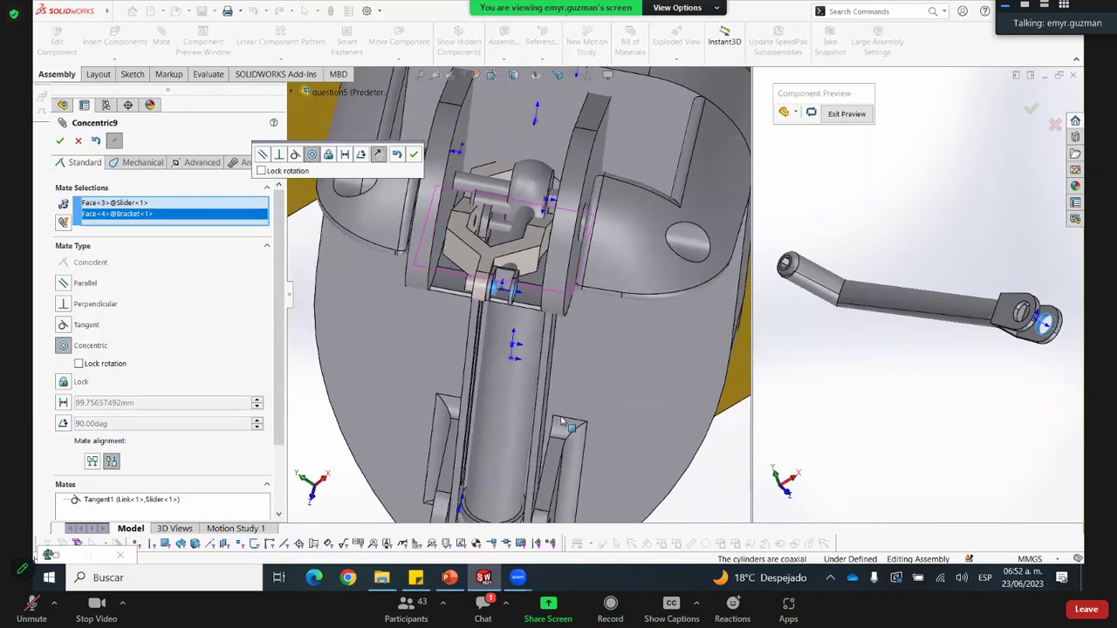
pyautogui.moveTo(425, 325); pyautogui.dragTo(419, 297, button='middle')
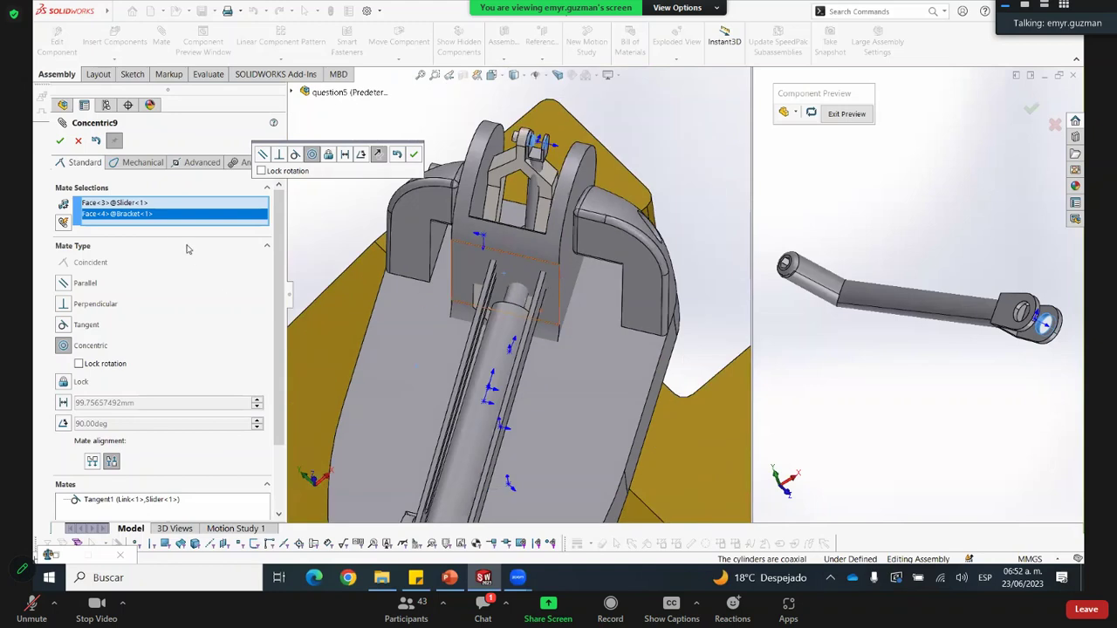
pyautogui.press('Return')
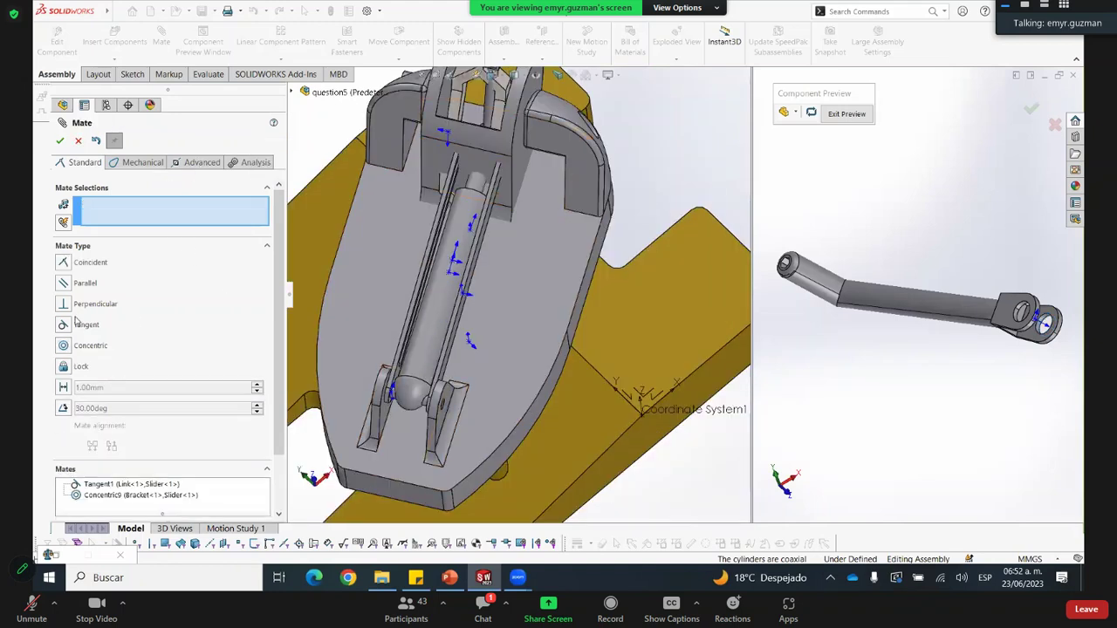
# Start a centered Width mate with the two outer faces of the Slider's fork as width references
pyautogui.click(201, 163)
pyautogui.click(78, 298)
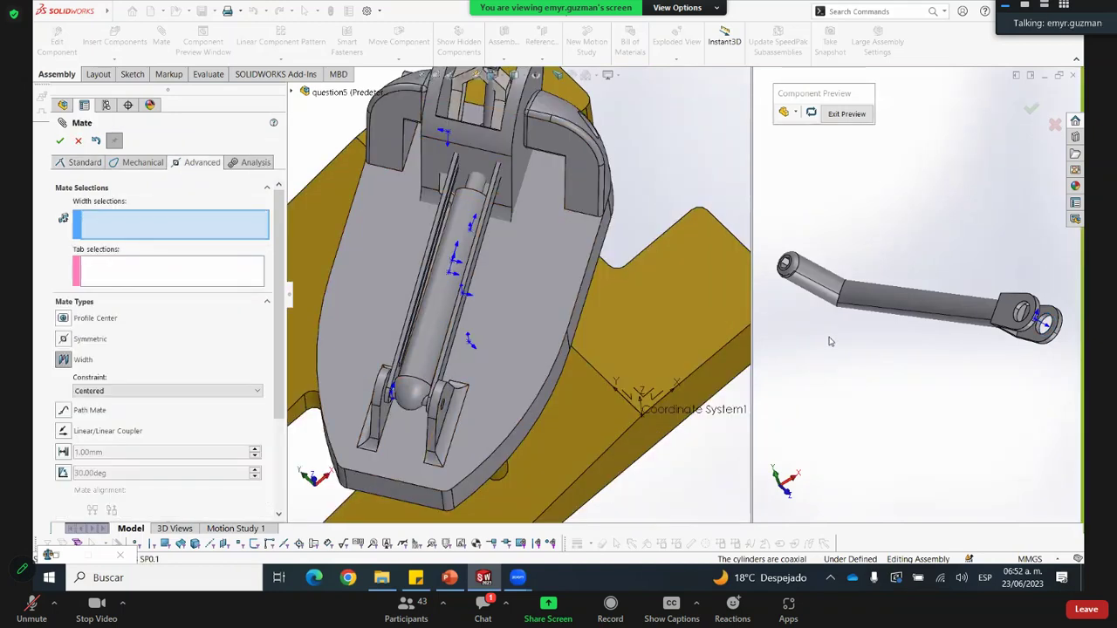
pyautogui.moveTo(1021, 331); pyautogui.dragTo(1059, 410, button='middle')
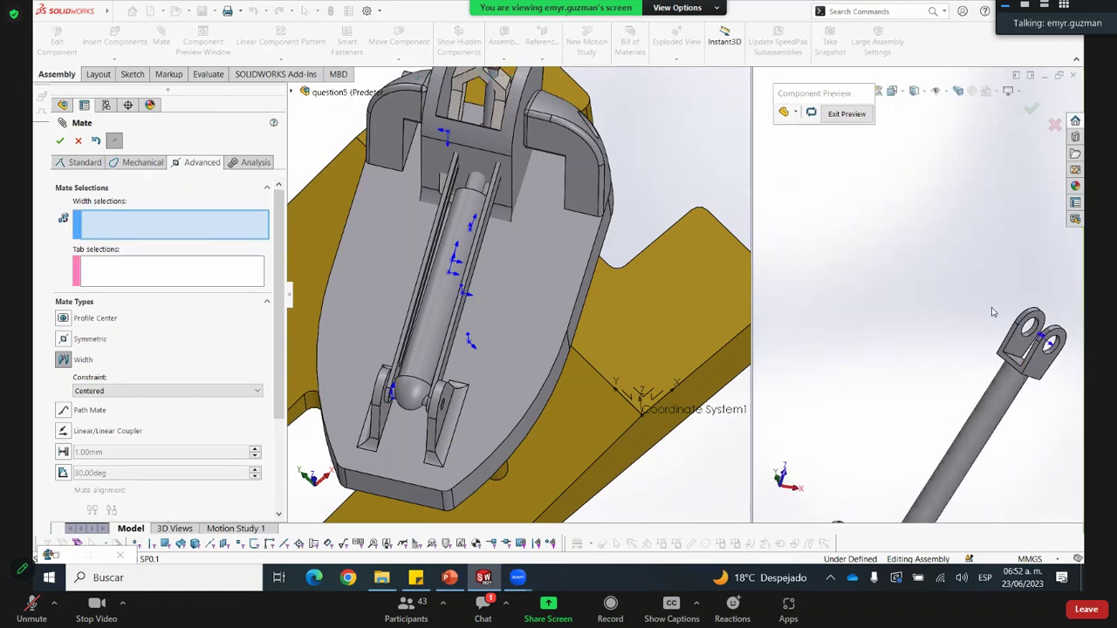
pyautogui.scroll(-5, 872, 262)
pyautogui.click(849, 256)
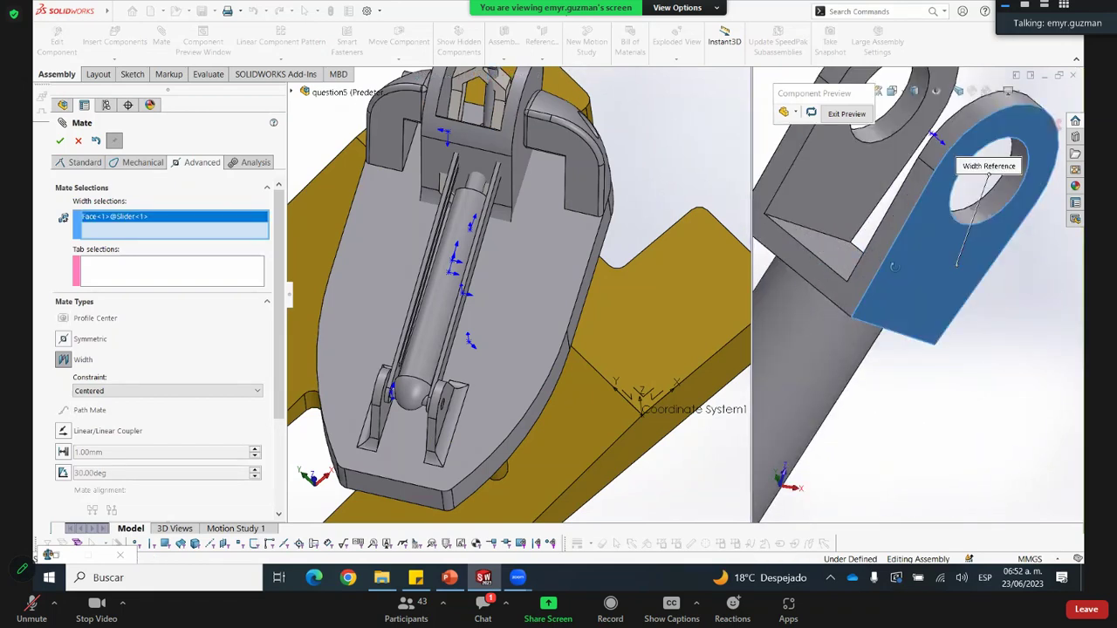
pyautogui.scroll(2, 876, 225)
pyautogui.moveTo(875, 229); pyautogui.dragTo(968, 234, button='middle')
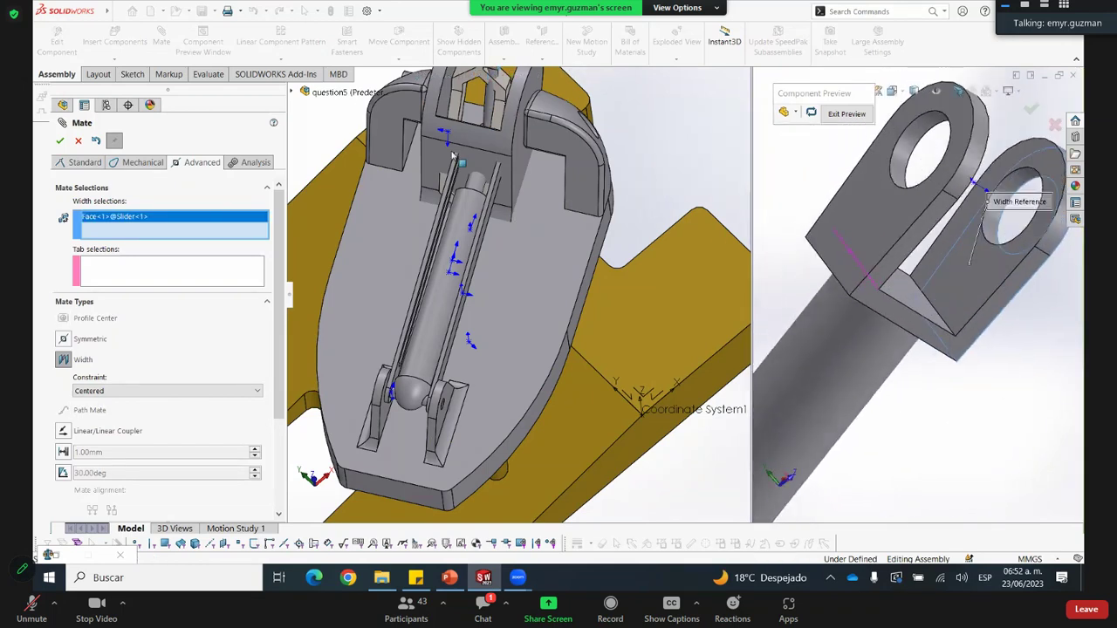
pyautogui.click(478, 128)
# Complete the Width mate with the two end faces of the Bracket's pin as tab references, and exit the Slider preview
pyautogui.moveTo(478, 127); pyautogui.dragTo(522, 208, button='middle')
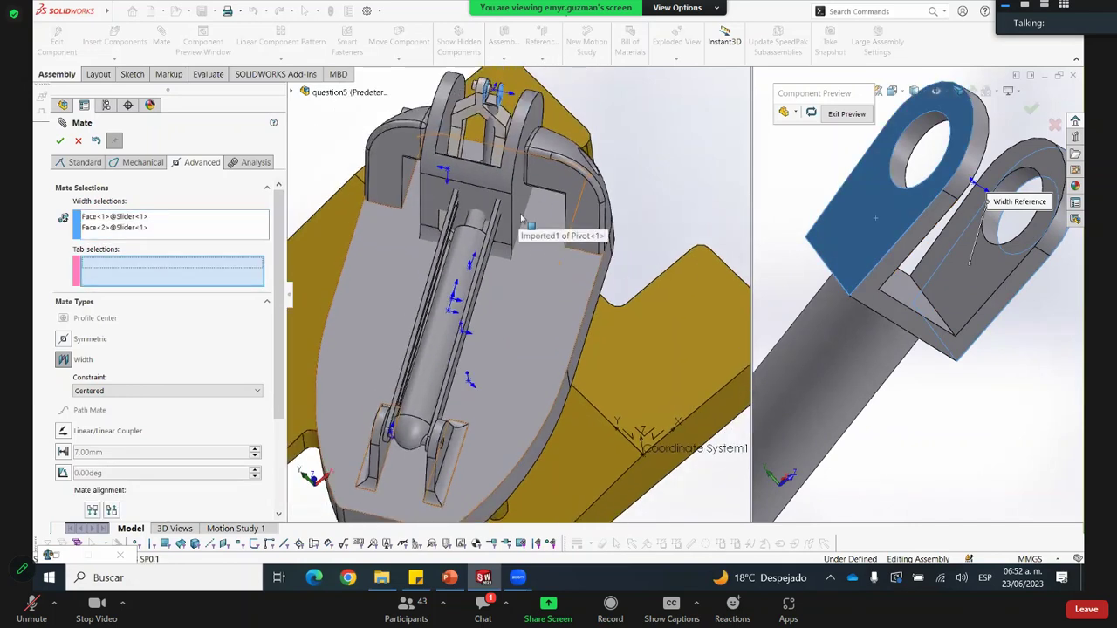
pyautogui.scroll(-3, 495, 103)
pyautogui.scroll(-8, 524, 166)
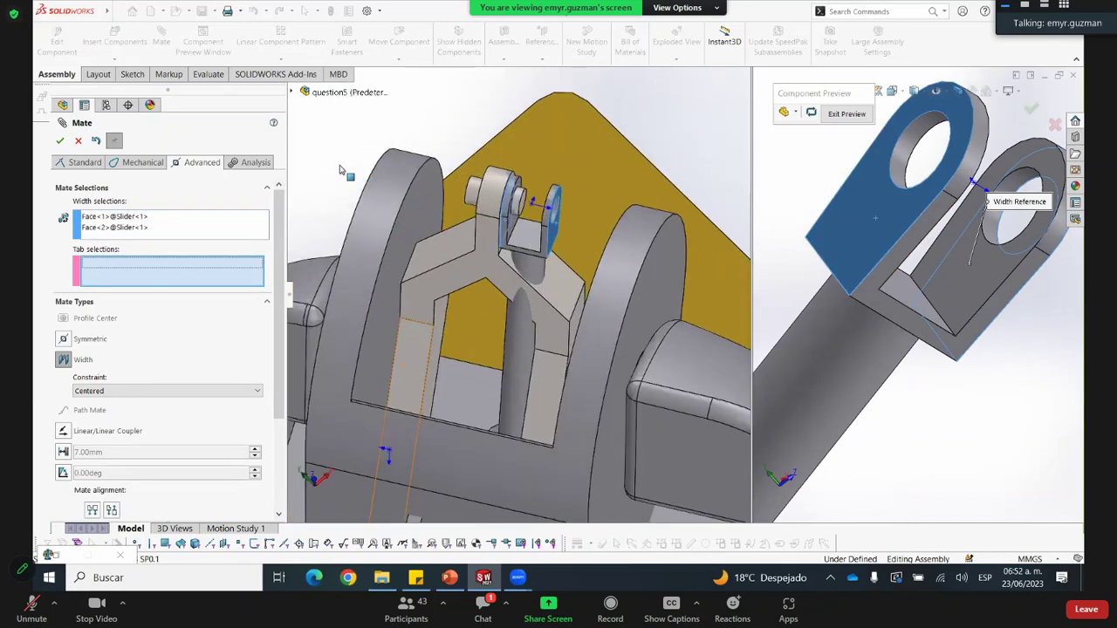
pyautogui.click(522, 228)
pyautogui.moveTo(522, 229); pyautogui.dragTo(593, 219, button='middle')
pyautogui.click(319, 176)
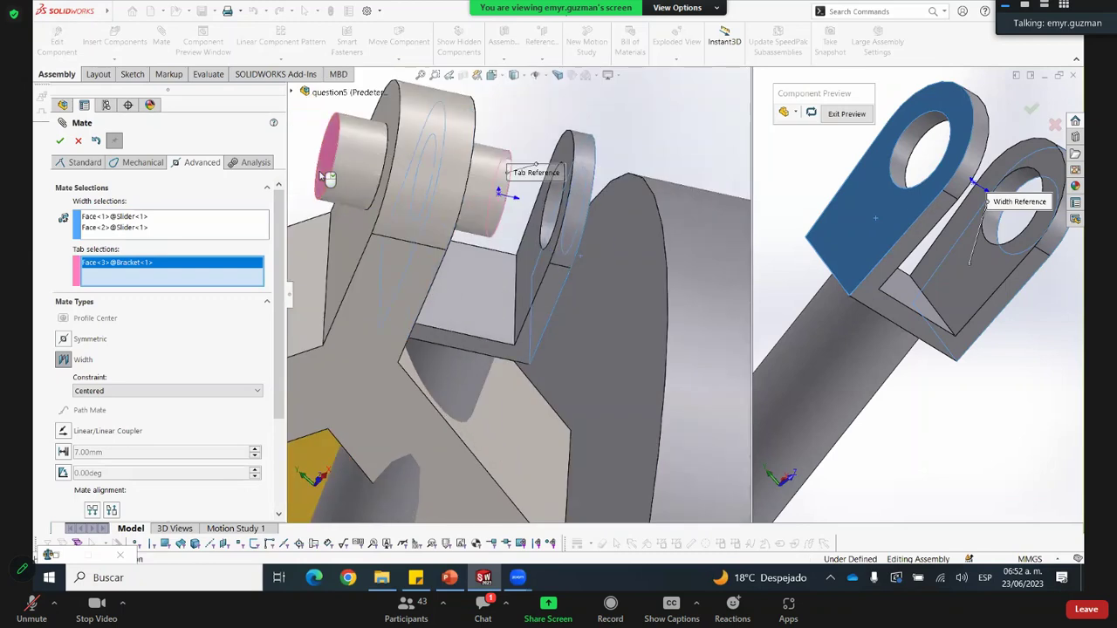
pyautogui.click(60, 140)
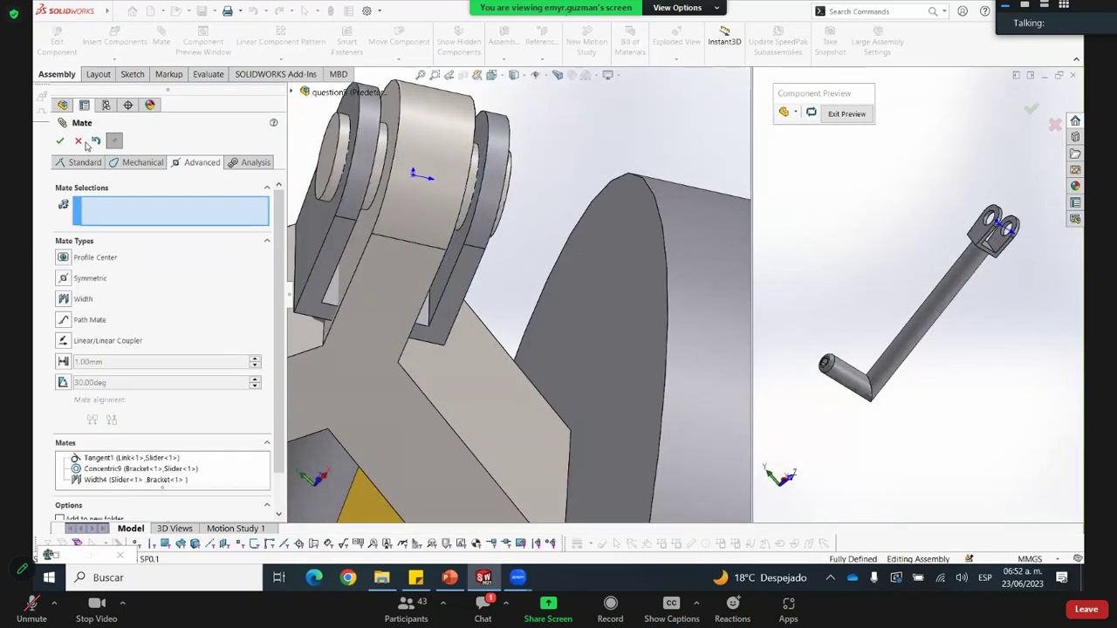
pyautogui.click(847, 112)
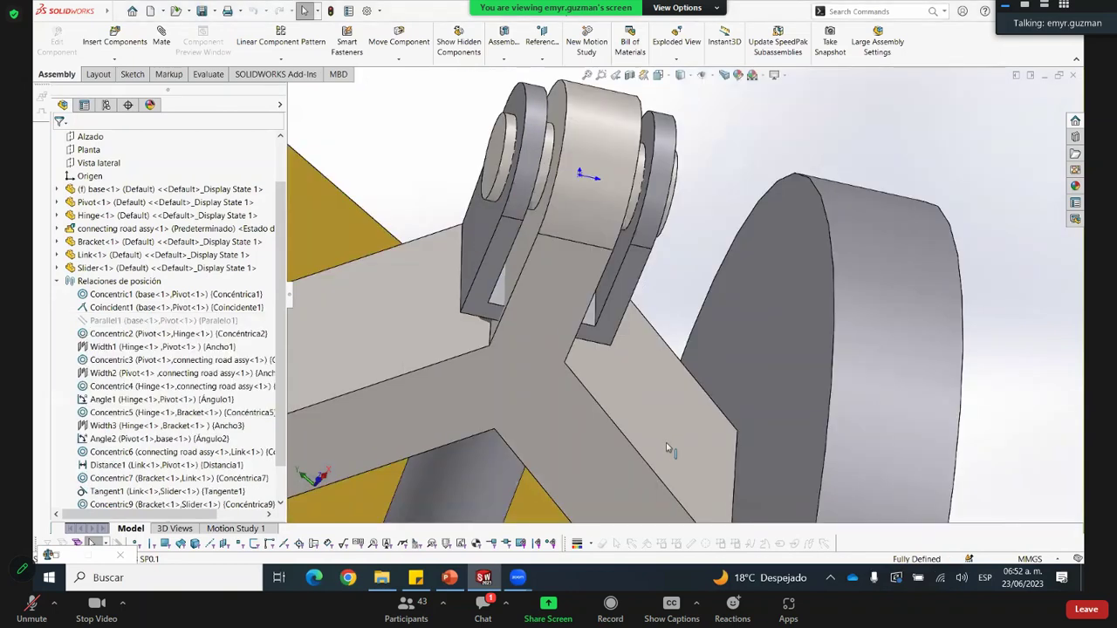
# Try the opposite mate alignment and the flipped dimension on the 60-degree angle mate between Hinge and Pivot, and cancel the edit
pyautogui.moveTo(666, 442); pyautogui.dragTo(327, 196, button='middle')
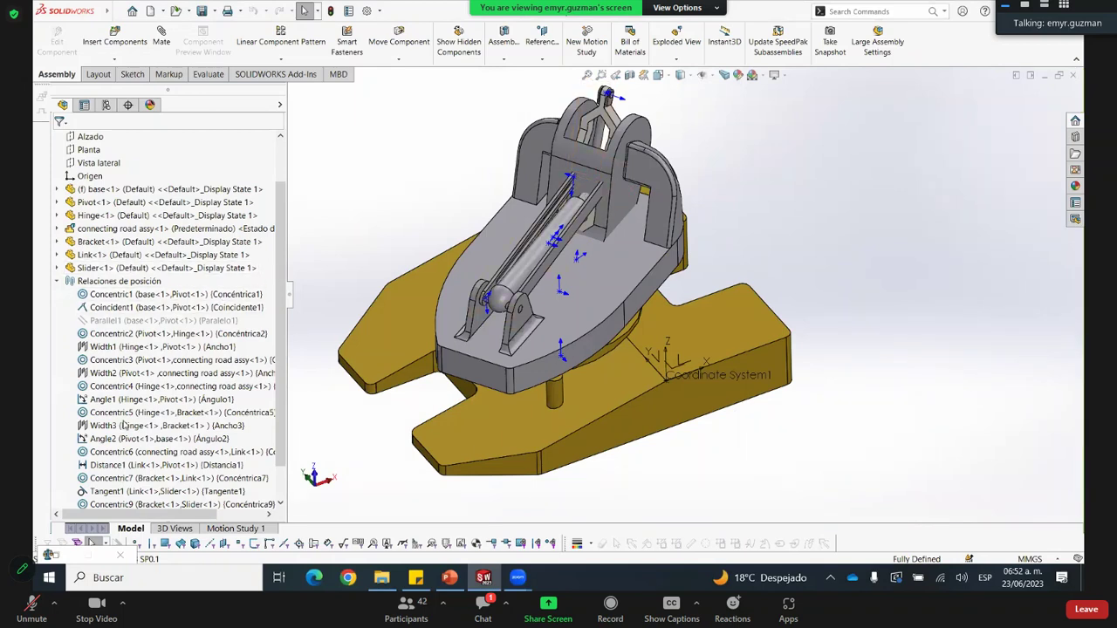
pyautogui.scroll(-1, 127, 425)
pyautogui.rightClick(101, 401)
pyautogui.click(359, 254)
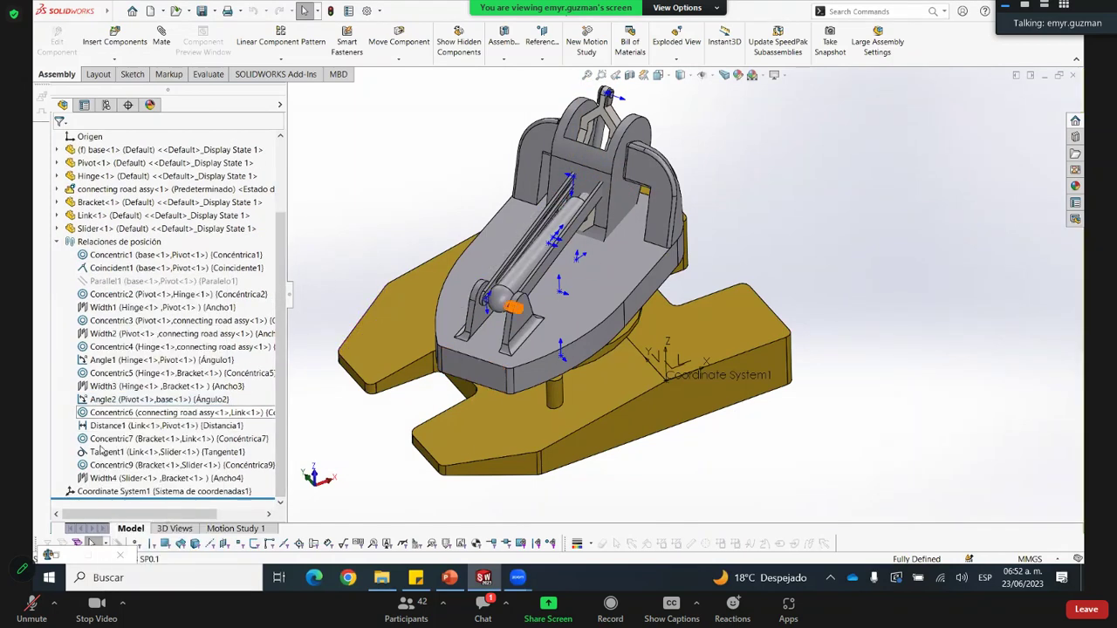
pyautogui.rightClick(101, 359)
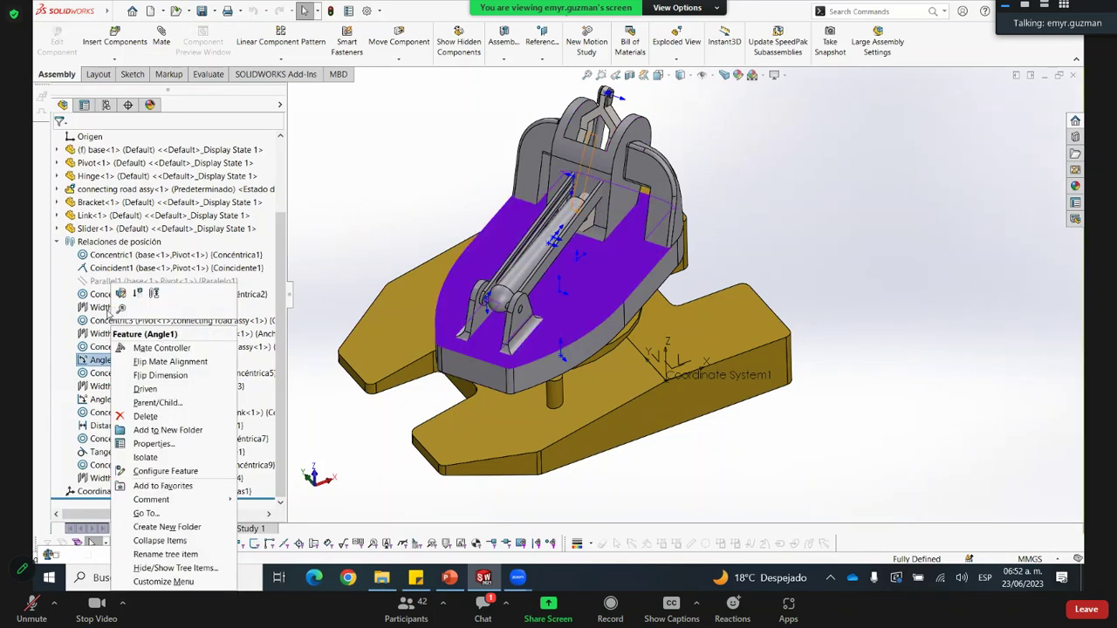
pyautogui.click(336, 300)
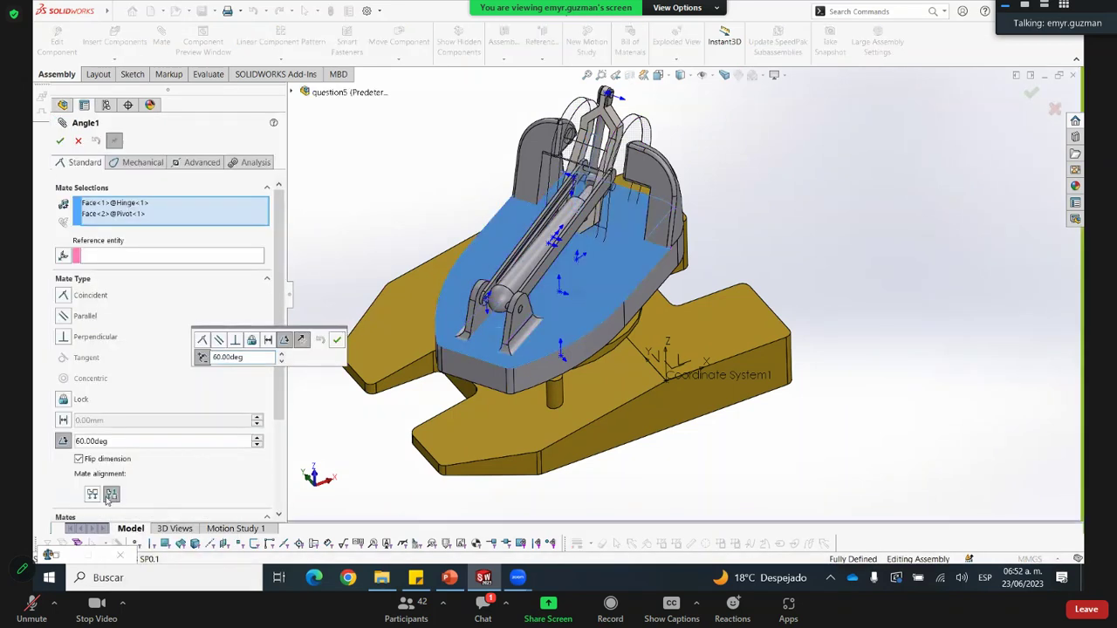
pyautogui.click(95, 498)
pyautogui.click(112, 494)
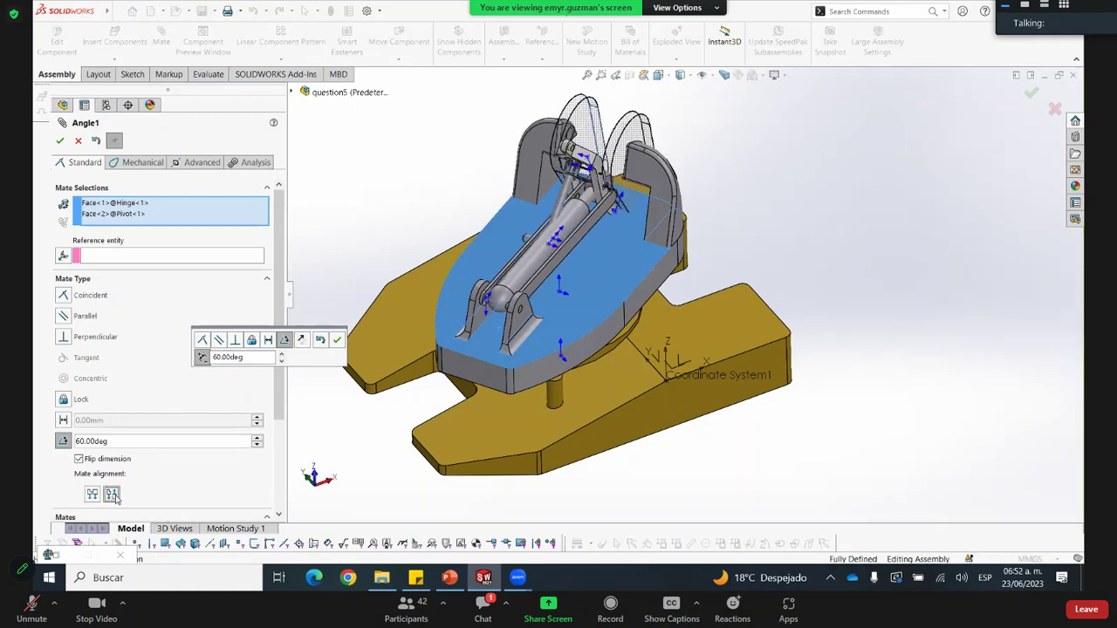
pyautogui.click(78, 459)
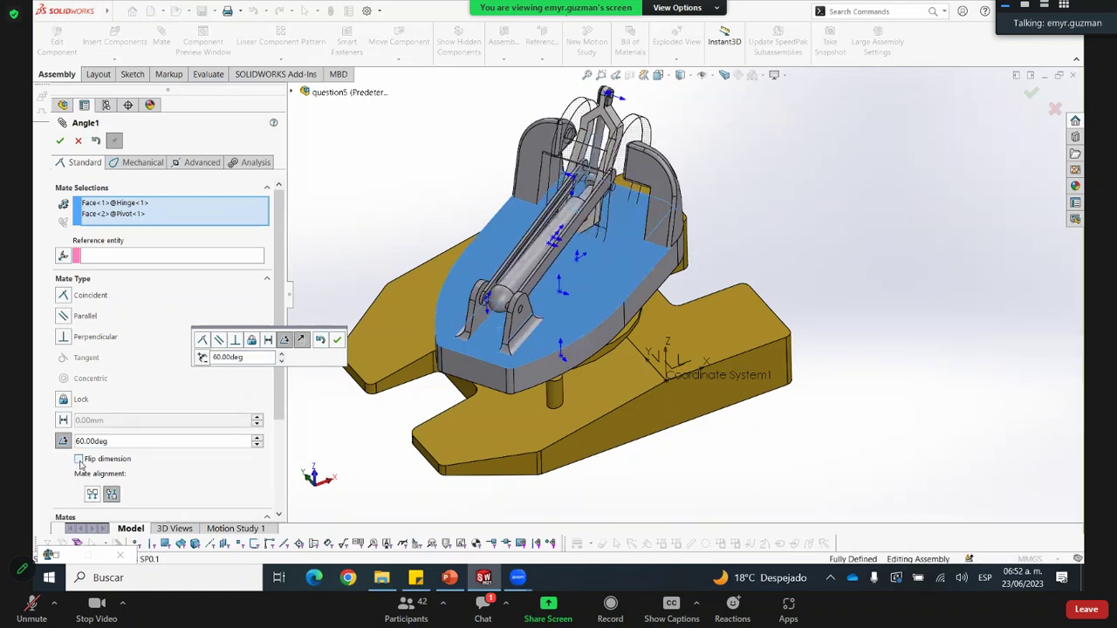
pyautogui.click(112, 501)
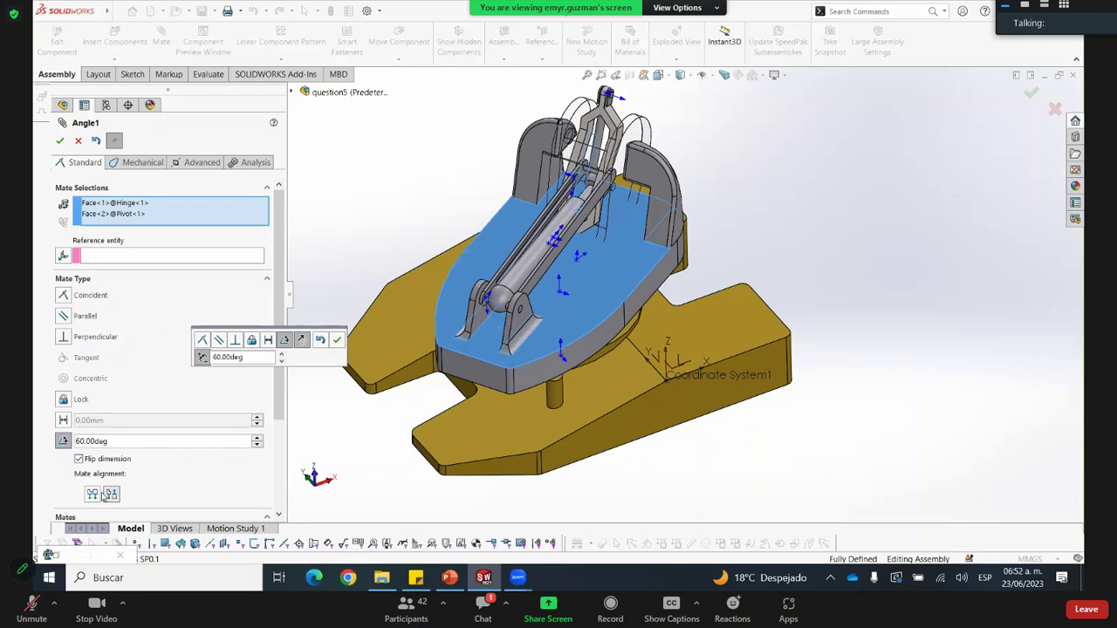
pyautogui.click(78, 141)
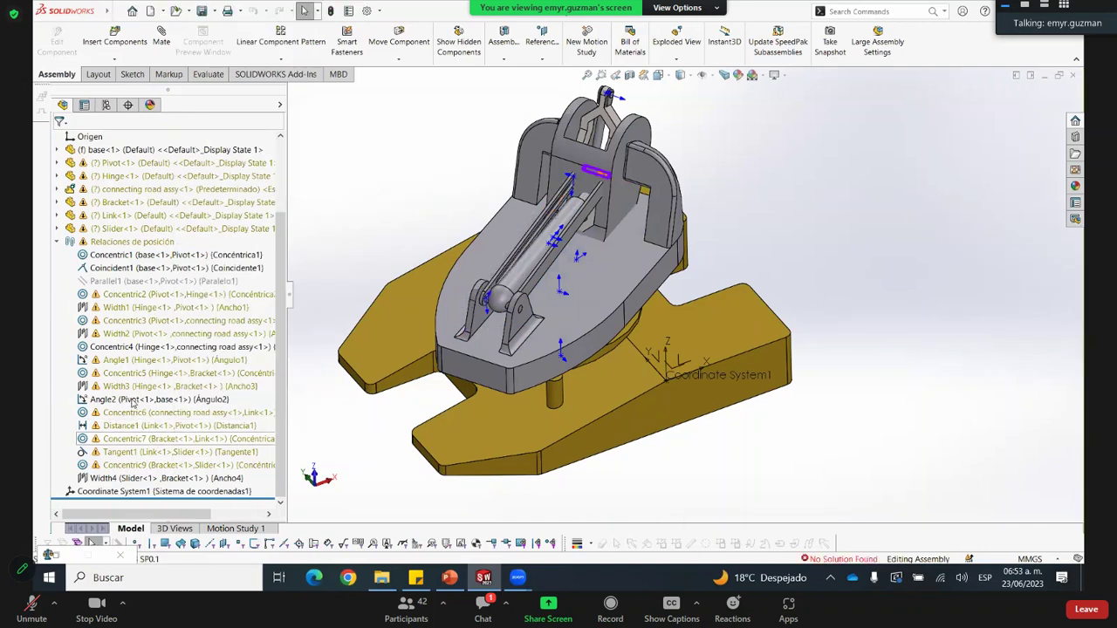
# Reopen the Hinge–Pivot angle mate, try both alignments at 60 degrees, inspect the Link area and accept the anti-aligned option
pyautogui.rightClick(122, 360)
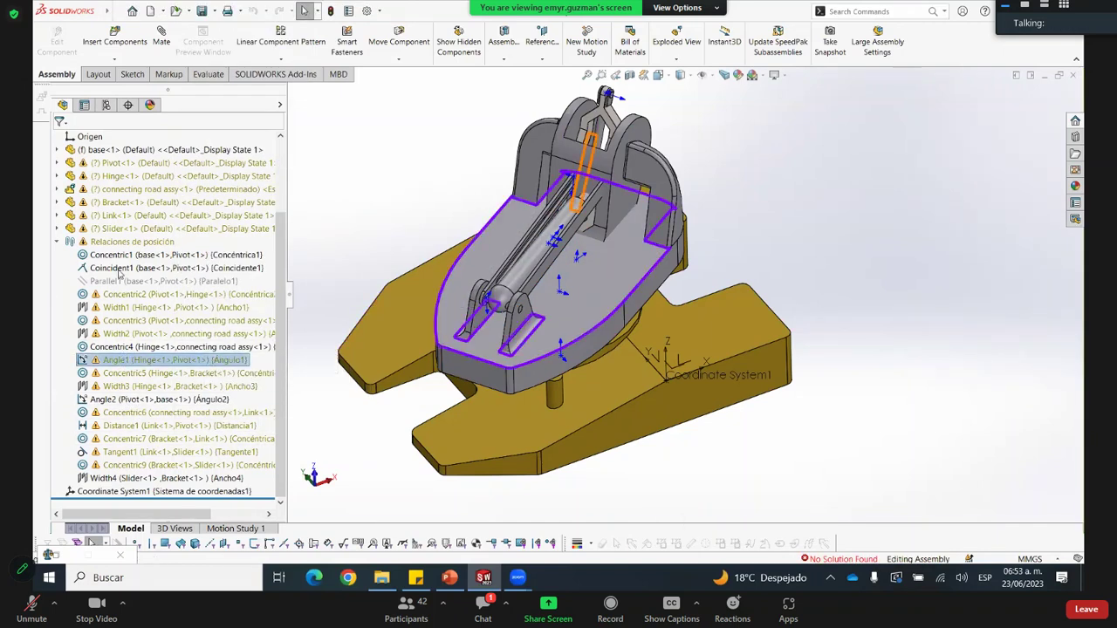
pyautogui.click(130, 240)
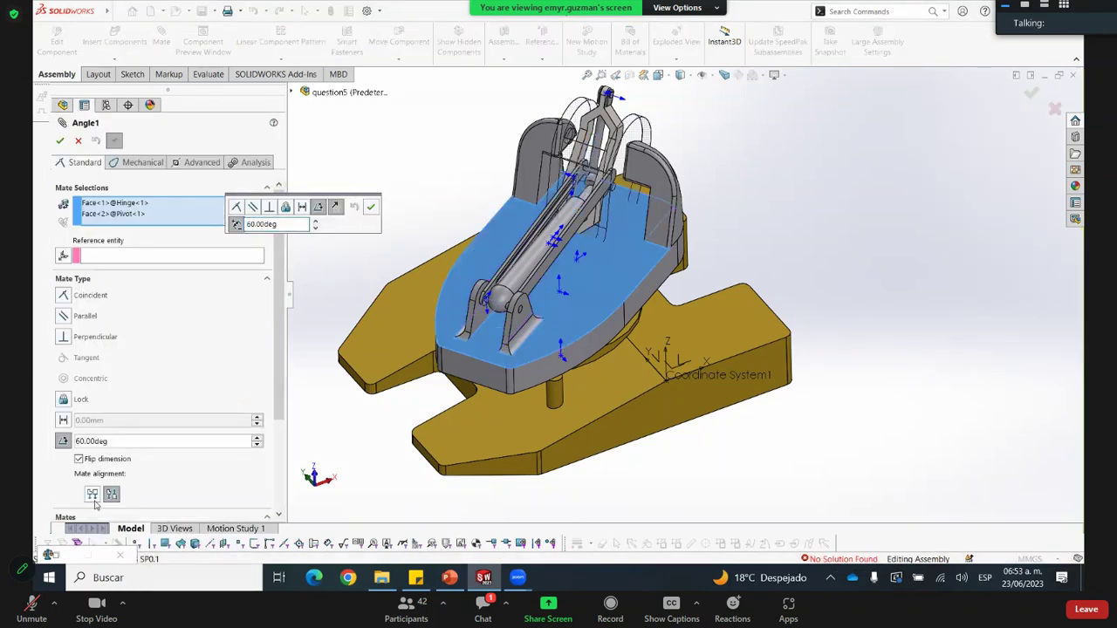
pyautogui.click(111, 494)
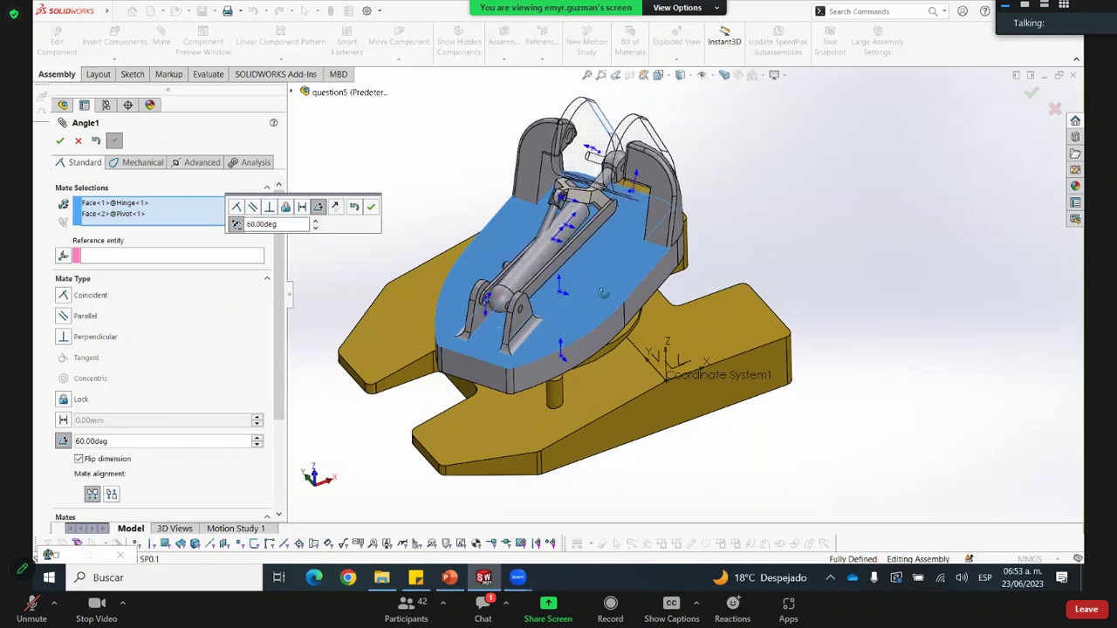
pyautogui.click(111, 494)
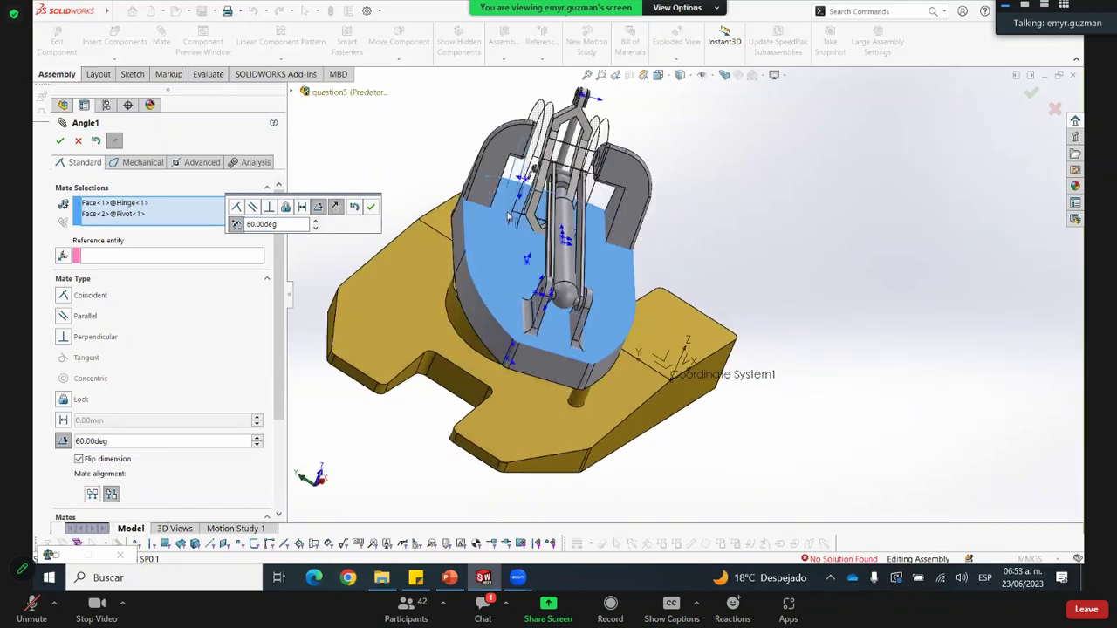
pyautogui.moveTo(567, 213); pyautogui.dragTo(708, 359, button='middle')
pyautogui.scroll(-3, 679, 368)
pyautogui.scroll(-1, 681, 349)
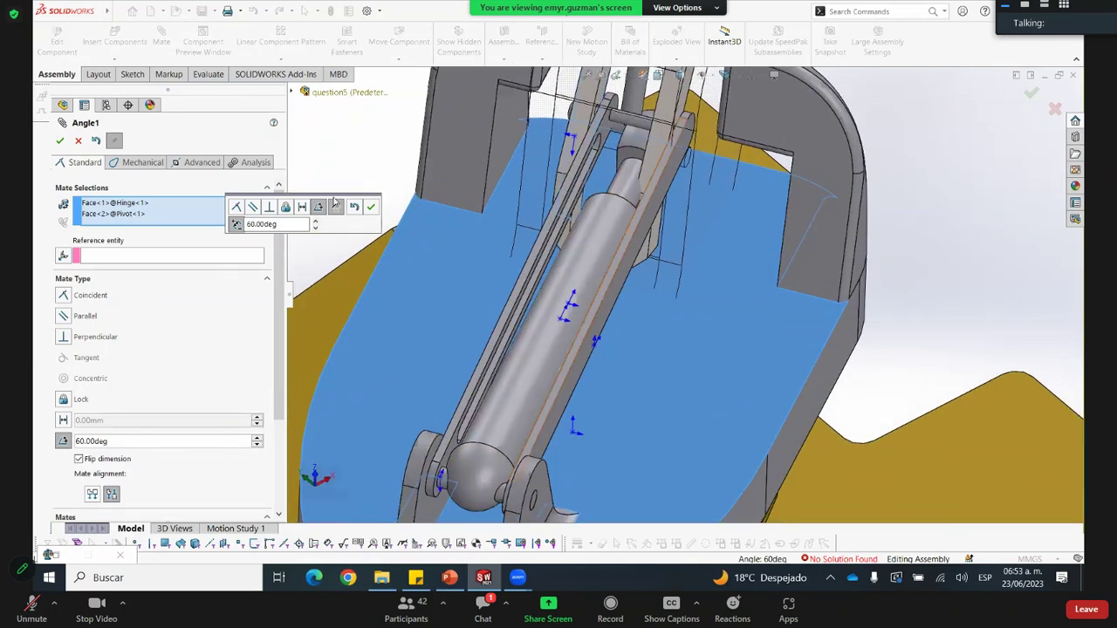
pyautogui.scroll(4, 661, 301)
pyautogui.moveTo(661, 301); pyautogui.dragTo(606, 258, button='middle')
pyautogui.click(371, 207)
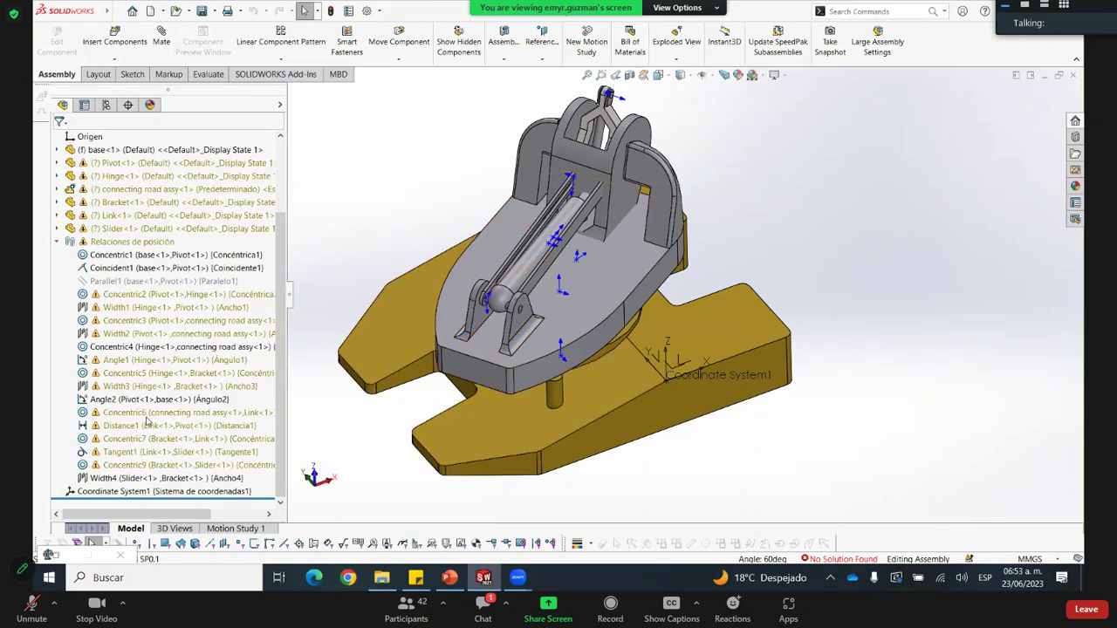
# Delete the Angle1 mate between the Hinge and the Pivot
pyautogui.click(123, 479)
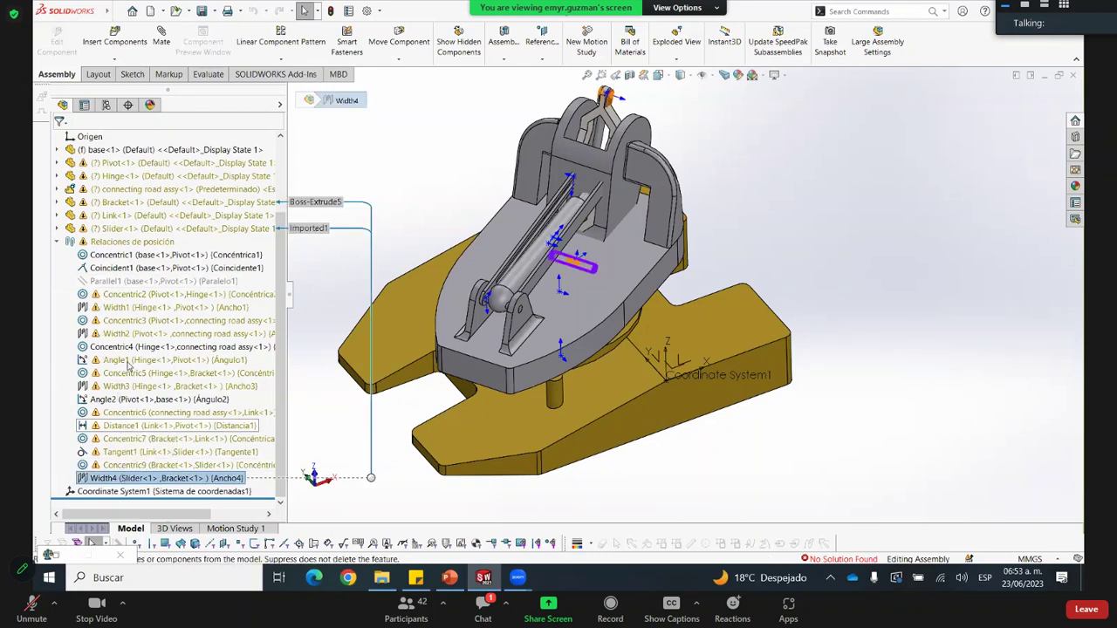
pyautogui.click(128, 360)
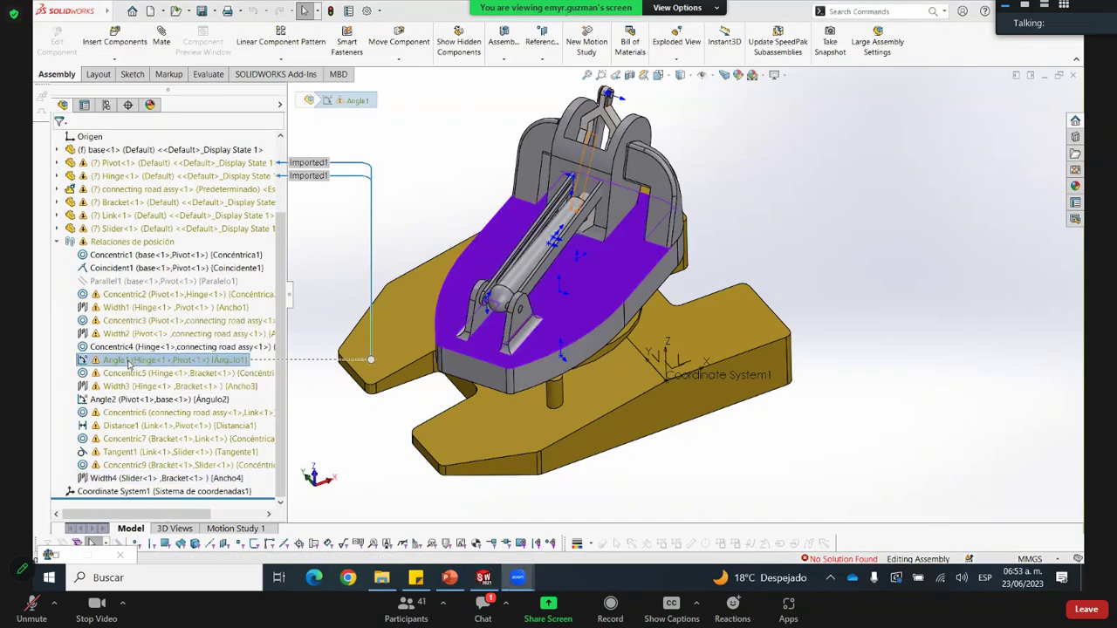
pyautogui.press('Delete')
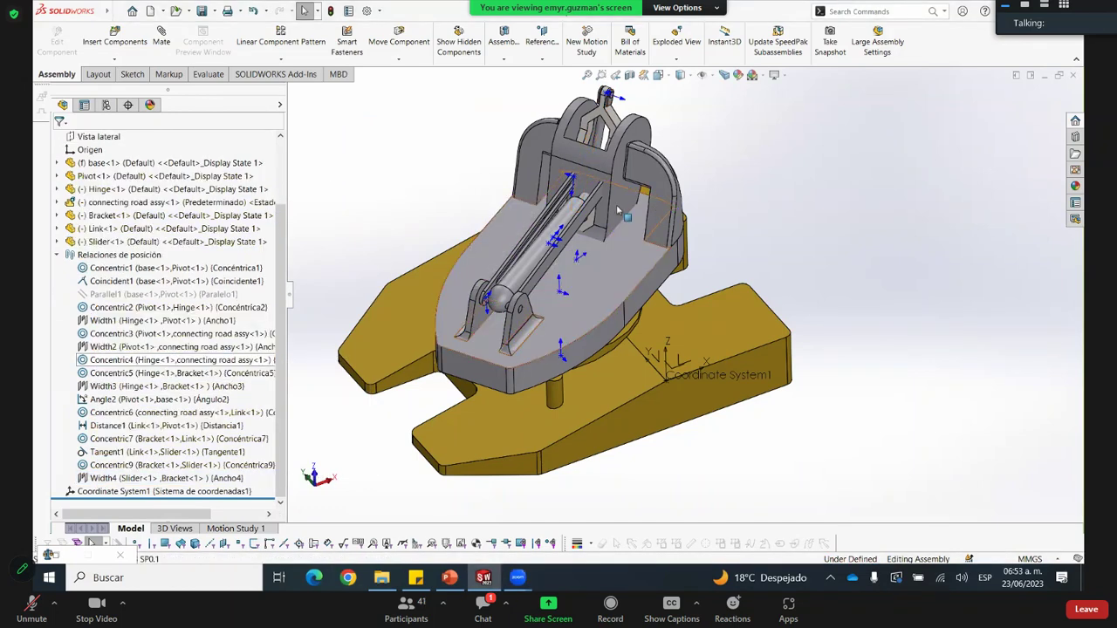
# Swing the freed Hinge to a different position on the Pivot and view the linkage from several sides
pyautogui.moveTo(608, 139); pyautogui.dragTo(637, 258)
pyautogui.moveTo(669, 222); pyautogui.dragTo(608, 219, button='middle')
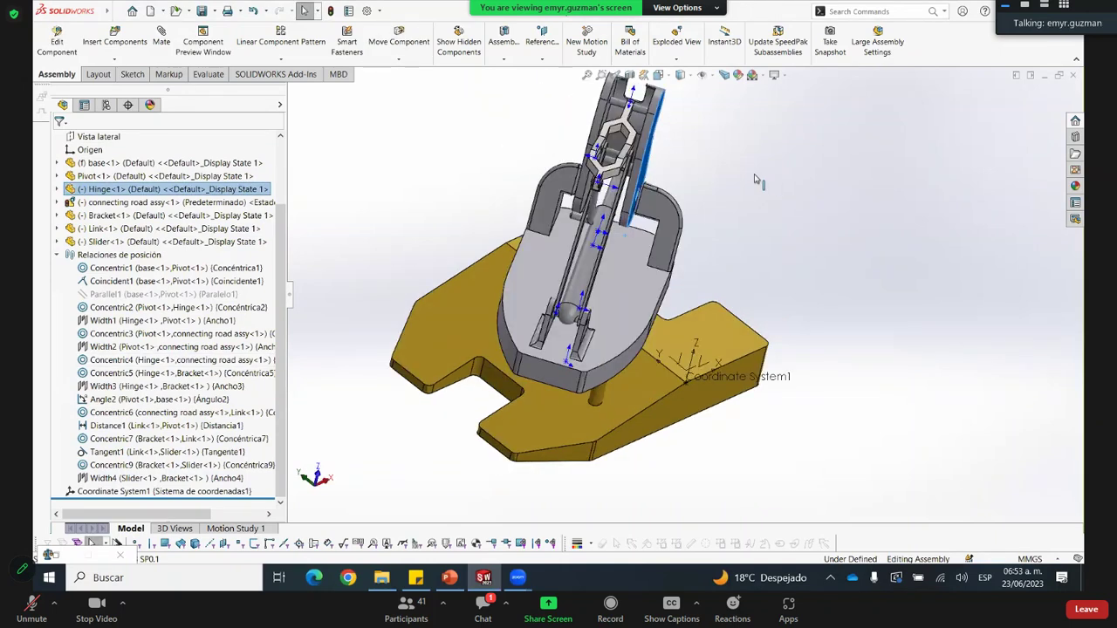
pyautogui.moveTo(756, 175); pyautogui.dragTo(741, 206, button='middle')
pyautogui.press('Escape')
pyautogui.moveTo(729, 364); pyautogui.dragTo(724, 297, button='middle')
pyautogui.moveTo(516, 326); pyautogui.dragTo(530, 349, button='middle')
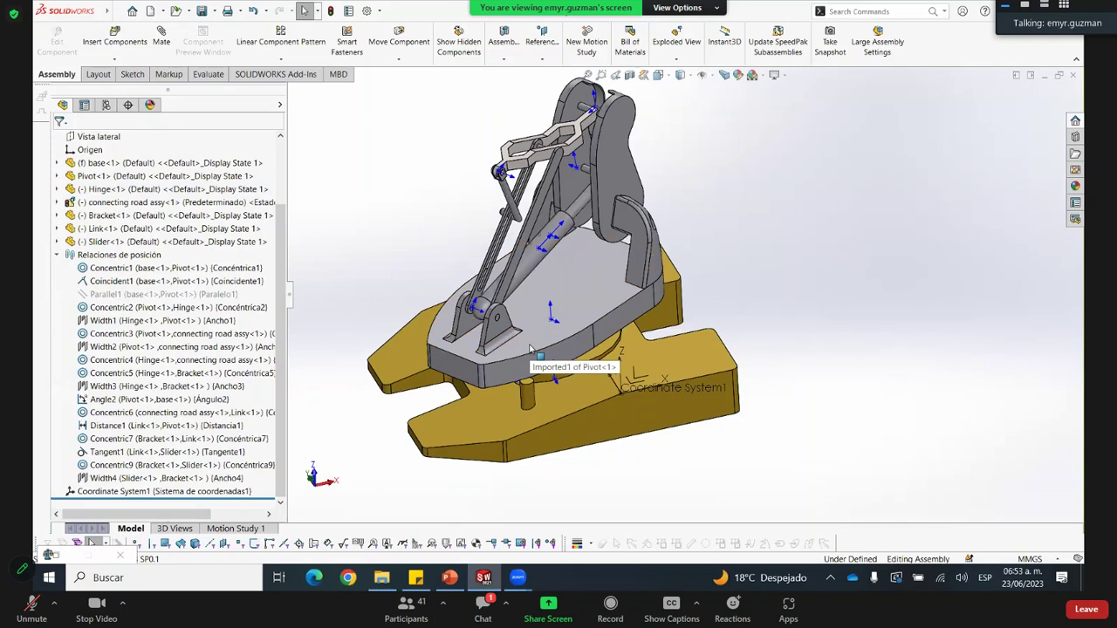
# Add a 60-degree anti-aligned angle mate with flipped dimension between the Hinge's face and the Pivot's top face, choosing to over define the assembly
pyautogui.scroll(-3, 554, 160)
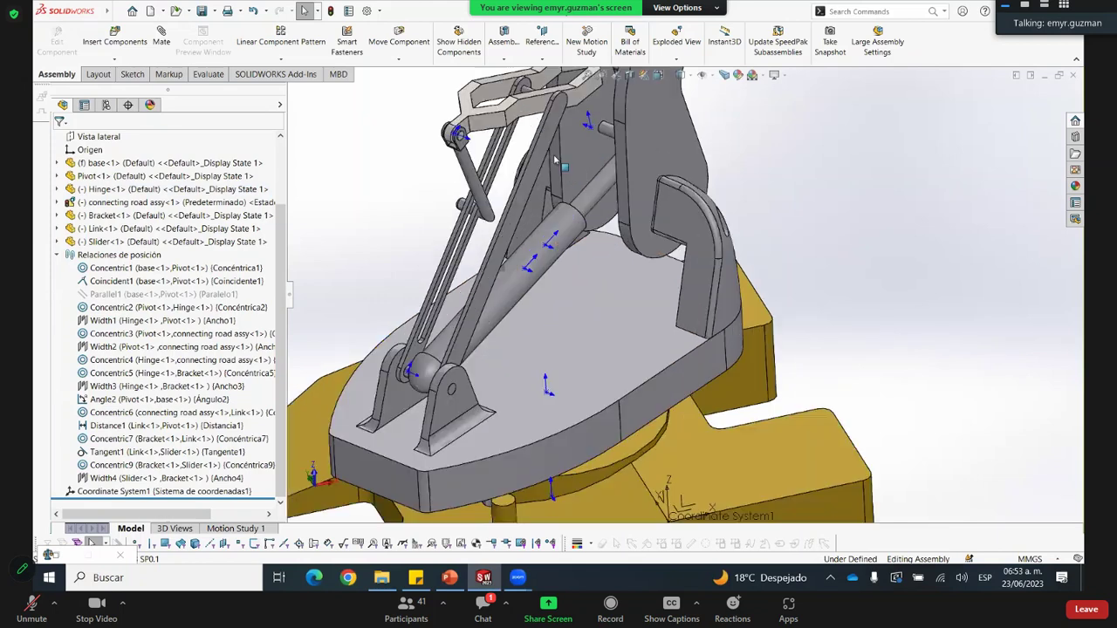
pyautogui.click(555, 159)
pyautogui.click(374, 135)
pyautogui.click(161, 44)
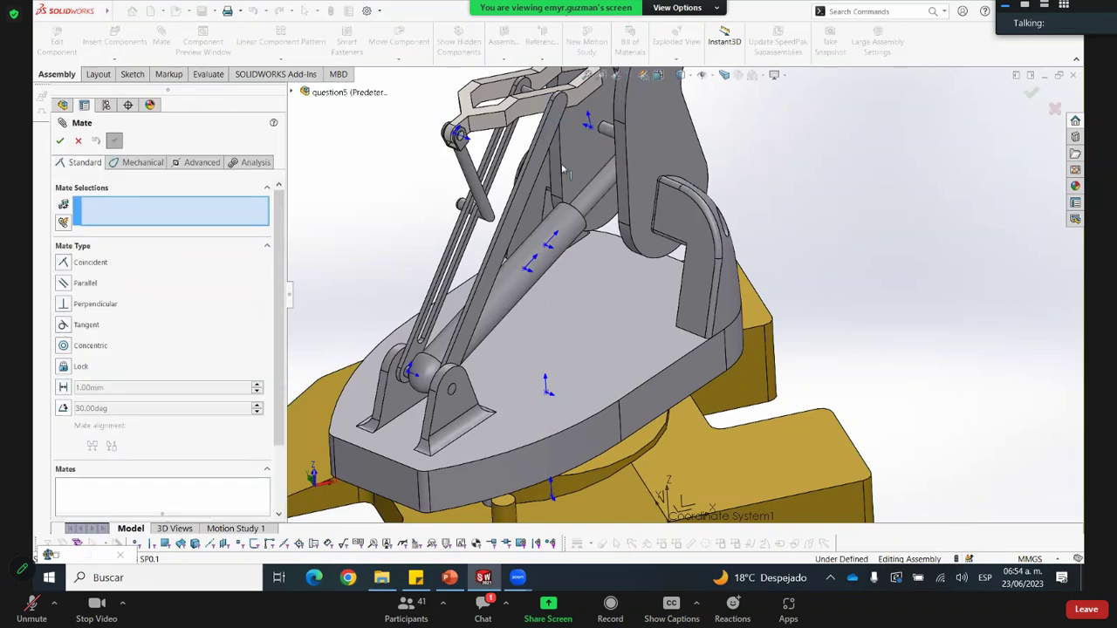
pyautogui.click(545, 321)
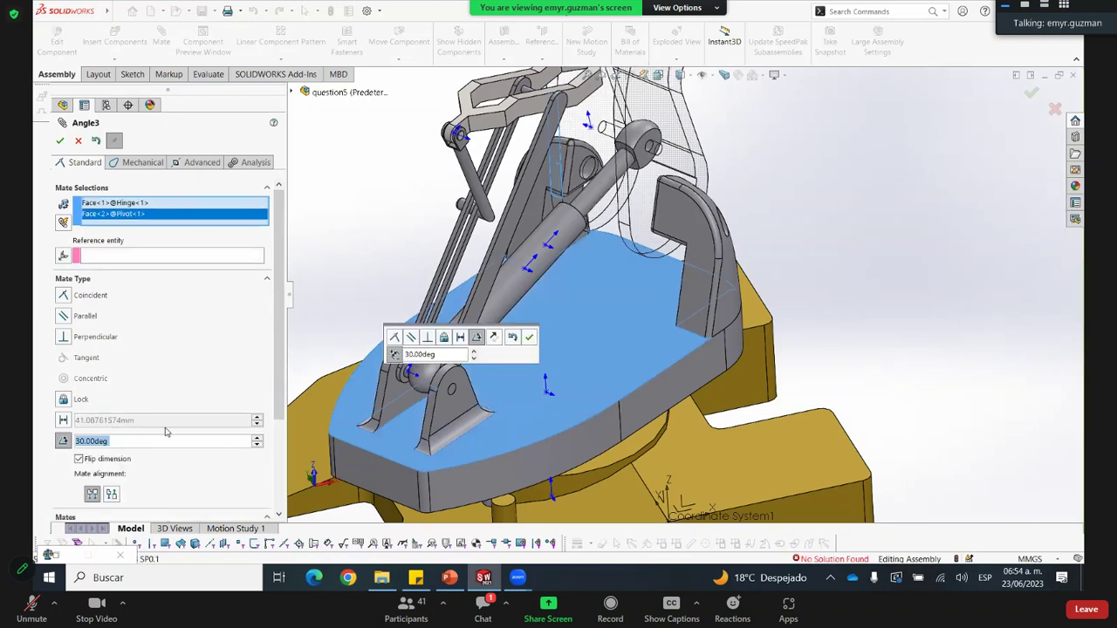
pyautogui.write('60')
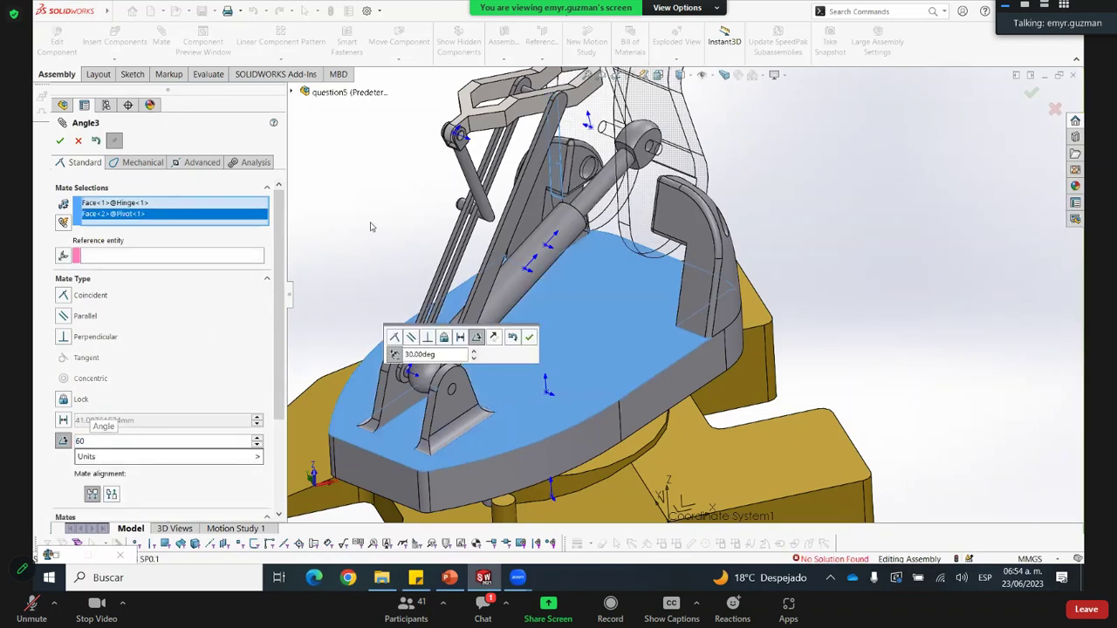
pyautogui.click(82, 505)
pyautogui.click(111, 493)
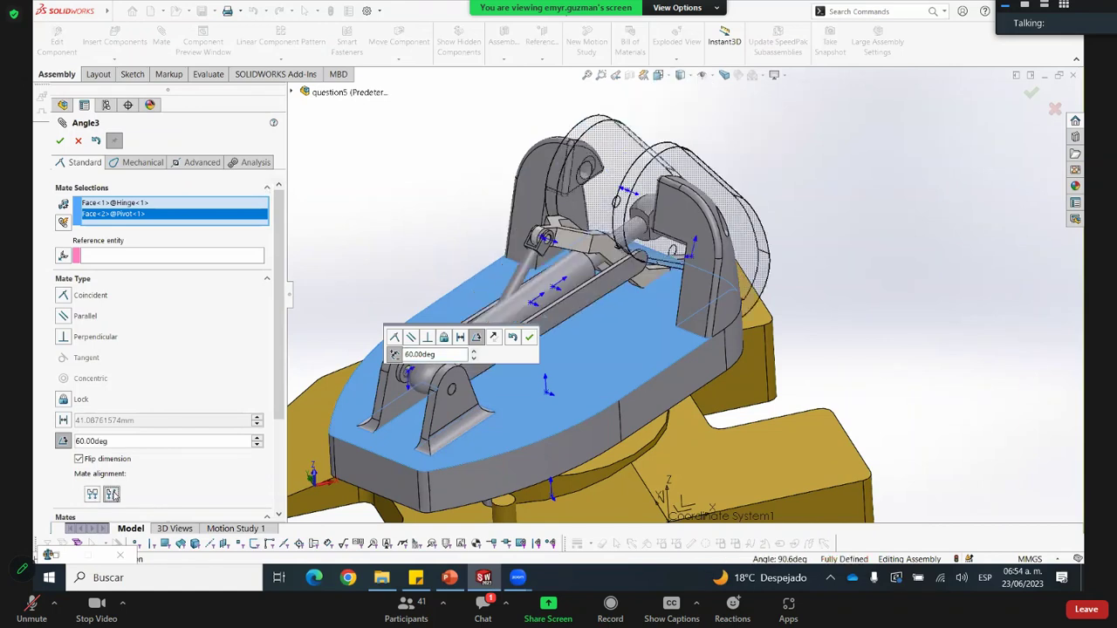
pyautogui.click(61, 139)
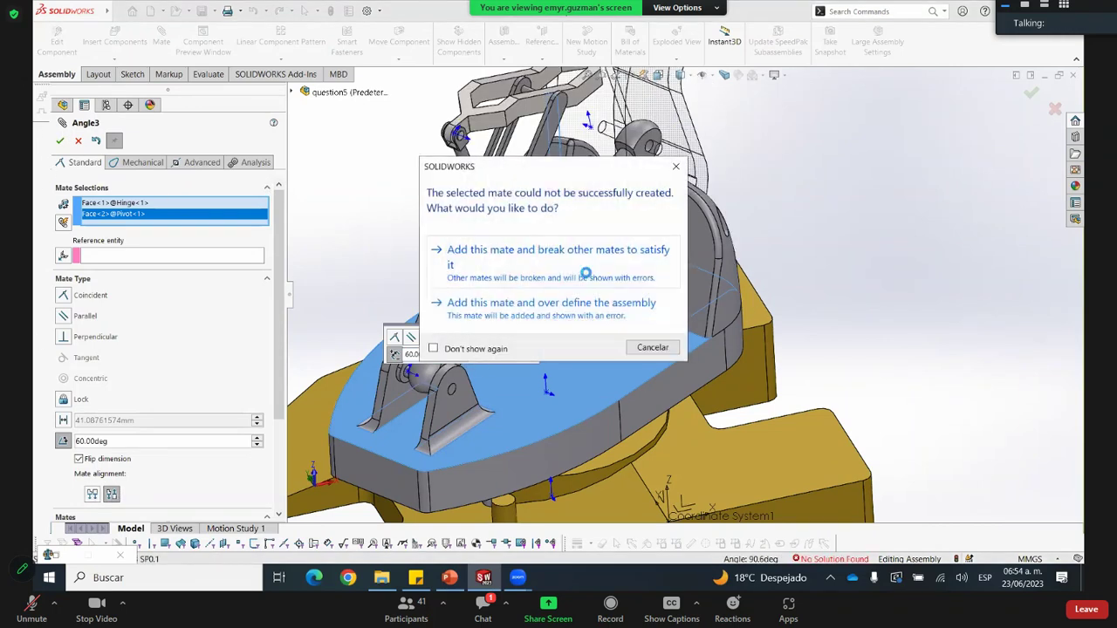
pyautogui.click(551, 303)
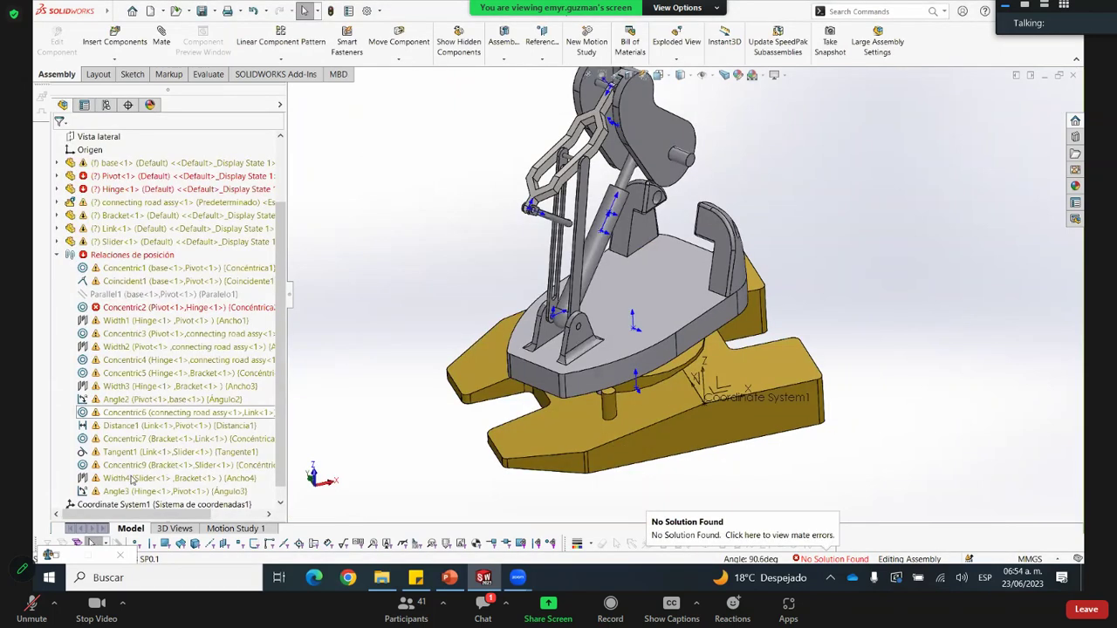
# Review the Angle3 and Angle2 mates against the linkage and delete the Angle3 mate between the Hinge and the Pivot
pyautogui.scroll(-1, 131, 480)
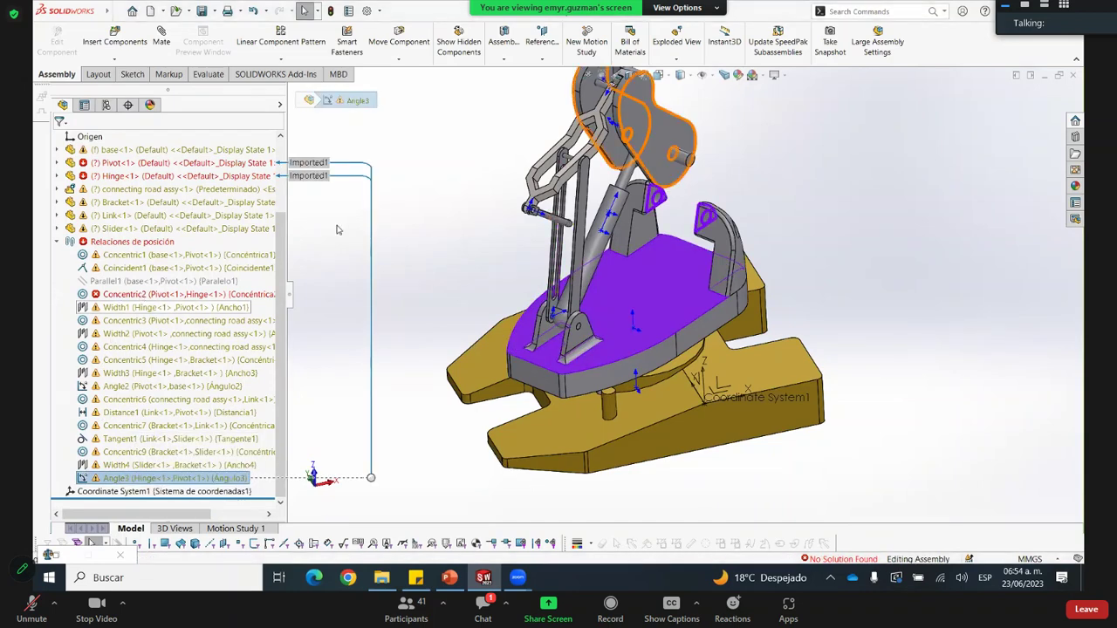
pyautogui.click(469, 189)
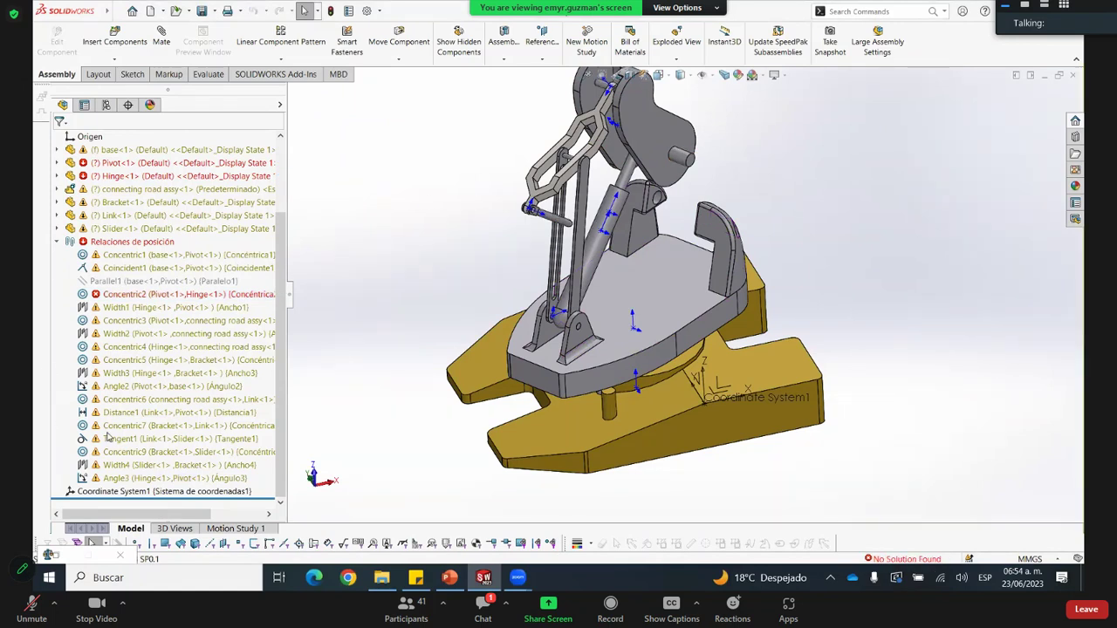
pyautogui.click(119, 389)
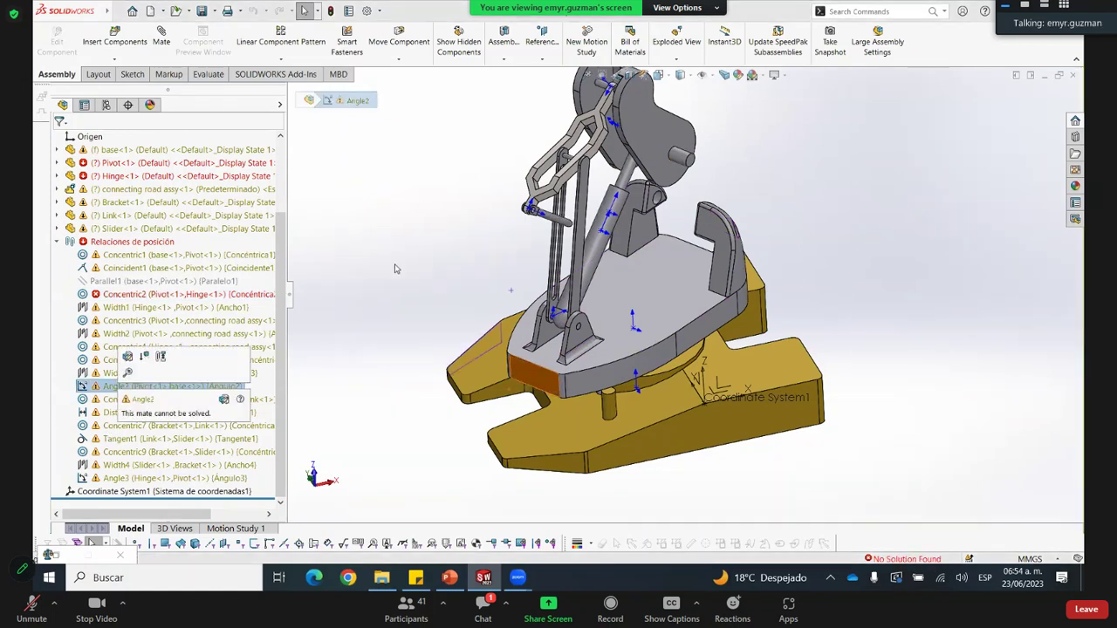
pyautogui.click(486, 279)
pyautogui.moveTo(488, 272); pyautogui.dragTo(490, 245, button='middle')
pyautogui.moveTo(742, 336); pyautogui.dragTo(661, 266, button='middle')
pyautogui.moveTo(898, 205); pyautogui.dragTo(810, 158, button='middle')
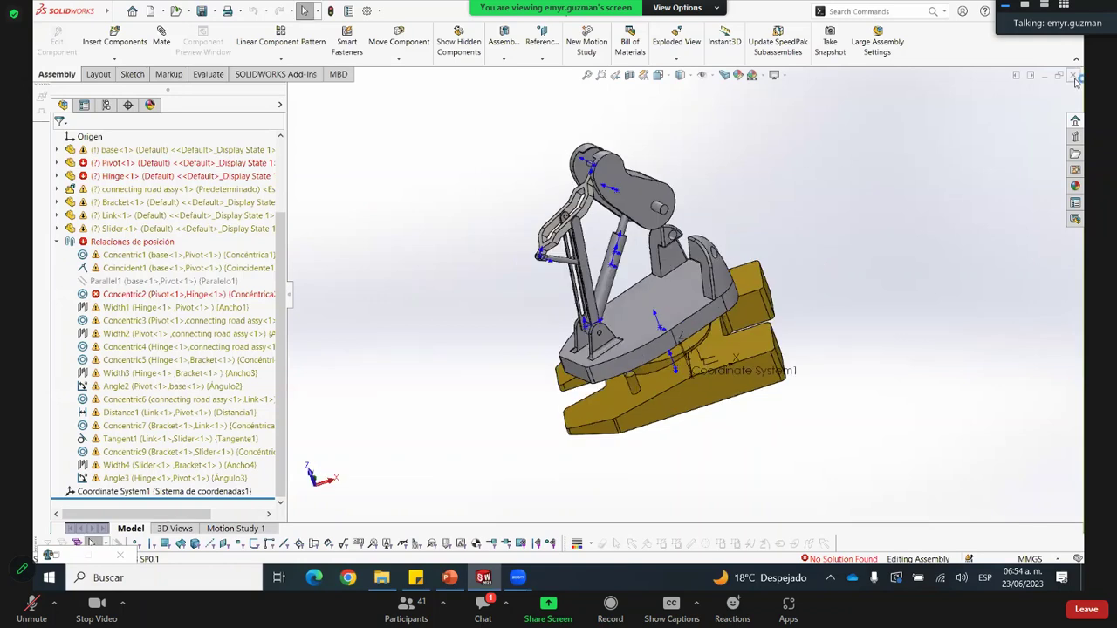
pyautogui.click(143, 468)
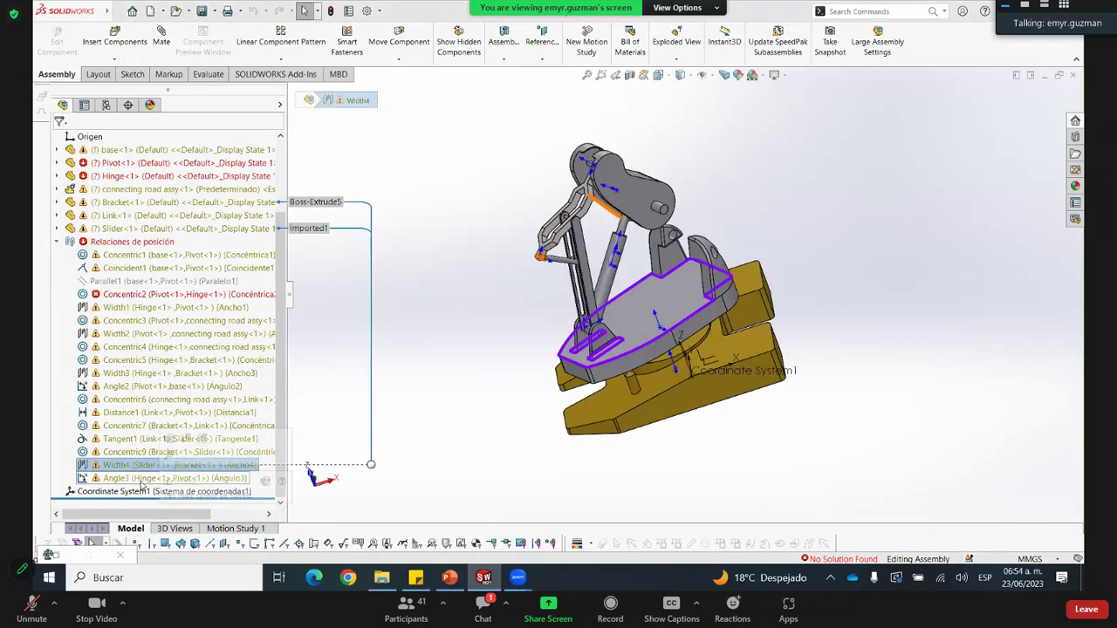
pyautogui.click(142, 480)
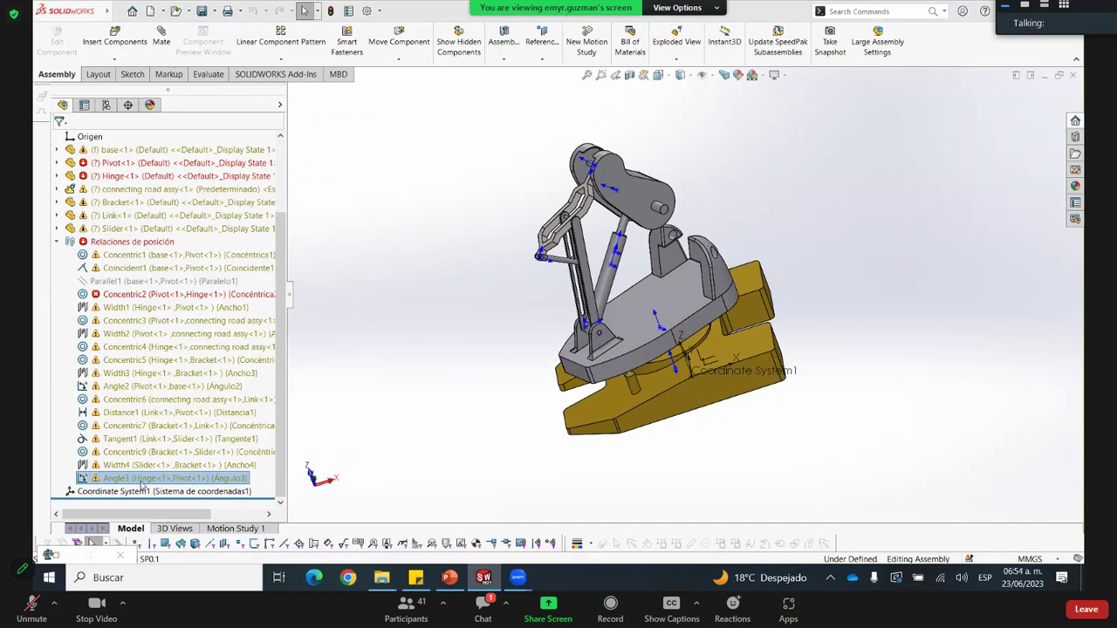
pyautogui.press('Delete')
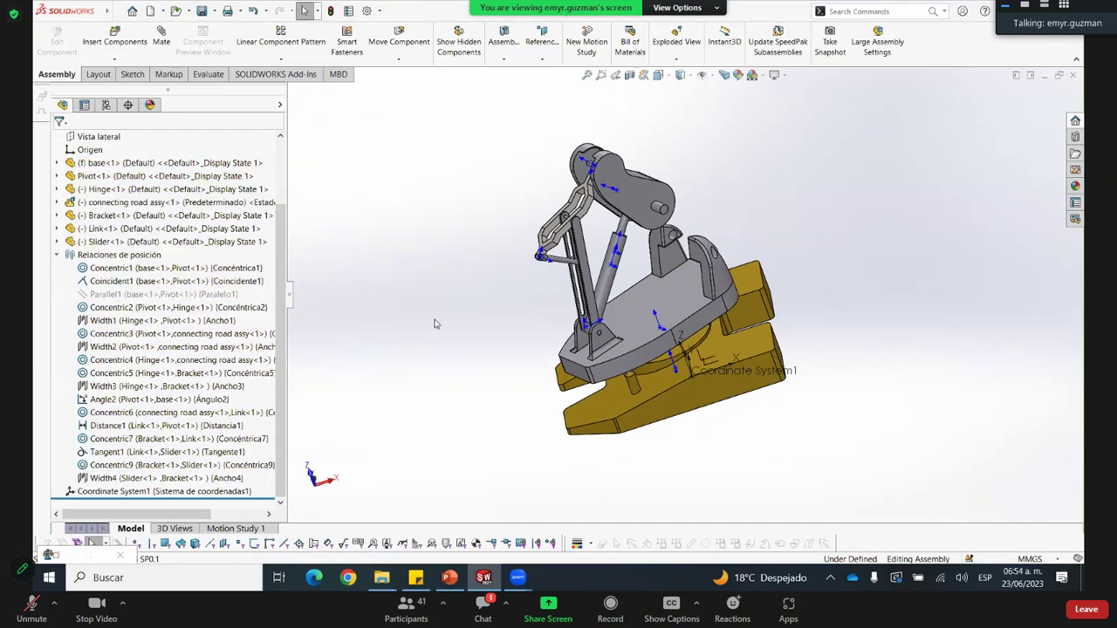
# Swing the freed linkage so the Hinge stands more upright on the Pivot
pyautogui.moveTo(579, 264); pyautogui.dragTo(606, 262)
pyautogui.keyDown('ctrl'); pyautogui.moveTo(616, 253); pyautogui.dragTo(634, 266, button='middle'); pyautogui.keyUp('ctrl')
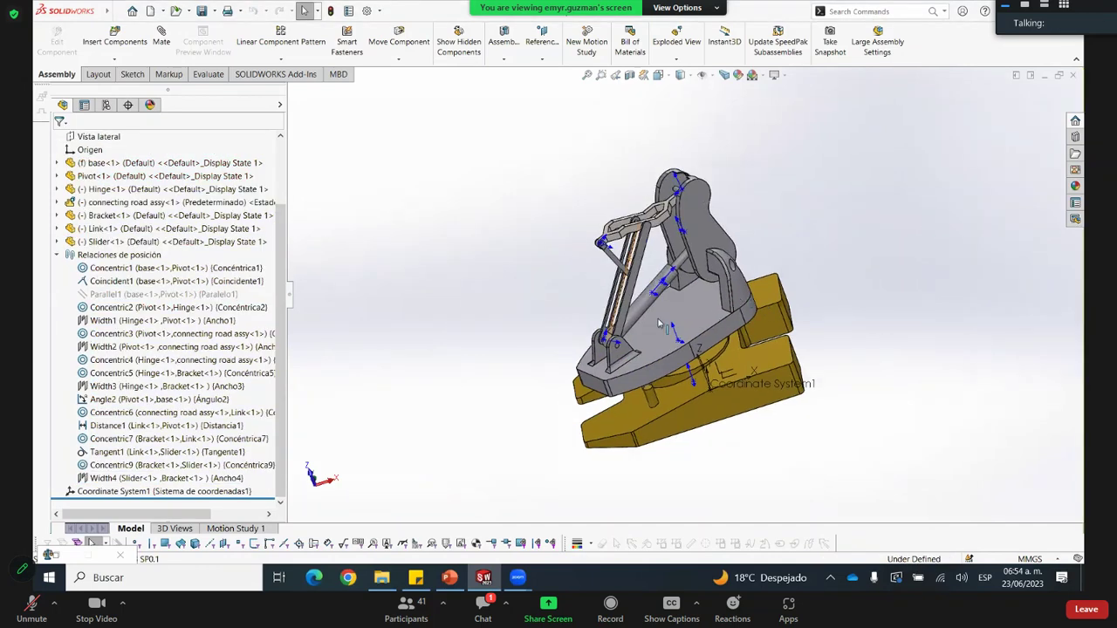
pyautogui.press('f')
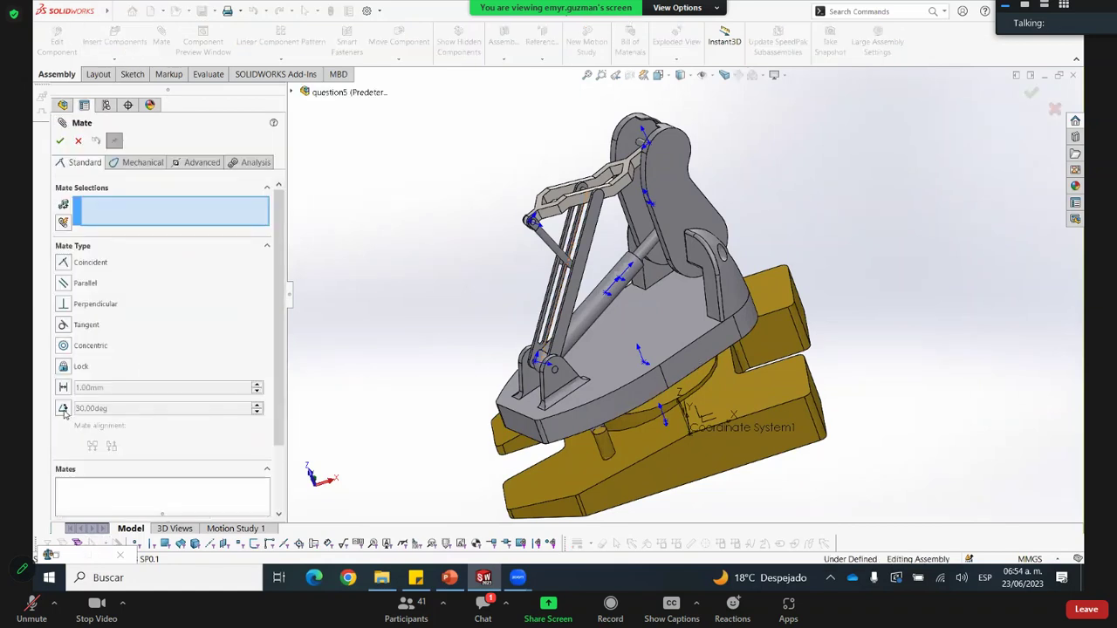
# Add a 60-degree anti-aligned angle mate with flipped dimension between the Hinge's face and the Pivot's top face, over defining the assembly
pyautogui.write('6')
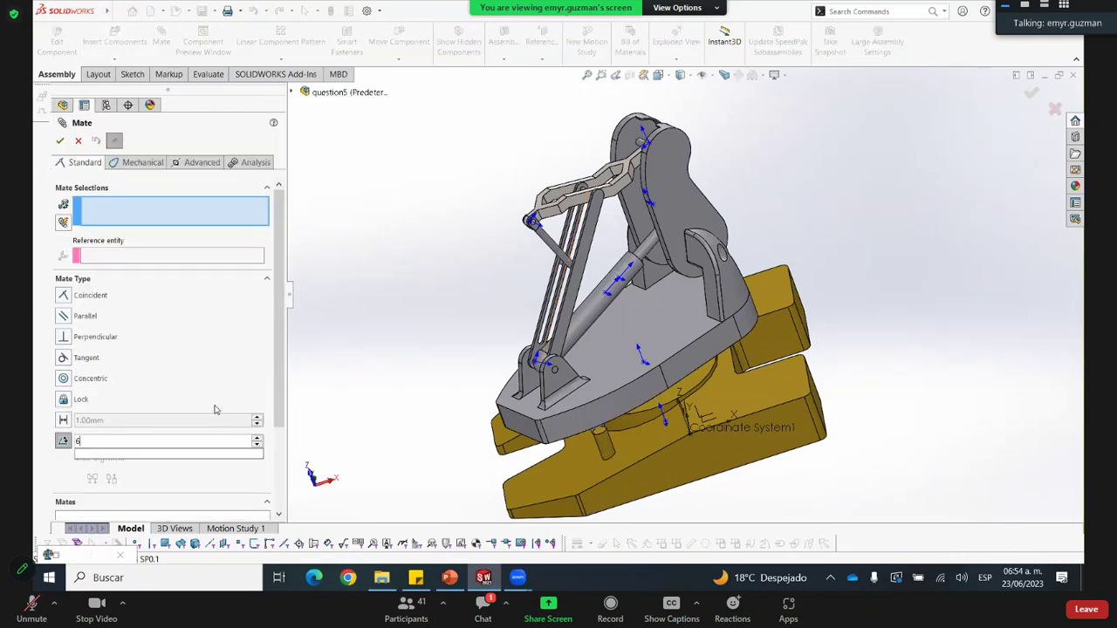
pyautogui.write('0')
pyautogui.press('Return')
pyautogui.moveTo(665, 272); pyautogui.dragTo(593, 240, button='middle')
pyautogui.scroll(-1, 593, 241)
pyautogui.click(589, 234)
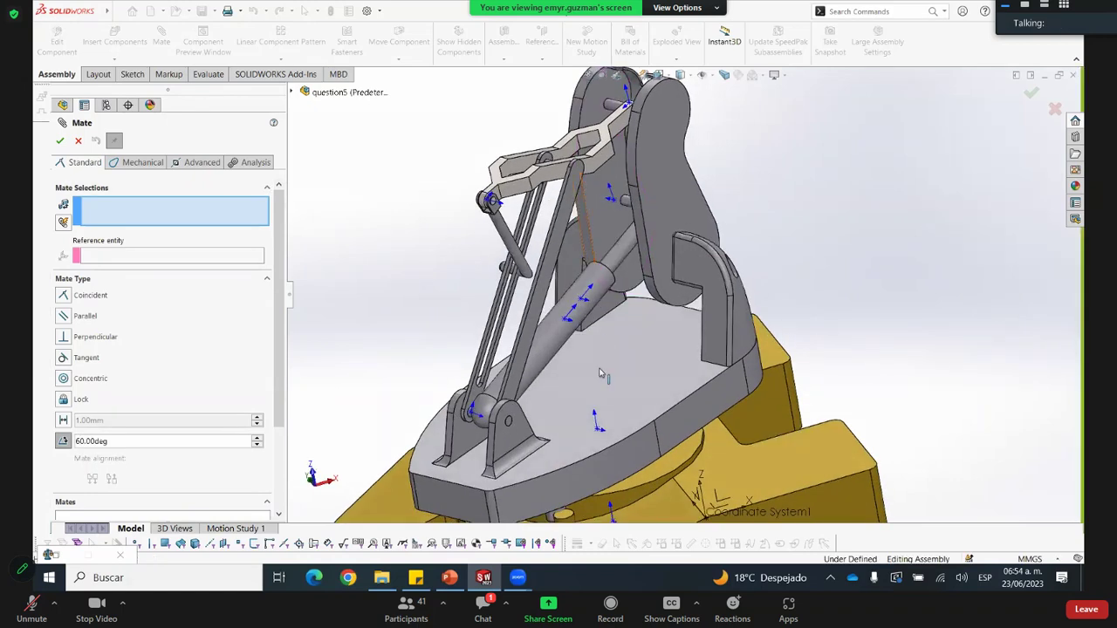
pyautogui.click(600, 373)
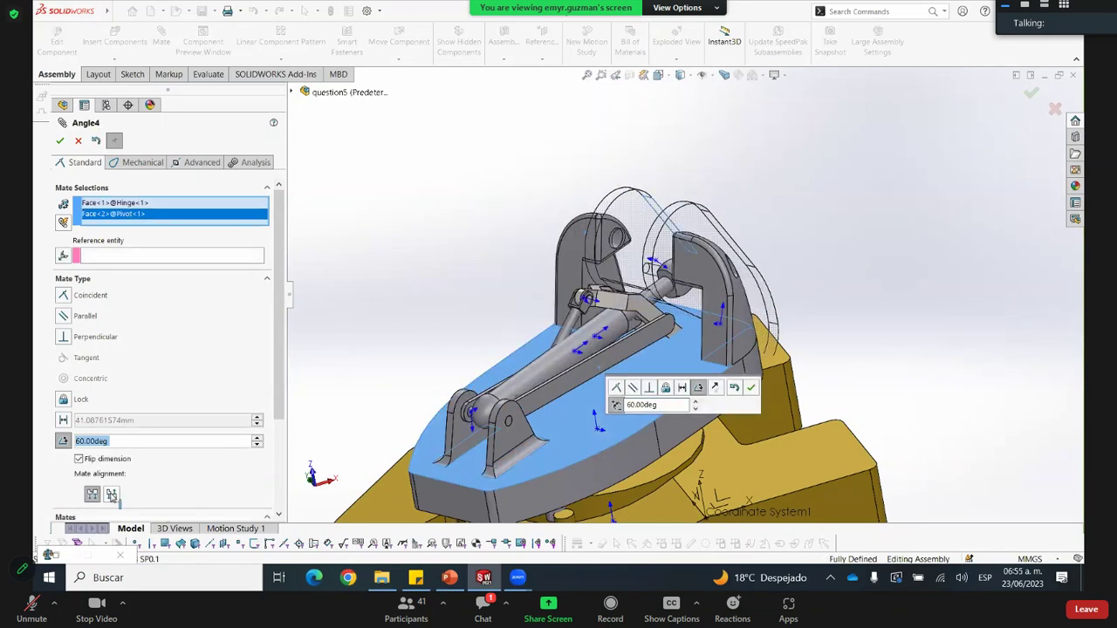
pyautogui.click(58, 143)
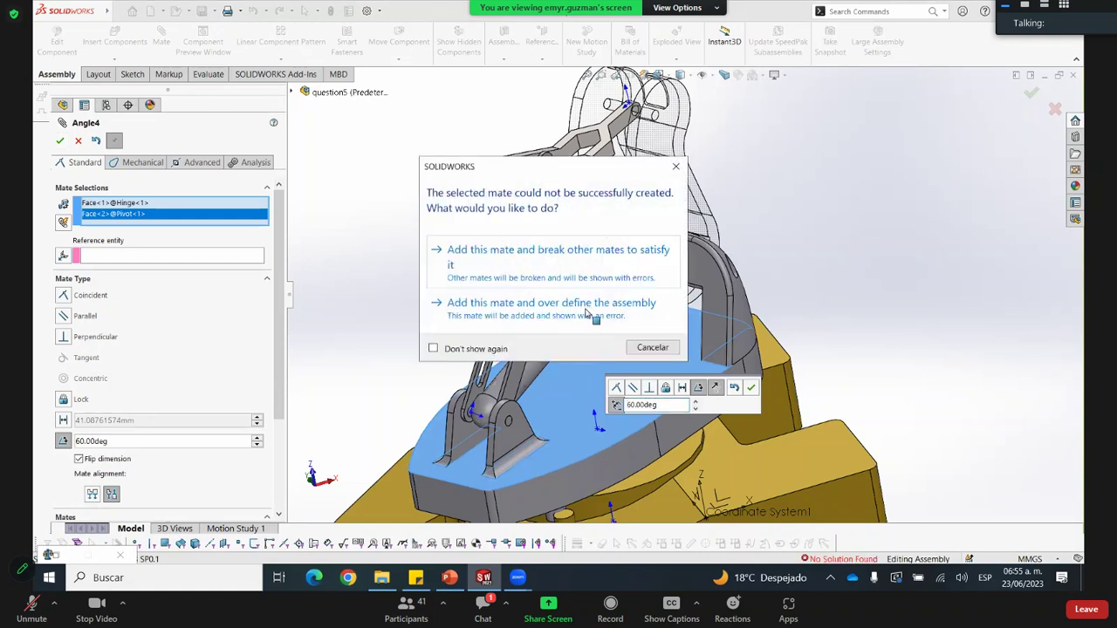
pyautogui.click(579, 309)
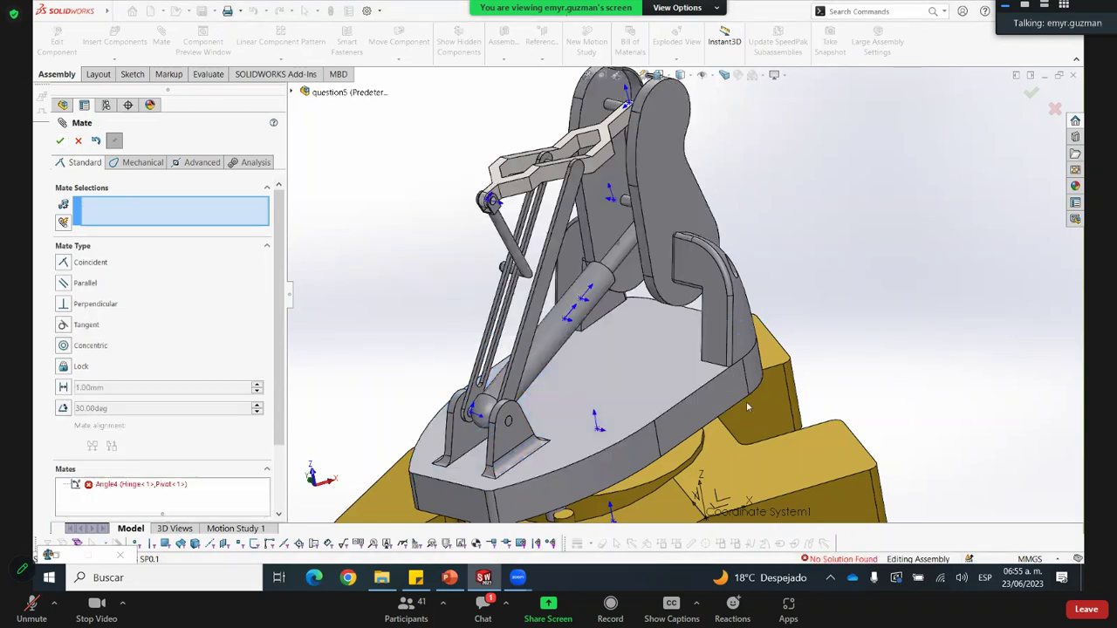
pyautogui.click(78, 142)
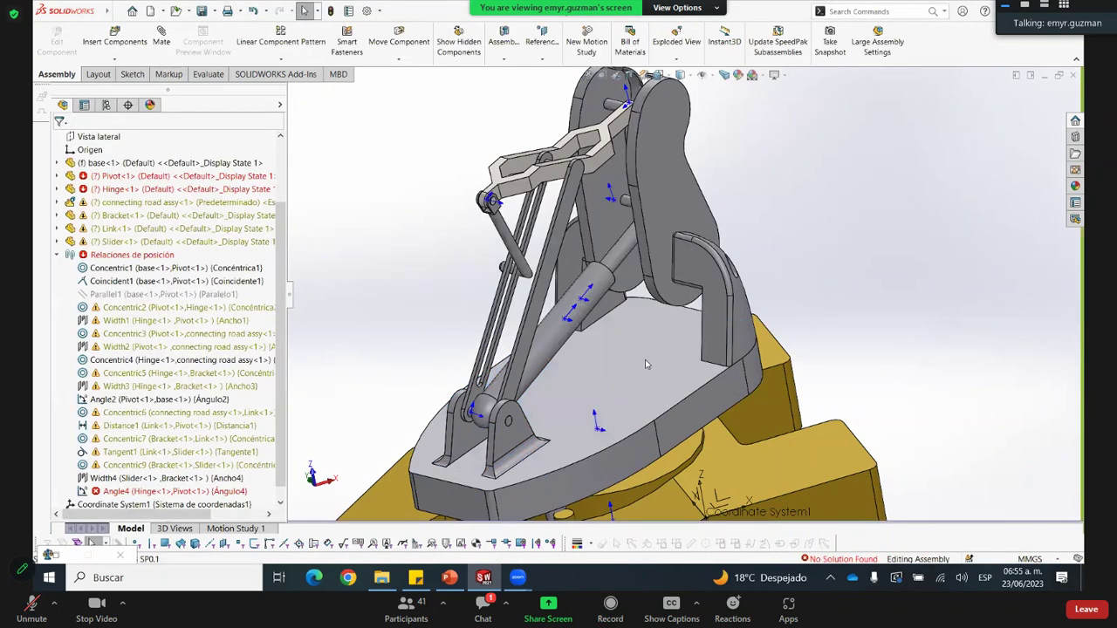
# Run interference detection on the whole question5 assembly
pyautogui.scroll(5, 645, 359)
pyautogui.moveTo(636, 360); pyautogui.dragTo(679, 407, button='middle')
pyautogui.click(643, 352)
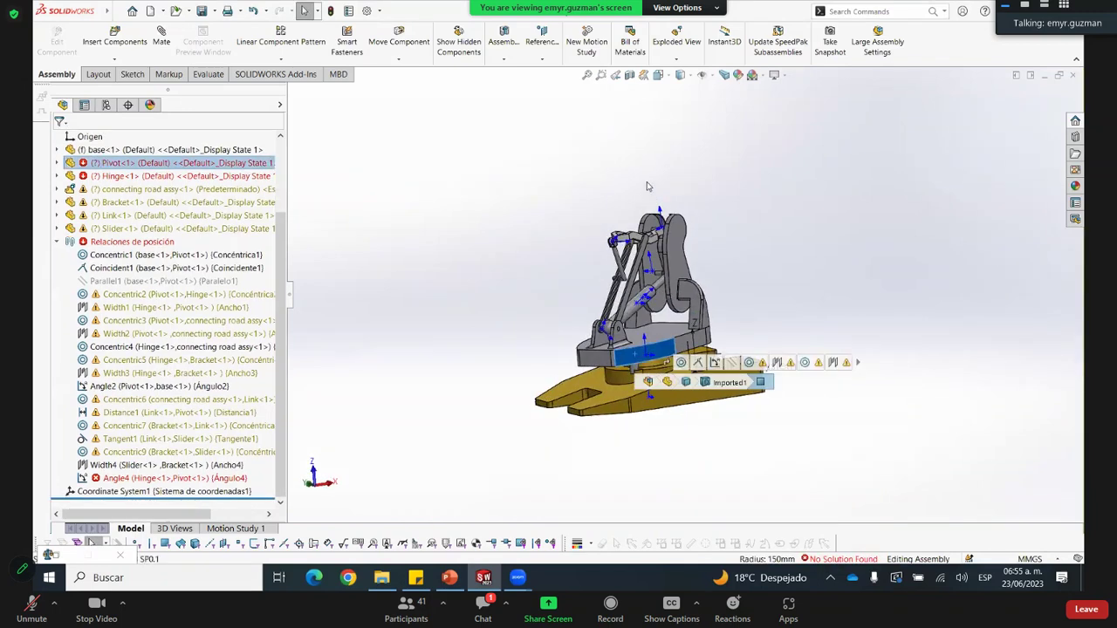
pyautogui.scroll(-4, 687, 187)
pyautogui.moveTo(688, 232); pyautogui.dragTo(641, 251, button='middle')
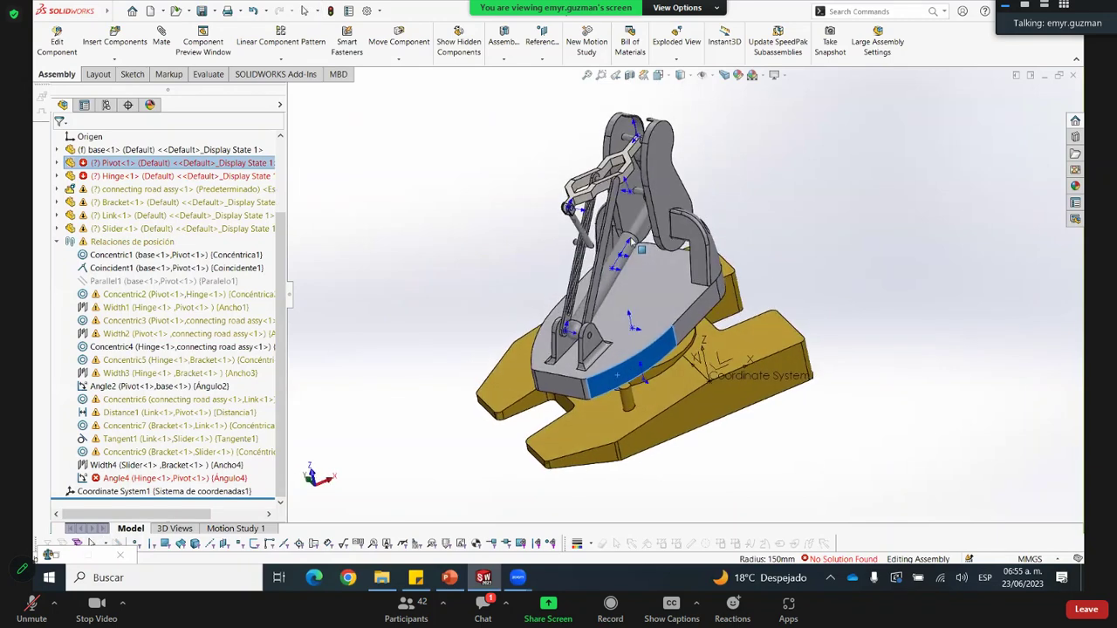
pyautogui.click(843, 188)
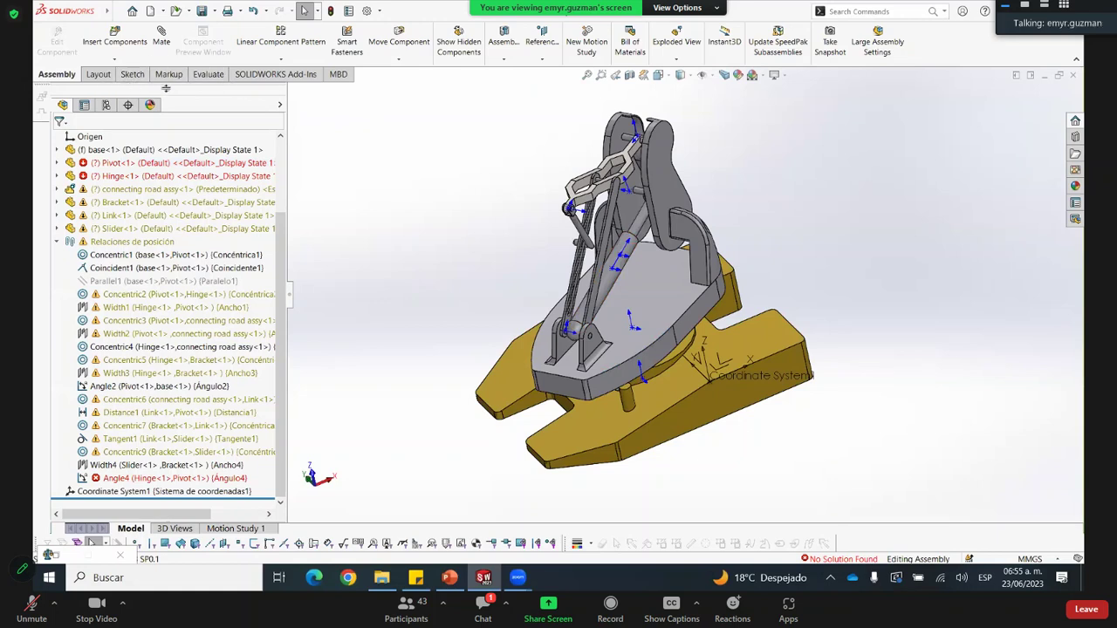
pyautogui.click(206, 74)
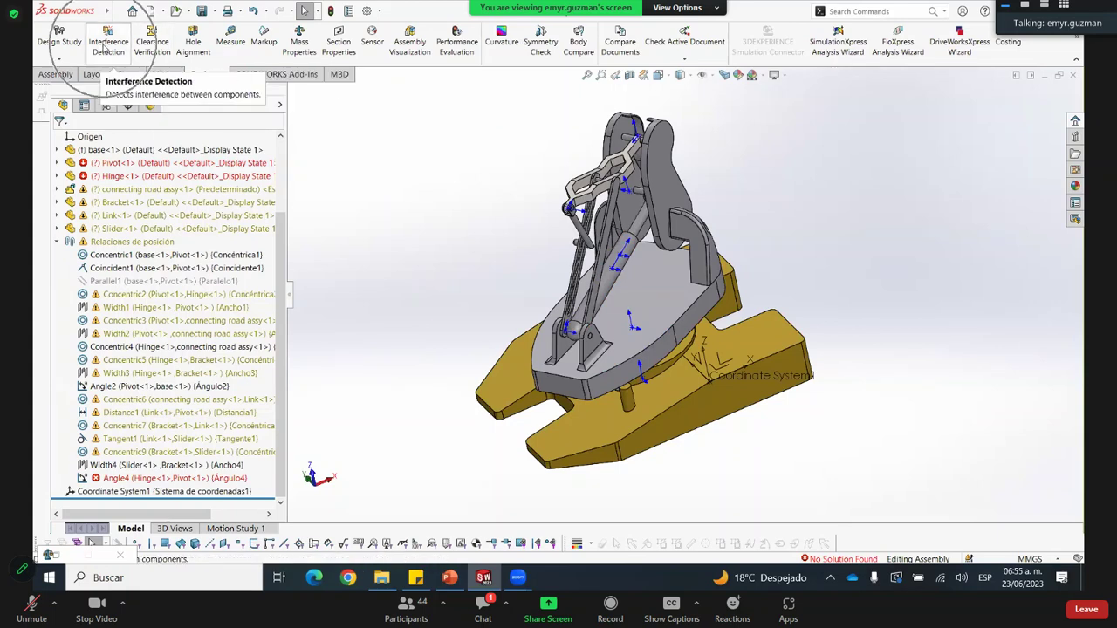
pyautogui.click(103, 49)
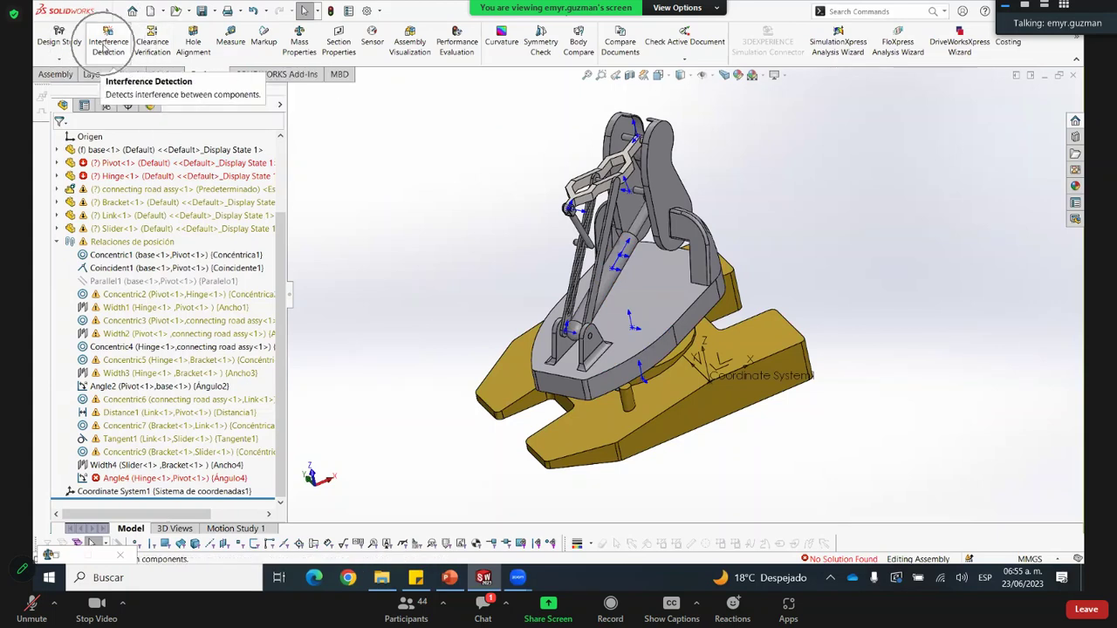
pyautogui.click(160, 214)
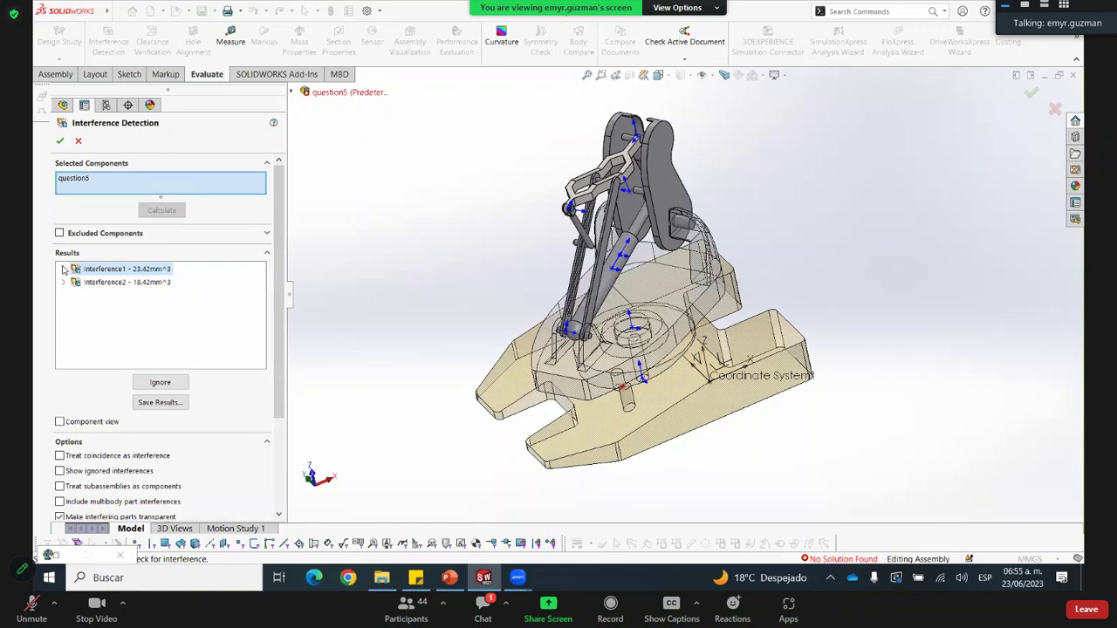
# Expand both interference results, highlight the components involved in each pair, and leave interference detection without saving
pyautogui.click(64, 269)
pyautogui.click(65, 269)
pyautogui.click(91, 282)
pyautogui.click(93, 275)
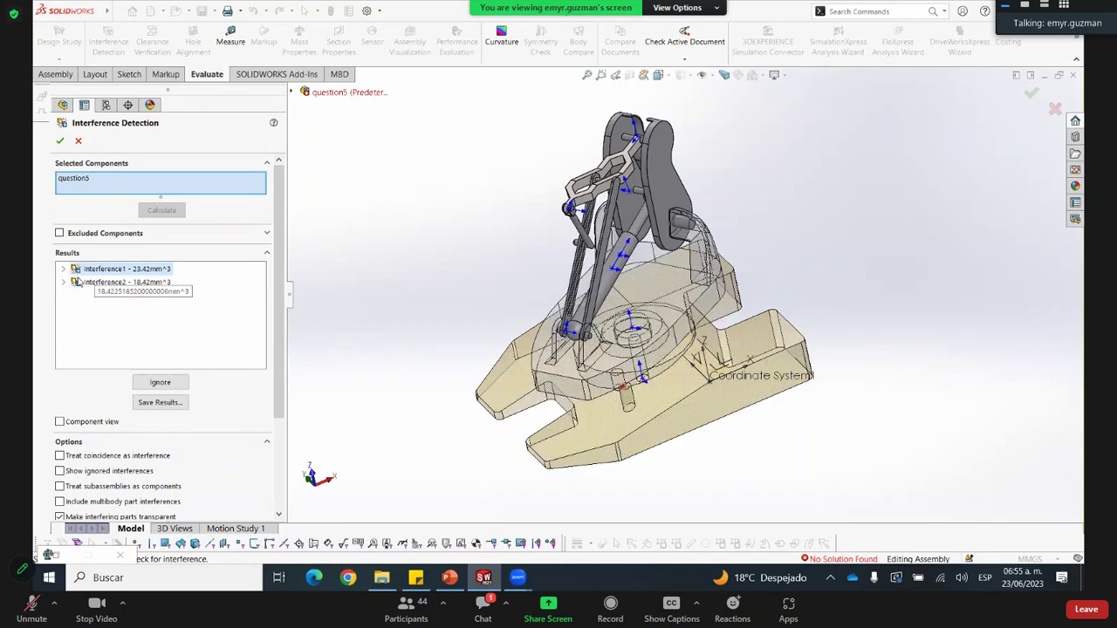
pyautogui.click(64, 269)
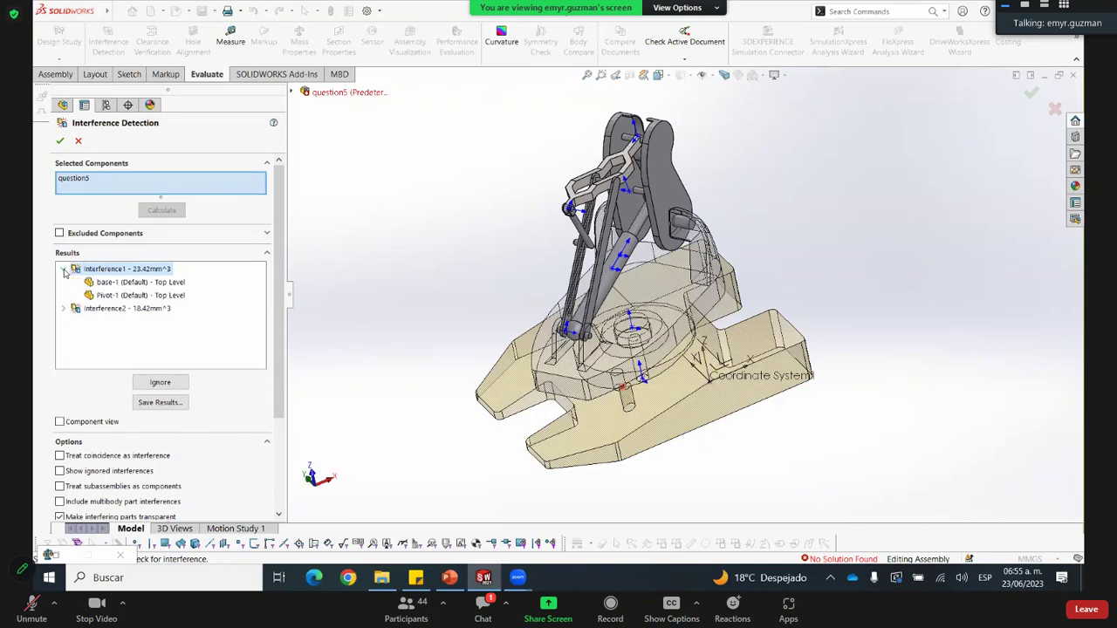
pyautogui.doubleClick(84, 306)
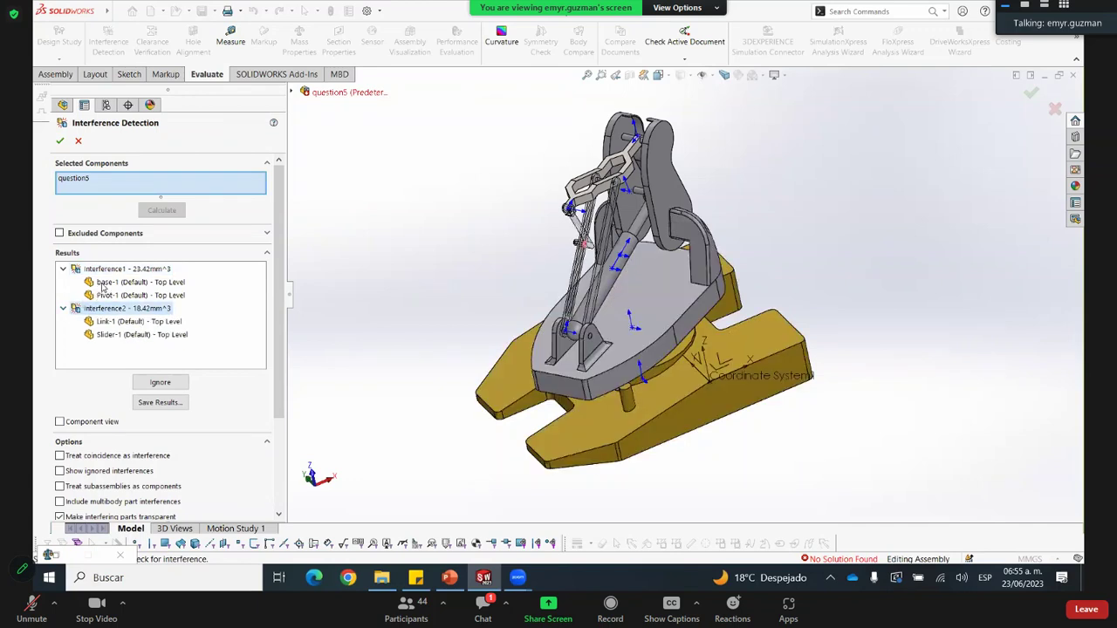
pyautogui.click(103, 286)
pyautogui.click(104, 296)
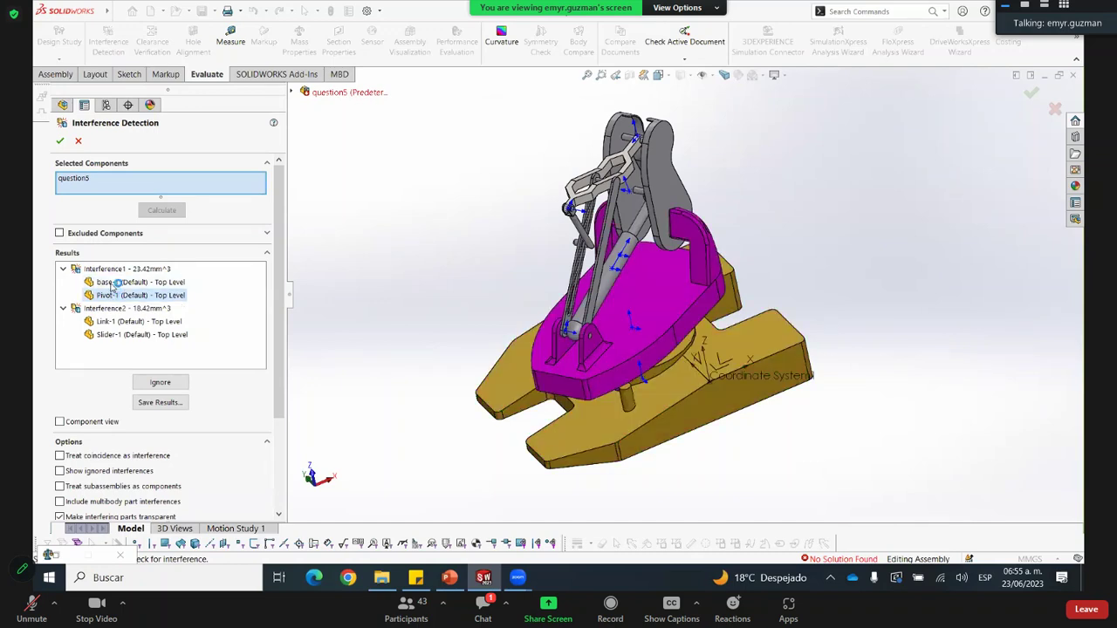
pyautogui.click(111, 282)
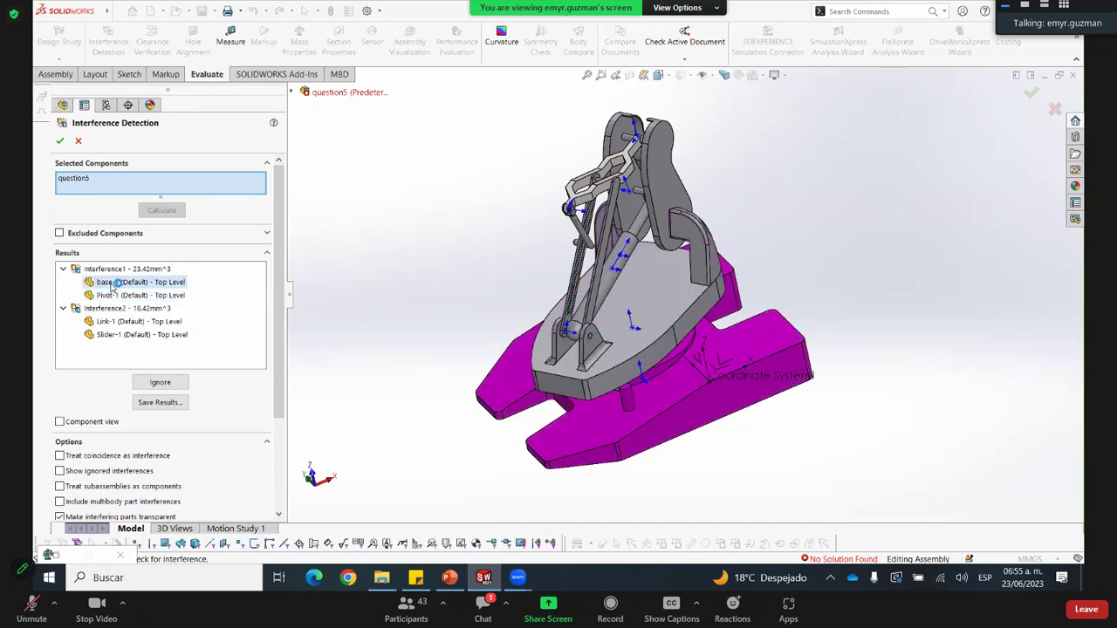
pyautogui.click(110, 297)
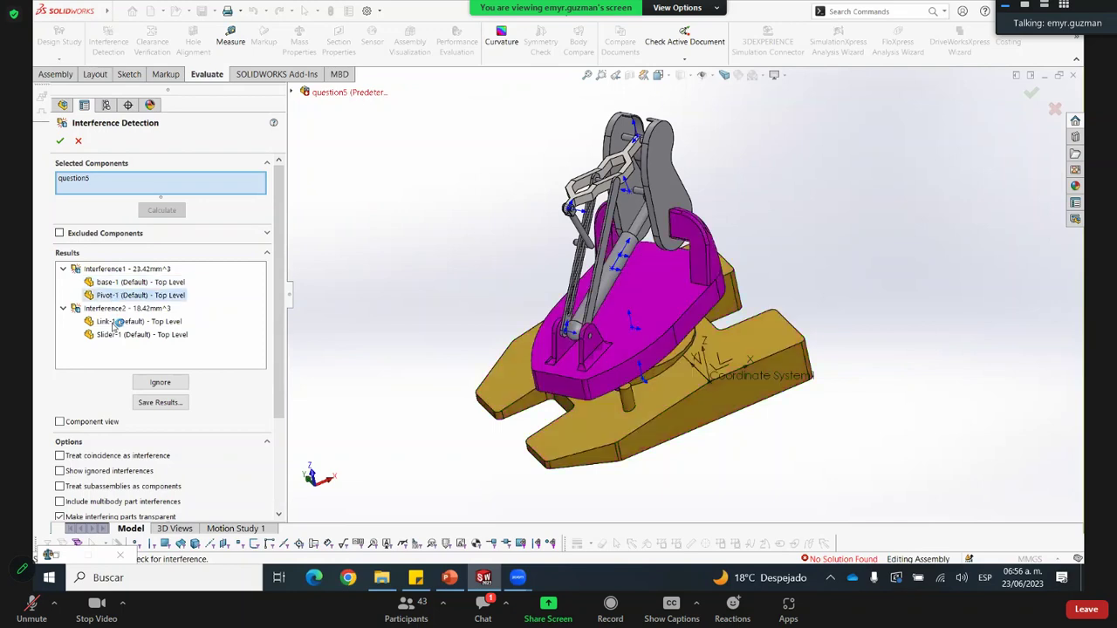
pyautogui.click(111, 335)
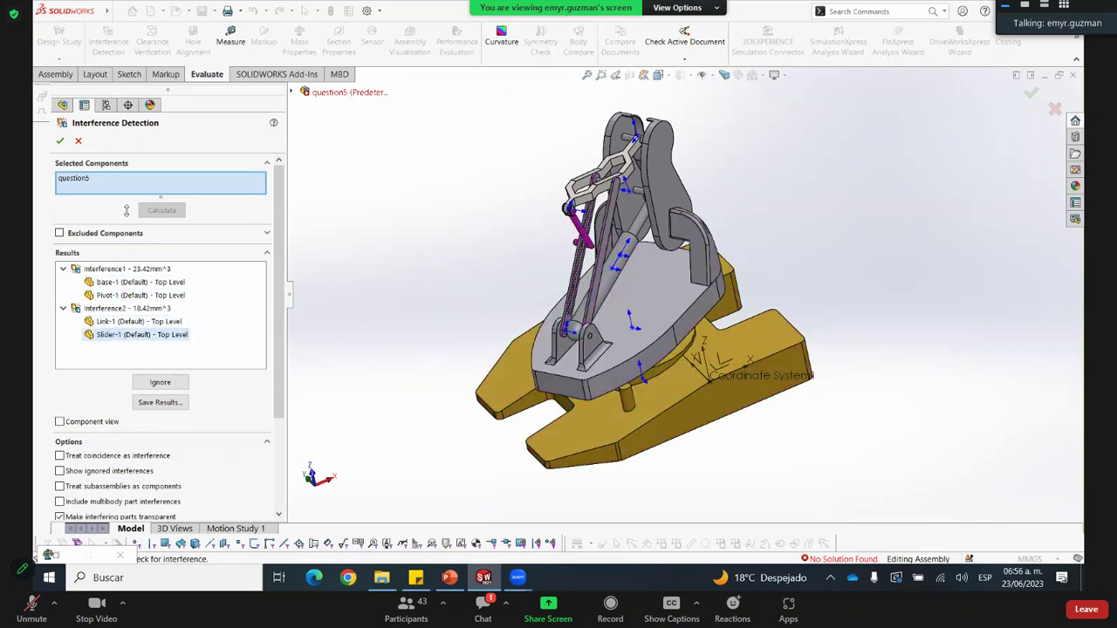
pyautogui.click(79, 142)
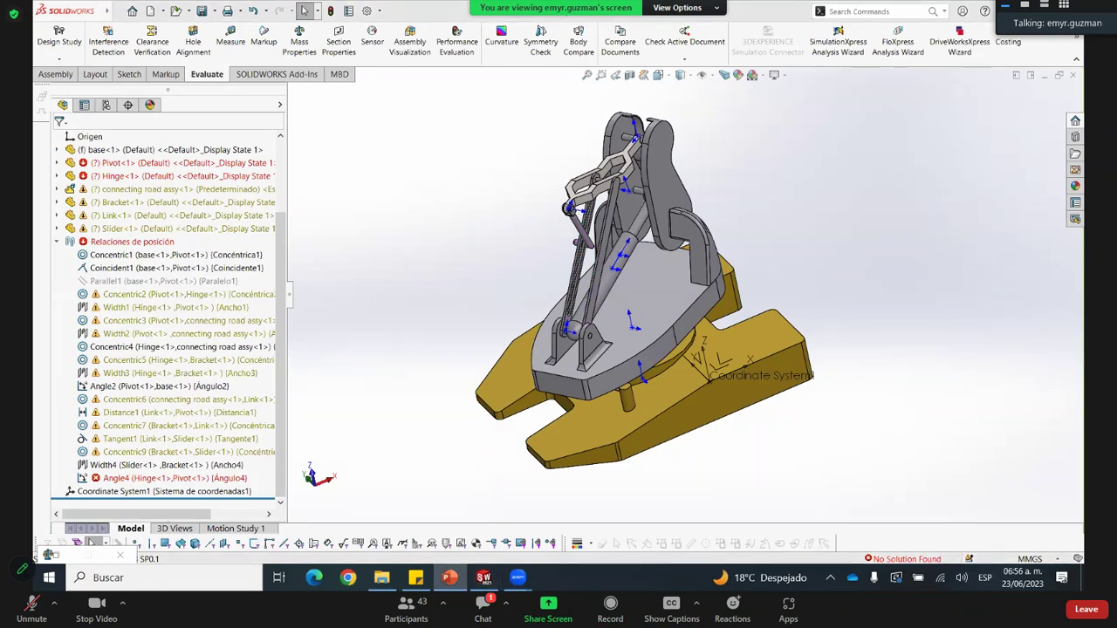
# Check the answer options on the Question 5 slide in PowerPoint and return to SOLIDWORKS to compare them with the interfering components
pyautogui.hotkey('alt', 'Tab')
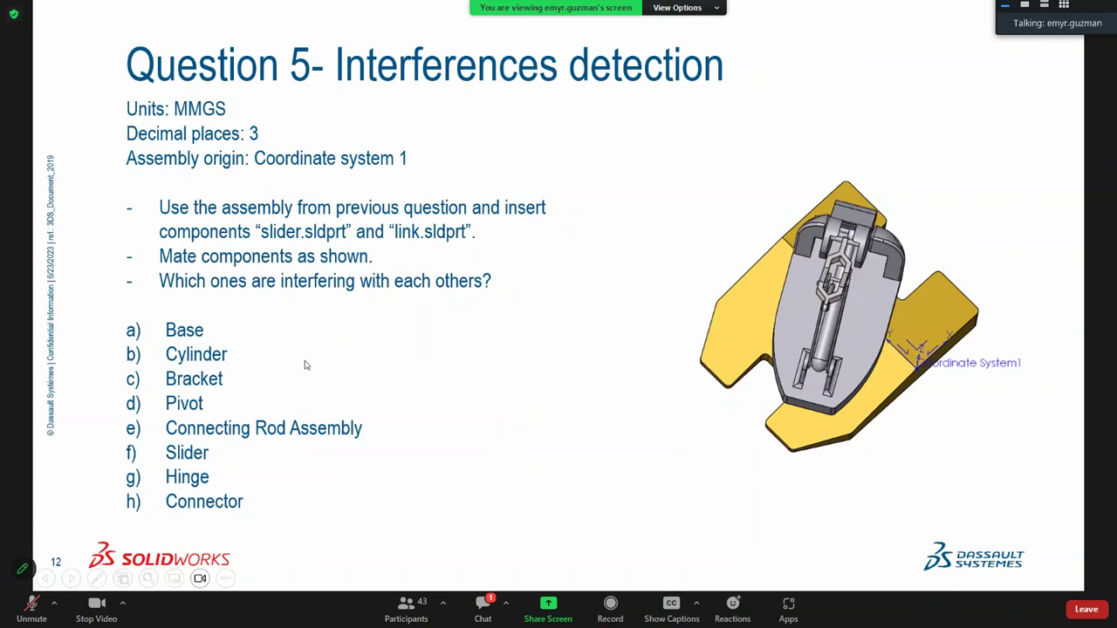
pyautogui.hotkey('alt', 'Tab')
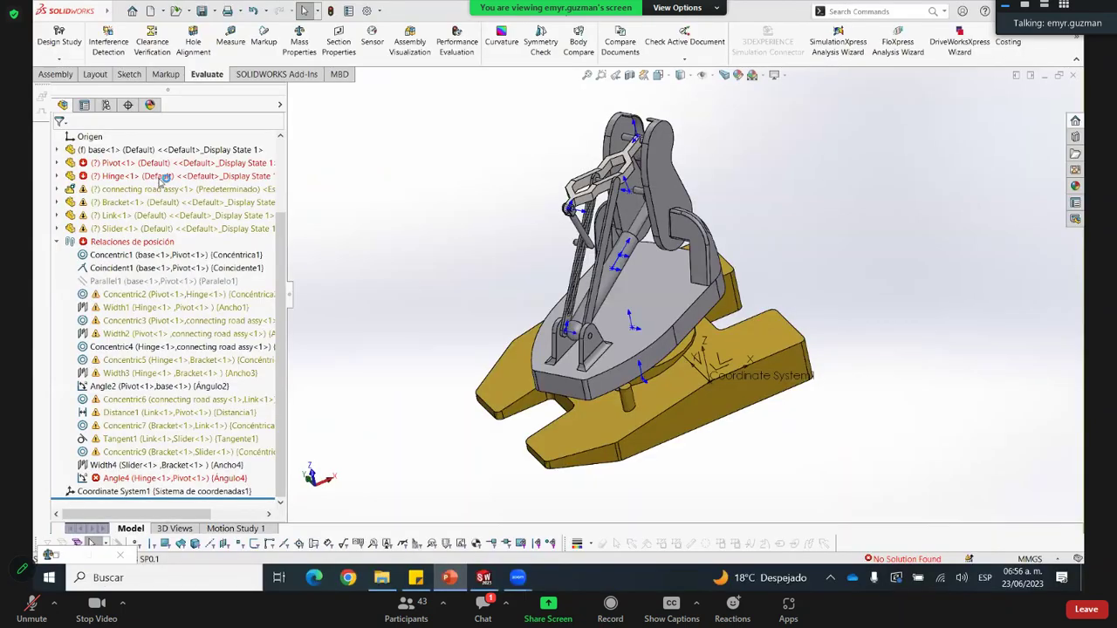
pyautogui.click(108, 43)
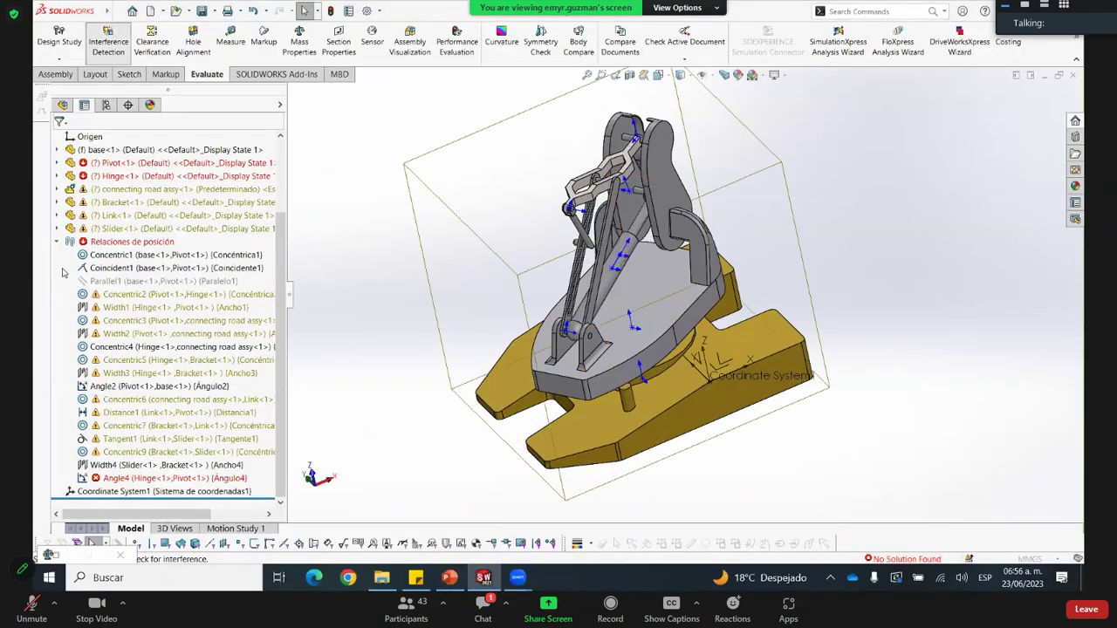
pyautogui.click(123, 306)
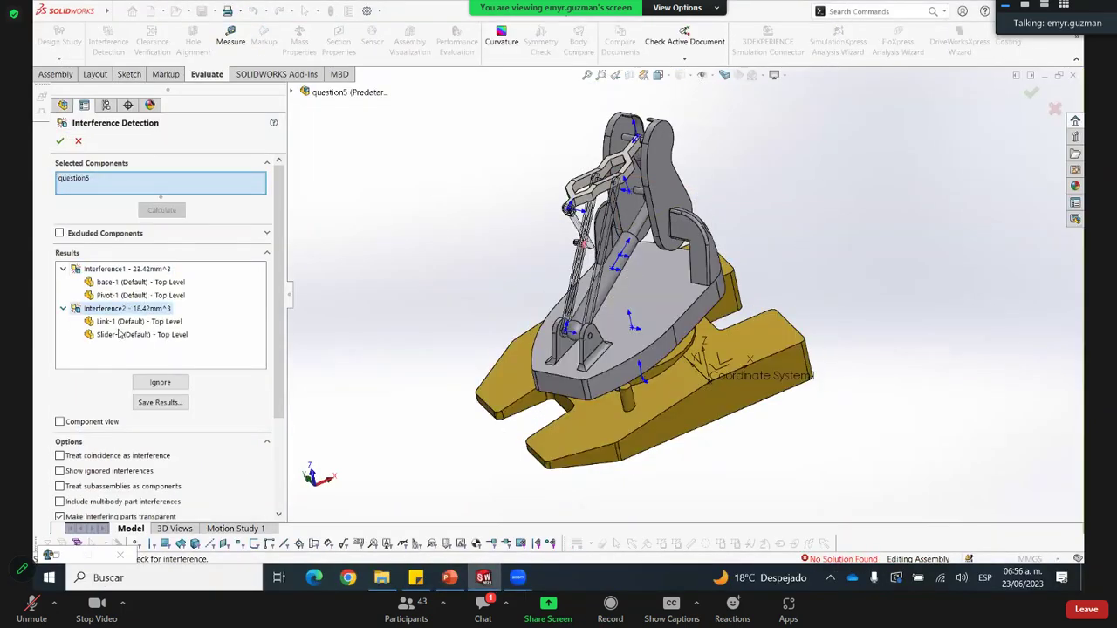
pyautogui.click(77, 140)
pyautogui.scroll(3, 747, 321)
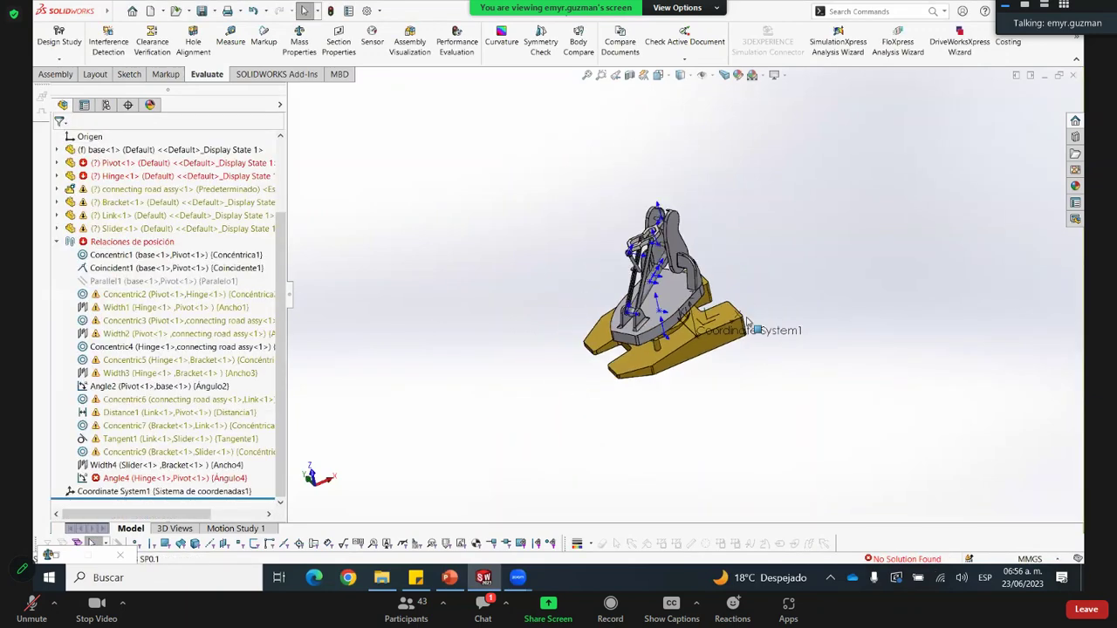
pyautogui.scroll(-2, 748, 321)
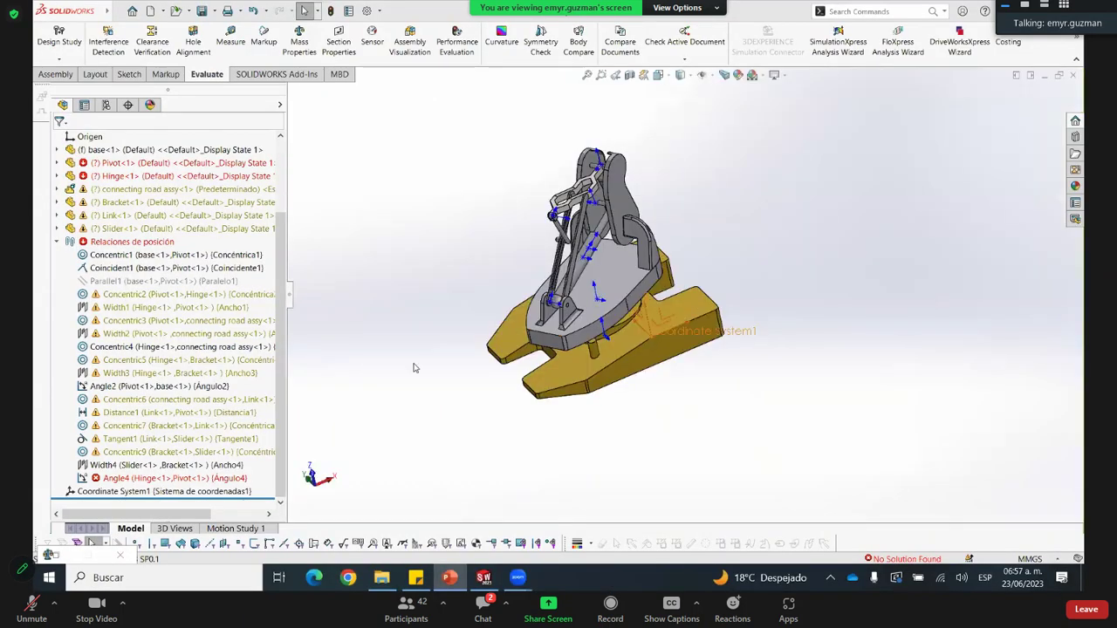
# Check the definition of the Hinge–Pivot angle mate and leave it without editing
pyautogui.rightClick(127, 478)
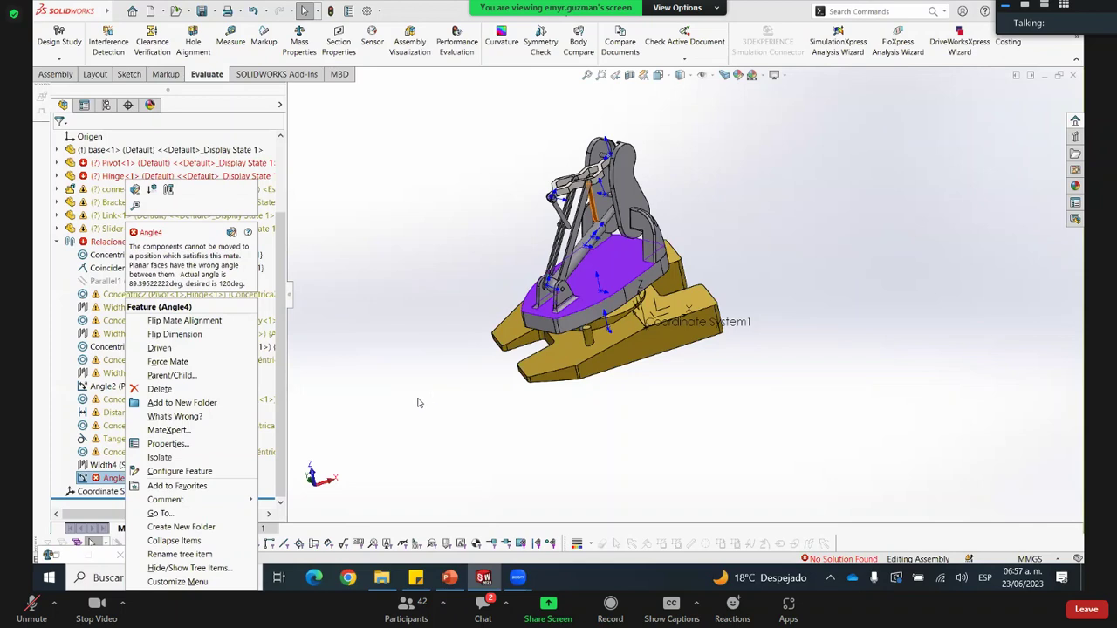
pyautogui.click(135, 190)
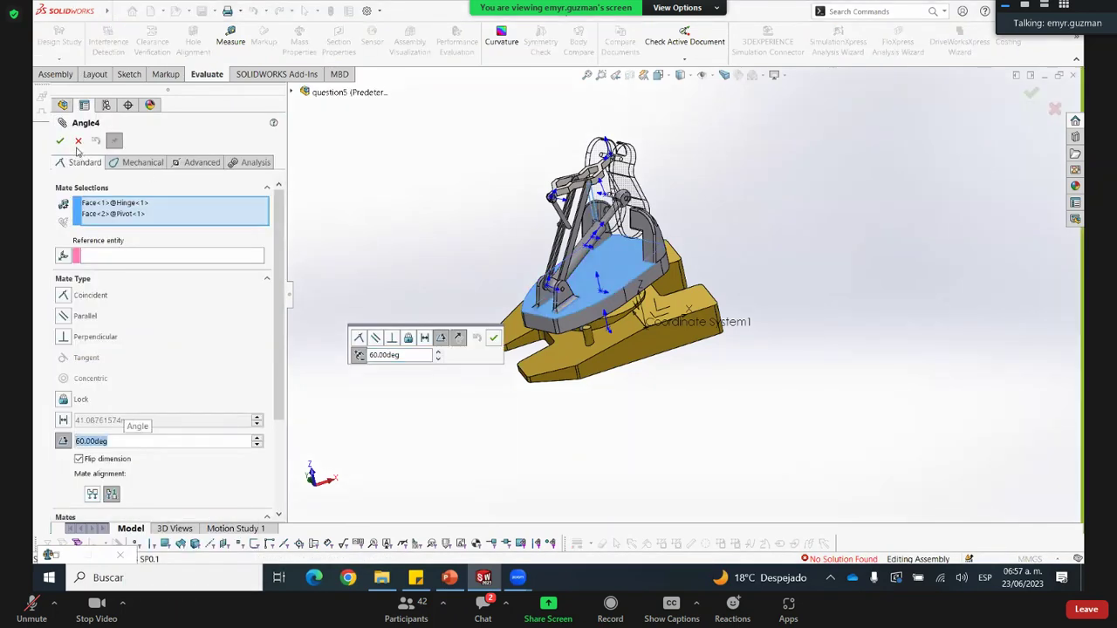
pyautogui.click(77, 144)
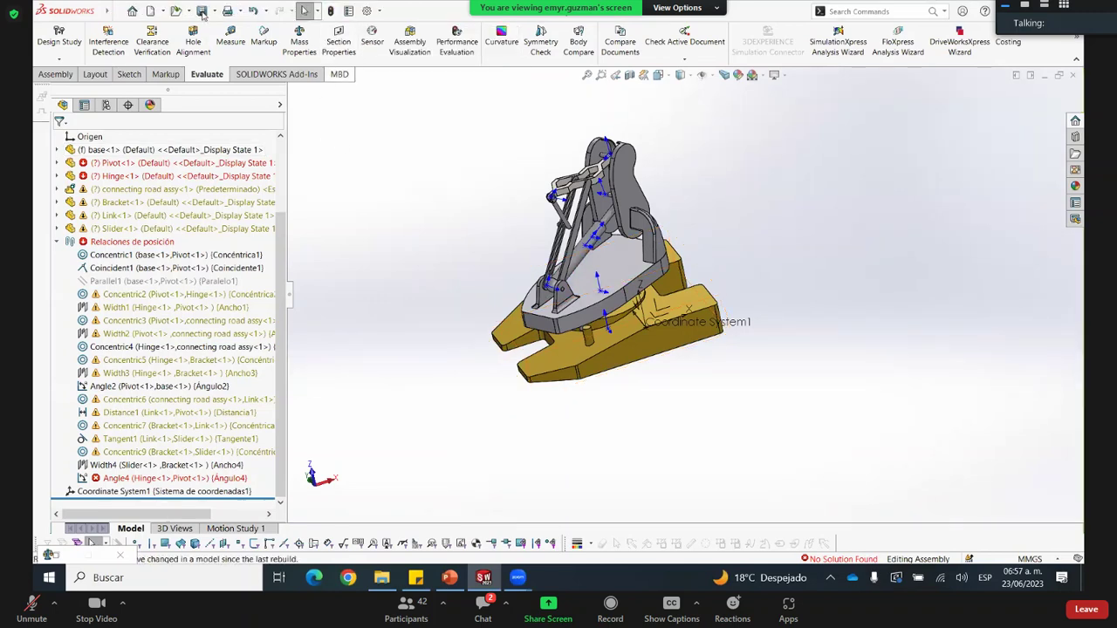
# Save the question5 assembly with all its modified components, rebuilding it before saving
pyautogui.click(202, 10)
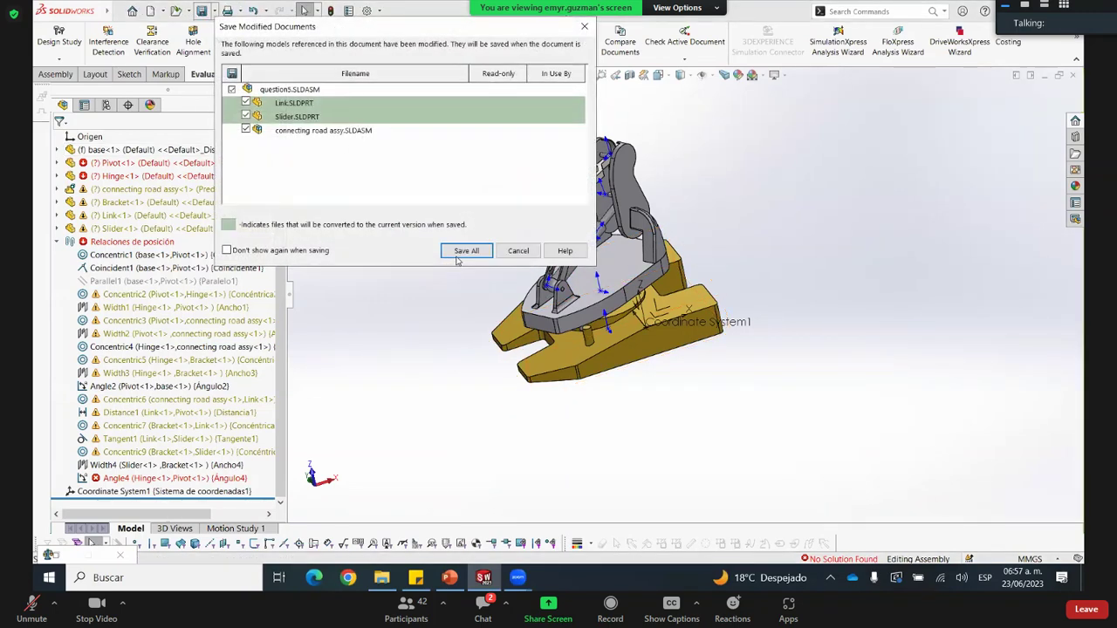
pyautogui.click(463, 251)
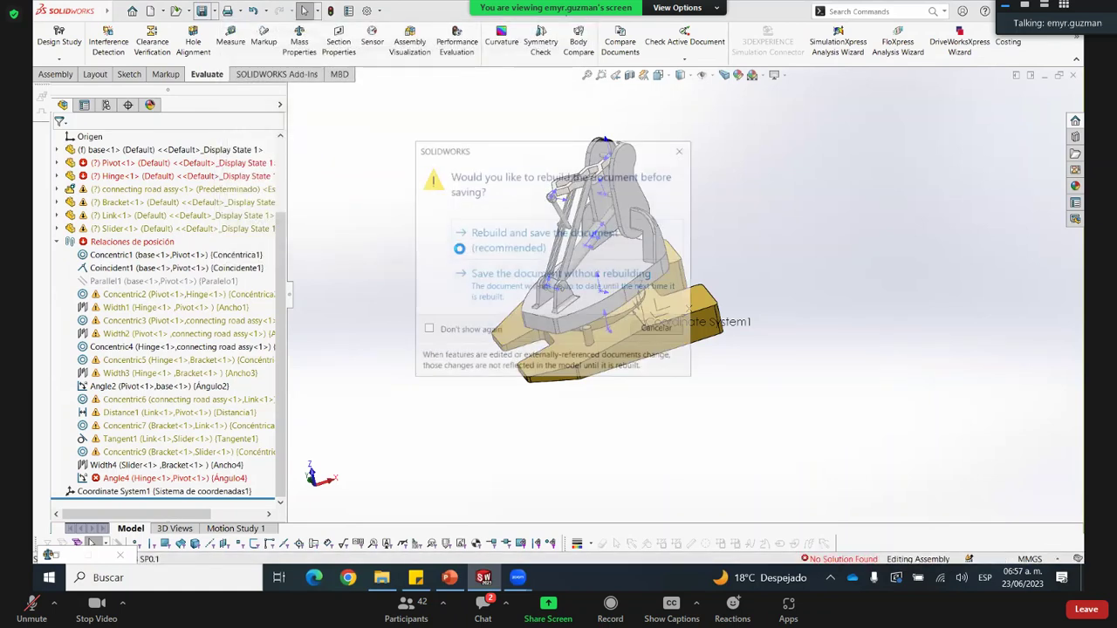
pyautogui.click(536, 243)
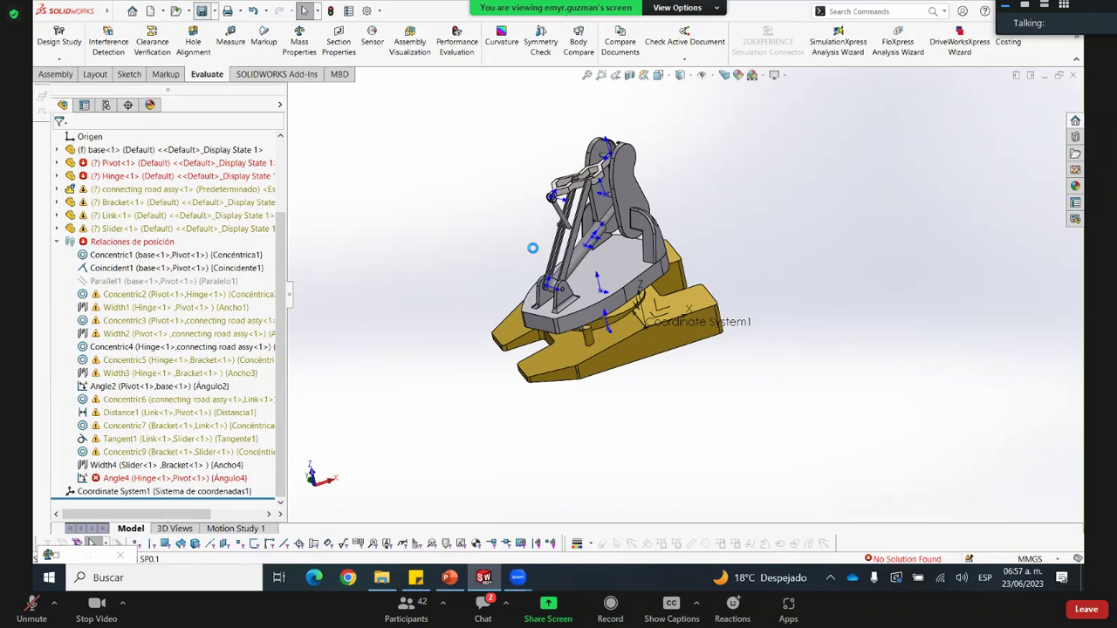
# Save the assembly under the new name question6 in the CSWP Segment 3 Practice Exam Parts folder
pyautogui.click(213, 14)
pyautogui.click(226, 41)
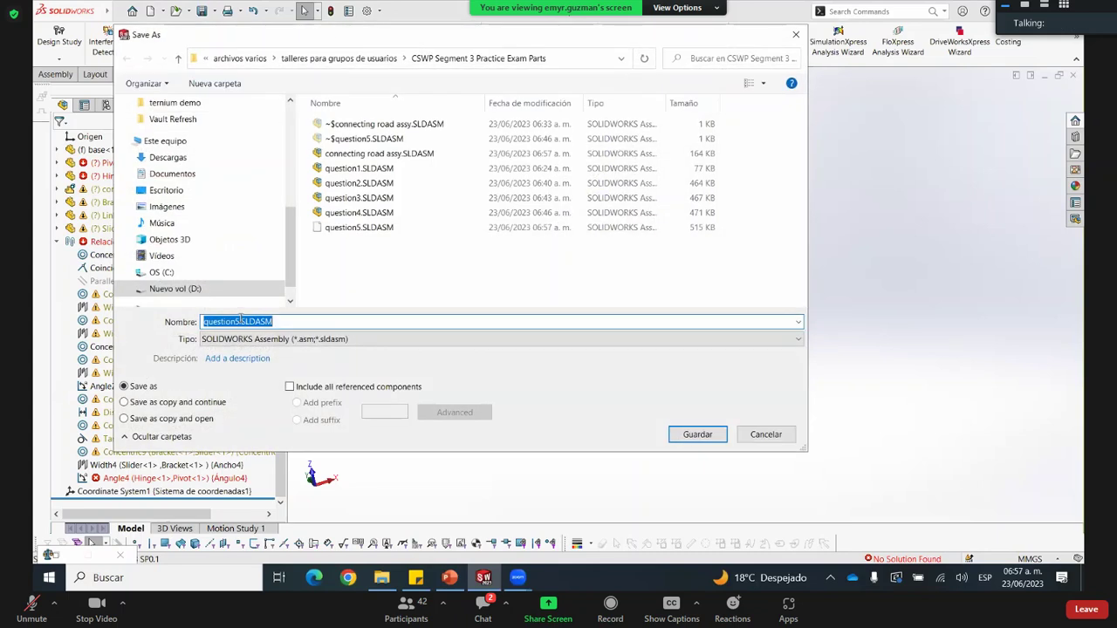
pyautogui.click(241, 321)
pyautogui.press('BackSpace')
pyautogui.write('6')
pyautogui.click(698, 434)
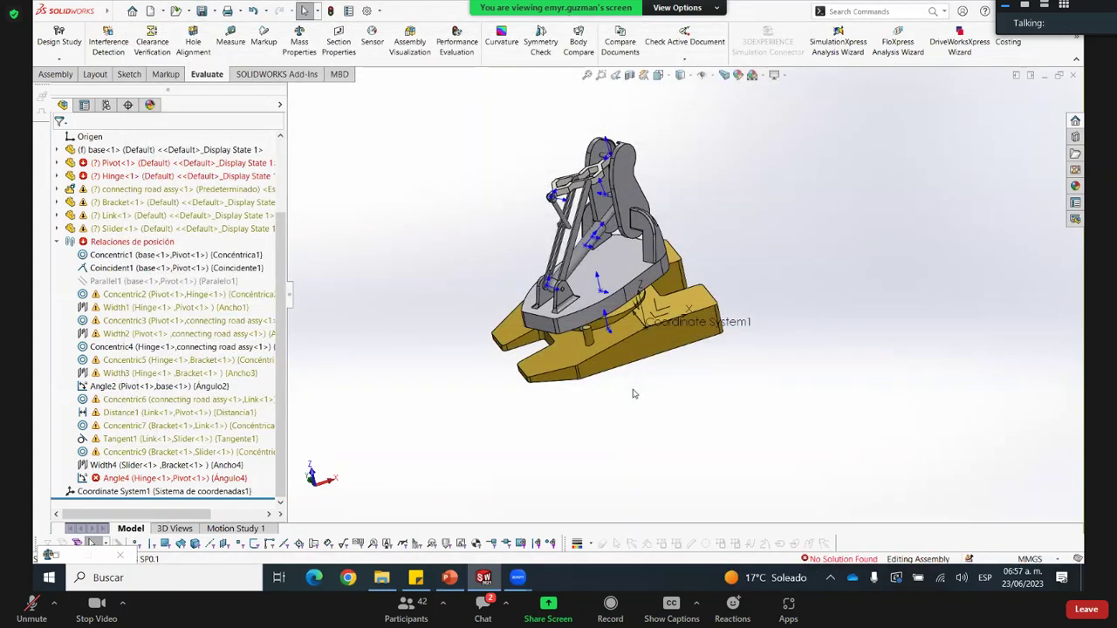
# Set the Hinge–Pivot angle mate to 85 degrees, keeping its flipped dimension, and close the mate definition
pyautogui.scroll(-2, 652, 304)
pyautogui.moveTo(651, 304); pyautogui.dragTo(627, 266, button='middle')
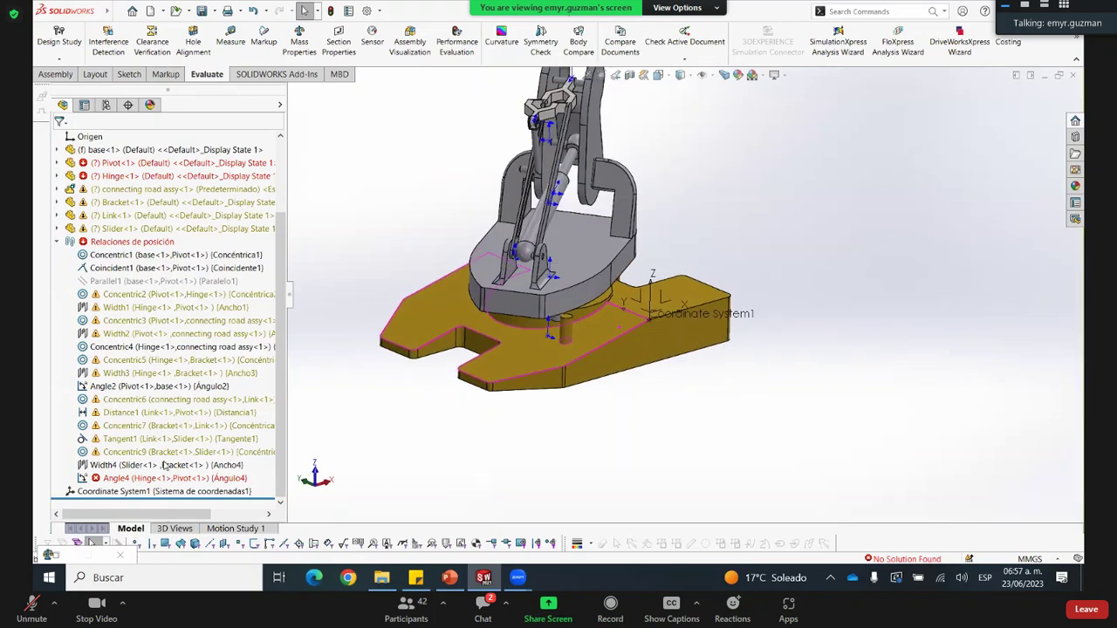
pyautogui.rightClick(104, 477)
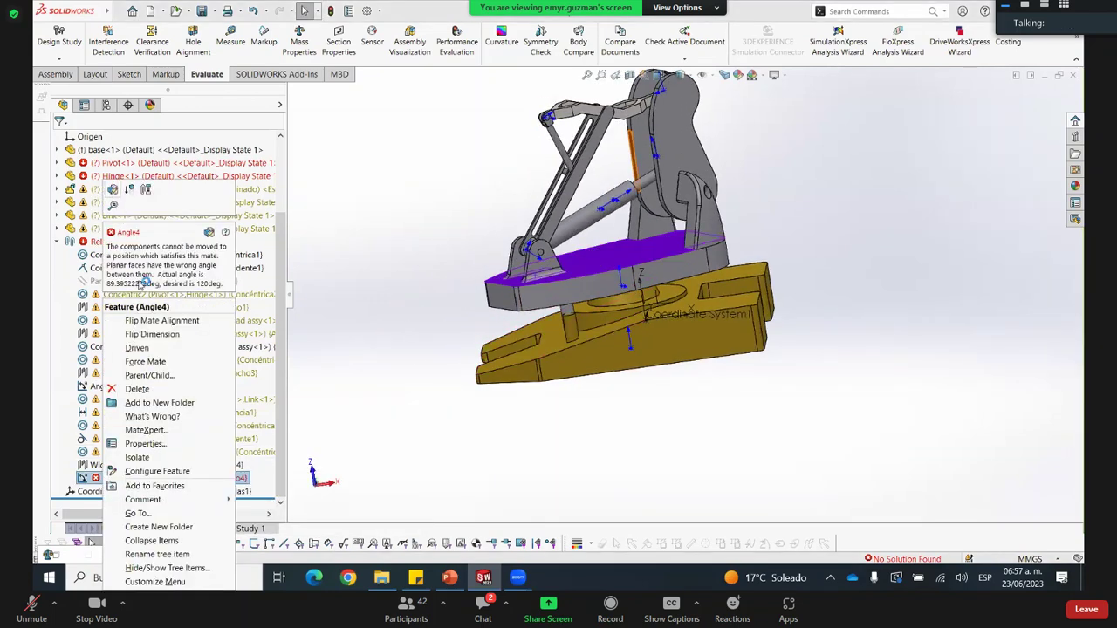
pyautogui.click(113, 190)
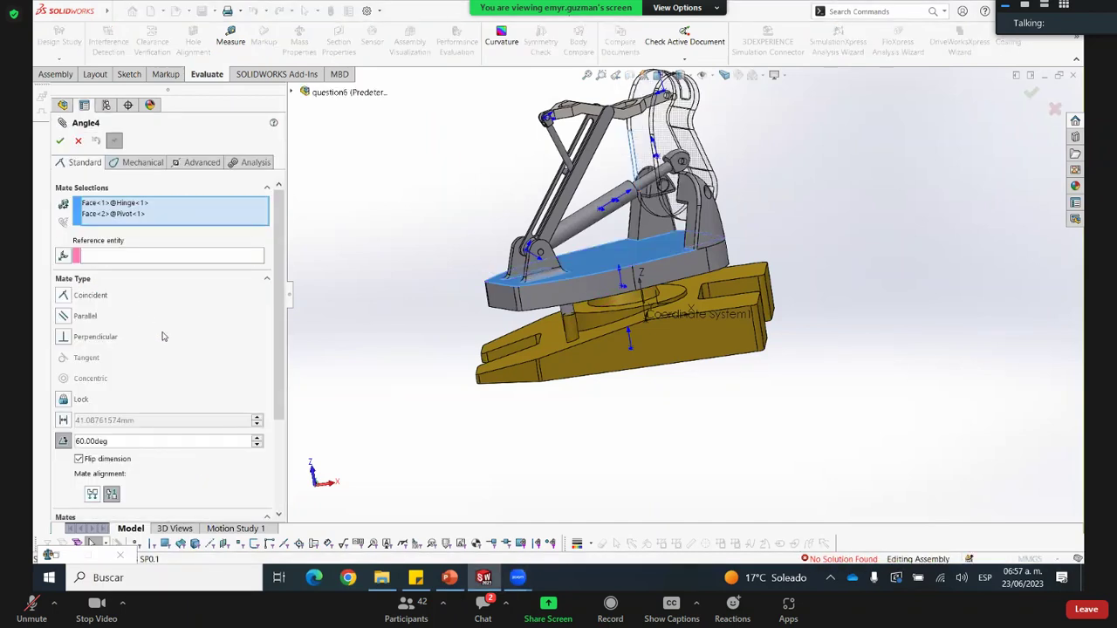
pyautogui.doubleClick(121, 440)
pyautogui.write('85')
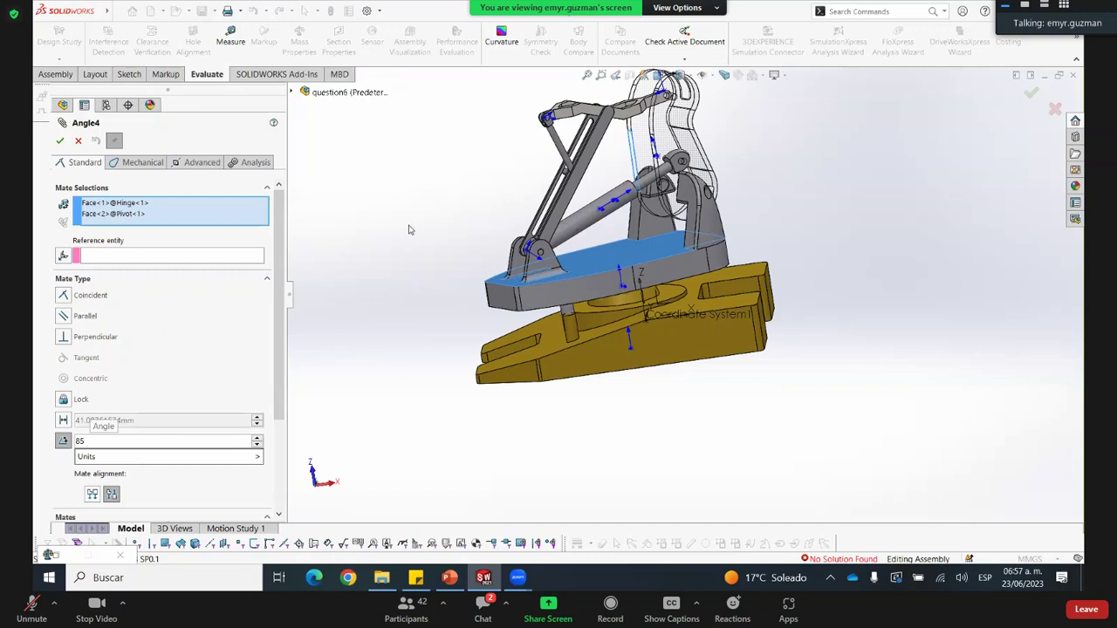
pyautogui.press('Return')
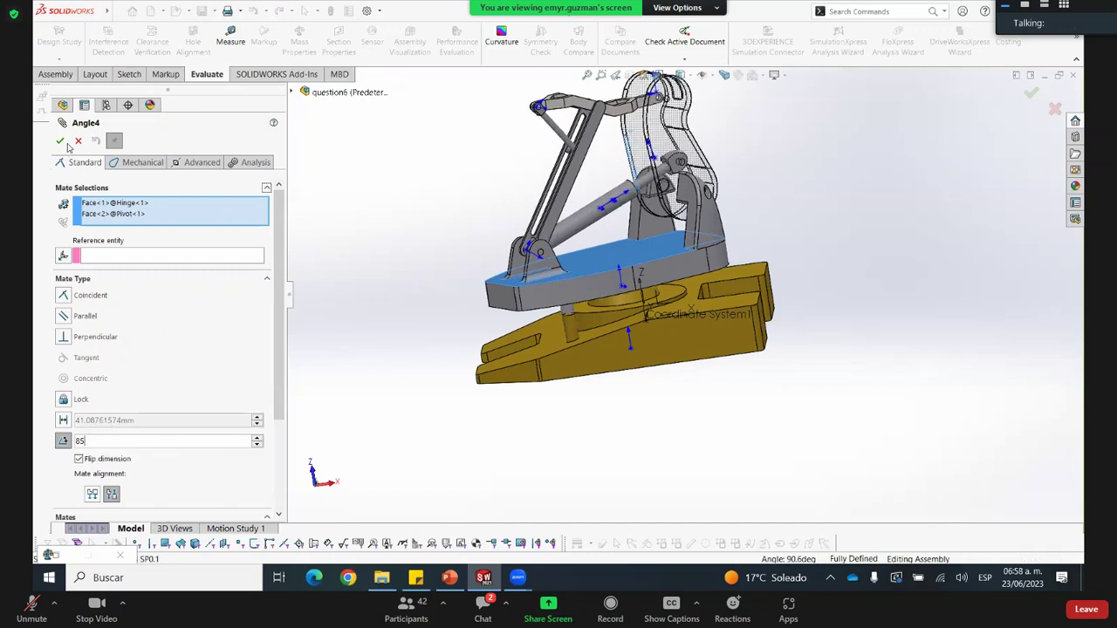
pyautogui.click(60, 141)
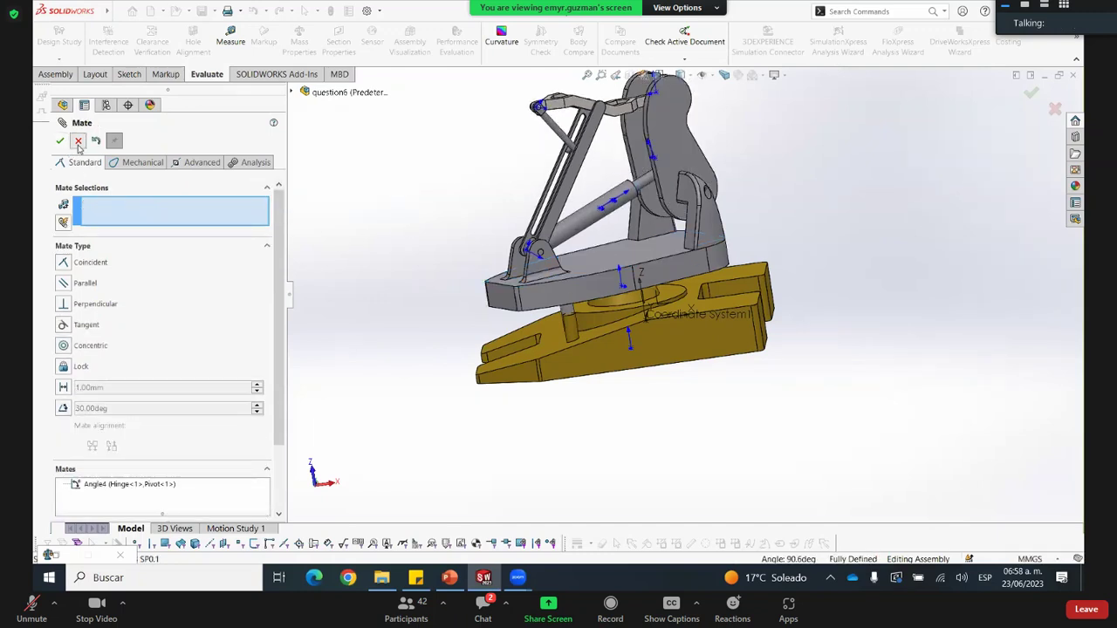
pyautogui.click(77, 142)
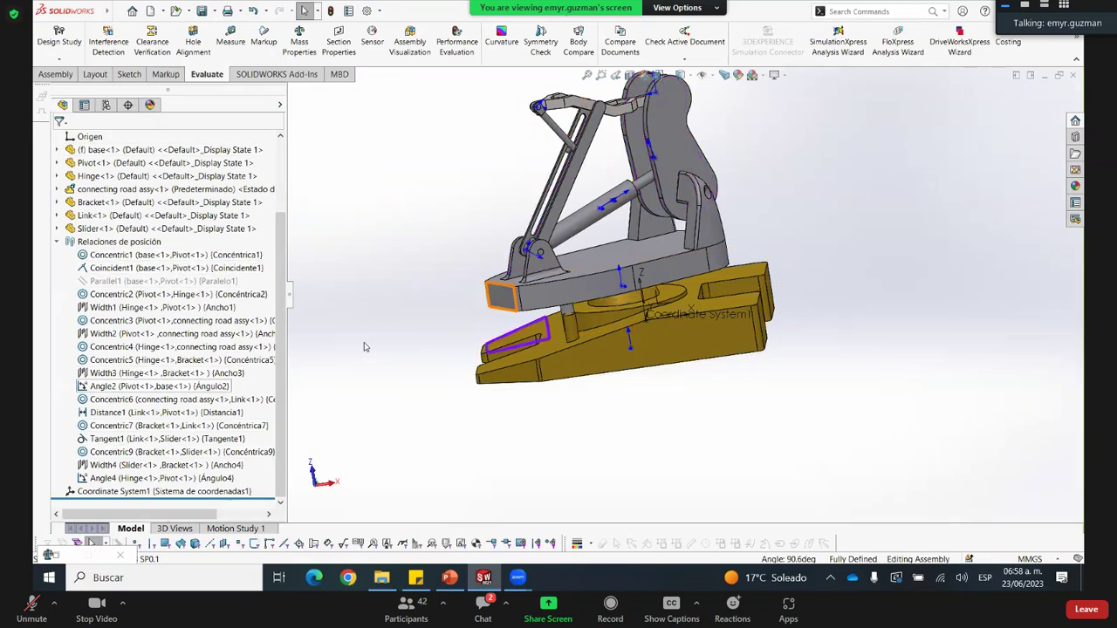
# Examine the arm mechanism and the Pivot's orientation relative to the base from several directions
pyautogui.scroll(-2, 644, 263)
pyautogui.moveTo(643, 264); pyautogui.dragTo(709, 300, button='middle')
pyautogui.scroll(3, 709, 299)
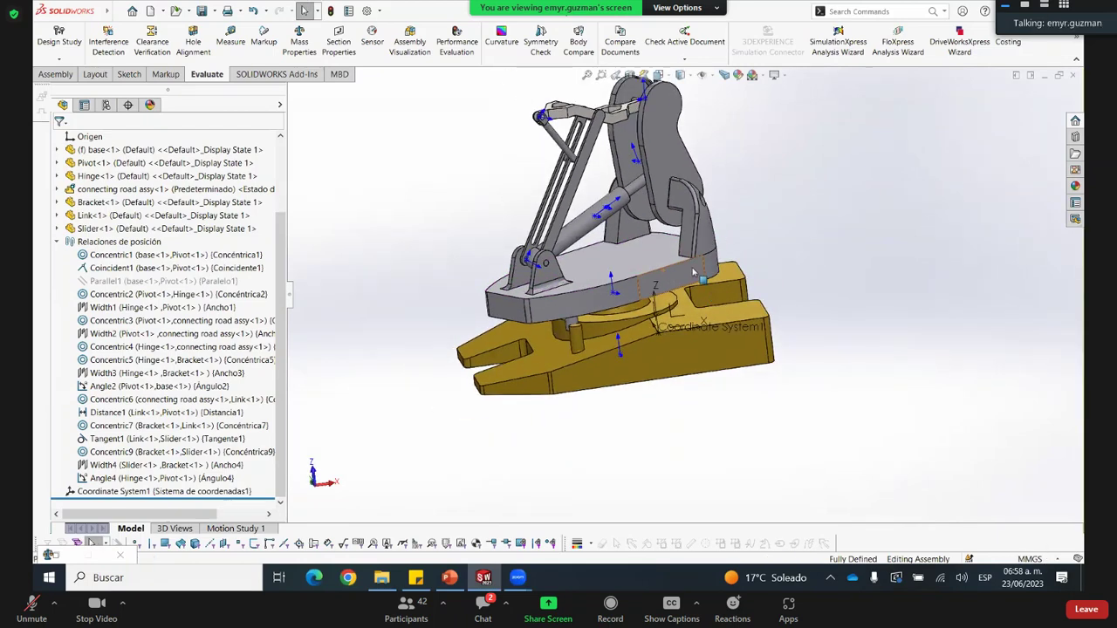
pyautogui.scroll(-1, 726, 309)
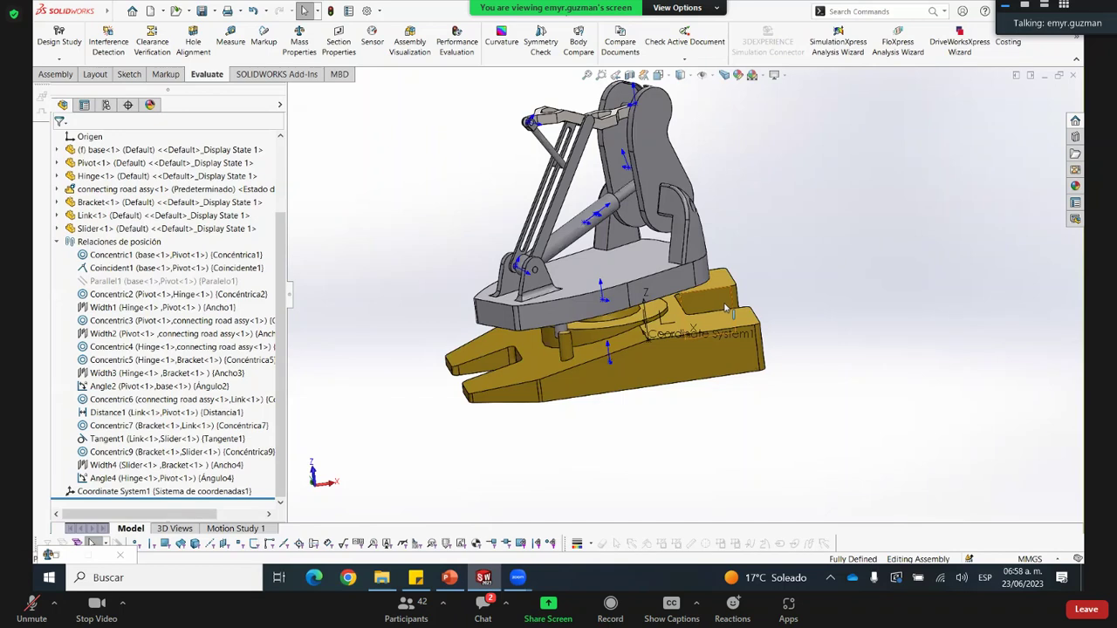
pyautogui.scroll(-2, 726, 309)
pyautogui.scroll(2, 541, 321)
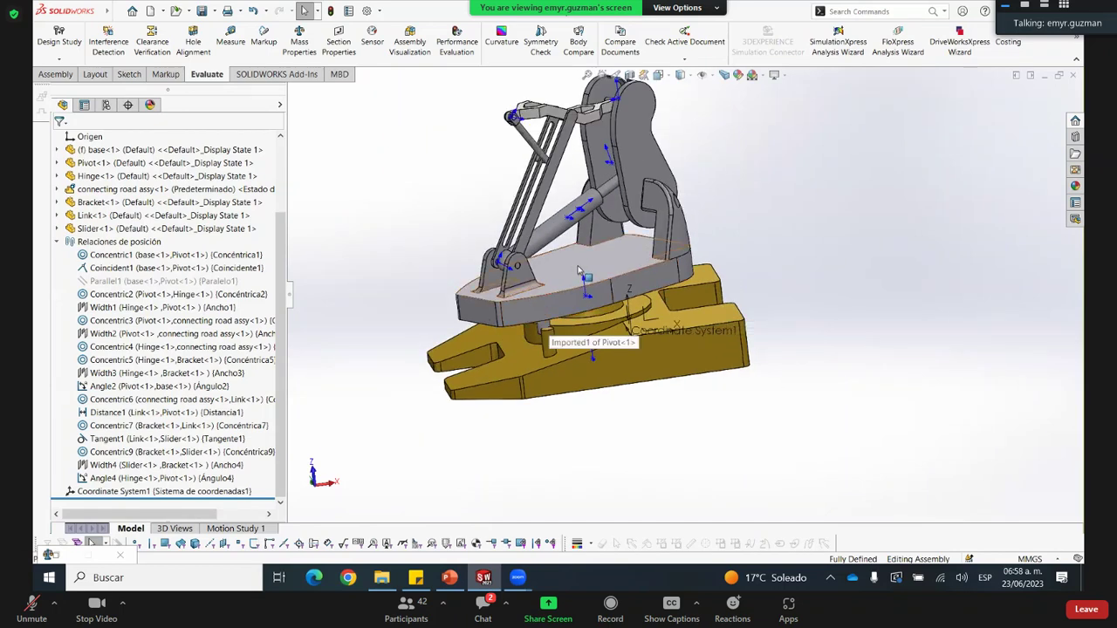
pyautogui.scroll(-2, 578, 271)
pyautogui.scroll(2, 611, 319)
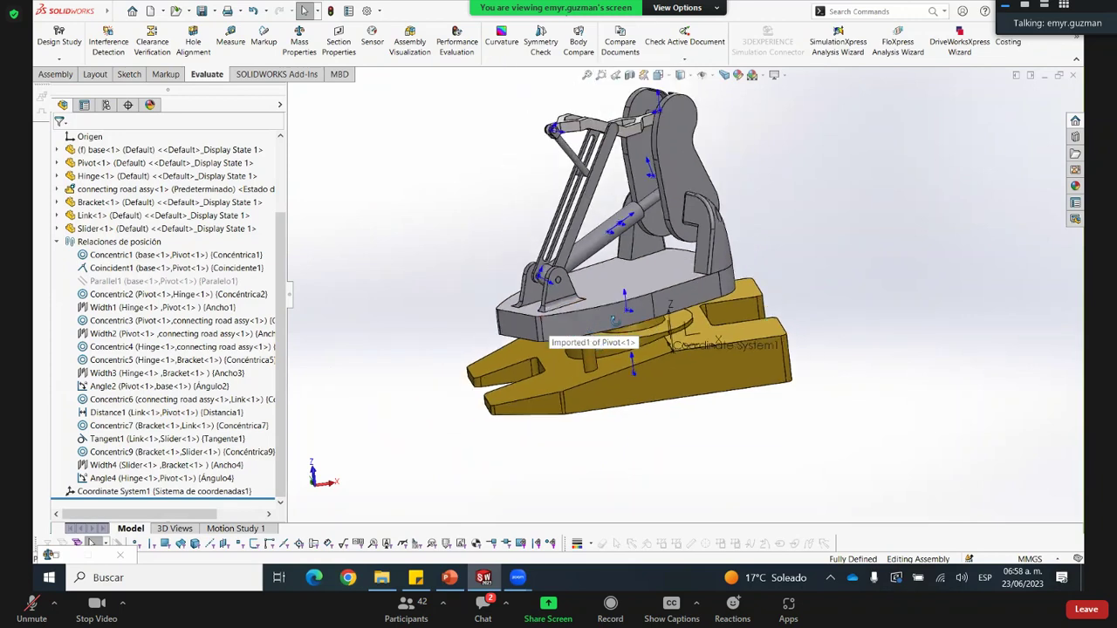
pyautogui.moveTo(634, 343); pyautogui.dragTo(708, 338, button='middle')
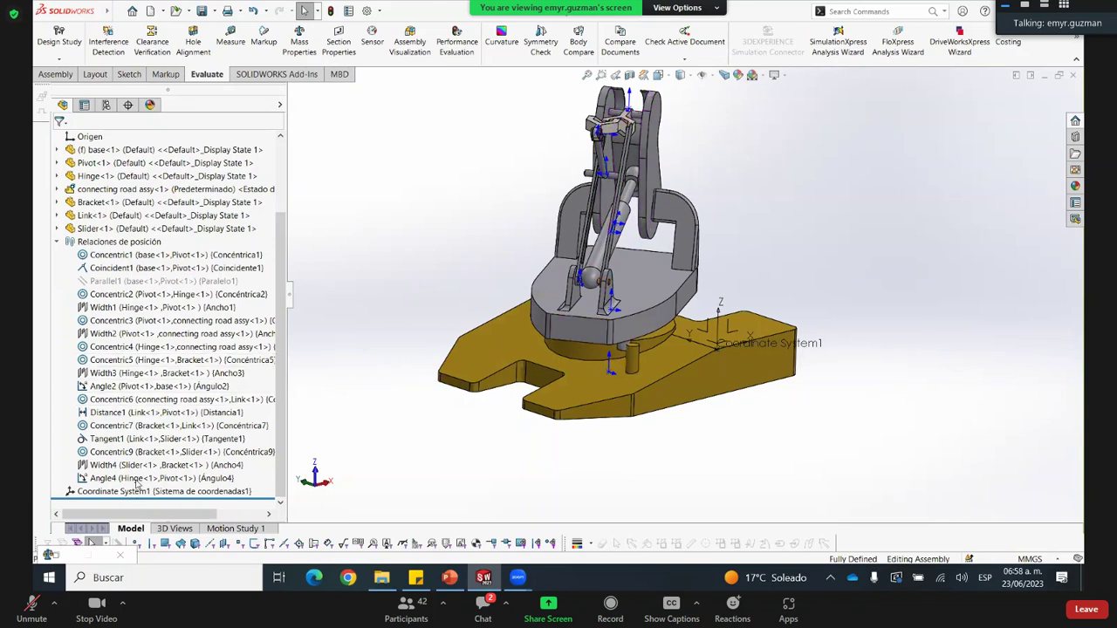
# Suppress the Angle2 mate between the Pivot and the base
pyautogui.click(116, 386)
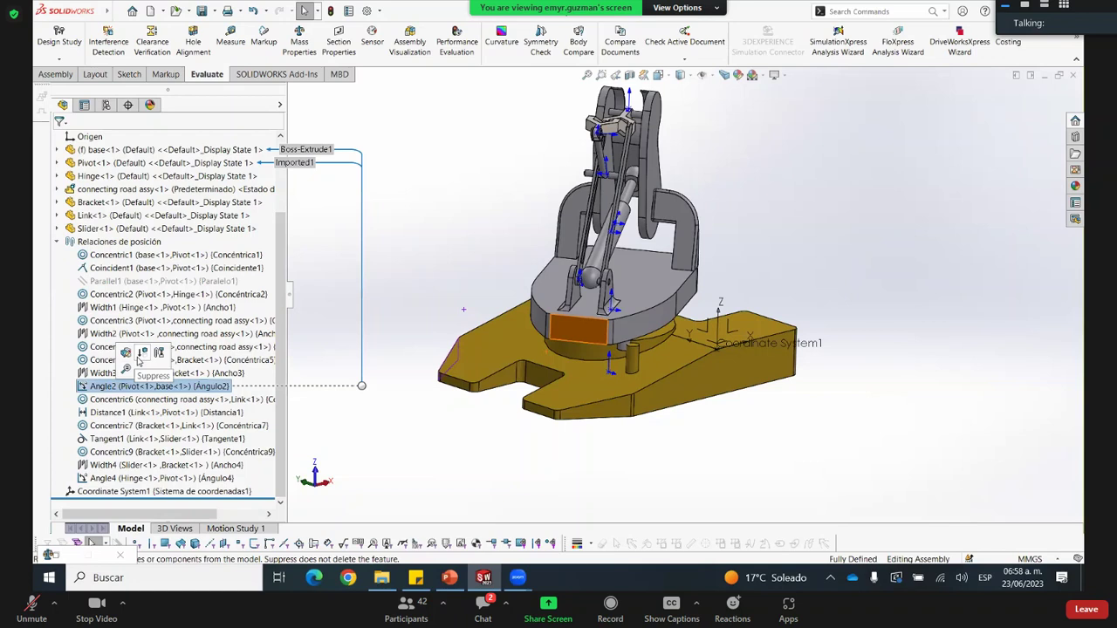
pyautogui.click(137, 353)
pyautogui.scroll(-4, 610, 375)
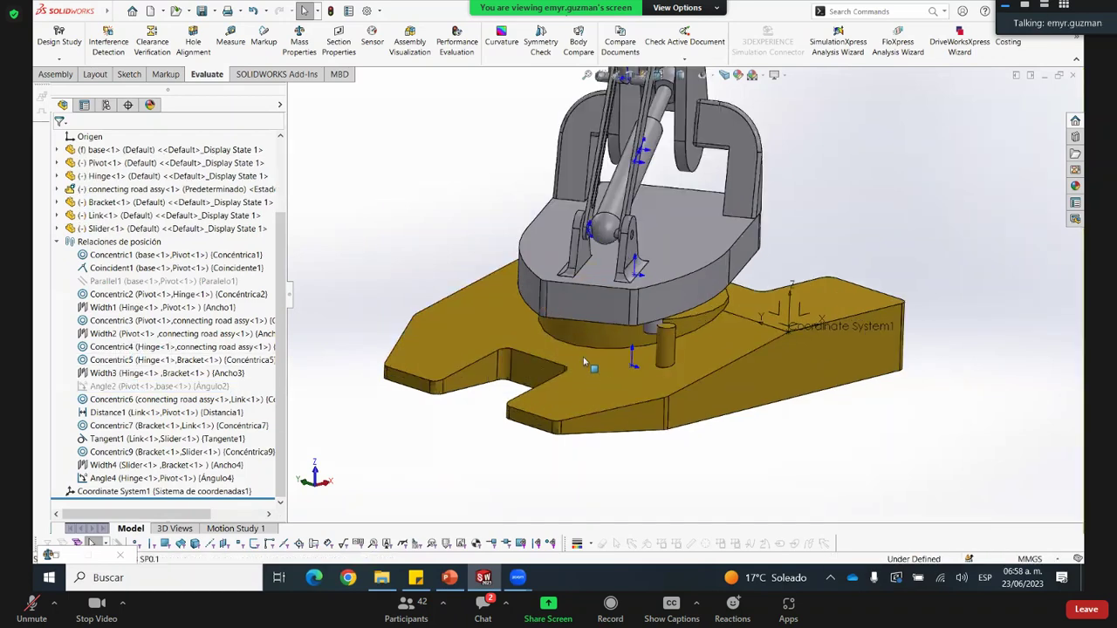
pyautogui.moveTo(633, 367); pyautogui.dragTo(659, 297, button='middle')
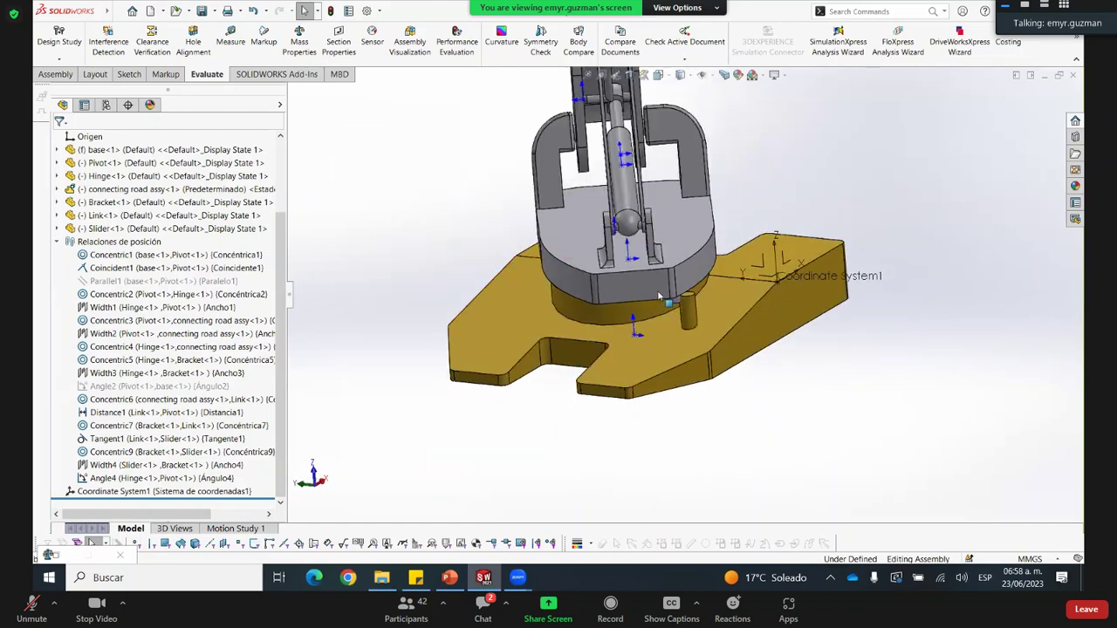
# Unsuppress the Parallel1 mate between the base and the Pivot
pyautogui.click(119, 284)
pyautogui.rightClick(119, 284)
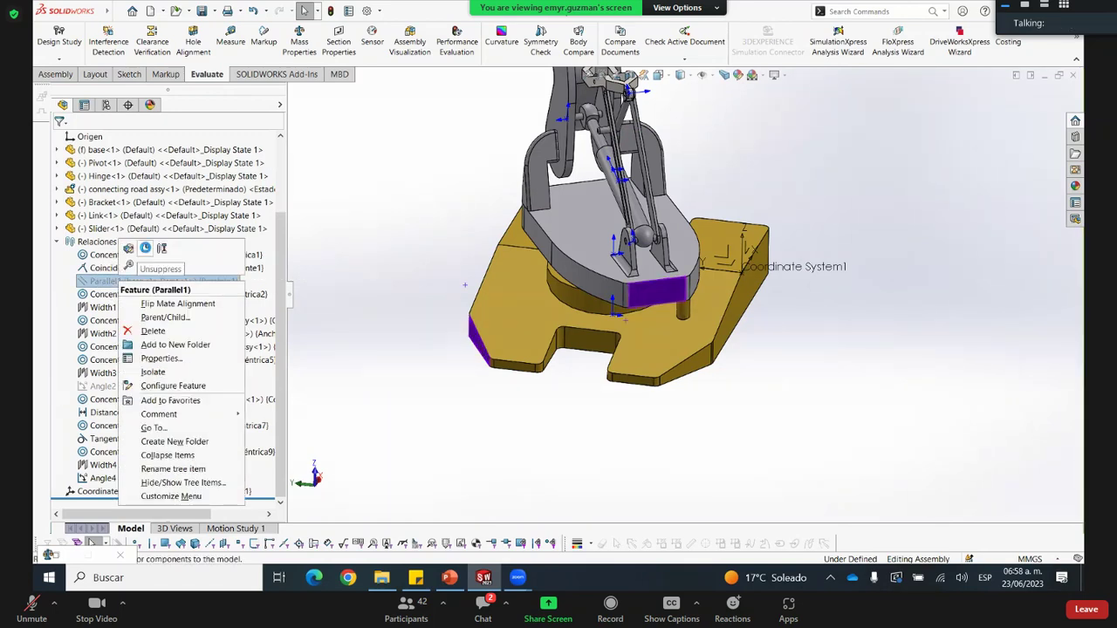
pyautogui.click(146, 249)
pyautogui.moveTo(555, 319)
pyautogui.mouseDown(button='middle')
pyautogui.moveTo(555, 295)
pyautogui.moveTo(572, 299)
pyautogui.moveTo(563, 312)
pyautogui.mouseUp(button='middle')
pyautogui.moveTo(670, 262); pyautogui.dragTo(650, 278, button='middle')
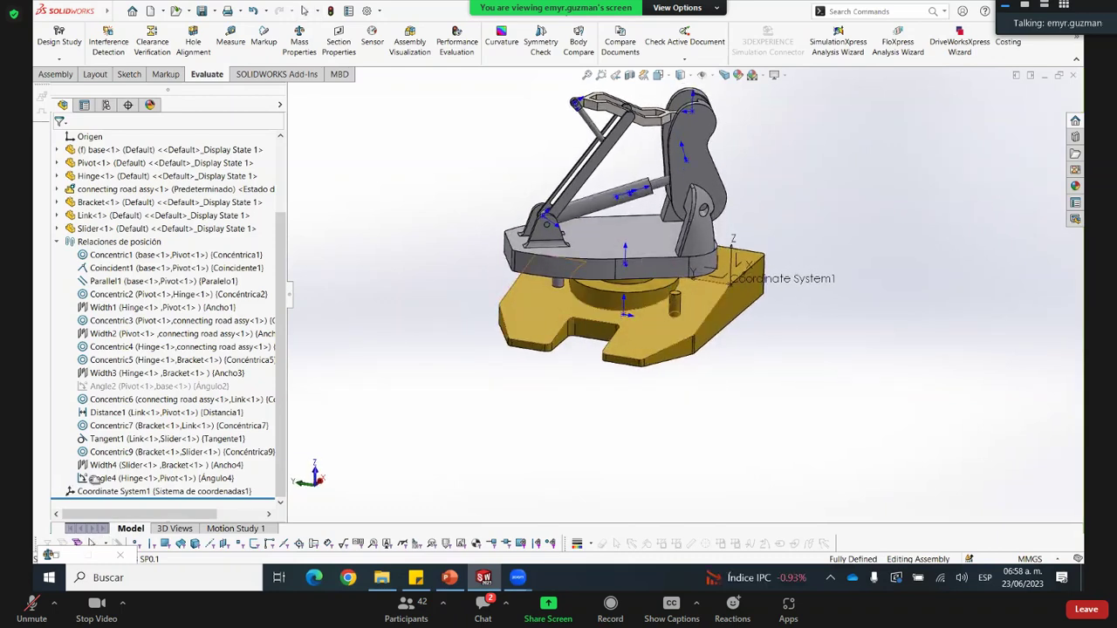
pyautogui.scroll(-1, 655, 263)
pyautogui.moveTo(652, 262); pyautogui.dragTo(632, 277, button='middle')
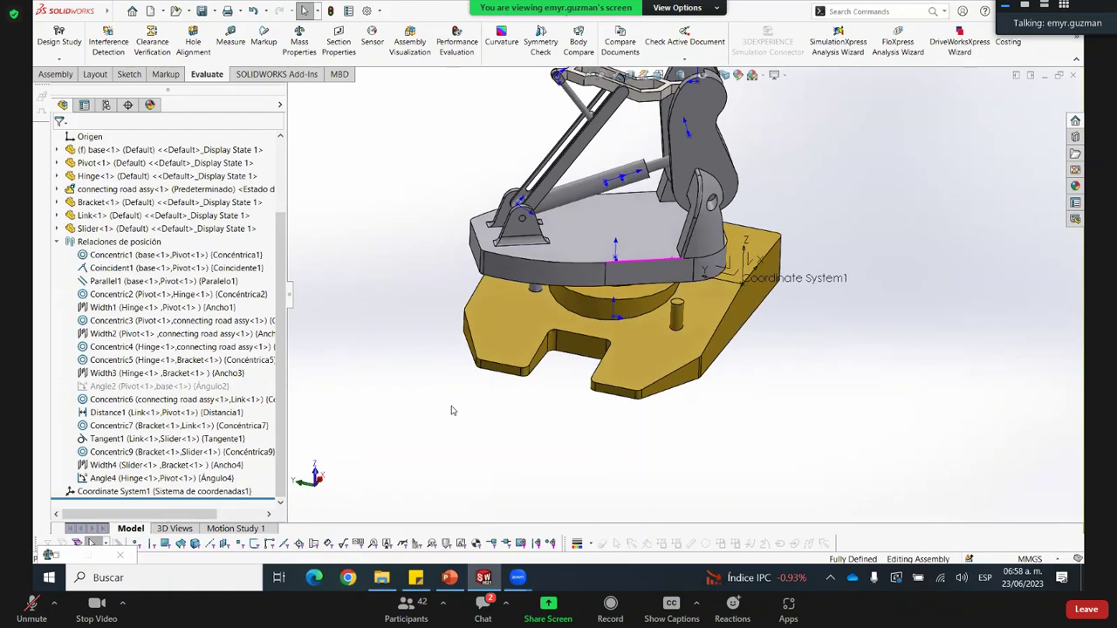
# Check which faces the Hinge–Pivot angle mate and the base–Pivot parallel mate reference
pyautogui.click(157, 478)
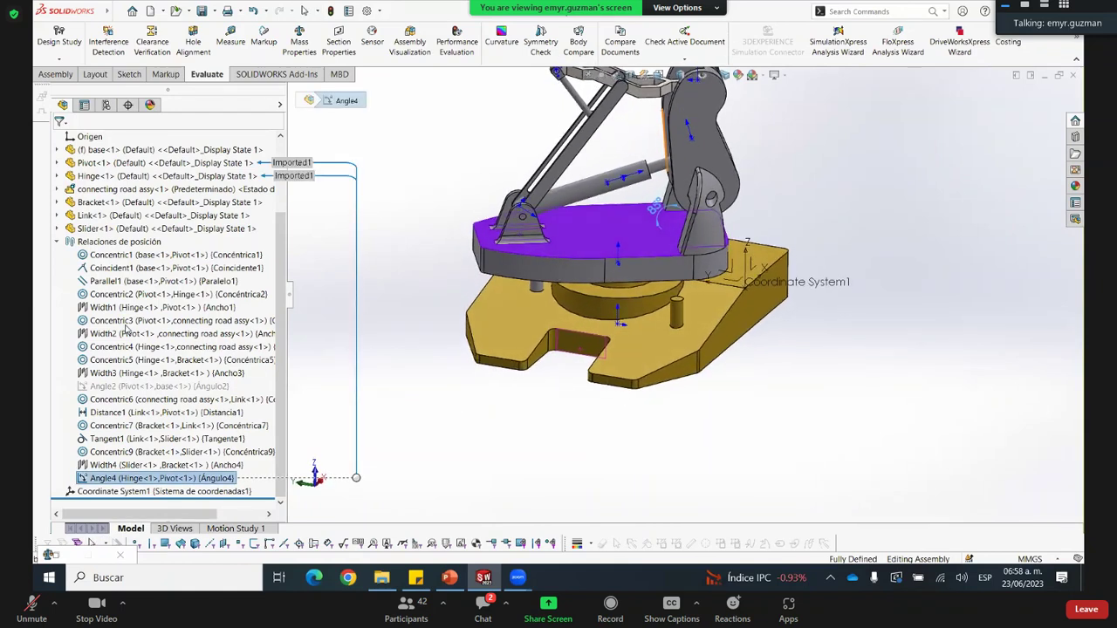
pyautogui.press('Escape')
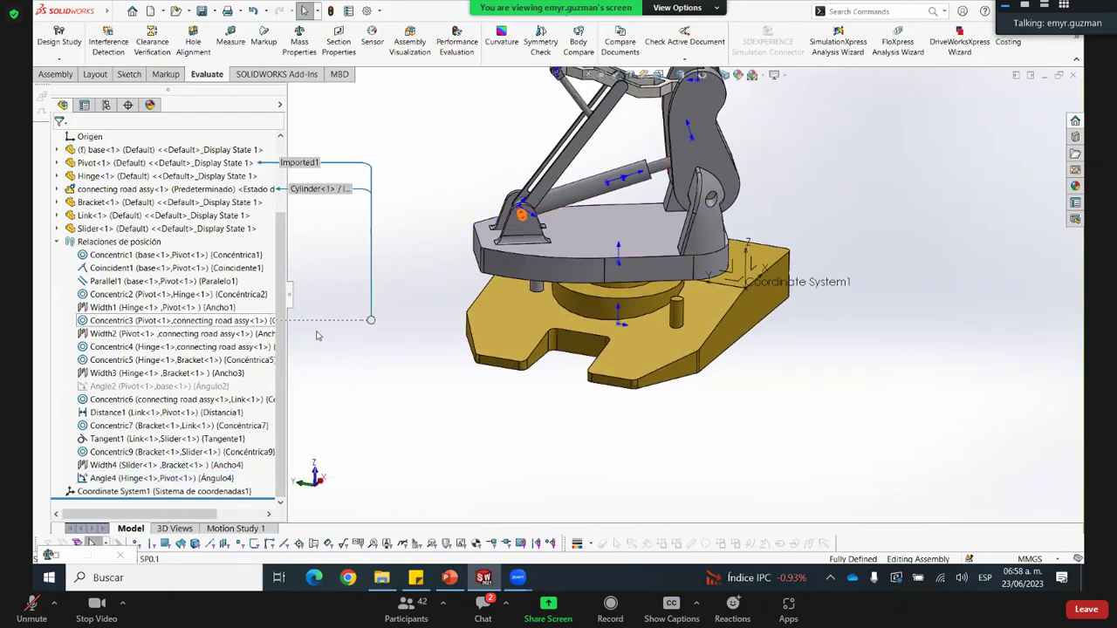
pyautogui.click(131, 281)
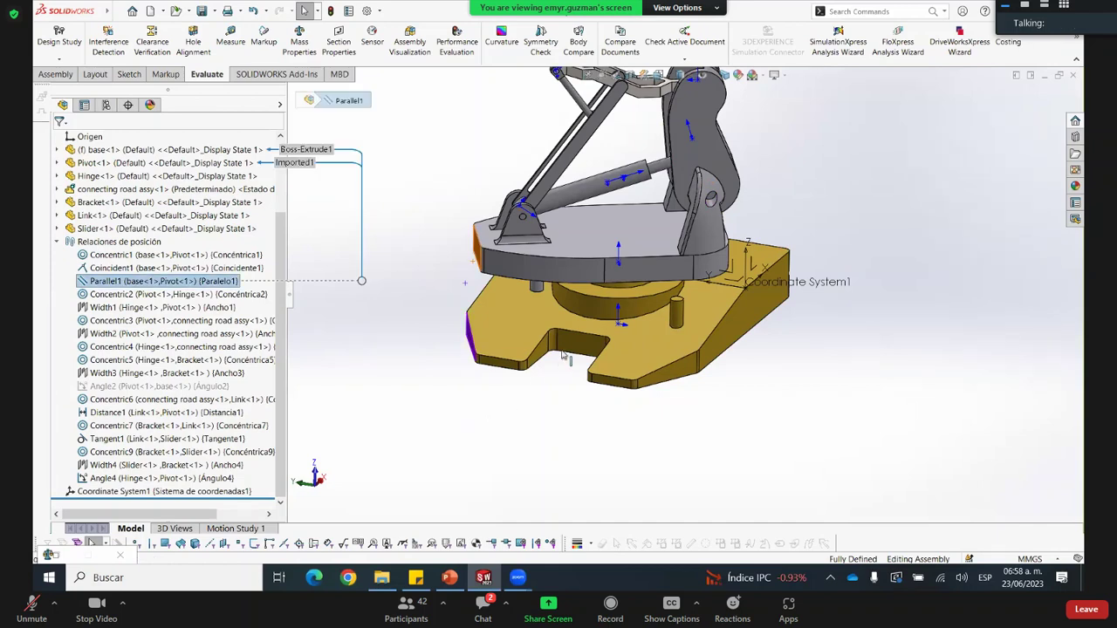
pyautogui.press('Escape')
# Inspect closely where the Link's pin passes through the slot of the connecting road assembly
pyautogui.scroll(2, 659, 260)
pyautogui.scroll(-1, 648, 220)
pyautogui.moveTo(647, 218); pyautogui.dragTo(711, 218, button='middle')
pyautogui.moveTo(730, 284); pyautogui.dragTo(680, 293, button='middle')
pyautogui.scroll(-3, 680, 295)
pyautogui.scroll(-2, 681, 297)
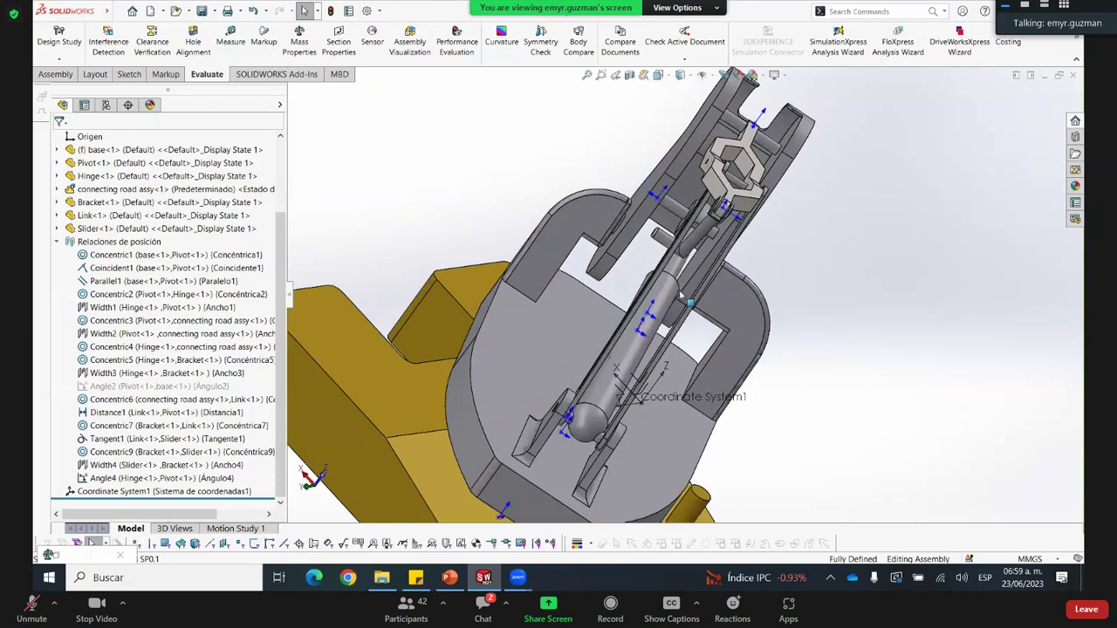
pyautogui.scroll(2, 680, 297)
pyautogui.scroll(-5, 658, 284)
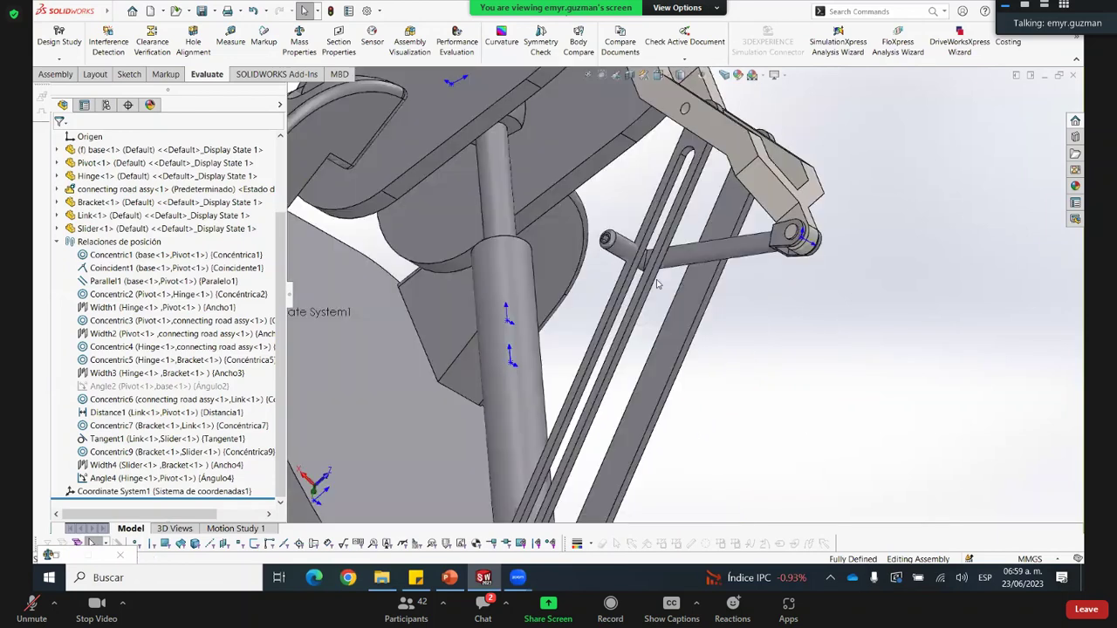
pyautogui.scroll(-2, 584, 203)
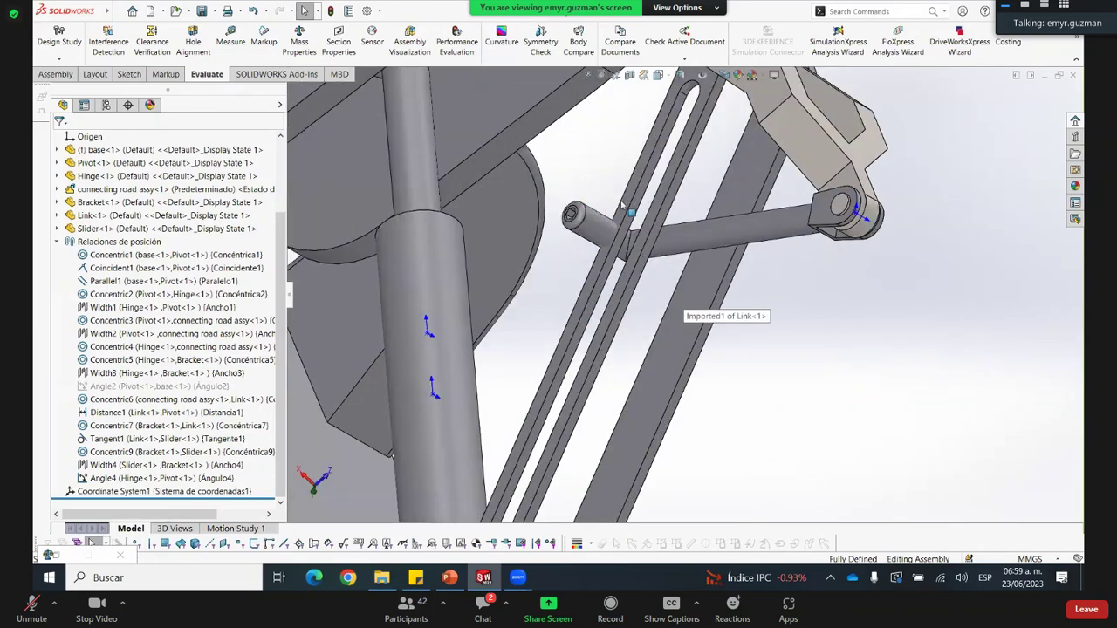
pyautogui.scroll(-2, 590, 208)
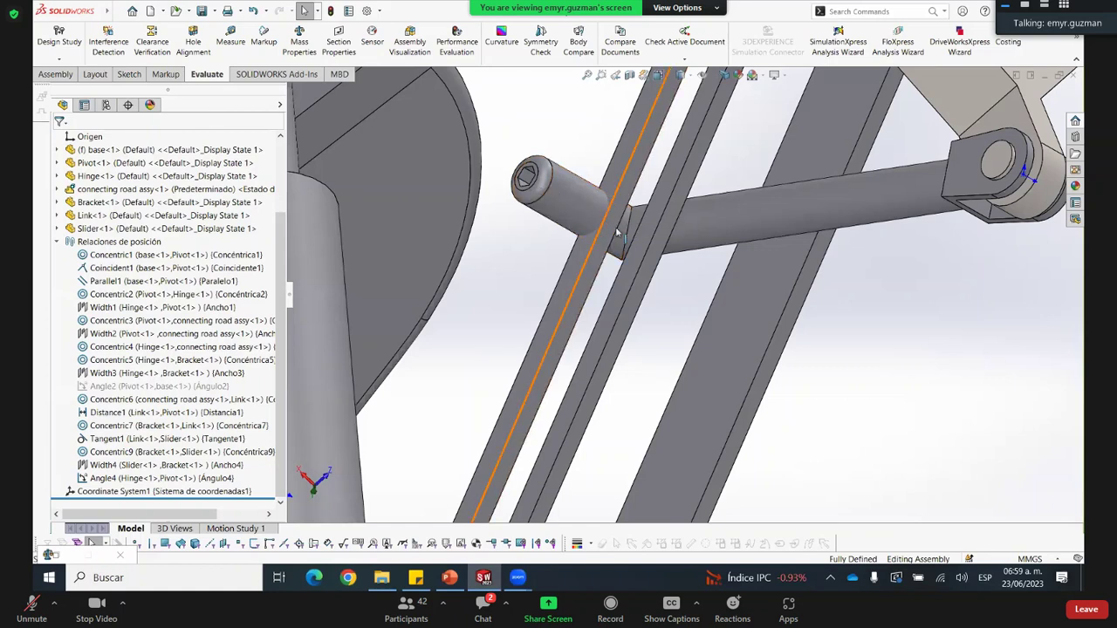
pyautogui.scroll(-2, 616, 225)
pyautogui.scroll(-2, 621, 224)
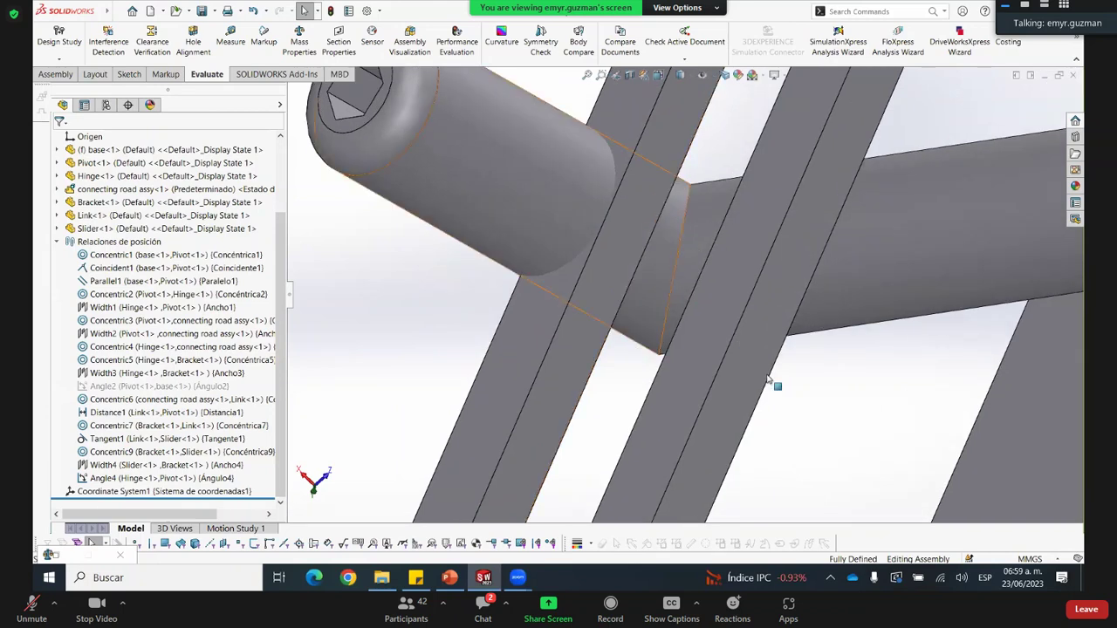
pyautogui.scroll(3, 773, 382)
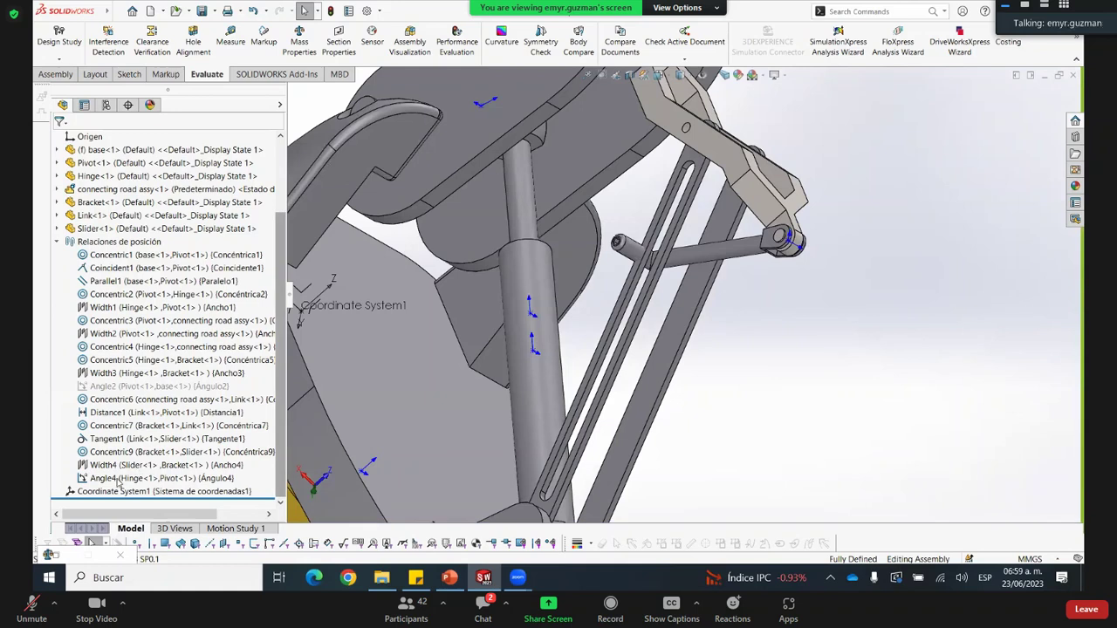
# Flip the alignment of the Tangent1 mate between the Link and the Slider
pyautogui.click(107, 450)
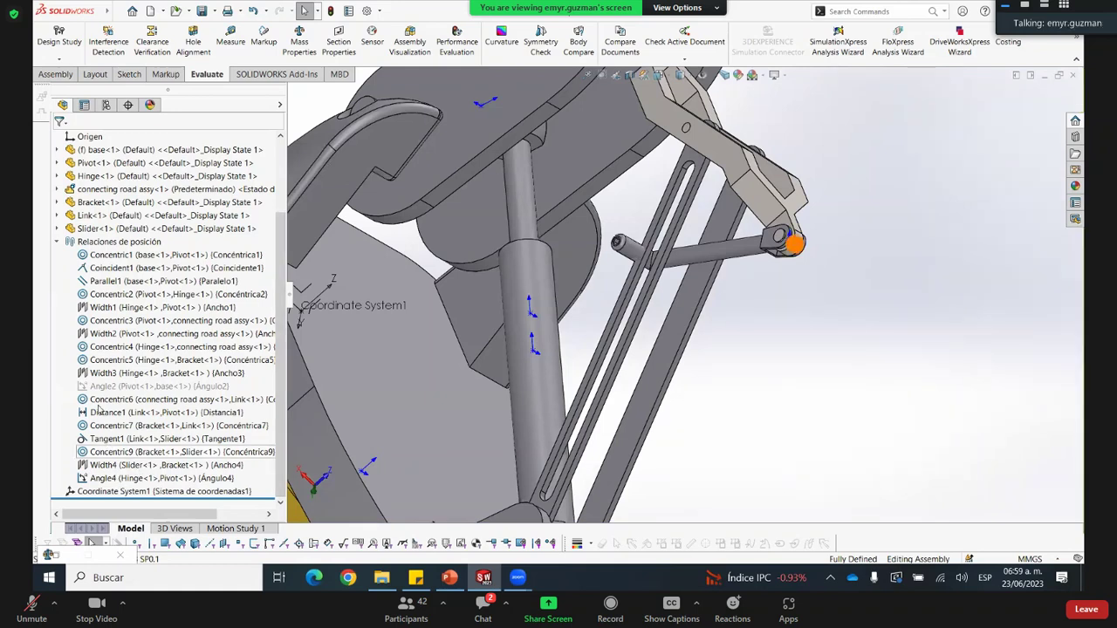
pyautogui.rightClick(107, 439)
pyautogui.click(488, 250)
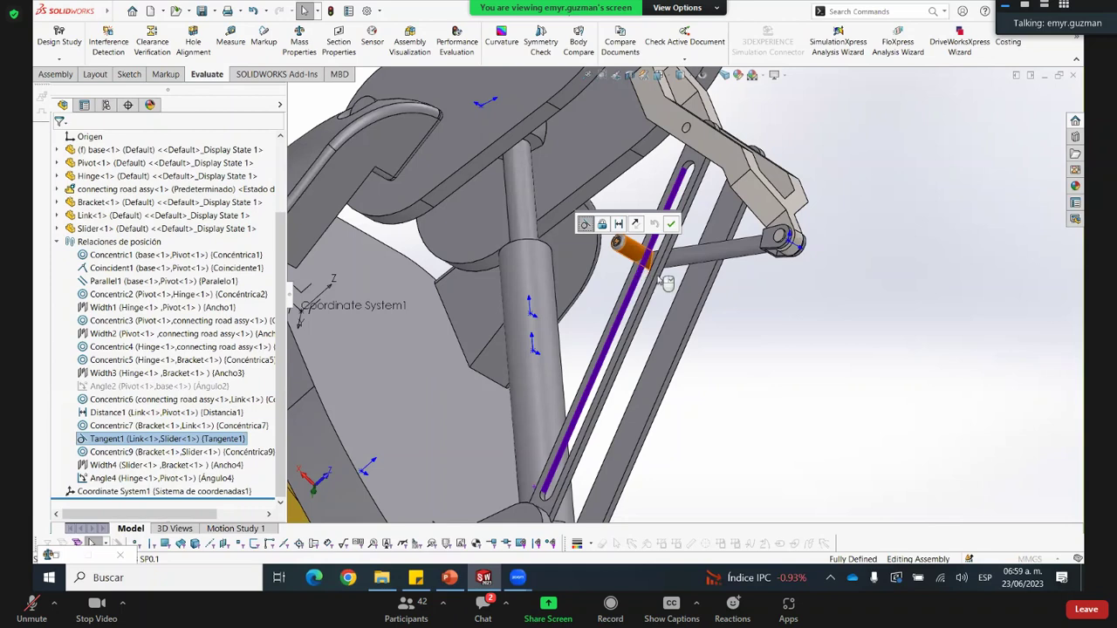
pyautogui.scroll(-4, 672, 293)
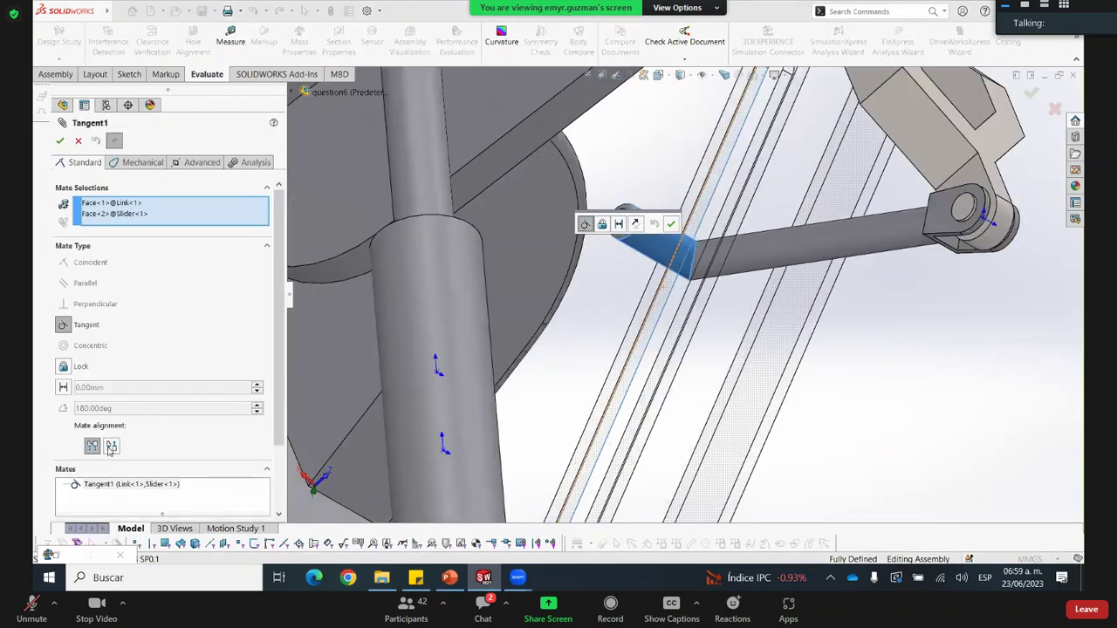
pyautogui.click(111, 446)
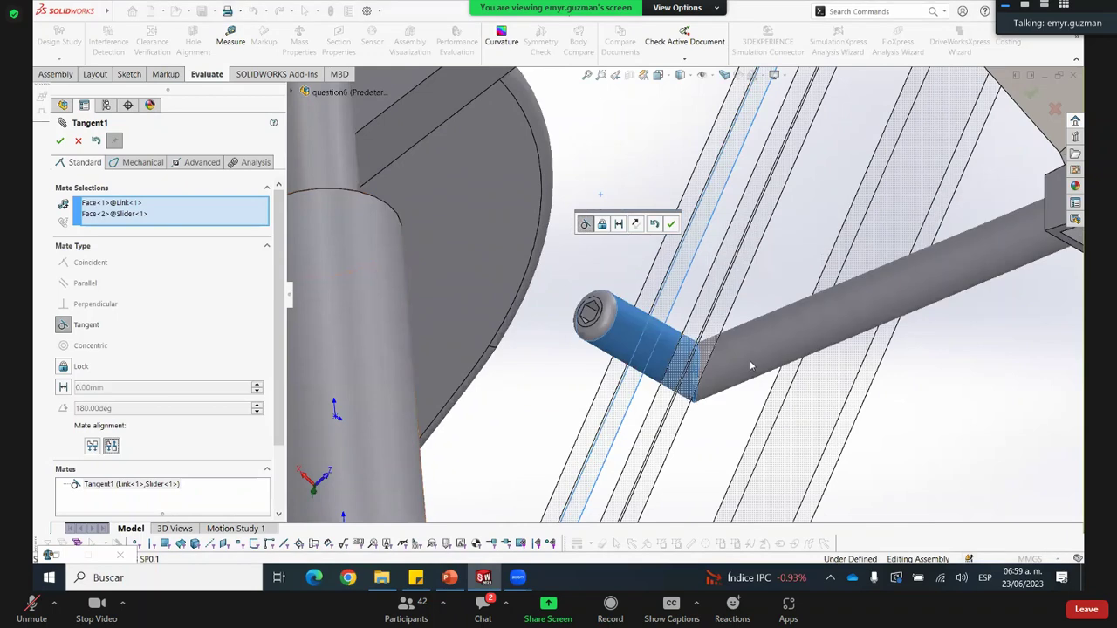
pyautogui.scroll(3, 785, 353)
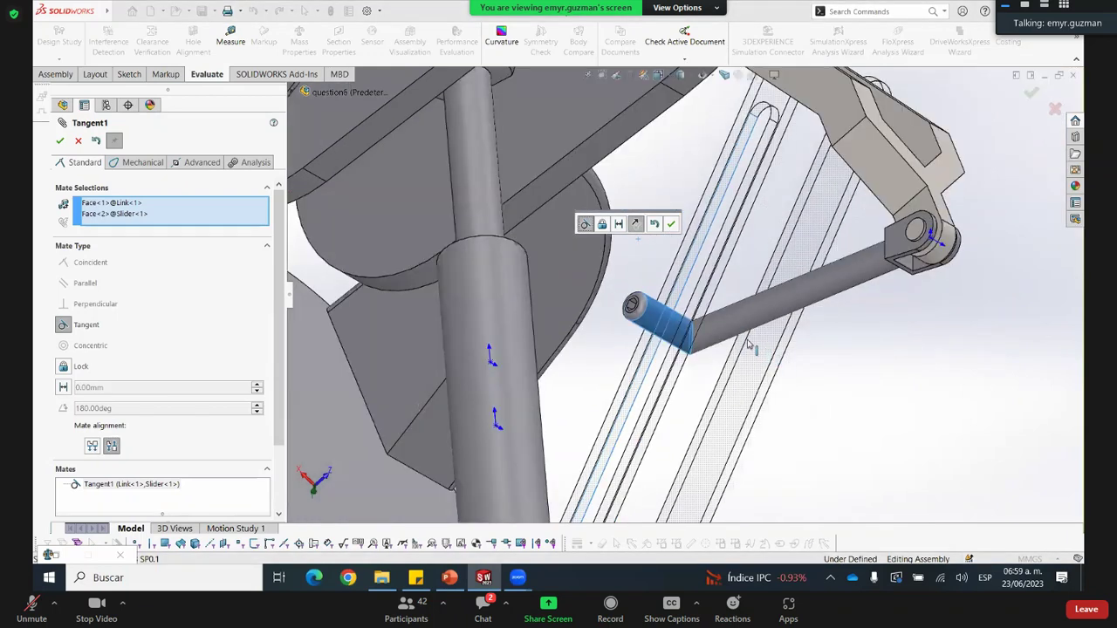
pyautogui.scroll(-2, 745, 342)
pyautogui.scroll(-2, 706, 312)
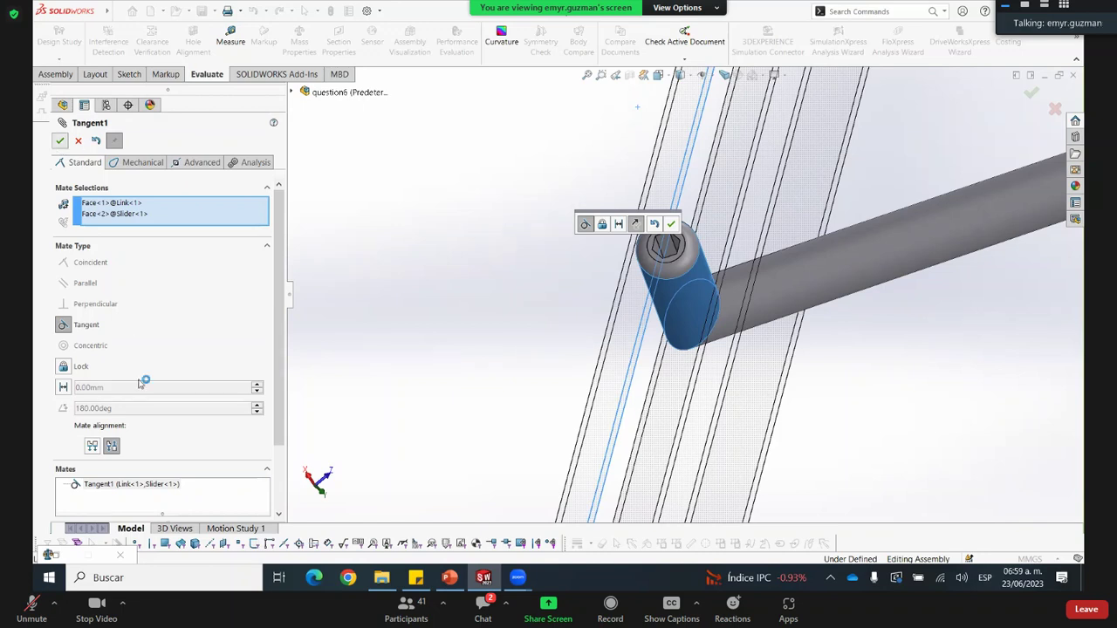
pyautogui.click(95, 141)
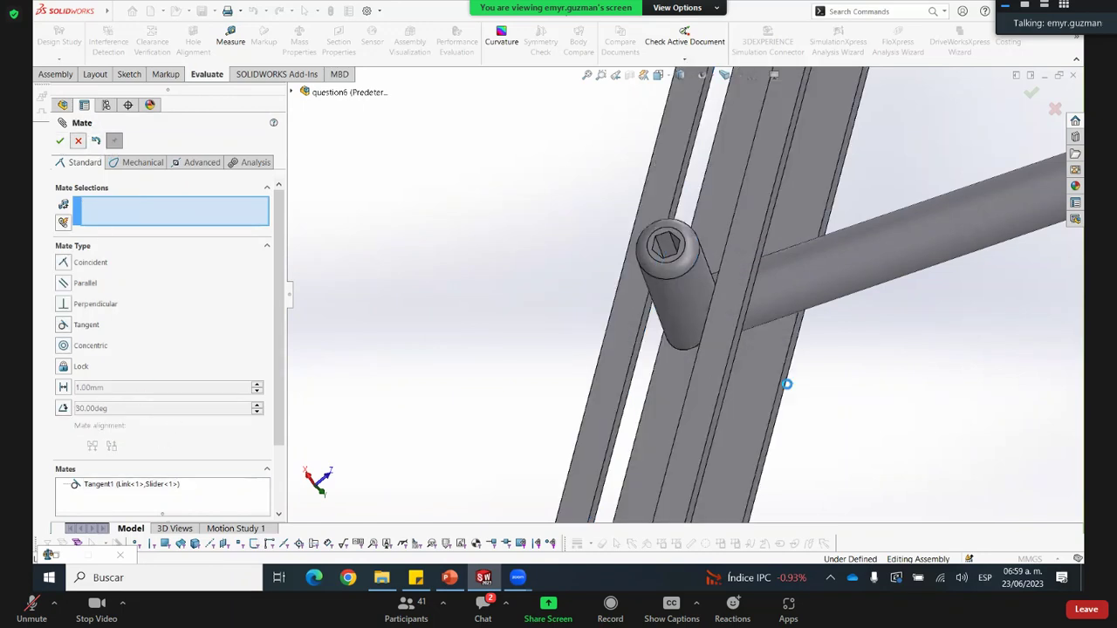
# Examine from several sides how the Slider's pin sits in the Link's slot and how the whole assembly is positioned
pyautogui.scroll(3, 727, 447)
pyautogui.scroll(5, 601, 362)
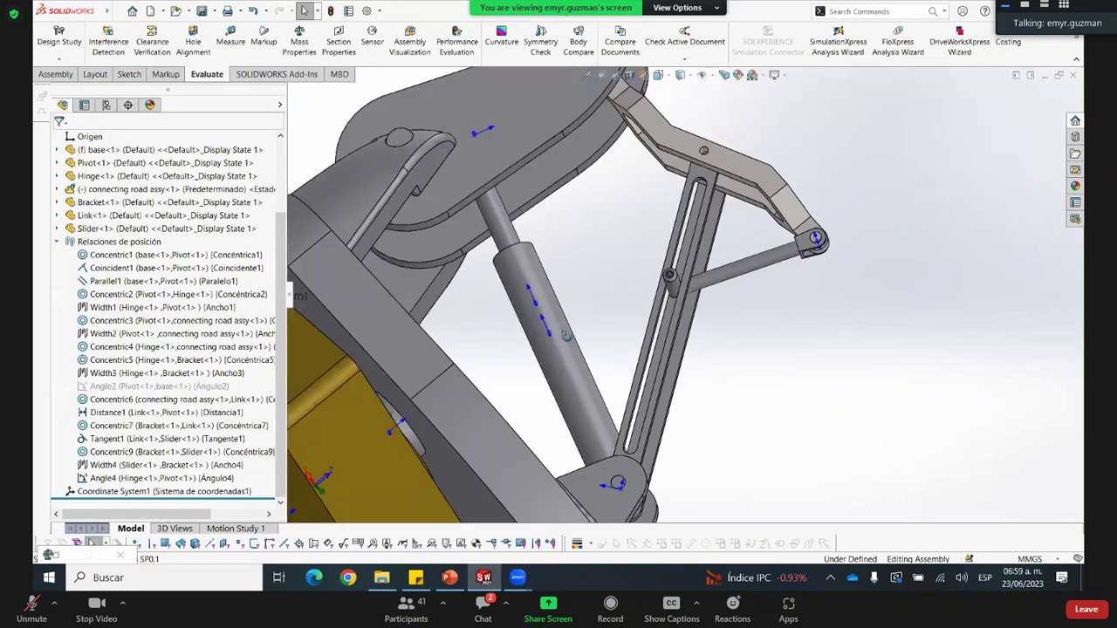
pyautogui.moveTo(736, 363); pyautogui.dragTo(719, 300, button='middle')
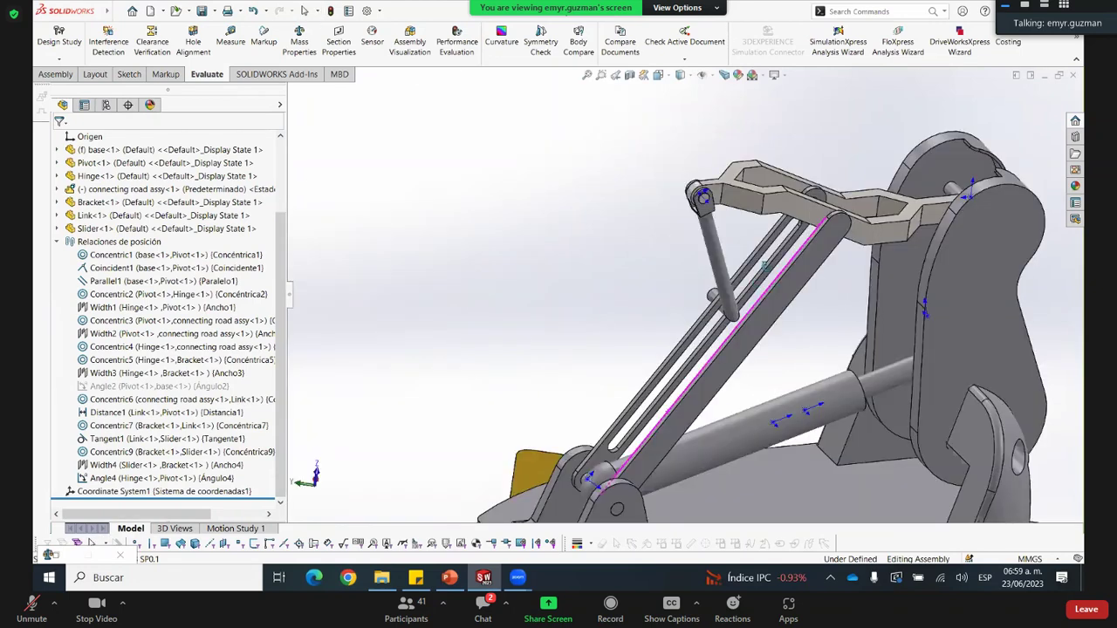
pyautogui.scroll(-3, 785, 263)
pyautogui.moveTo(875, 291); pyautogui.dragTo(748, 276, button='middle')
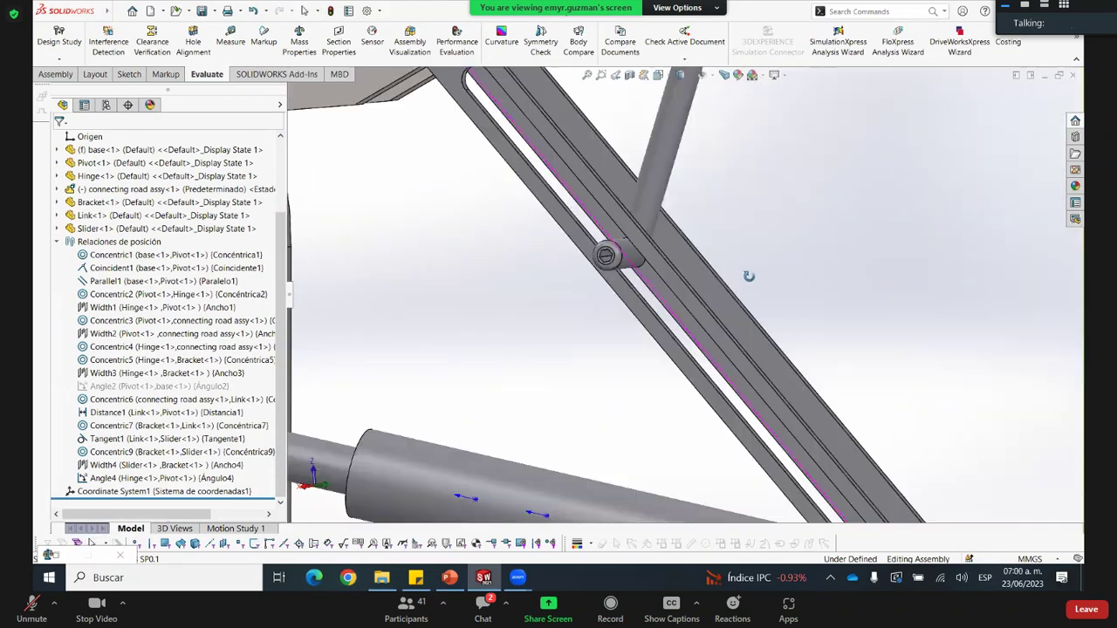
pyautogui.scroll(3, 757, 343)
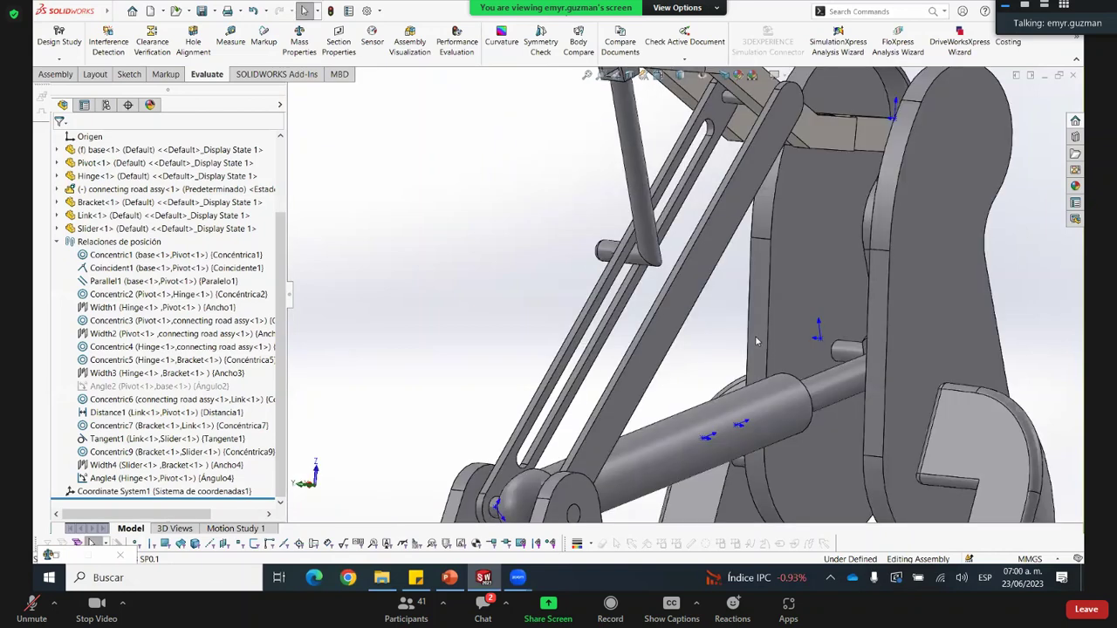
pyautogui.scroll(3, 720, 358)
pyautogui.scroll(-2, 755, 403)
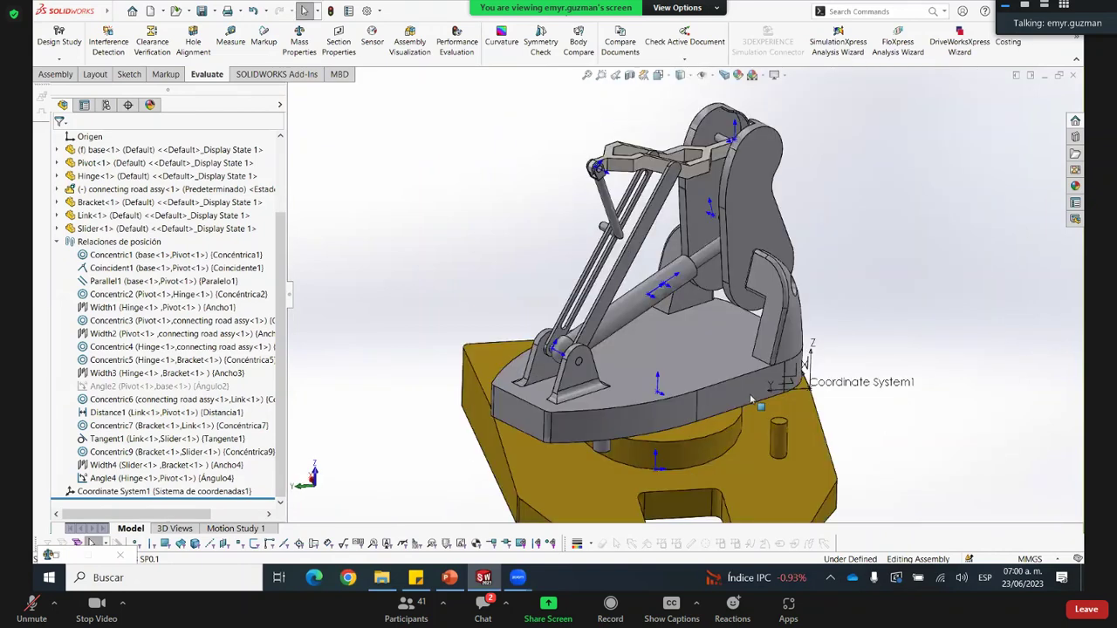
pyautogui.scroll(-3, 750, 399)
pyautogui.scroll(2, 553, 274)
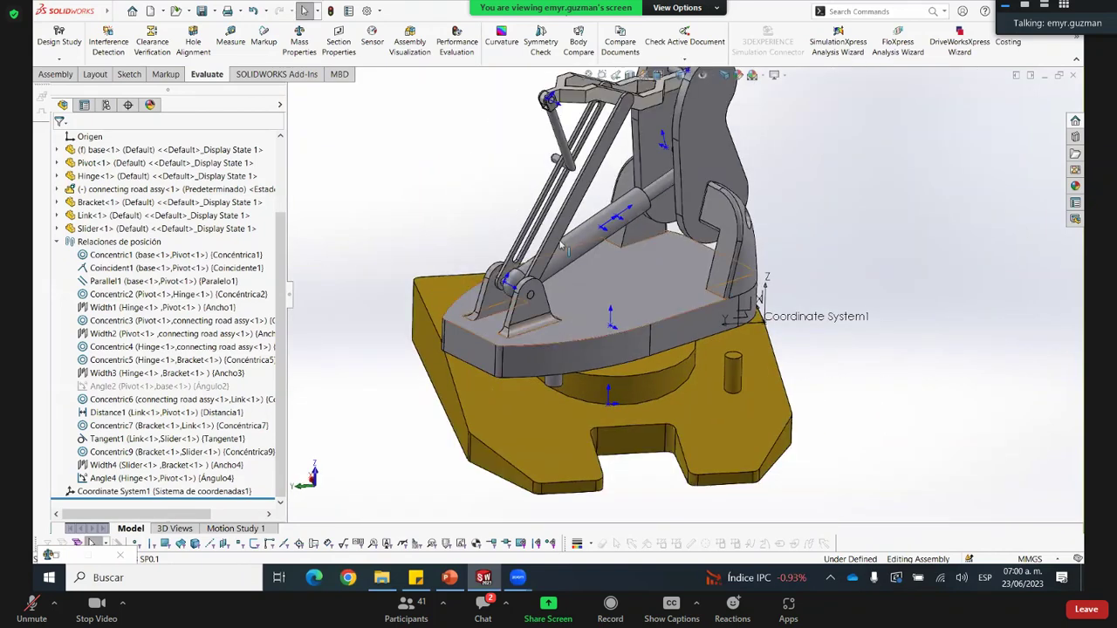
pyautogui.scroll(1, 642, 318)
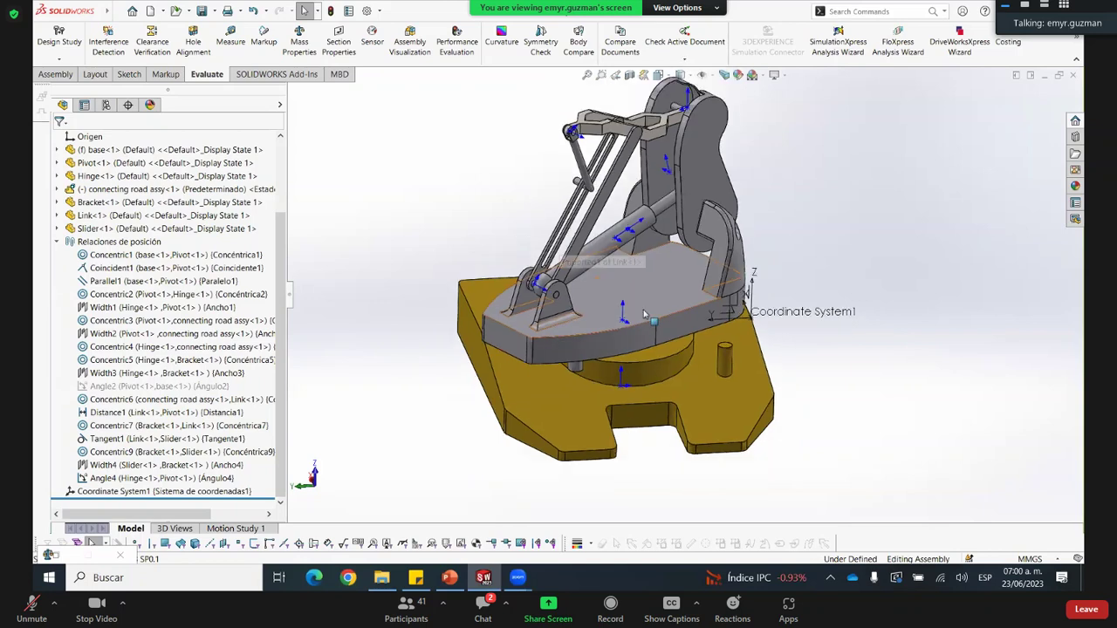
pyautogui.scroll(1, 717, 181)
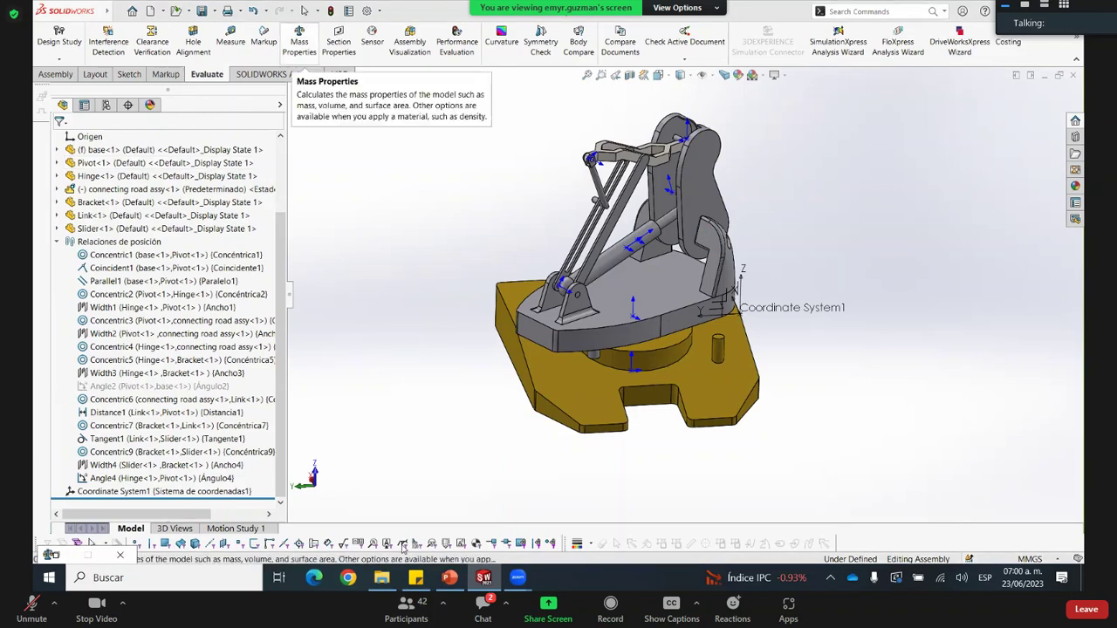
# Evaluate the mass properties of the question6 assembly relative to Coordinate System1 and read its center of mass coordinates
pyautogui.click(490, 580)
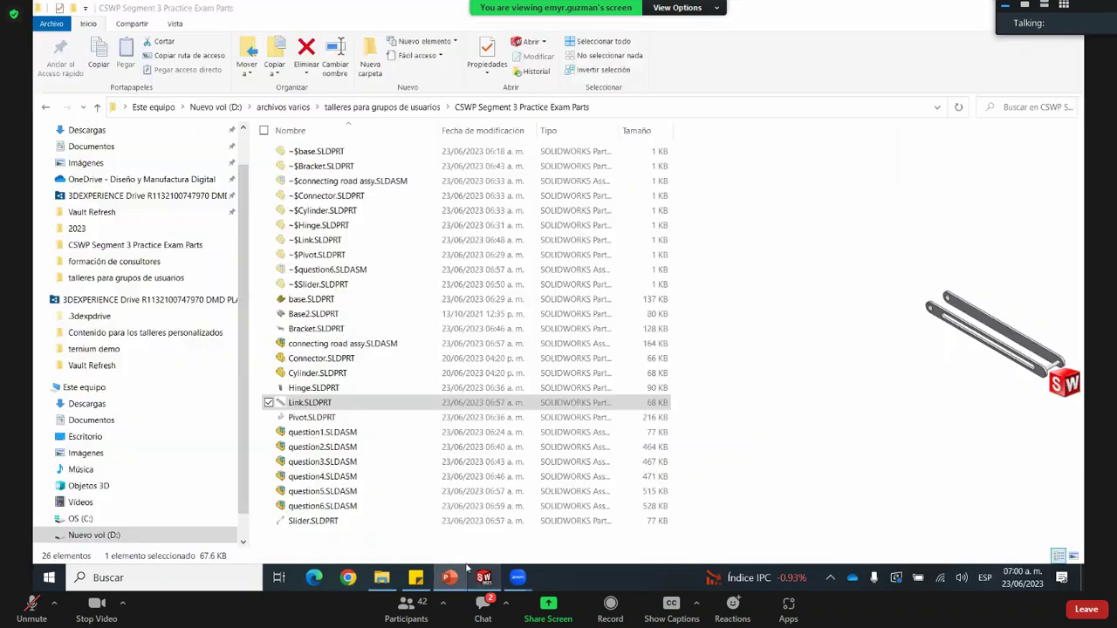
pyautogui.click(489, 579)
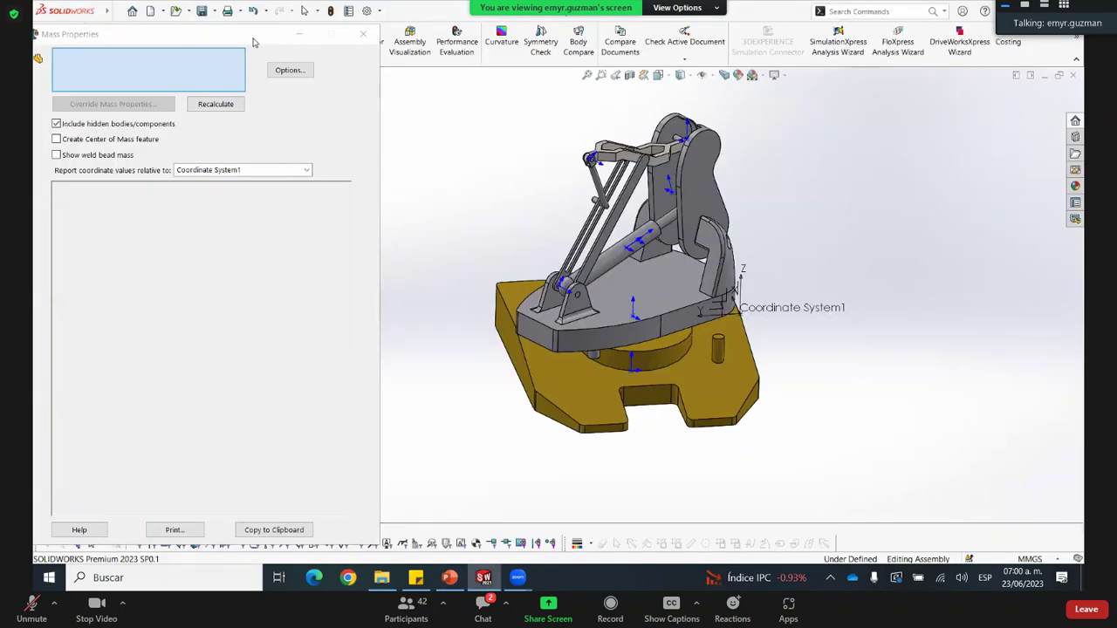
pyautogui.click(100, 139)
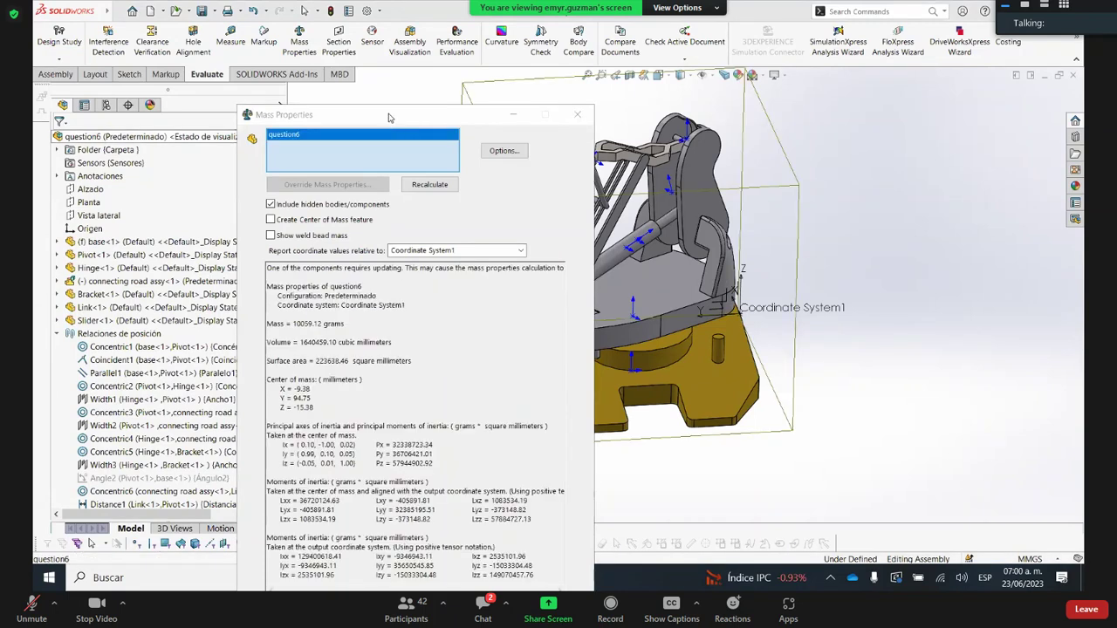
pyautogui.moveTo(390, 117); pyautogui.dragTo(183, 39)
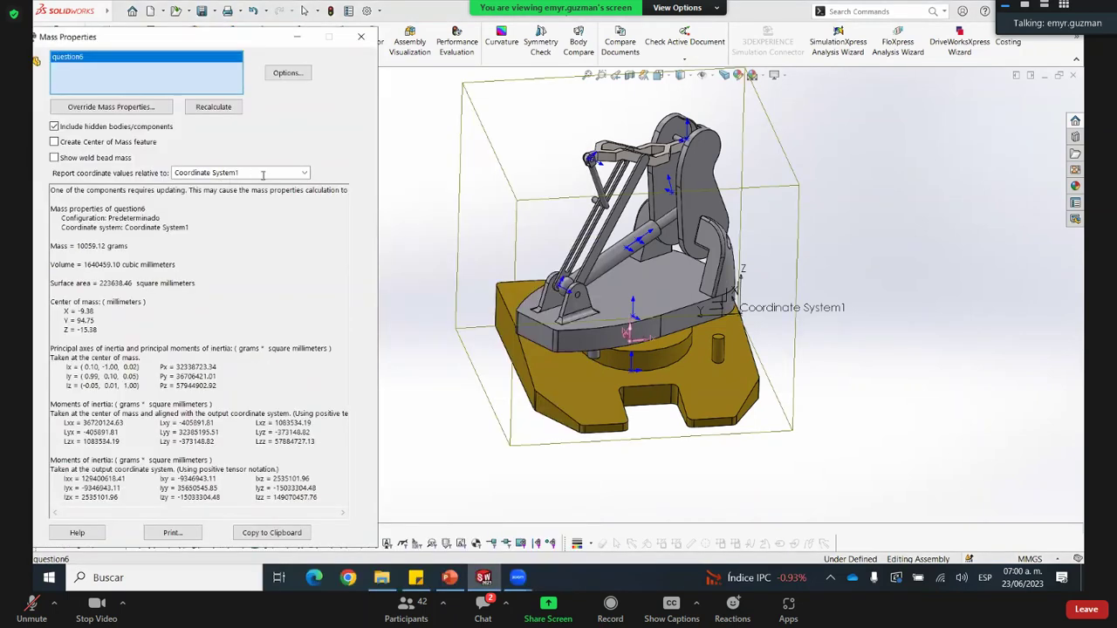
pyautogui.click(262, 175)
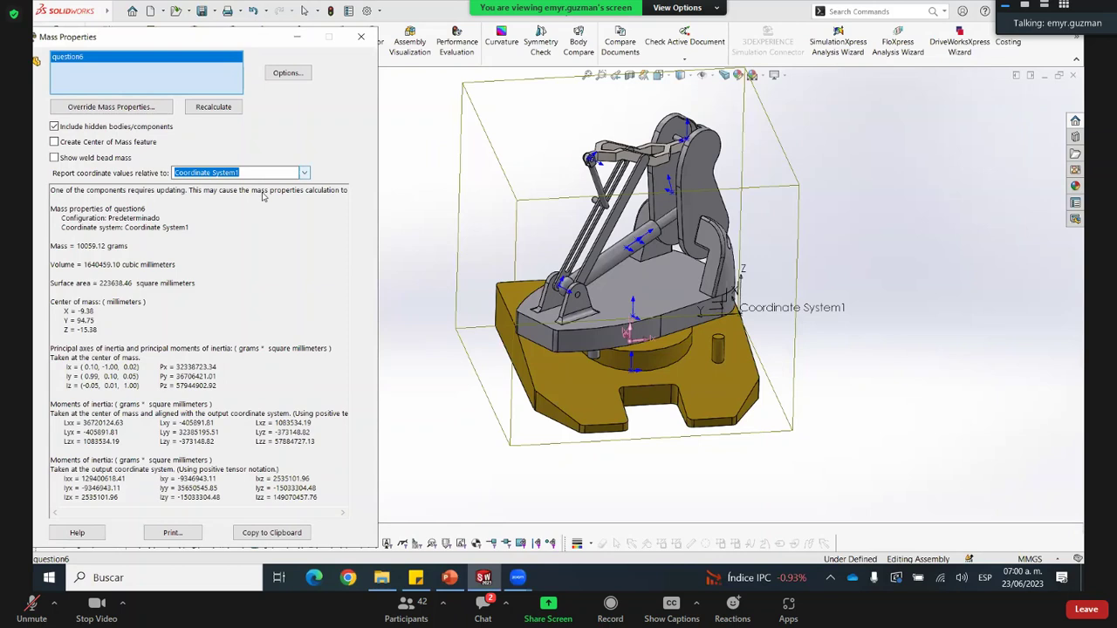
pyautogui.scroll(-2, 648, 391)
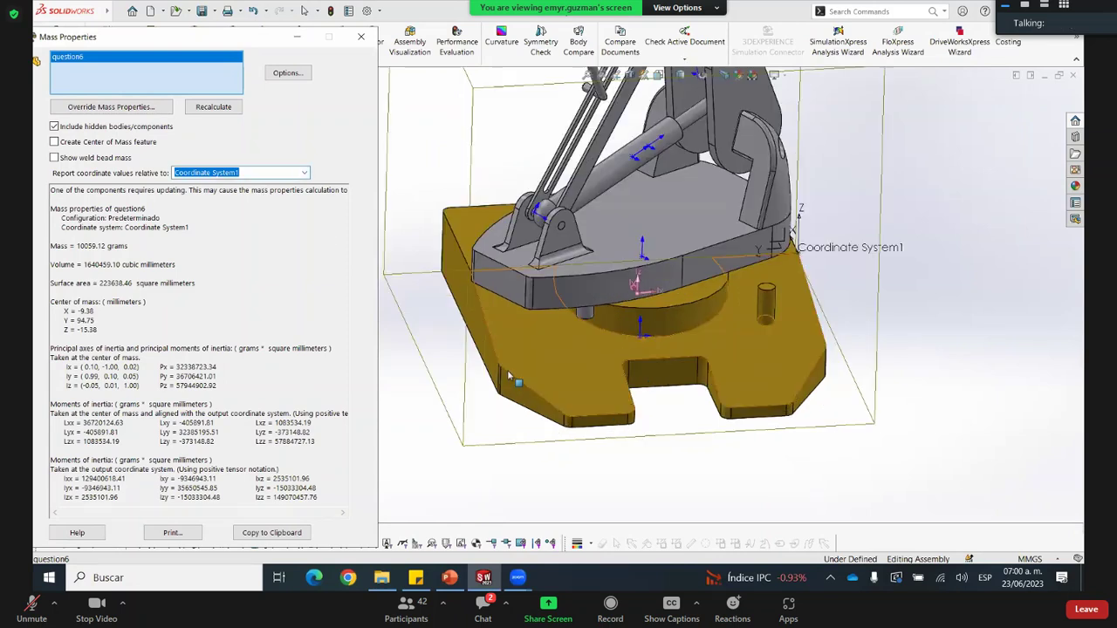
pyautogui.scroll(2, 75, 319)
pyautogui.click(78, 311)
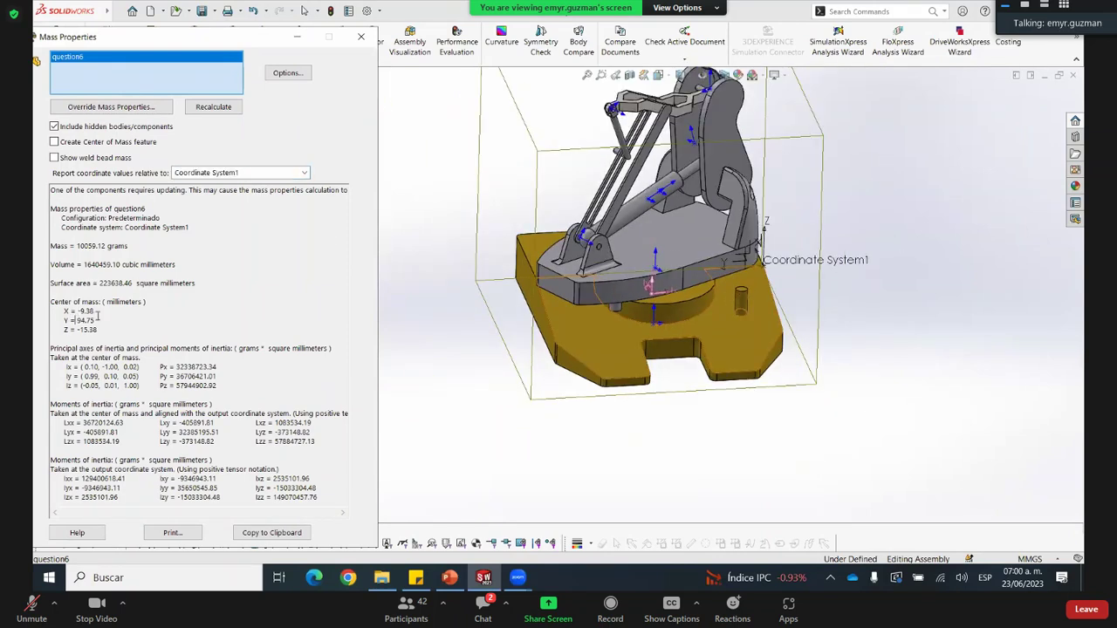
pyautogui.moveTo(75, 312); pyautogui.dragTo(98, 328)
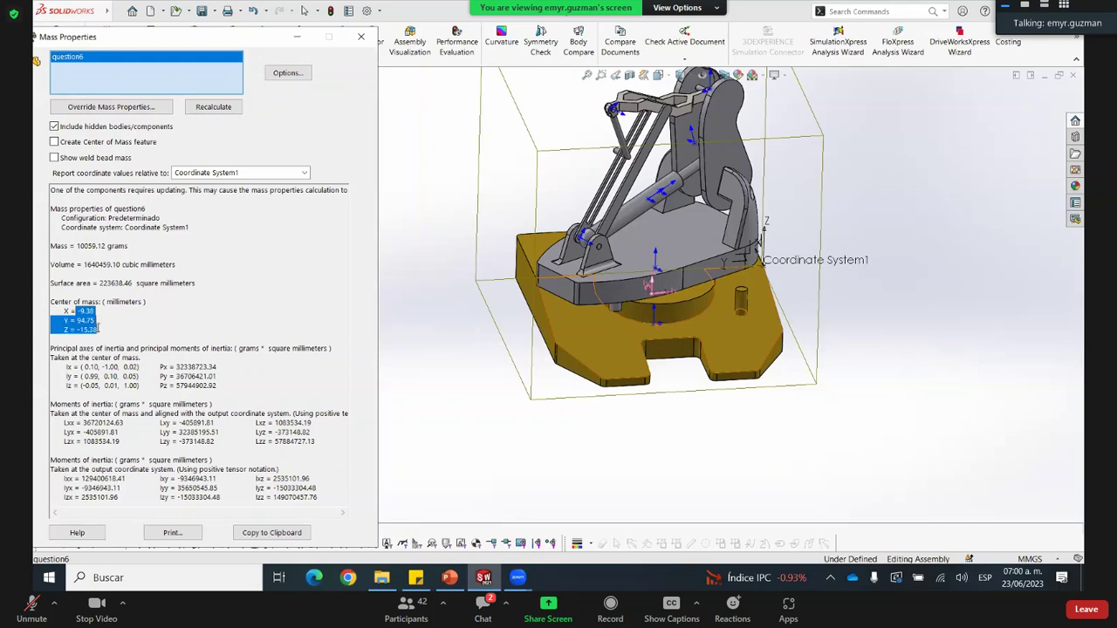
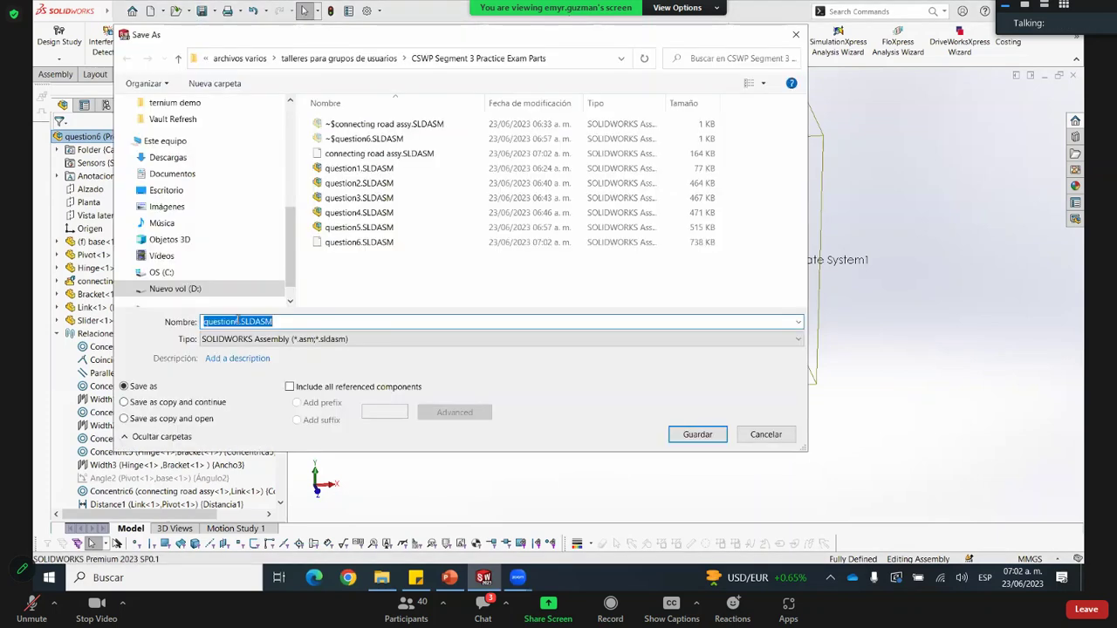
# Save the assembly under the new name question7.SLDASM in the CSWP Segment 3 Practice Exam Parts folder
pyautogui.click(237, 321)
pyautogui.press('BackSpace')
pyautogui.write('7')
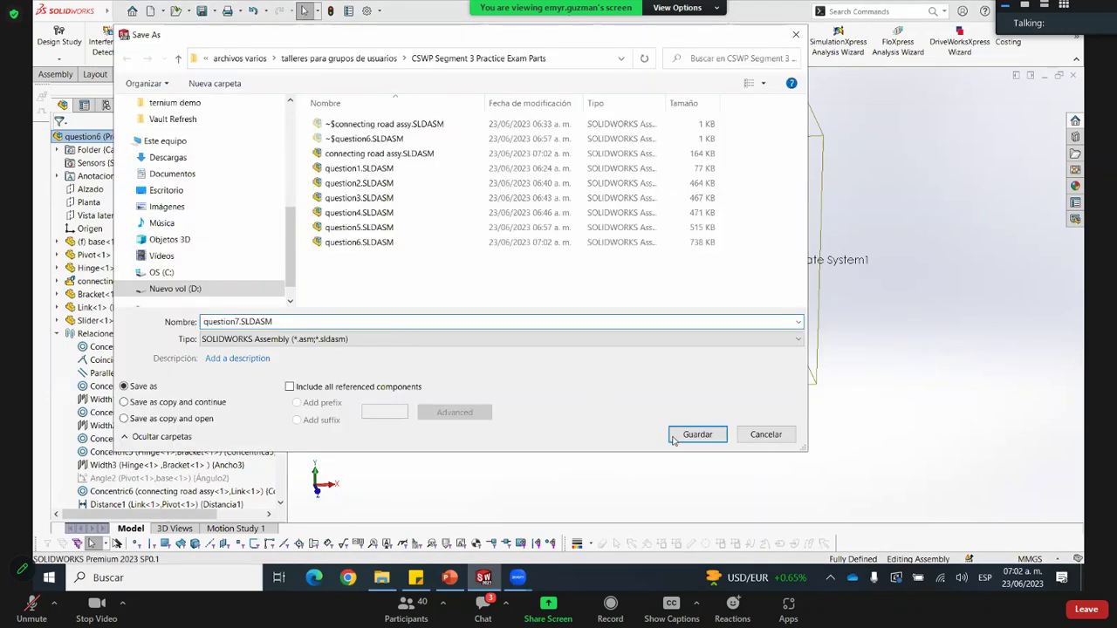
pyautogui.click(694, 436)
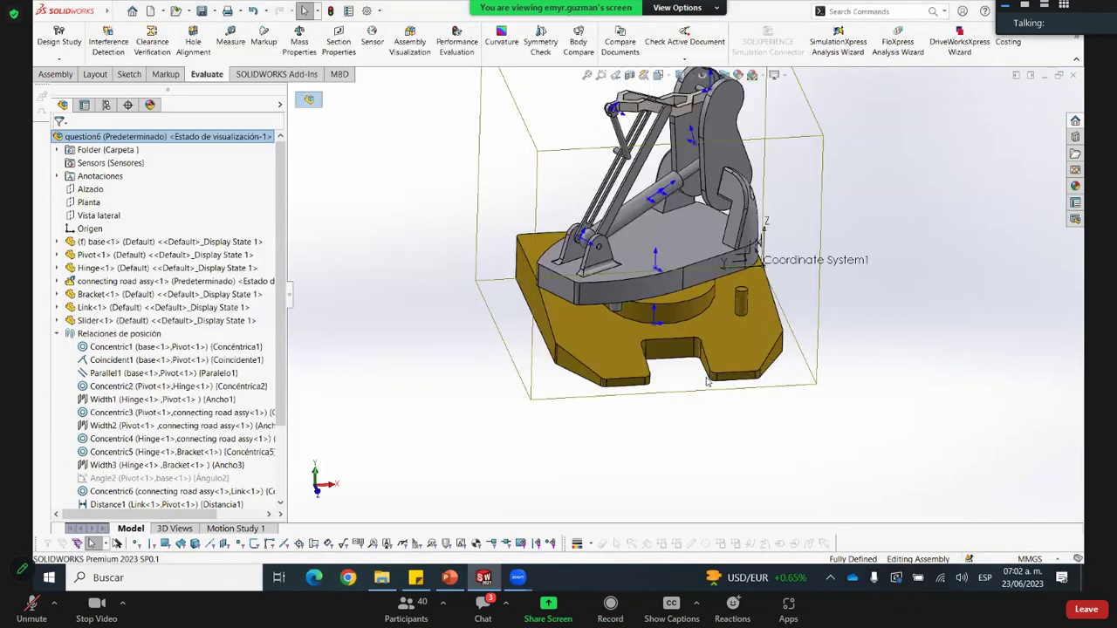
pyautogui.moveTo(645, 390); pyautogui.dragTo(671, 279, button='middle')
pyautogui.scroll(-3, 685, 236)
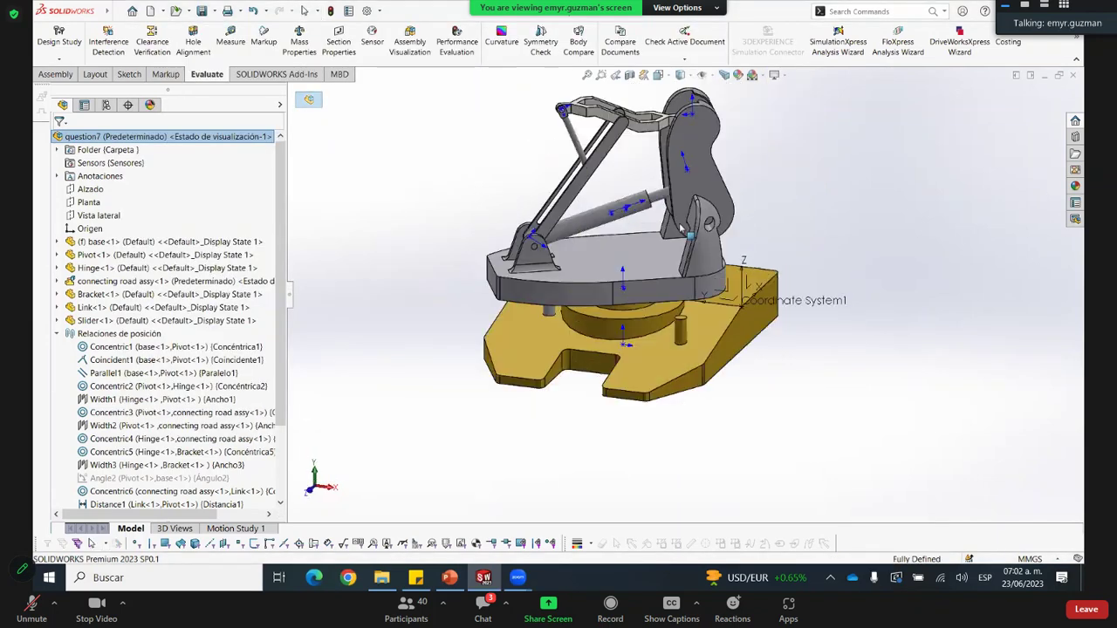
pyautogui.scroll(-1, 663, 203)
pyautogui.scroll(2, 667, 262)
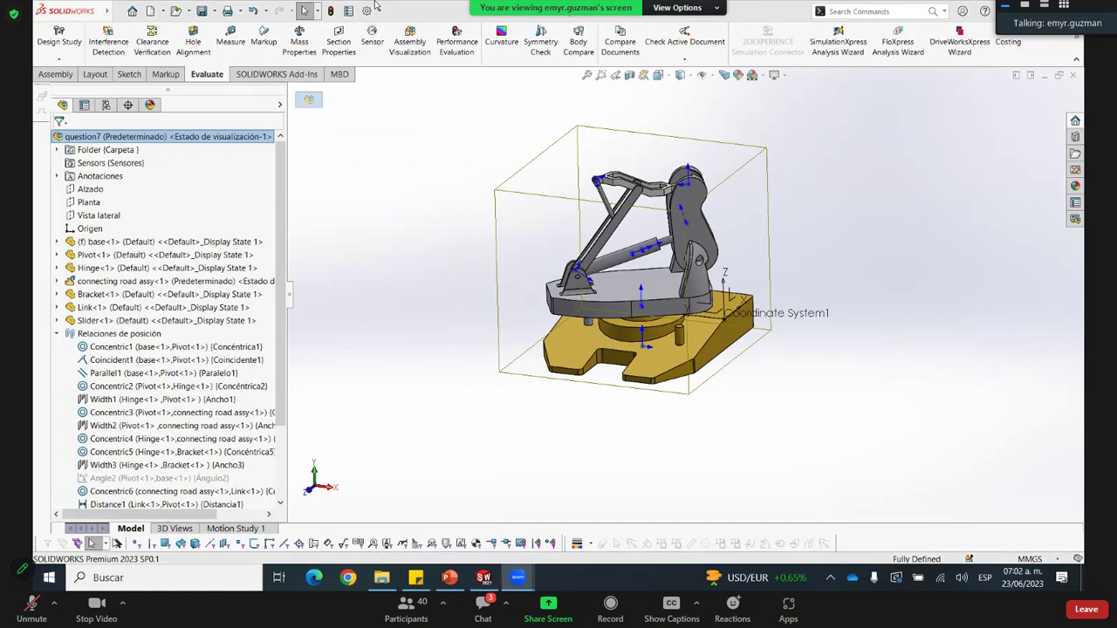
# Use Replace Components to replace the base part with Base2.SLDPRT, matching the configuration name and re-attaching the mates
pyautogui.click(852, 11)
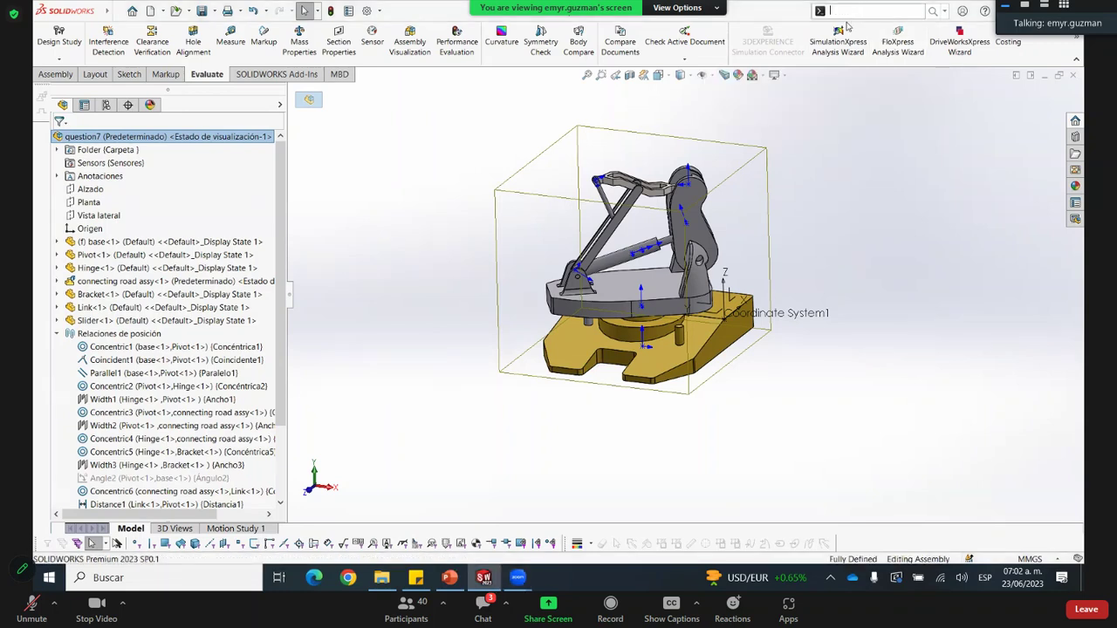
pyautogui.click(944, 12)
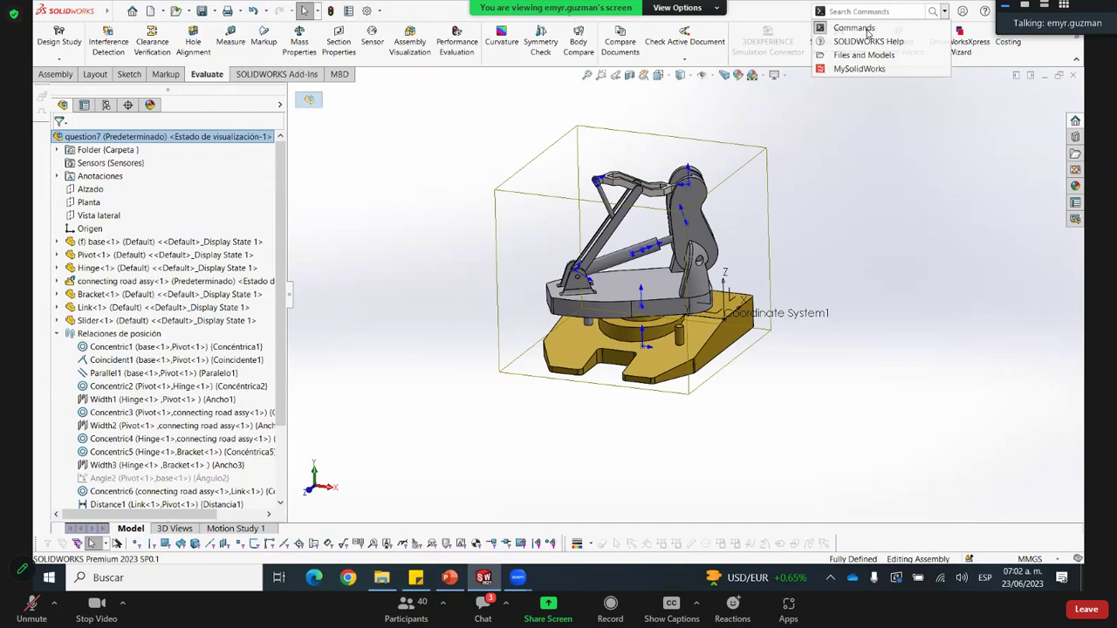
pyautogui.click(864, 29)
pyautogui.click(855, 10)
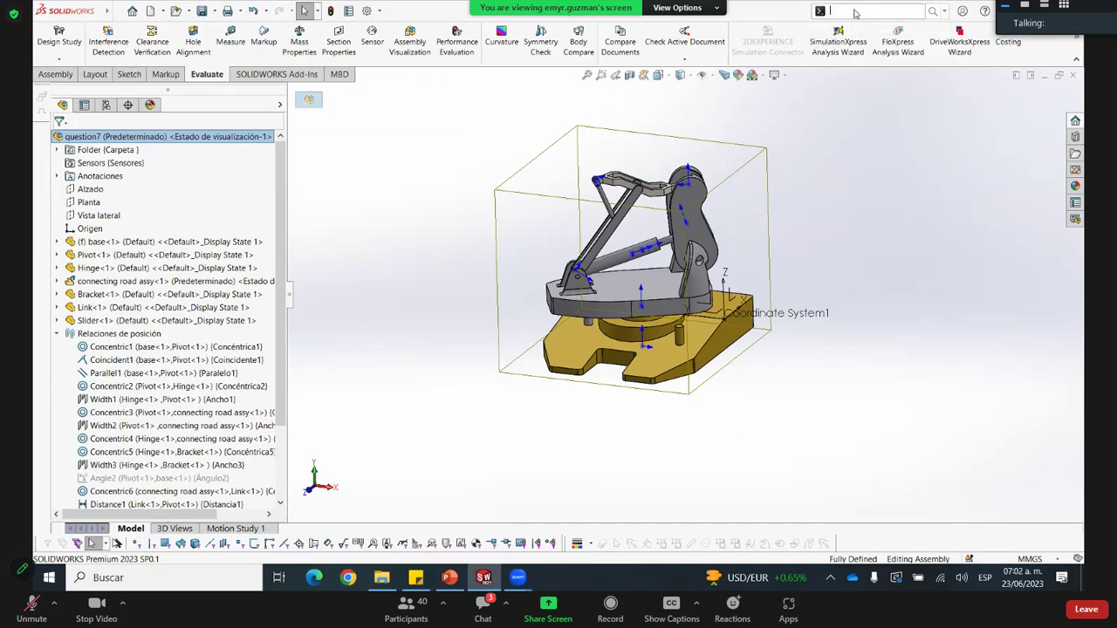
pyautogui.write('replace')
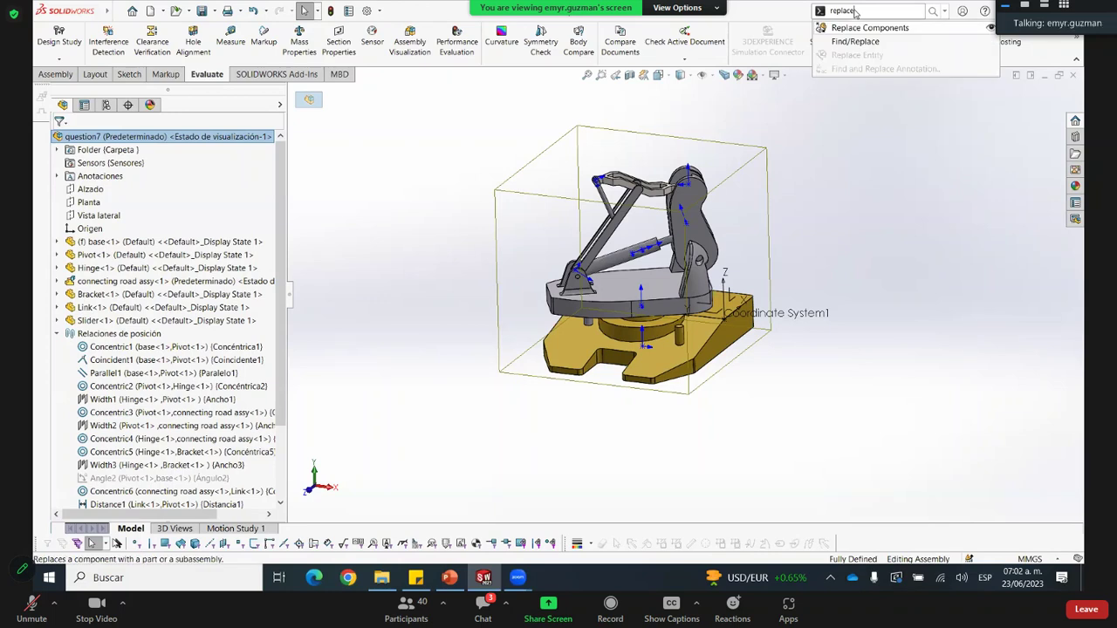
pyautogui.click(930, 32)
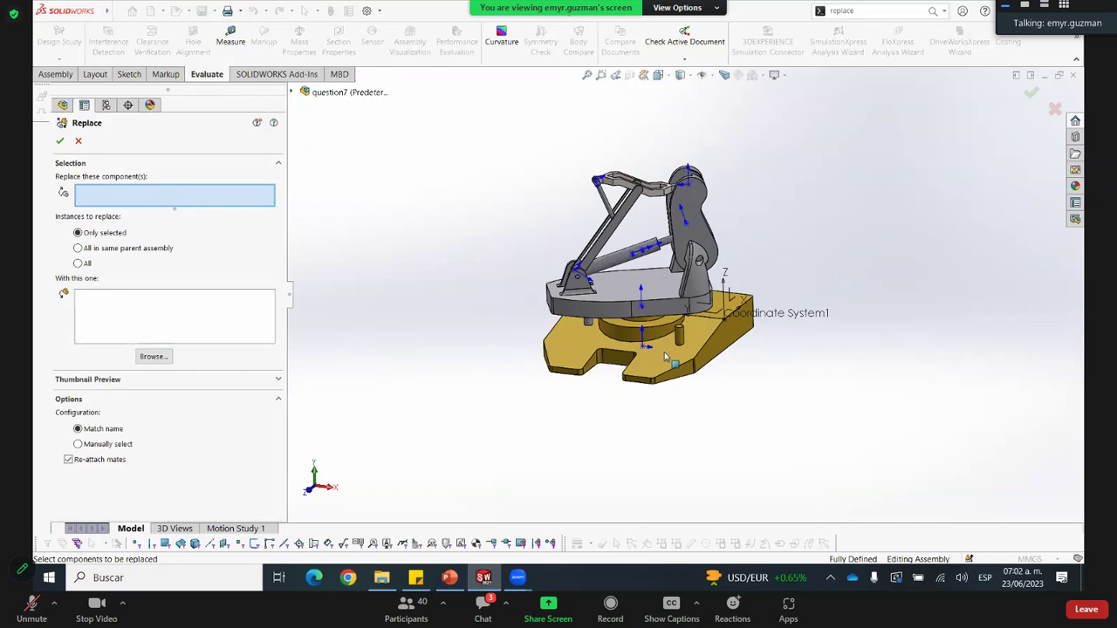
pyautogui.click(663, 352)
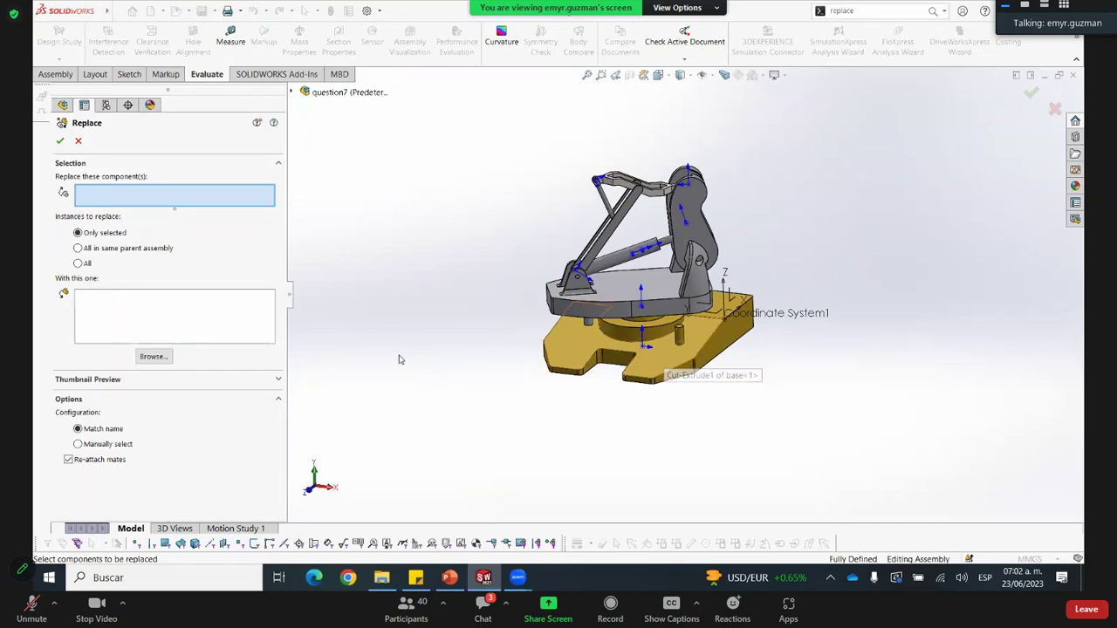
pyautogui.click(152, 358)
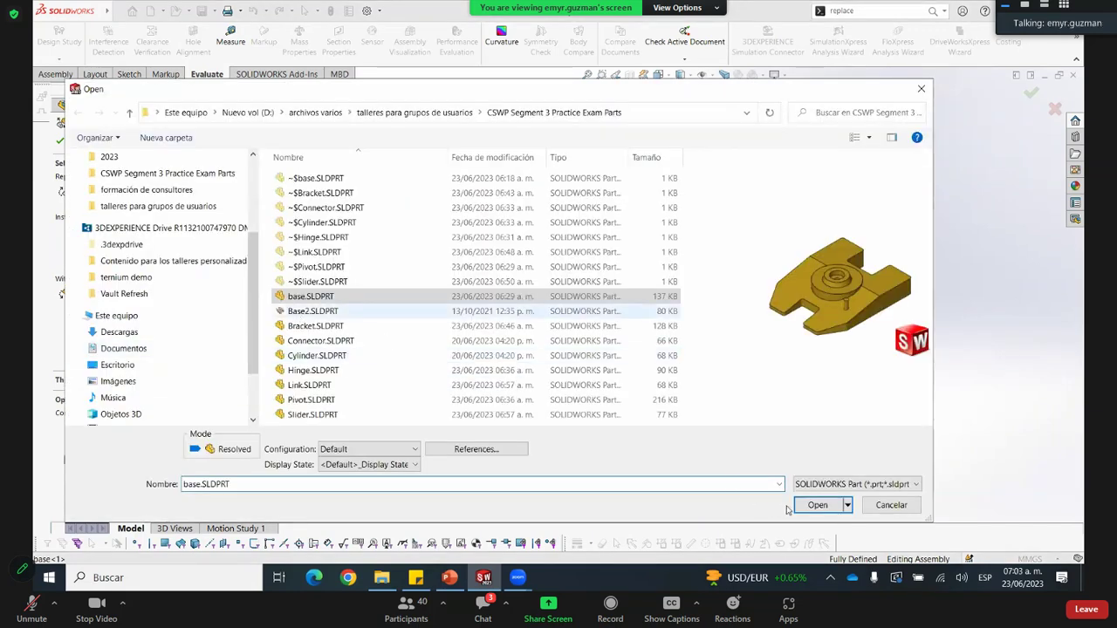
pyautogui.press('Down')
pyautogui.click(814, 506)
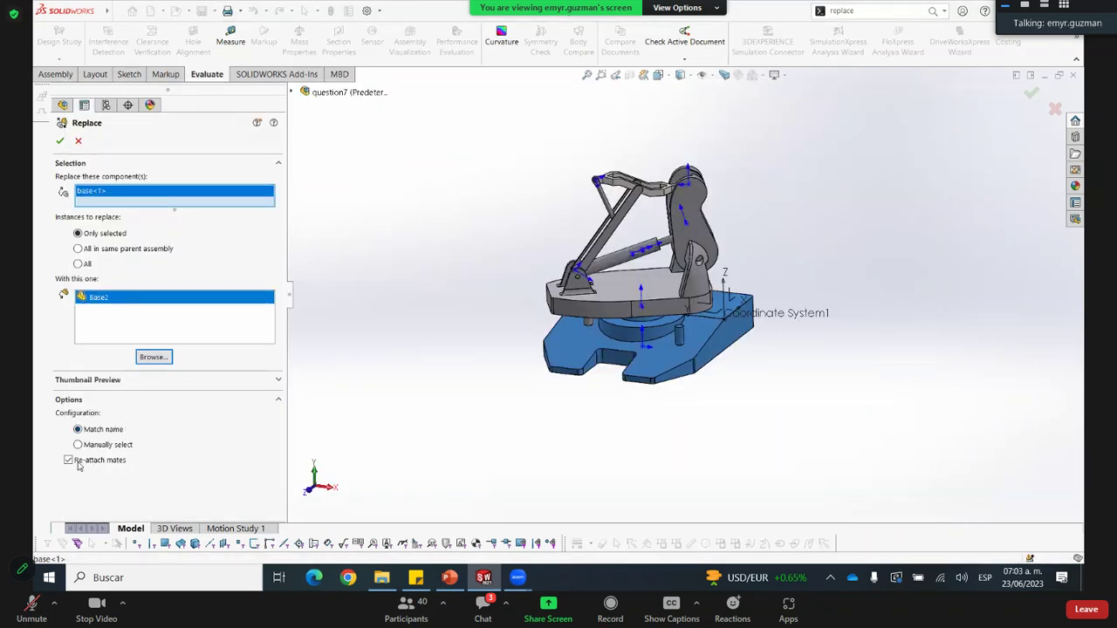
pyautogui.press('ctrl')
pyautogui.press('Return')
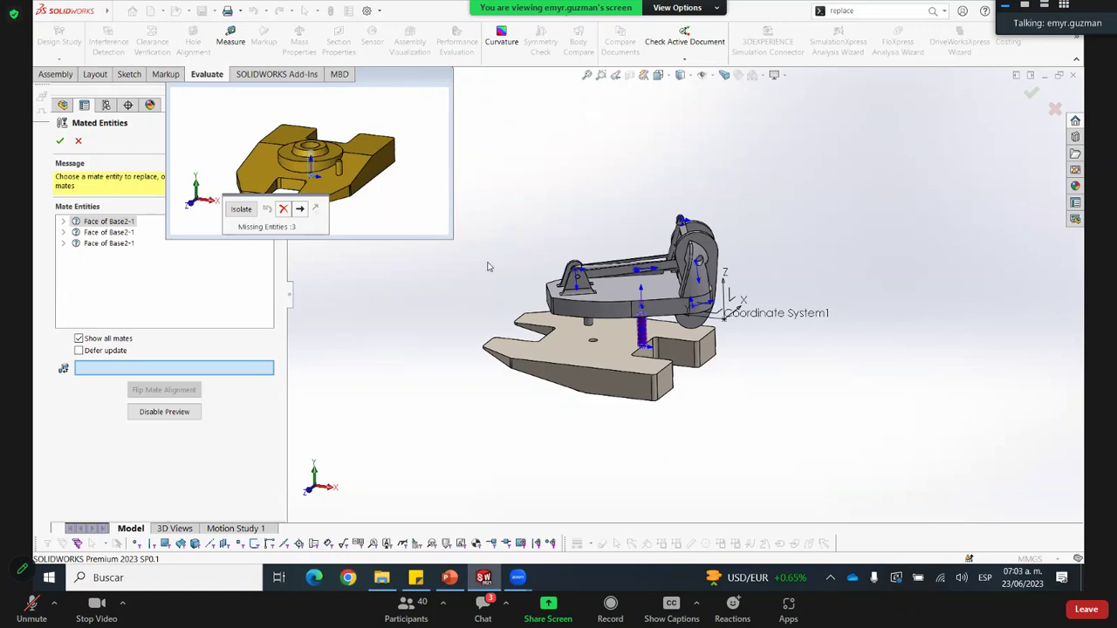
# Examine the preview of the original base to identify the face used by the first missing mate entity
pyautogui.click(336, 208)
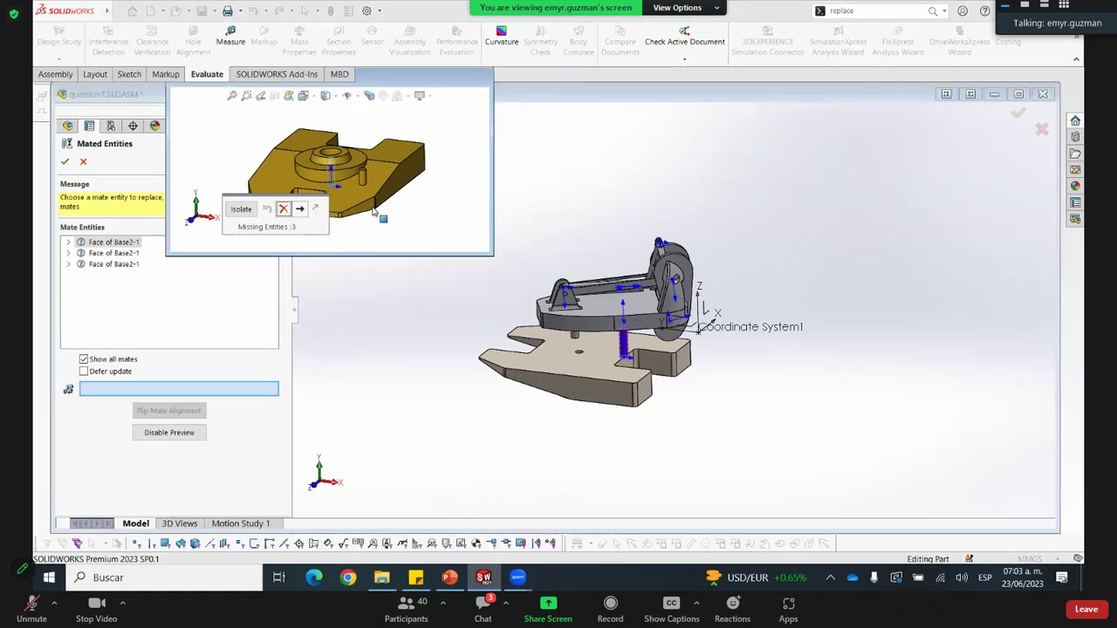
pyautogui.scroll(-4, 375, 211)
pyautogui.moveTo(322, 189); pyautogui.dragTo(398, 163, button='middle')
pyautogui.scroll(-2, 369, 148)
pyautogui.scroll(1, 334, 162)
pyautogui.scroll(-1, 345, 150)
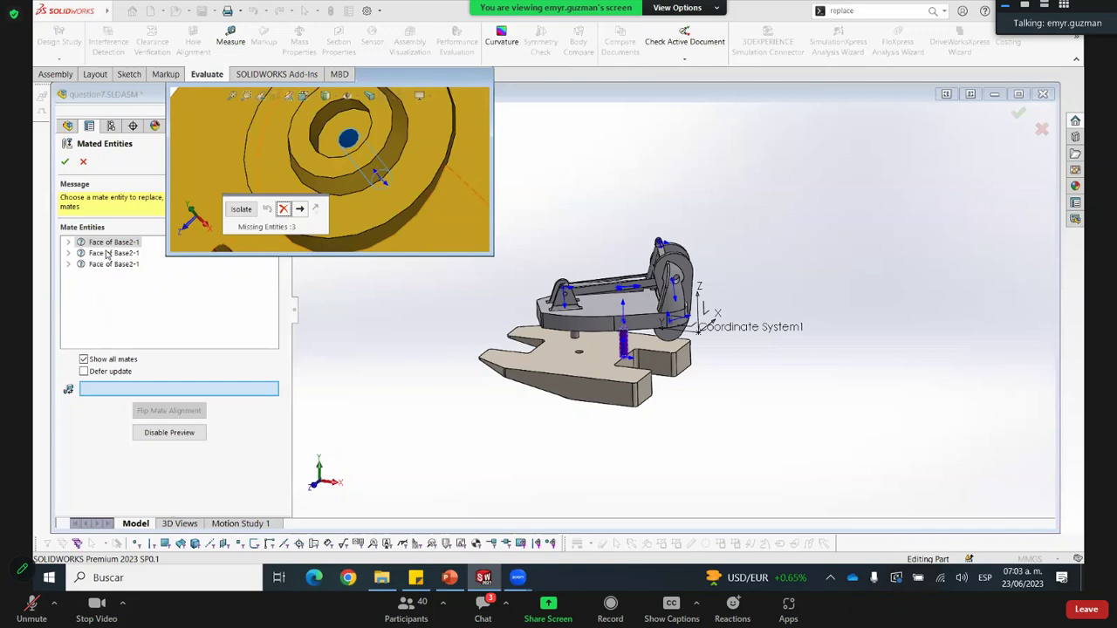
pyautogui.scroll(-3, 347, 144)
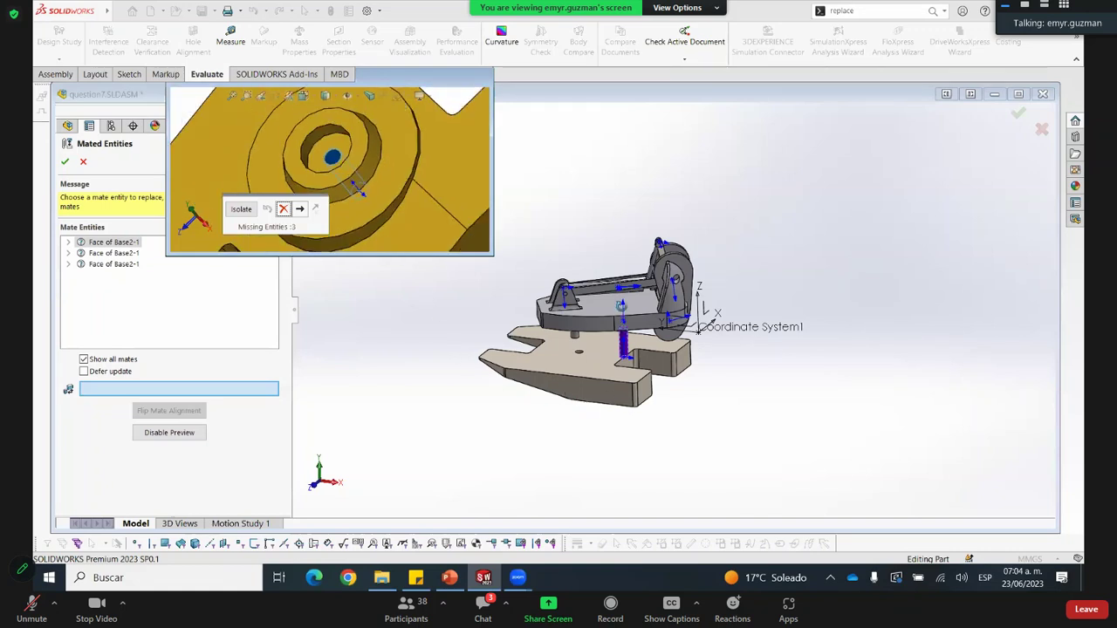
# Re-attach the first missing mate entity to the cylindrical face of Base2's small central hole and flip its mate alignment
pyautogui.scroll(-3, 641, 408)
pyautogui.moveTo(620, 479); pyautogui.dragTo(596, 386, button='middle')
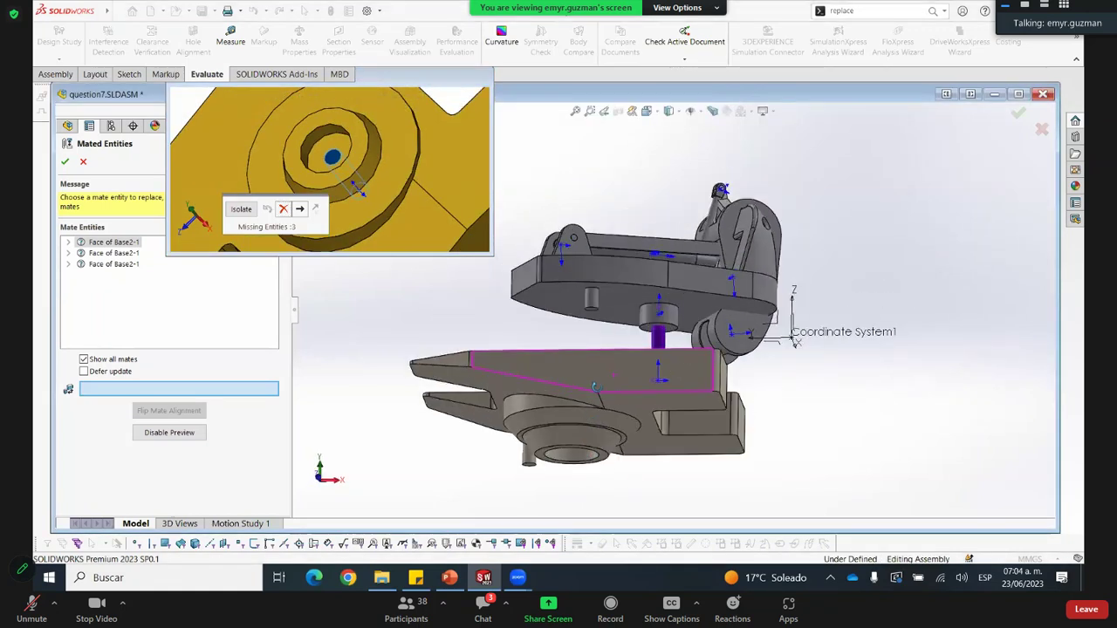
pyautogui.moveTo(598, 301); pyautogui.dragTo(634, 289, button='middle')
pyautogui.scroll(-3, 611, 471)
pyautogui.moveTo(611, 471); pyautogui.dragTo(621, 271, button='middle')
pyautogui.scroll(-3, 621, 271)
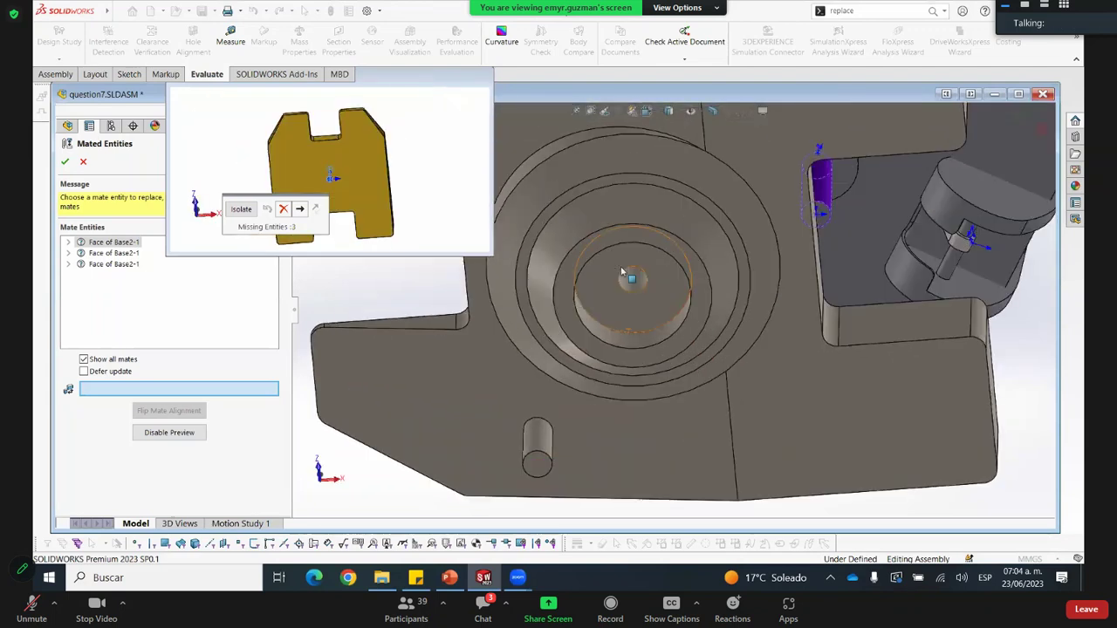
pyautogui.scroll(-3, 621, 273)
pyautogui.click(623, 273)
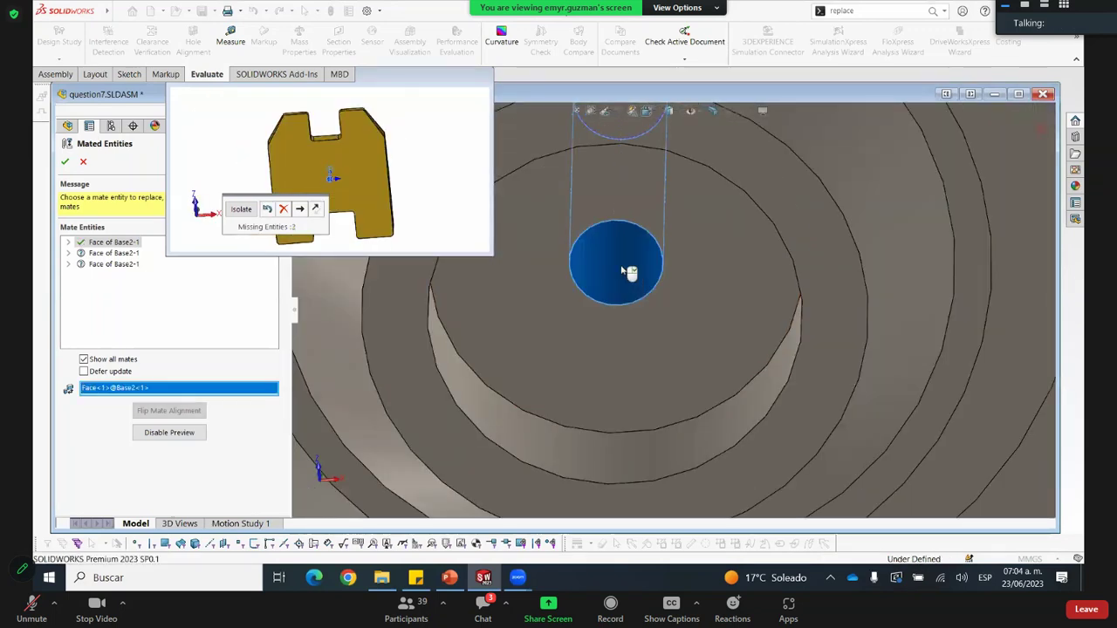
pyautogui.scroll(5, 642, 295)
pyautogui.moveTo(672, 265); pyautogui.dragTo(691, 217, button='middle')
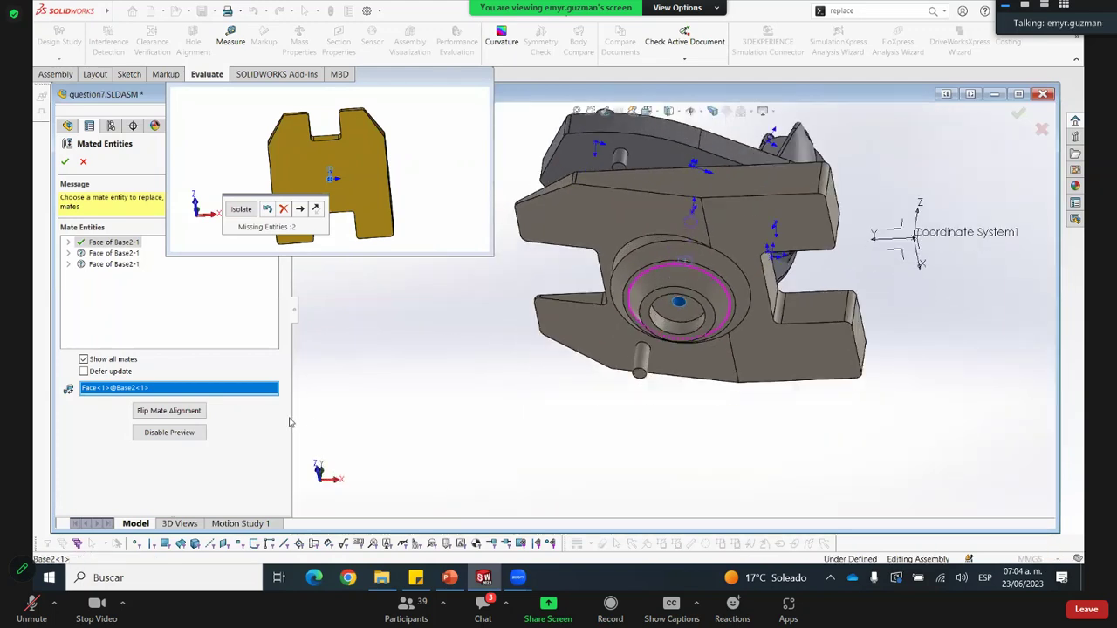
pyautogui.click(180, 416)
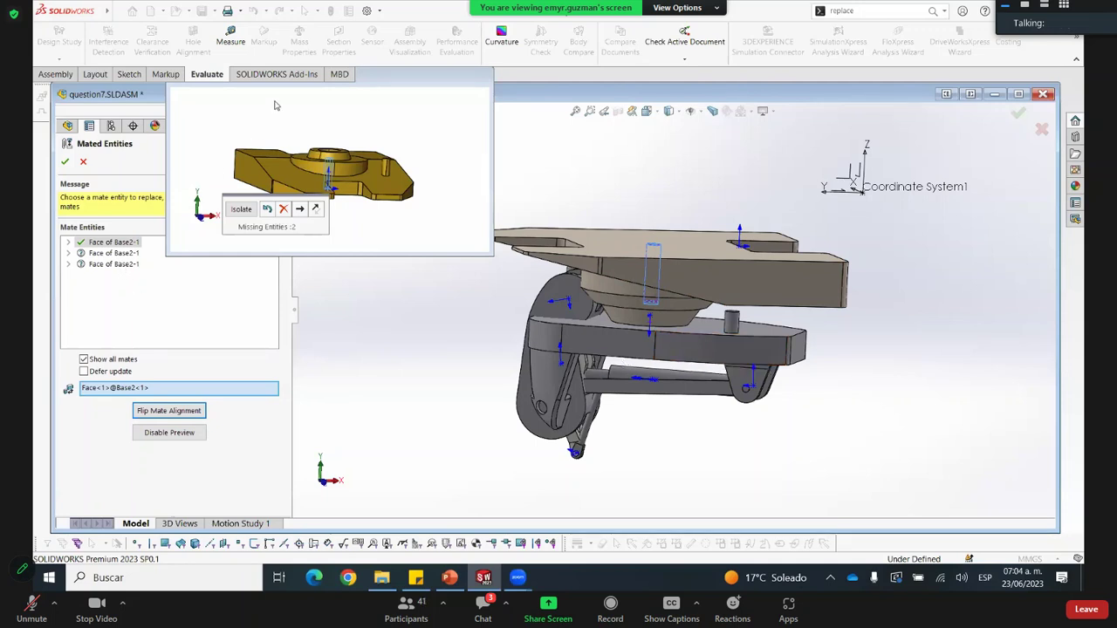
# Re-attach the second missing mate entity to the flat circular floor of Base2's central recess
pyautogui.moveTo(387, 80); pyautogui.dragTo(520, 81)
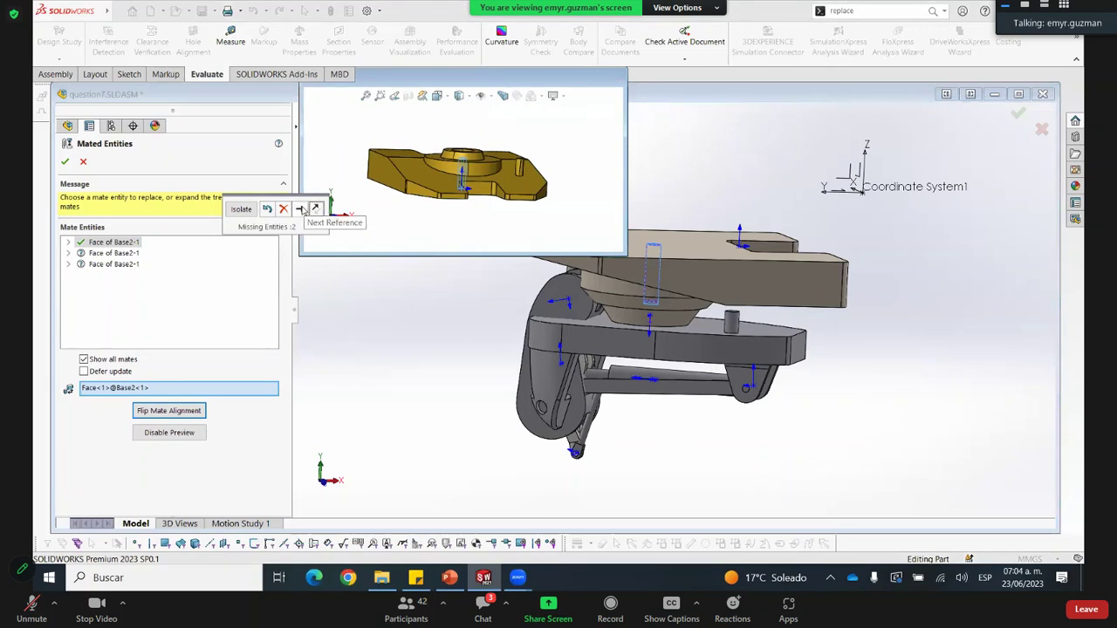
pyautogui.click(301, 210)
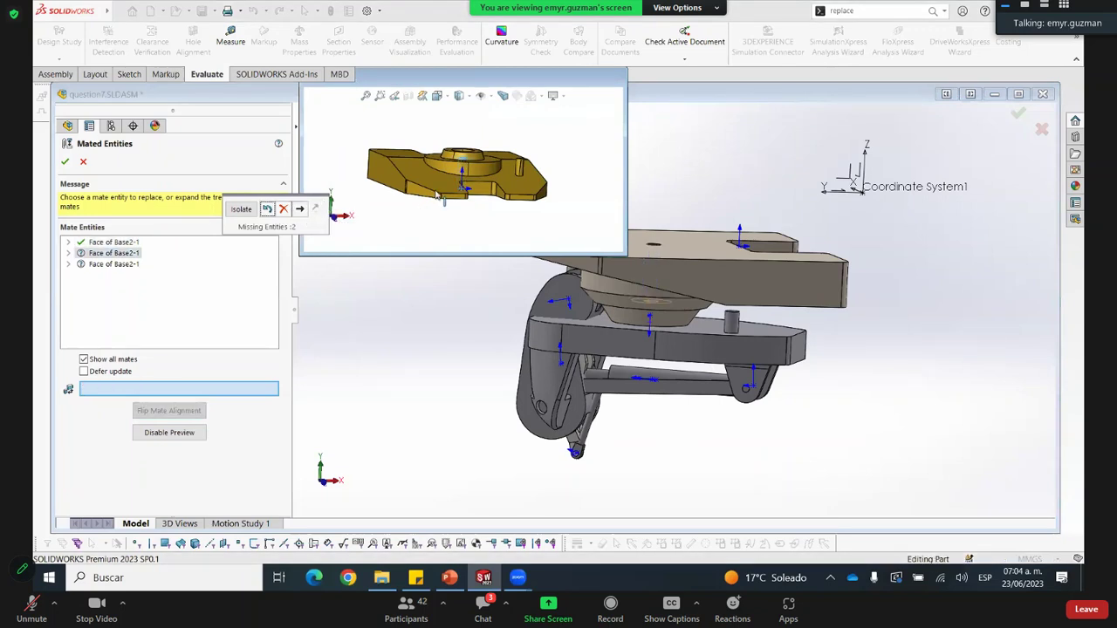
pyautogui.scroll(-3, 449, 150)
pyautogui.moveTo(449, 149); pyautogui.dragTo(440, 183, button='middle')
pyautogui.scroll(-1, 435, 128)
pyautogui.scroll(-1, 436, 128)
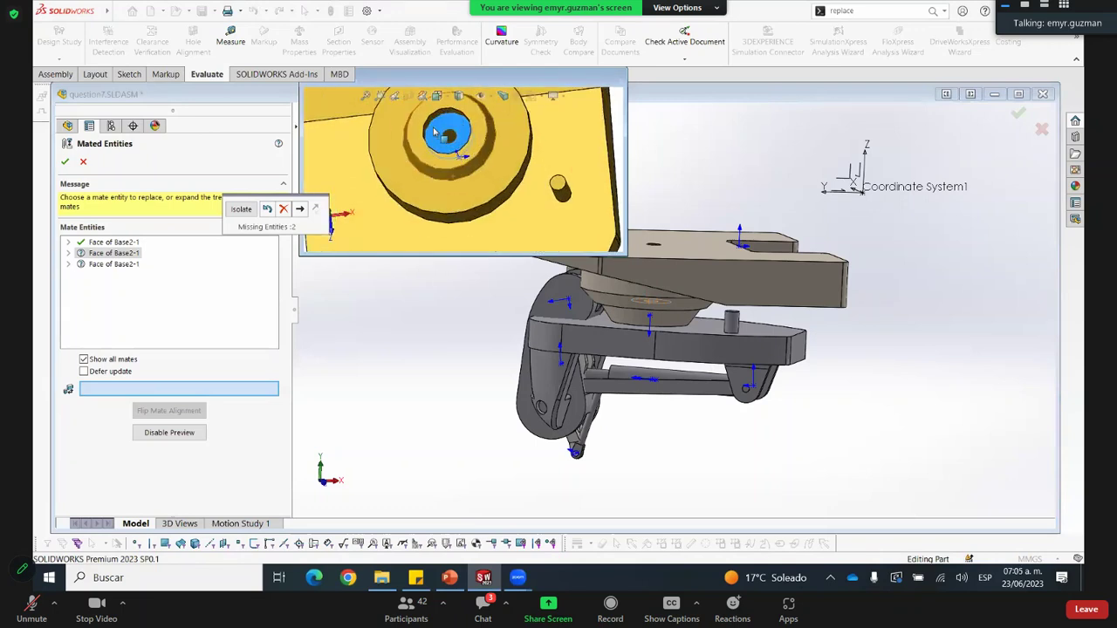
pyautogui.moveTo(636, 395); pyautogui.dragTo(626, 278, button='middle')
pyautogui.scroll(-5, 627, 278)
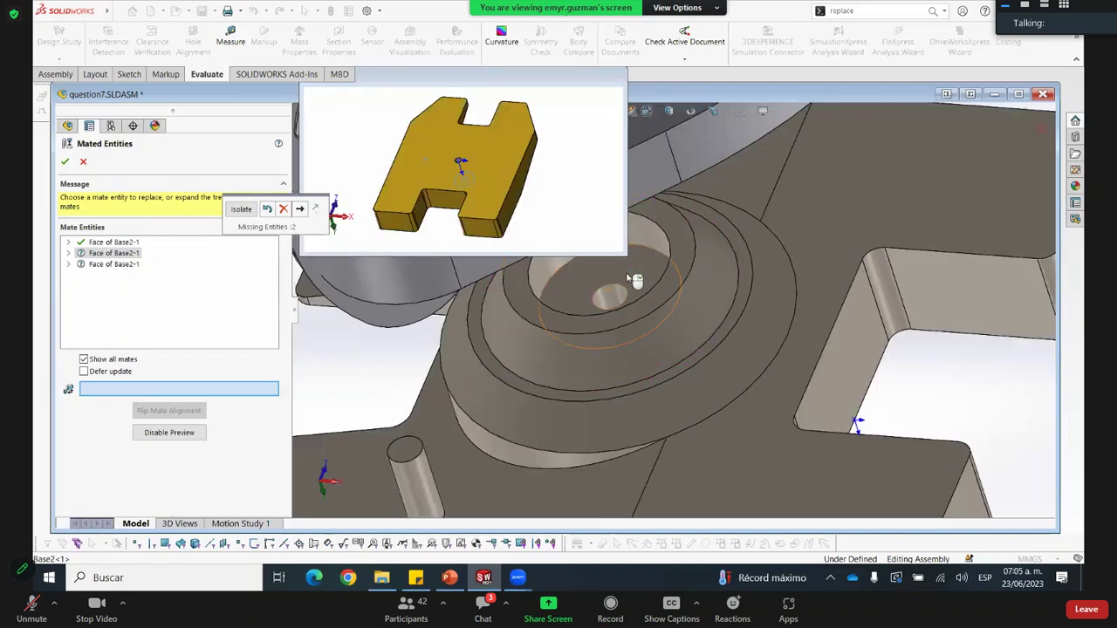
pyautogui.click(634, 281)
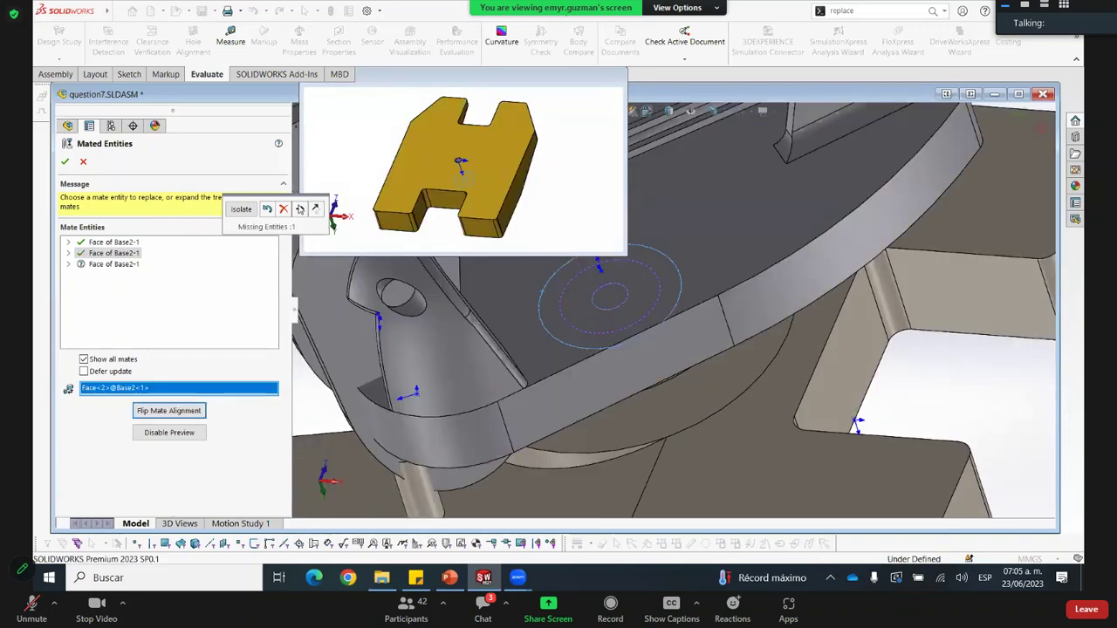
# Re-attach the third missing mate entity to the tapered side face of Base2's prong that matches the original base
pyautogui.click(299, 210)
pyautogui.scroll(7, 598, 356)
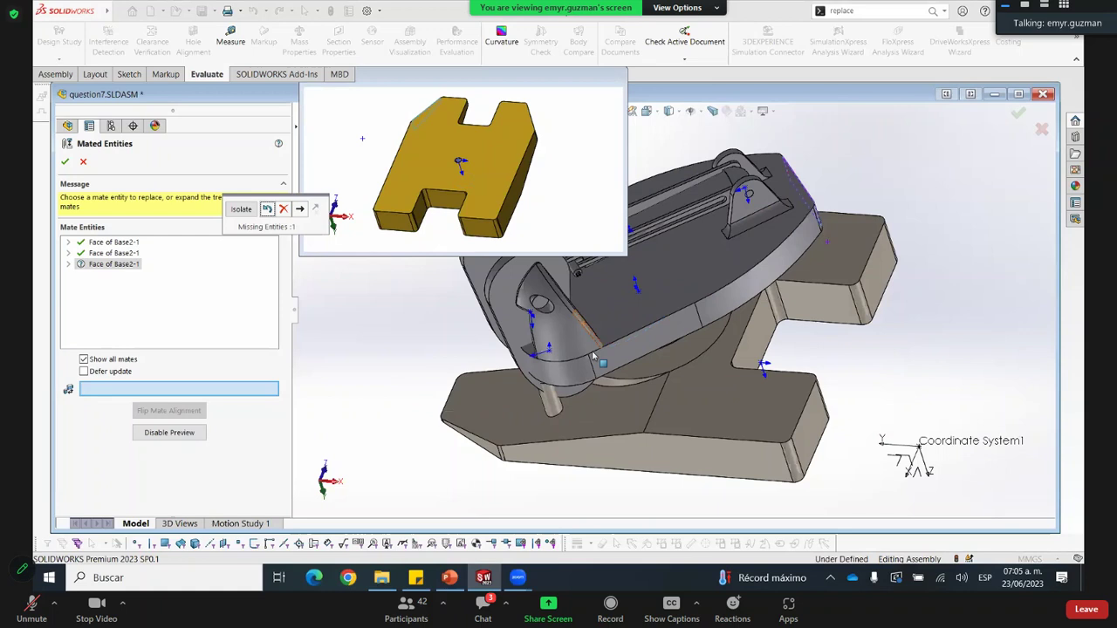
pyautogui.moveTo(491, 302); pyautogui.dragTo(455, 262, button='middle')
pyautogui.moveTo(405, 177); pyautogui.dragTo(435, 184, button='middle')
pyautogui.moveTo(609, 329); pyautogui.dragTo(675, 369, button='middle')
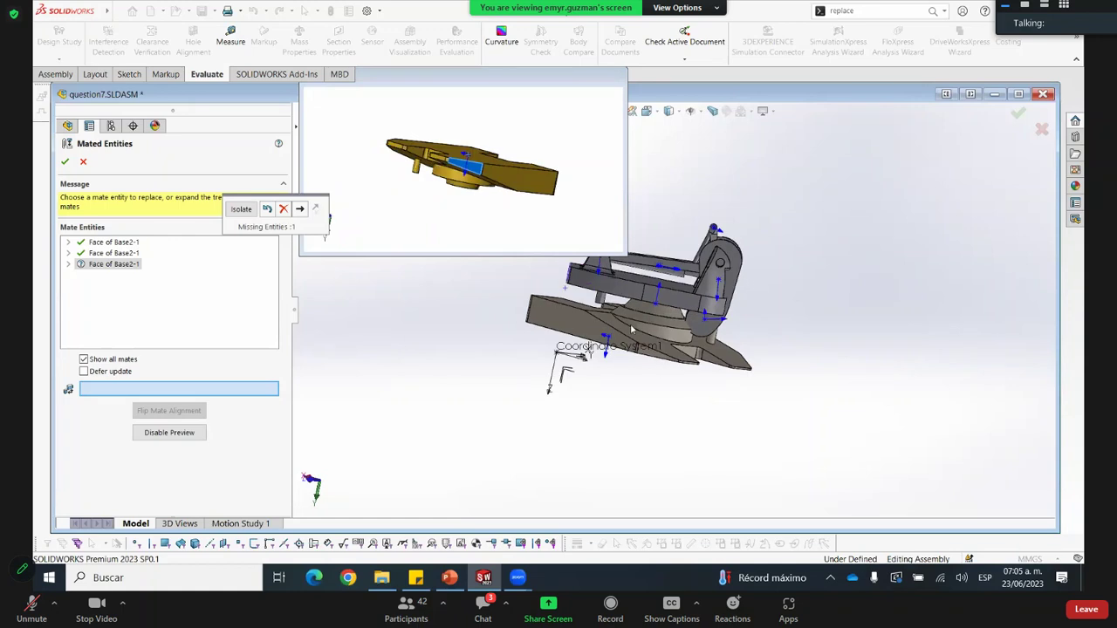
pyautogui.scroll(-5, 631, 329)
pyautogui.click(631, 328)
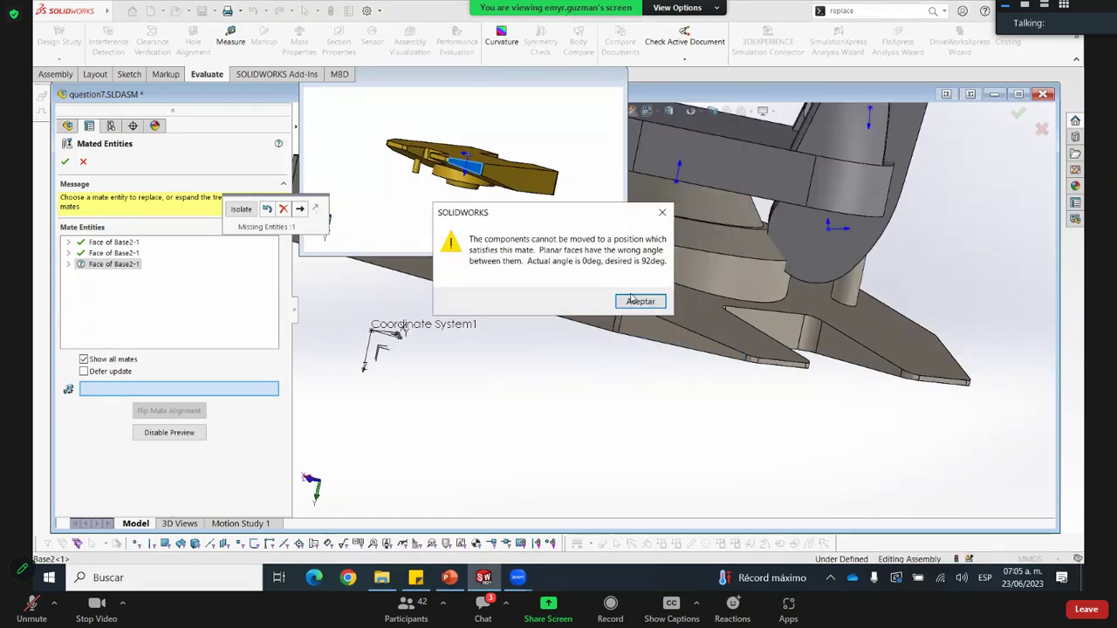
pyautogui.click(640, 301)
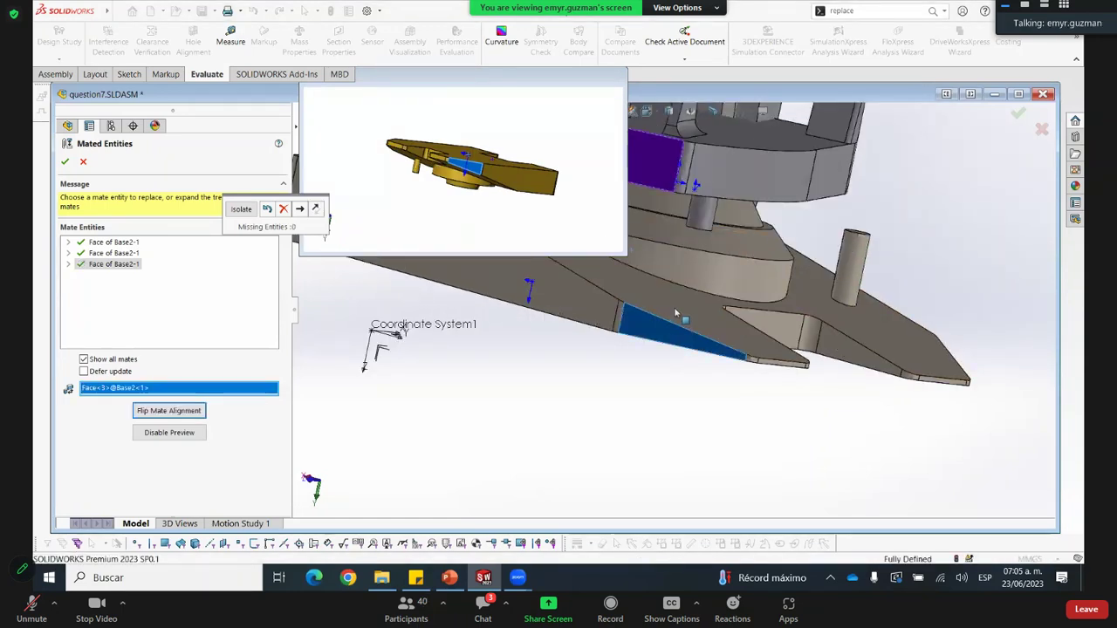
# Check the assembly with the three re-attached faces and accept the mated entity replacements
pyautogui.moveTo(661, 282); pyautogui.dragTo(694, 256, button='middle')
pyautogui.scroll(1, 370, 401)
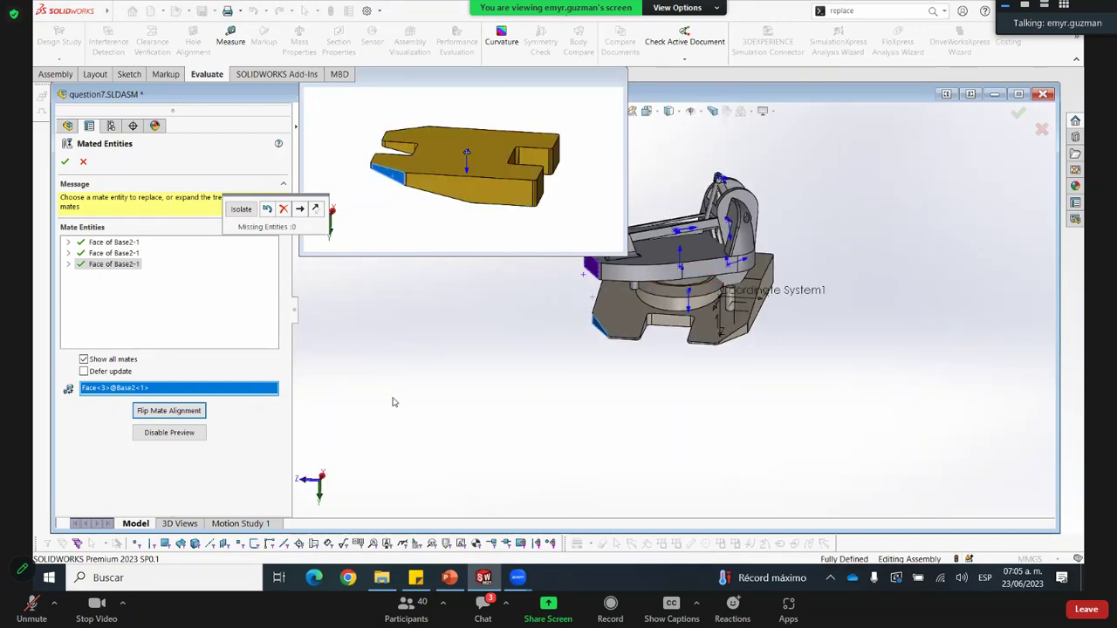
pyautogui.click(67, 163)
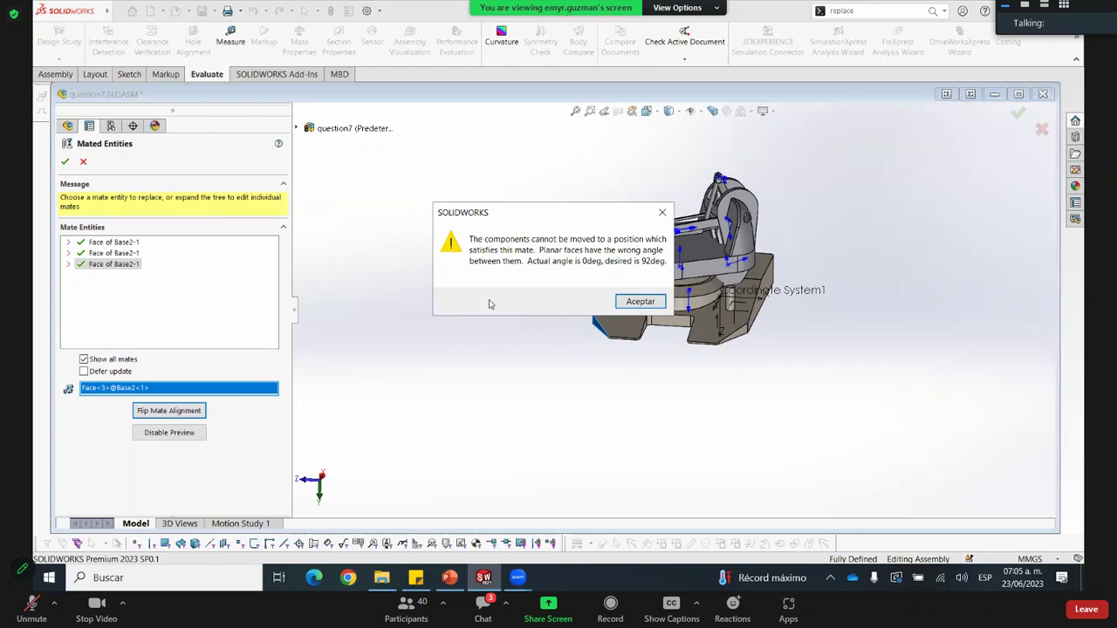
pyautogui.click(639, 301)
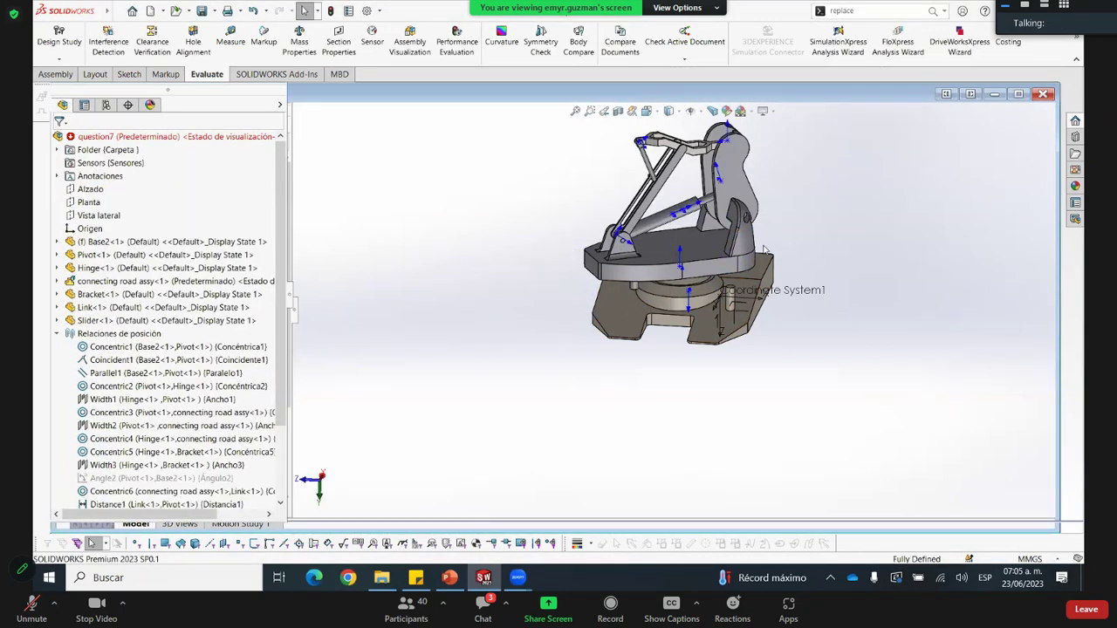
# Re-attach the origin of Coordinate System1 to Base2's vertex where the line across its upper face meets the outer side edge
pyautogui.moveTo(677, 282); pyautogui.dragTo(681, 296, button='middle')
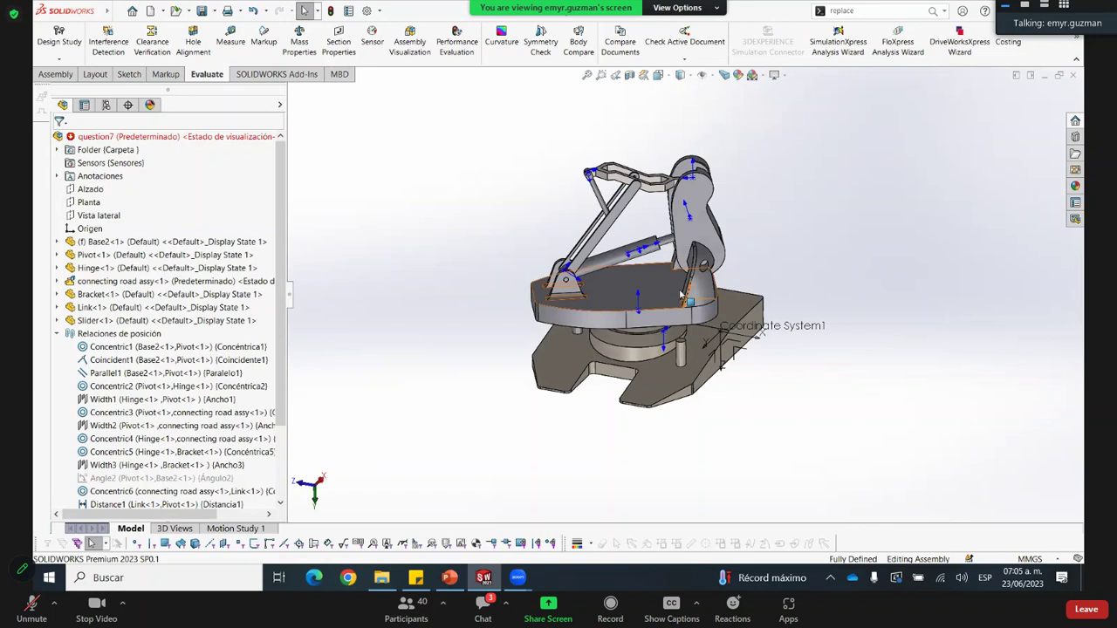
pyautogui.click(56, 332)
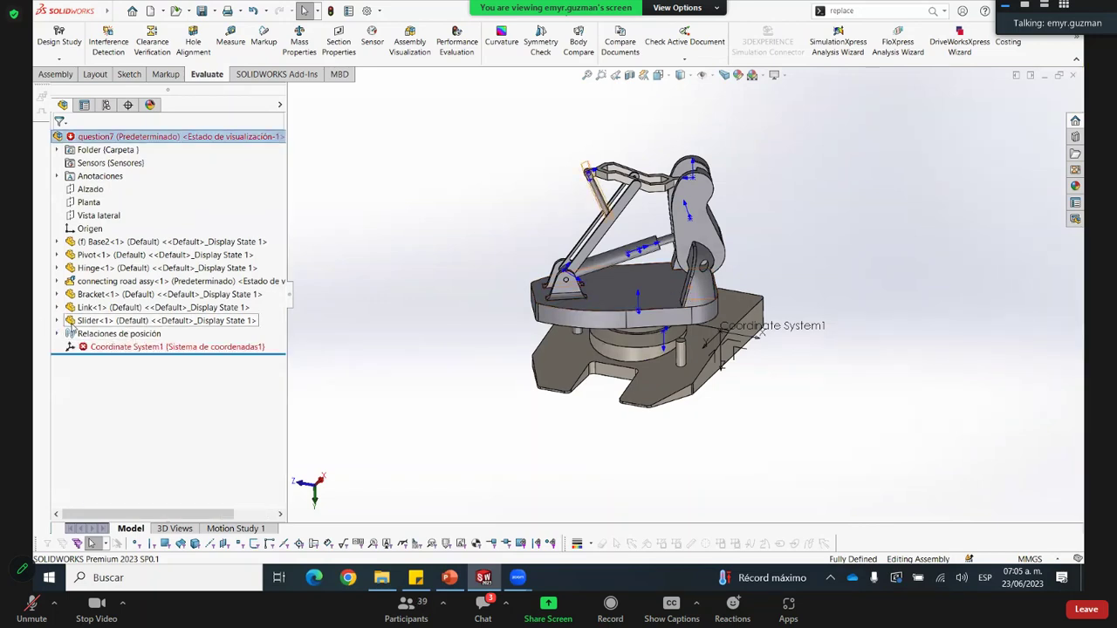
pyautogui.moveTo(111, 352)
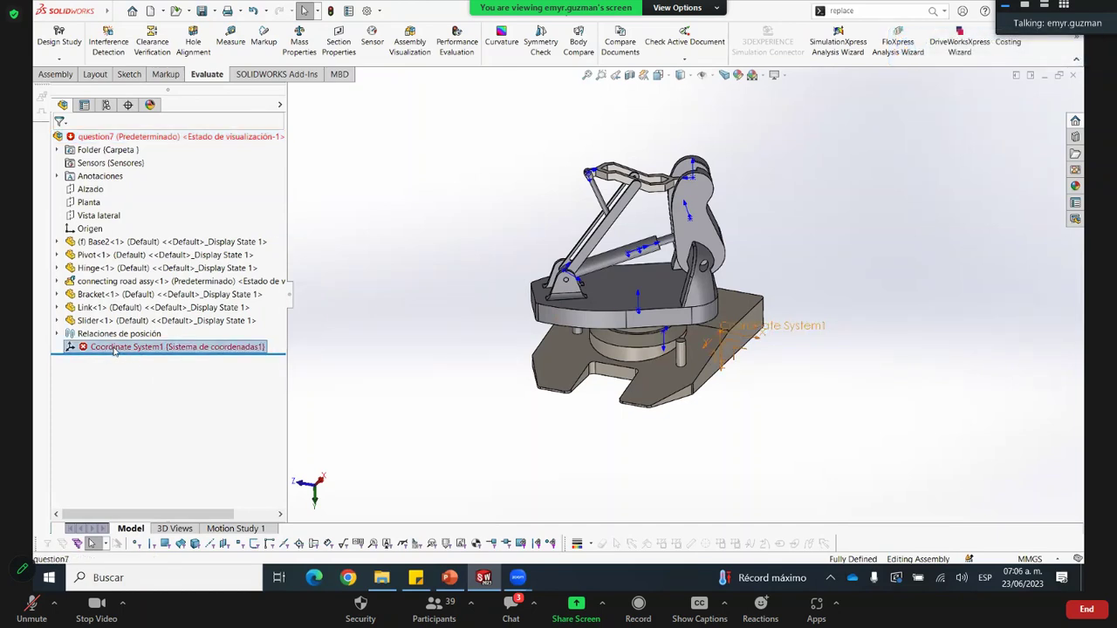
pyautogui.rightClick(114, 349)
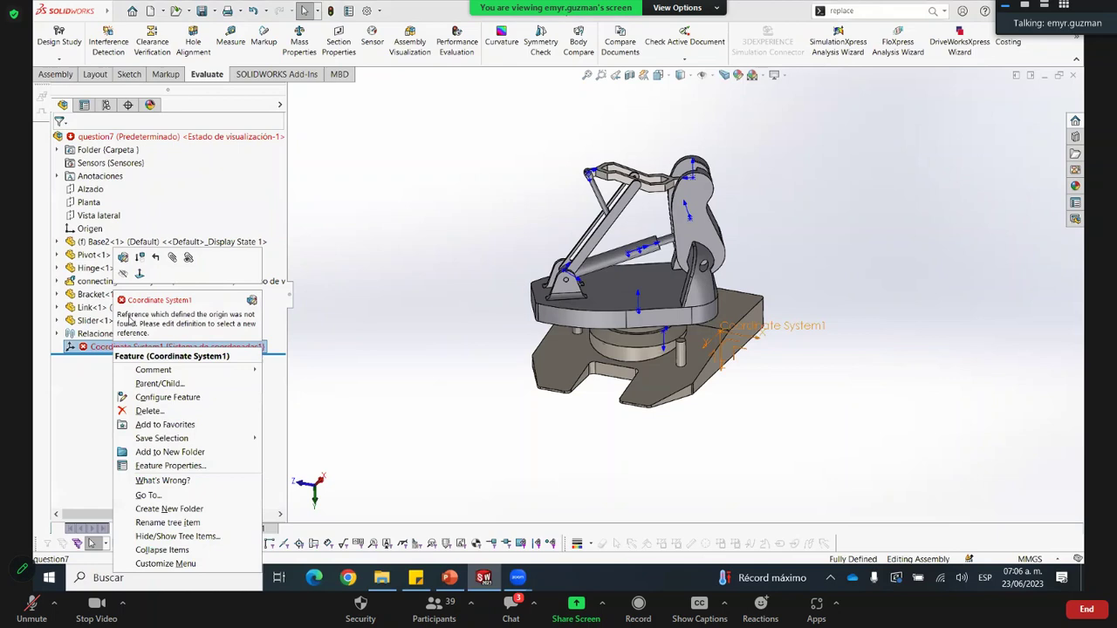
pyautogui.click(123, 258)
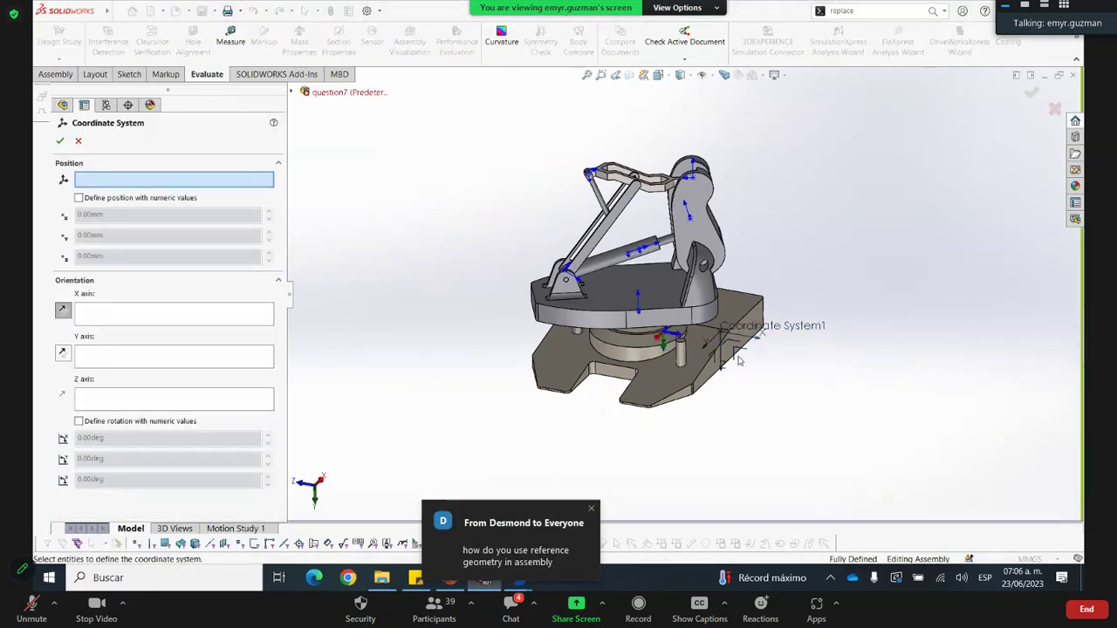
pyautogui.scroll(-6, 698, 301)
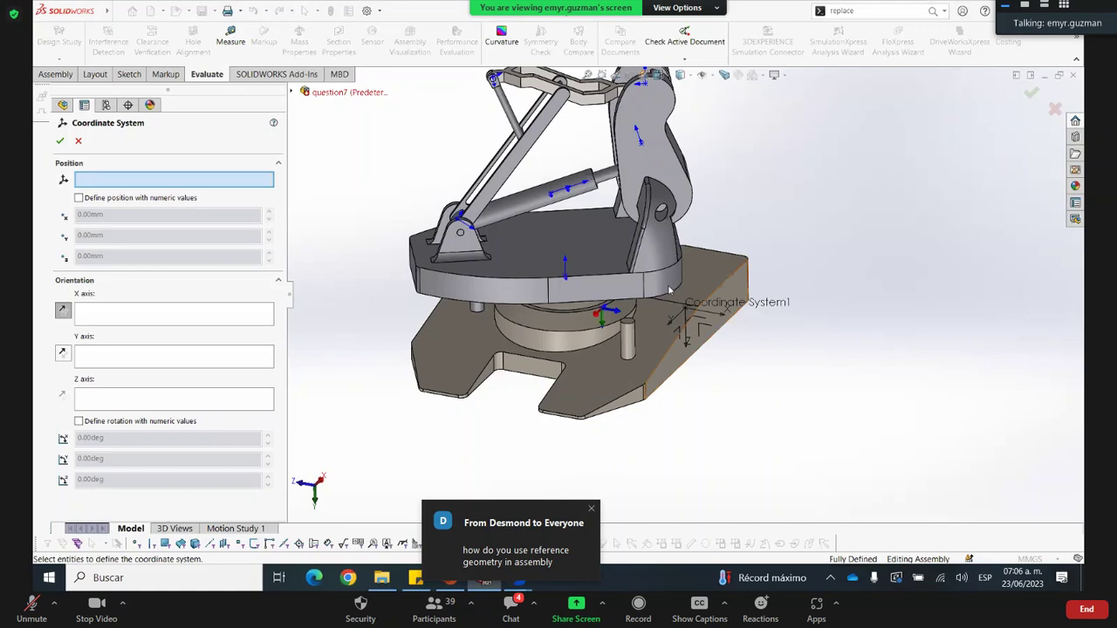
pyautogui.scroll(-4, 666, 264)
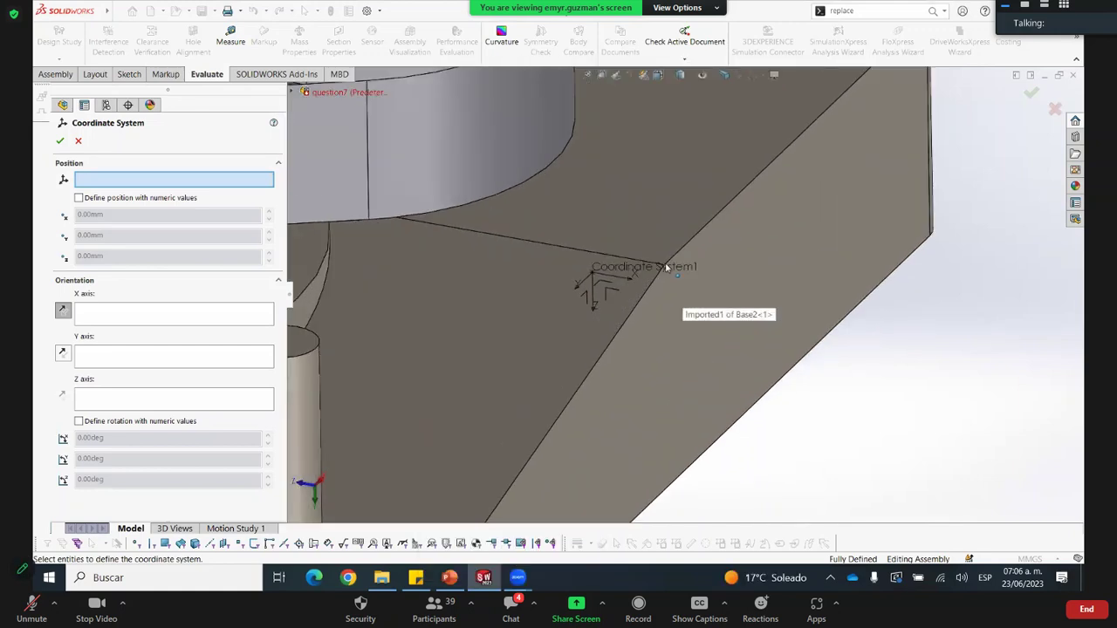
pyautogui.click(671, 267)
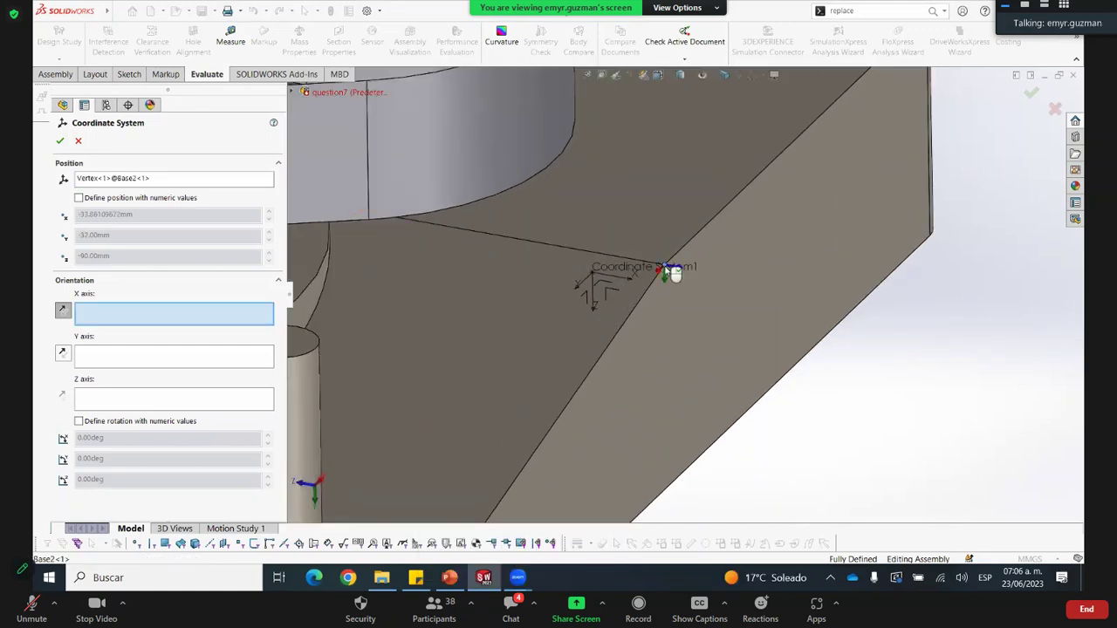
# Align Coordinate System1's X axis with Base2's outer side edge and its Y axis with the edge crossing the upper face, and accept
pyautogui.scroll(2, 638, 332)
pyautogui.scroll(3, 637, 333)
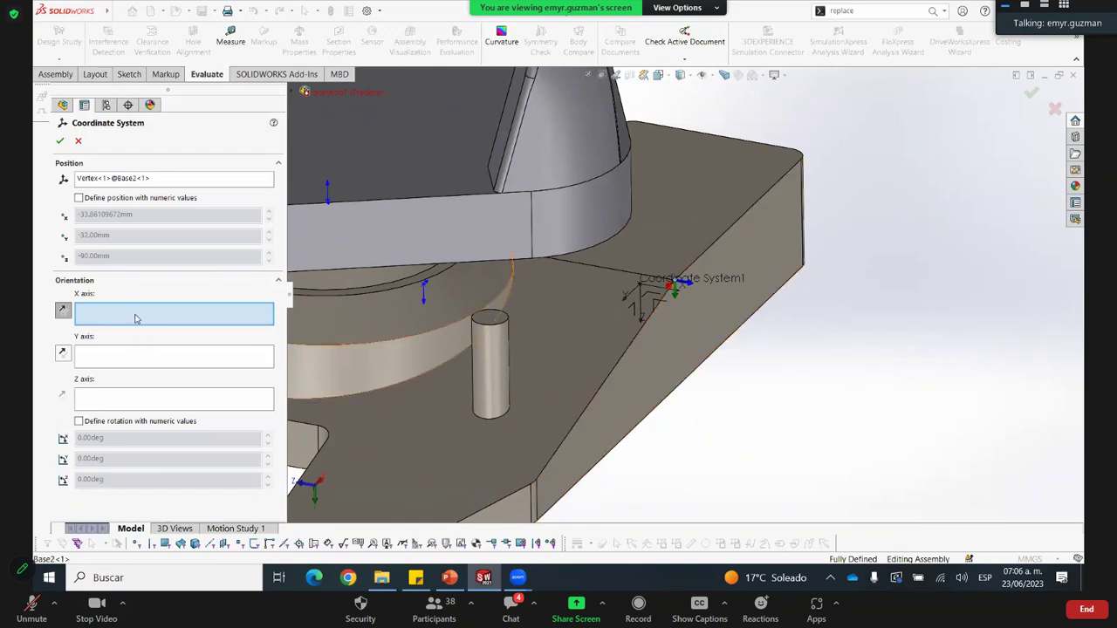
pyautogui.click(693, 271)
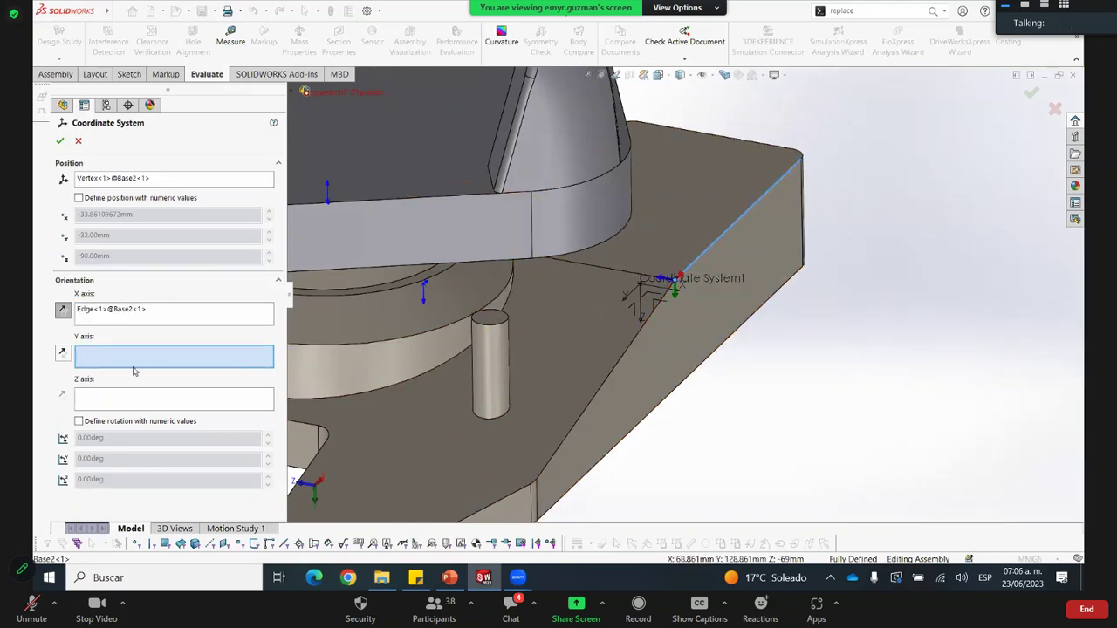
pyautogui.click(623, 274)
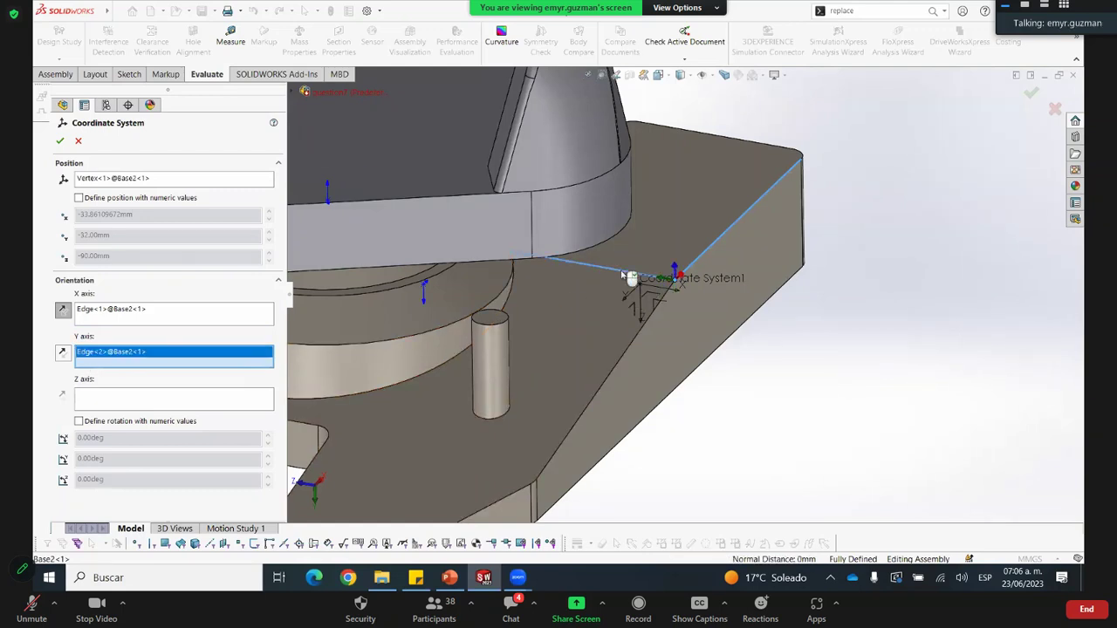
pyautogui.scroll(3, 654, 279)
pyautogui.scroll(-3, 685, 275)
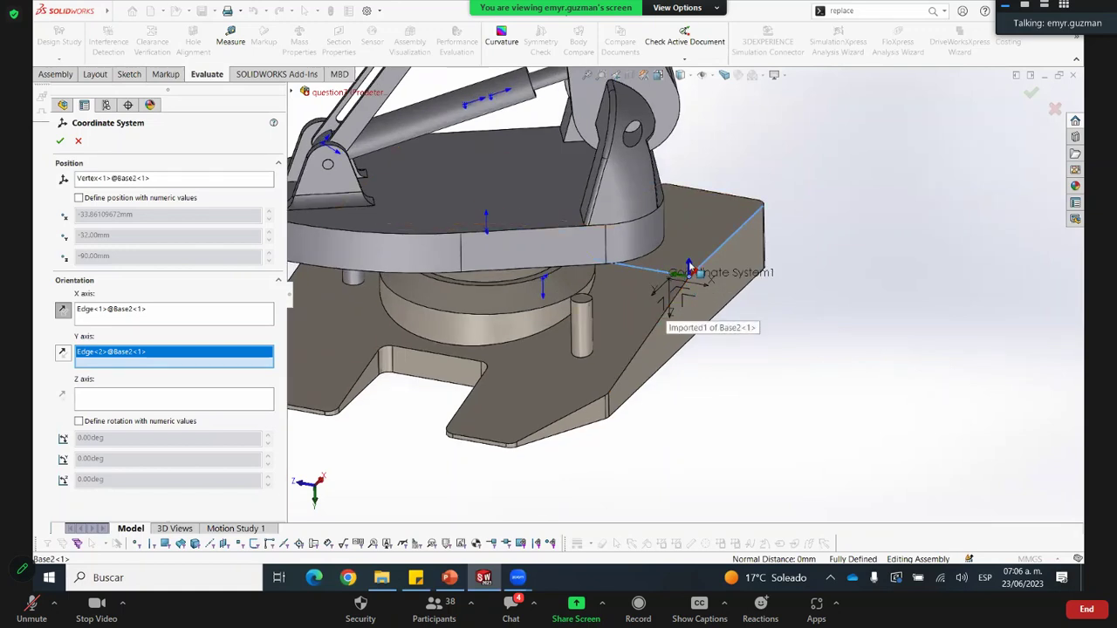
pyautogui.click(60, 140)
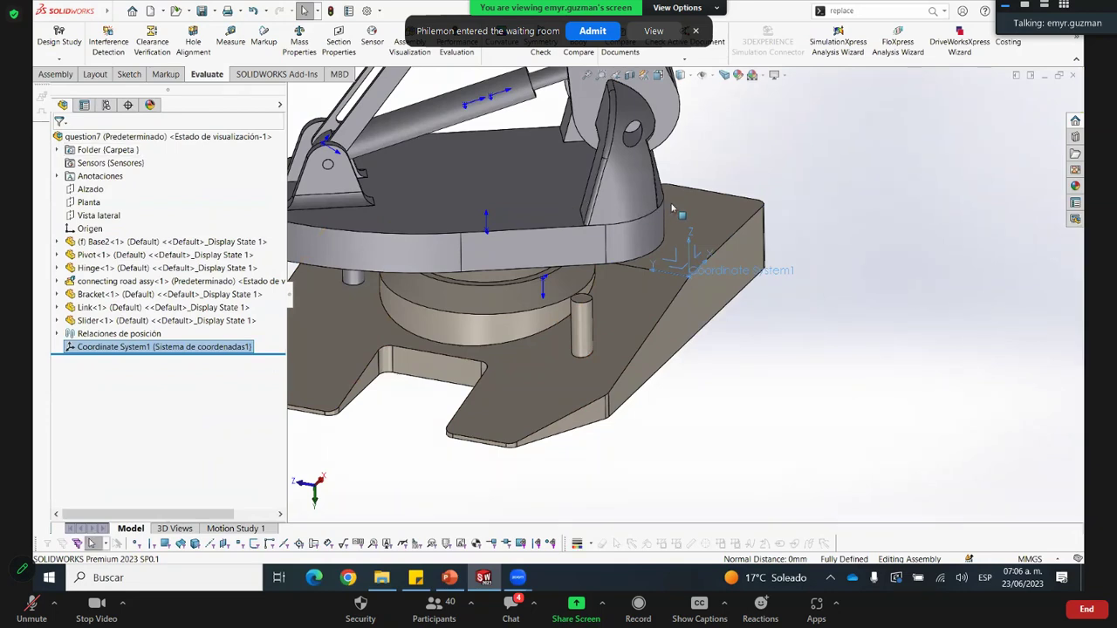
# Evaluate the mass properties of question7 relative to Coordinate System1 and read the center of mass coordinates
pyautogui.scroll(5, 524, 230)
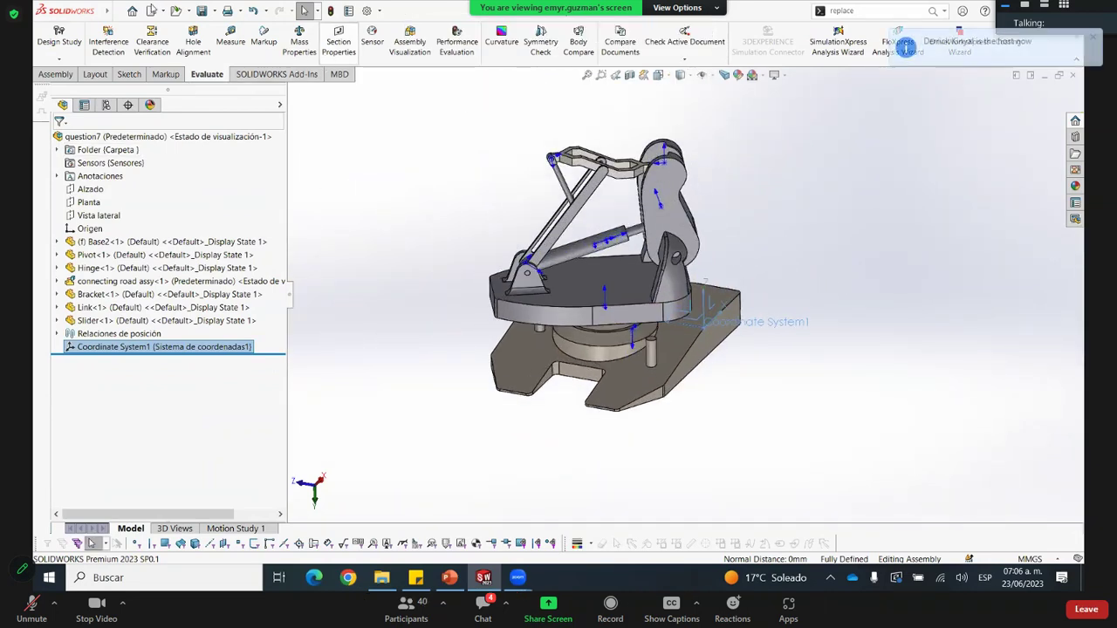
pyautogui.click(299, 41)
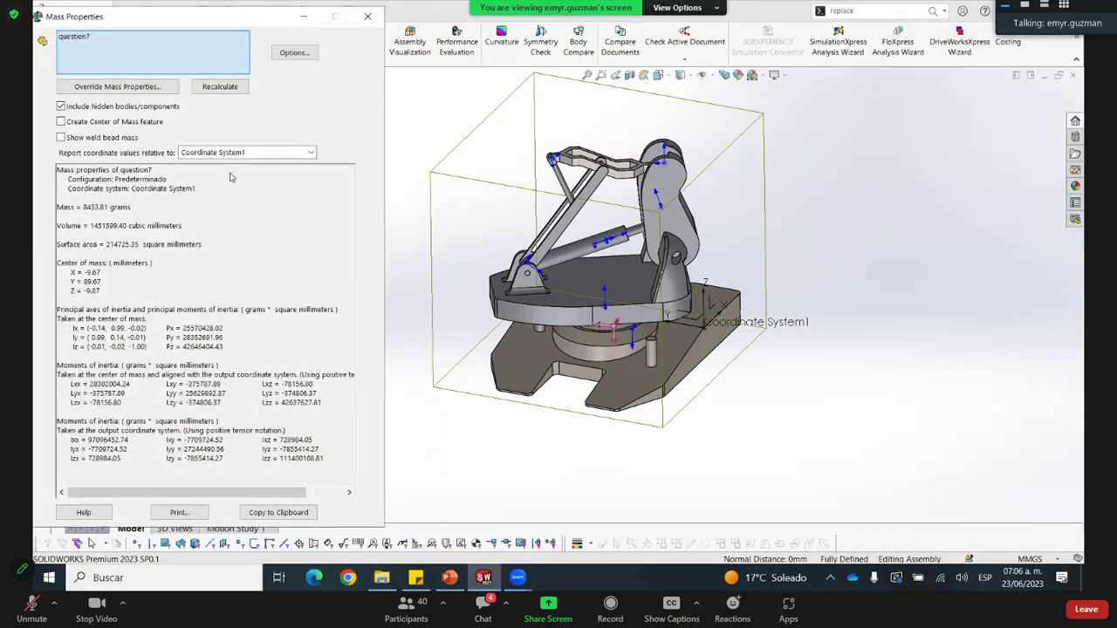
pyautogui.click(230, 153)
pyautogui.click(232, 172)
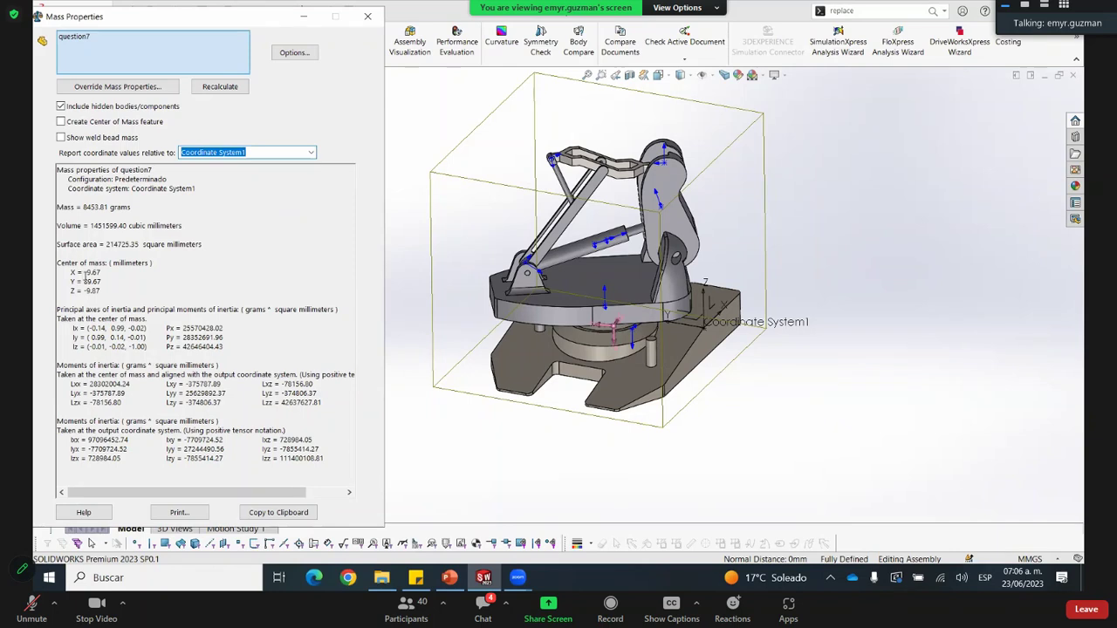
pyautogui.doubleClick(96, 282)
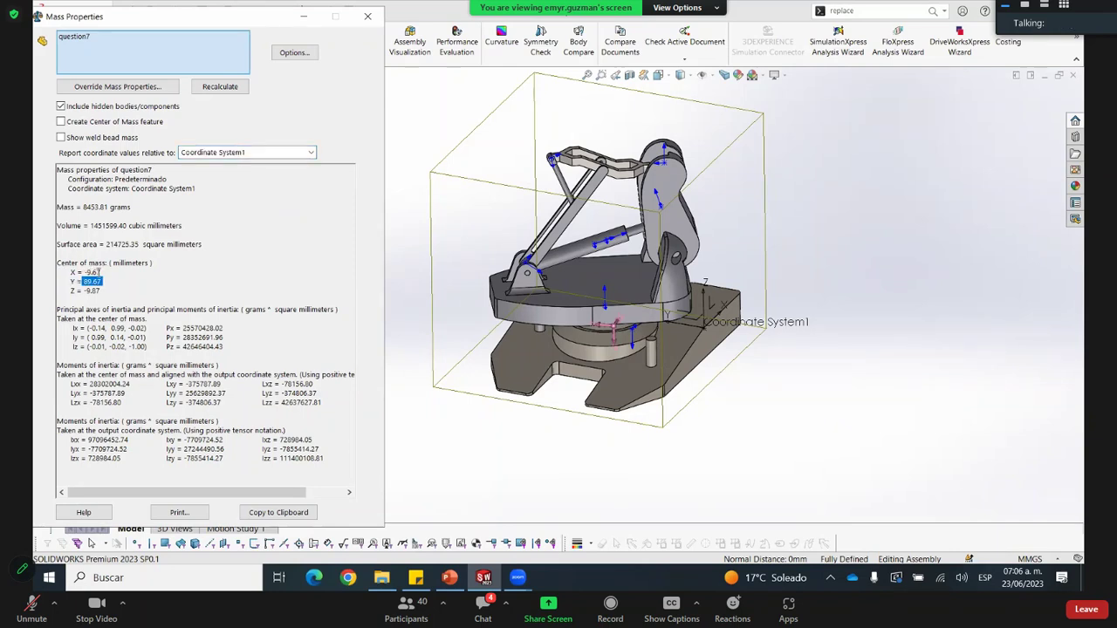
pyautogui.moveTo(84, 272); pyautogui.dragTo(104, 292)
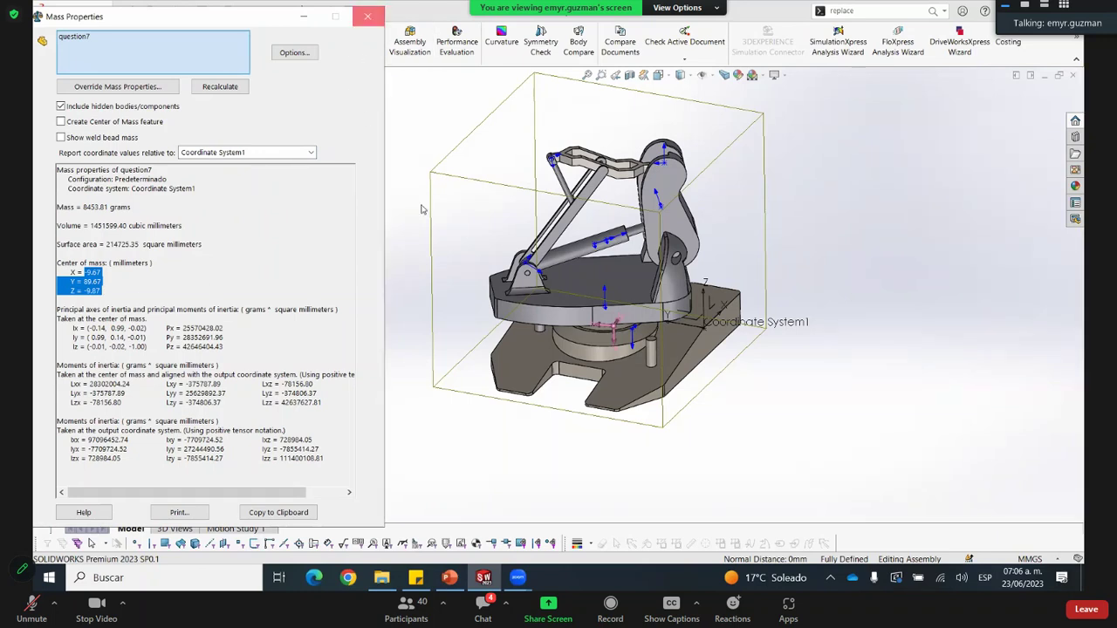
pyautogui.click(366, 18)
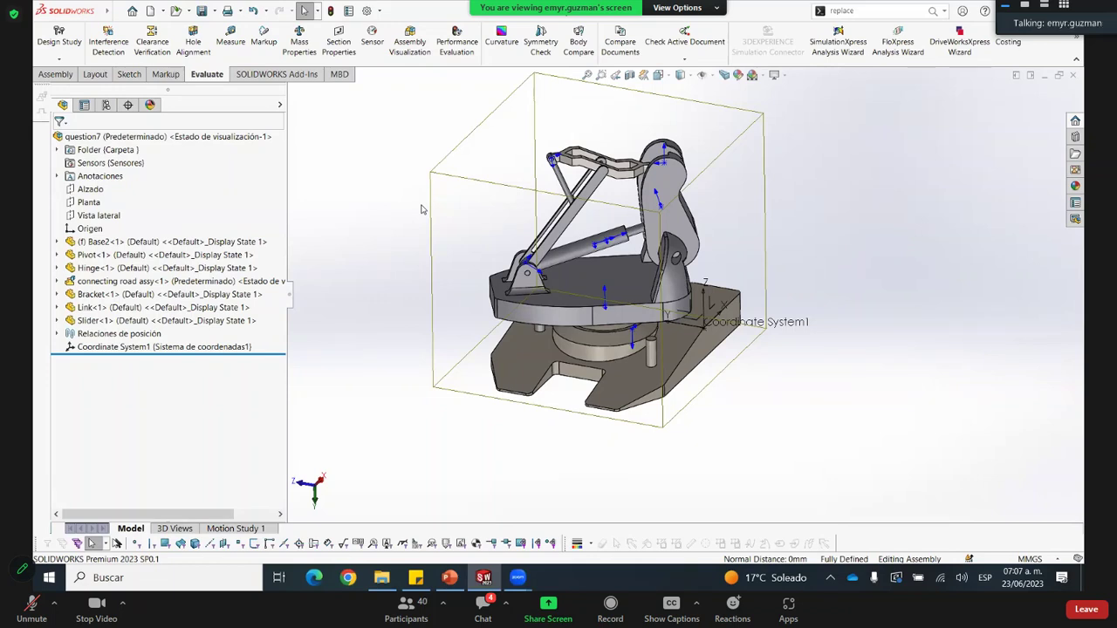
# Save the question7 assembly together with all its modified documents
pyautogui.click(214, 10)
pyautogui.click(225, 41)
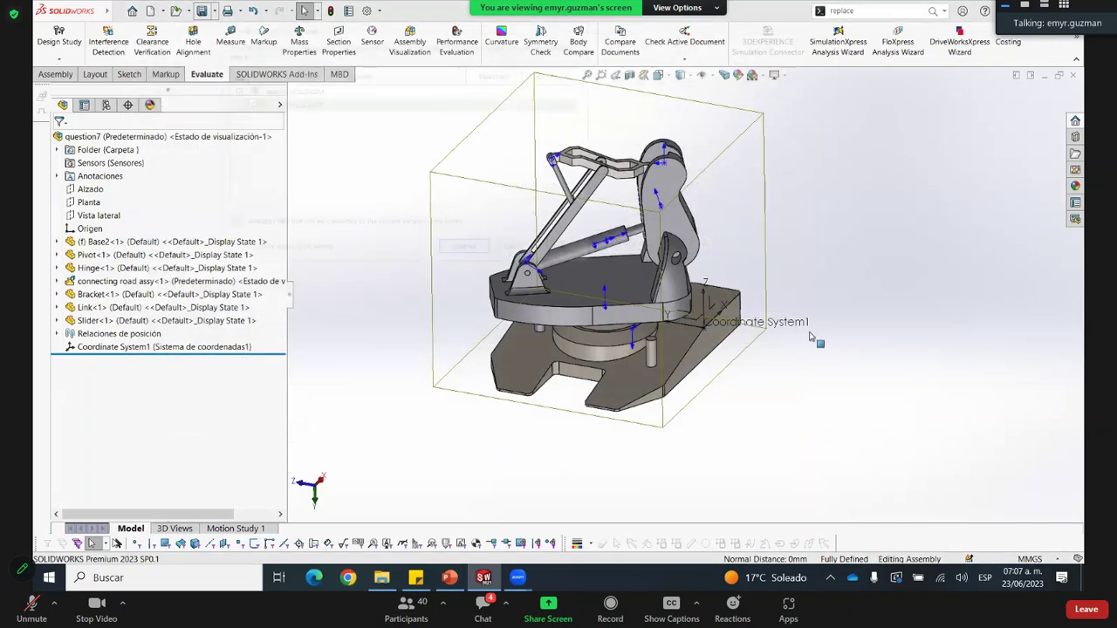
pyautogui.press('Return')
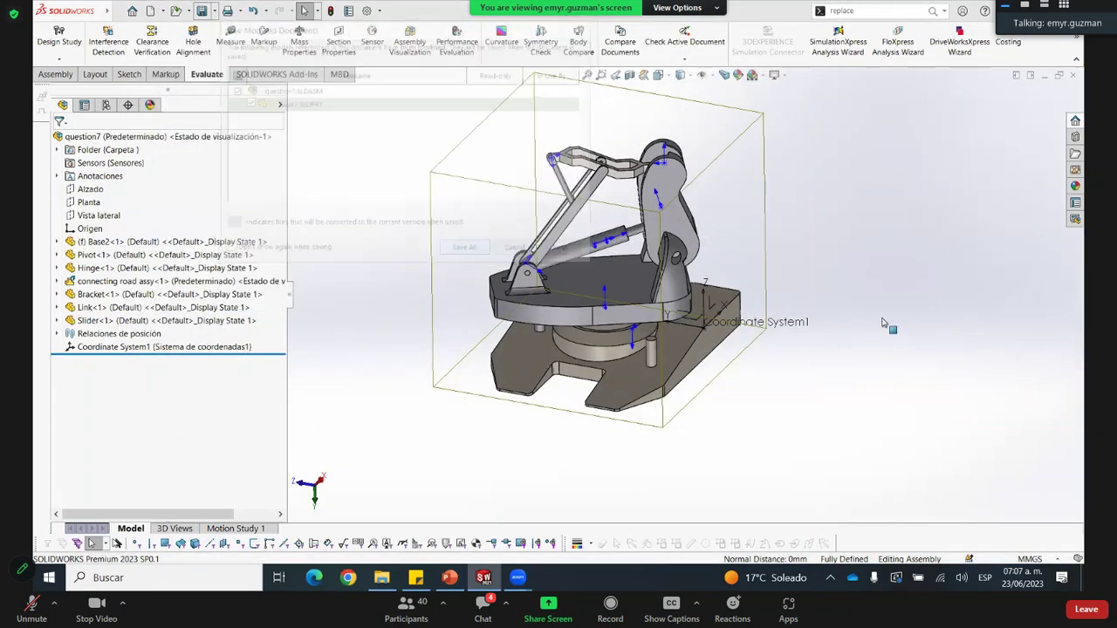
pyautogui.scroll(2, 884, 324)
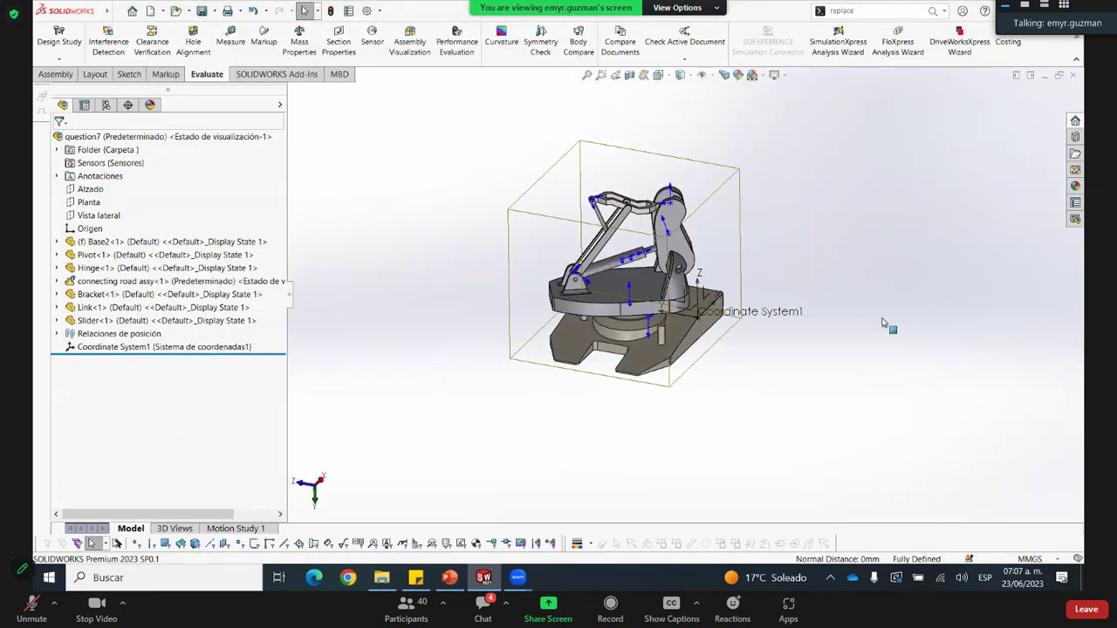
pyautogui.scroll(-2, 884, 324)
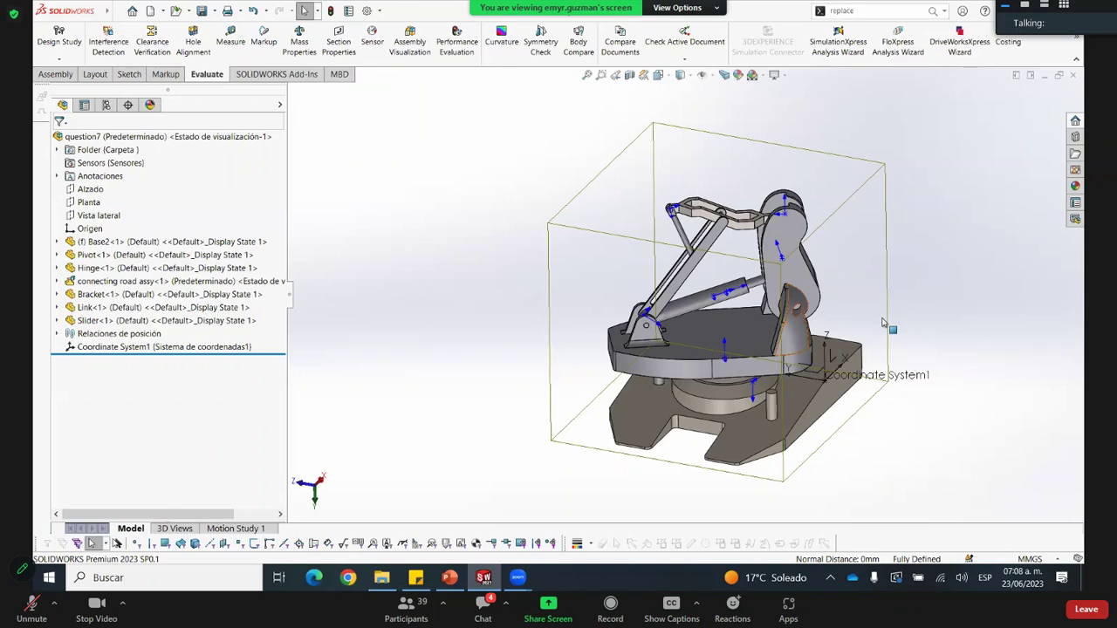
pyautogui.scroll(2, 876, 374)
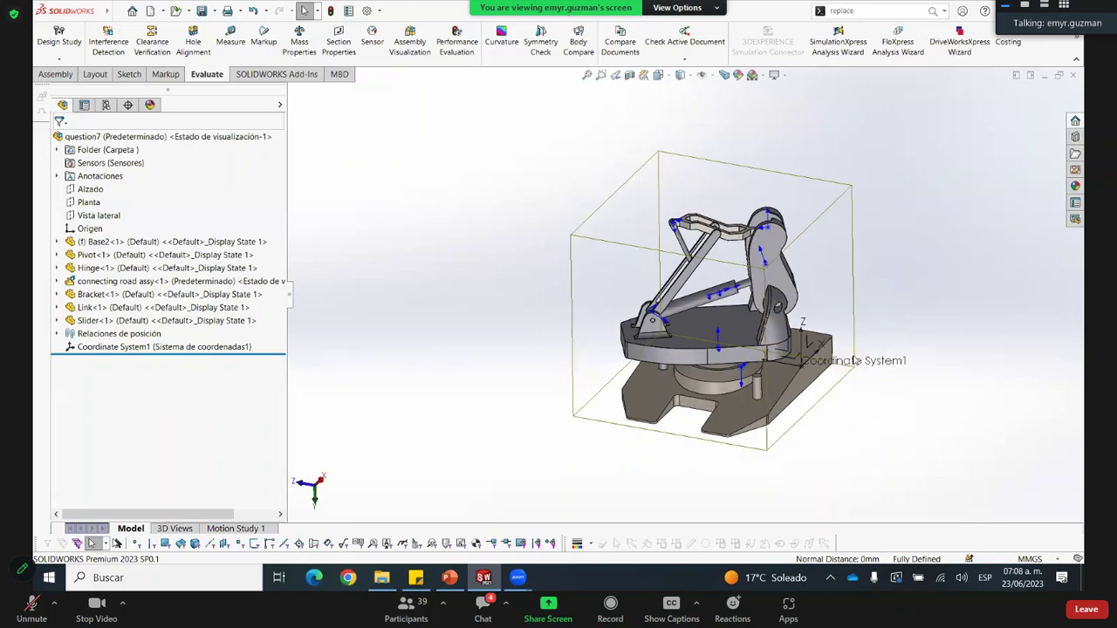
pyautogui.scroll(-2, 822, 324)
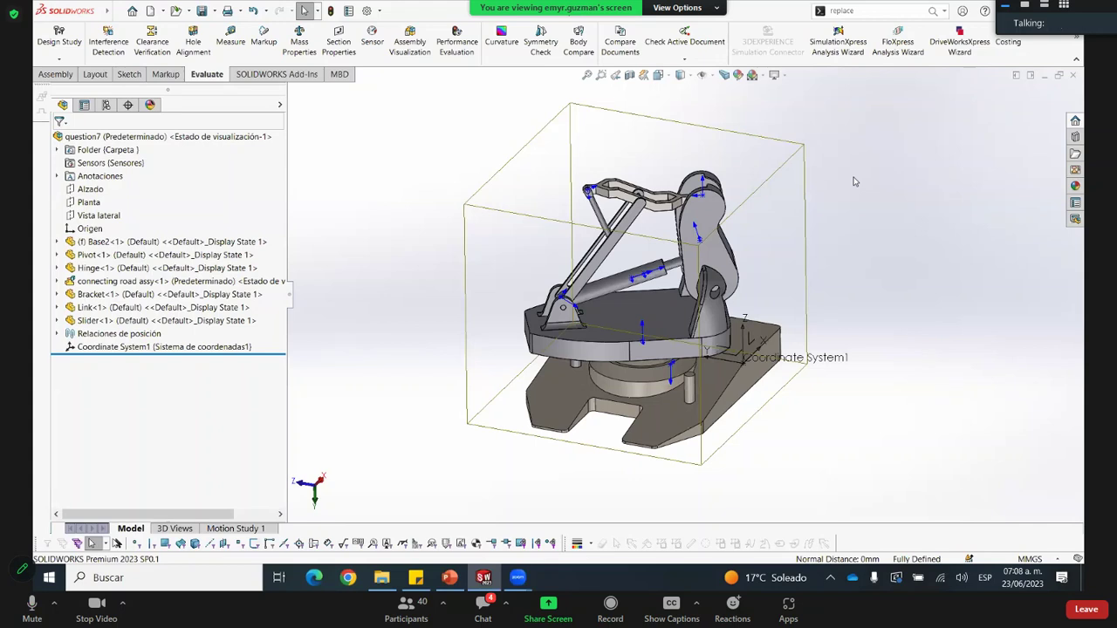
pyautogui.hotkey('alt', 'a')
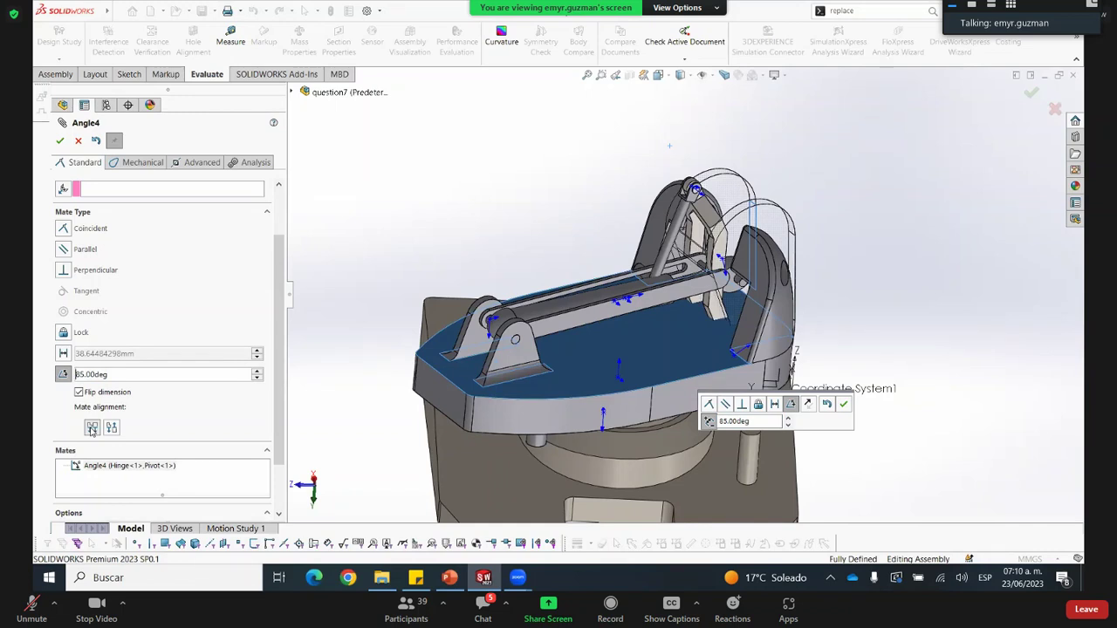
pyautogui.press('super')
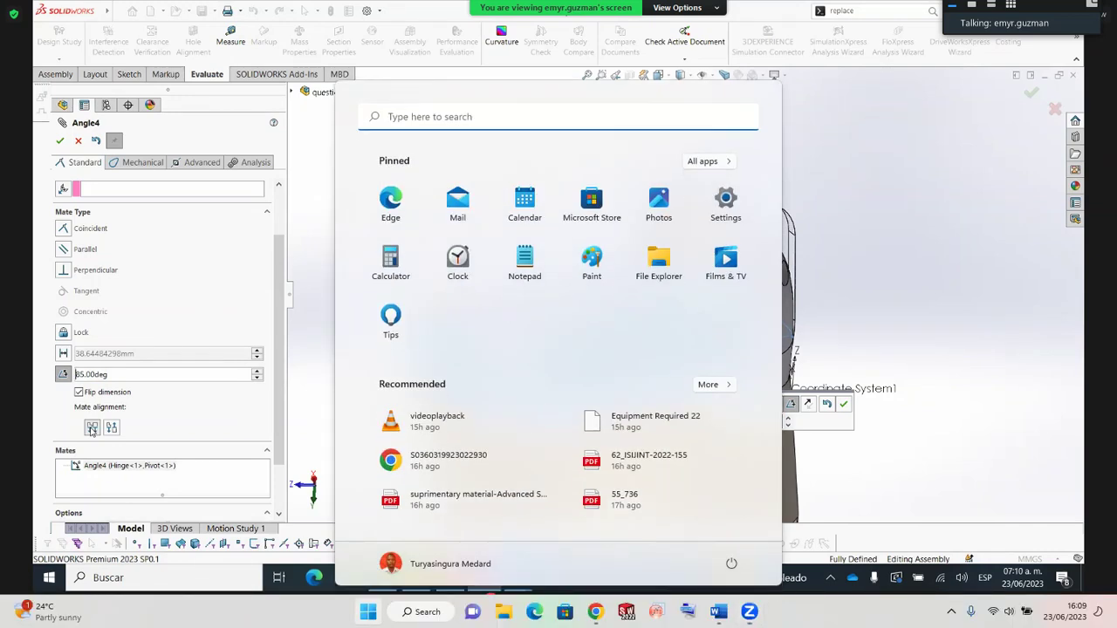
pyautogui.press('Escape')
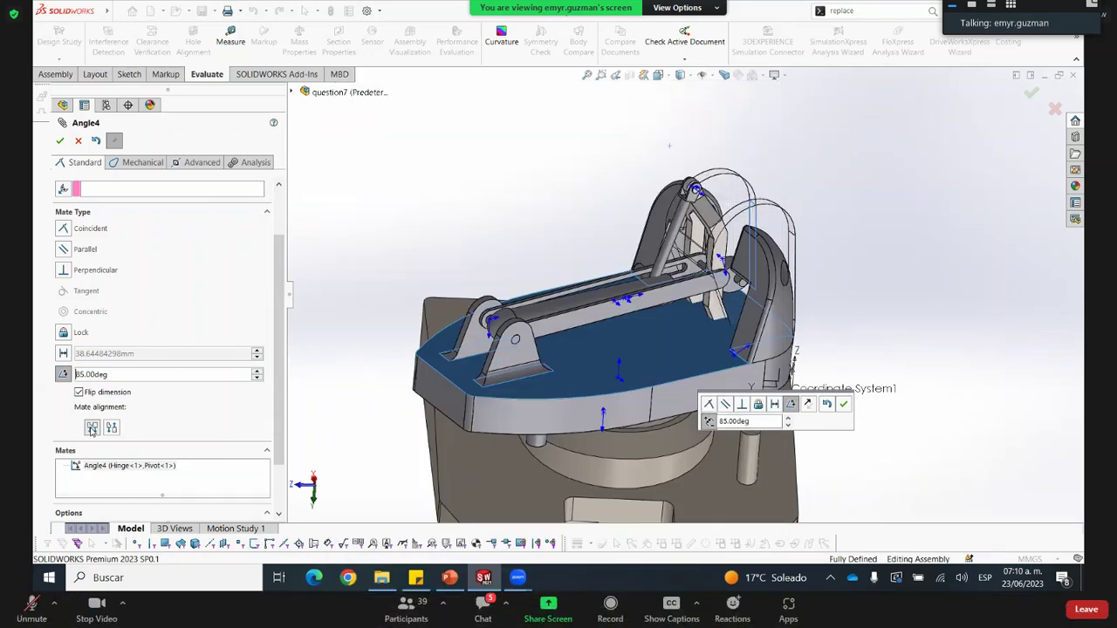
pyautogui.press('alt')
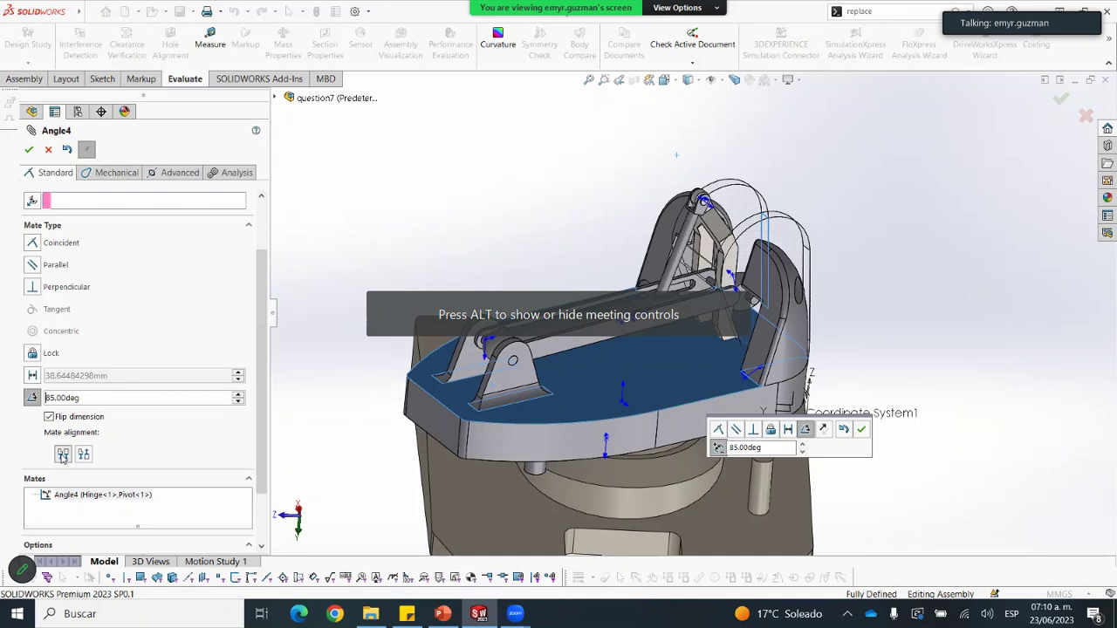
pyautogui.press('alt')
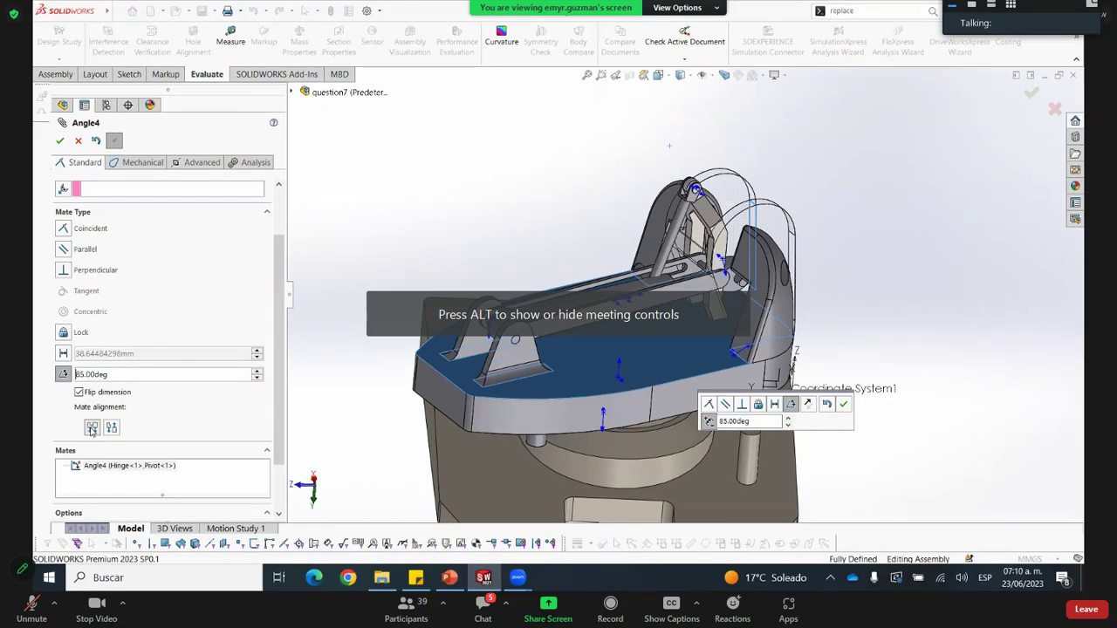
pyautogui.press('alt')
pyautogui.press('alt')
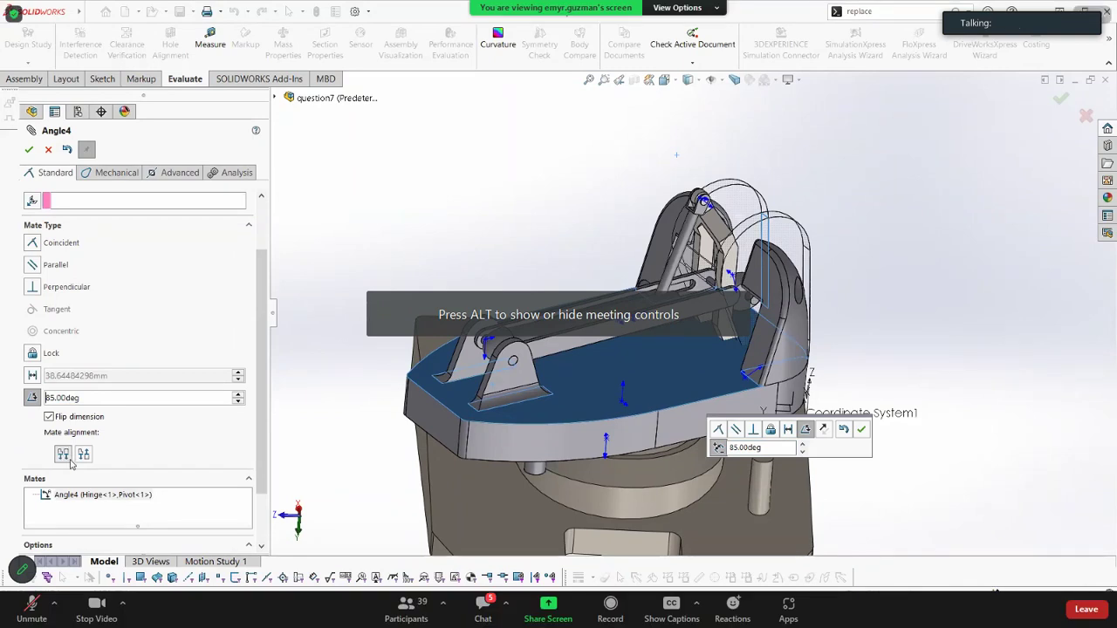
# Cancel the edit of the Angle4 mate between Hinge and Pivot
pyautogui.click(49, 150)
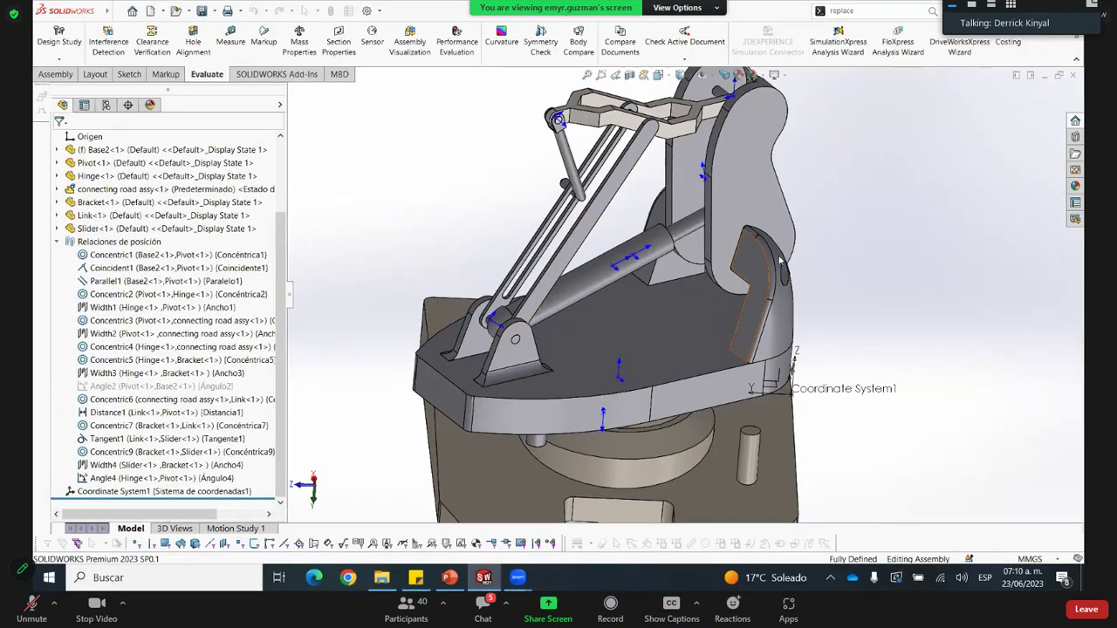
pyautogui.scroll(5, 687, 349)
pyautogui.scroll(-1, 687, 350)
pyautogui.hotkey('alt', 'Tab')
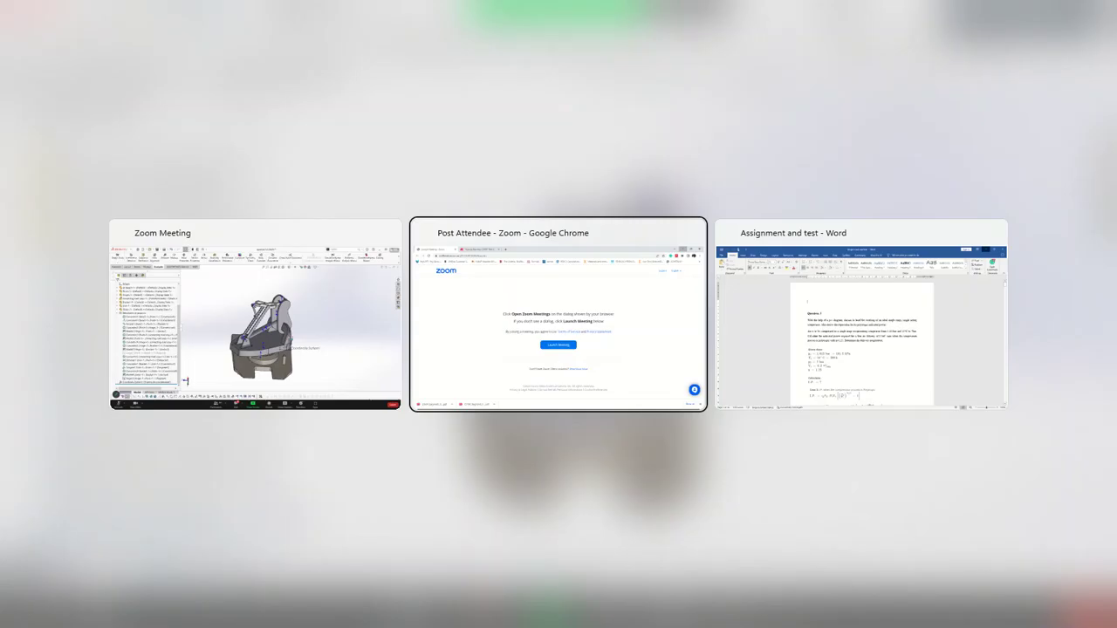
pyautogui.hotkey('alt', 'Tab')
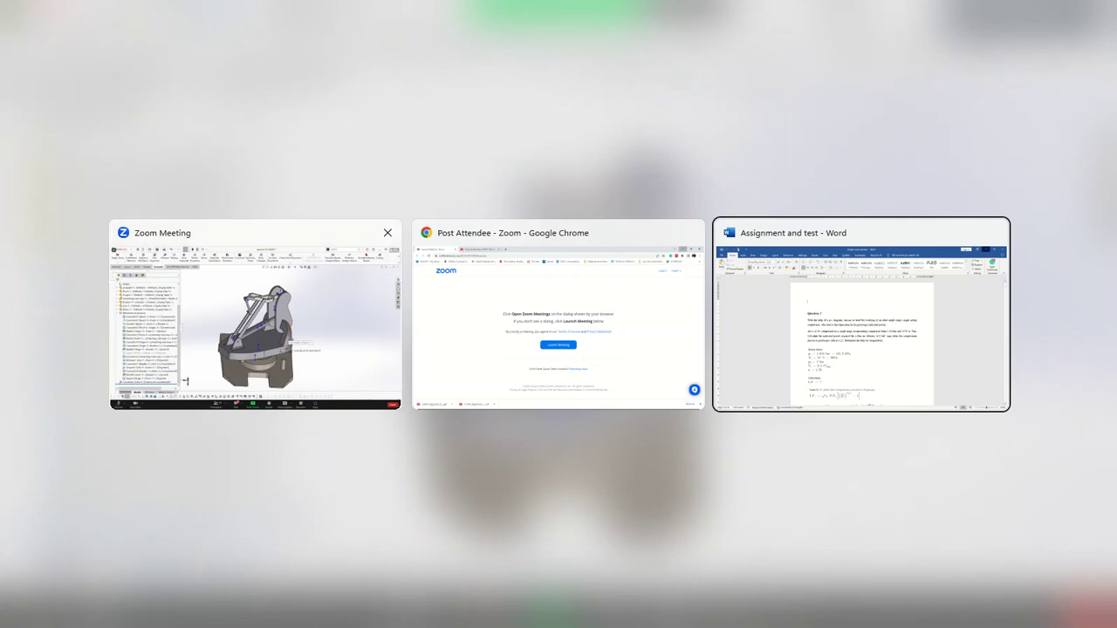
pyautogui.press('Escape')
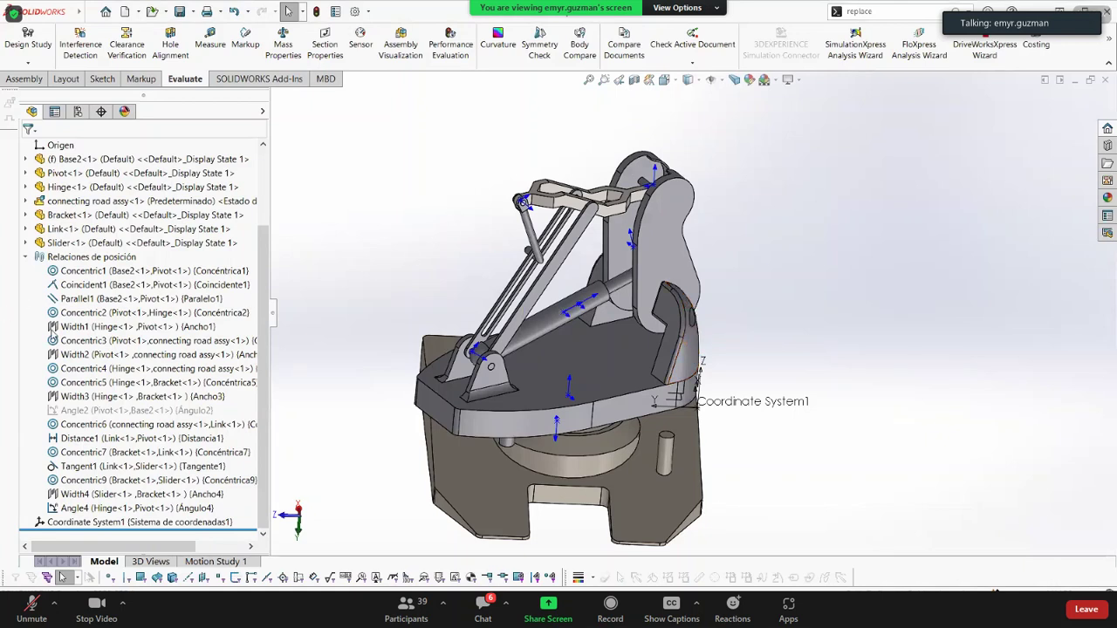
# Make the connecting road assy subassembly rigid and examine how the question7 assembly responds
pyautogui.click(27, 256)
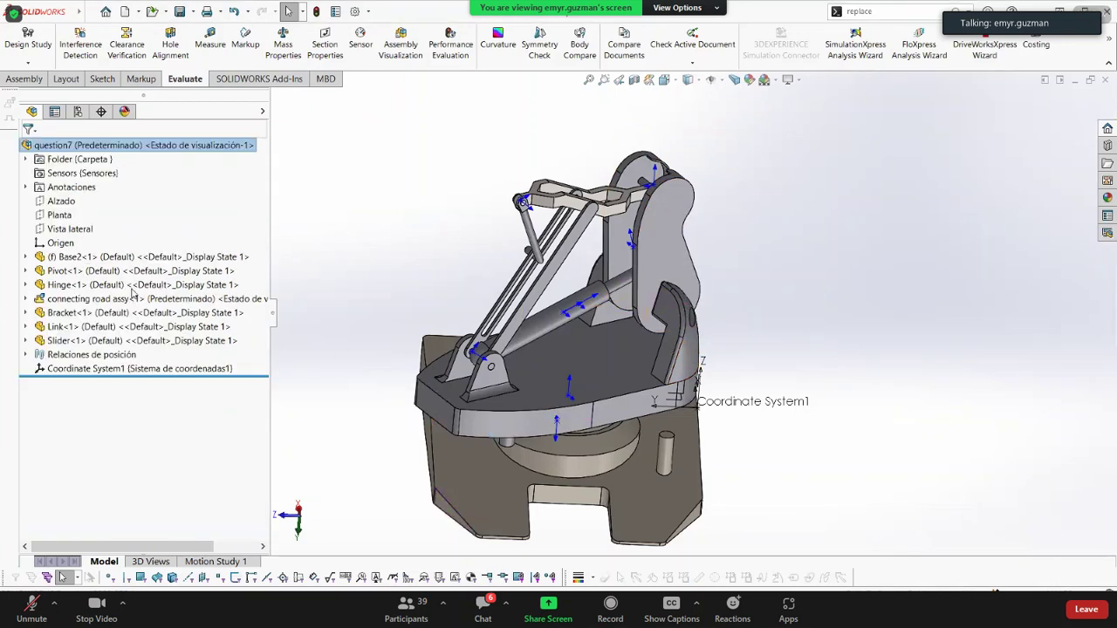
pyautogui.rightClick(68, 302)
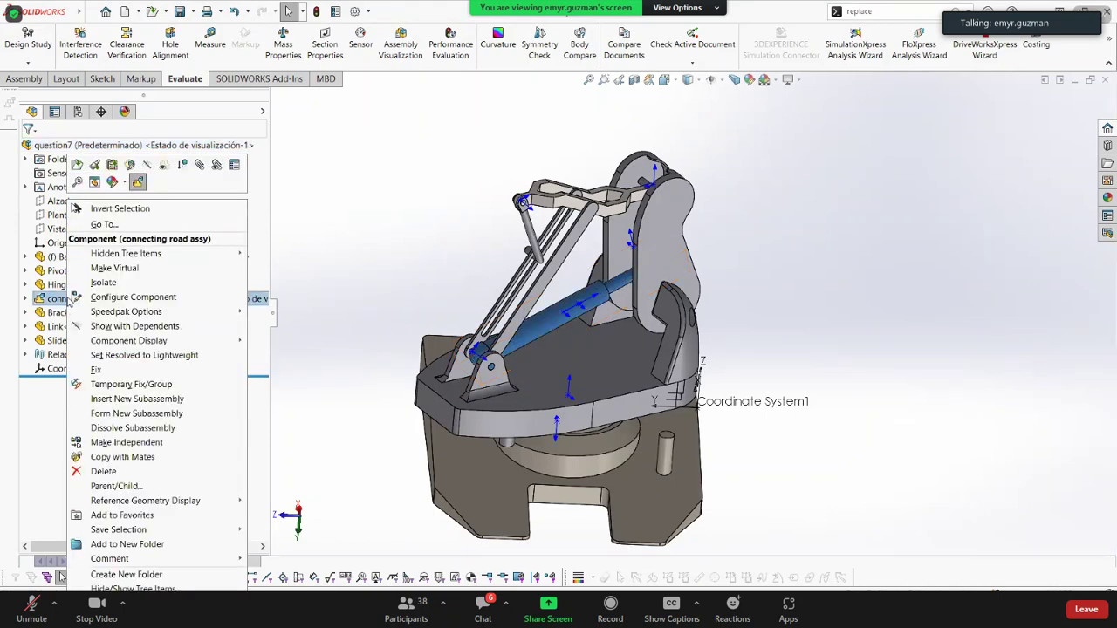
pyautogui.click(139, 183)
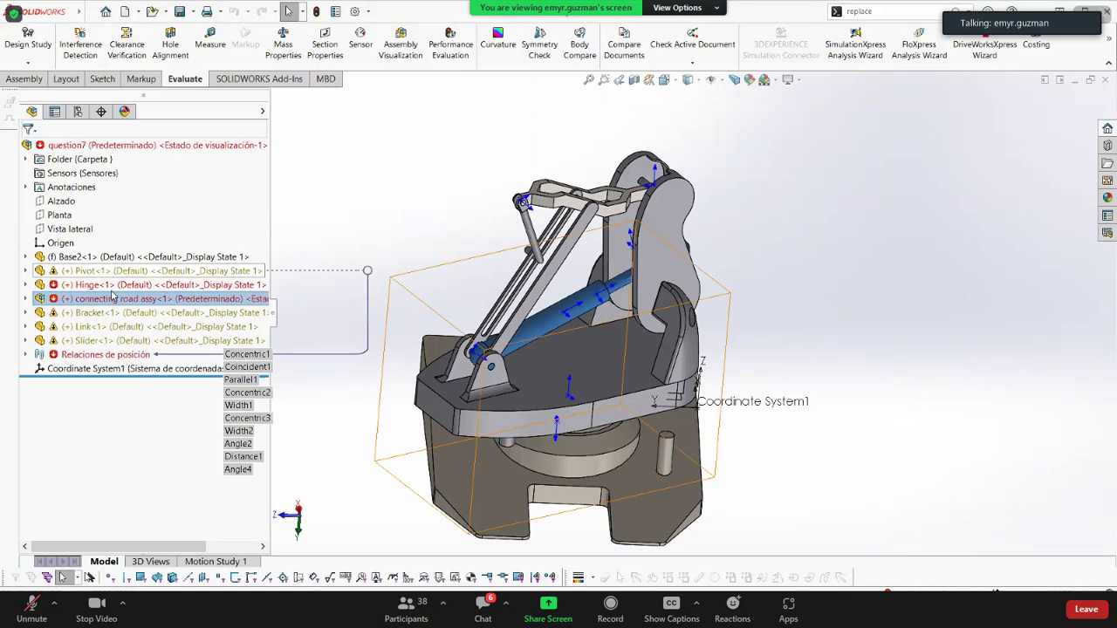
pyautogui.scroll(-2, 593, 383)
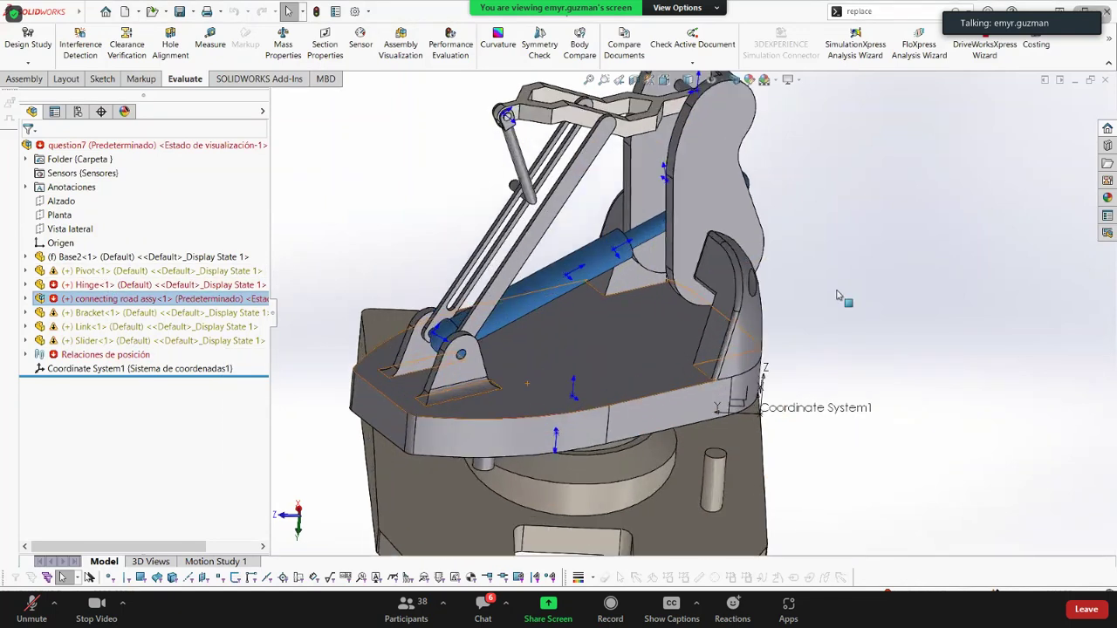
pyautogui.scroll(3, 715, 325)
pyautogui.click(107, 301)
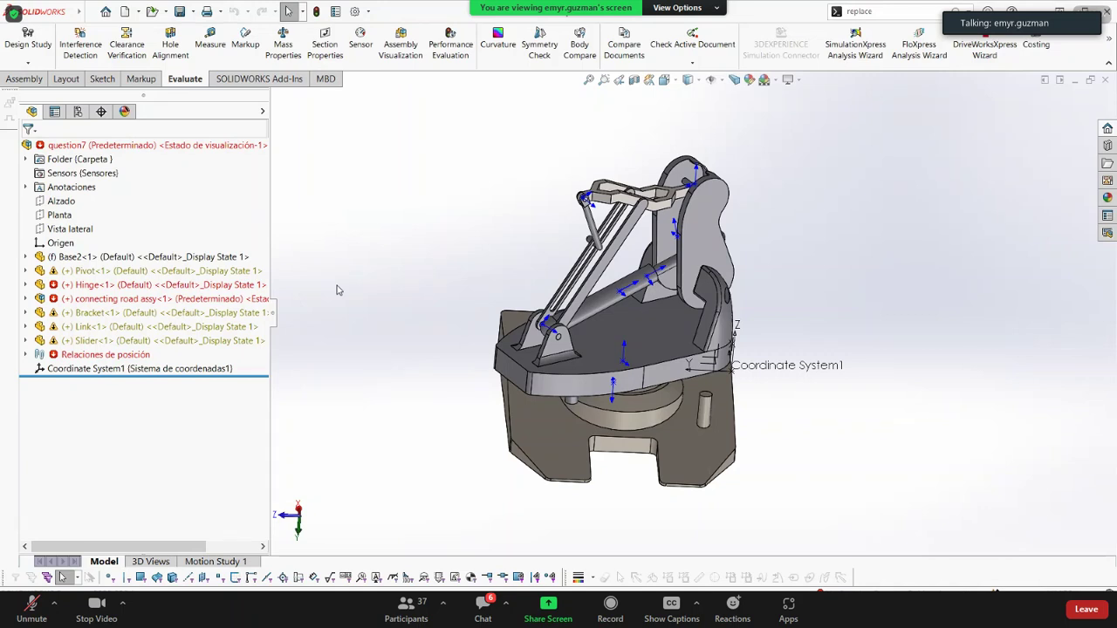
pyautogui.click(113, 145)
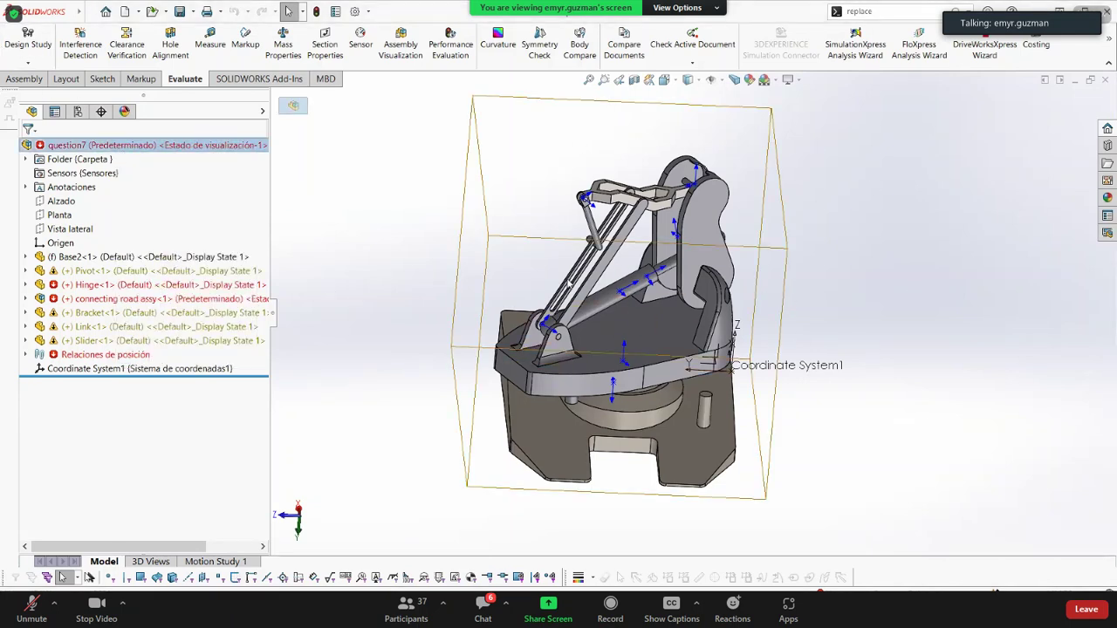
# Expand the connecting road assy subassembly and inspect its Cylinder and Connector components
pyautogui.click(114, 298)
pyautogui.click(25, 299)
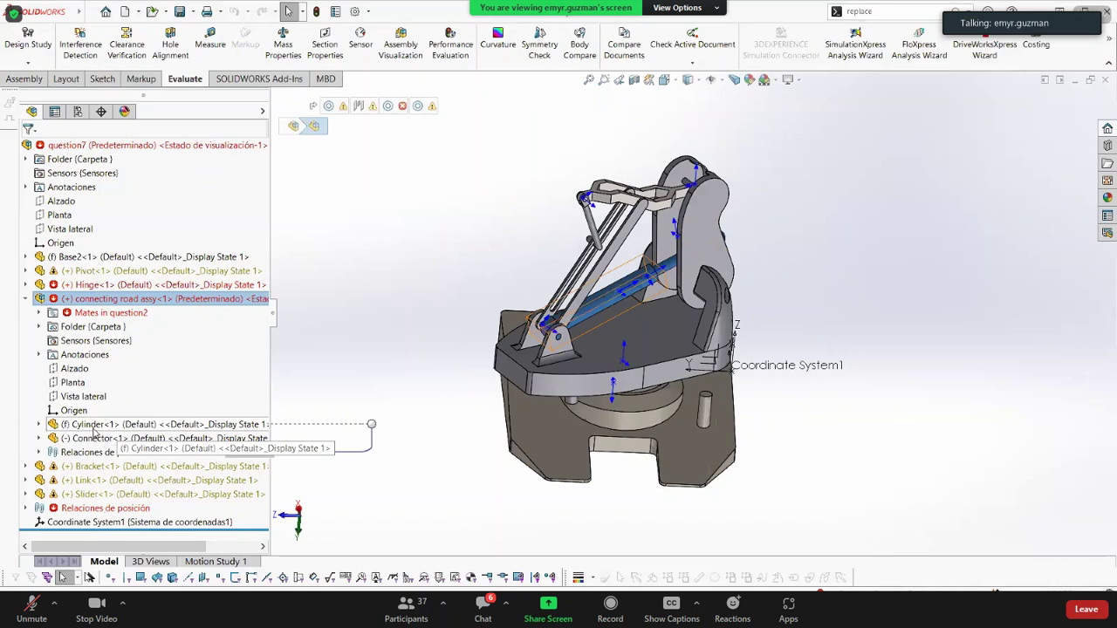
pyautogui.click(92, 426)
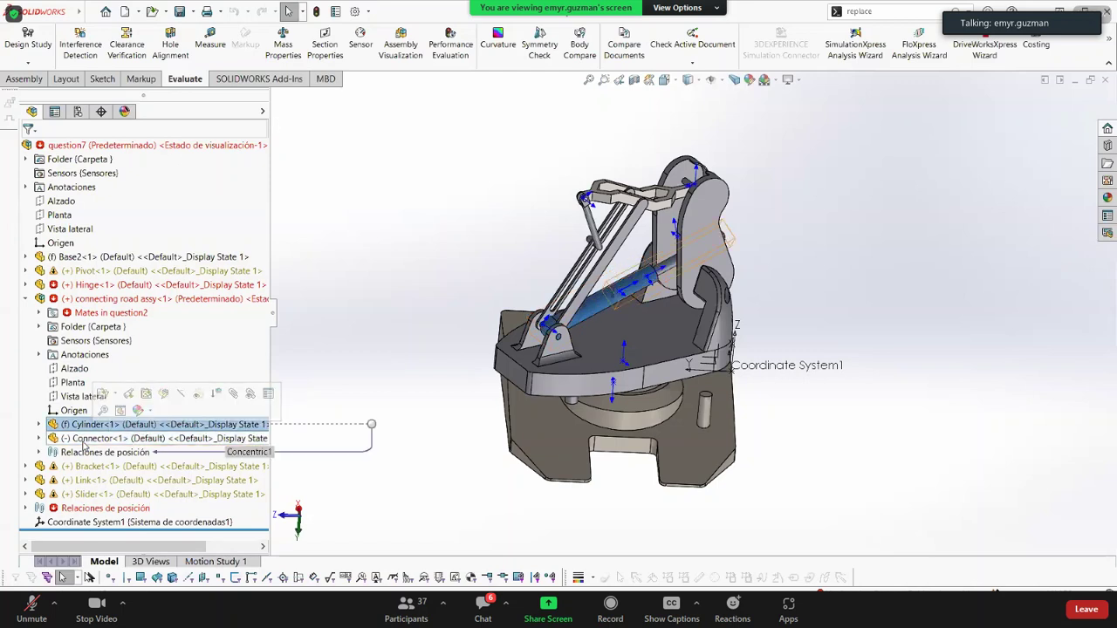
pyautogui.click(84, 442)
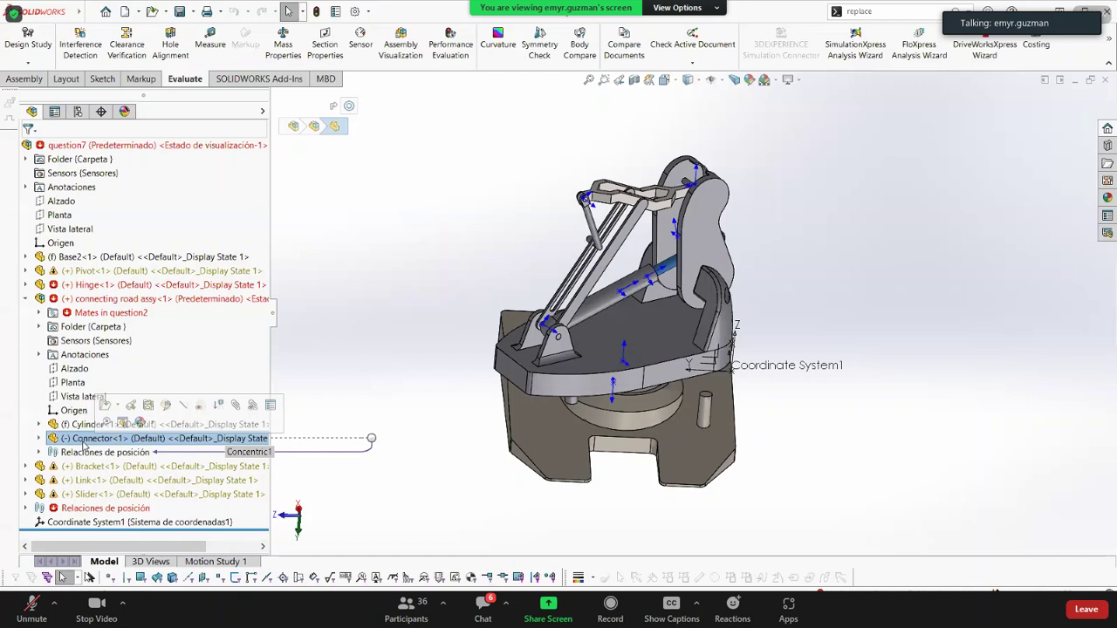
# Make the connecting road assy subassembly flexible again
pyautogui.rightClick(96, 299)
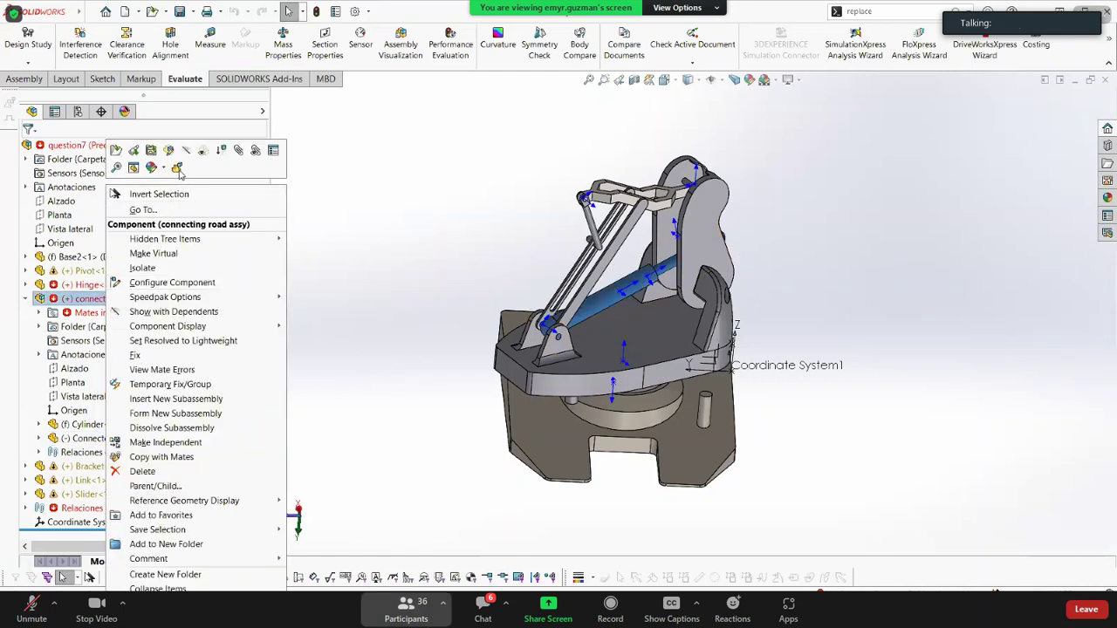
pyautogui.click(178, 170)
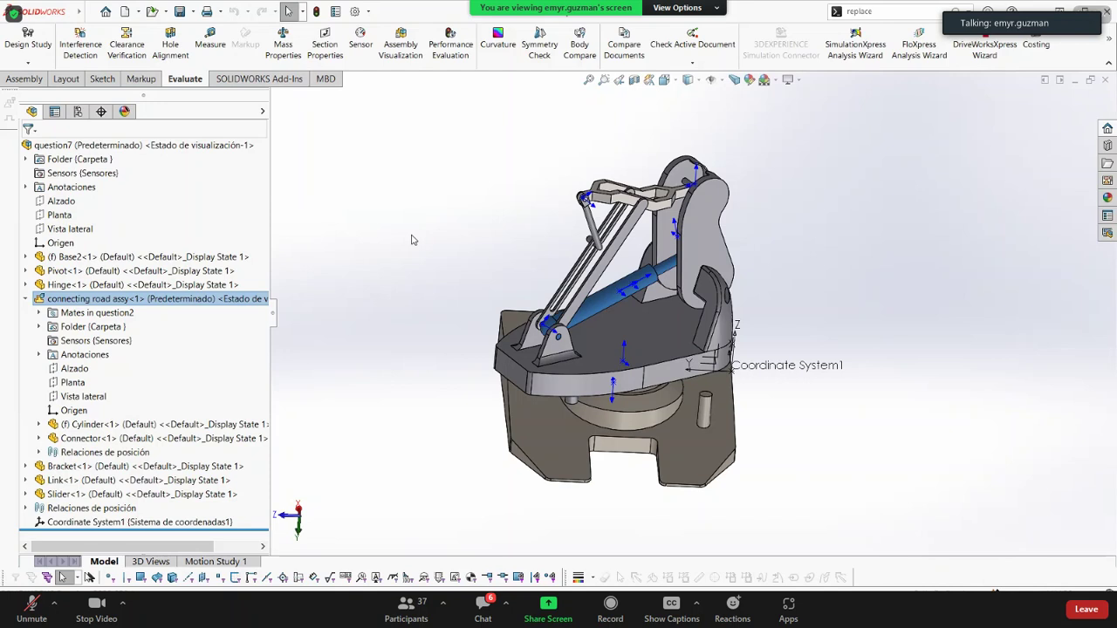
pyautogui.rightClick(89, 302)
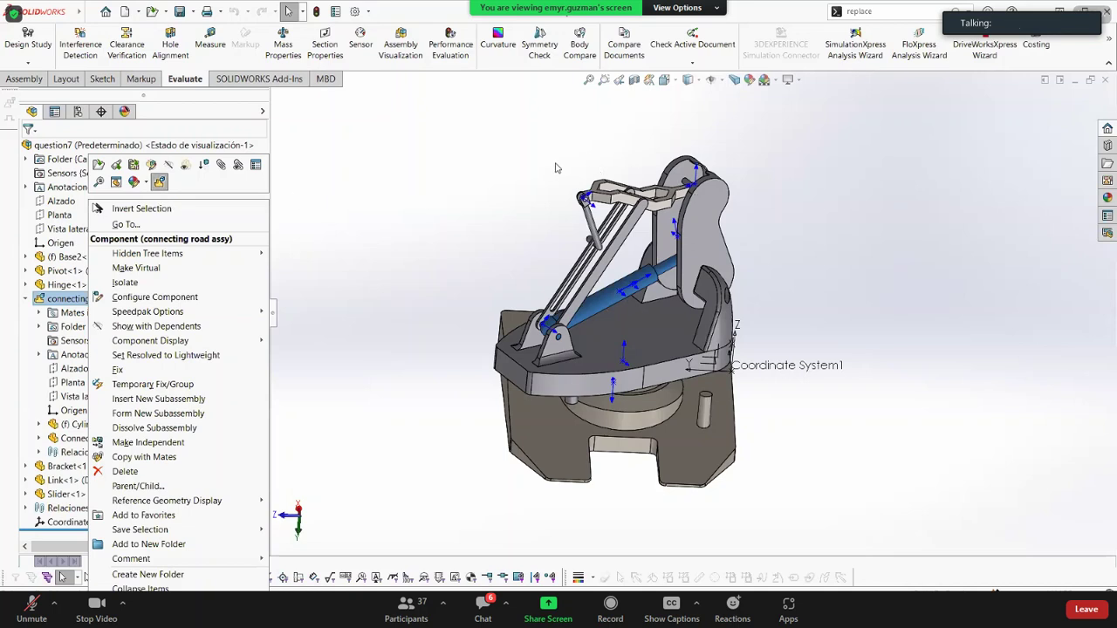
pyautogui.click(490, 166)
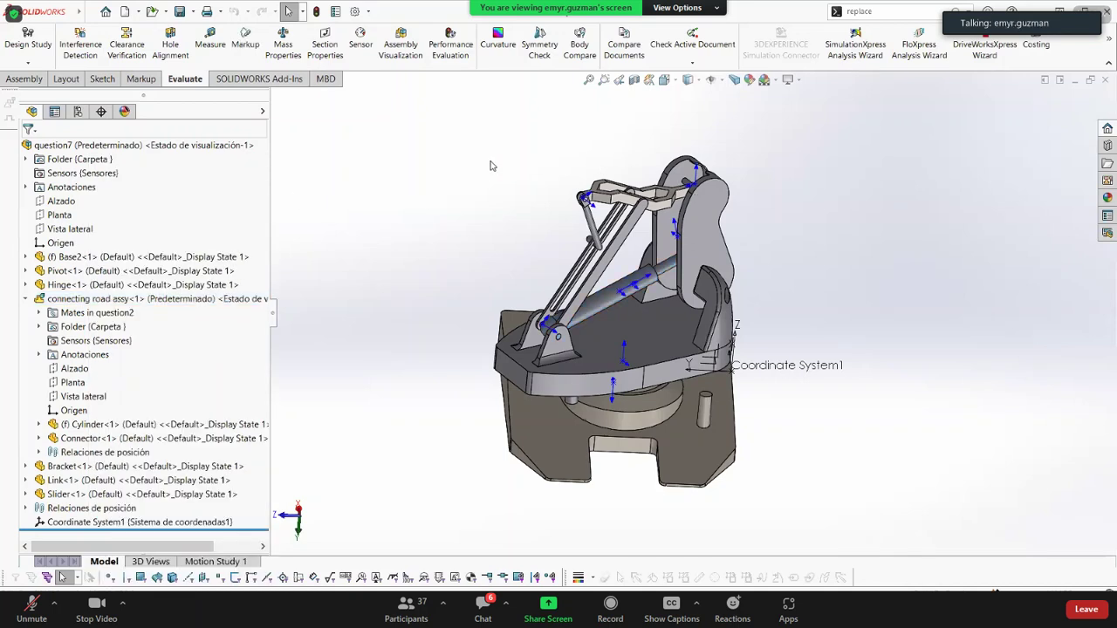
pyautogui.hotkey('alt', 'Tab')
pyautogui.hotkey('alt', 'Tab')
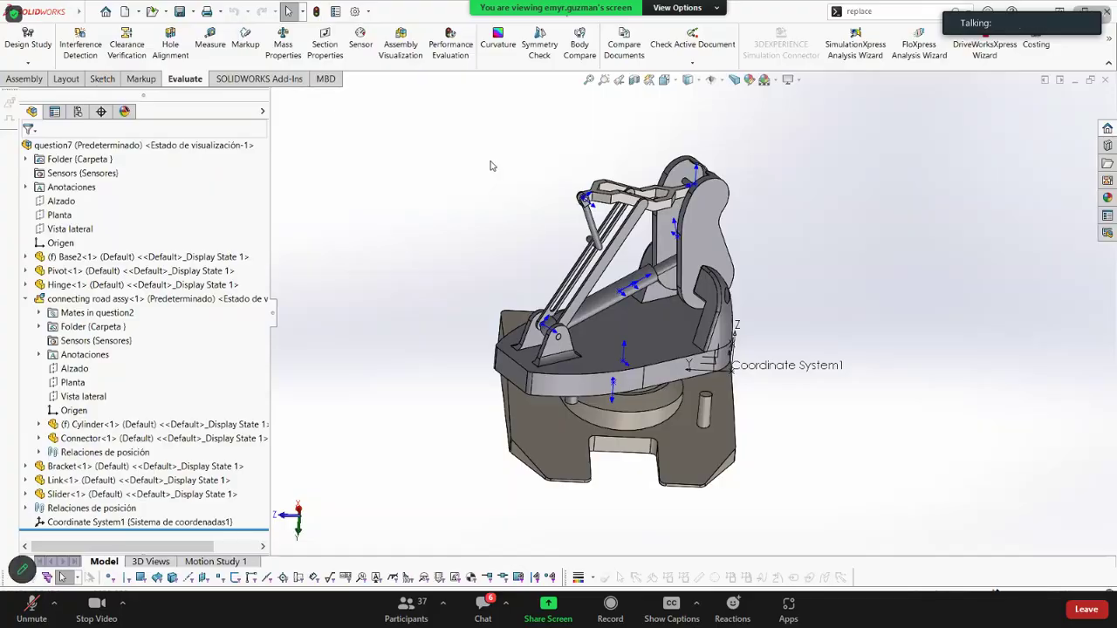
pyautogui.hotkey('alt', 'Tab')
pyautogui.hotkey('alt', 'Tab')
pyautogui.hotkey('alt', 'Tab')
pyautogui.click(25, 299)
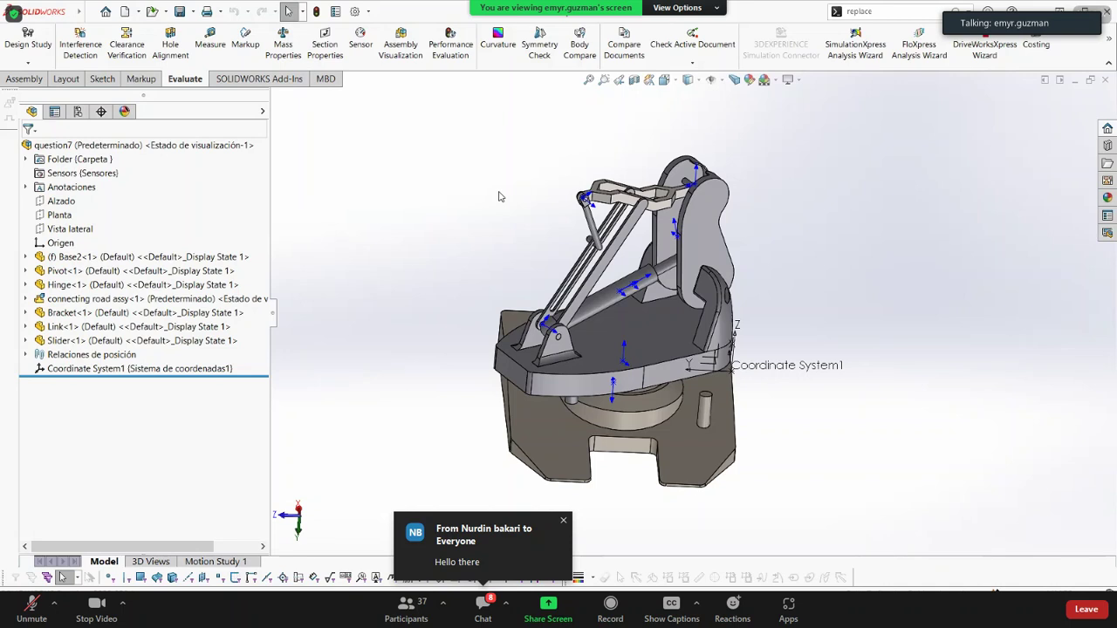
# Read the newest messages in the Zoom meeting chat and close it
pyautogui.click(483, 547)
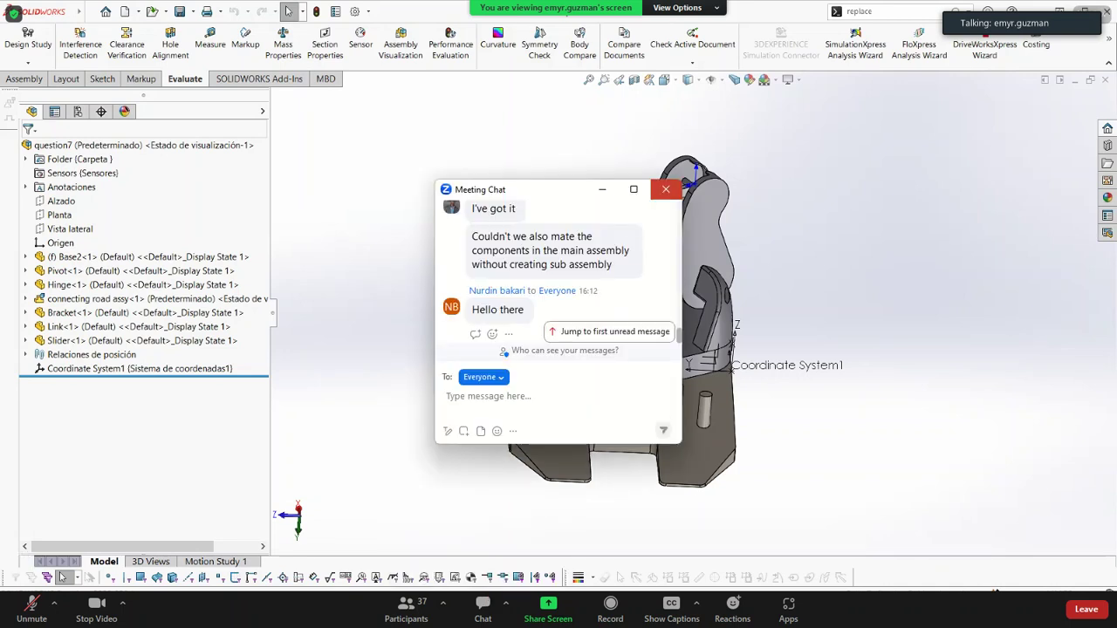
pyautogui.click(666, 189)
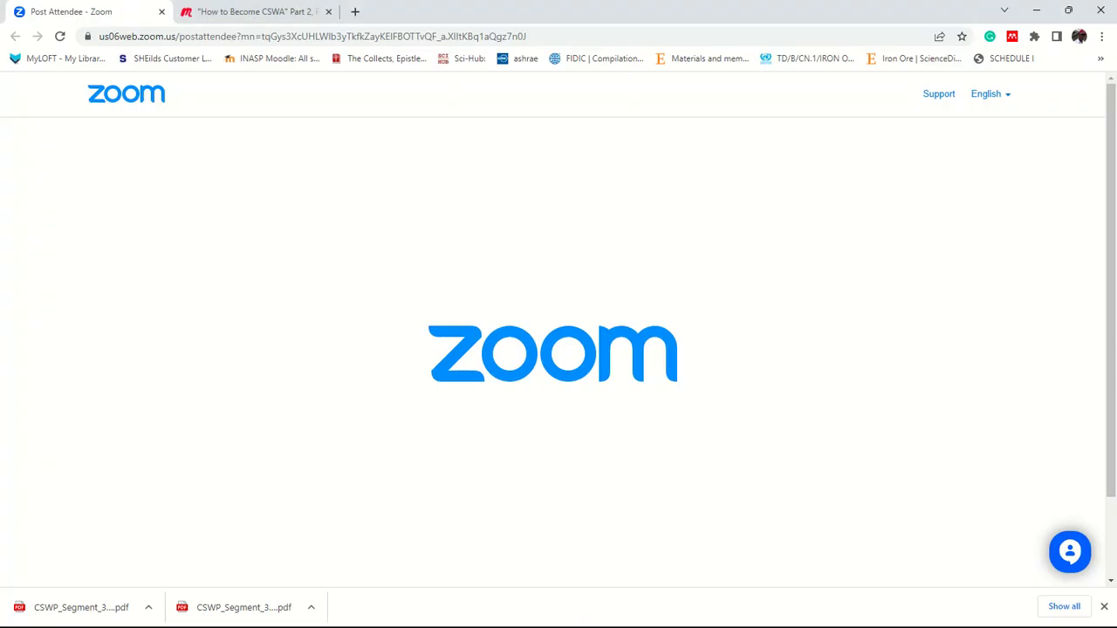
# Close the browser window and the Word document, and leave the Zoom meeting's full-screen view
pyautogui.click(1100, 11)
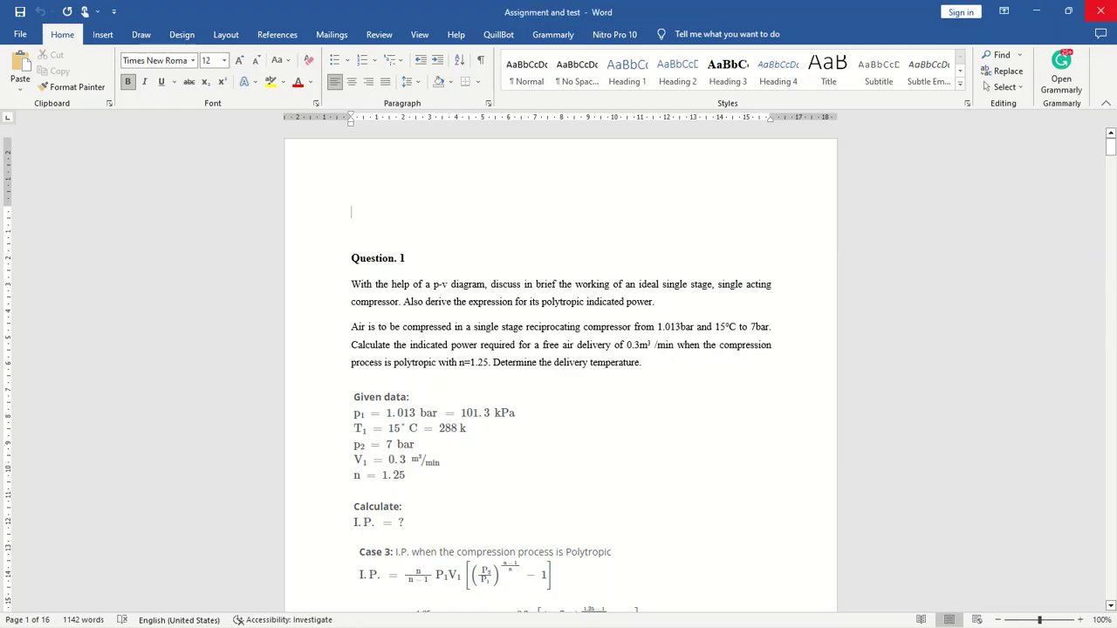
pyautogui.click(1100, 11)
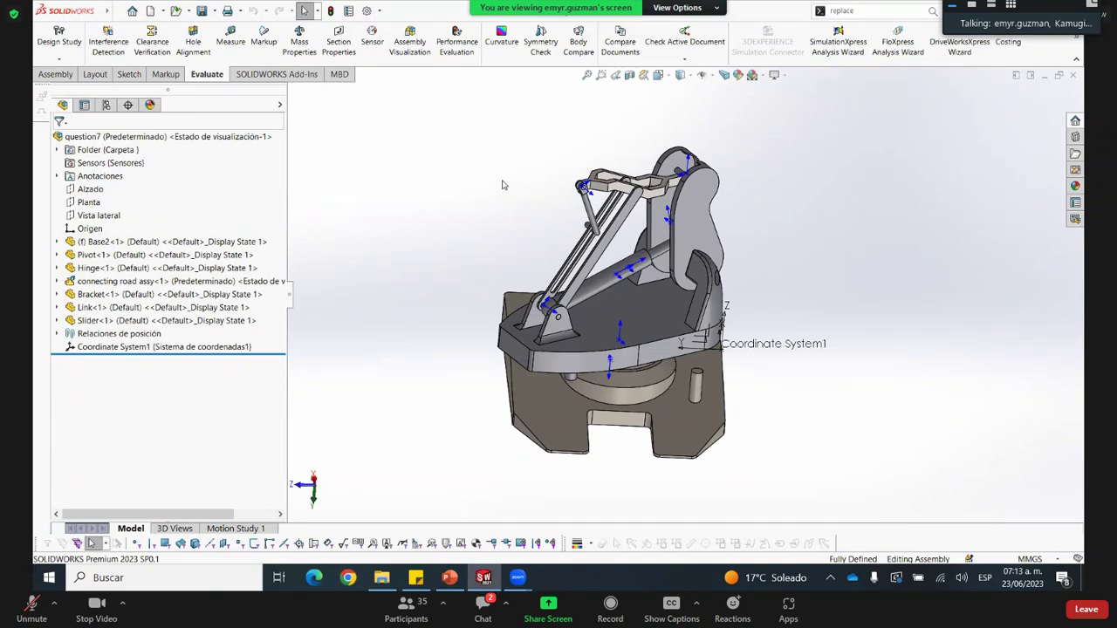
pyautogui.moveTo(1004, 22); pyautogui.dragTo(1003, 98)
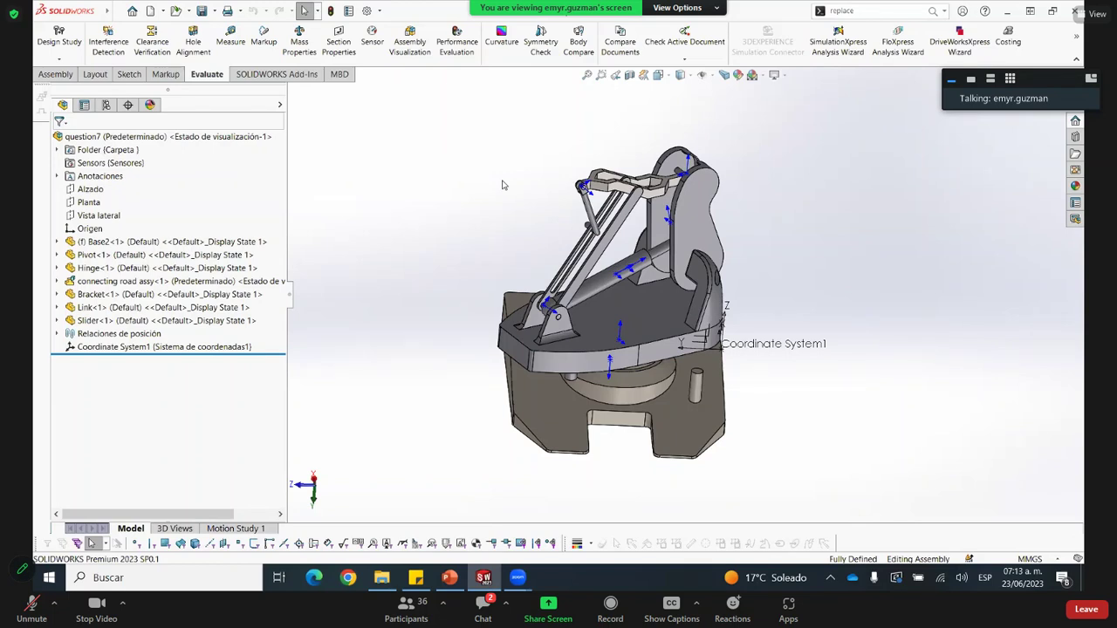
pyautogui.press('Escape')
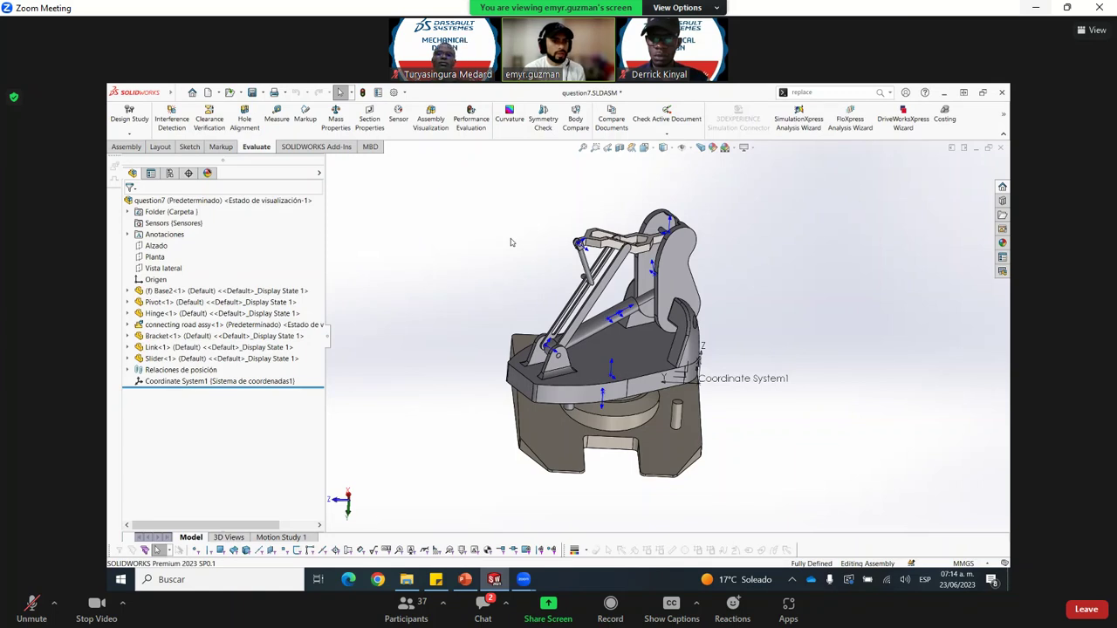
# Inspect the Pivot, Hinge, Bracket, Link and Slider components and the mates attached to them
pyautogui.click(167, 303)
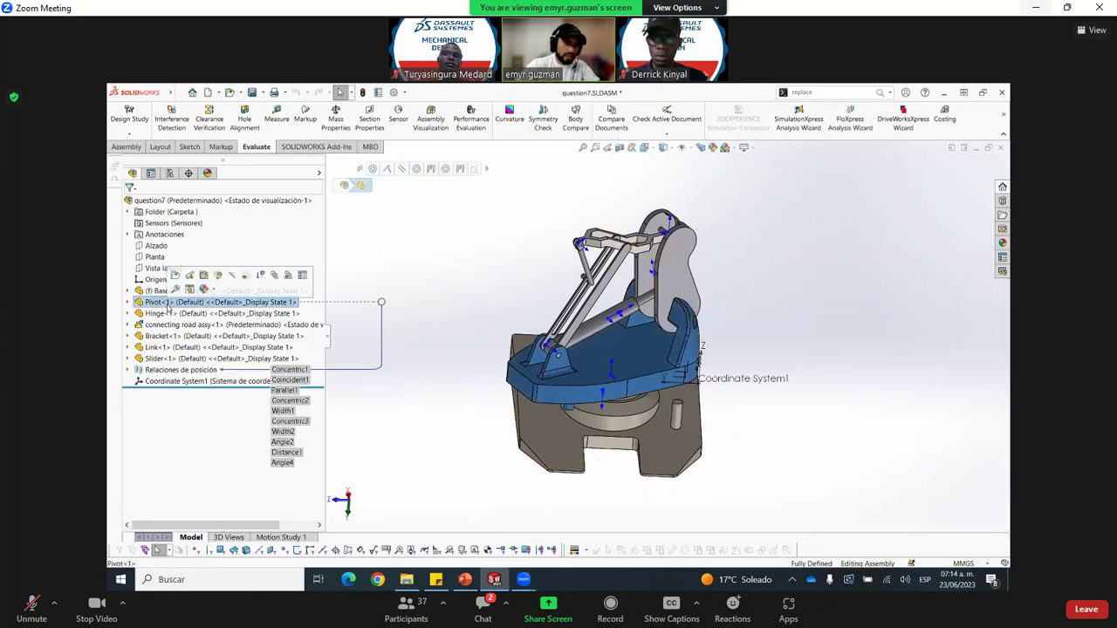
pyautogui.click(158, 359)
pyautogui.click(155, 348)
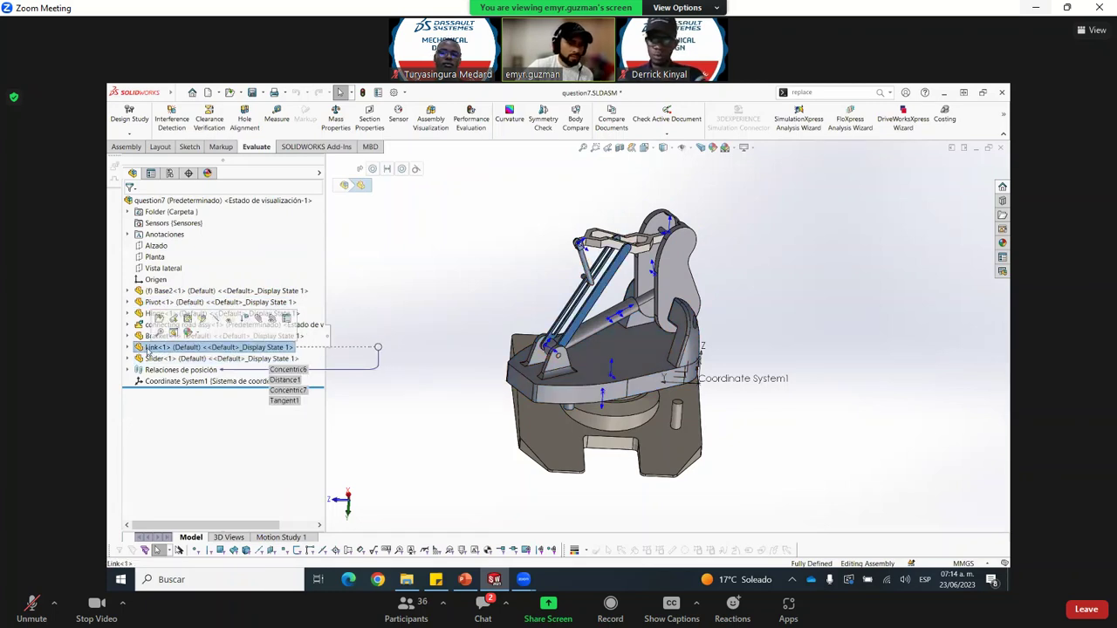
pyautogui.click(153, 359)
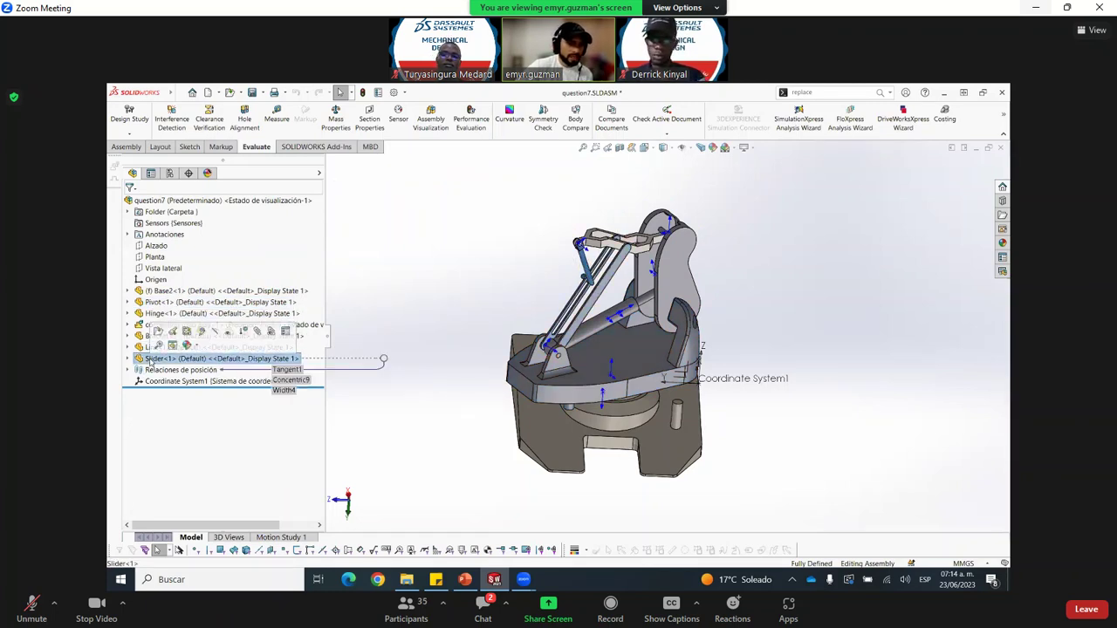
pyautogui.click(150, 348)
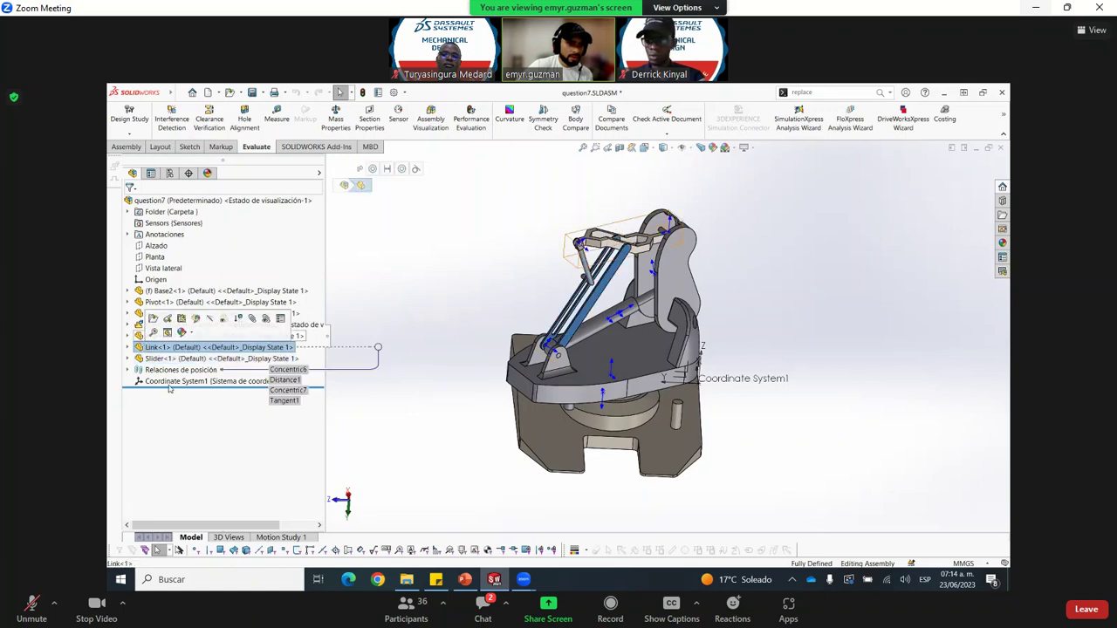
pyautogui.click(262, 336)
pyautogui.click(335, 303)
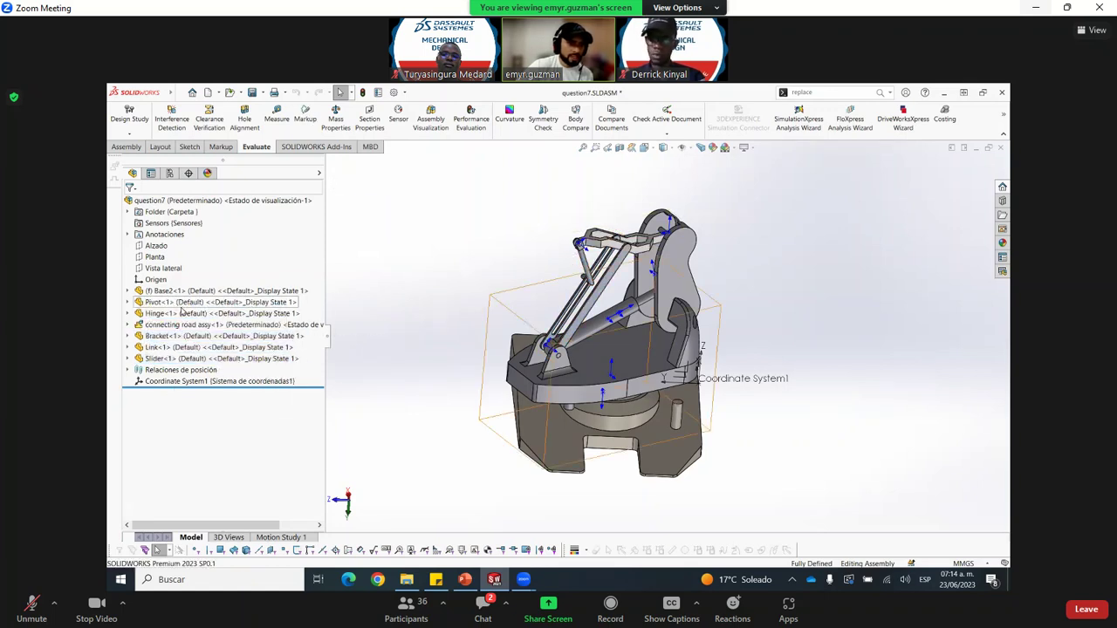
pyautogui.click(155, 312)
pyautogui.click(158, 302)
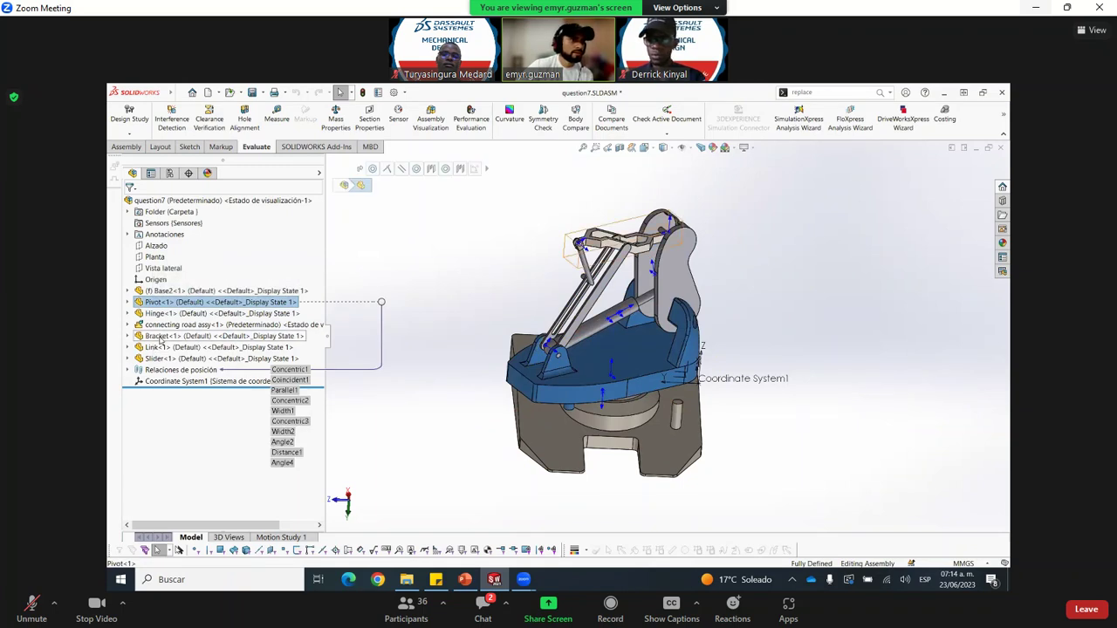
pyautogui.click(161, 338)
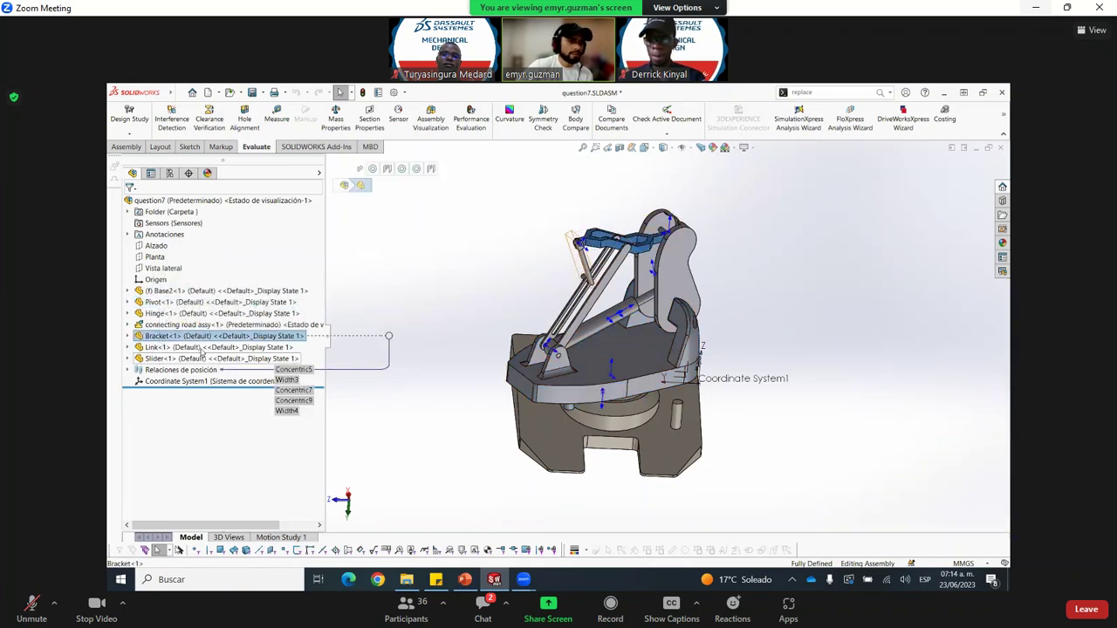
pyautogui.click(161, 359)
pyautogui.click(377, 276)
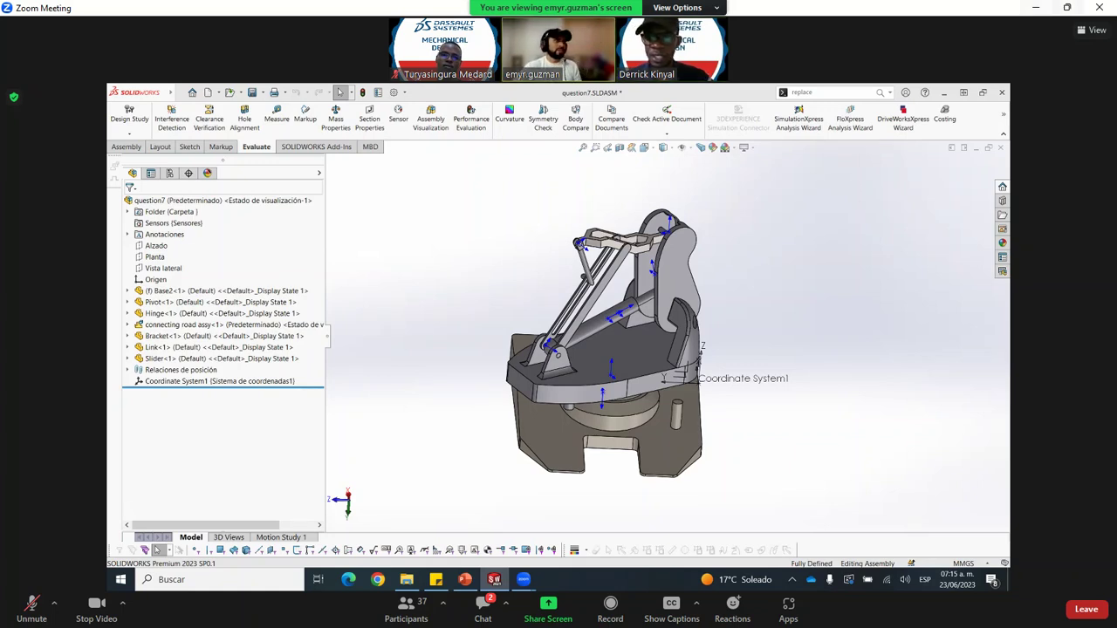
# Examine the question7 assembly from several directions, from the base up to the linkage
pyautogui.moveTo(1067, 7)
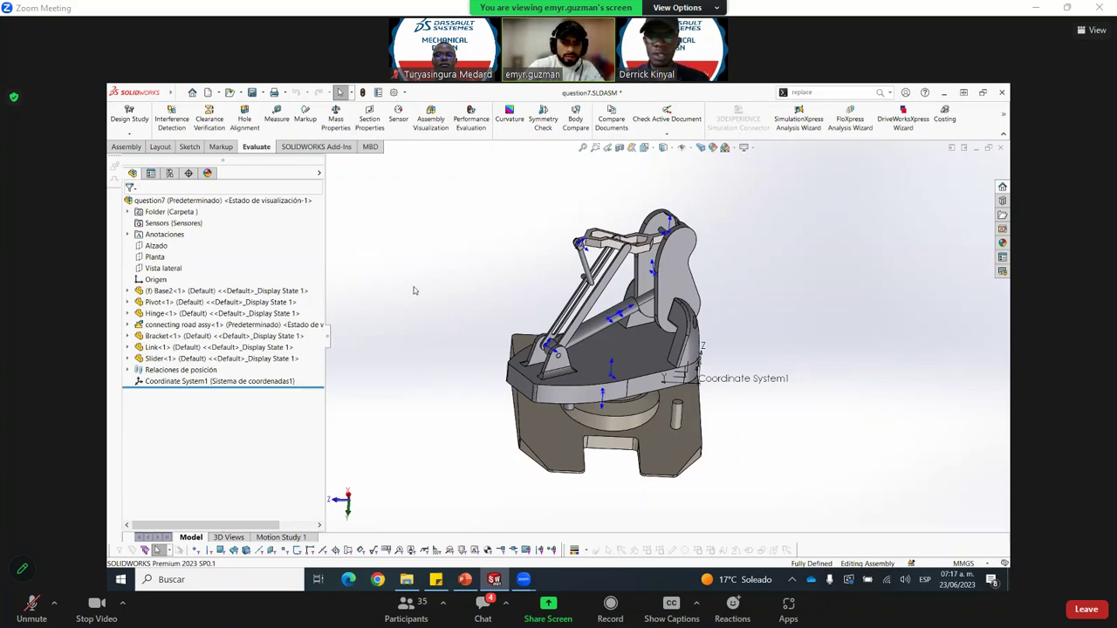
pyautogui.scroll(1, 737, 416)
pyautogui.scroll(-2, 635, 420)
pyautogui.scroll(1, 633, 410)
pyautogui.moveTo(627, 381); pyautogui.dragTo(590, 352, button='middle')
pyautogui.scroll(2, 590, 353)
pyautogui.scroll(-1, 593, 353)
pyautogui.scroll(1, 599, 354)
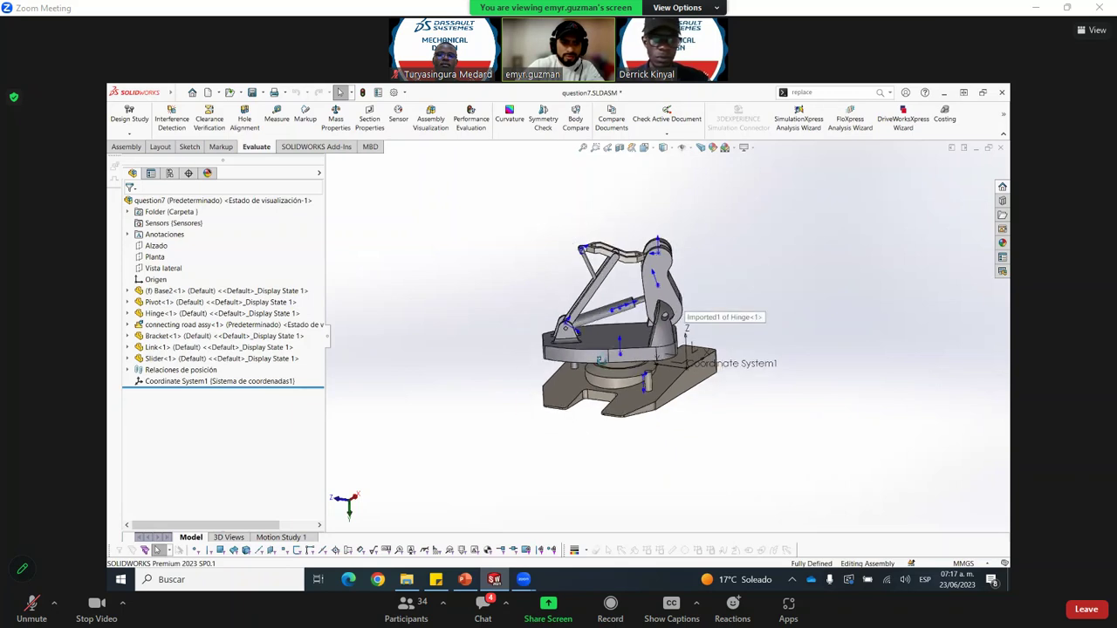
pyautogui.scroll(-3, 596, 359)
pyautogui.moveTo(587, 397); pyautogui.dragTo(584, 396, button='middle')
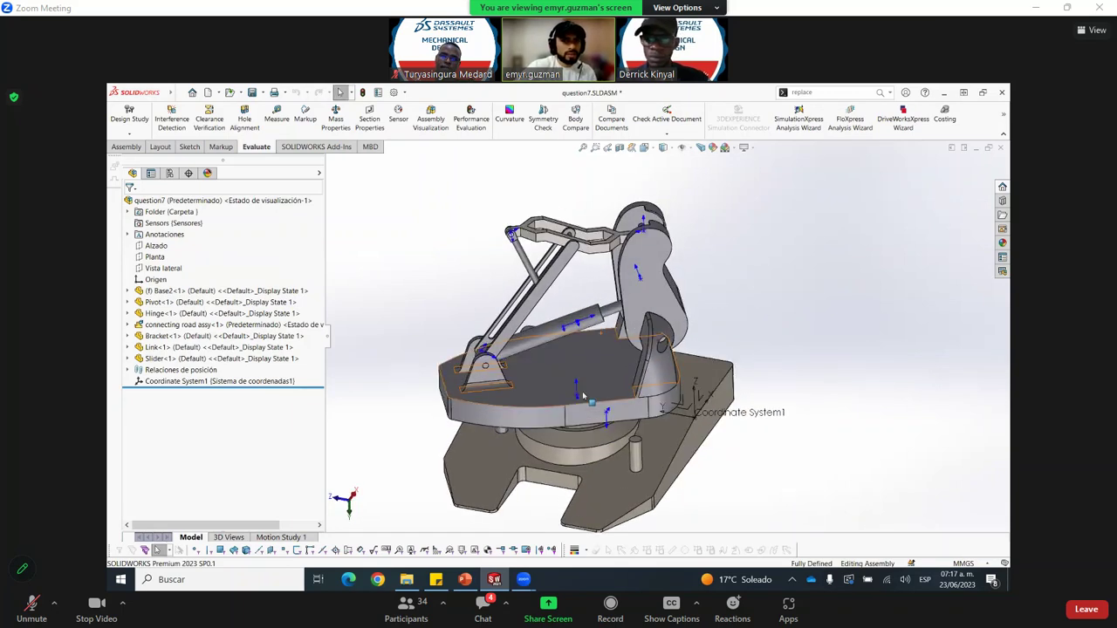
# Select the Connector's cylindrical face and examine how it sits between the Cylinder and the Hinge
pyautogui.click(615, 315)
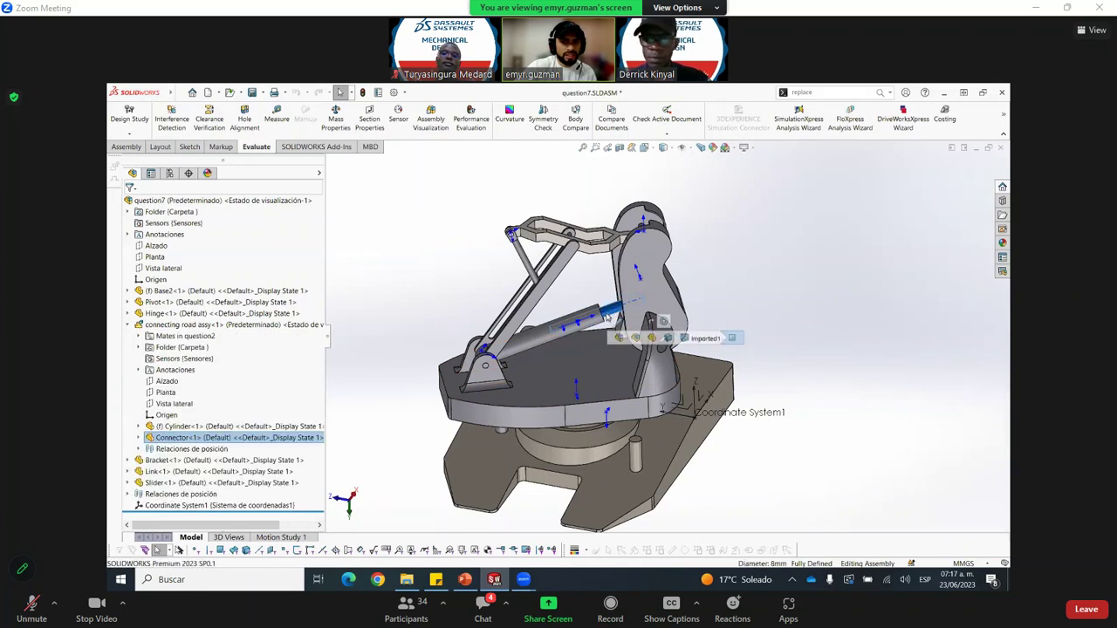
pyautogui.scroll(-2, 600, 305)
pyautogui.scroll(-2, 511, 359)
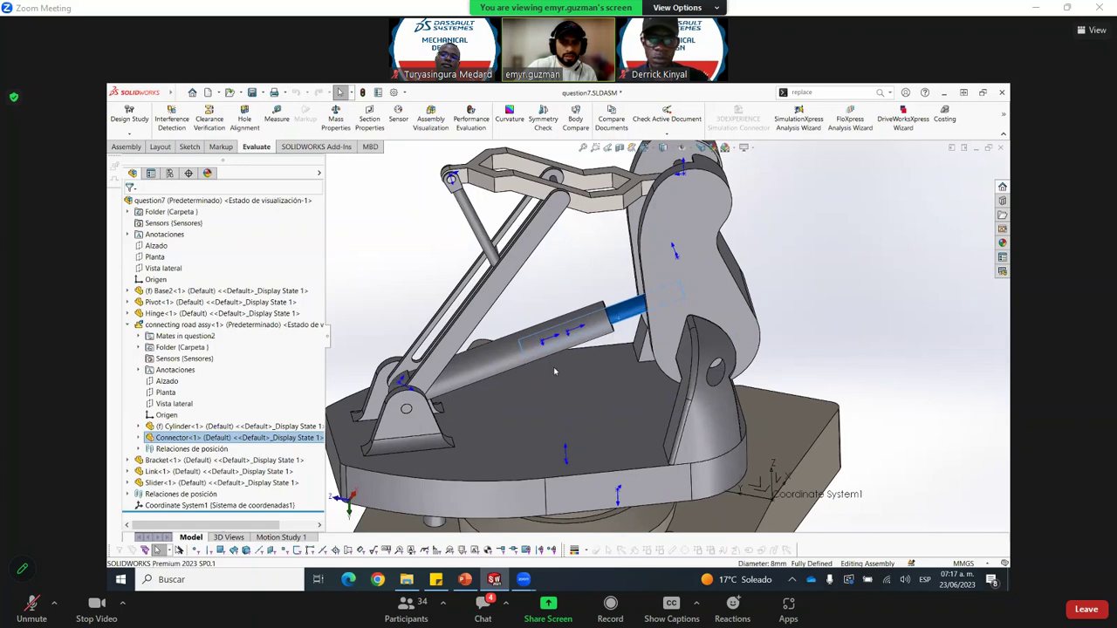
pyautogui.moveTo(550, 357); pyautogui.dragTo(695, 390, button='middle')
pyautogui.click(702, 294)
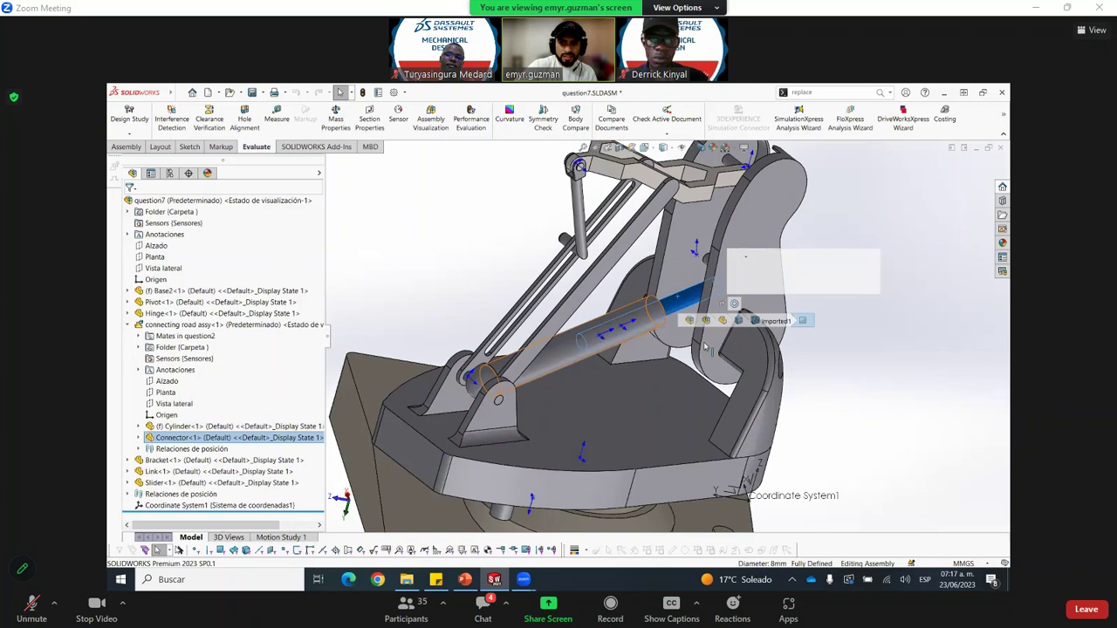
pyautogui.click(665, 321)
pyautogui.scroll(4, 667, 321)
pyautogui.press('Escape')
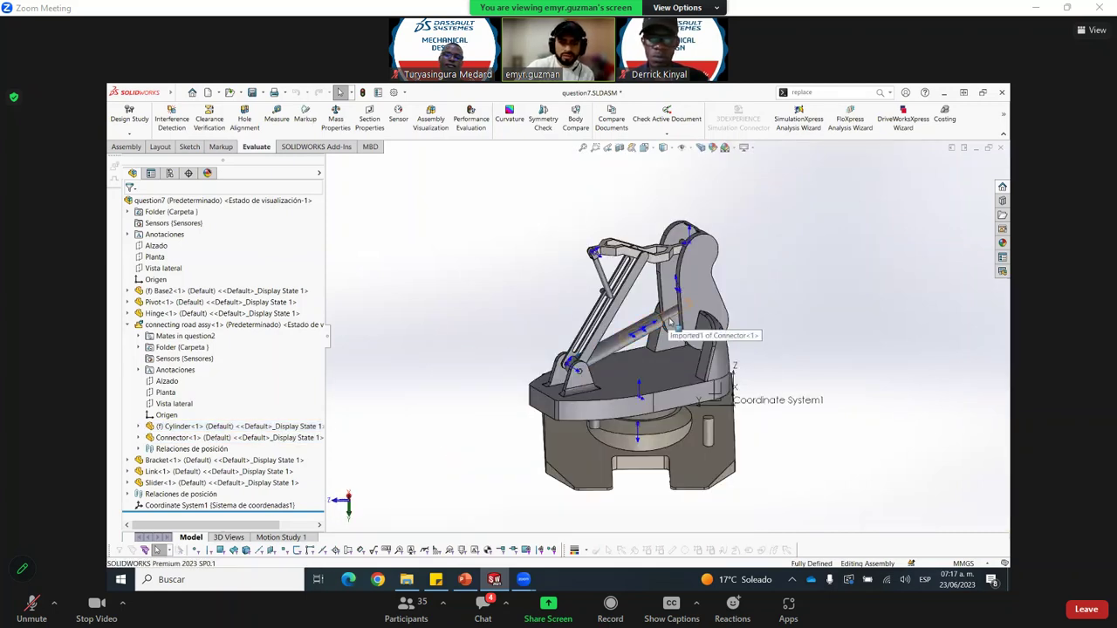
pyautogui.scroll(-4, 665, 305)
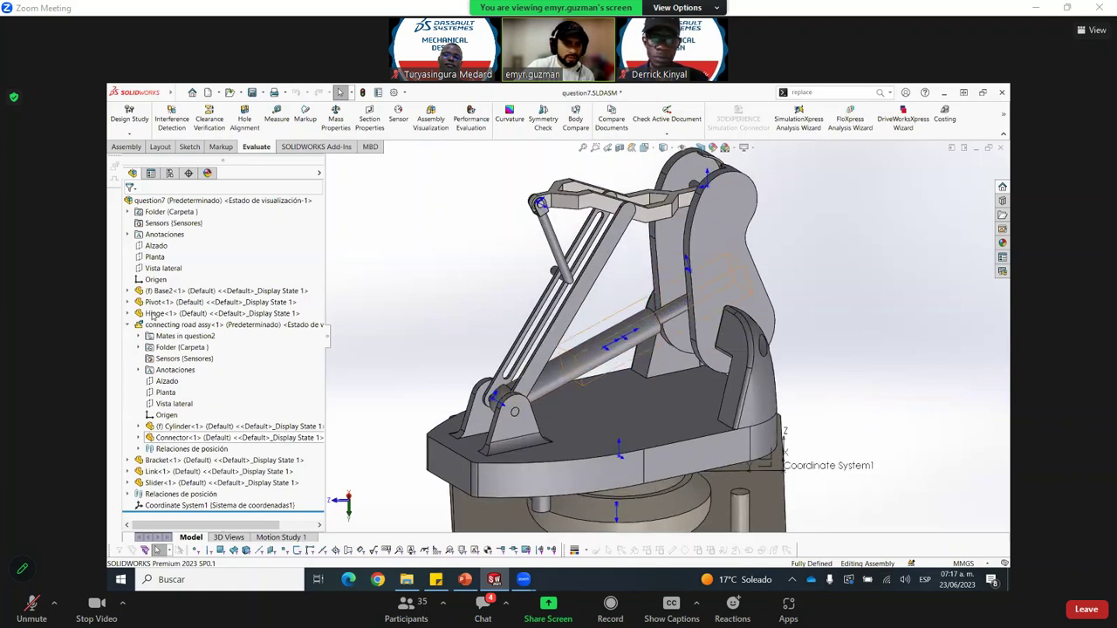
# Edit the Angle4 mate between the Hinge and the Pivot and set its angle to 60 degrees
pyautogui.click(128, 325)
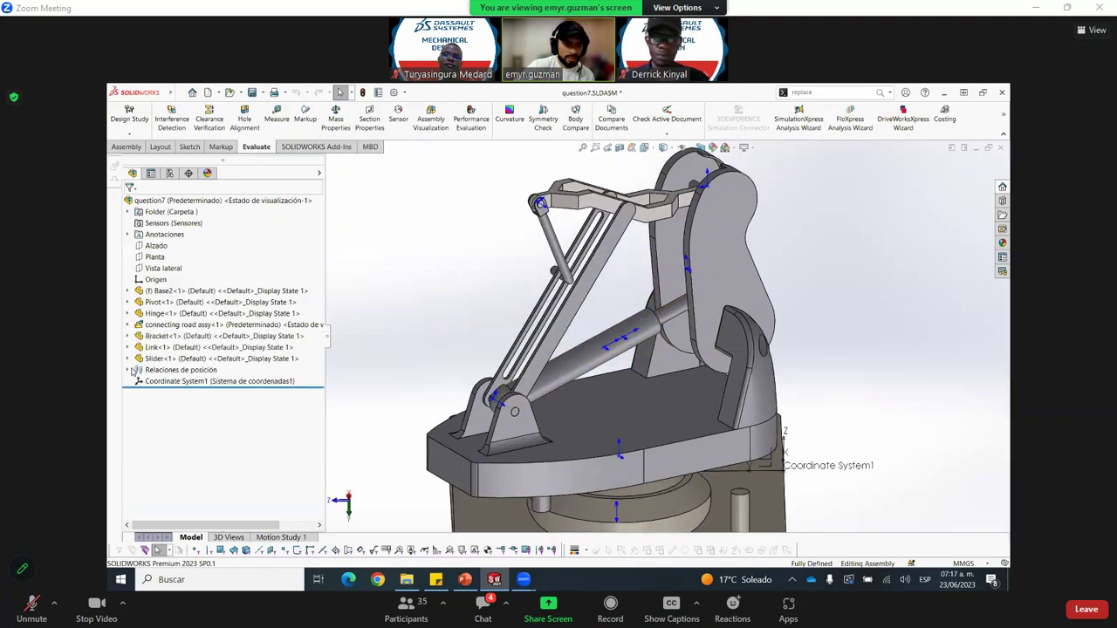
pyautogui.click(127, 370)
pyautogui.scroll(-2, 182, 488)
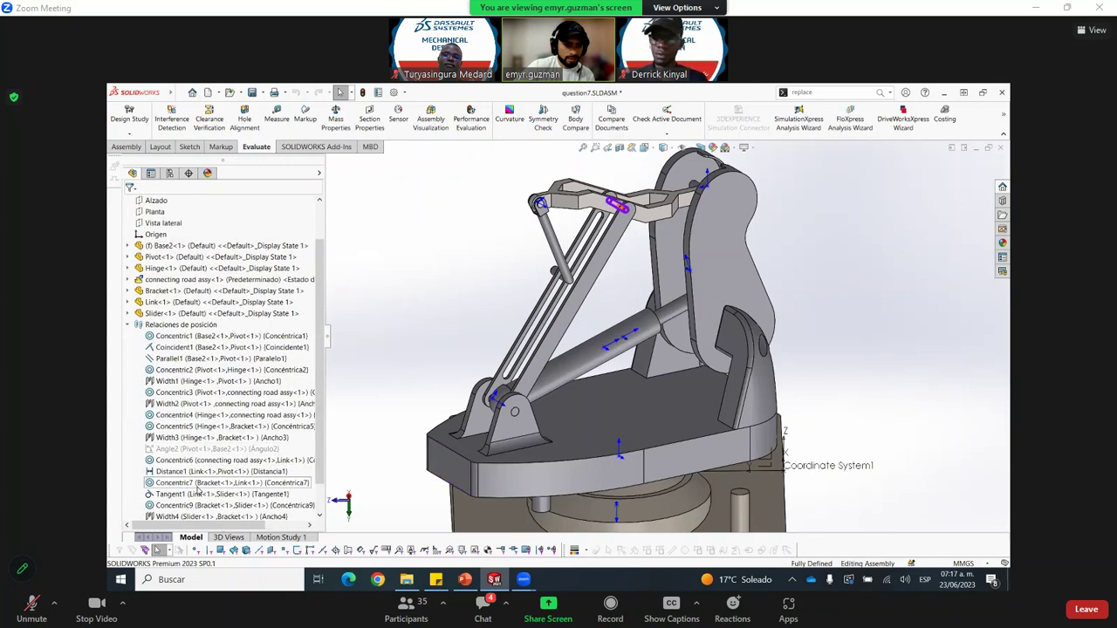
pyautogui.click(183, 494)
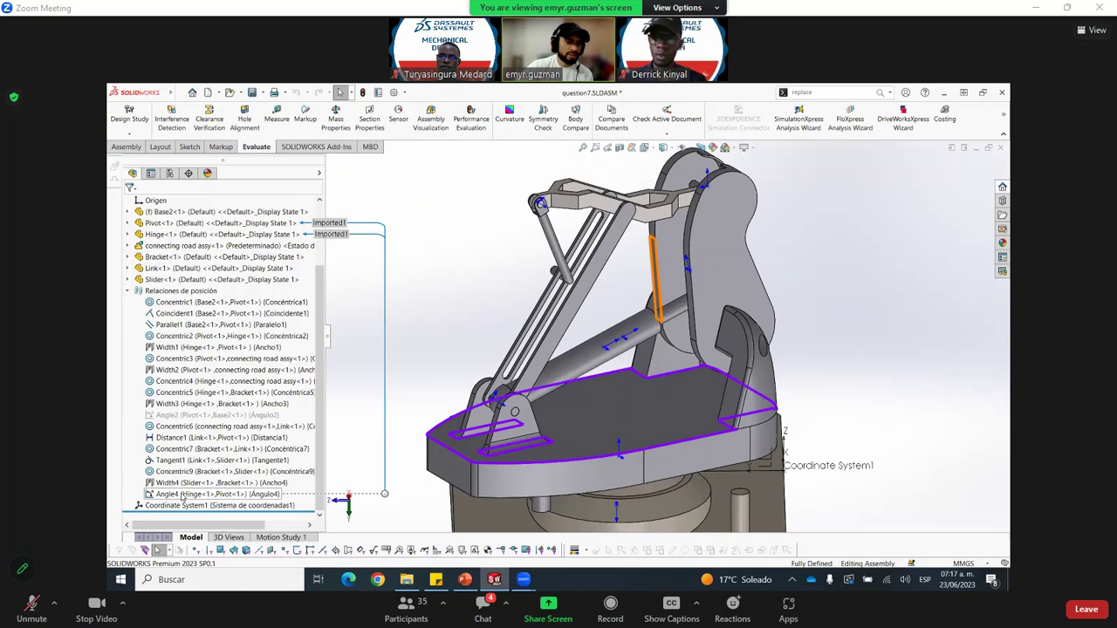
pyautogui.rightClick(183, 495)
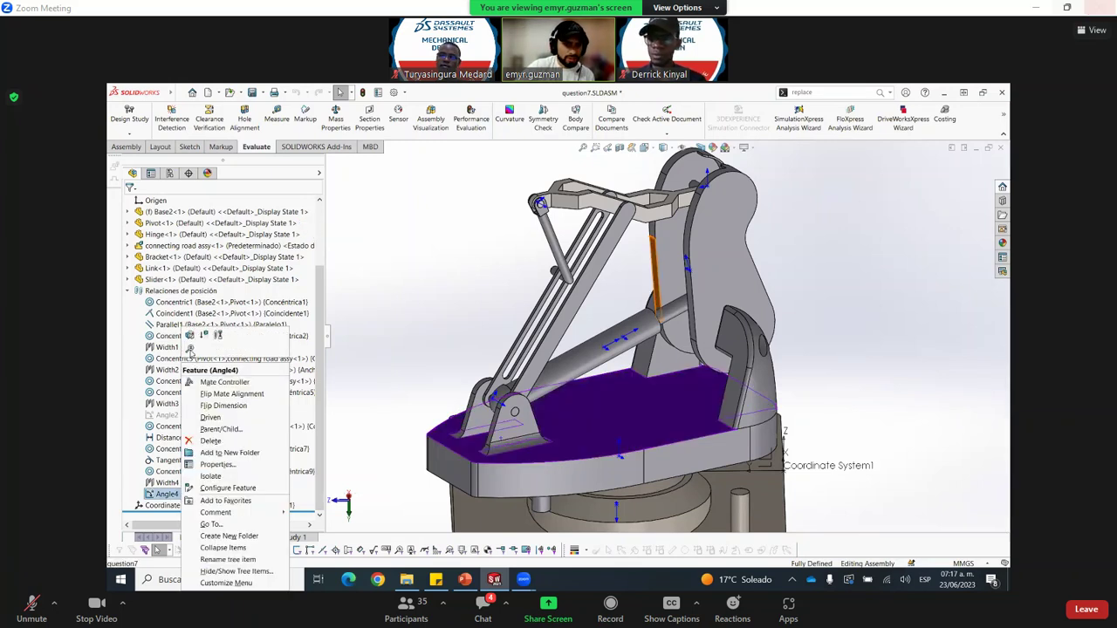
pyautogui.click(190, 335)
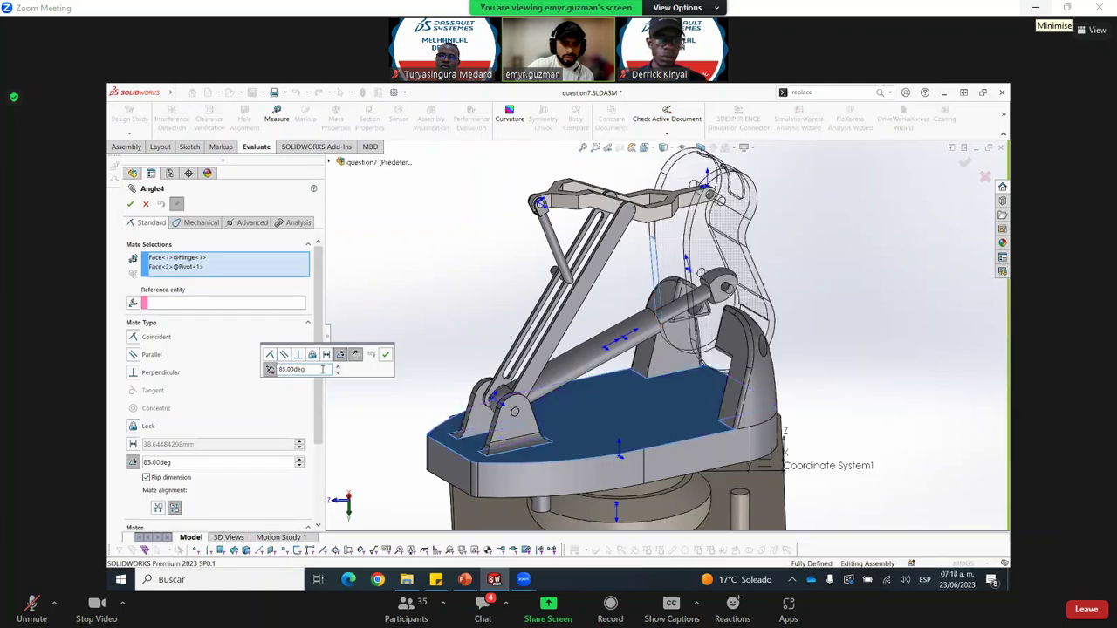
pyautogui.write('60')
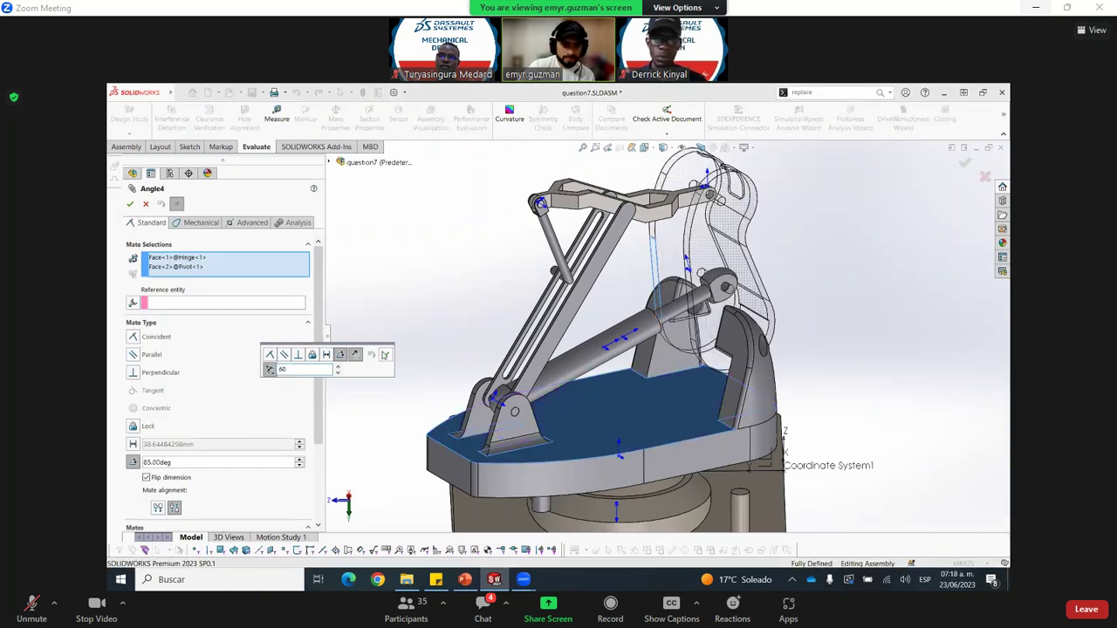
pyautogui.click(385, 354)
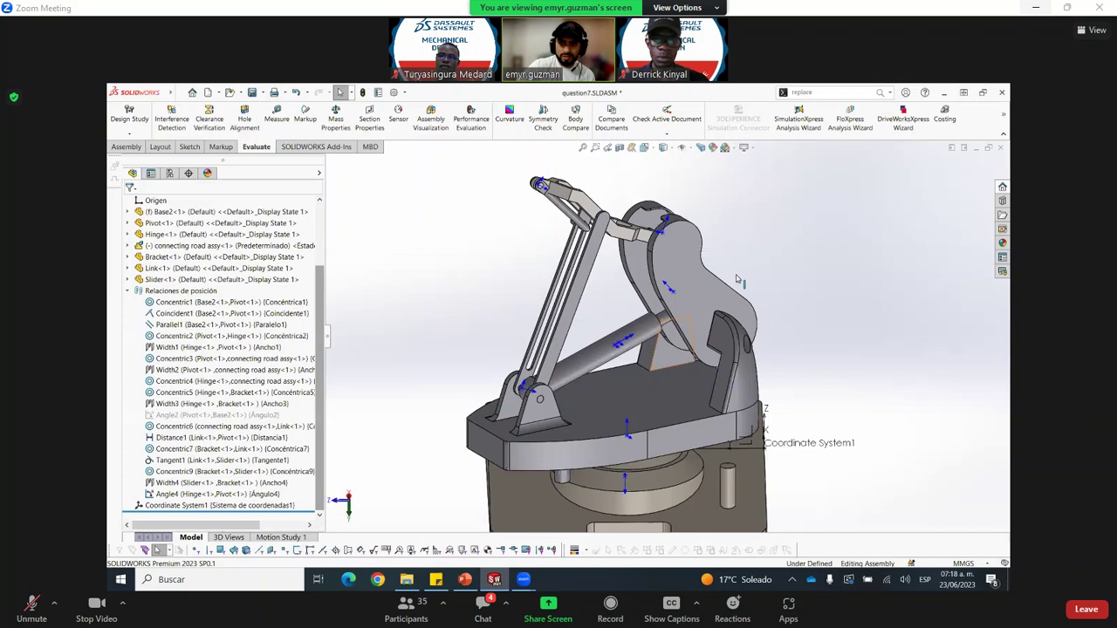
# Examine the repositioned linkage from several directions and select the Connector's cylindrical face to check its fit with the Hinge
pyautogui.scroll(-4, 733, 278)
pyautogui.scroll(4, 731, 275)
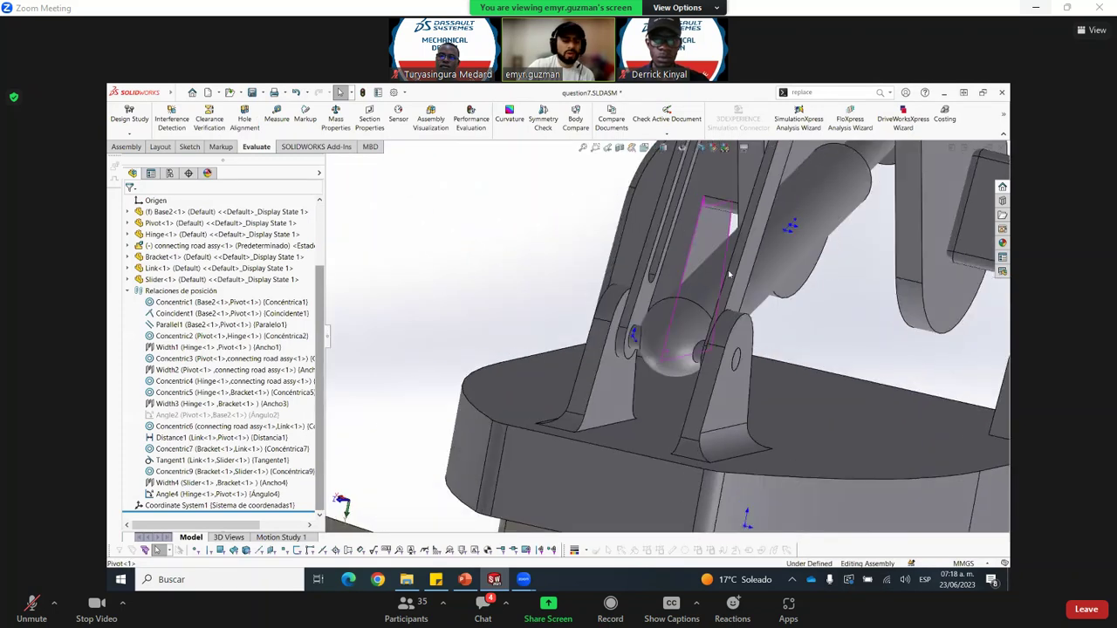
pyautogui.scroll(5, 729, 275)
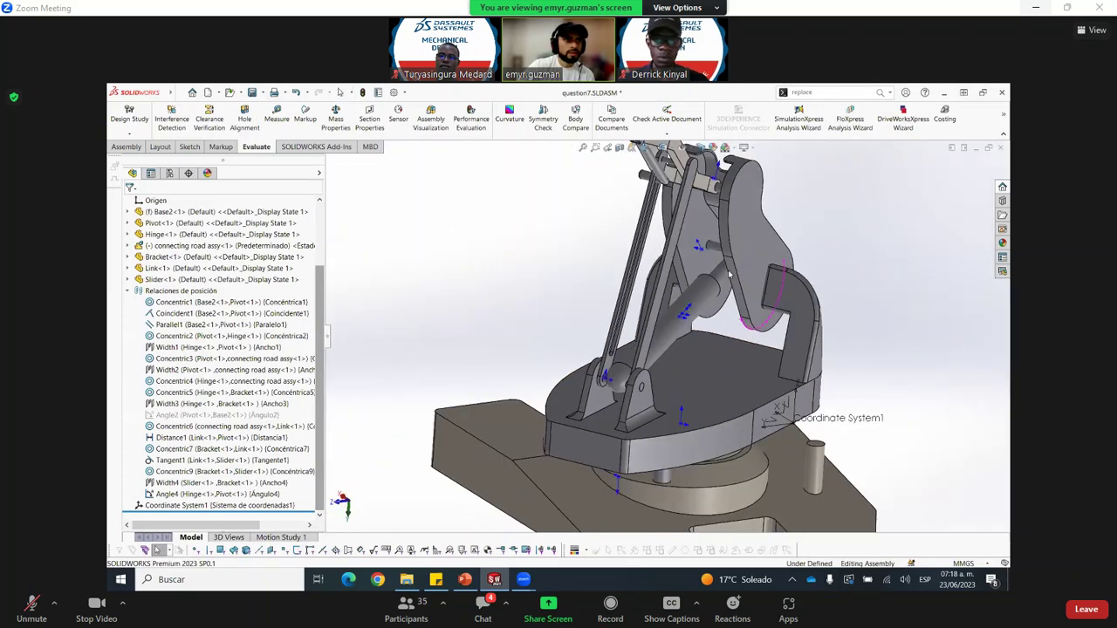
pyautogui.click(729, 275)
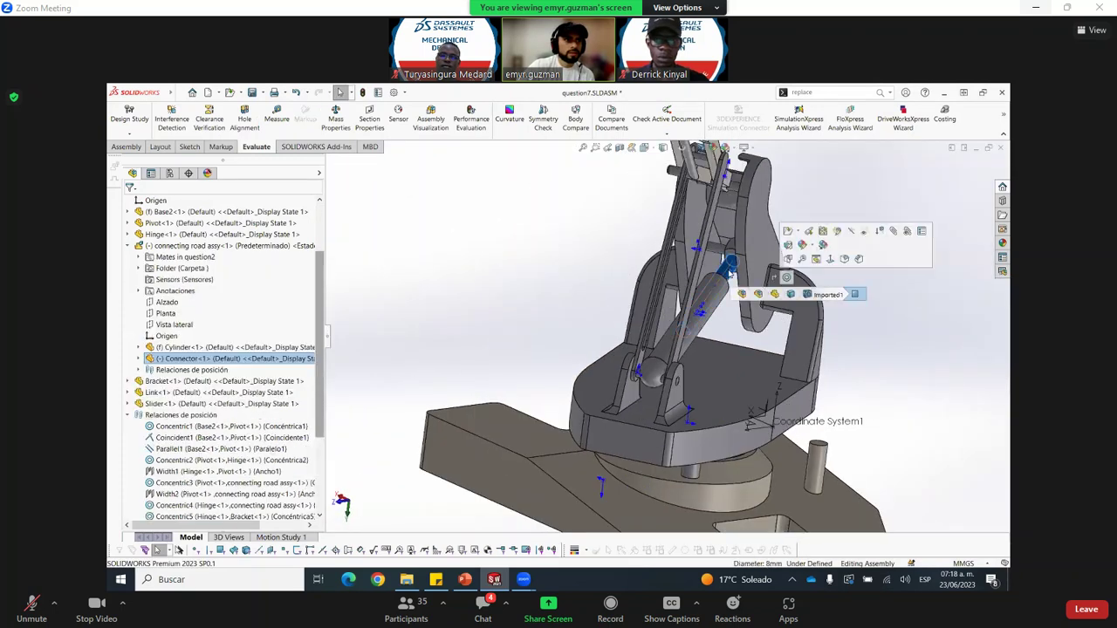
pyautogui.click(734, 329)
pyautogui.scroll(5, 716, 339)
pyautogui.moveTo(703, 367); pyautogui.dragTo(650, 373, button='middle')
pyautogui.scroll(-1, 733, 371)
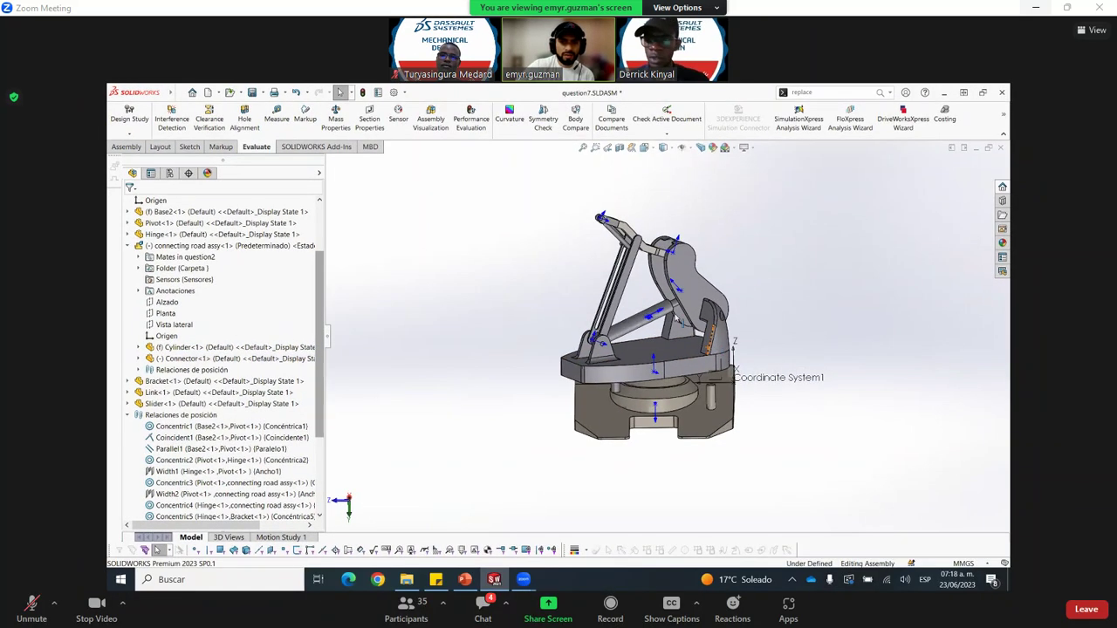
# Inspect the Cylinder in the connecting road subassembly up close and within the whole assembly
pyautogui.scroll(-1, 677, 321)
pyautogui.scroll(-1, 625, 310)
pyautogui.scroll(-2, 624, 301)
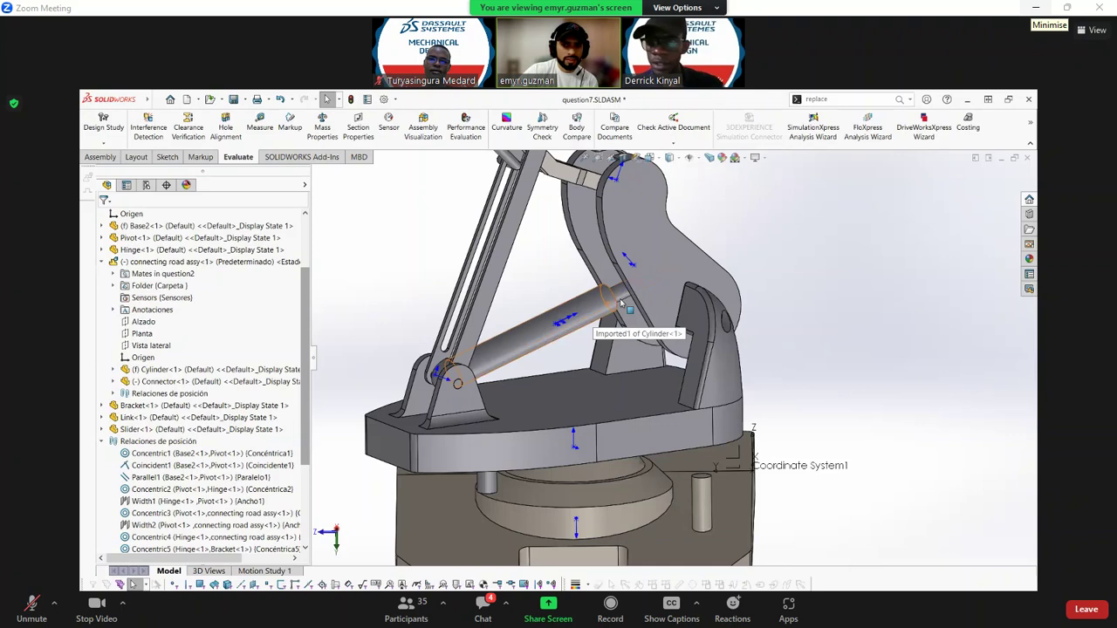
pyautogui.click(596, 315)
pyautogui.scroll(3, 604, 417)
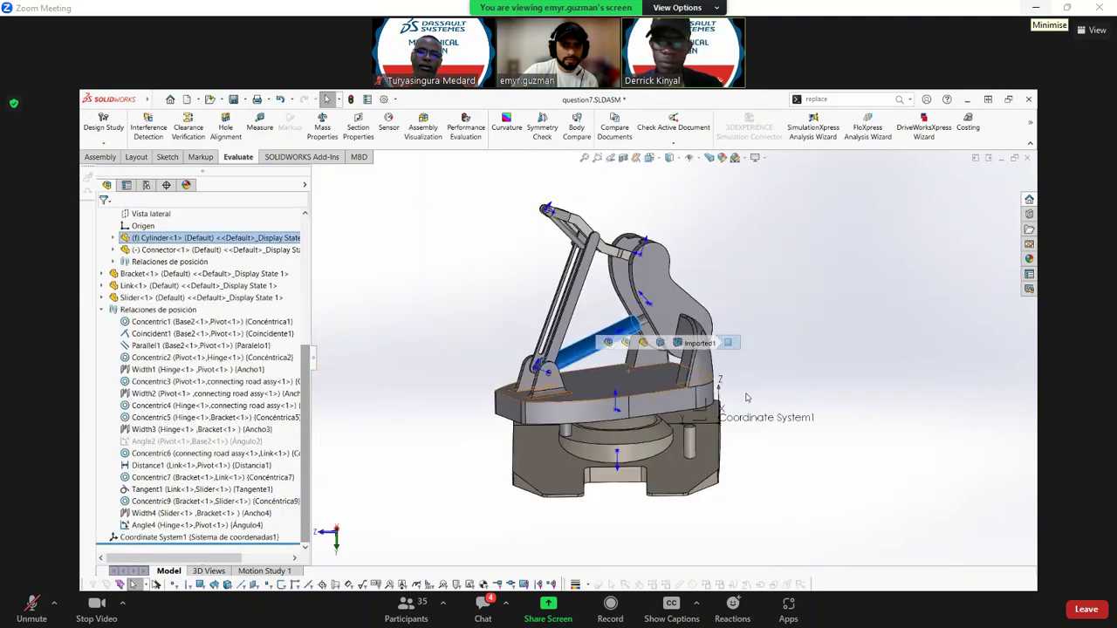
pyautogui.press('Escape')
pyautogui.scroll(-1, 690, 401)
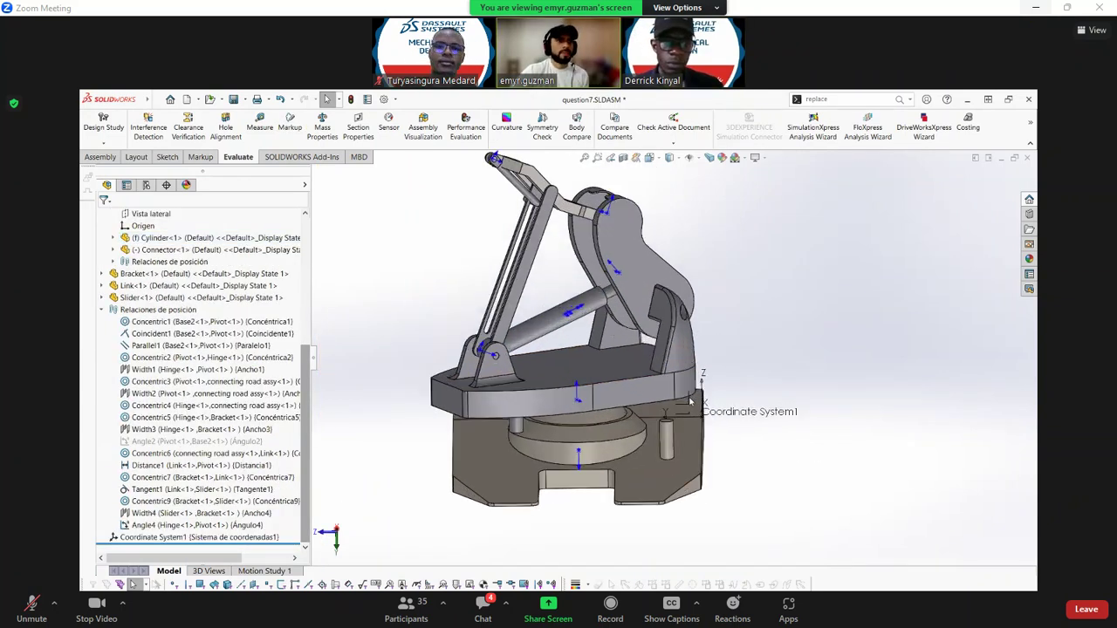
pyautogui.scroll(1, 690, 402)
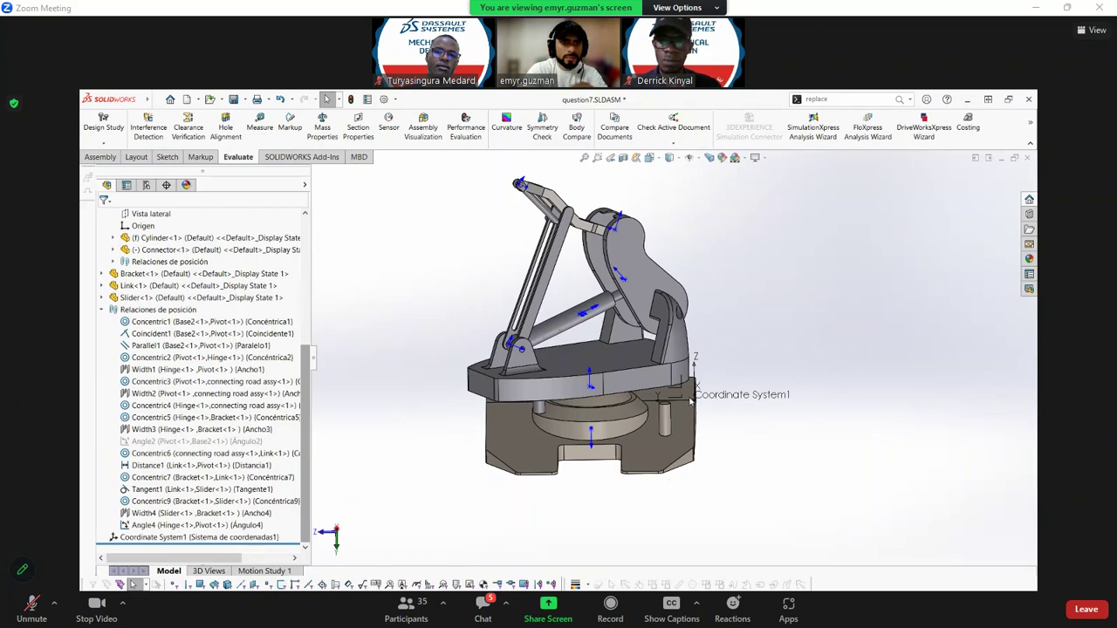
# Evaluate the assembly's mass properties and read the center of mass coordinates relative to Coordinate System1
pyautogui.click(323, 131)
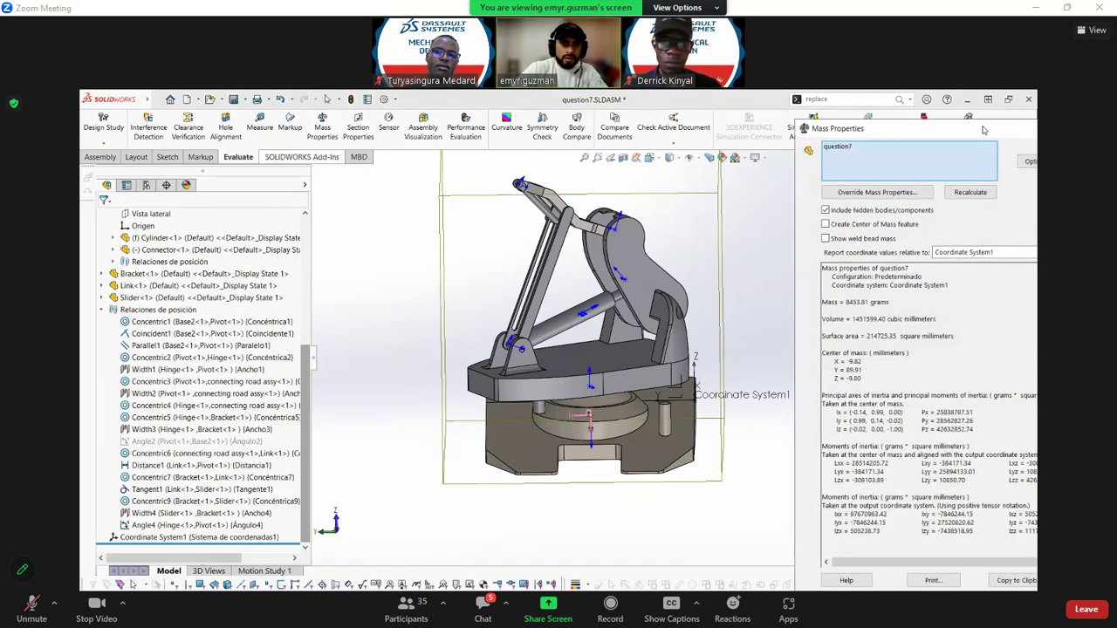
pyautogui.moveTo(984, 129); pyautogui.dragTo(976, 131)
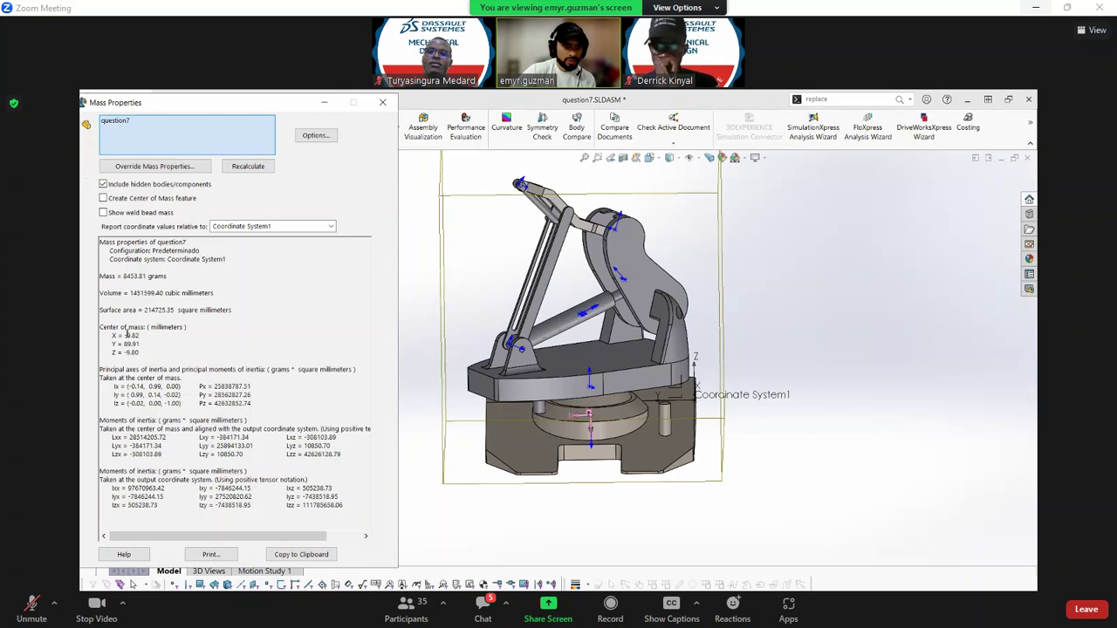
pyautogui.moveTo(123, 335); pyautogui.dragTo(138, 353)
pyautogui.click(168, 350)
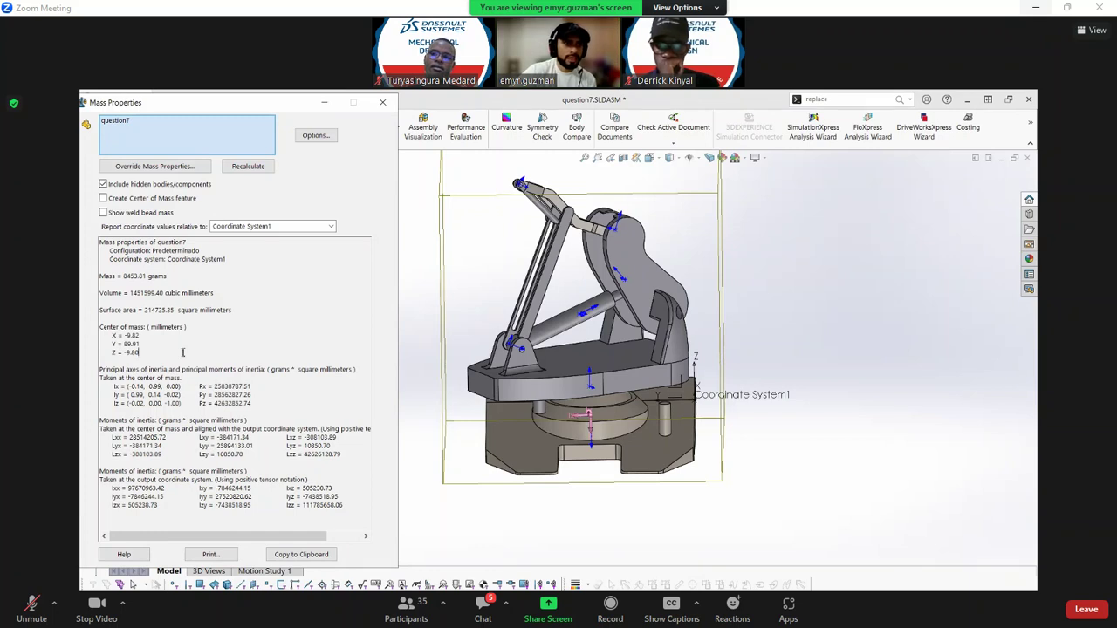
# Open the assembly's mass property overrides and enable the center of mass override
pyautogui.click(145, 167)
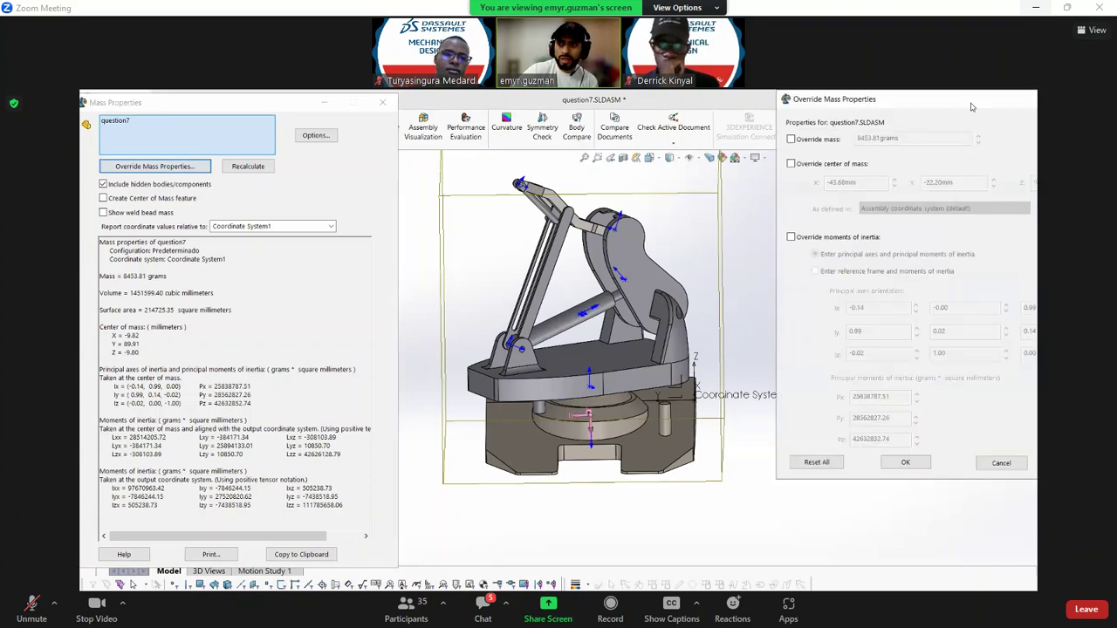
pyautogui.moveTo(986, 103); pyautogui.dragTo(638, 174)
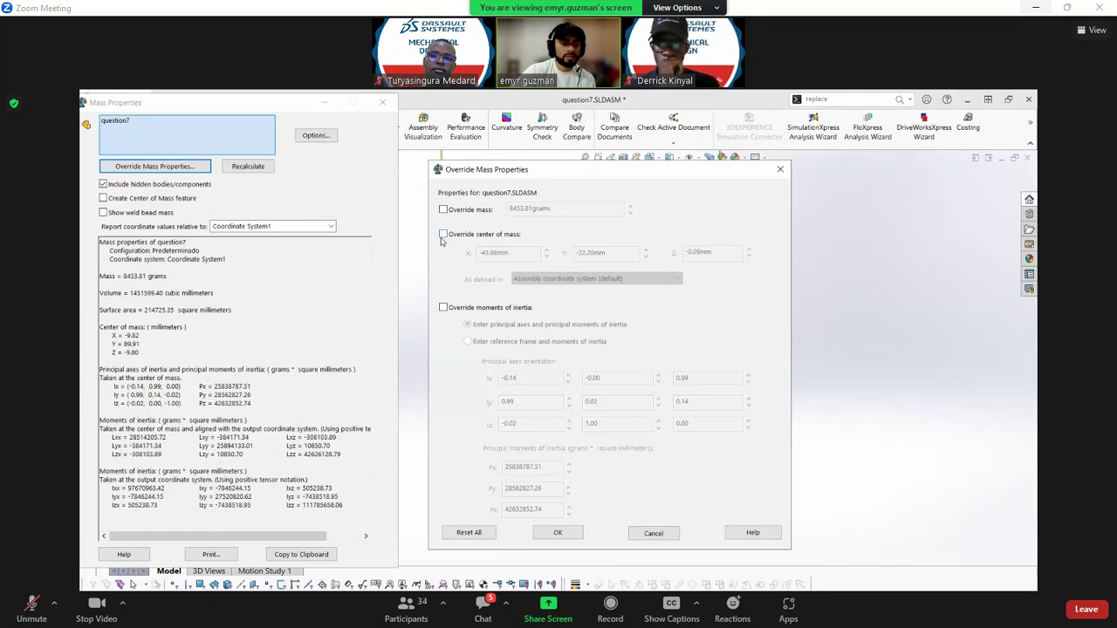
pyautogui.click(444, 234)
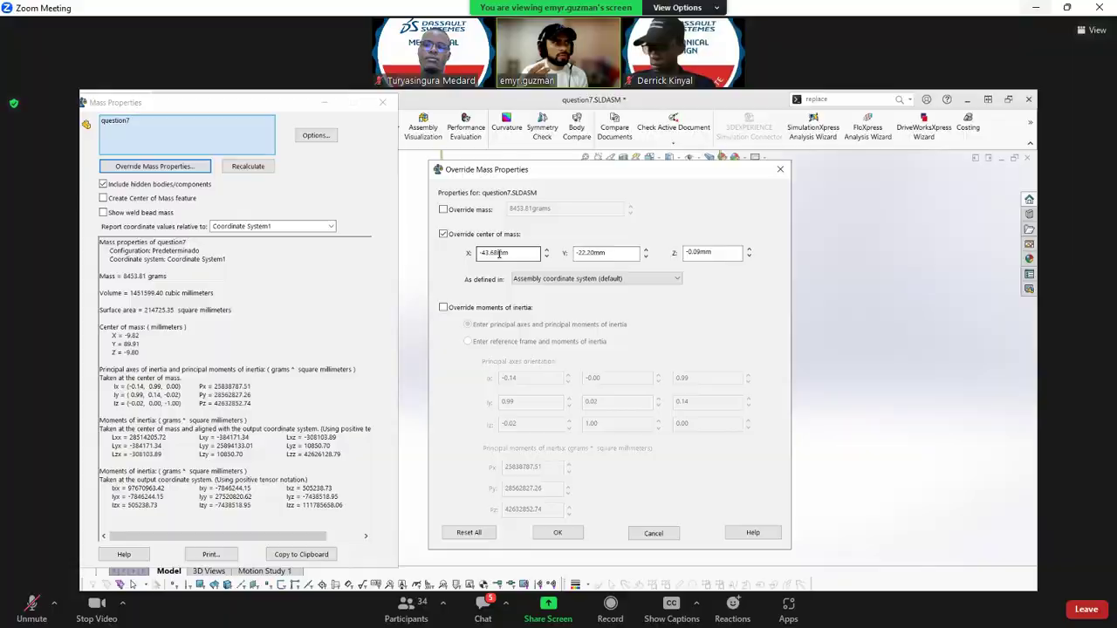
# Minimise the Zoom meeting and launch the Vidmore screen recorder from the desktop
pyautogui.click(1036, 7)
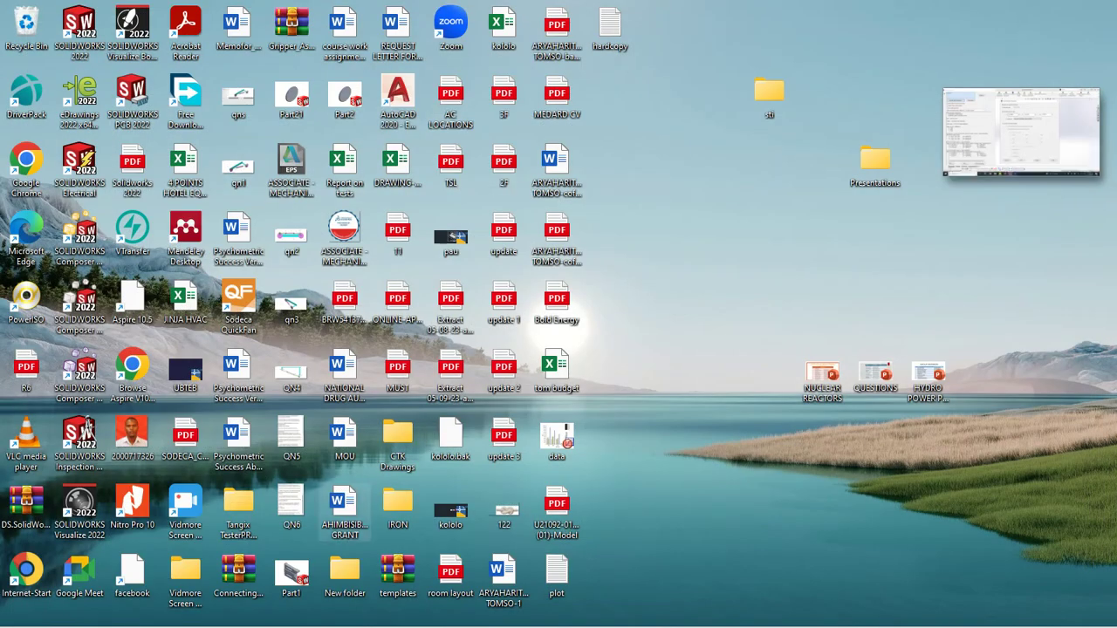
pyautogui.doubleClick(185, 510)
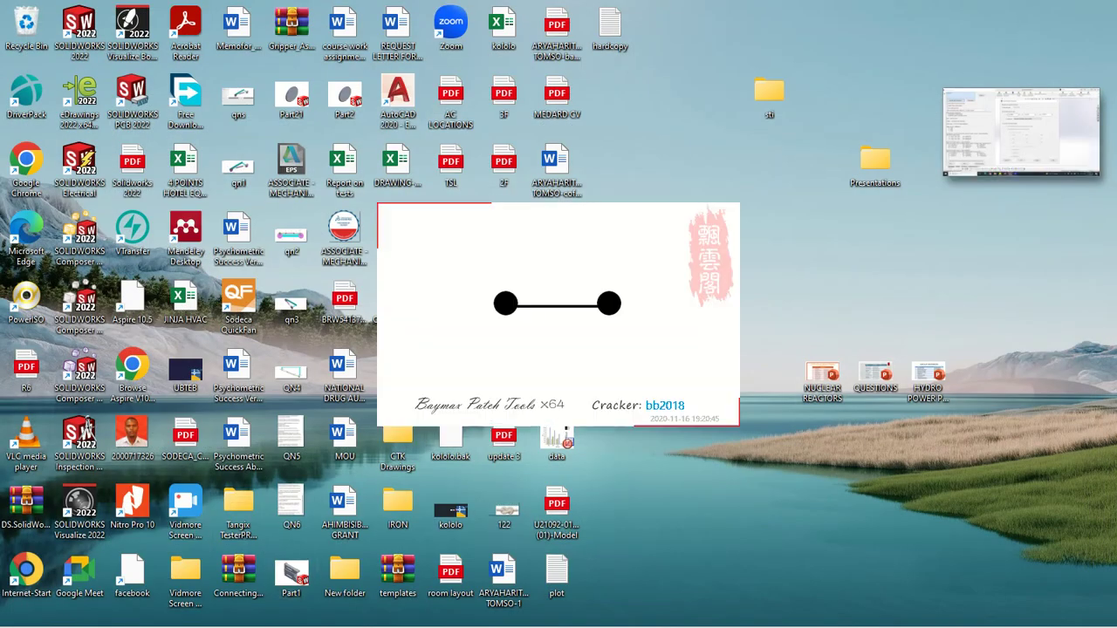